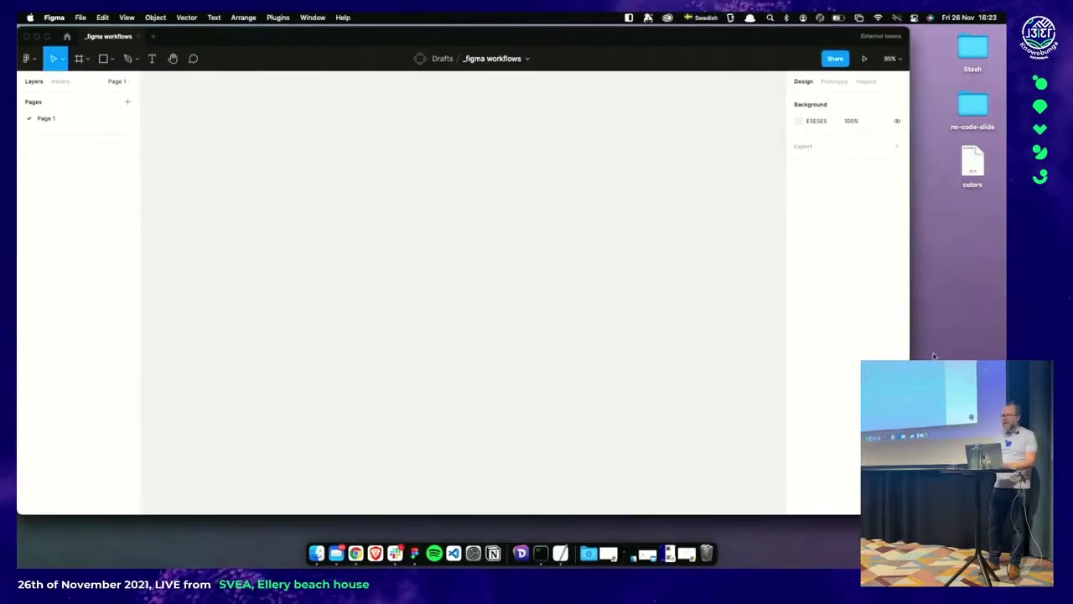
# Reveal the desktop to reach the folder holding the sketch image
pyautogui.hotkey('ctrl', 'Up')
pyautogui.press('Escape')
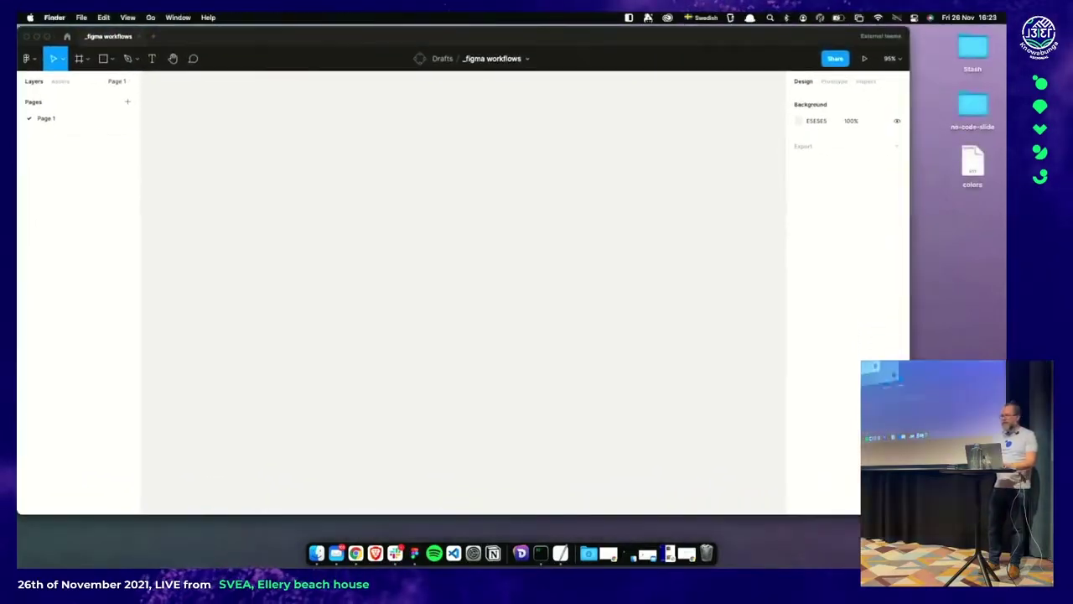
pyautogui.press('F11')
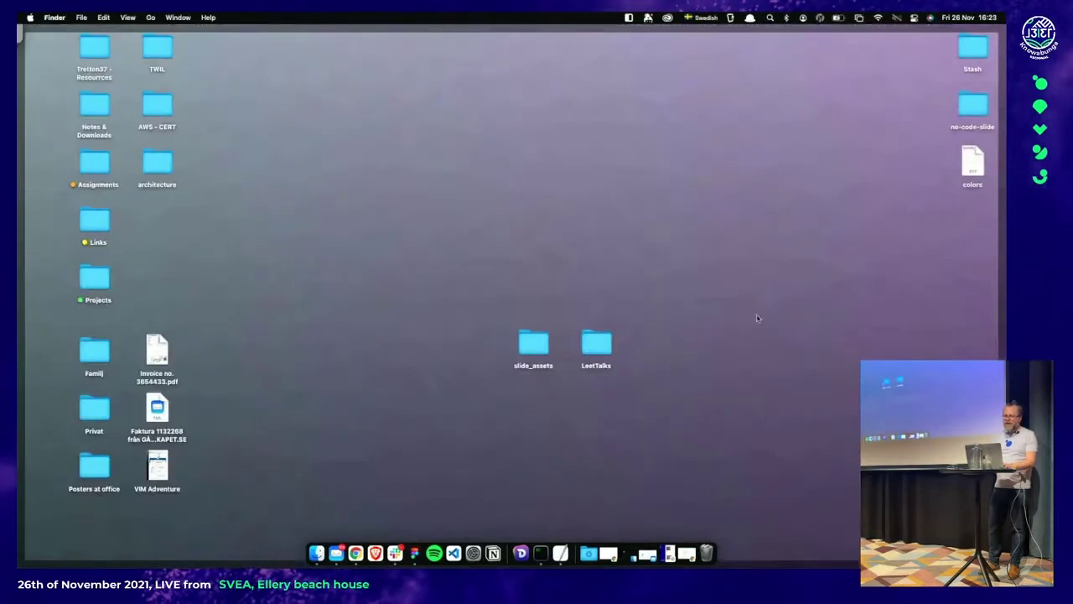
pyautogui.doubleClick(520, 344)
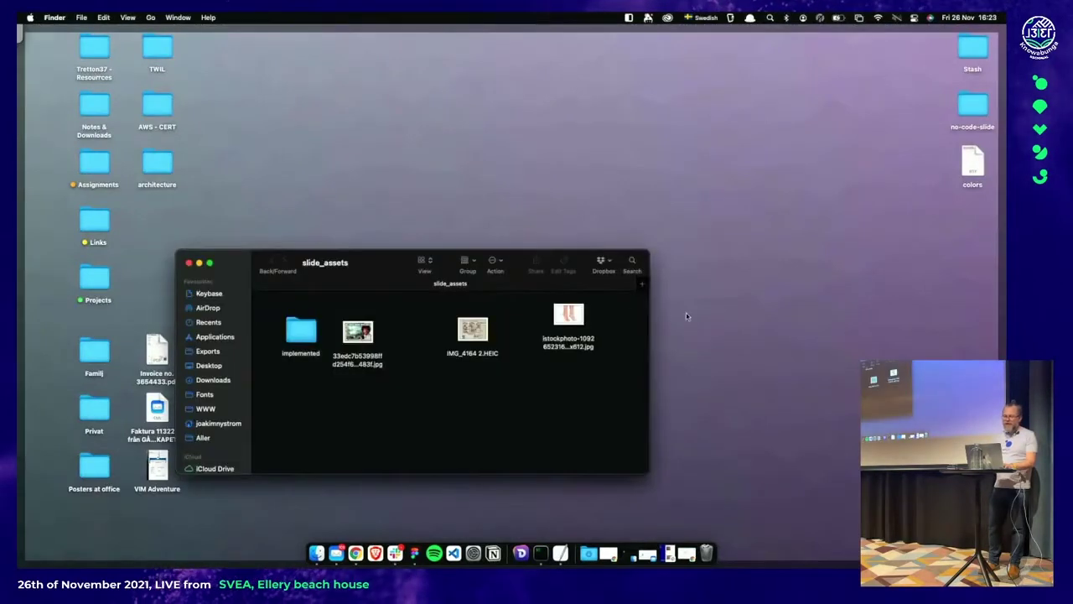
pyautogui.click(448, 249)
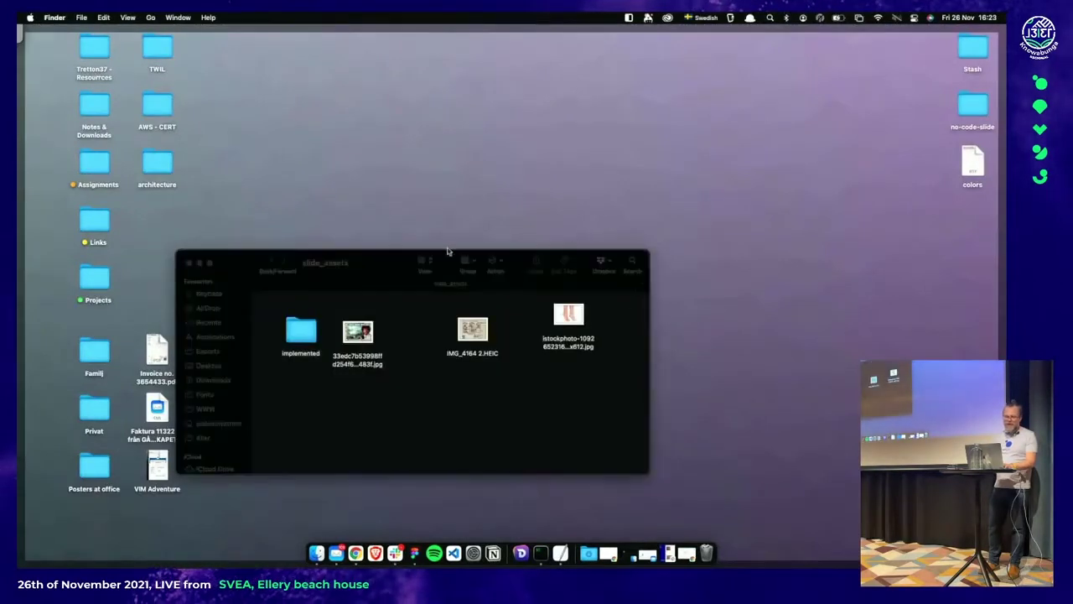
pyautogui.click(190, 263)
# Place IMG_4164 2.HEIC from the Sketches folder inside LeetTalks onto the empty Figma canvas
pyautogui.click(608, 337)
pyautogui.doubleClick(609, 337)
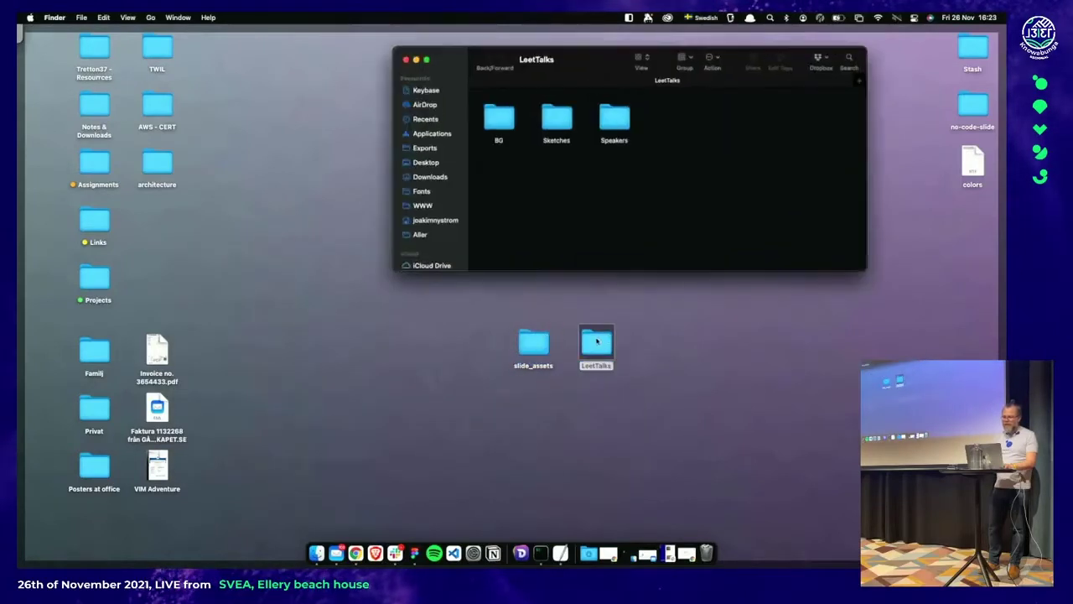
pyautogui.doubleClick(557, 122)
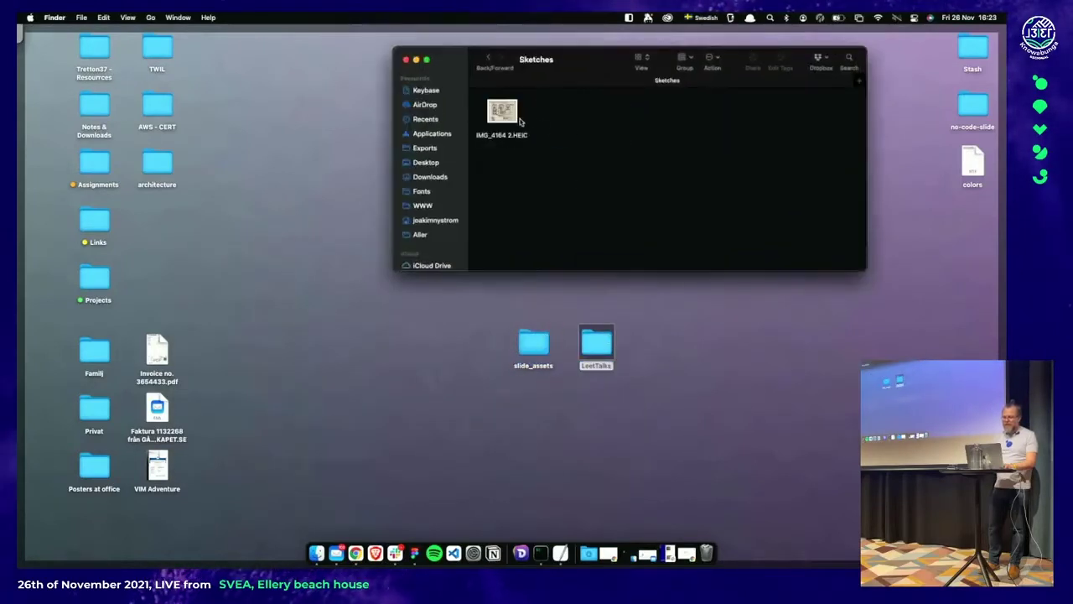
pyautogui.moveTo(520, 122); pyautogui.dragTo(510, 417)
pyautogui.click(510, 417)
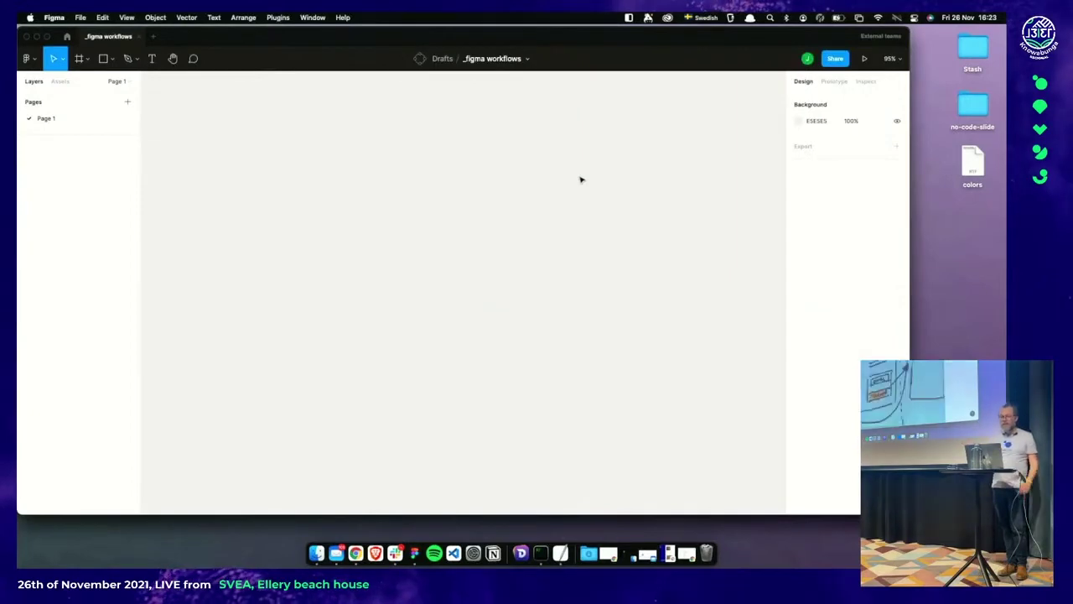
pyautogui.hotkey('shift', '1')
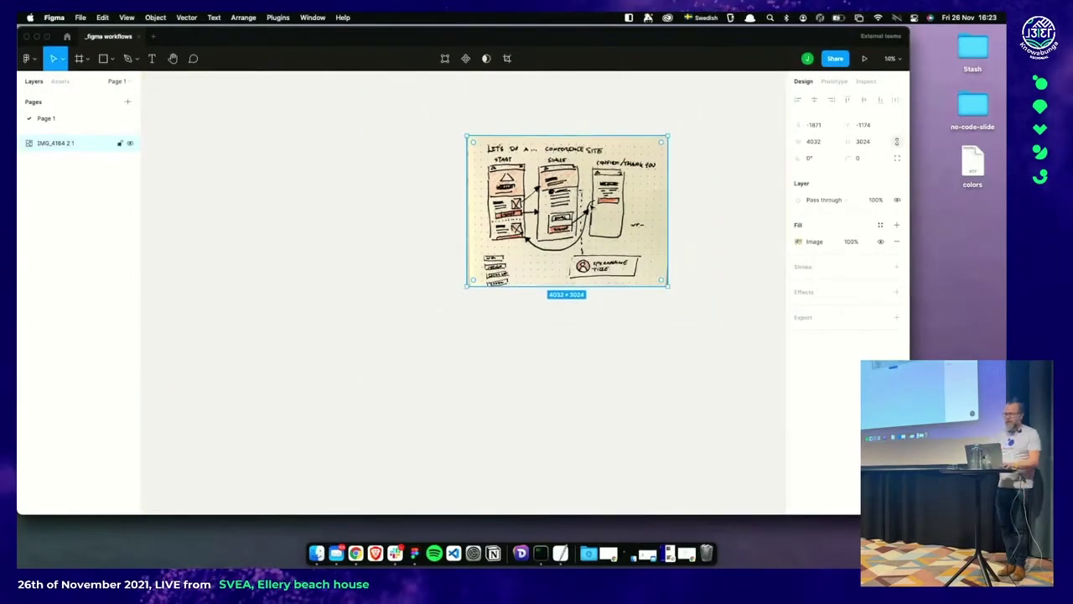
# Resize the sketch image to about 1002 × 671 so the whole conference site drawing remains in view
pyautogui.moveTo(705, 326); pyautogui.dragTo(517, 163)
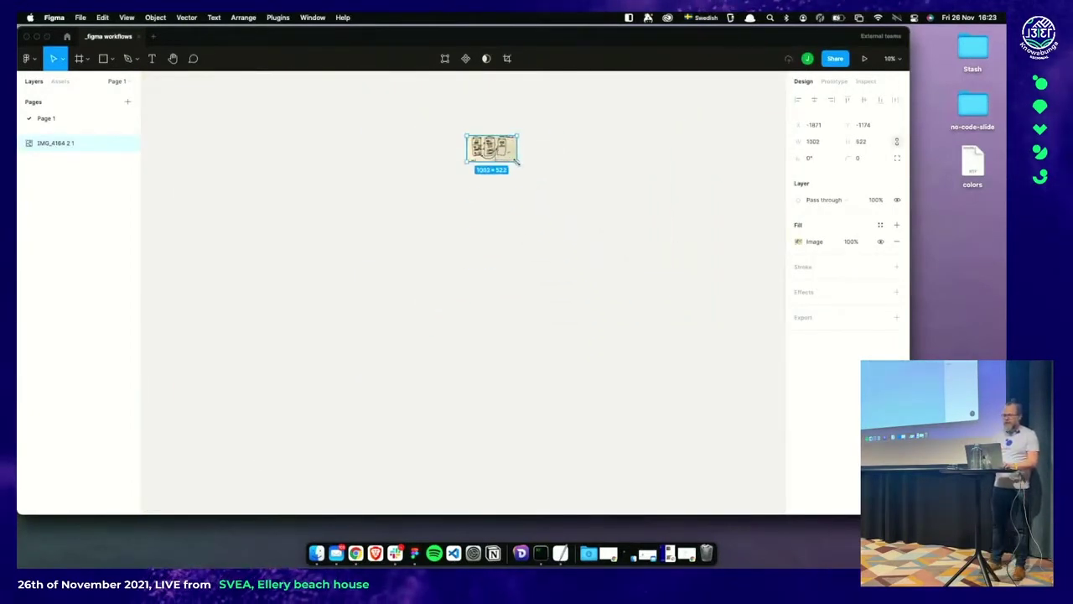
pyautogui.scroll(5, 495, 150)
pyautogui.scroll(3, 494, 150)
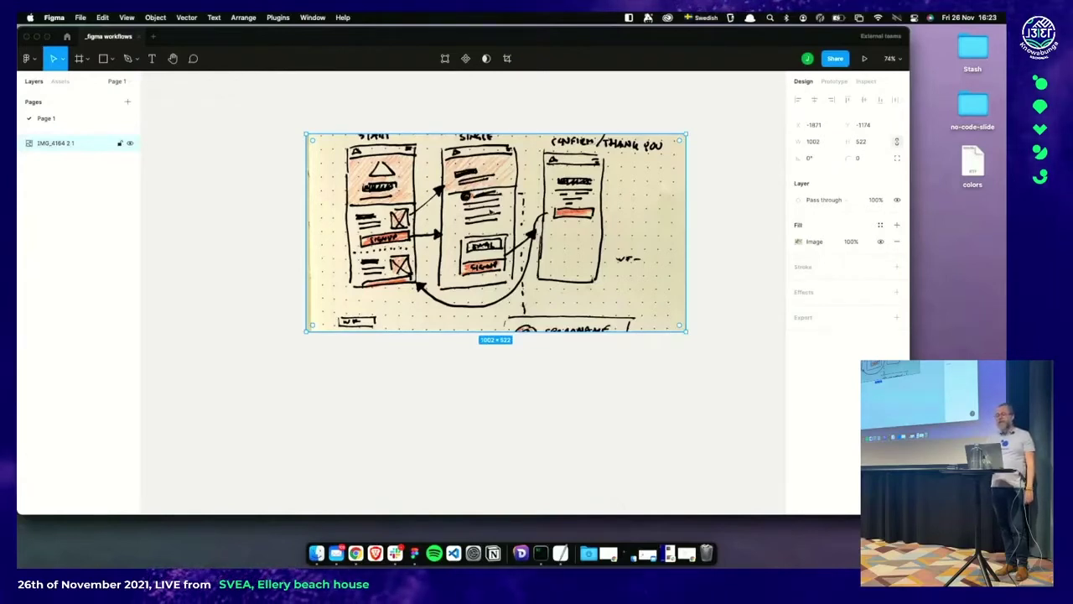
pyautogui.moveTo(529, 331); pyautogui.dragTo(537, 387)
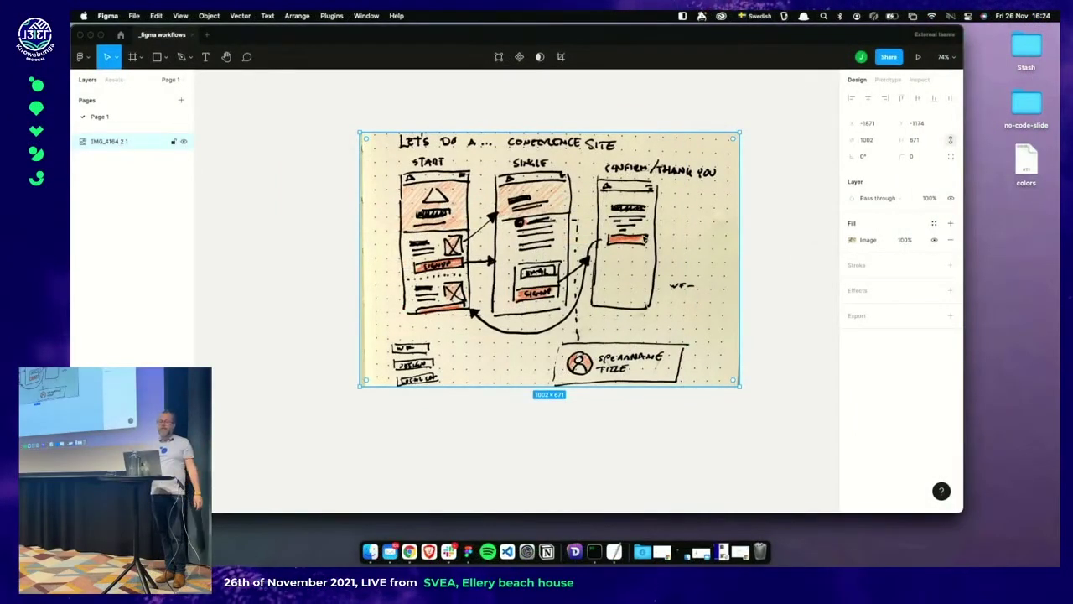
pyautogui.scroll(-4, 491, 343)
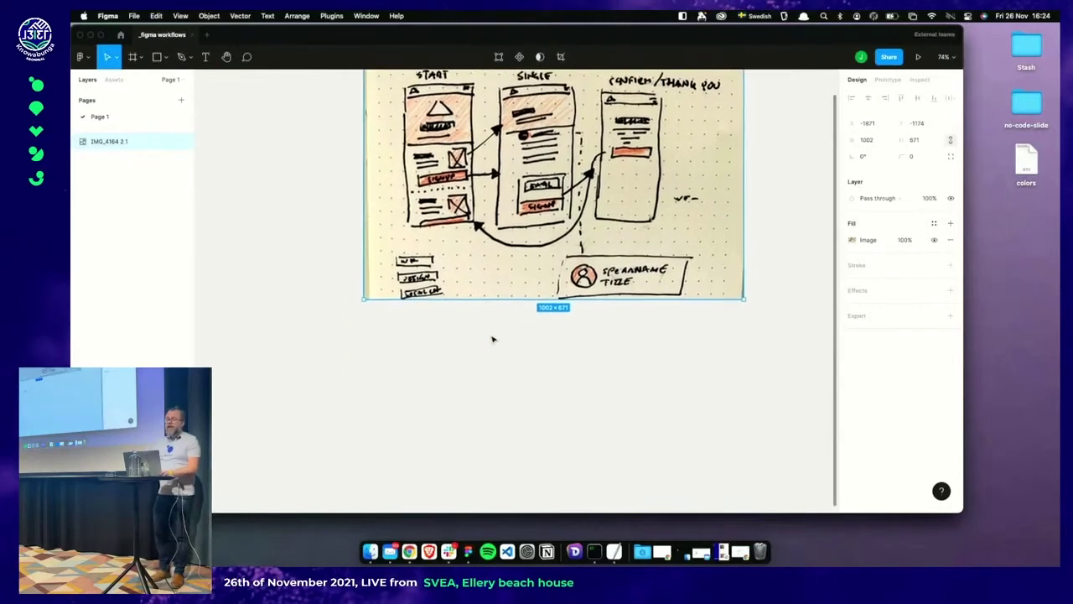
pyautogui.scroll(-5, 491, 343)
pyautogui.scroll(-3, 490, 345)
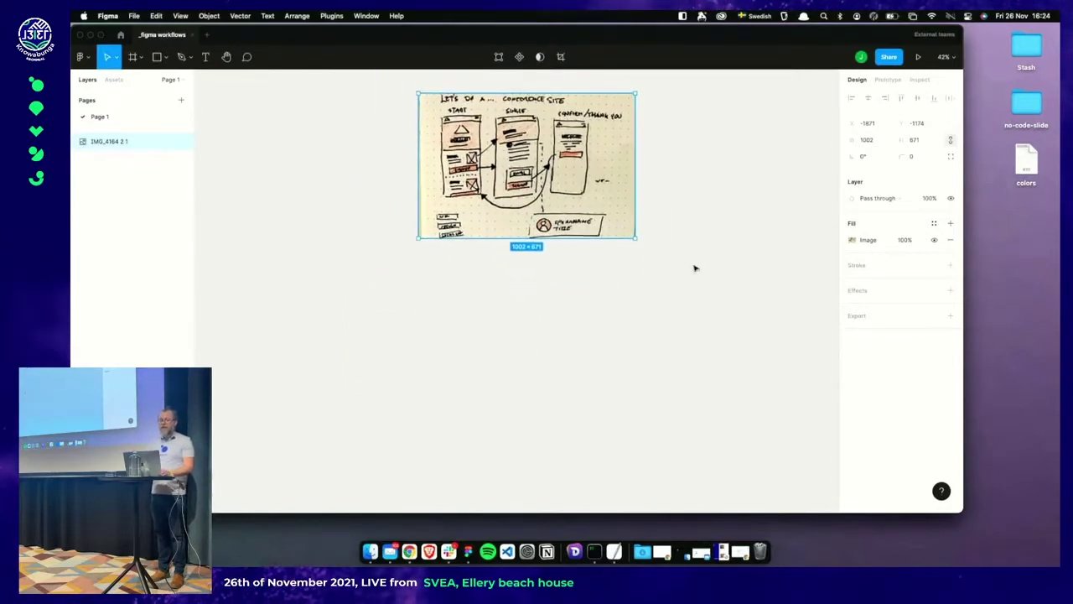
pyautogui.scroll(-1, 694, 268)
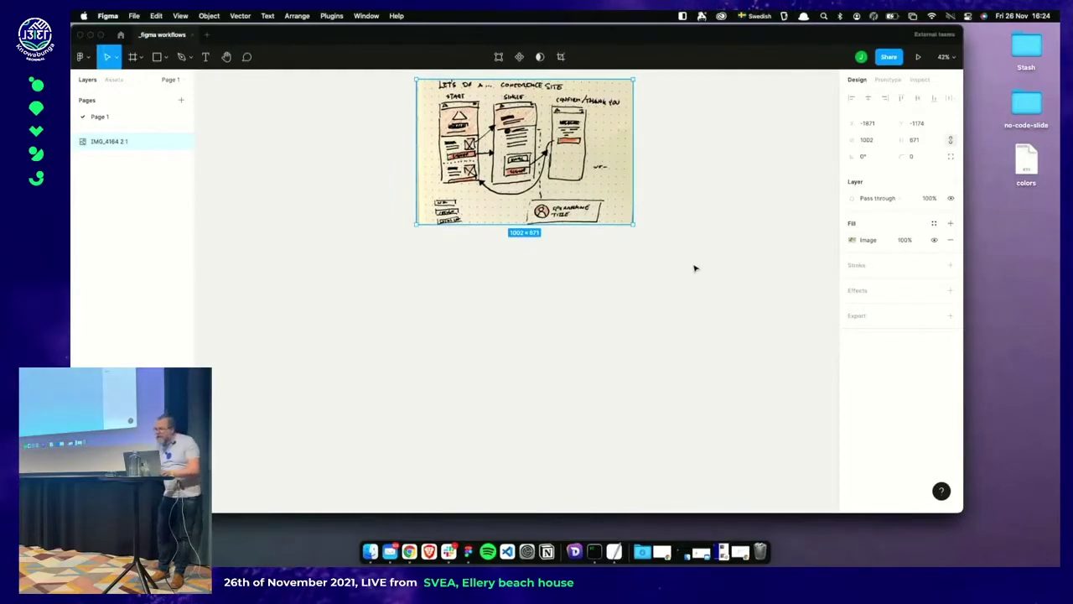
pyautogui.click(683, 15)
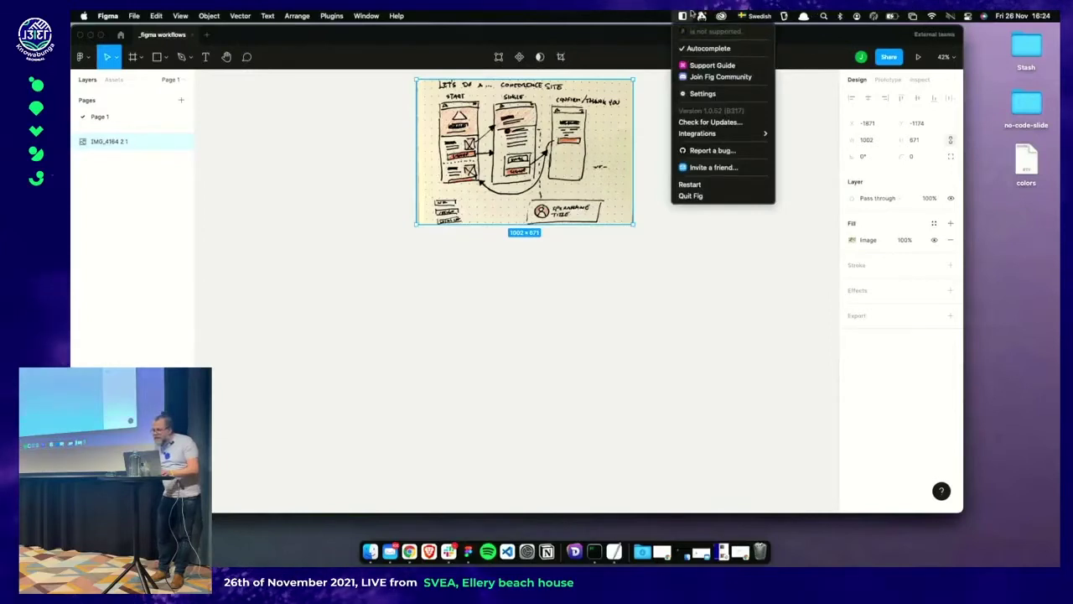
pyautogui.click(786, 16)
pyautogui.press('Escape')
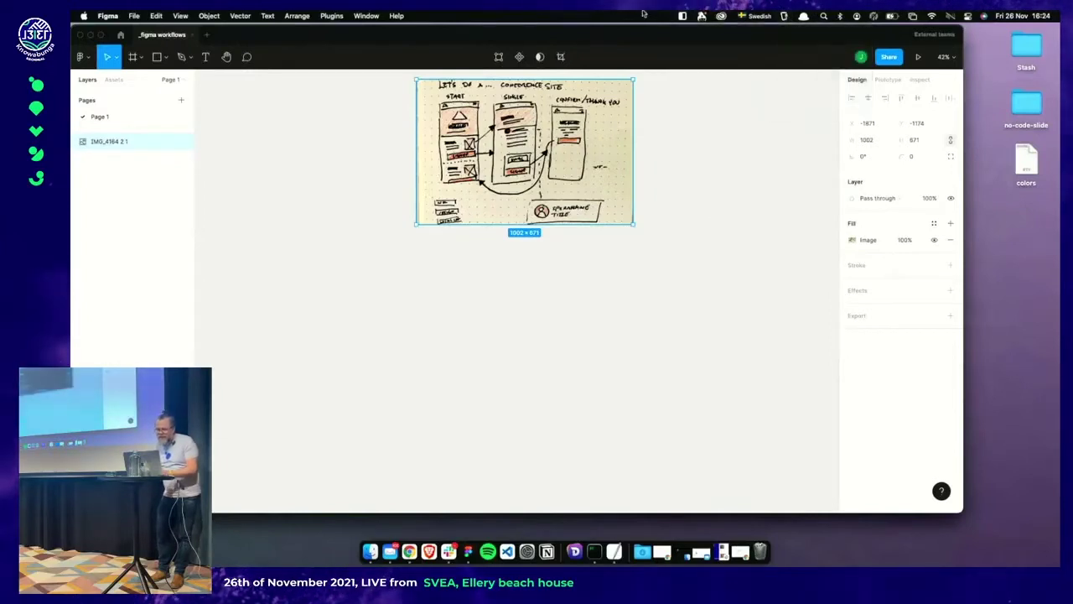
# Launch KeyCastr to display keystrokes and close its preferences window
pyautogui.hotkey('alt', 'space')
pyautogui.write('key')
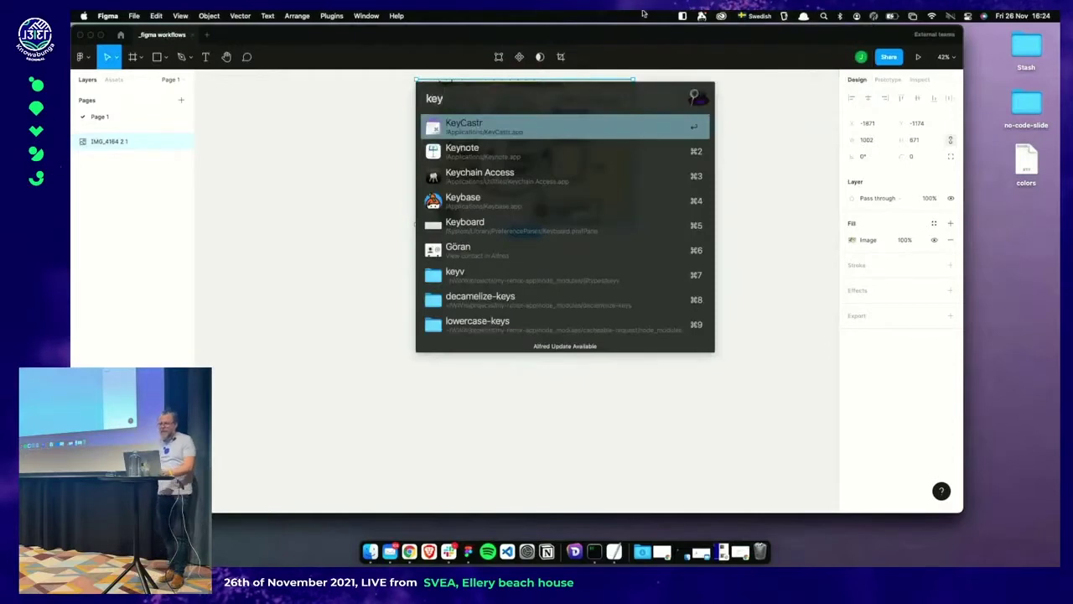
pyautogui.press('Return')
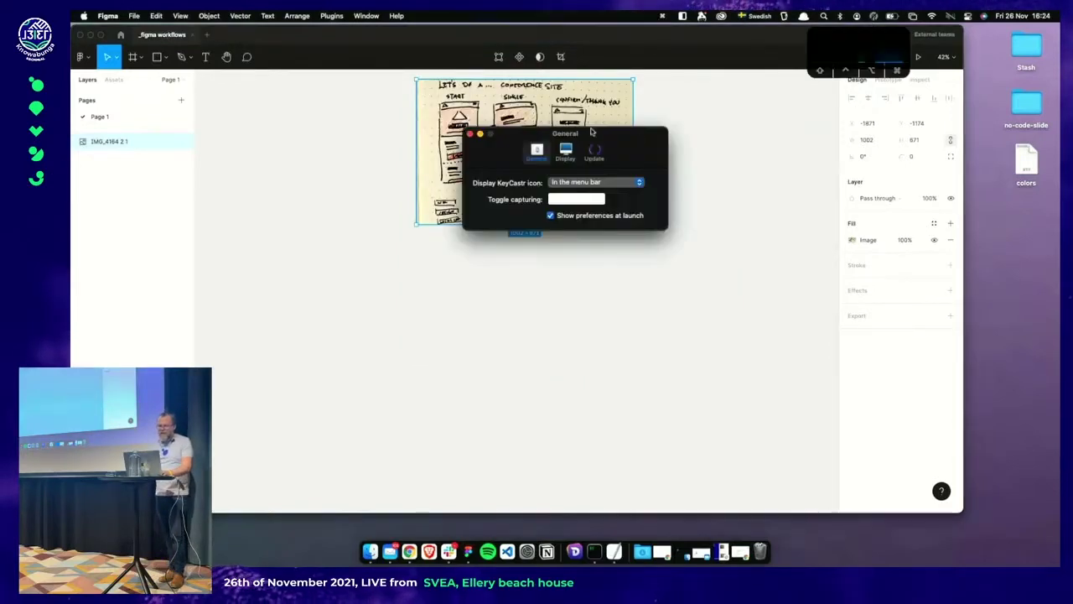
pyautogui.click(471, 134)
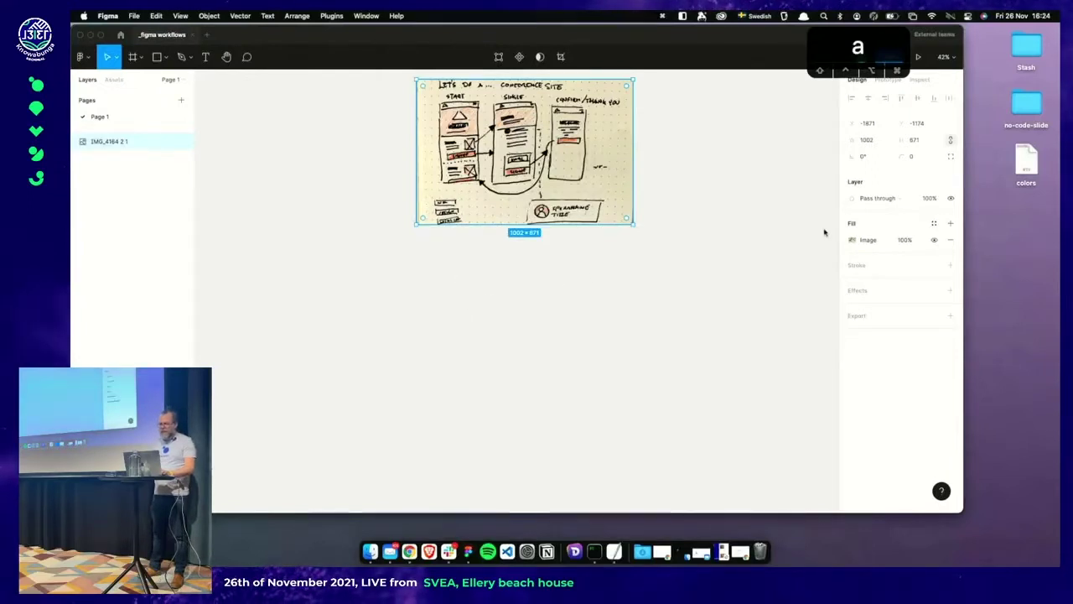
# Add an iPhone 11 Pro / X frame and position it below the sketch image
pyautogui.press('a')
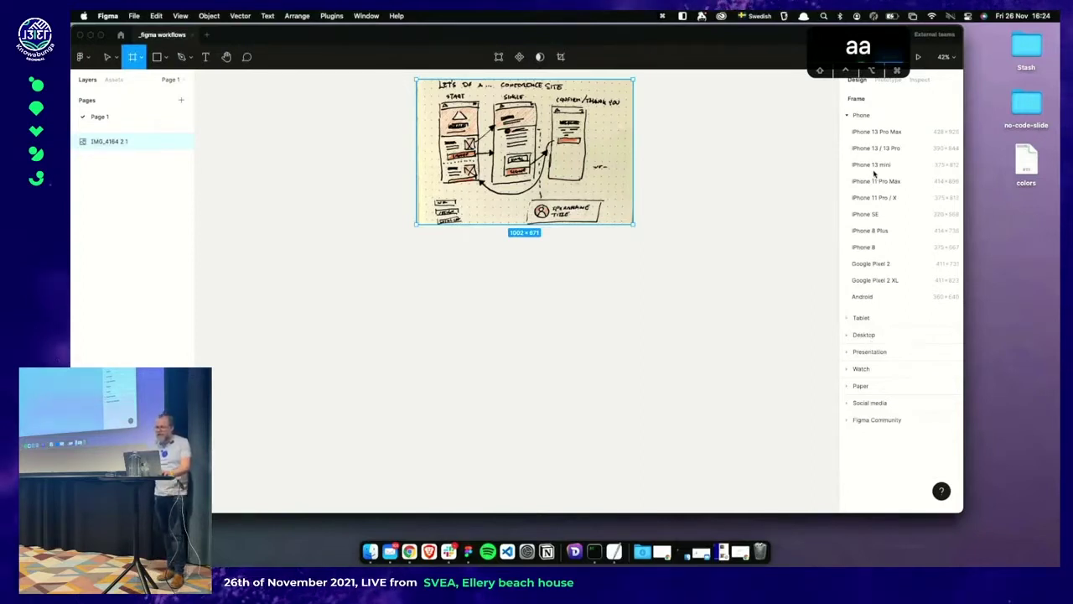
pyautogui.click(878, 198)
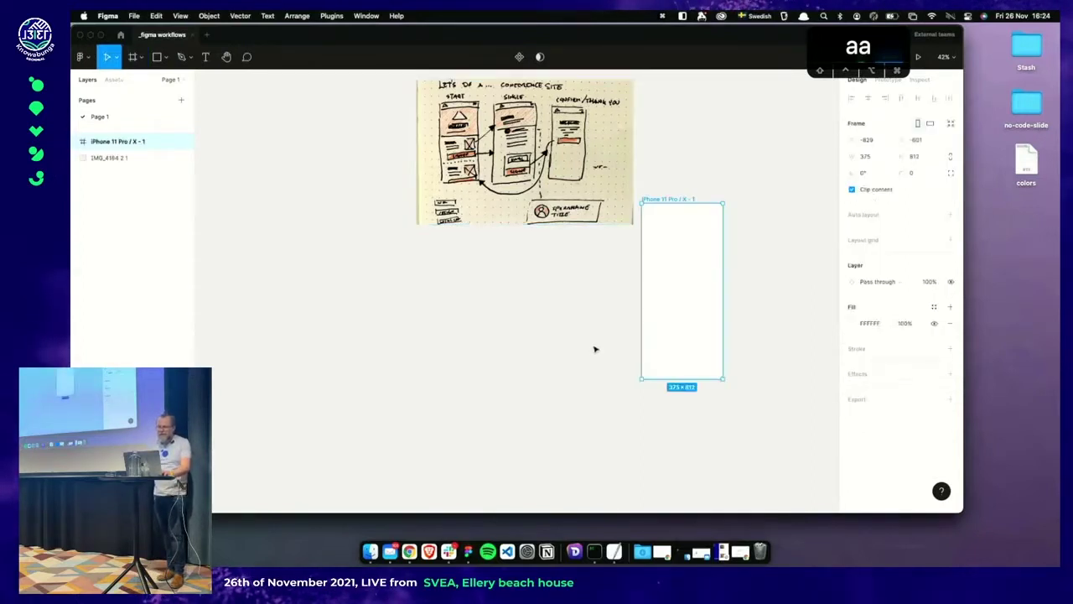
pyautogui.moveTo(668, 202); pyautogui.dragTo(450, 271)
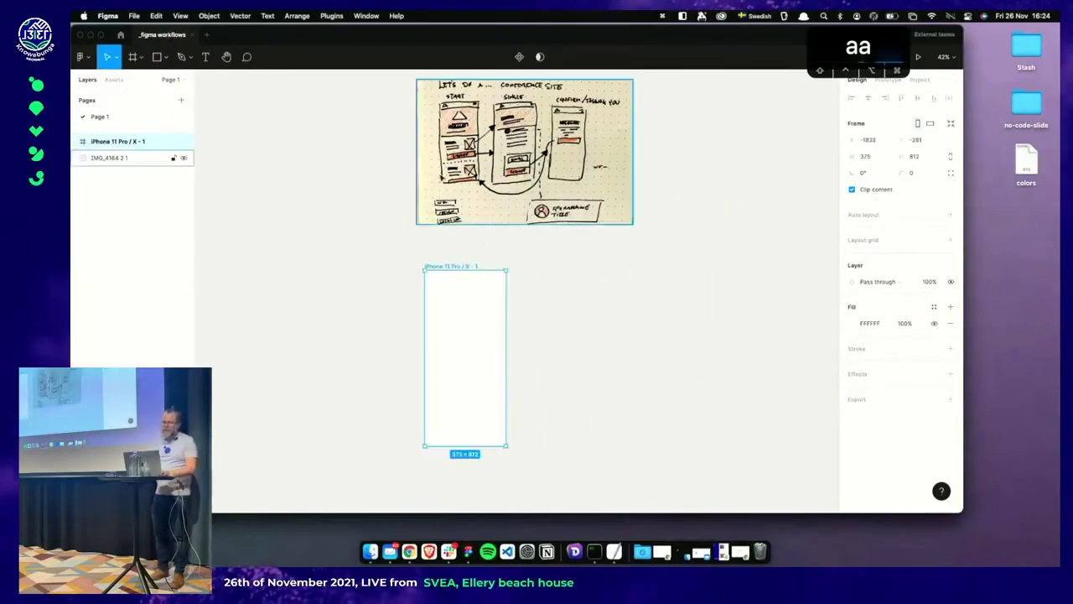
# Move the sketch image to the right of the phone frame with their upper edges aligned
pyautogui.moveTo(444, 168)
pyautogui.mouseDown()
pyautogui.moveTo(593, 262)
pyautogui.moveTo(559, 358)
pyautogui.mouseUp()
pyautogui.scroll(5, 560, 357)
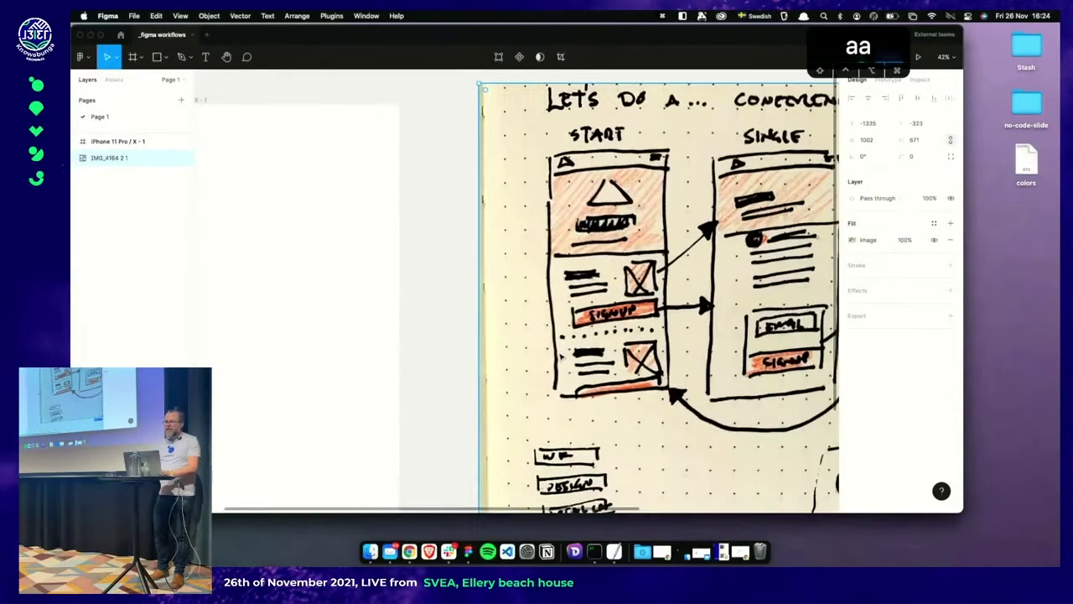
pyautogui.scroll(-2, 561, 356)
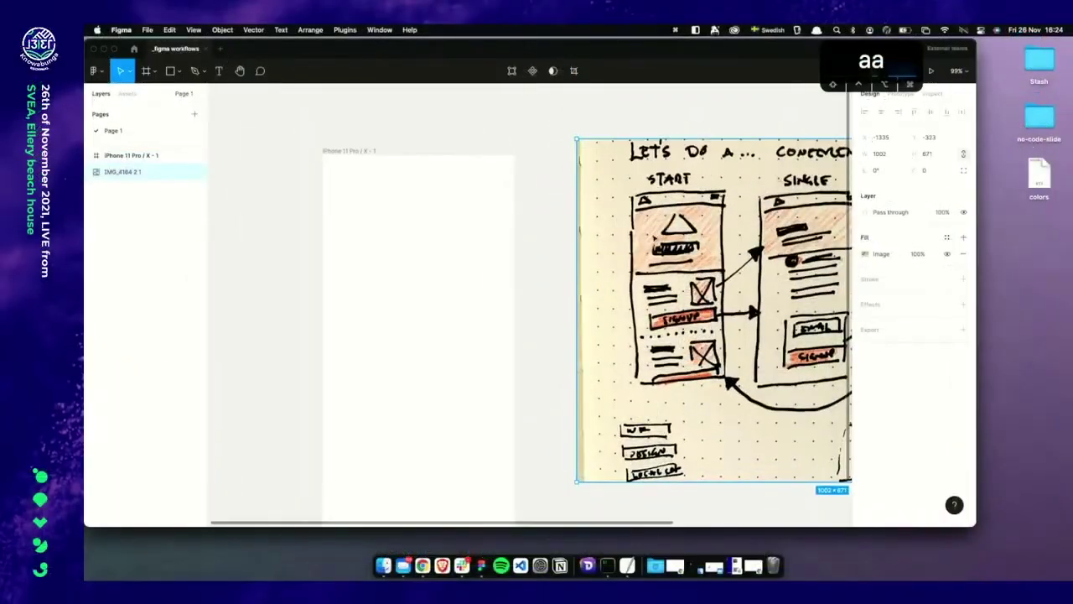
pyautogui.moveTo(713, 319); pyautogui.dragTo(681, 335)
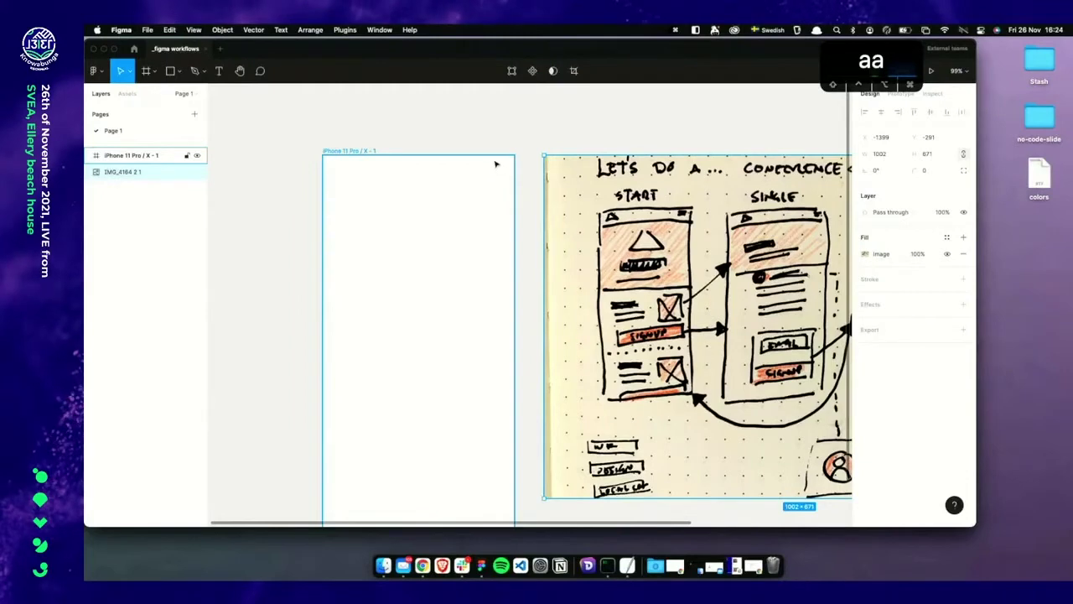
pyautogui.press('Escape')
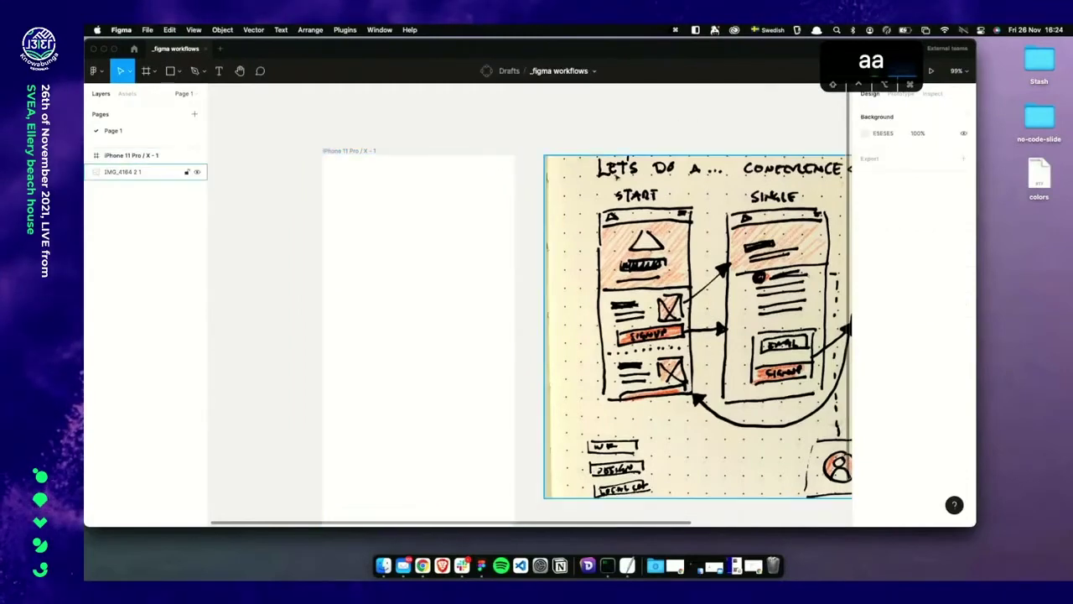
# Draw a full-width header rectangle about 375 × 61 along the upper edge of the phone frame
pyautogui.press('r')
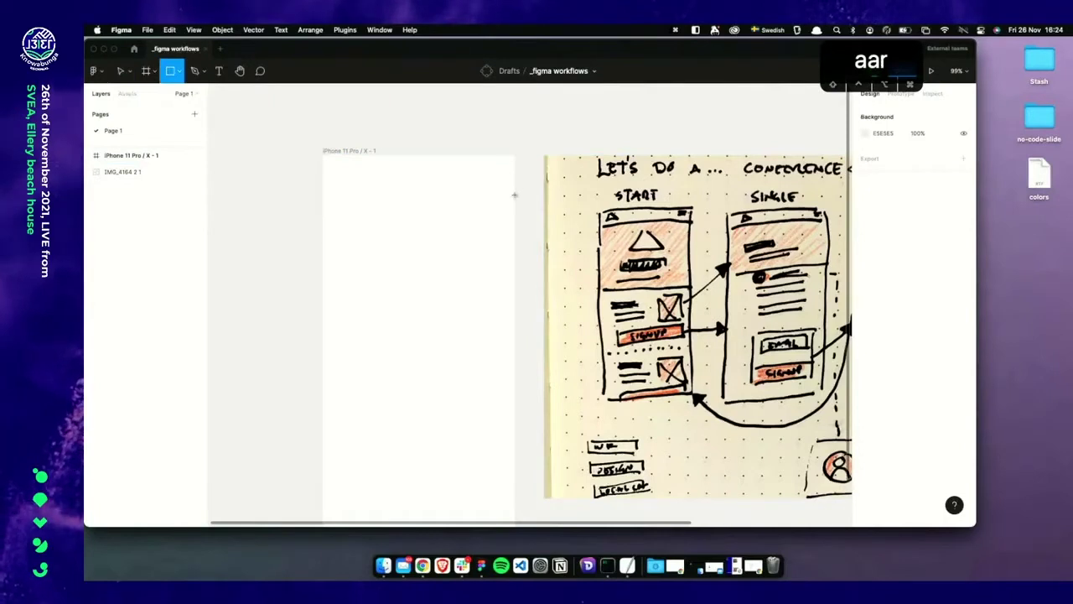
pyautogui.moveTo(515, 186); pyautogui.dragTo(323, 157)
pyautogui.scroll(-2, 418, 243)
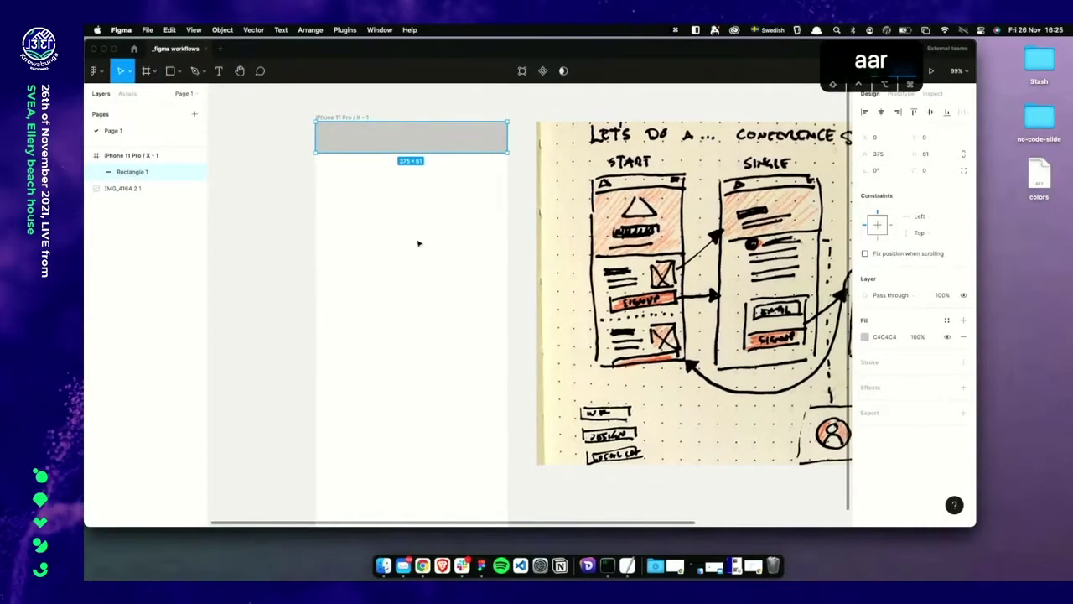
pyautogui.click(442, 237)
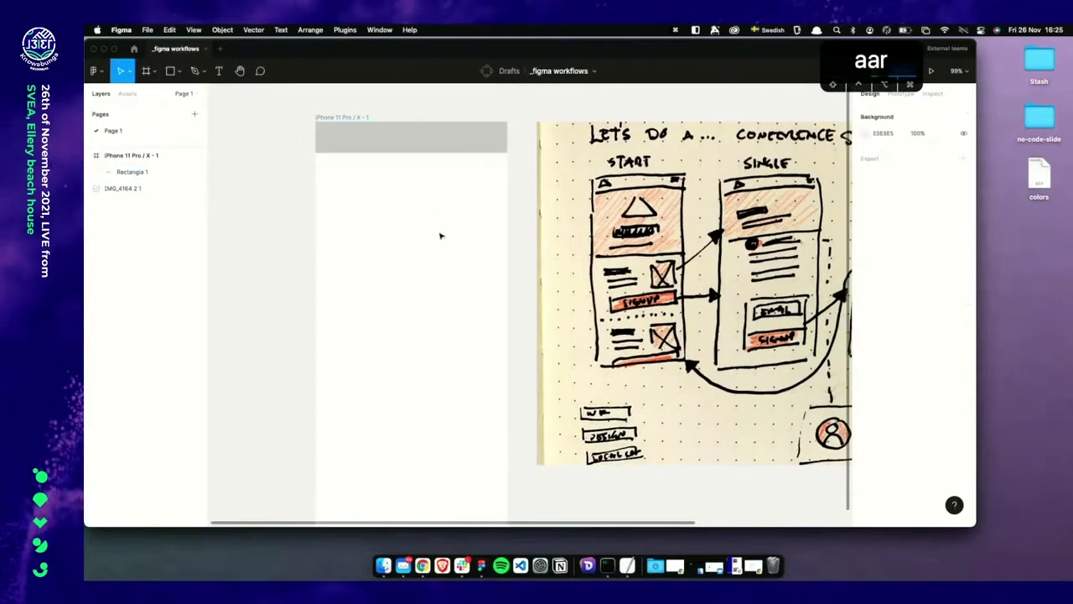
# Add a 375 × 231 copy of the header rectangle directly beneath it as the hero area, filled with dark grey 878787
pyautogui.click(434, 134)
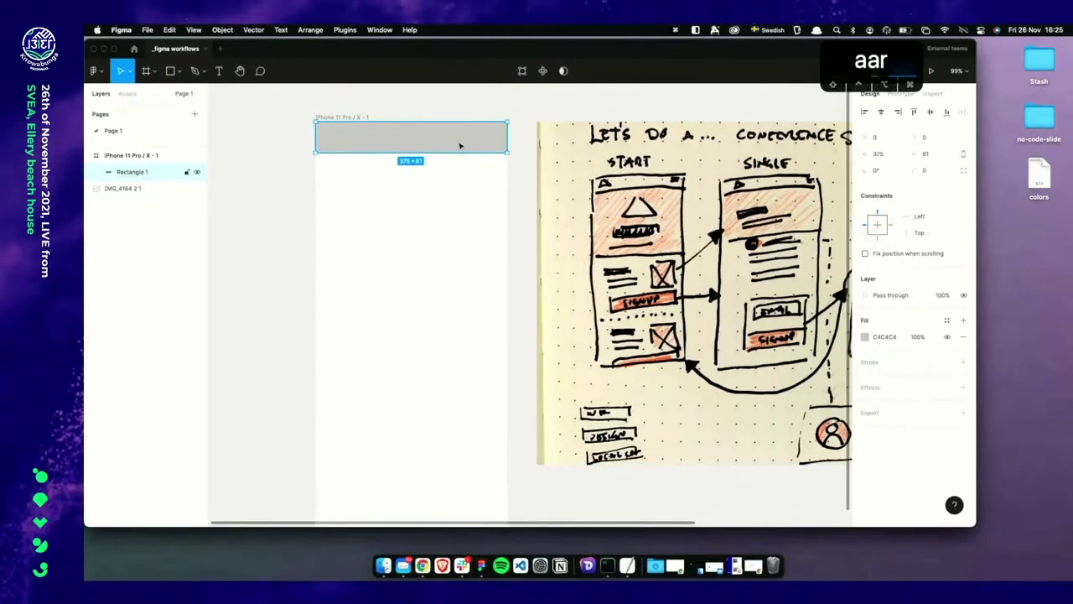
pyautogui.moveTo(460, 146); pyautogui.dragTo(437, 270)
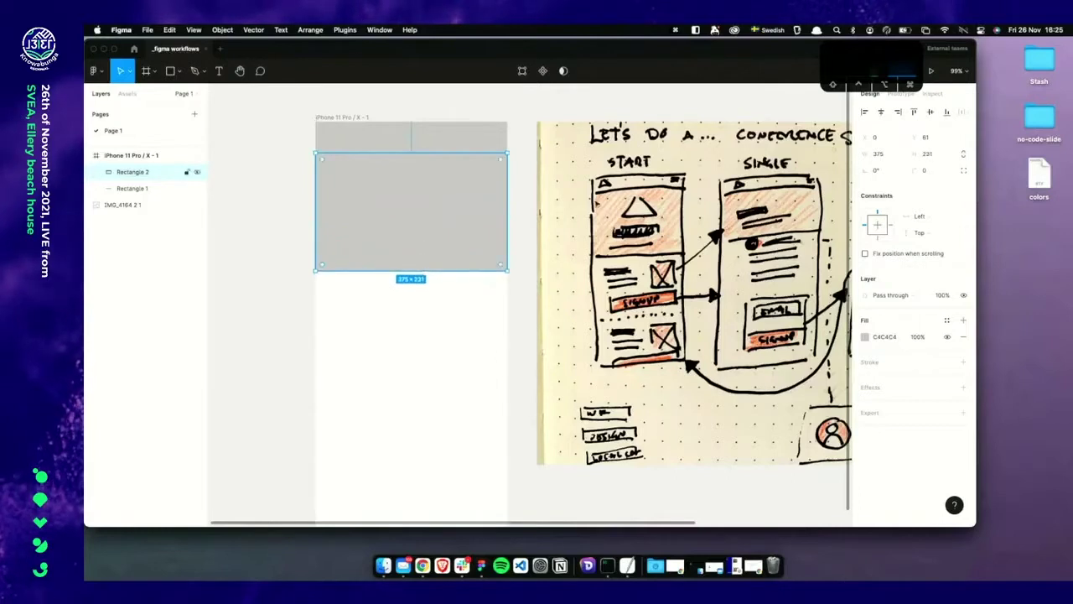
pyautogui.click(865, 336)
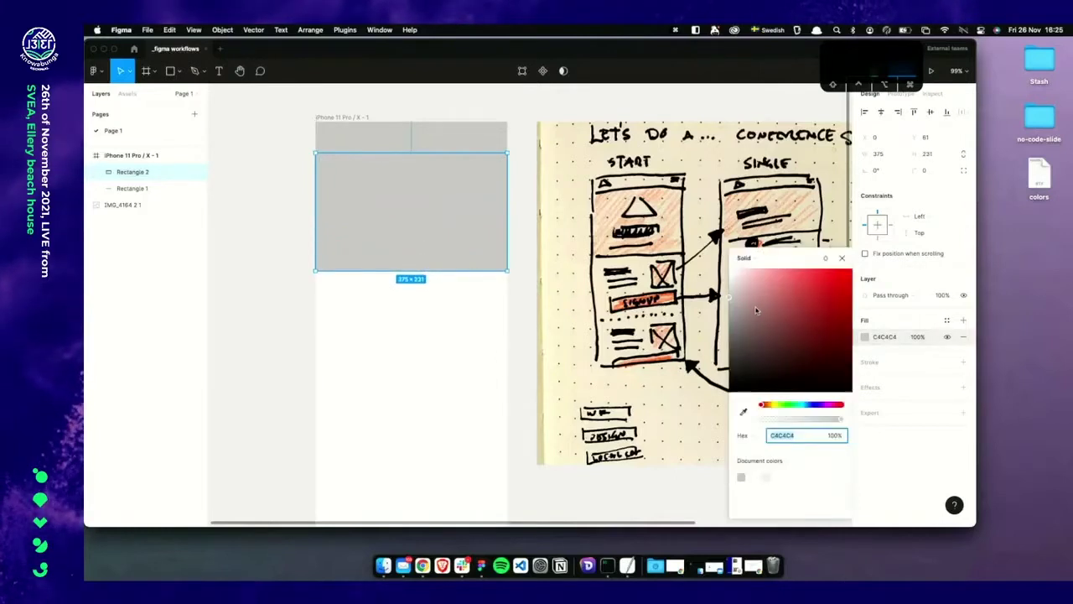
pyautogui.click(730, 328)
pyautogui.click(515, 336)
# Duplicate the dark hero rectangle below itself and shrink the copy to about 112 × 119 near the frame's right side
pyautogui.scroll(-3, 479, 311)
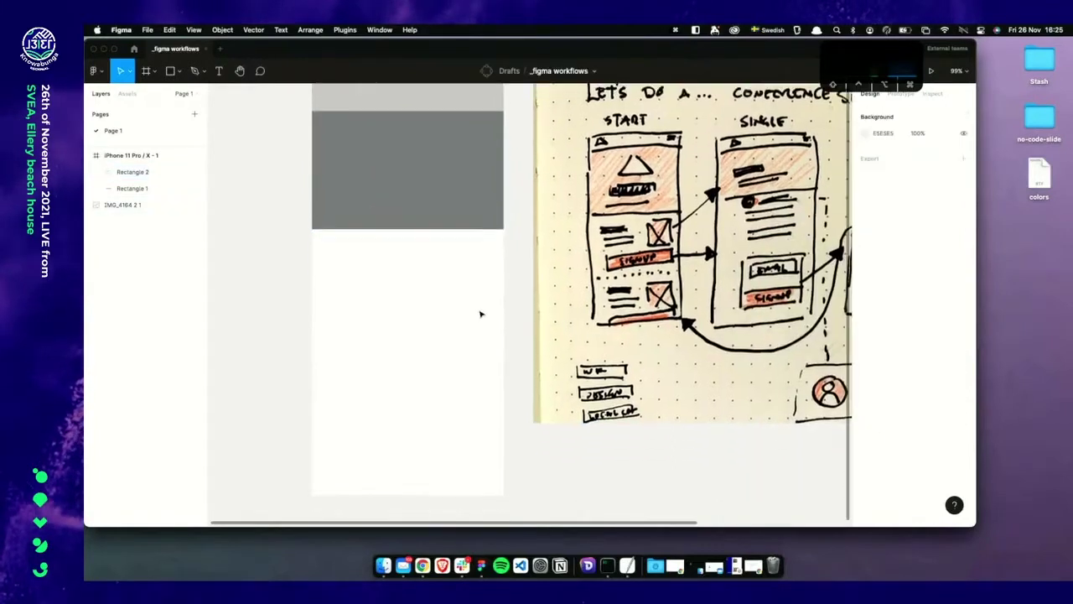
pyautogui.click(417, 178)
pyautogui.moveTo(398, 158); pyautogui.dragTo(391, 288)
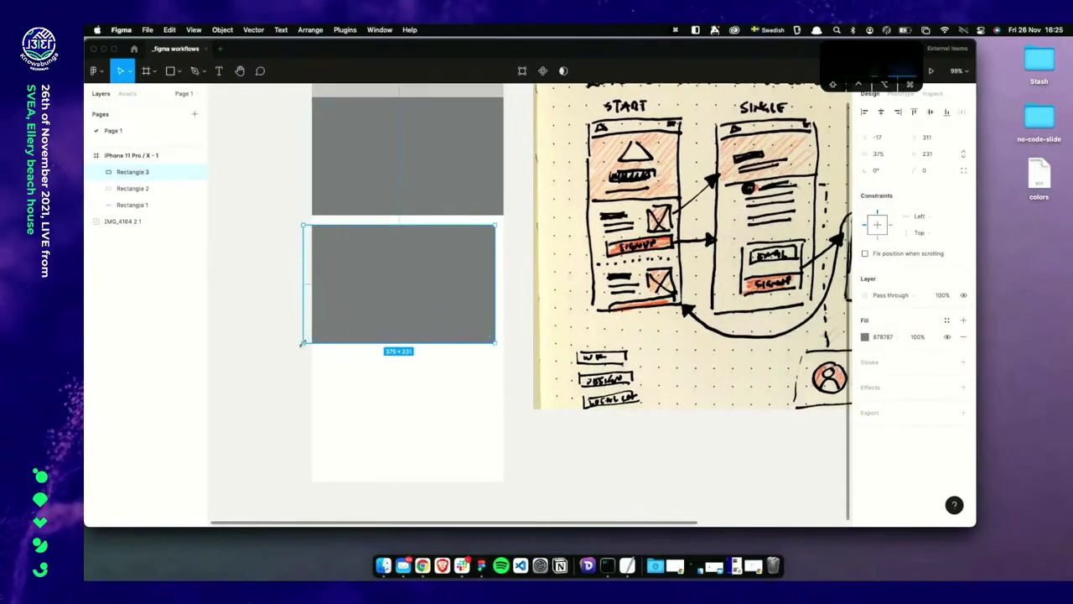
pyautogui.moveTo(303, 342); pyautogui.dragTo(436, 285)
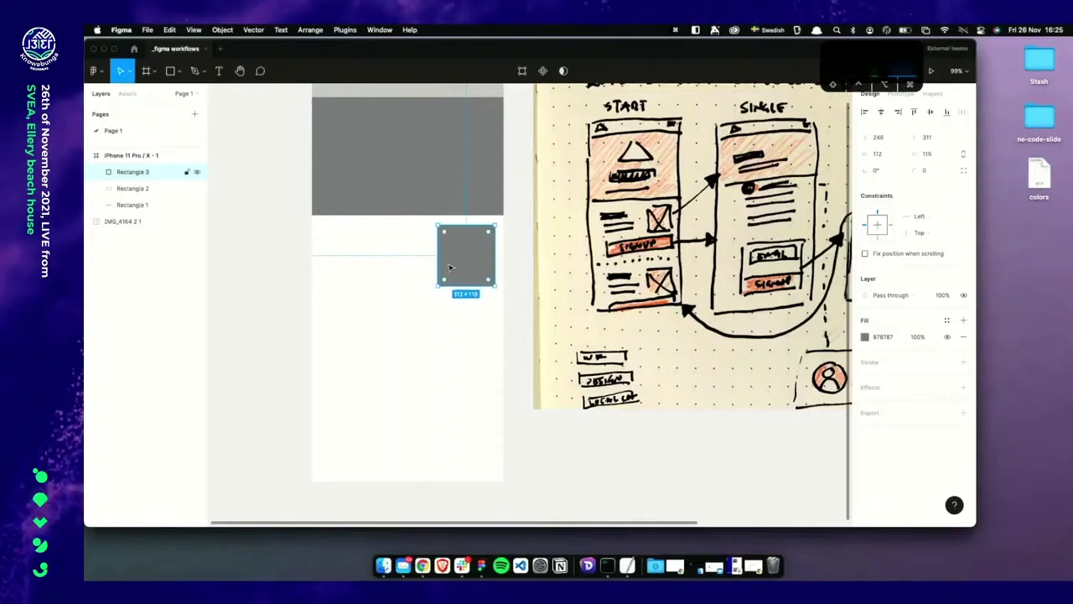
# Add the text "Talk title" below the hero area, to the left of the small dark image block
pyautogui.click(397, 267)
pyautogui.press('t')
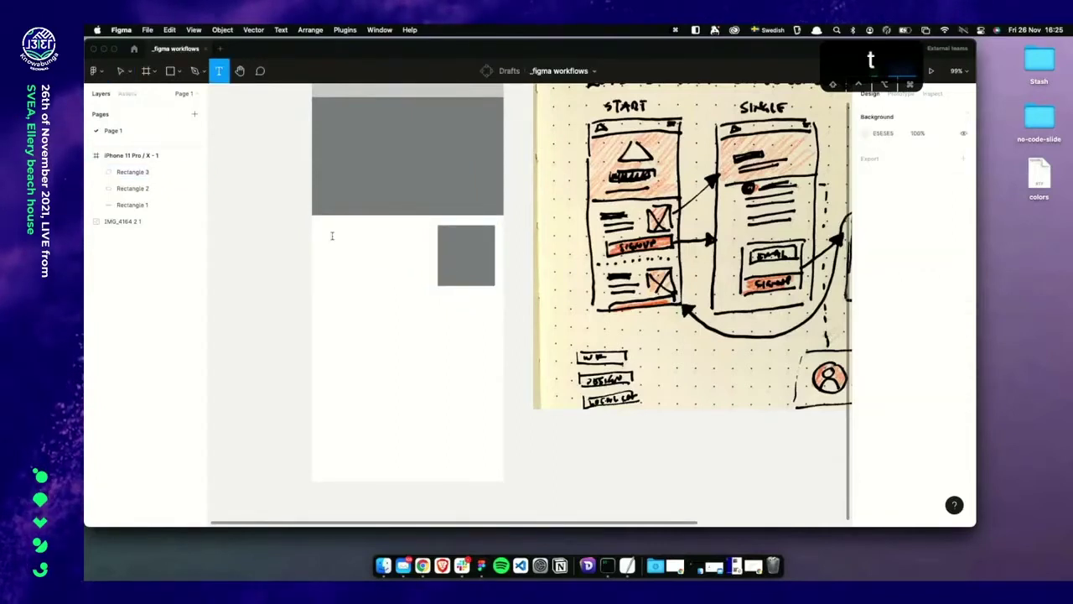
pyautogui.click(332, 235)
pyautogui.write('Seo')
pyautogui.press('BackSpace')
pyautogui.press('BackSpace')
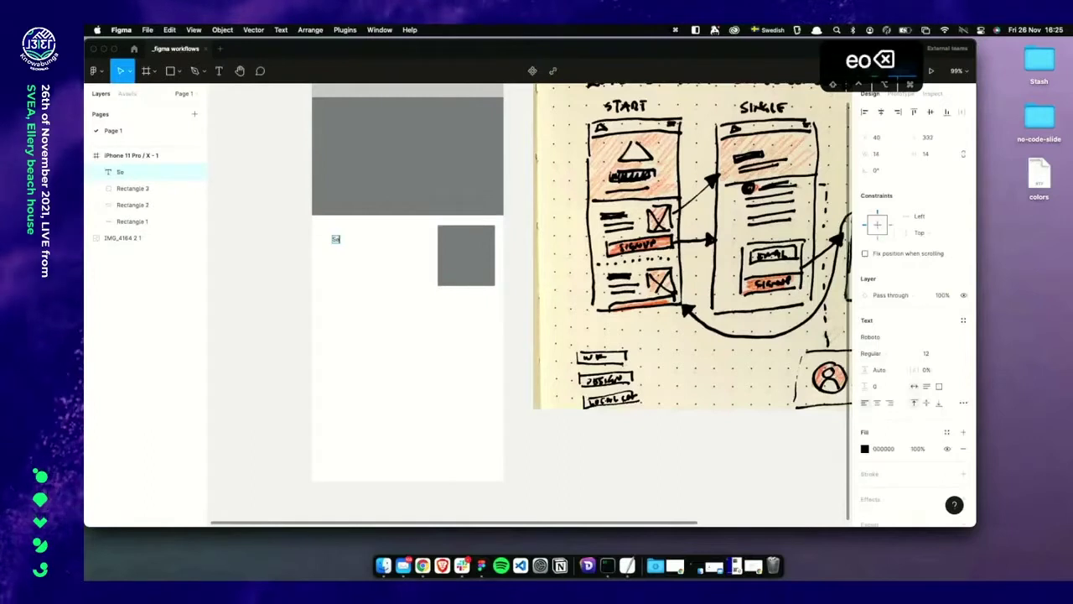
pyautogui.write('alk title')
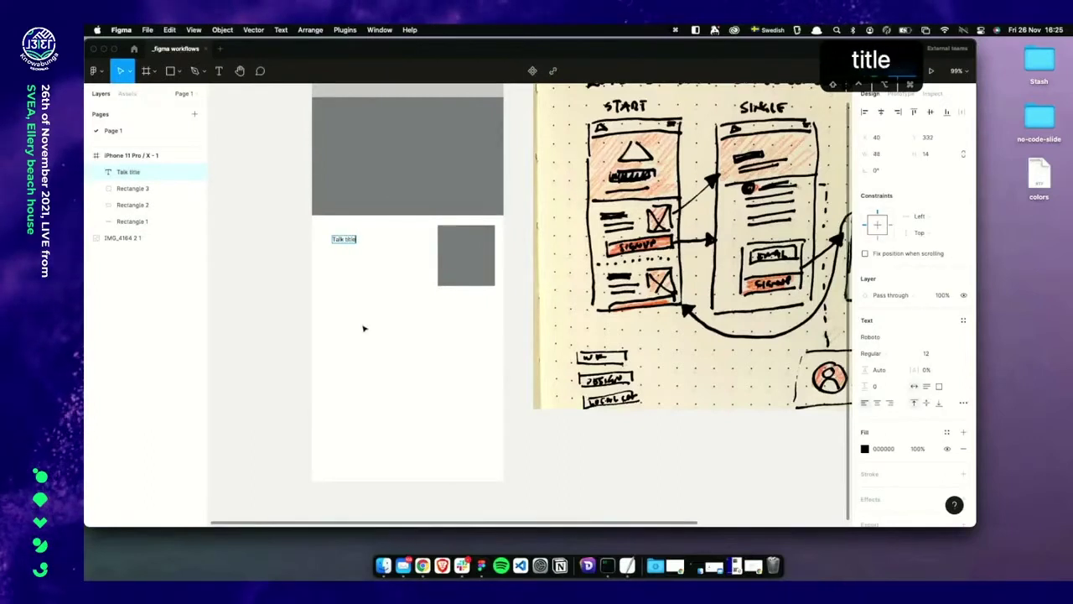
pyautogui.press('Escape')
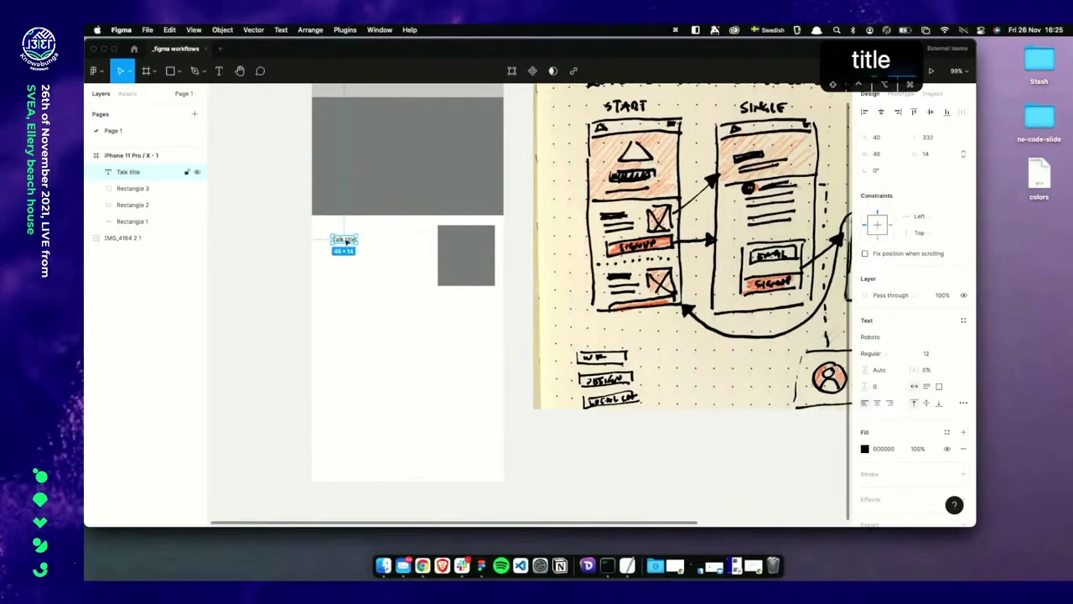
# Increase the font size of the "Talk title" text to 24
pyautogui.doubleClick(346, 241)
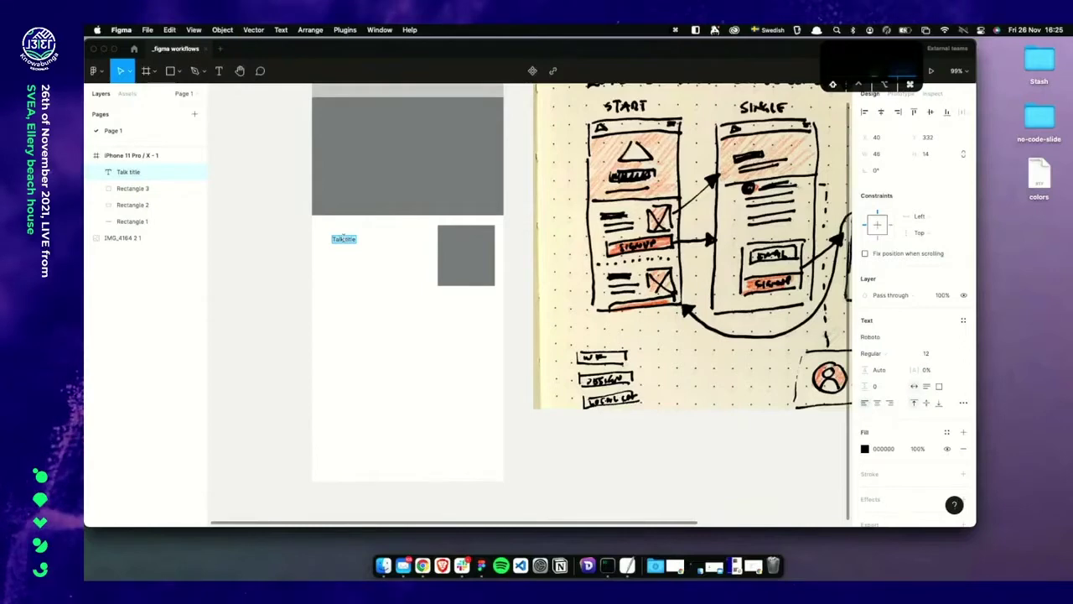
pyautogui.press('super+shift+period')
pyautogui.press('super+shift+period')
pyautogui.press('super+shift+period')
pyautogui.press('super+shift+period')
pyautogui.press('super+shift+period')
pyautogui.press('super+shift+period')
pyautogui.press('super+shift+period')
pyautogui.press('super+shift+period')
pyautogui.press('super+shift+period')
pyautogui.press('super+shift+period')
pyautogui.press('super+shift+period')
pyautogui.press('super+shift+period')
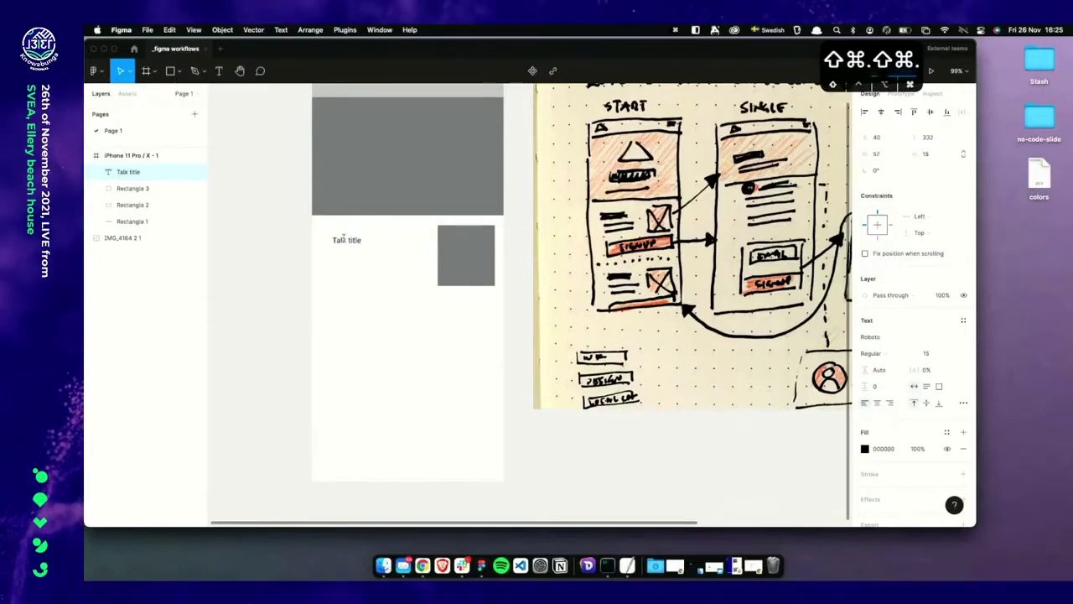
pyautogui.doubleClick(345, 246)
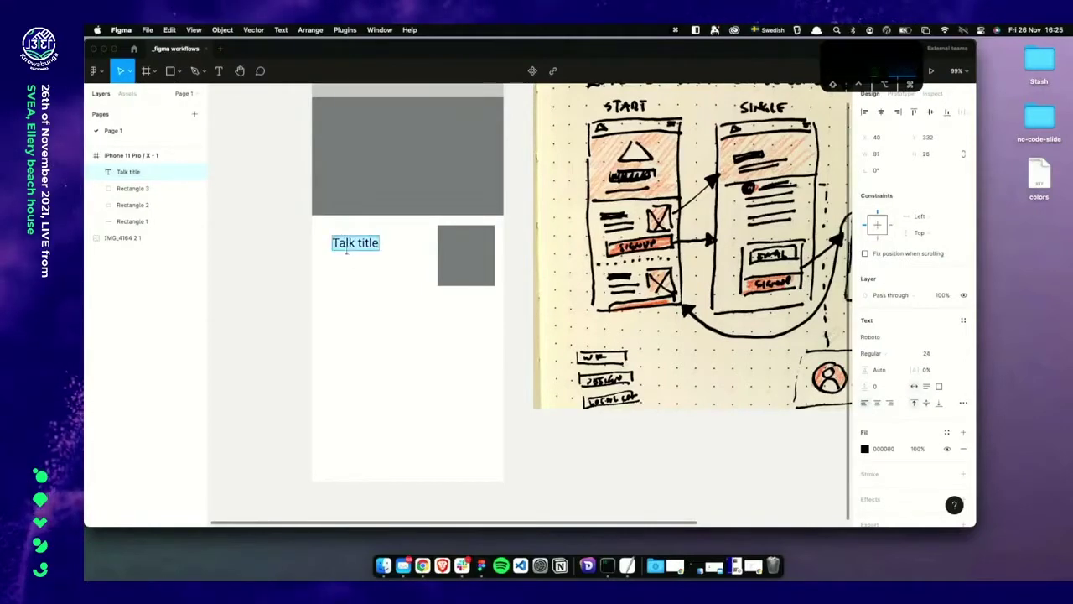
pyautogui.press('Escape')
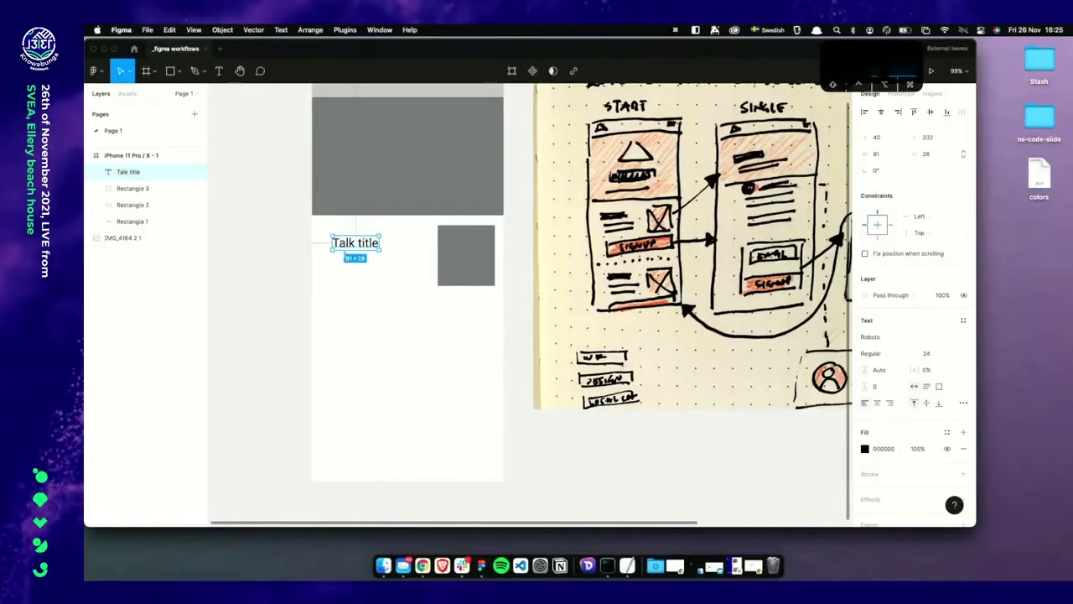
pyautogui.press('Escape')
# Duplicate the talk title directly beneath itself and change the copy's text to "Talk description"
pyautogui.moveTo(347, 244)
pyautogui.mouseDown()
pyautogui.moveTo(339, 241)
pyautogui.moveTo(359, 254)
pyautogui.mouseUp()
pyautogui.doubleClick(359, 254)
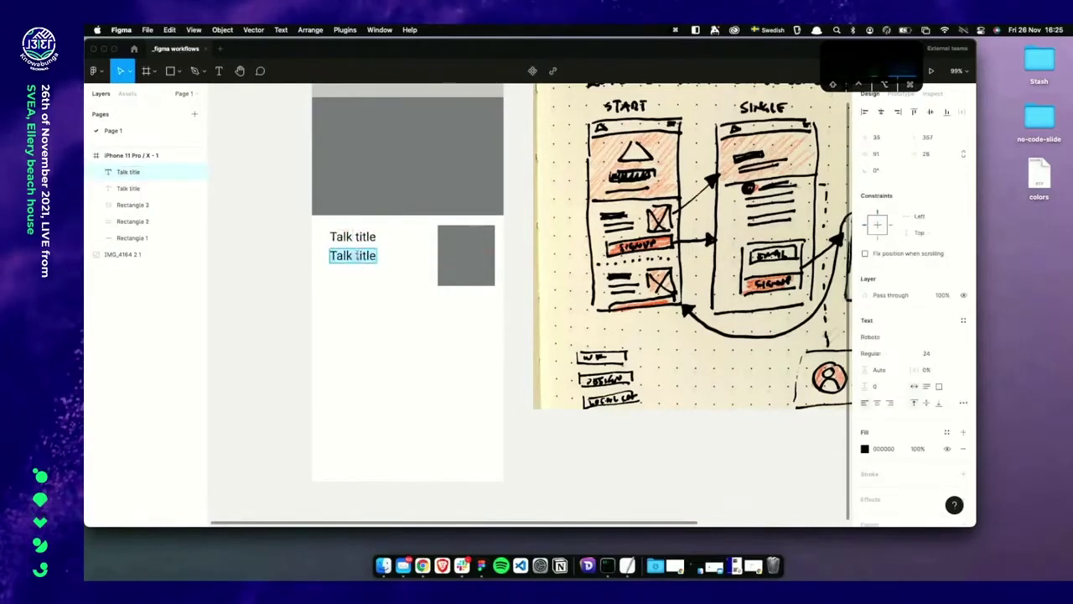
pyautogui.doubleClick(356, 255)
pyautogui.write('des')
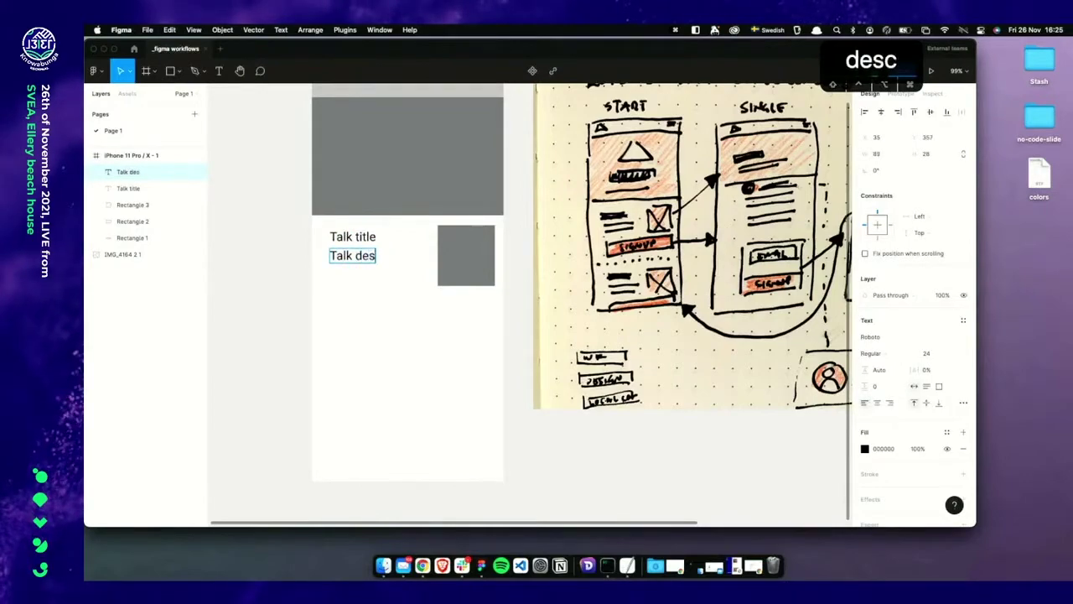
pyautogui.write('cription')
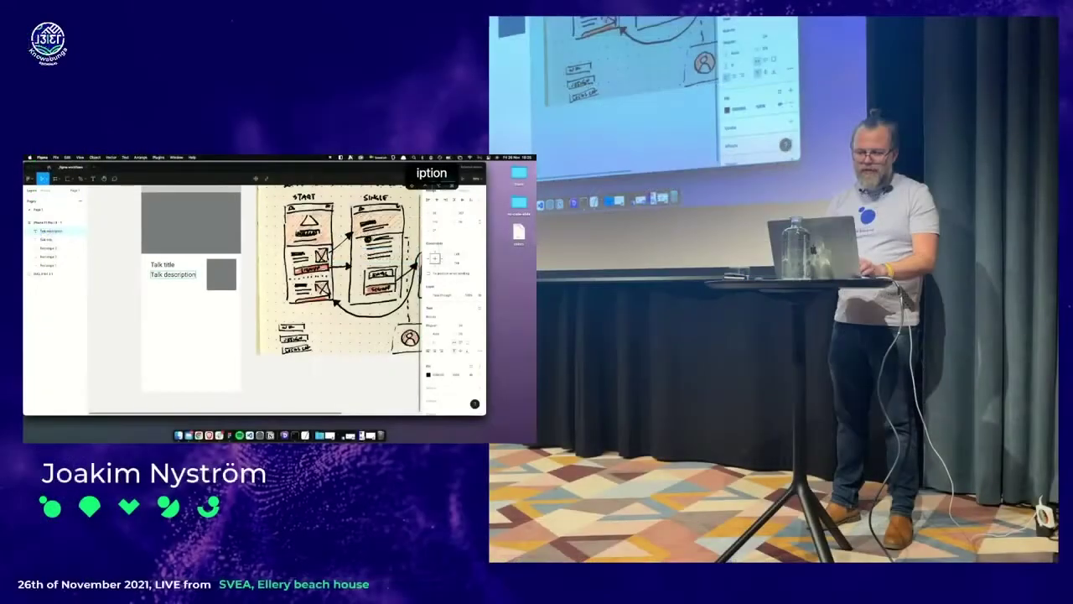
# Reduce the talk description to font size 16 and enlarge its text box to about 202 × 73
pyautogui.press('super+a')
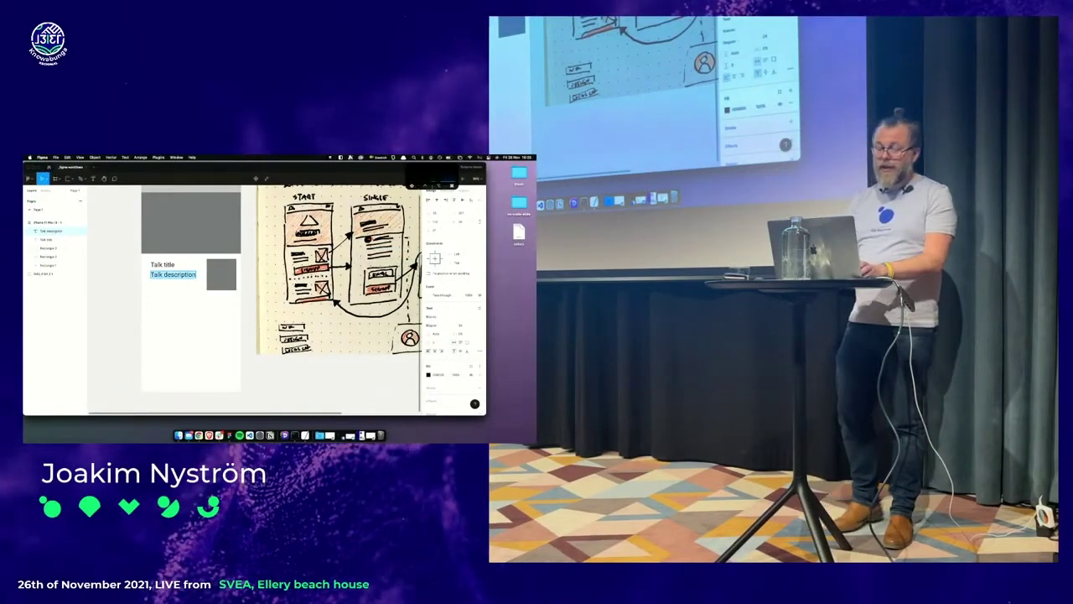
pyautogui.press('super+shift+comma')
pyautogui.press('super+shift+comma')
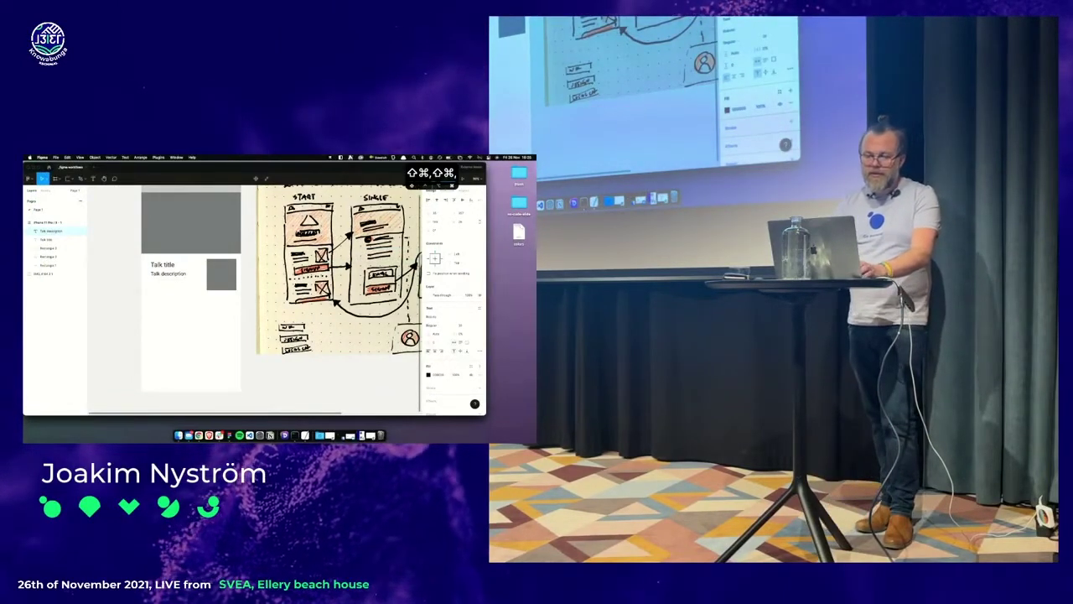
pyautogui.press('Escape')
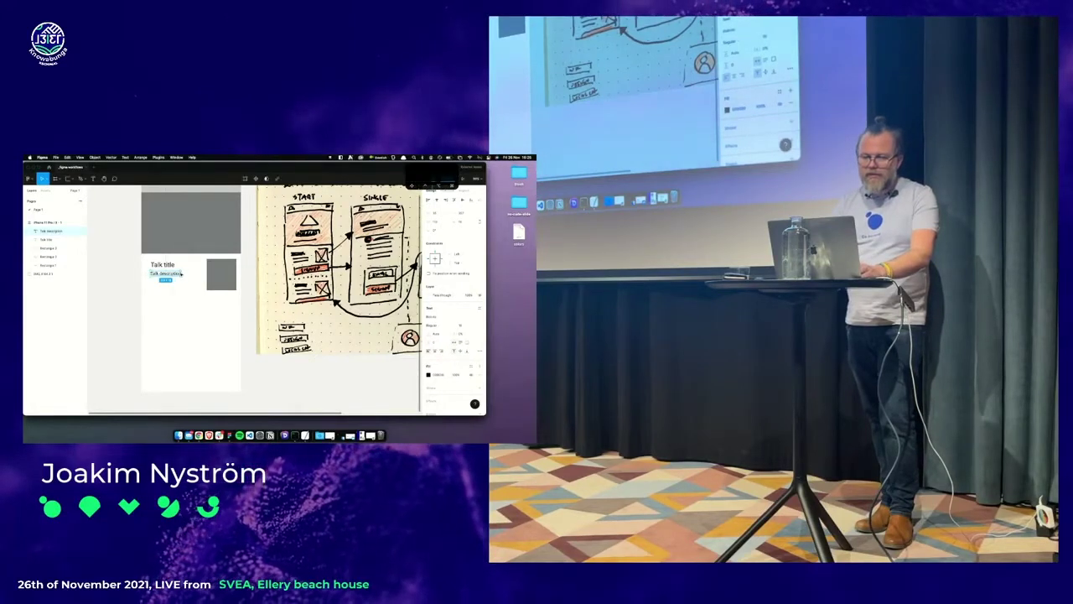
pyautogui.moveTo(182, 278)
pyautogui.mouseDown()
pyautogui.moveTo(204, 289)
pyautogui.moveTo(192, 286)
pyautogui.mouseUp()
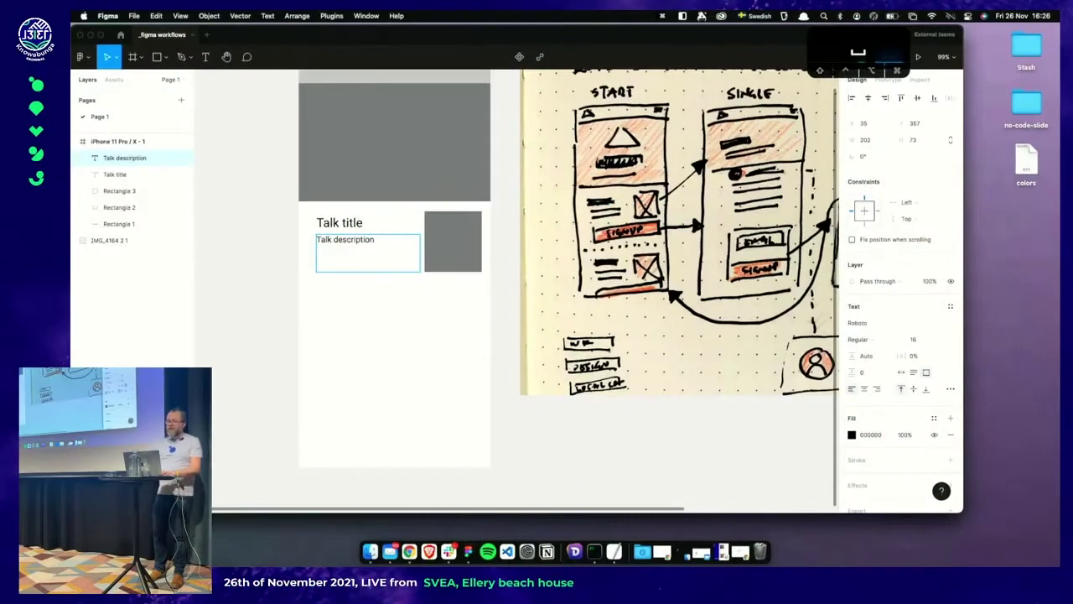
# Replace the talk description with 10 words of placeholder text generated by the Lorem ipsum plugin
pyautogui.press('super+slash')
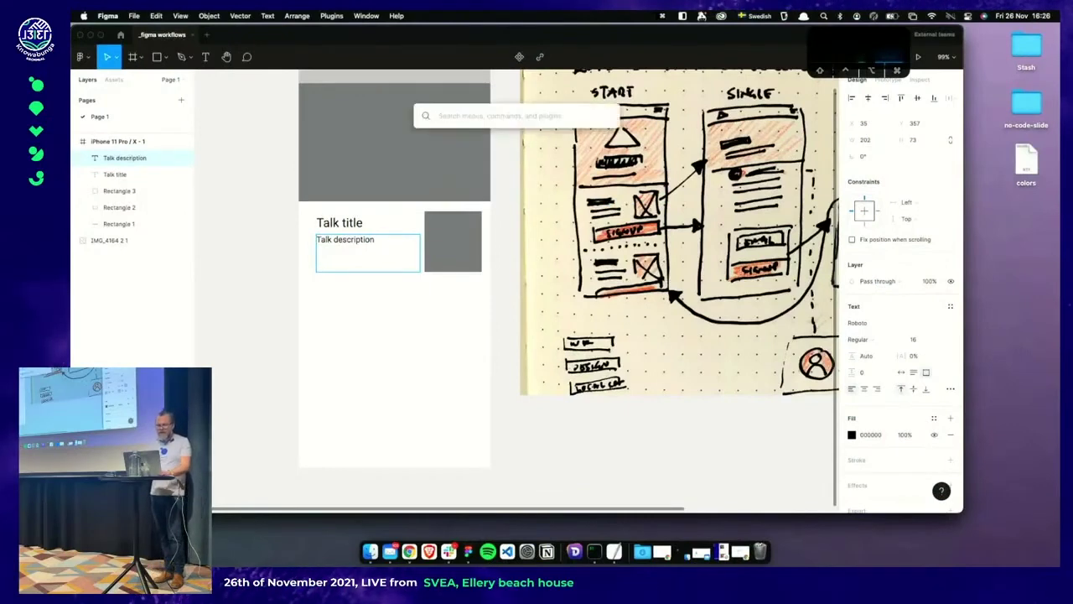
pyautogui.write('lo')
pyautogui.press('Down')
pyautogui.press('Down')
pyautogui.press('Down')
pyautogui.press('Up')
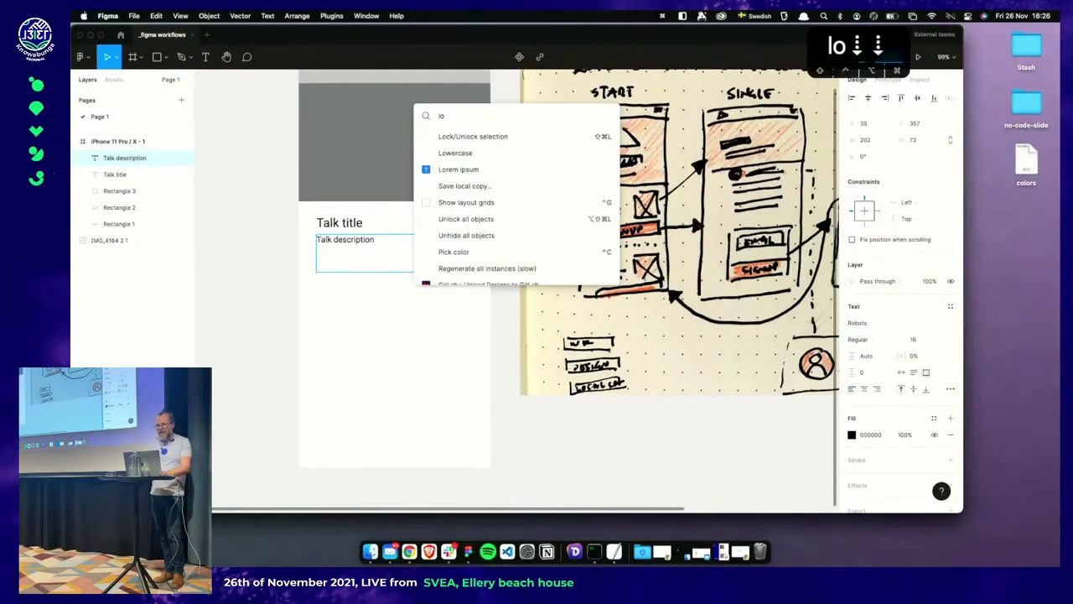
pyautogui.press('Return')
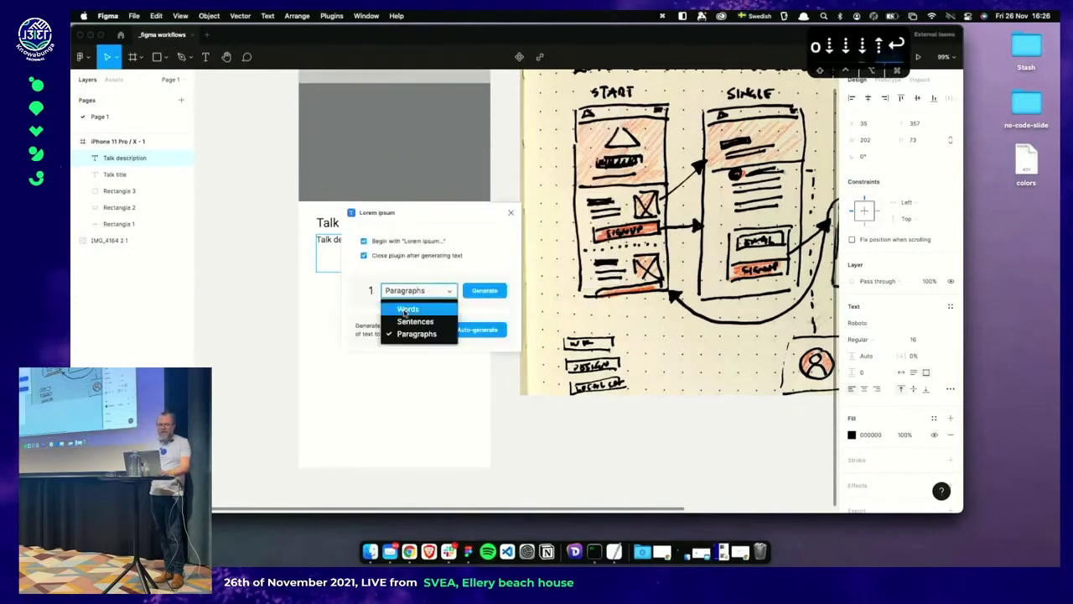
pyautogui.click(406, 309)
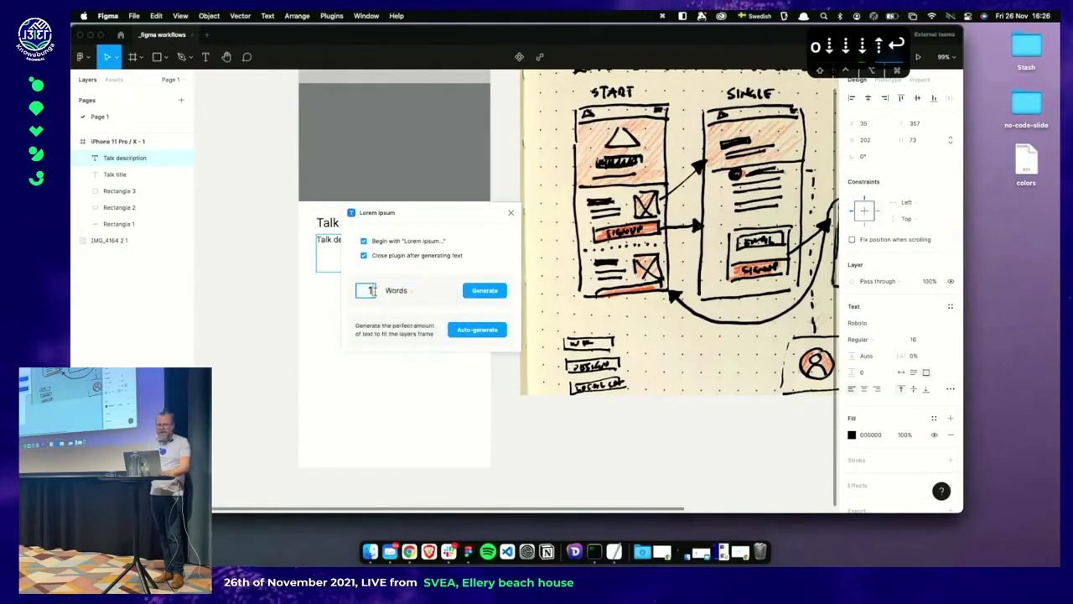
pyautogui.write('0')
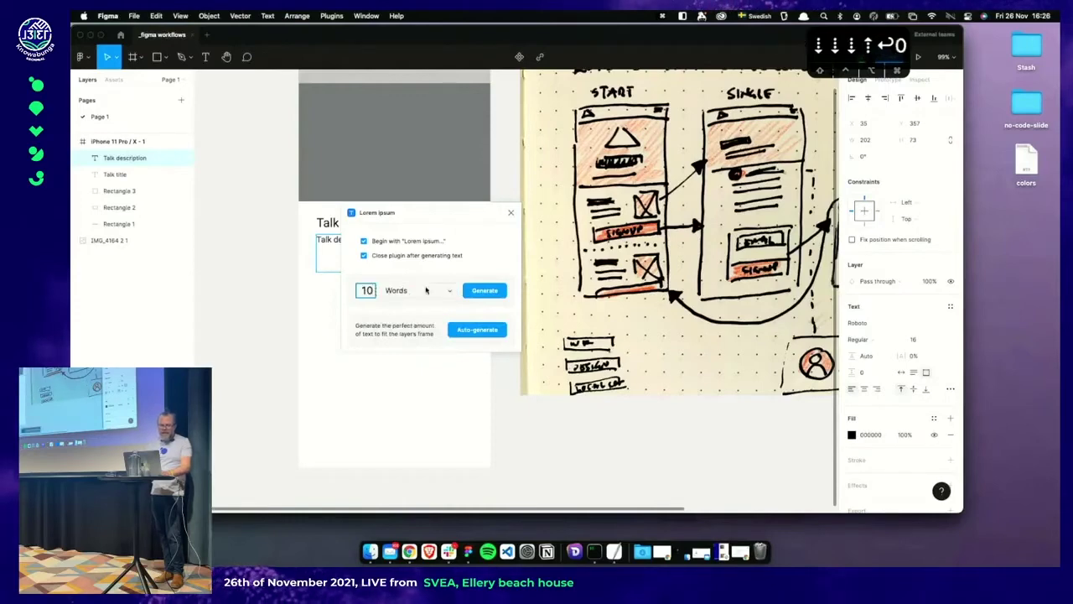
pyautogui.click(485, 290)
pyautogui.click(444, 338)
pyautogui.click(361, 259)
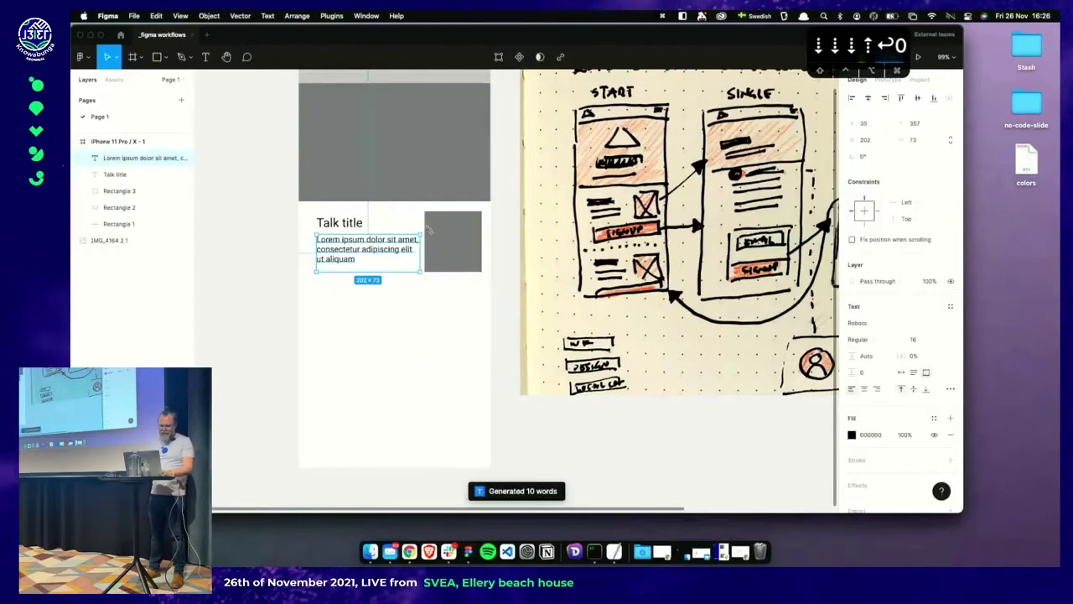
# Copy the small image block below the talk text and reshape it into a wide, flat button bar spanning the text and image
pyautogui.click(455, 239)
pyautogui.moveTo(458, 252); pyautogui.dragTo(424, 297)
pyautogui.click(412, 325)
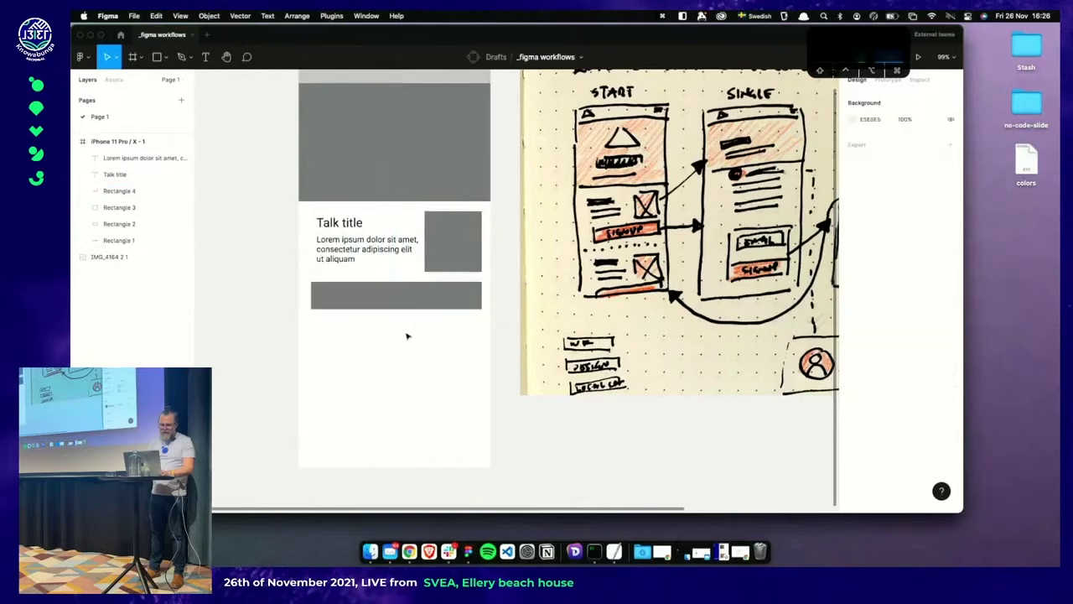
# Place a copy of the talk title in the middle of the button bar and fill its text with white FFFFFF
pyautogui.moveTo(328, 223); pyautogui.dragTo(379, 295)
pyautogui.scroll(-2, 912, 396)
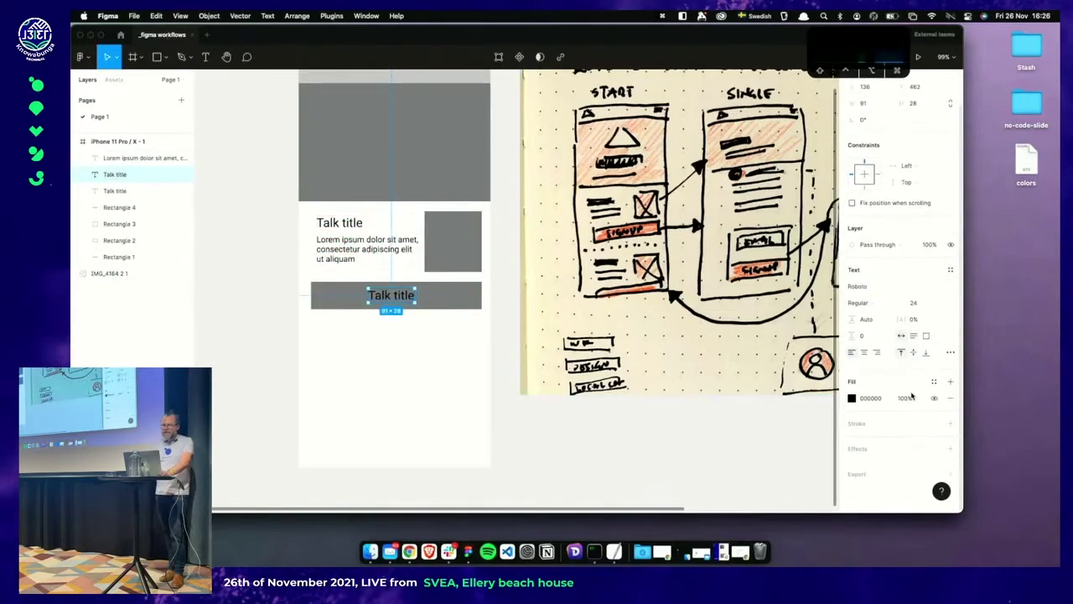
pyautogui.click(852, 399)
pyautogui.click(768, 422)
pyautogui.write('FFFFFF')
pyautogui.press('Return')
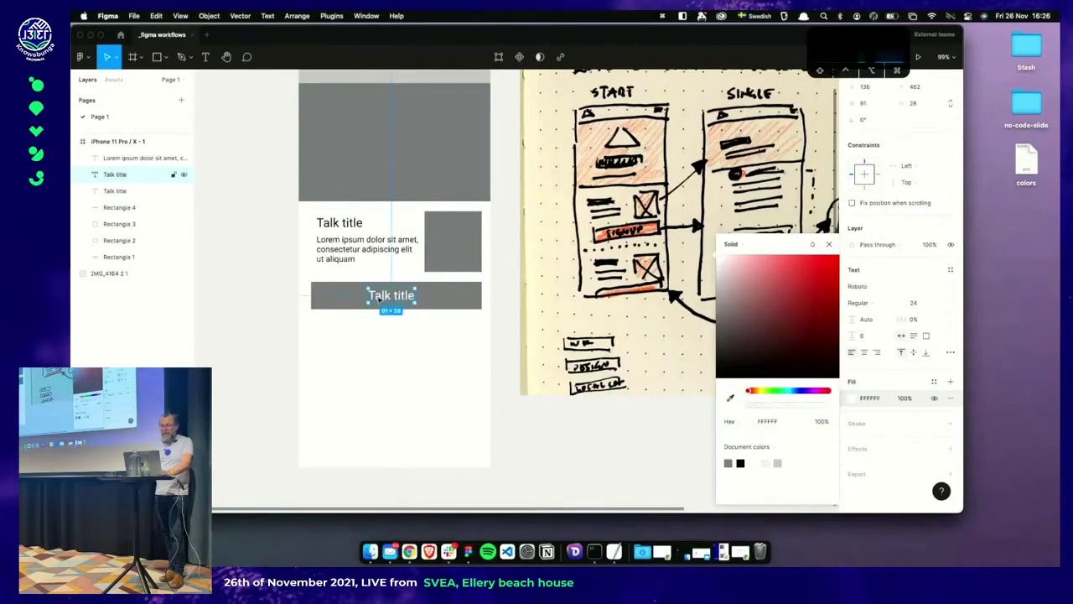
# Change the white text on the button bar to "Signup"
pyautogui.doubleClick(379, 298)
pyautogui.write('Sig')
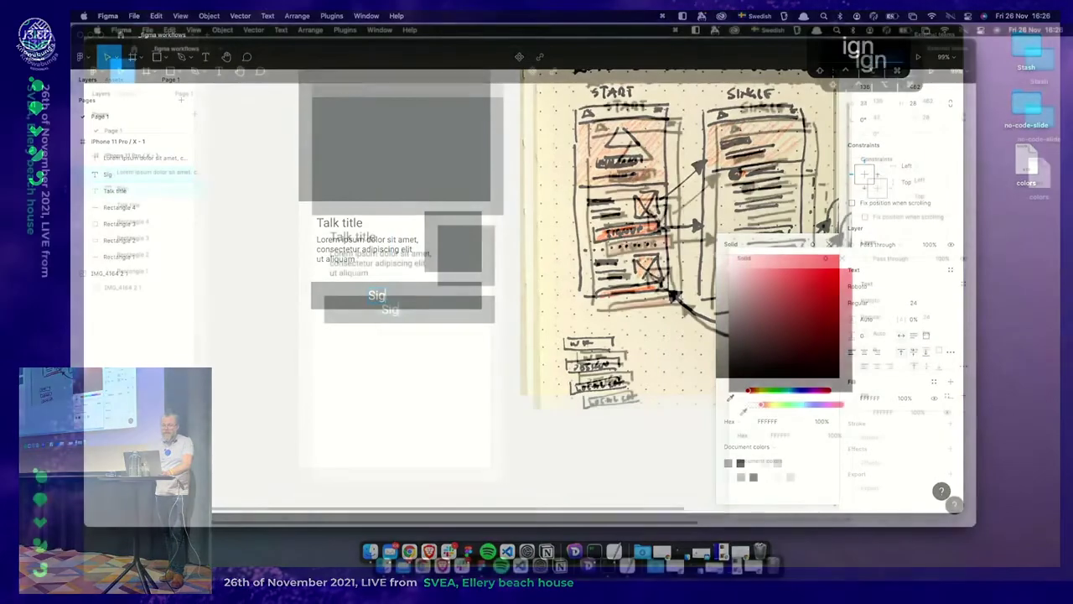
pyautogui.write('nup')
pyautogui.scroll(-5, 437, 413)
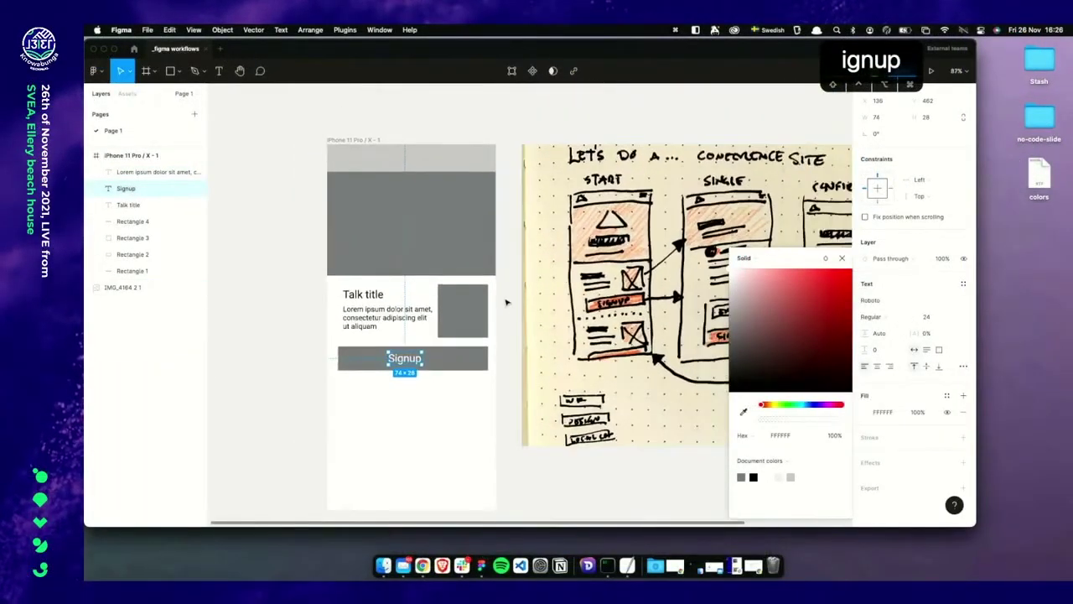
pyautogui.scroll(-2, 510, 304)
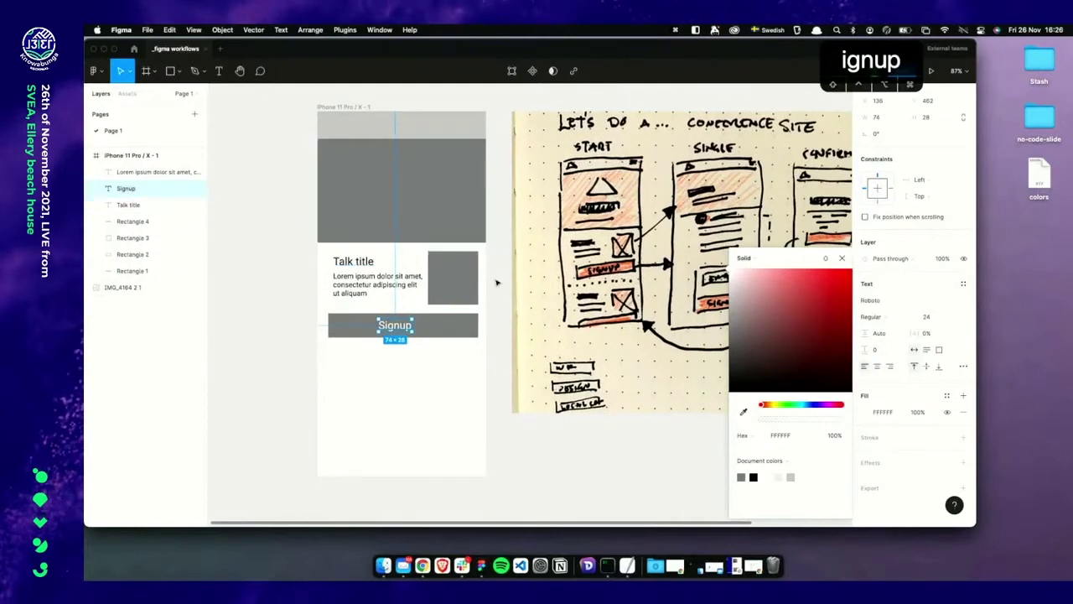
pyautogui.click(506, 263)
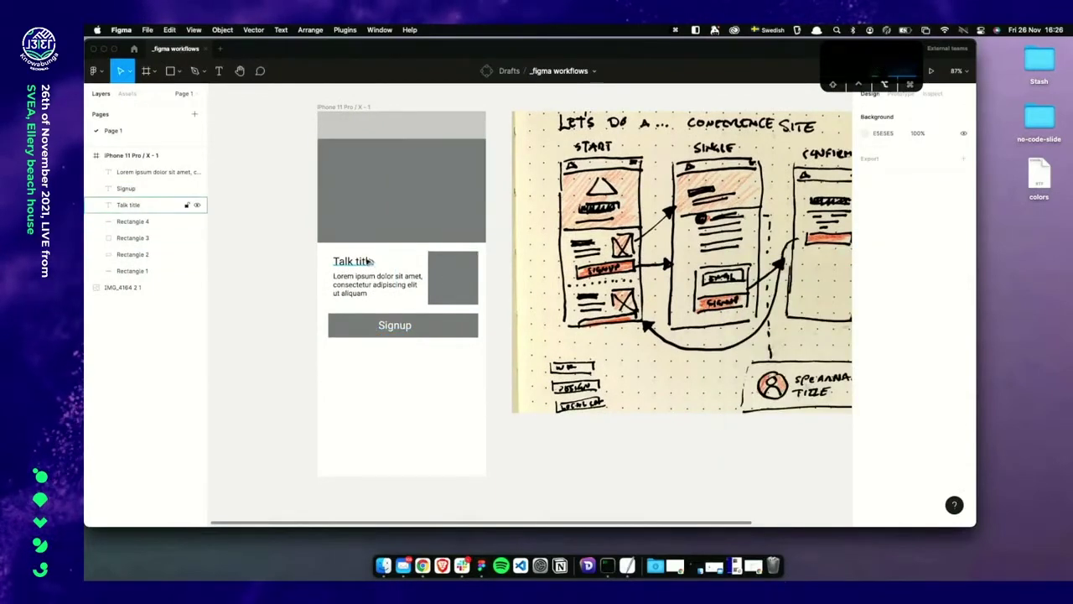
# Copy the talk title into the hero area, change its text to "Conference Title" and move it towards the hero's horizontal center
pyautogui.moveTo(368, 262); pyautogui.dragTo(399, 208)
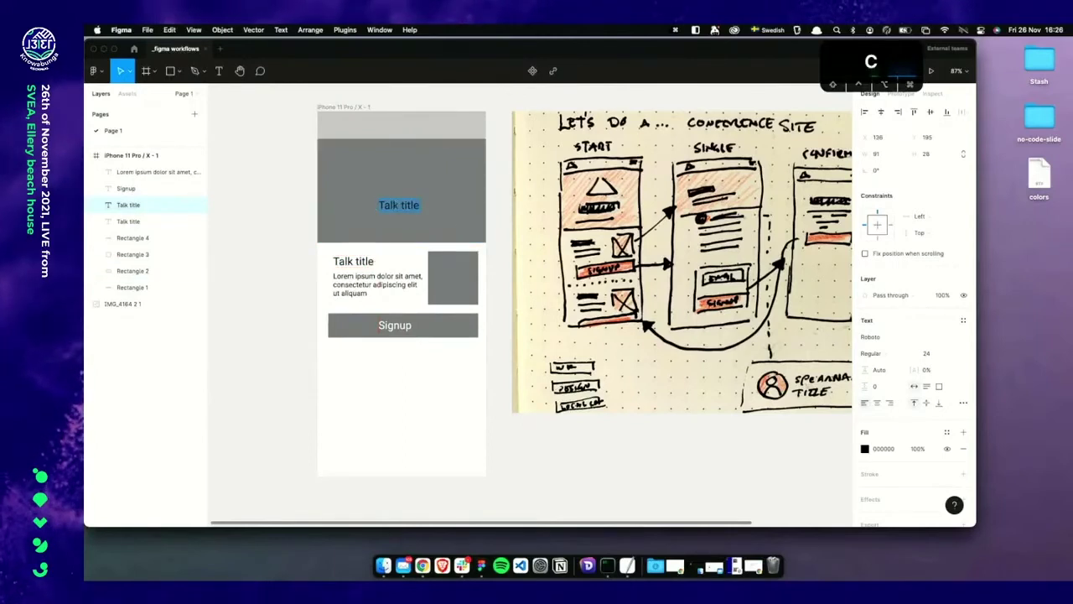
pyautogui.press('BackSpace')
pyautogui.write('Conf')
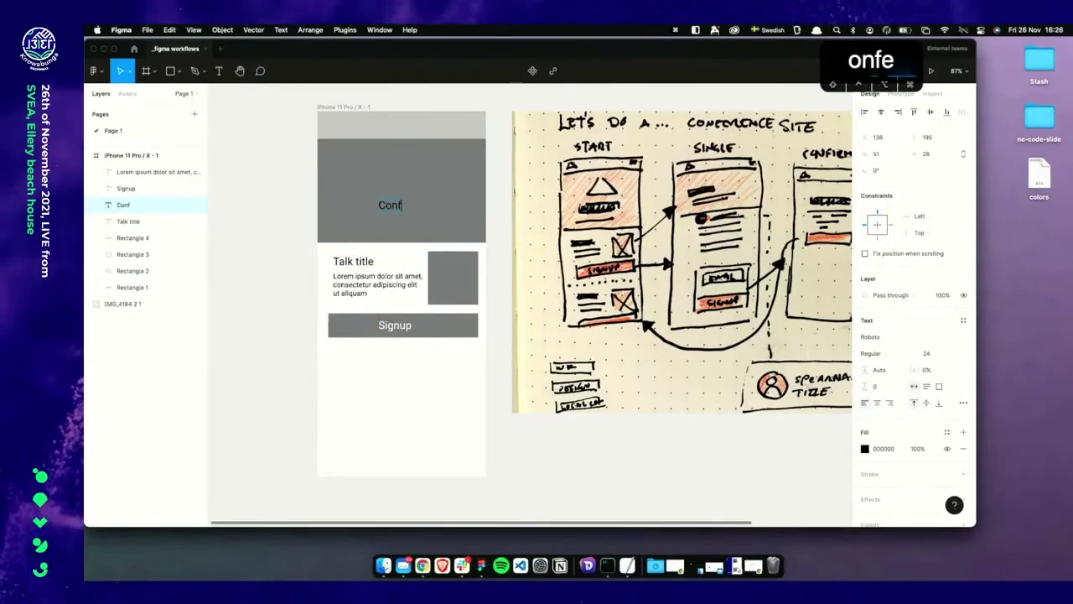
pyautogui.write('erence Title')
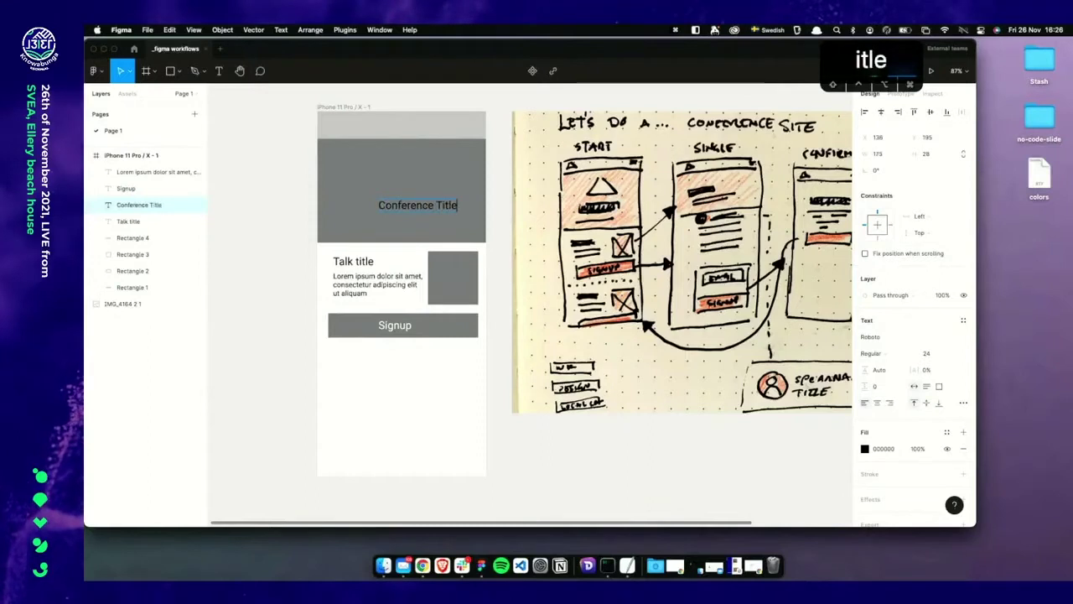
pyautogui.moveTo(427, 211); pyautogui.dragTo(413, 211)
# Draw a triangle about 72 × 72 with the Polygon tool above the conference title in the hero area
pyautogui.click(171, 72)
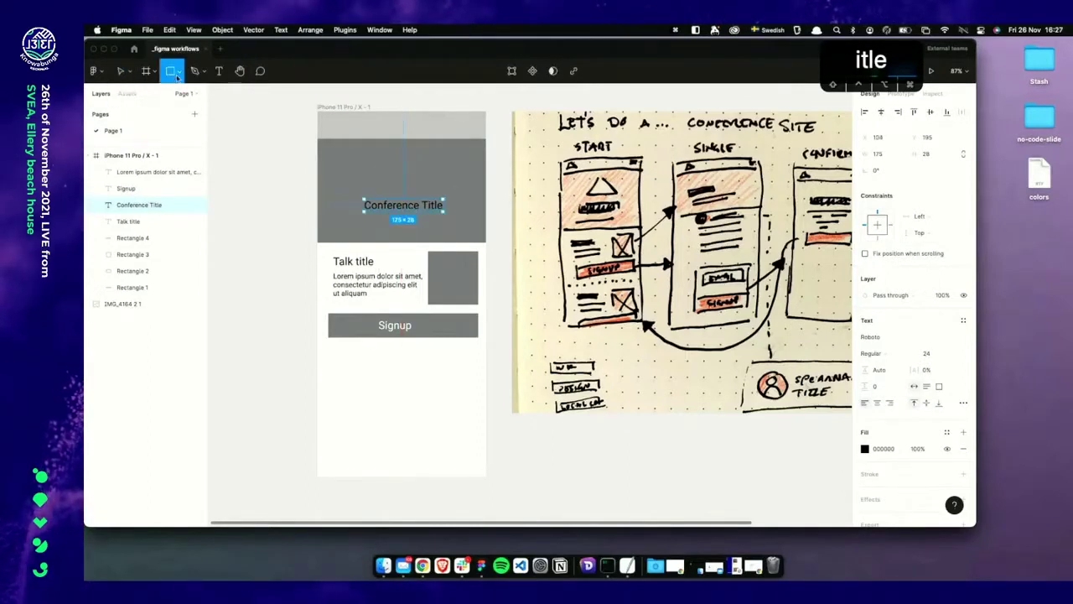
pyautogui.click(177, 74)
pyautogui.click(174, 147)
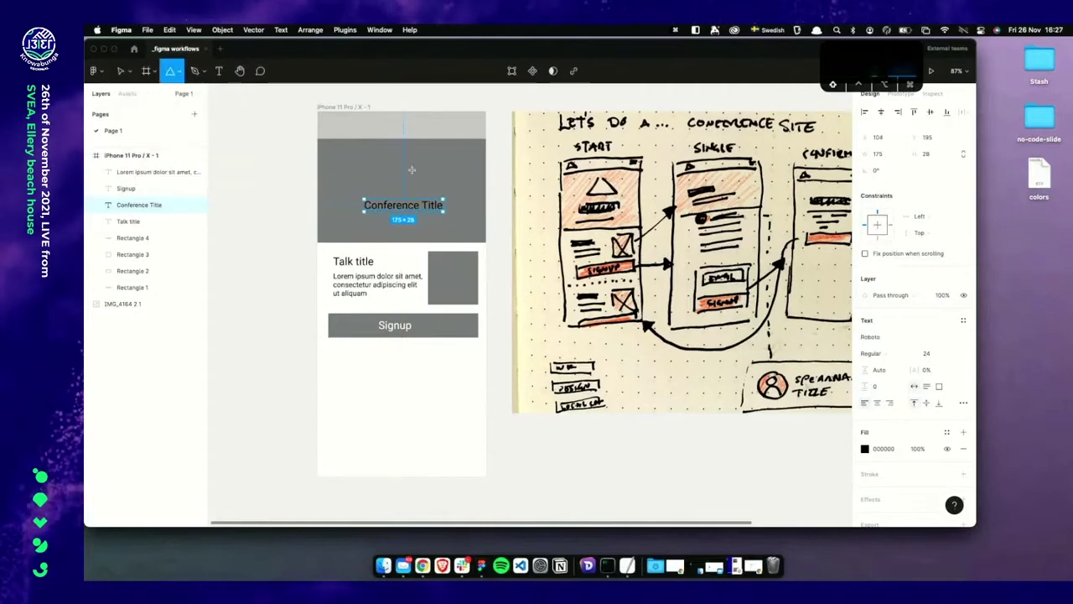
pyautogui.moveTo(397, 169)
pyautogui.mouseDown()
pyautogui.moveTo(433, 199)
pyautogui.moveTo(409, 187)
pyautogui.mouseUp()
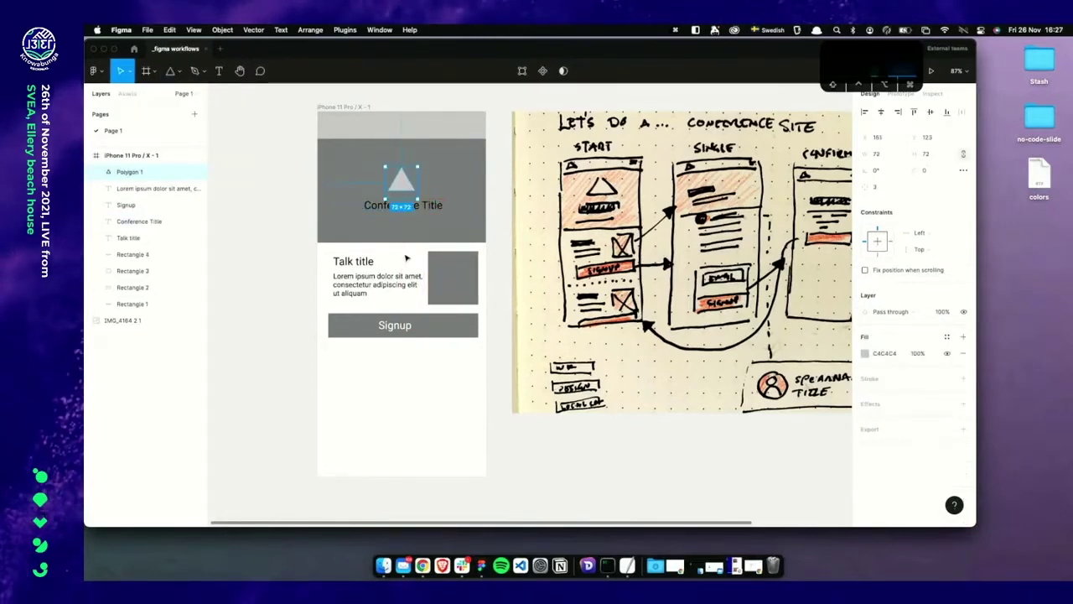
pyautogui.click(483, 268)
pyautogui.scroll(-2, 485, 270)
pyautogui.scroll(-5, 470, 272)
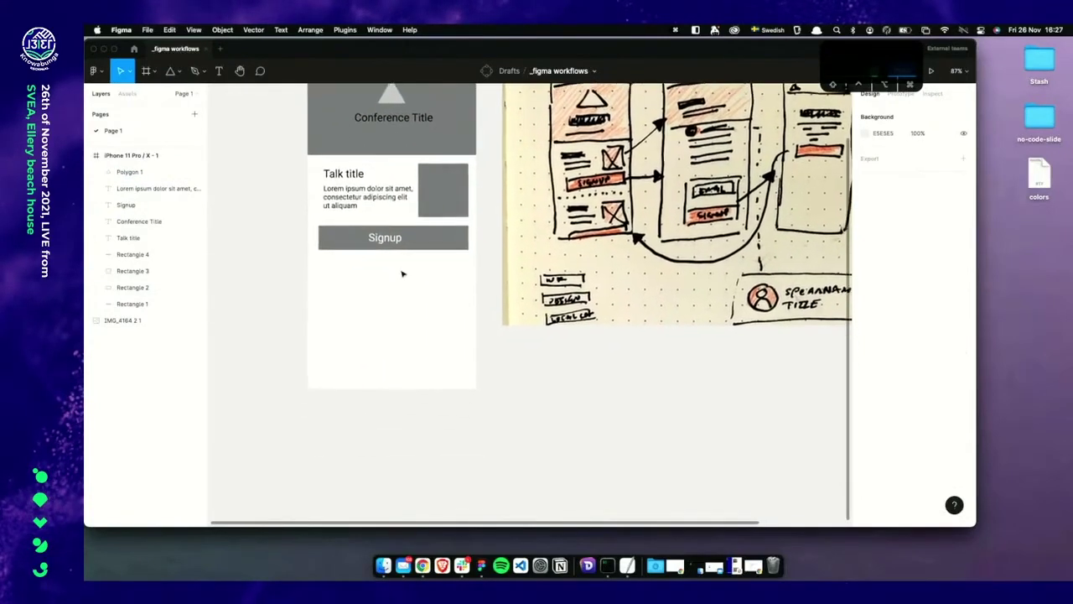
# Move the sketch image so it sits above the phone frame
pyautogui.scroll(5, 398, 277)
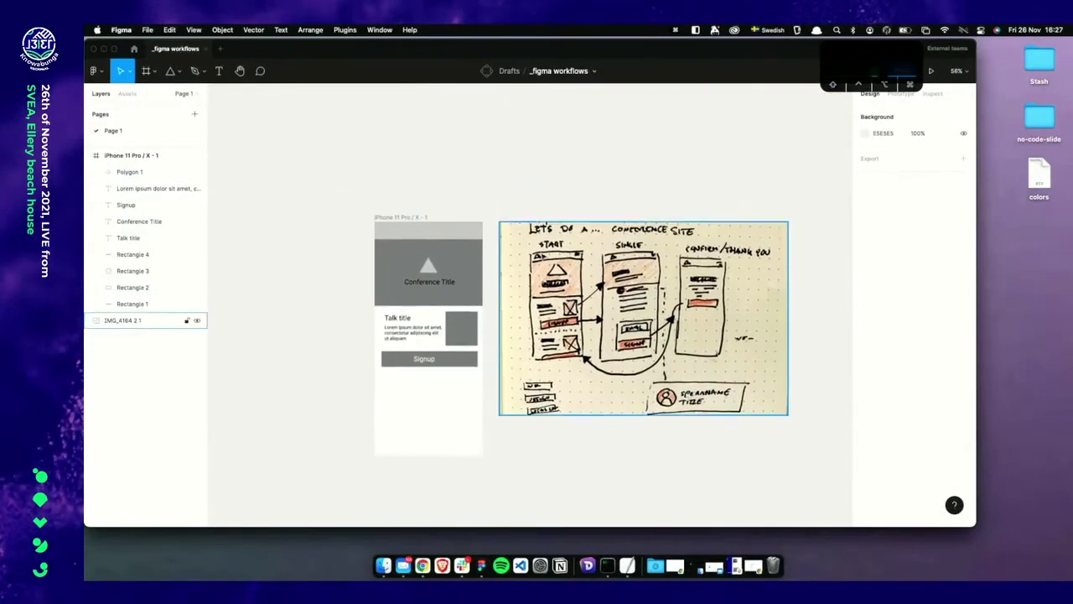
pyautogui.moveTo(536, 257)
pyautogui.mouseDown()
pyautogui.moveTo(453, 53)
pyautogui.moveTo(428, 148)
pyautogui.moveTo(401, 166)
pyautogui.moveTo(401, 138)
pyautogui.mouseUp()
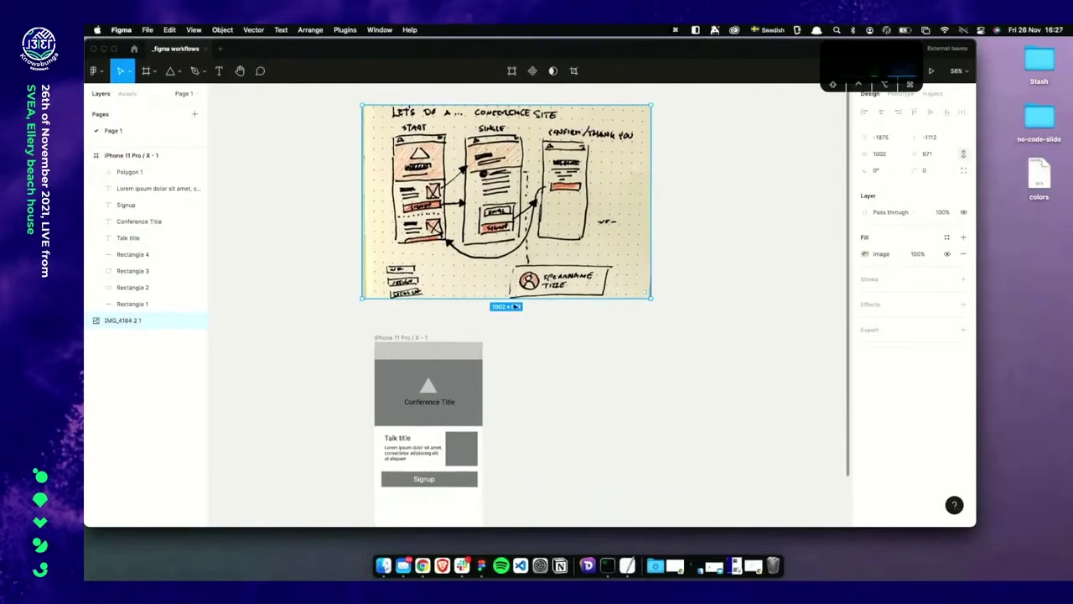
# Turn the talk title, description, image rectangle, button bar and Signup text into one component
pyautogui.scroll(-3, 512, 315)
pyautogui.moveTo(510, 315); pyautogui.dragTo(337, 376)
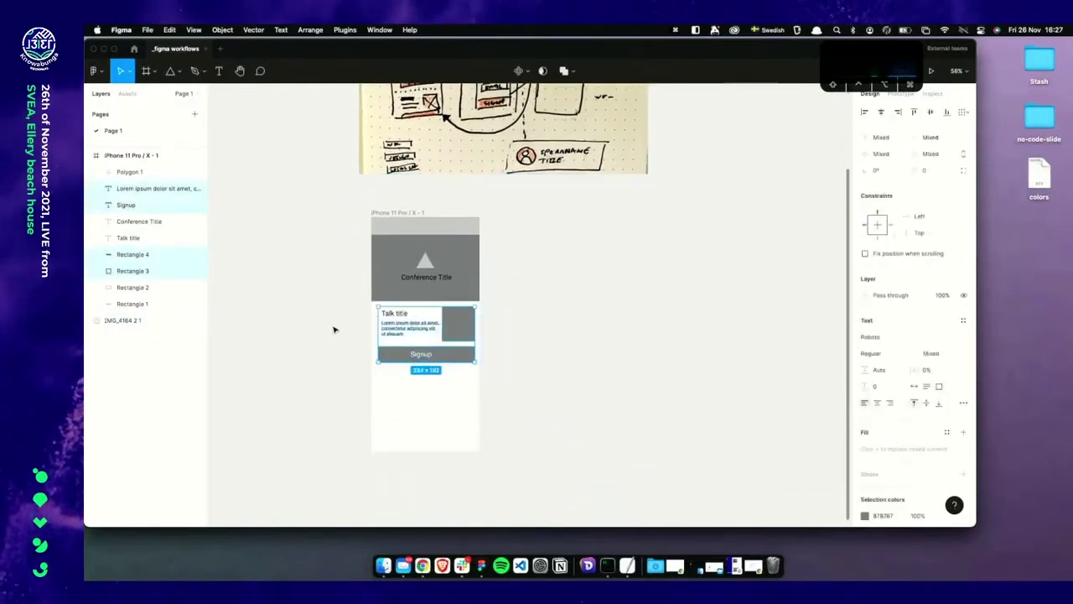
pyautogui.click(350, 317)
pyautogui.moveTo(349, 317); pyautogui.dragTo(518, 367)
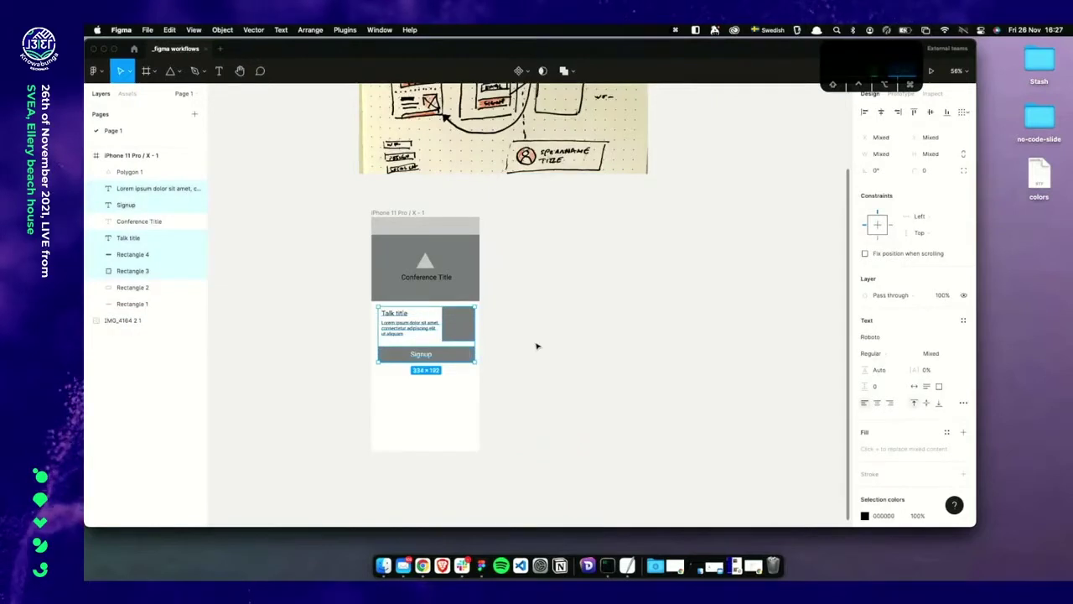
pyautogui.press('alt+super+k')
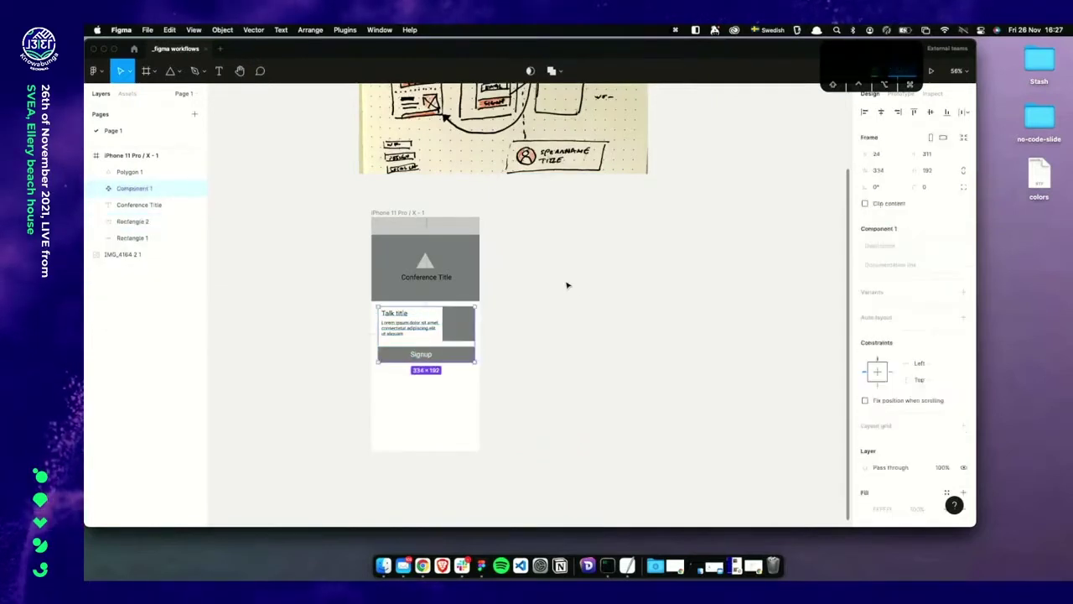
# Move the talk component outside the phone frame and stack three instances of it below the hero area
pyautogui.scroll(-3, 571, 289)
pyautogui.moveTo(470, 225); pyautogui.dragTo(283, 233)
pyautogui.hscroll(-2, 303, 253)
pyautogui.scroll(-1, 302, 253)
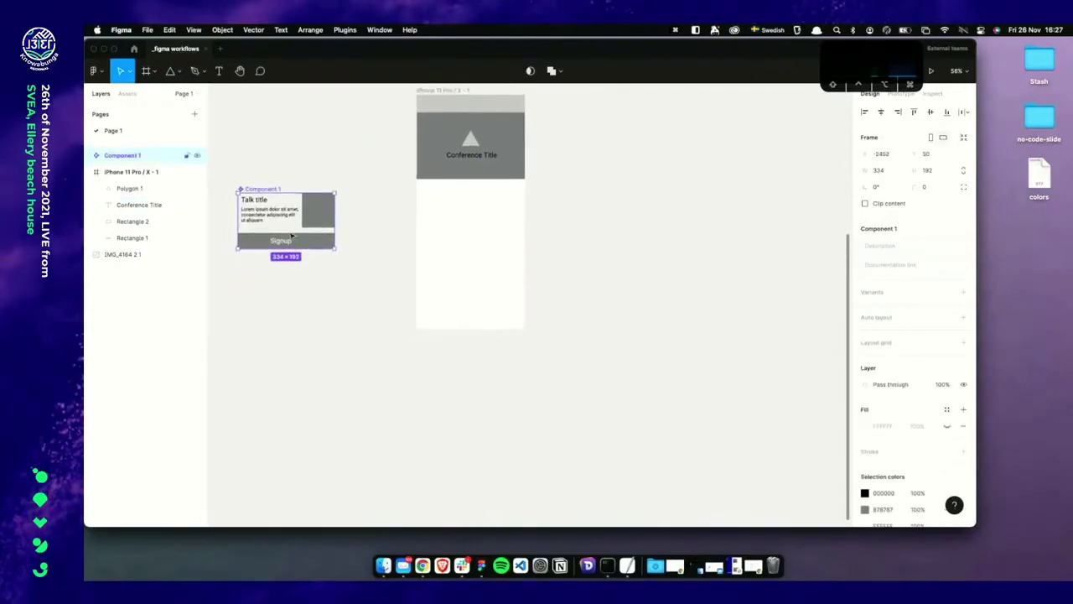
pyautogui.moveTo(325, 210); pyautogui.dragTo(512, 323)
pyautogui.scroll(3, 573, 249)
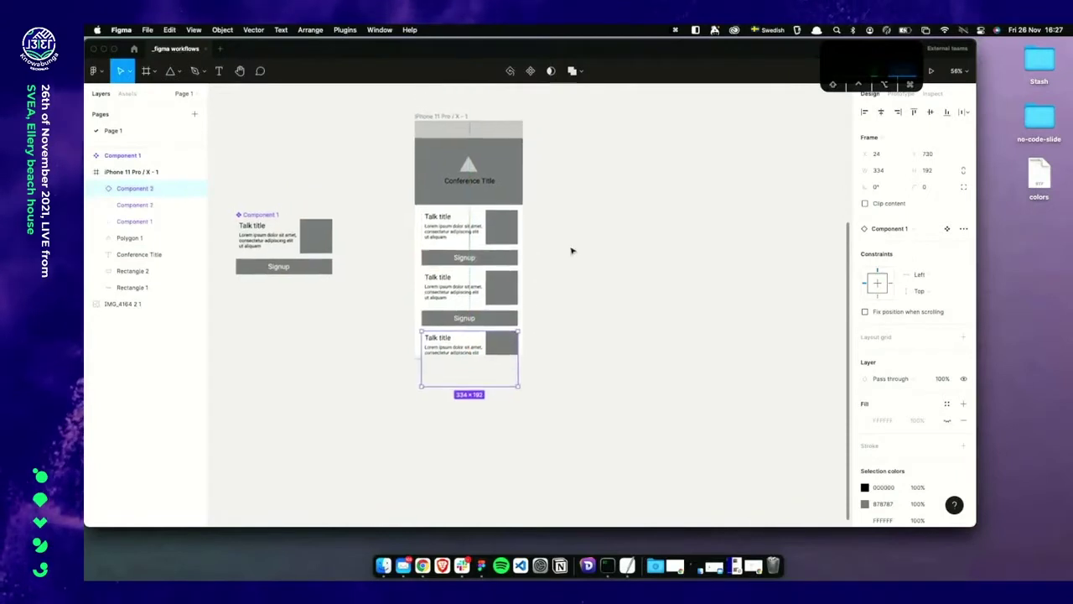
pyautogui.hscroll(1, 571, 250)
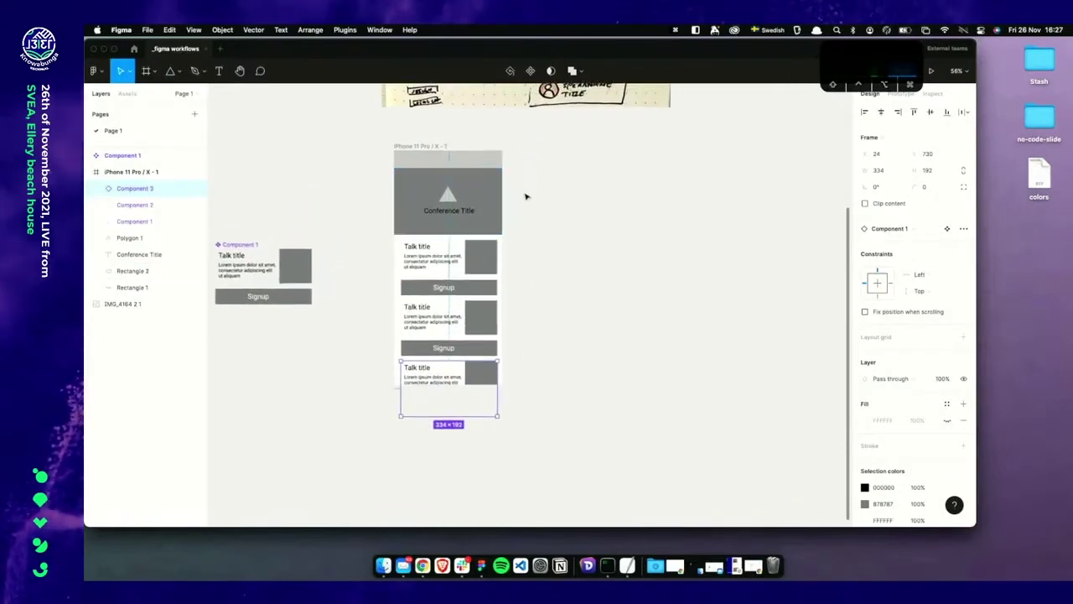
# Make the hero rectangle, triangle and conference title a component outside the frame, and place an instance in the frame's hero area
pyautogui.moveTo(527, 176); pyautogui.dragTo(373, 219)
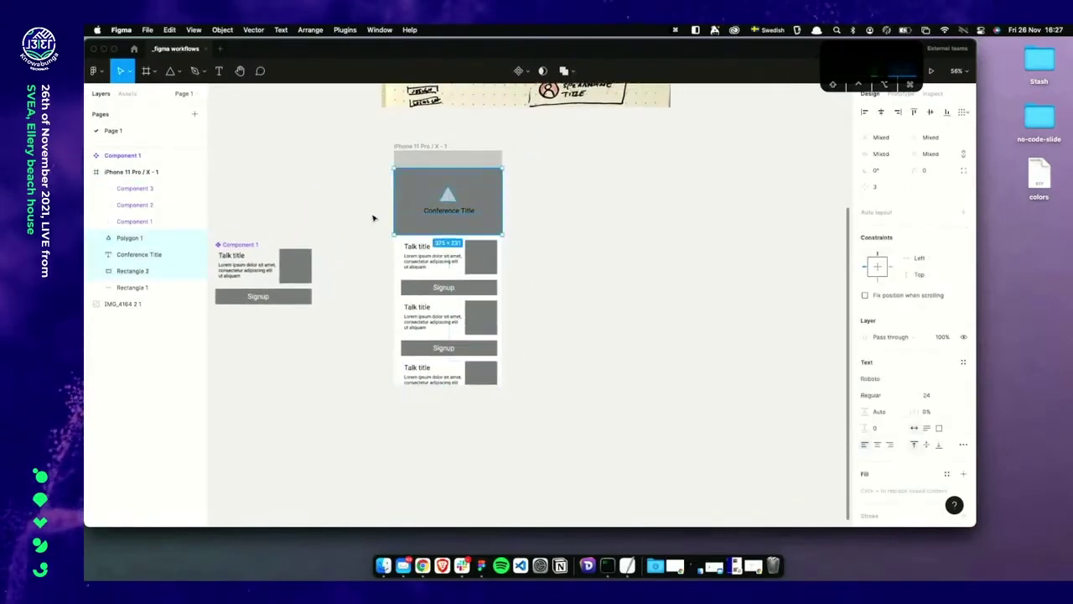
pyautogui.click(492, 200)
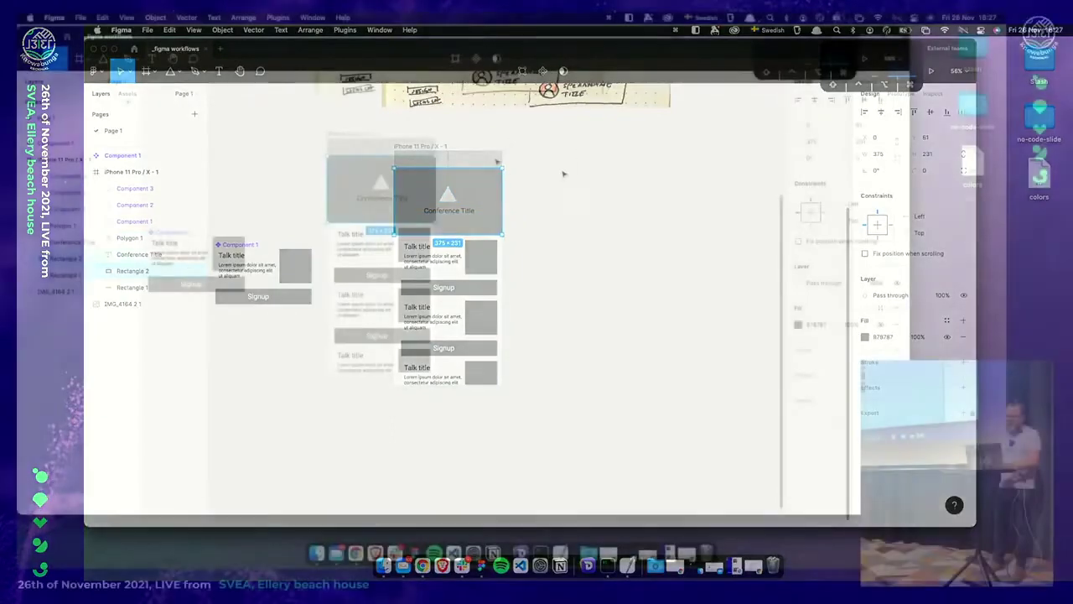
pyautogui.moveTo(563, 171); pyautogui.dragTo(371, 218)
pyautogui.press('alt+super+k')
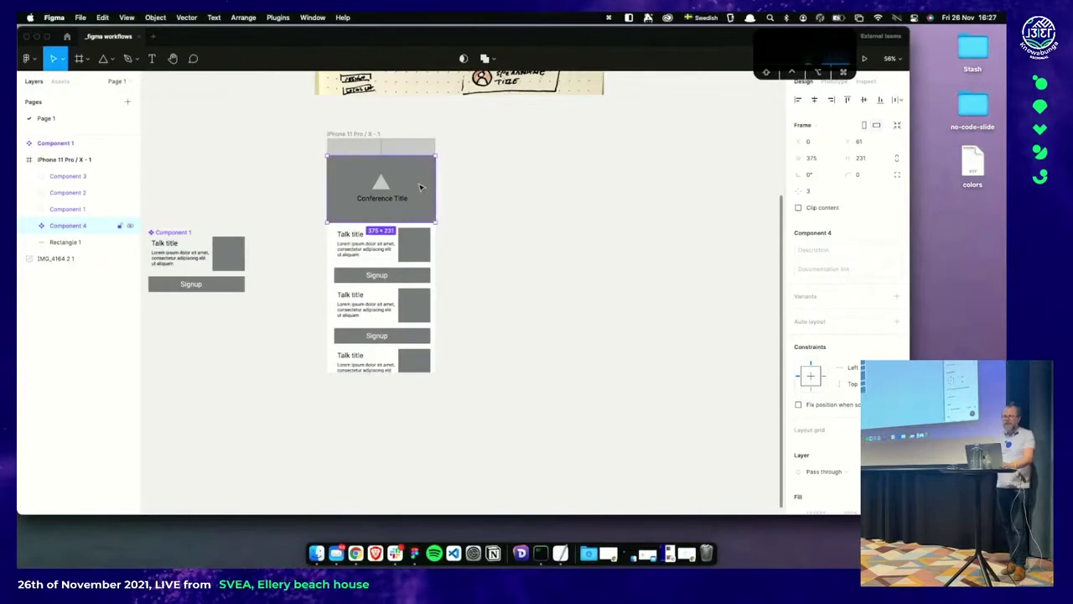
pyautogui.moveTo(421, 187); pyautogui.dragTo(390, 173)
pyautogui.hscroll(-3, 235, 180)
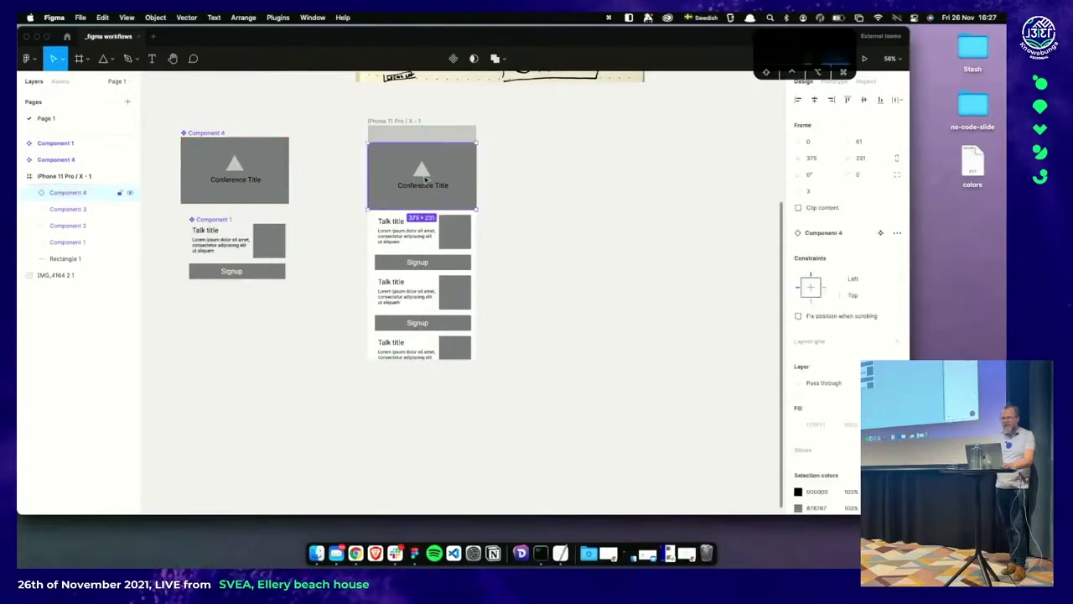
# Add the text "Menu" at the right end of the header bar and move it up slightly within the bar
pyautogui.click(445, 137)
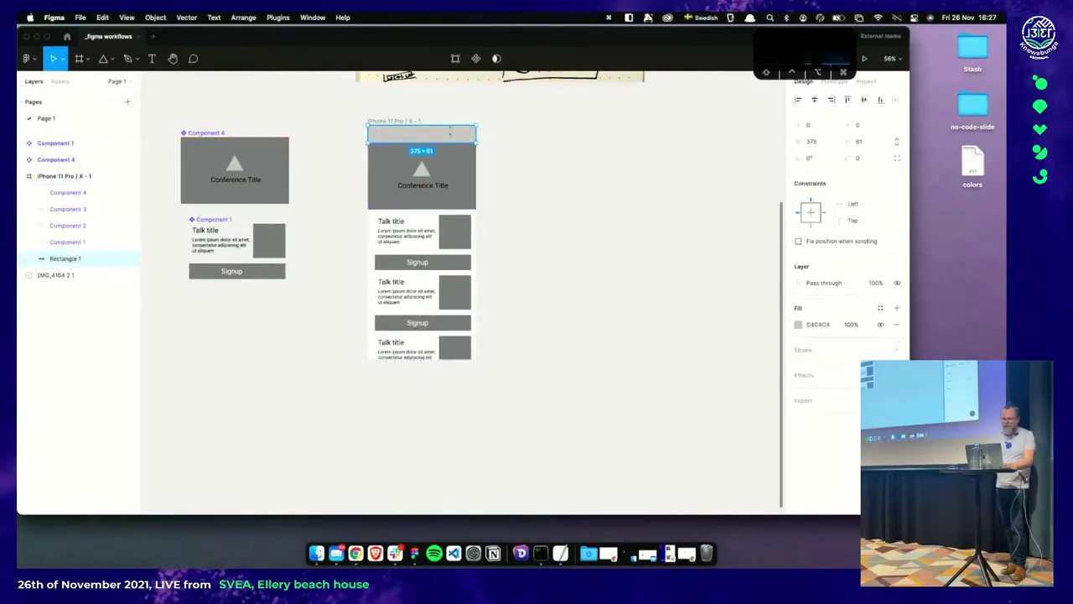
pyautogui.press('t')
pyautogui.click(454, 136)
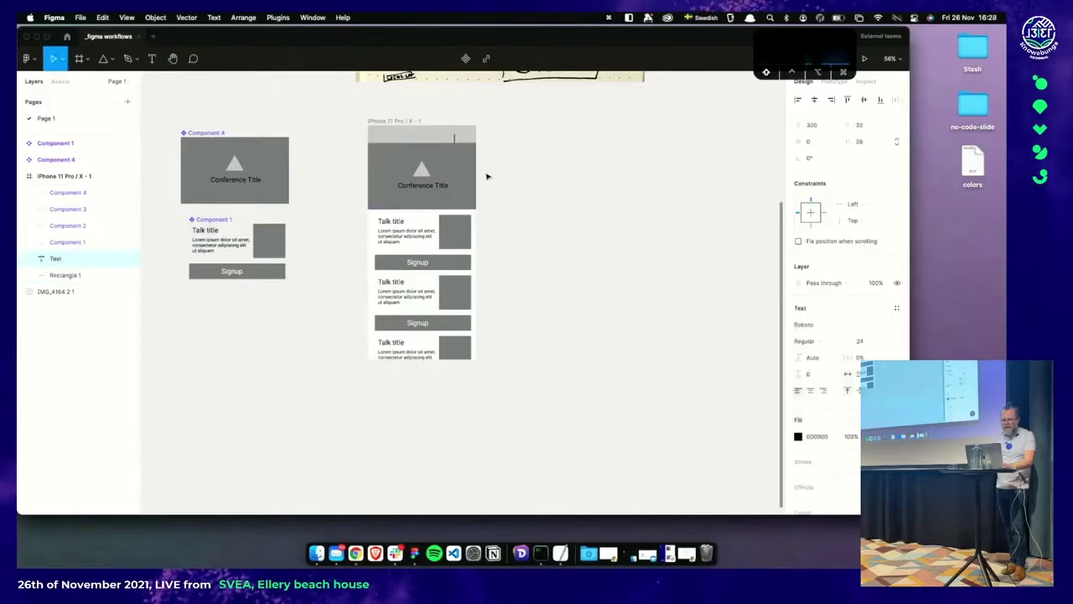
pyautogui.press('Escape')
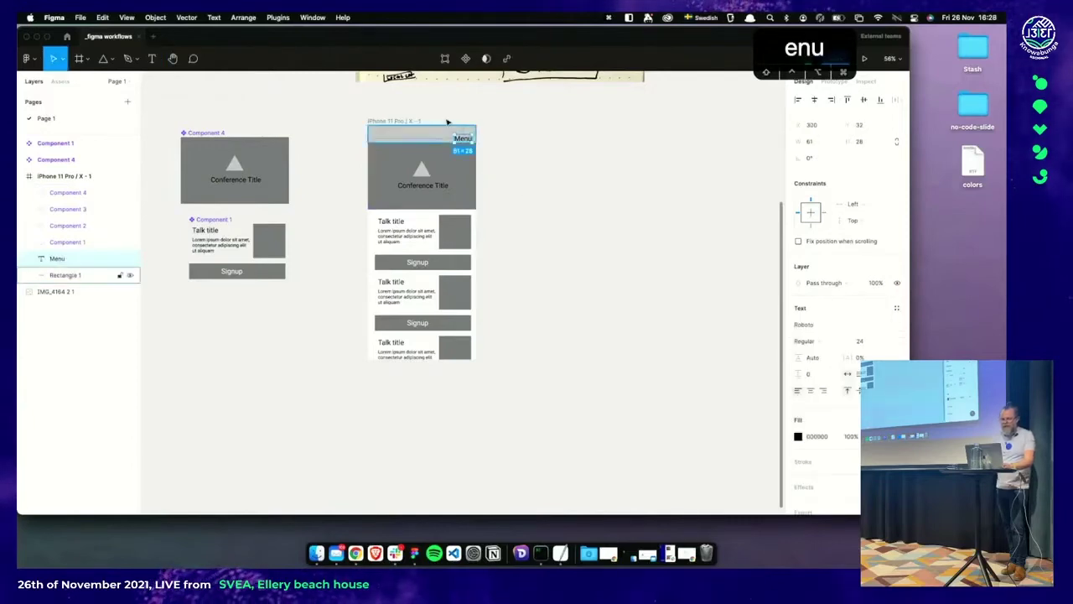
pyautogui.scroll(5, 446, 120)
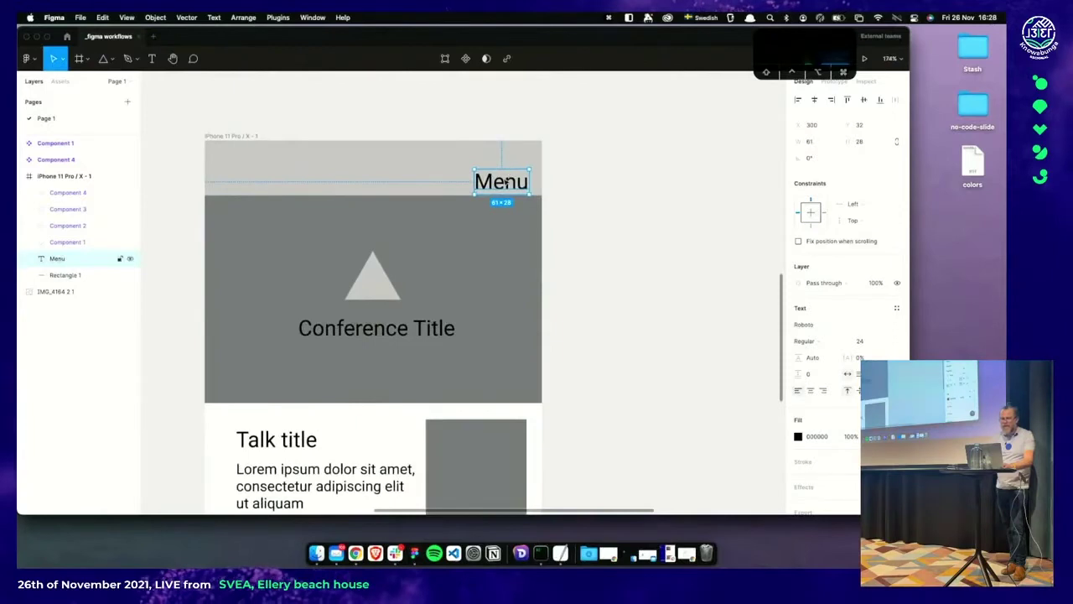
pyautogui.moveTo(505, 182); pyautogui.dragTo(504, 173)
pyautogui.click(570, 165)
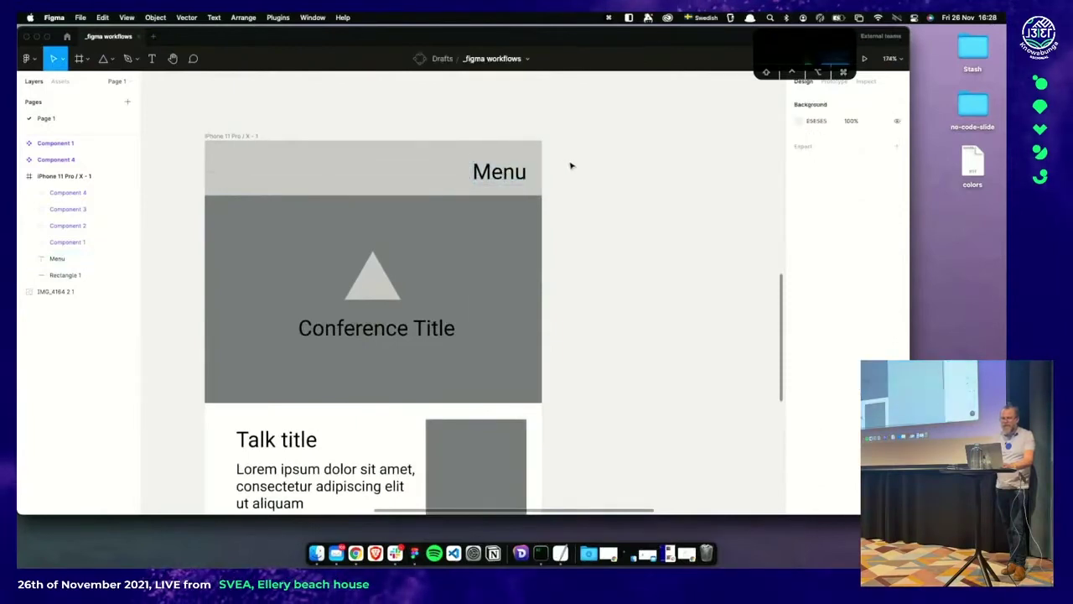
# Make the header bar and Menu text a component outside the frame, and place an instance at the top of the frame
pyautogui.moveTo(570, 166); pyautogui.dragTo(441, 192)
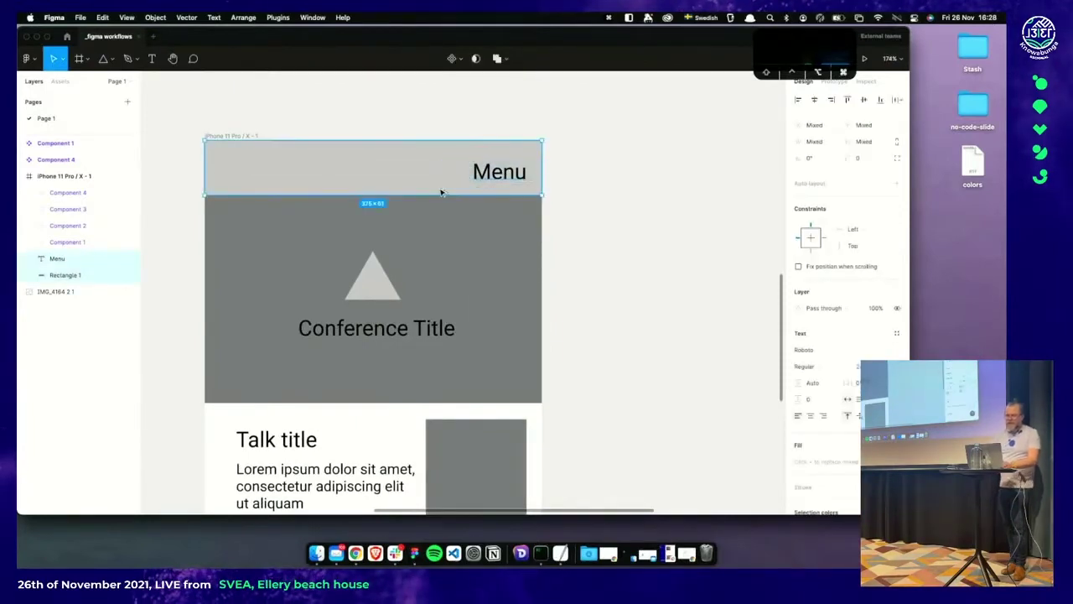
pyautogui.press('alt+super+k')
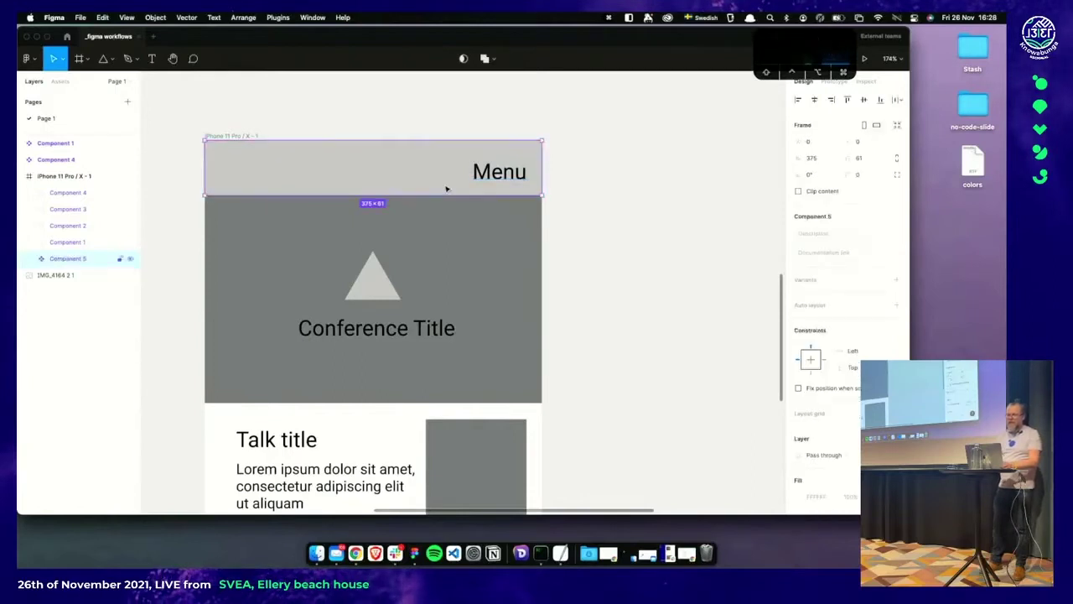
pyautogui.scroll(-5, 443, 189)
pyautogui.moveTo(421, 182); pyautogui.dragTo(189, 167)
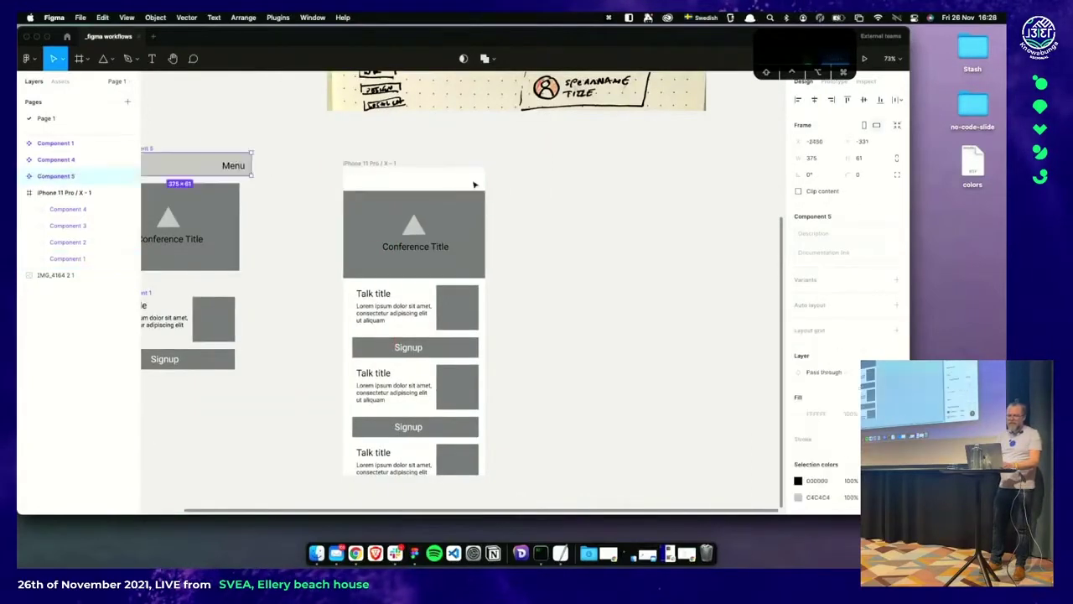
pyautogui.hscroll(-2, 316, 182)
pyautogui.moveTo(253, 169); pyautogui.dragTo(481, 182)
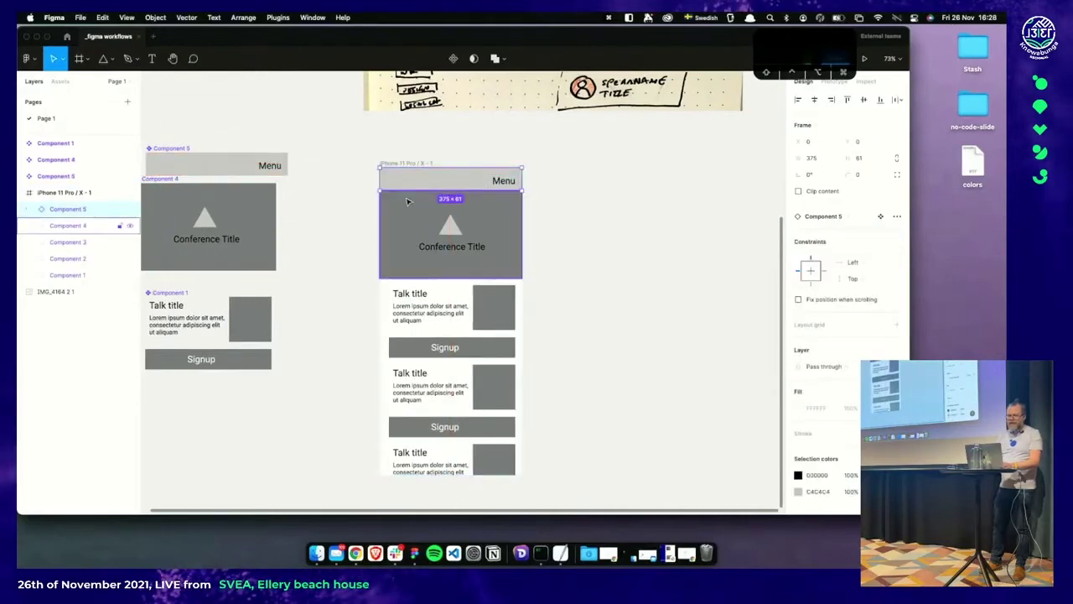
# Line up the header and talk main components with the hero component's left edge
pyautogui.hscroll(-5, 408, 199)
pyautogui.scroll(-1, 408, 199)
pyautogui.moveTo(278, 128); pyautogui.dragTo(267, 118)
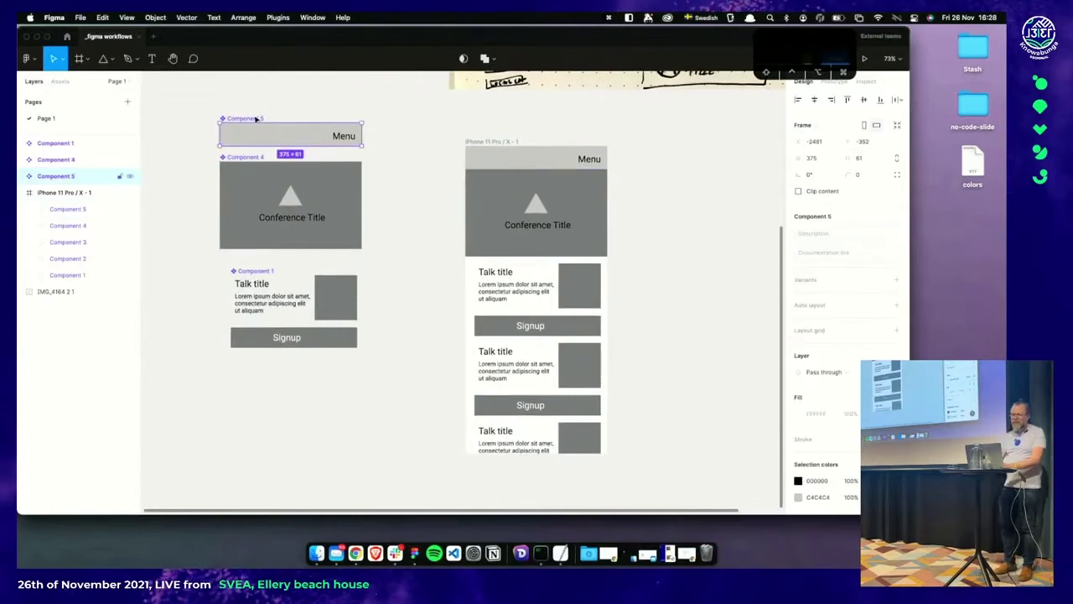
pyautogui.moveTo(251, 268); pyautogui.dragTo(241, 266)
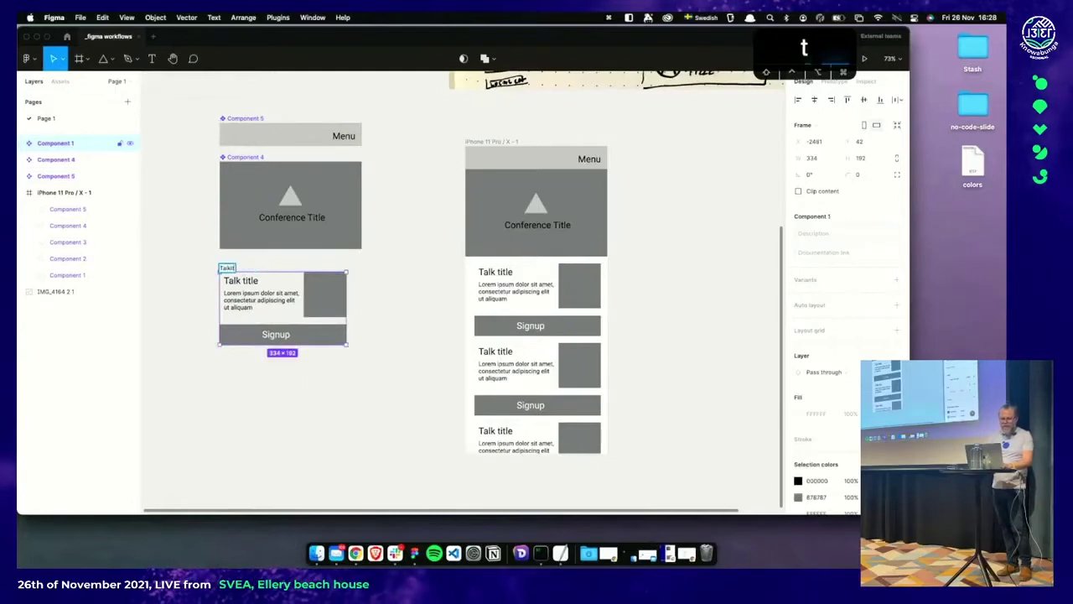
# Rename the talk component as TalkItem and the hero component as SSSplash
pyautogui.write('em')
pyautogui.press('Return')
pyautogui.click(286, 205)
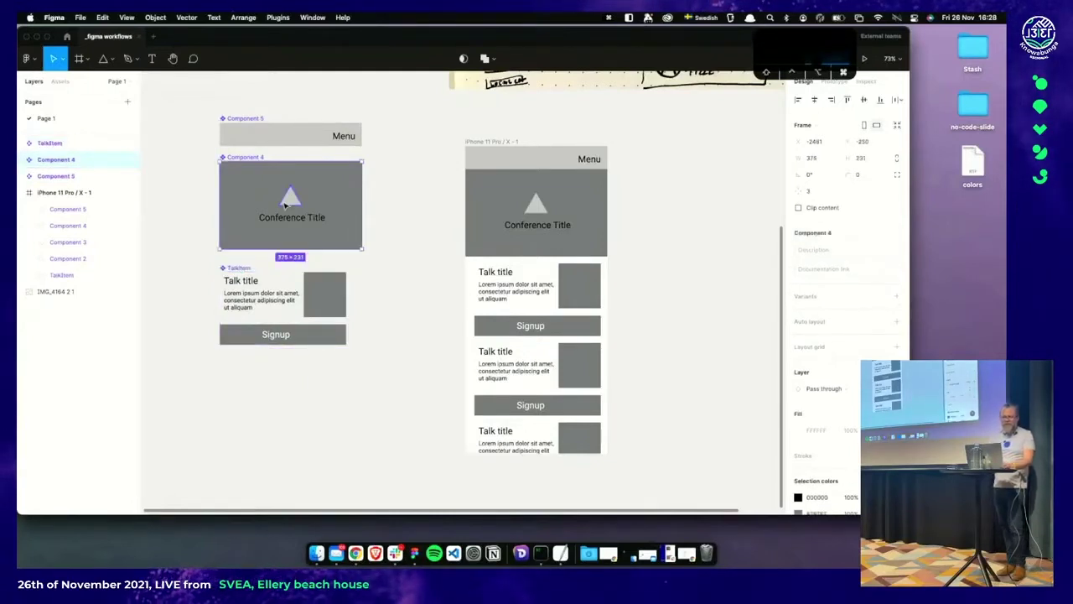
pyautogui.press('super+r')
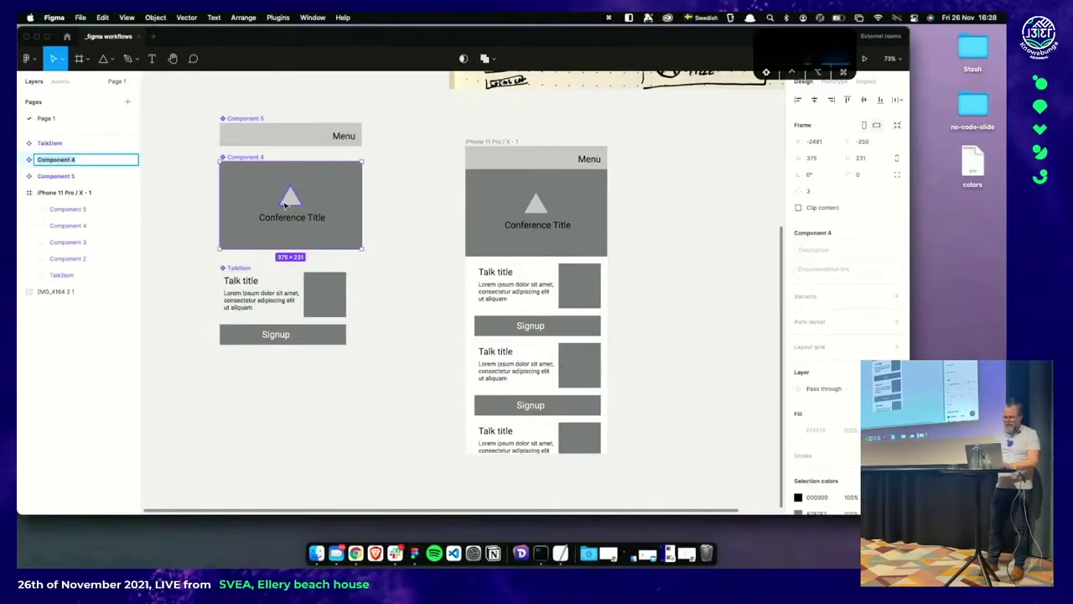
pyautogui.press('Return')
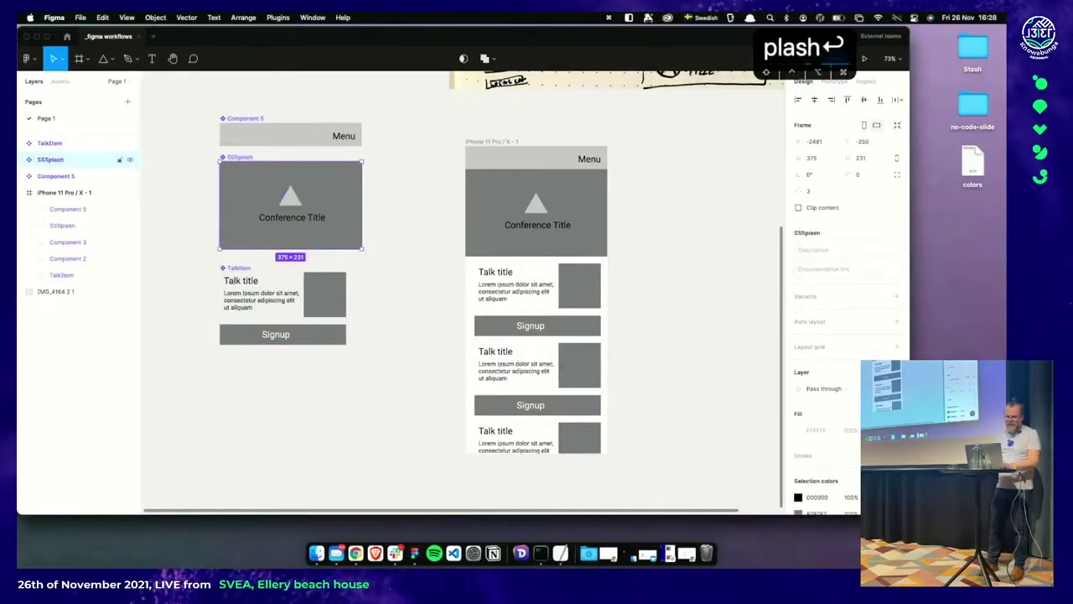
# Rename the header bar component as Topbar
pyautogui.click(237, 117)
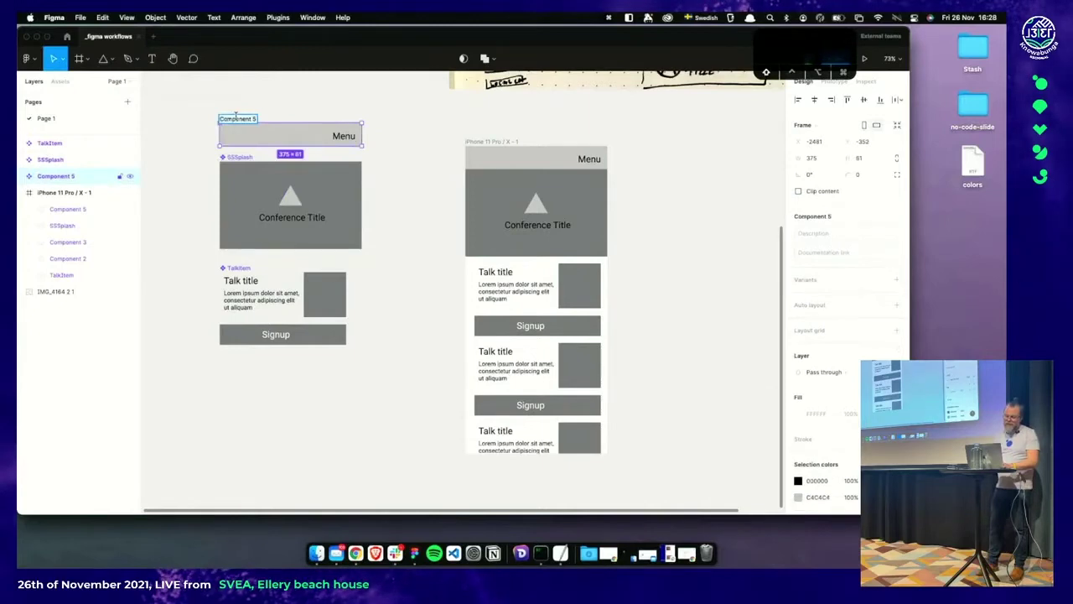
pyautogui.write('Topbar')
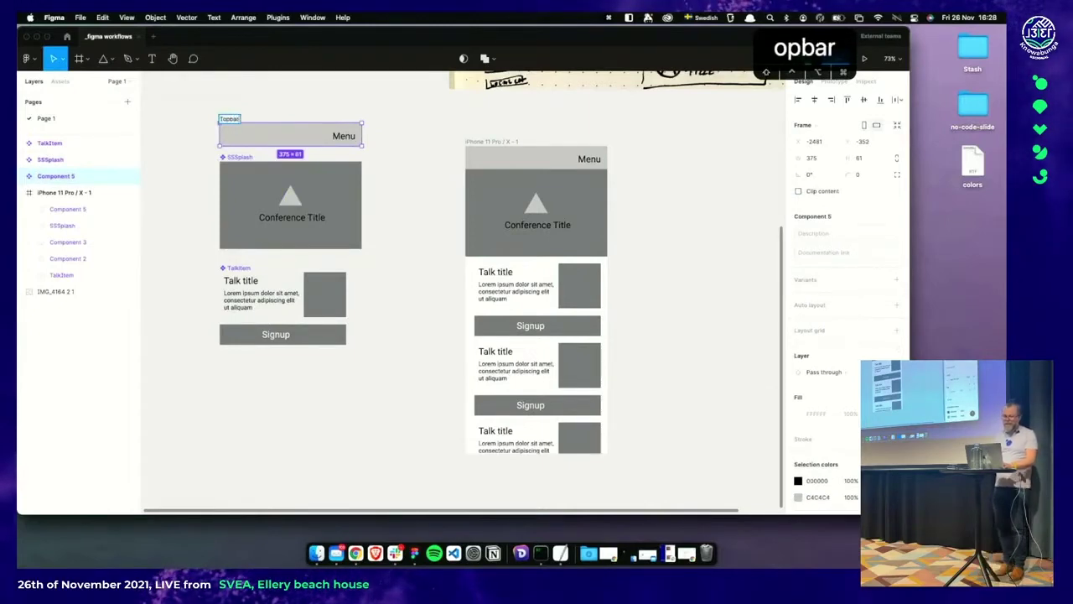
pyautogui.press('Return')
# Duplicate the phone frame and place the copy to the right of the original
pyautogui.hscroll(3, 387, 245)
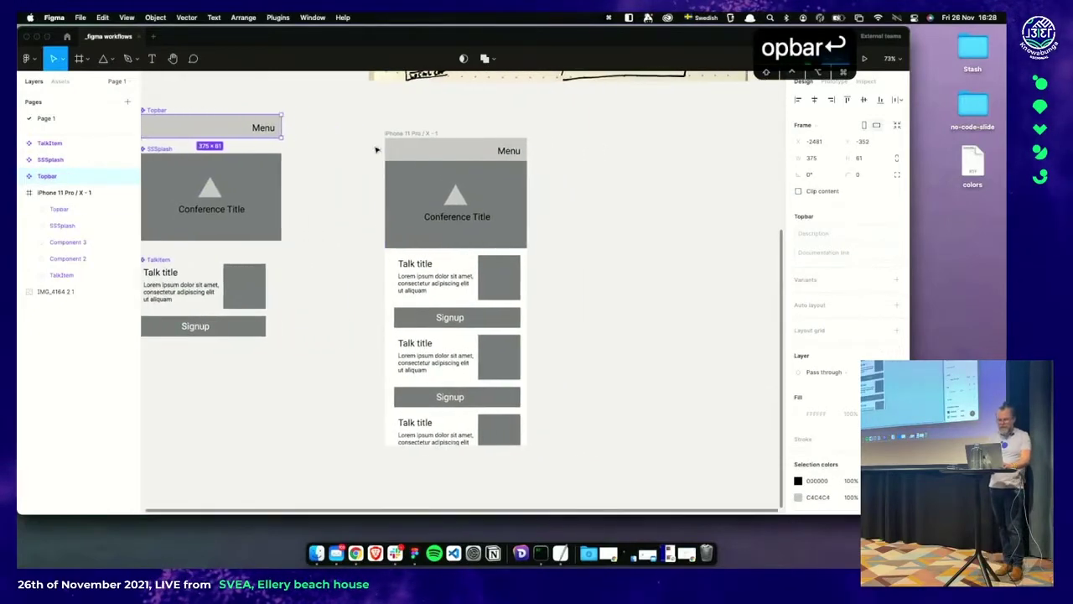
pyautogui.click(403, 136)
pyautogui.moveTo(402, 136); pyautogui.dragTo(583, 136)
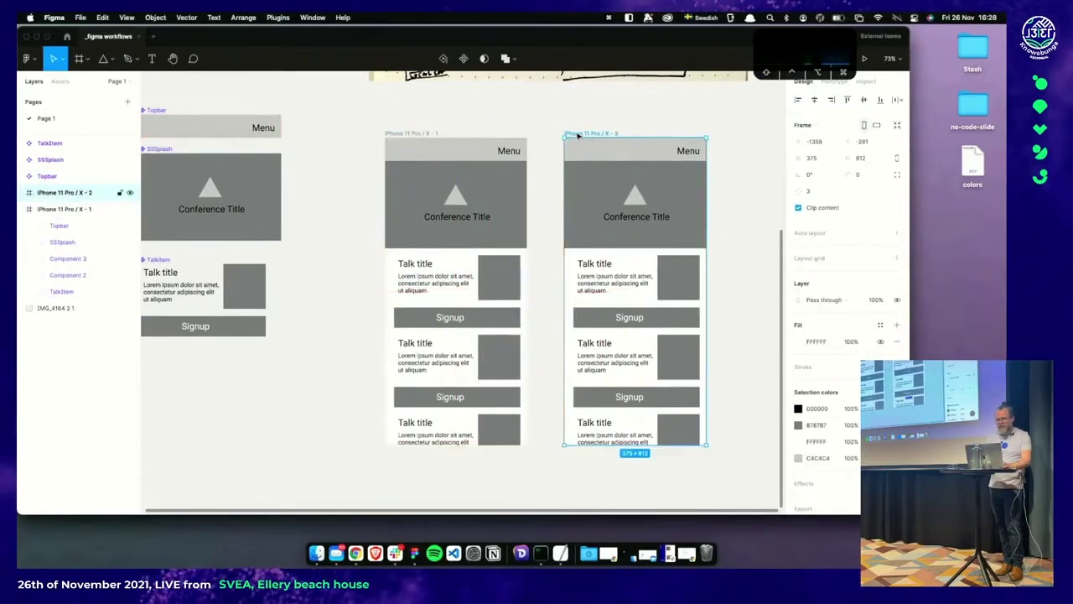
# Delete all three talk item instances from the duplicated phone frame
pyautogui.click(621, 277)
pyautogui.keyDown('shift'); pyautogui.click(630, 399); pyautogui.keyUp('shift')
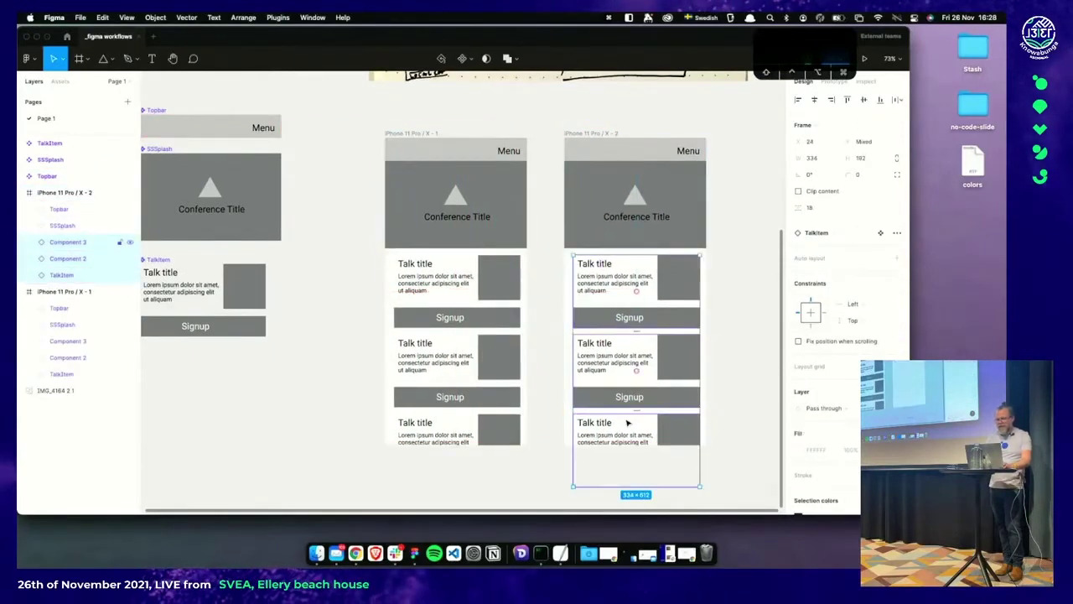
pyautogui.press('BackSpace')
# Detach the SSSplash instance in the second phone frame from its component
pyautogui.click(634, 238)
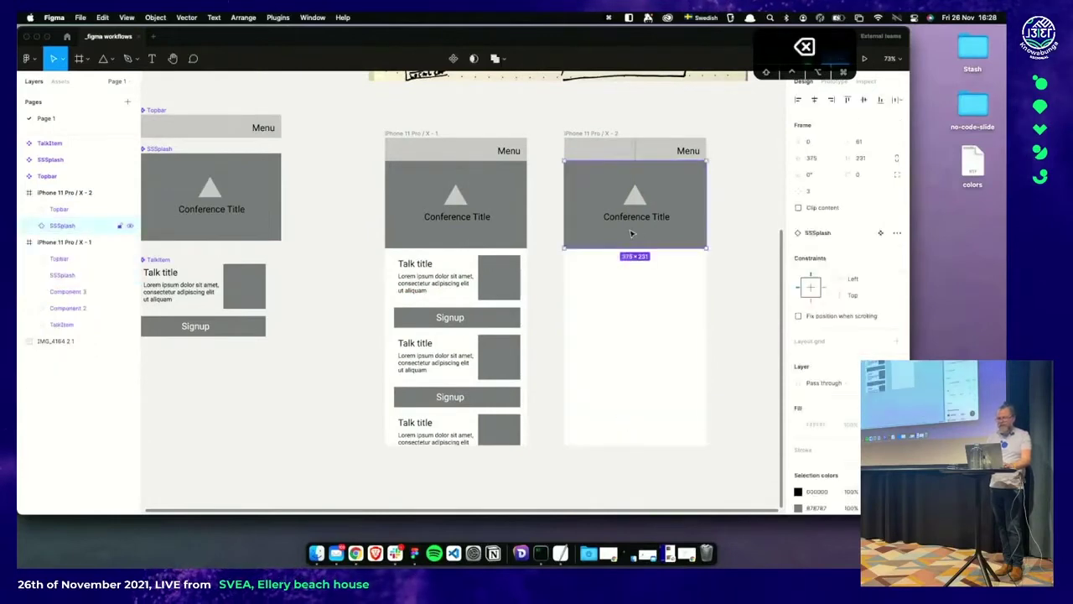
pyautogui.scroll(-3, 632, 235)
pyautogui.scroll(5, 630, 231)
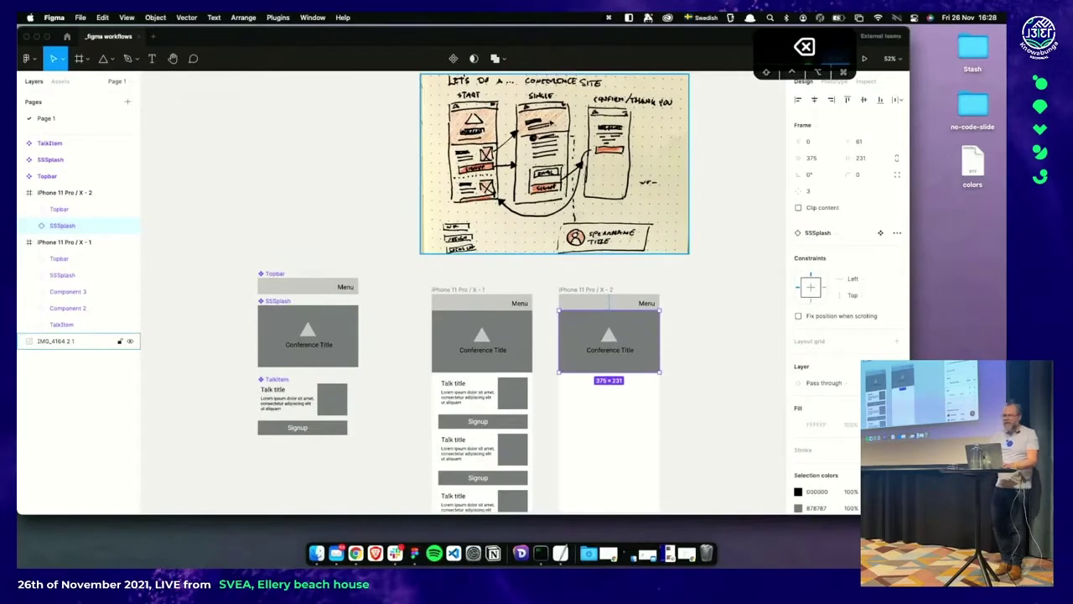
pyautogui.scroll(5, 614, 334)
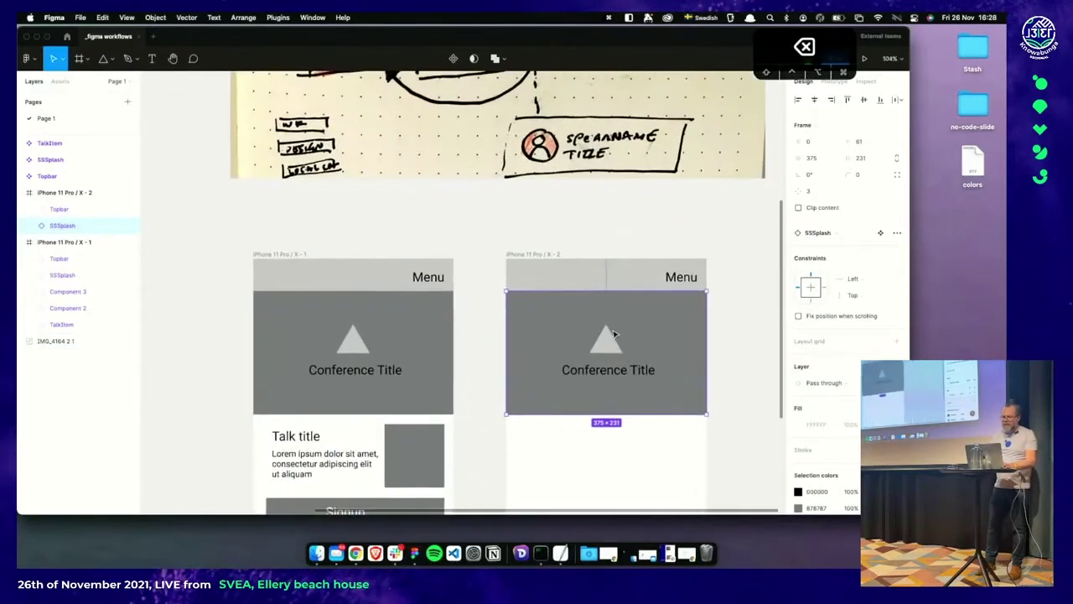
pyautogui.hscroll(2, 614, 334)
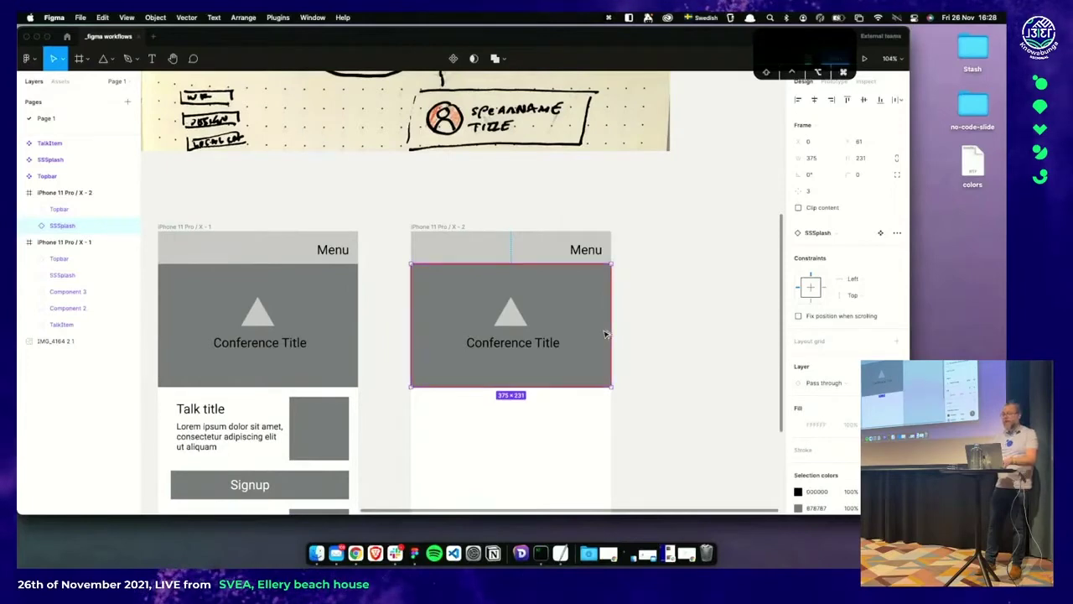
pyautogui.press('alt+super+b')
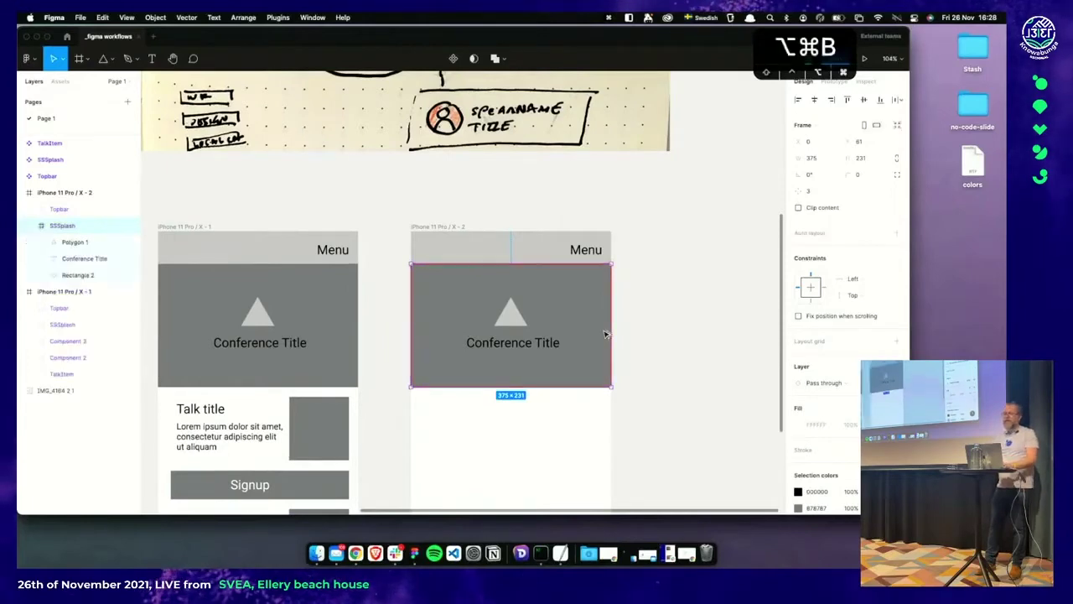
# Delete the triangle from the detached splash in the second phone frame
pyautogui.scroll(-1, 610, 347)
pyautogui.scroll(-3, 609, 347)
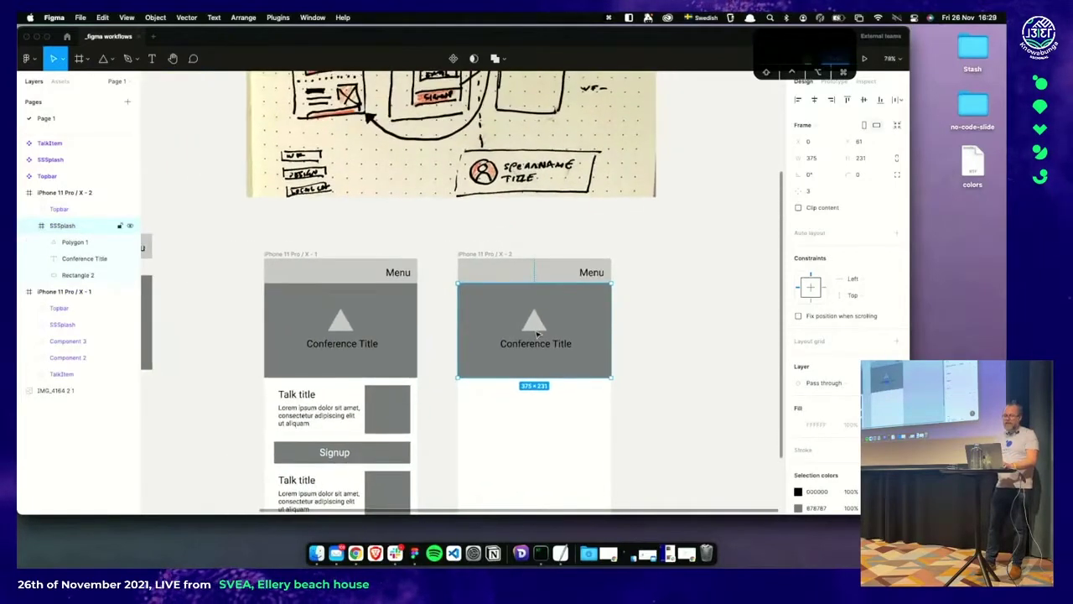
pyautogui.click(539, 322)
pyautogui.moveTo(533, 324)
pyautogui.mouseDown()
pyautogui.moveTo(511, 314)
pyautogui.moveTo(688, 316)
pyautogui.moveTo(537, 332)
pyautogui.moveTo(545, 336)
pyautogui.mouseUp()
pyautogui.press('BackSpace')
pyautogui.press('super+z')
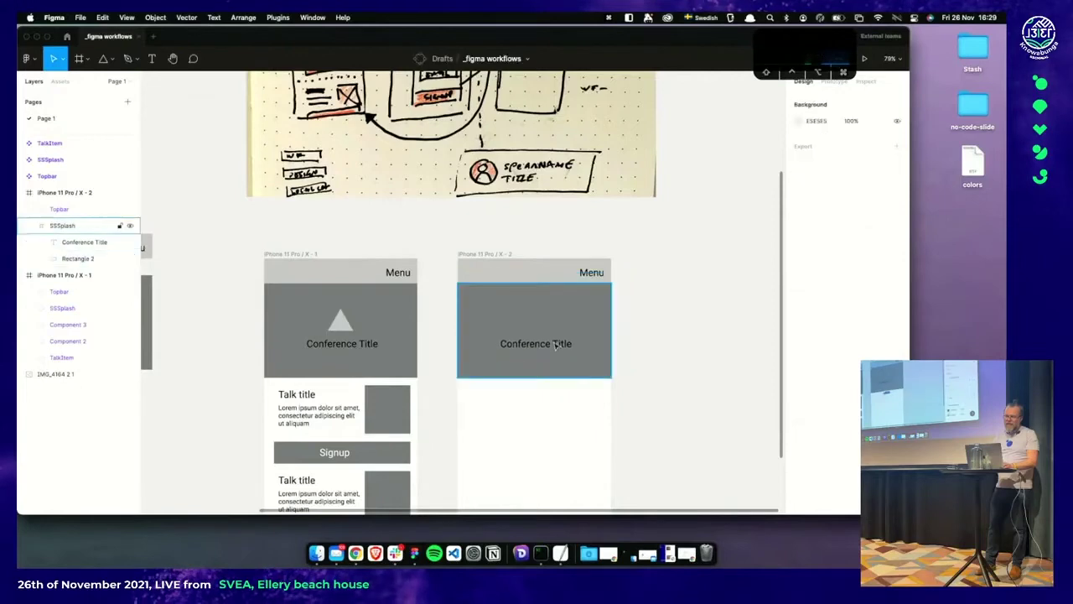
# Shorten the detached splash to about 375 × 173 and move its Conference Title to the lower-left area
pyautogui.click(554, 348)
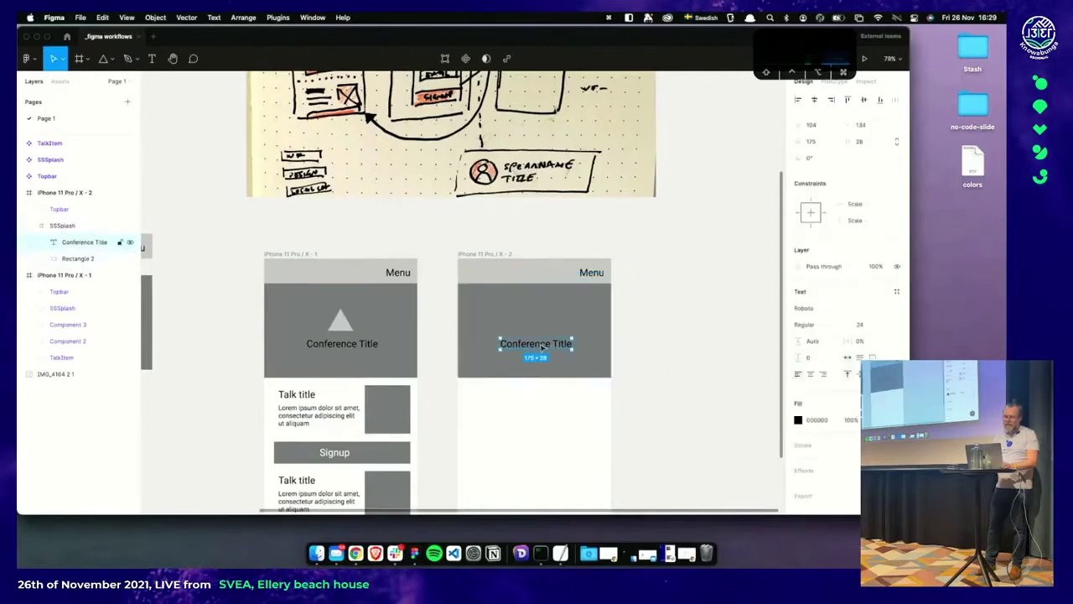
pyautogui.moveTo(553, 348); pyautogui.dragTo(522, 340)
pyautogui.click(508, 376)
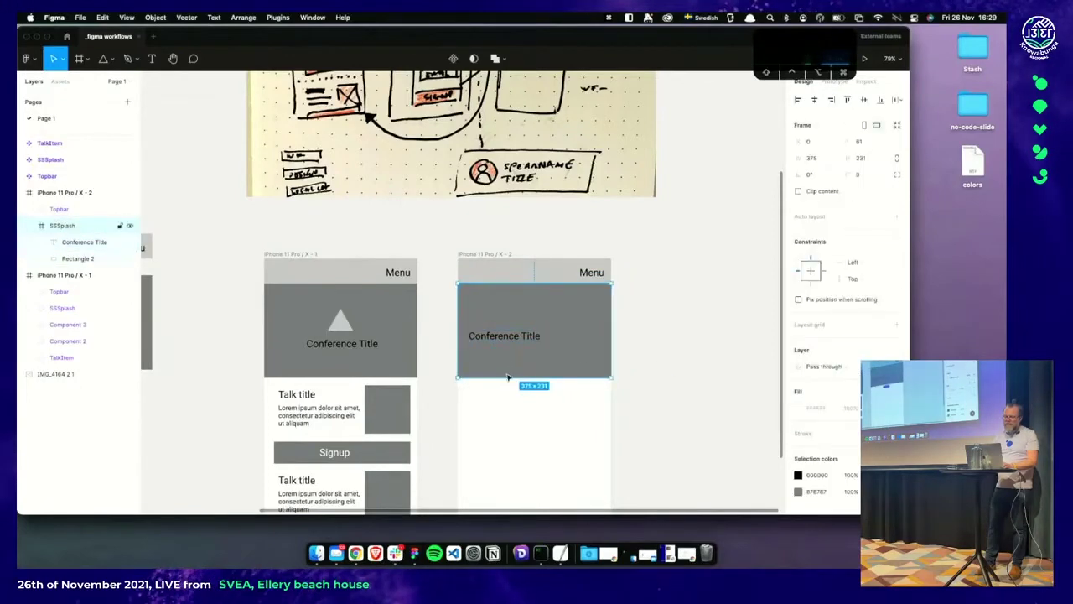
pyautogui.moveTo(505, 376); pyautogui.dragTo(505, 353)
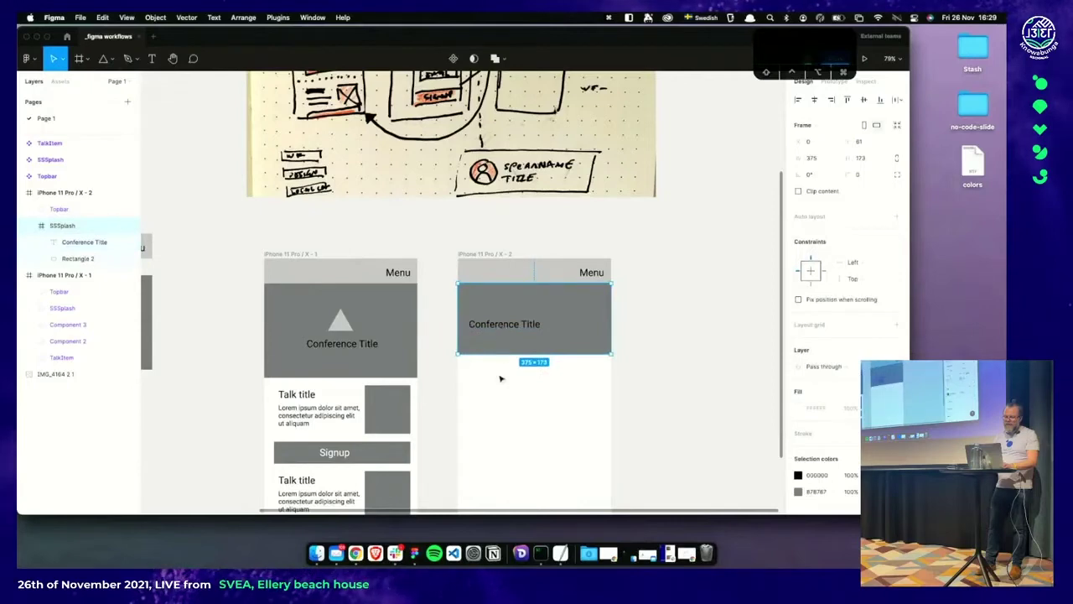
pyautogui.click(491, 327)
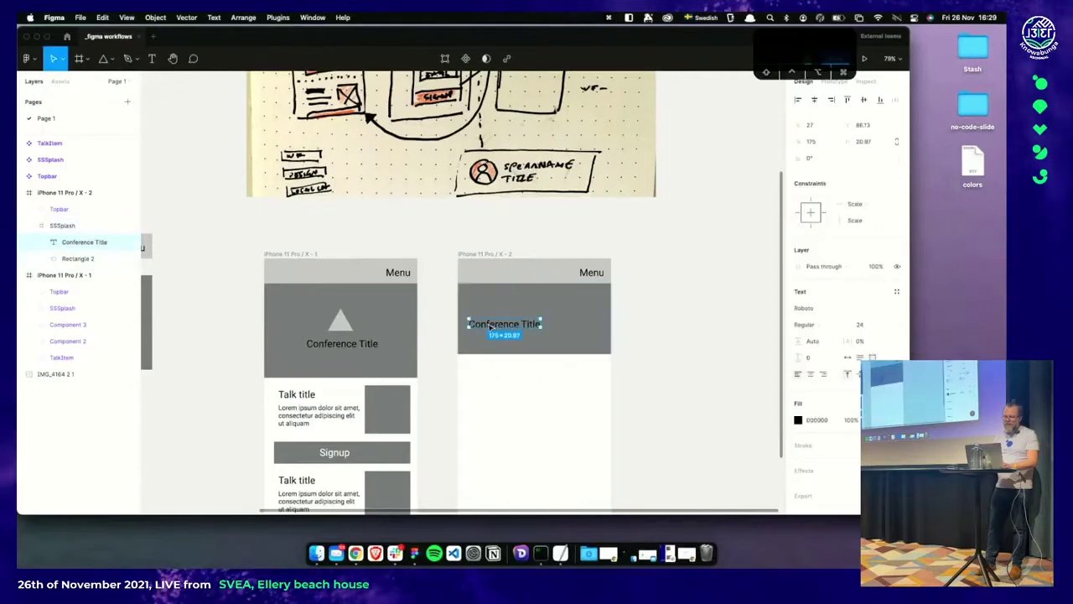
pyautogui.moveTo(490, 326); pyautogui.dragTo(492, 338)
pyautogui.click(515, 372)
# Draw a circle about 50 px across below the splash in the second phone frame as the speaker picture
pyautogui.hscroll(2, 515, 374)
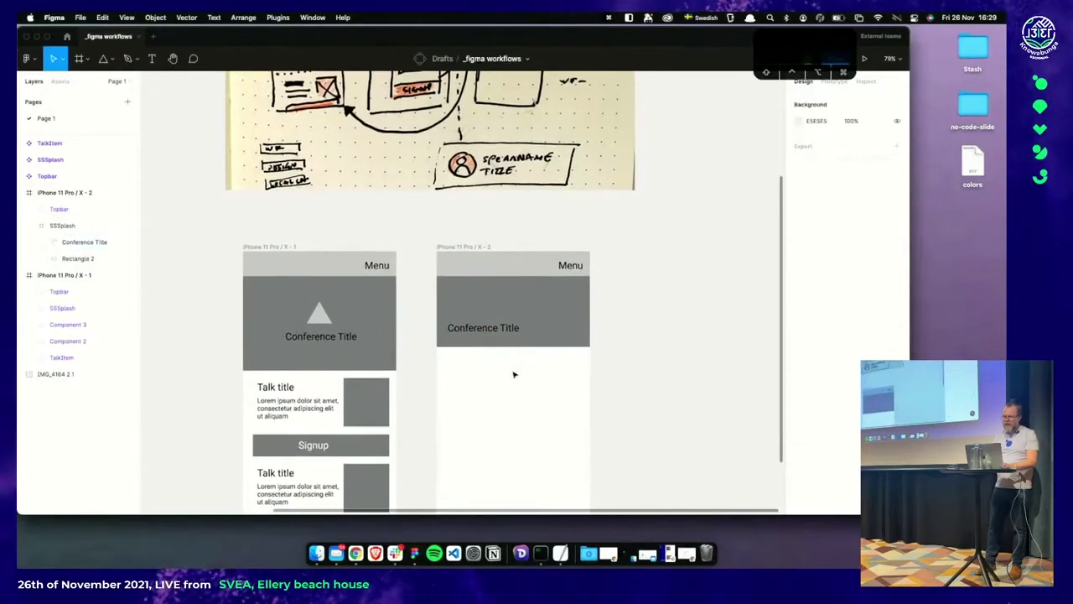
pyautogui.scroll(3, 515, 375)
pyautogui.hscroll(1, 515, 375)
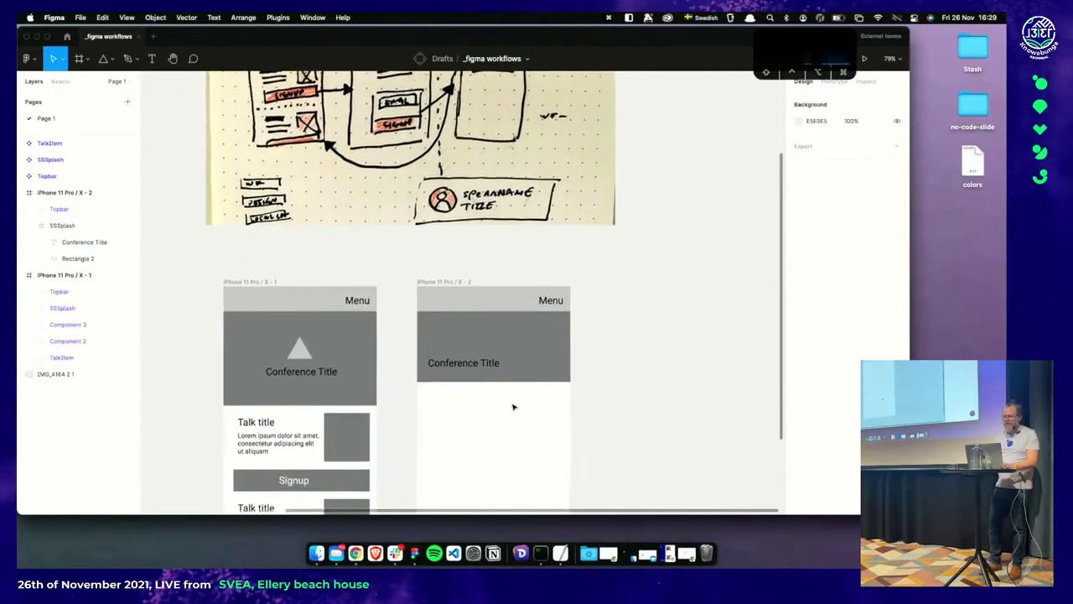
pyautogui.scroll(-5, 514, 407)
pyautogui.press('o')
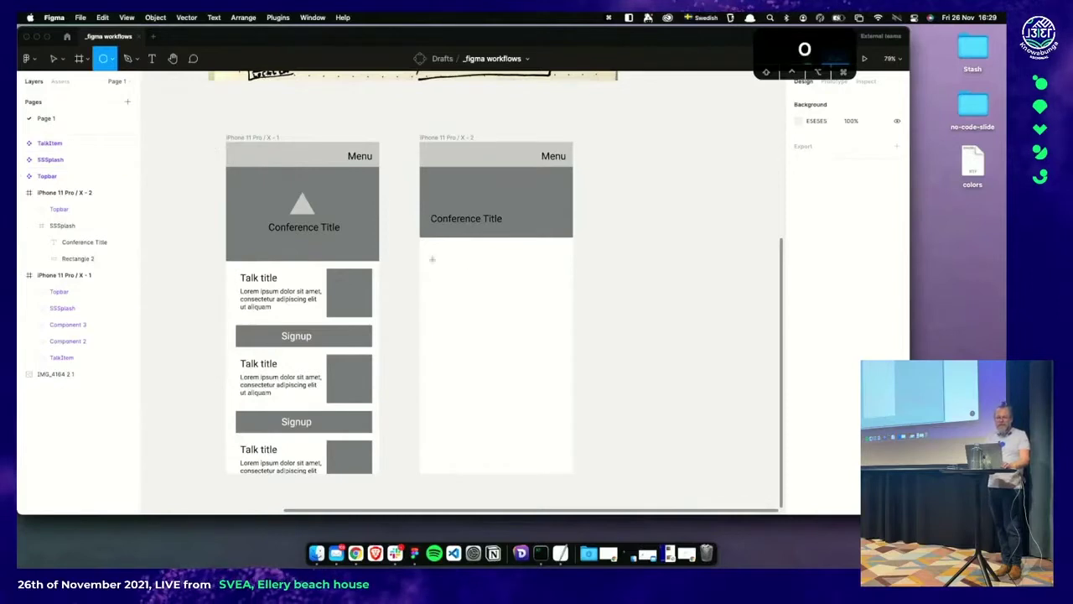
pyautogui.moveTo(438, 253); pyautogui.dragTo(463, 267)
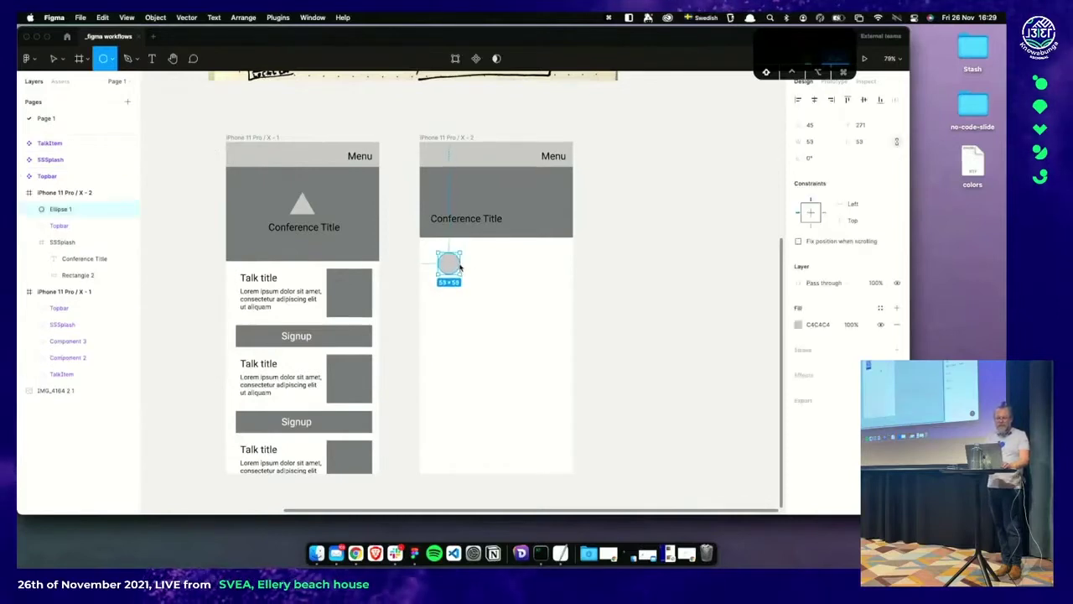
pyautogui.click(510, 302)
# Add the text "Speaker Name" beside the circle and a copy directly beneath it reading "Speaker Title"
pyautogui.press('t')
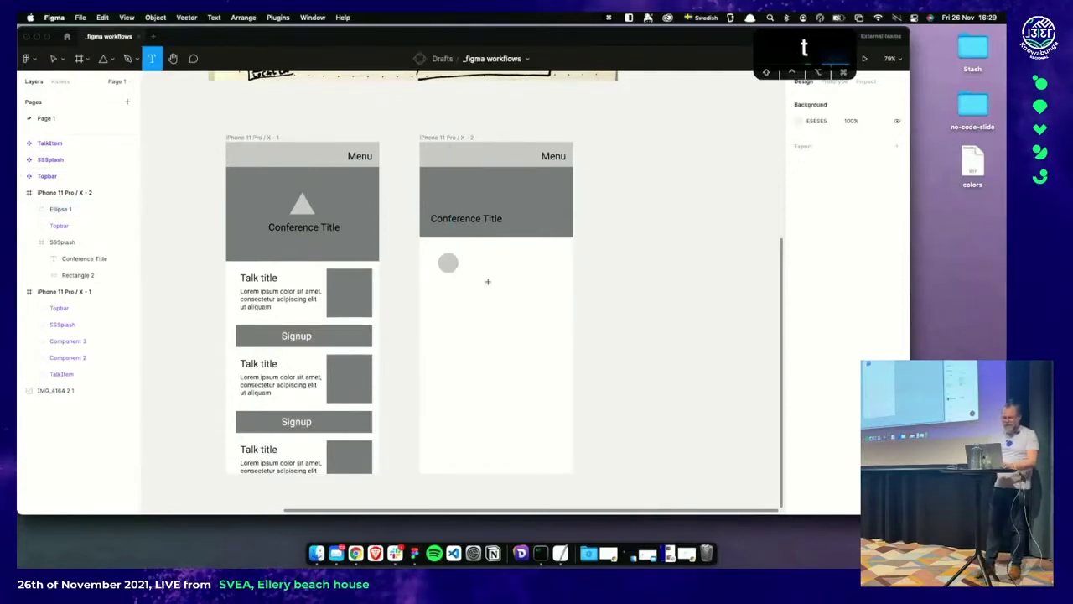
pyautogui.click(465, 261)
pyautogui.write('Speaker Name')
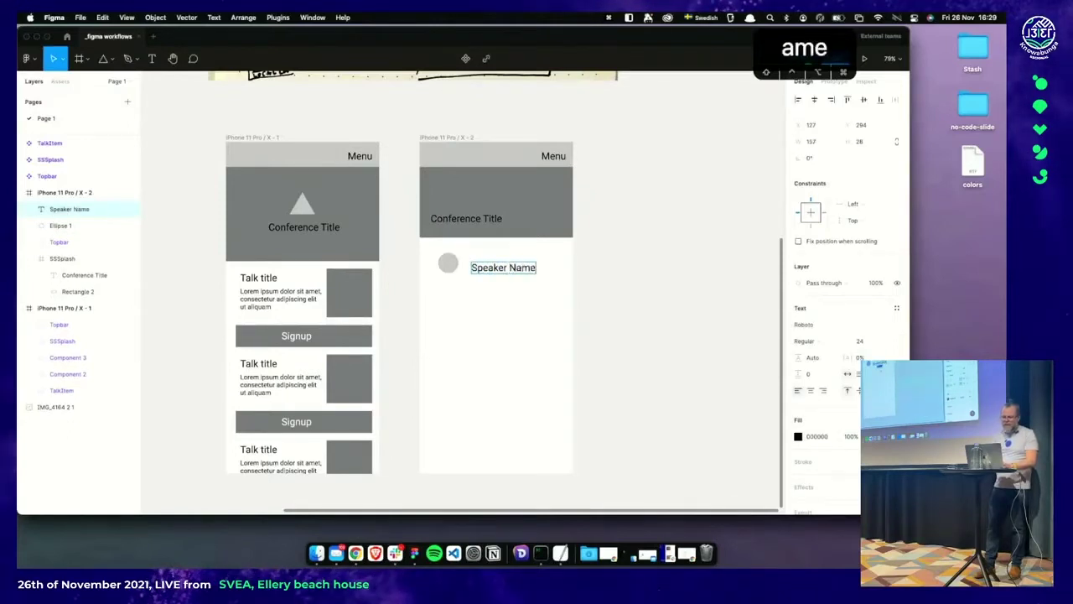
pyautogui.press('Escape')
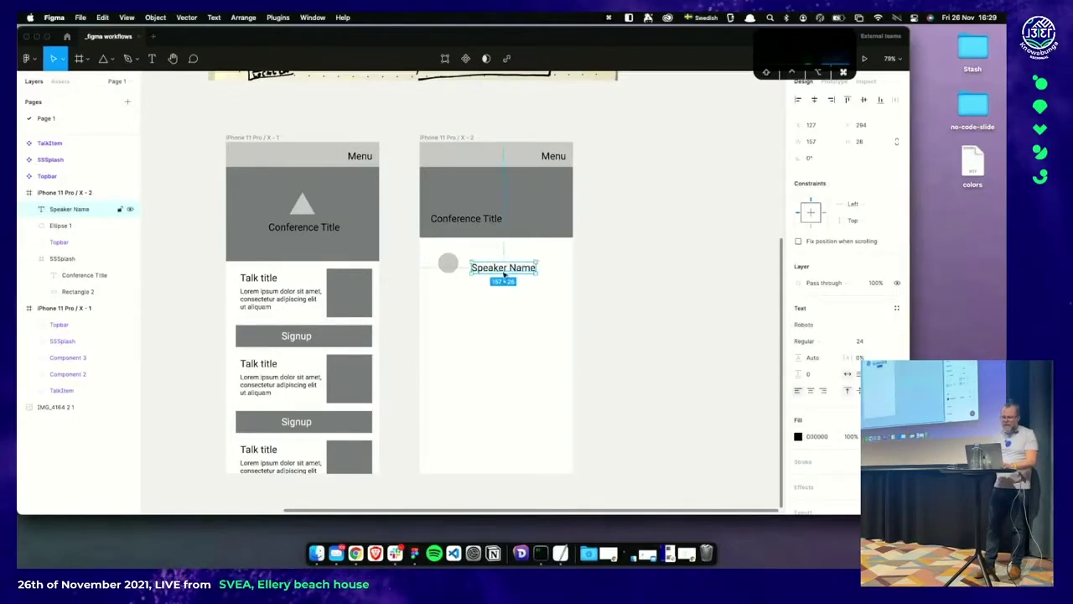
pyautogui.moveTo(502, 271); pyautogui.dragTo(512, 281)
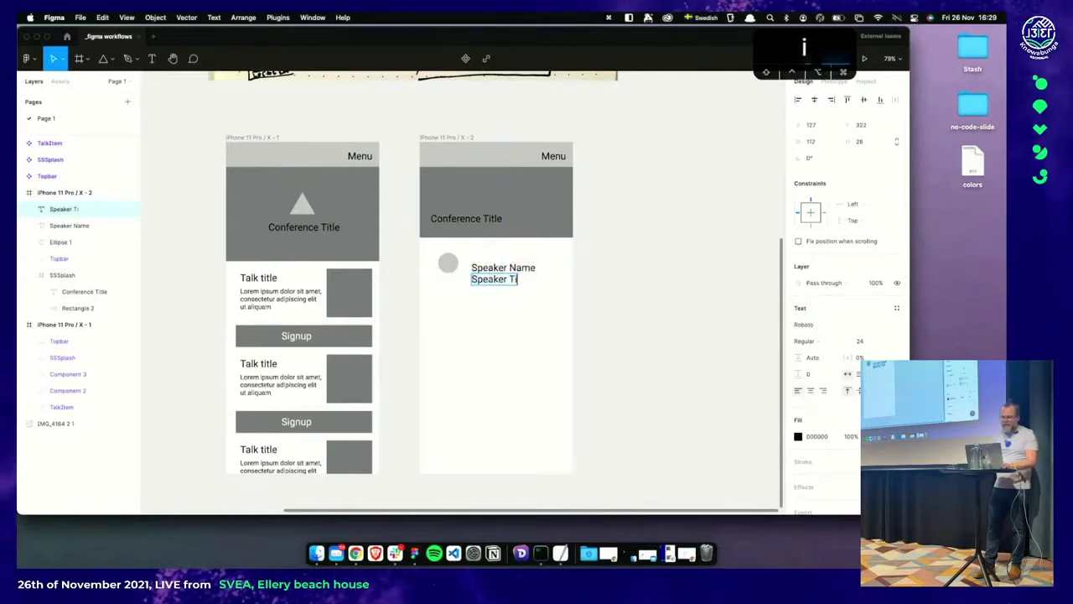
pyautogui.press('Escape')
# Reduce the Speaker Name and Speaker Title texts to font size 17 and move both closer to the circle
pyautogui.keyDown('shift'); pyautogui.click(513, 269); pyautogui.keyUp('shift')
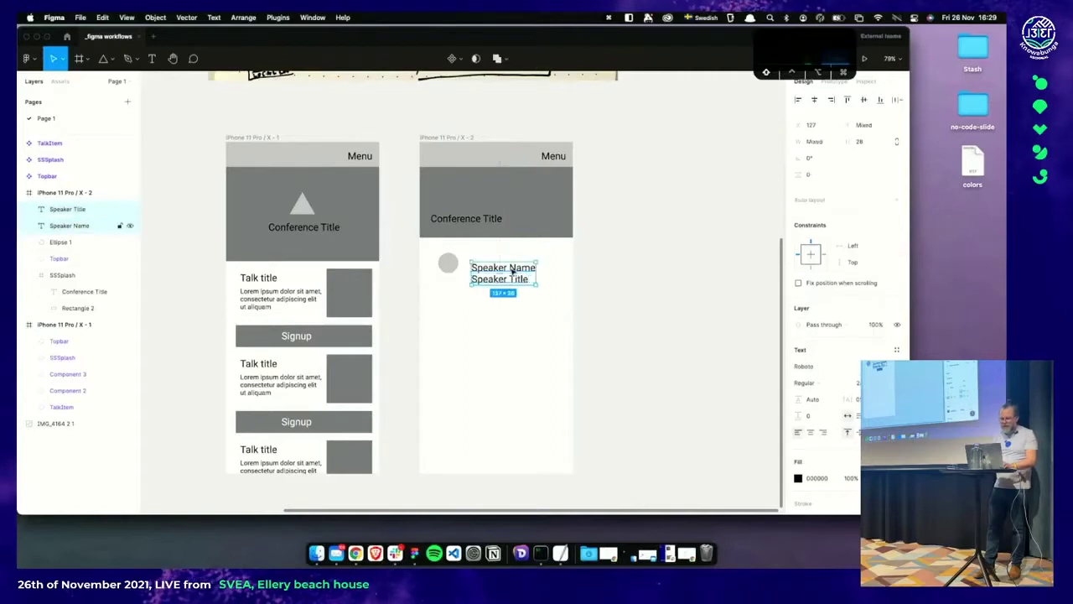
pyautogui.press('super+shift+comma')
pyautogui.press('super+shift+comma')
pyautogui.press('super+shift+comma')
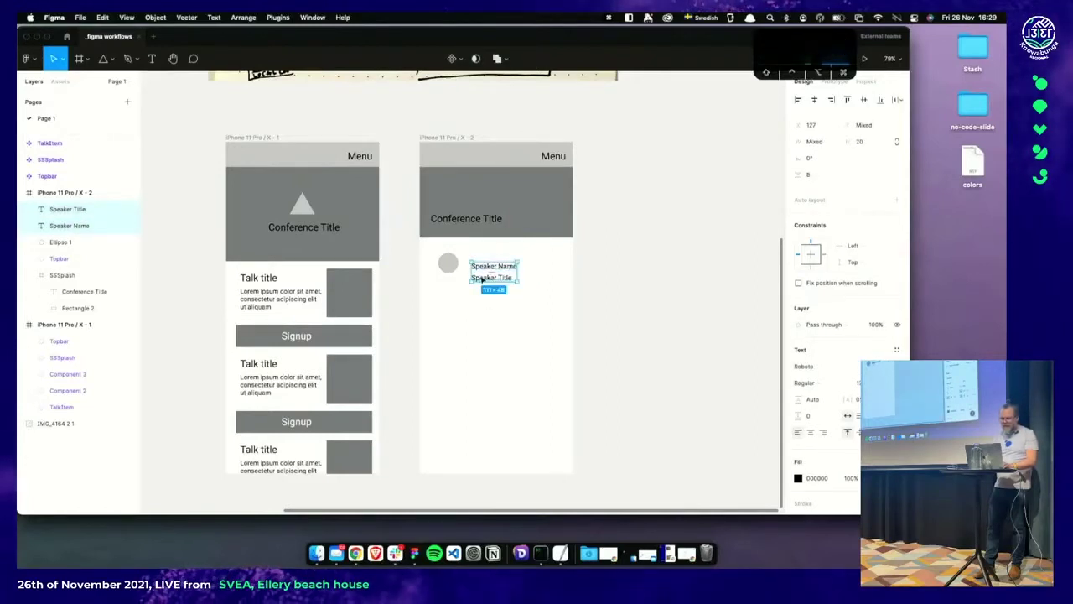
pyautogui.moveTo(479, 278); pyautogui.dragTo(474, 268)
# Make a component from the circle and both speaker texts, and place it below the TalkItem component
pyautogui.keyDown('shift'); pyautogui.click(447, 262); pyautogui.keyUp('shift')
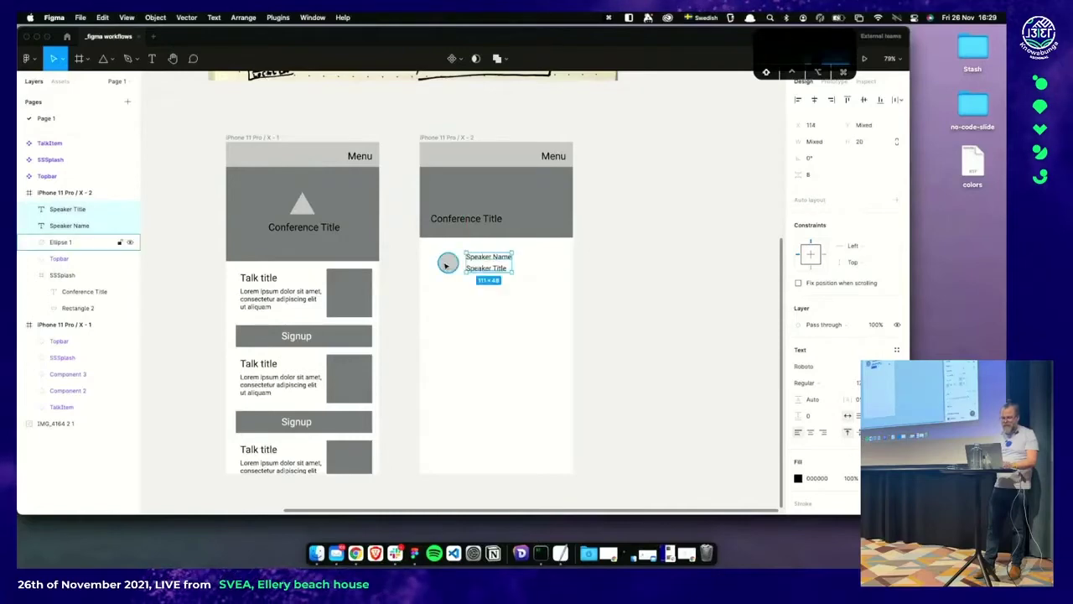
pyautogui.press('alt')
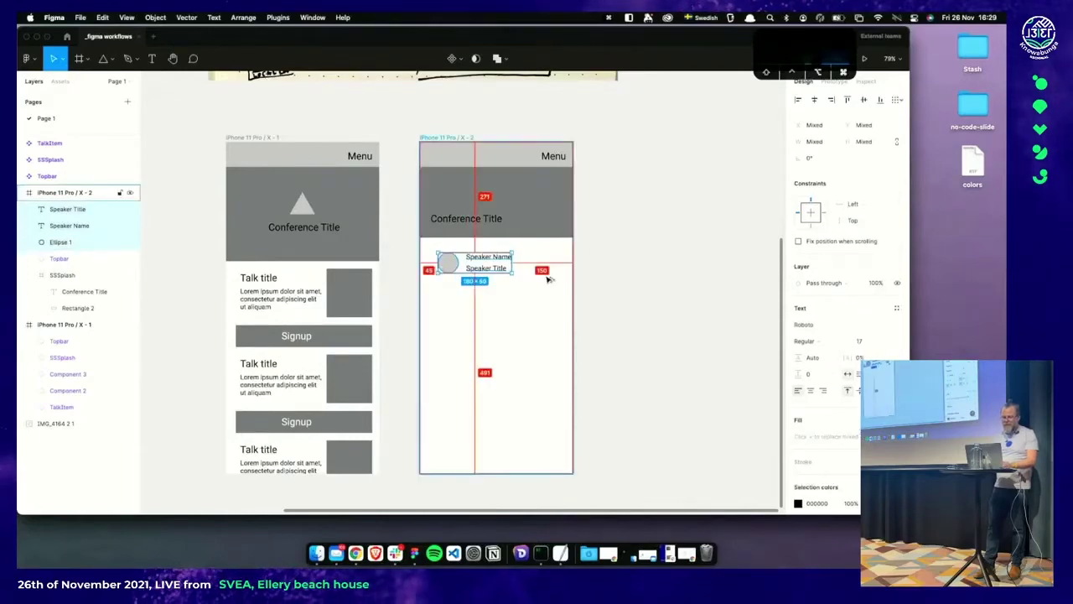
pyautogui.press('alt+super+k')
pyautogui.scroll(-5, 549, 281)
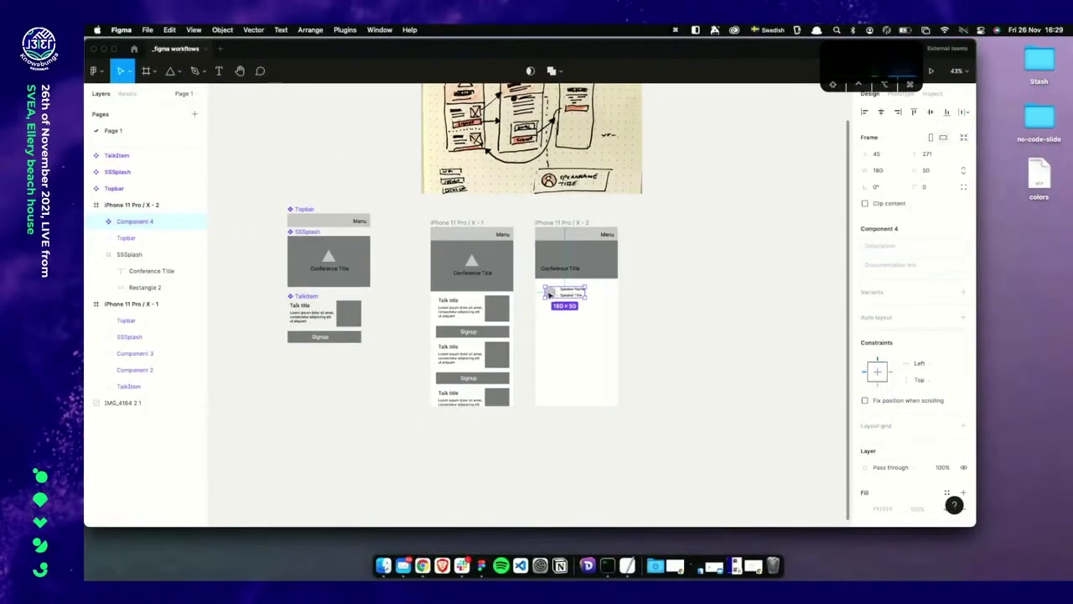
pyautogui.moveTo(549, 293); pyautogui.dragTo(300, 379)
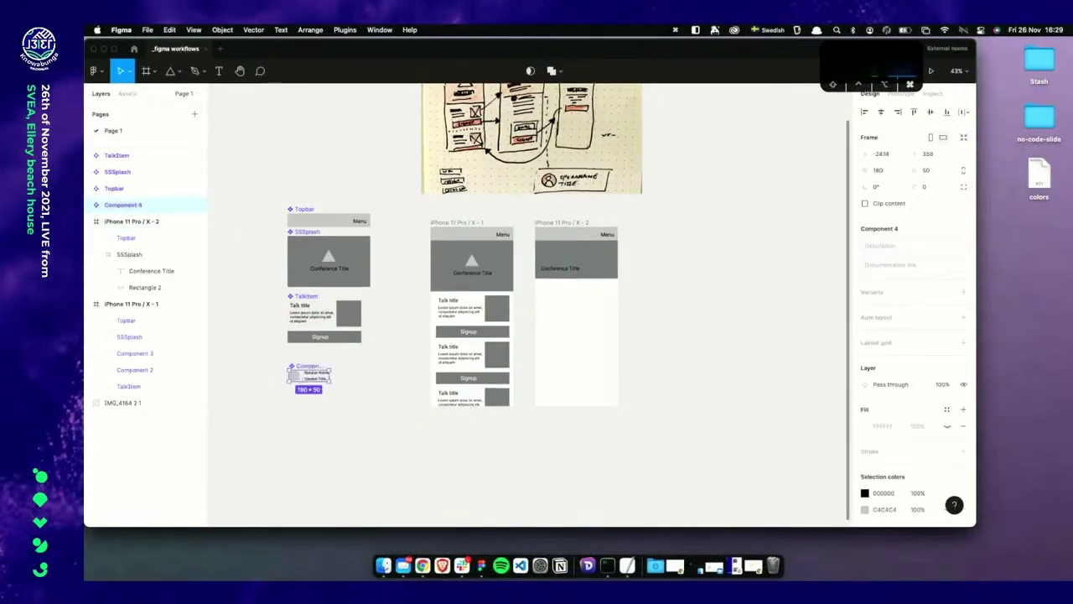
# Rename the new speaker component as Speaker
pyautogui.press('super+r')
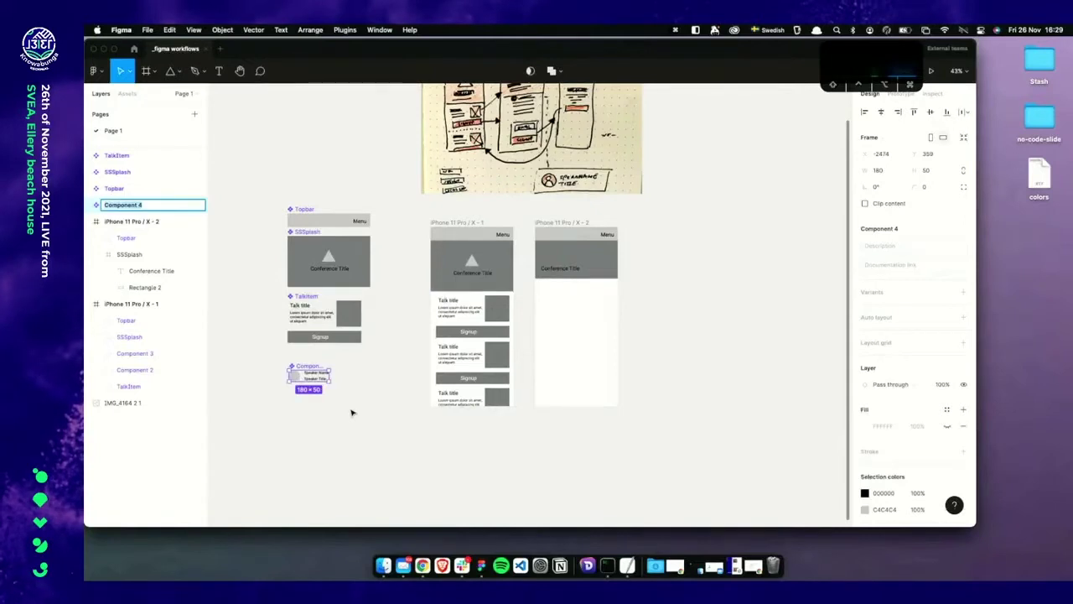
pyautogui.write('Speaker')
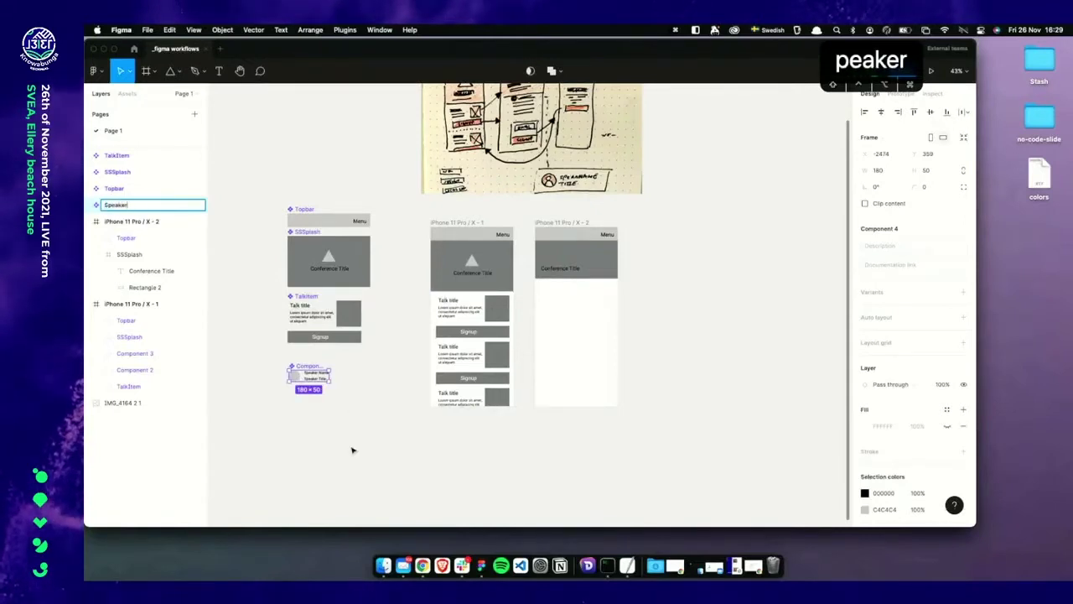
pyautogui.press('Return')
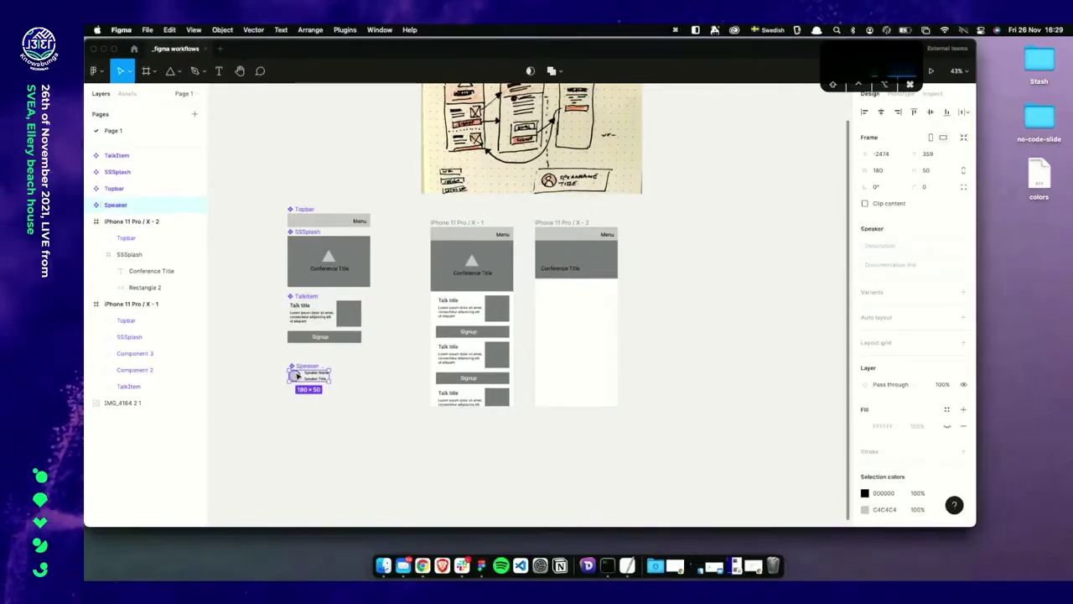
# Place an instance of Speaker below the second phone's splash, and move the sketch image to the right of that frame
pyautogui.moveTo(298, 376); pyautogui.dragTo(577, 292)
pyautogui.scroll(2, 624, 287)
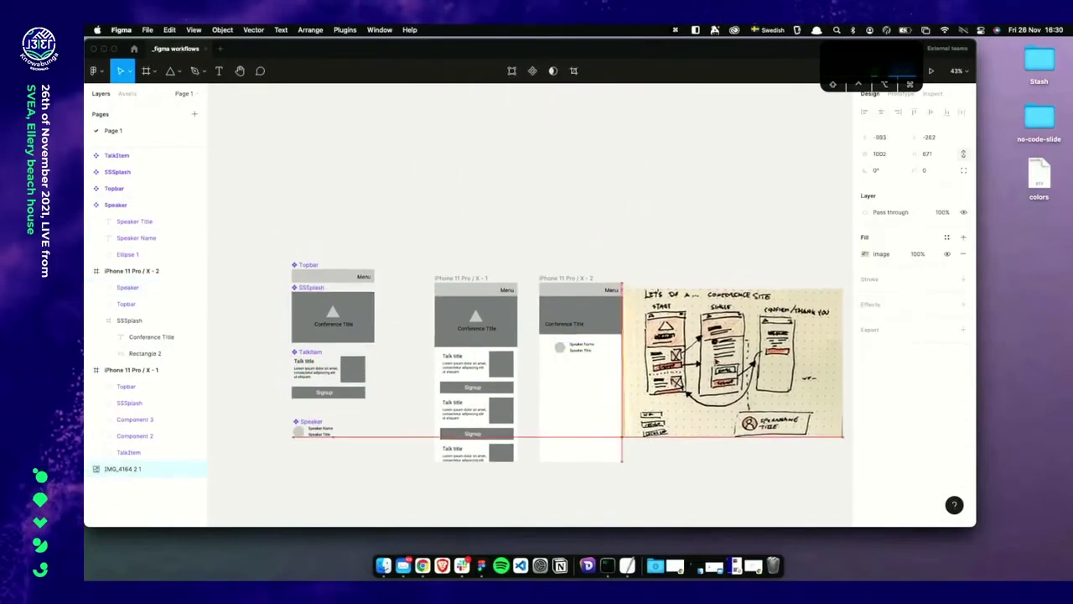
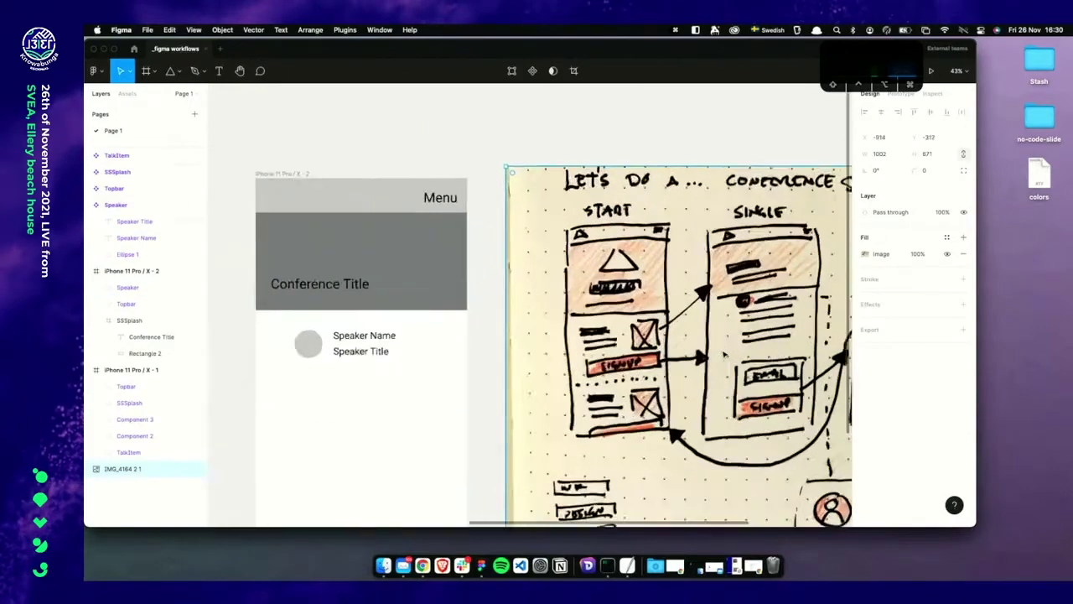
pyautogui.hscroll(-3, 725, 355)
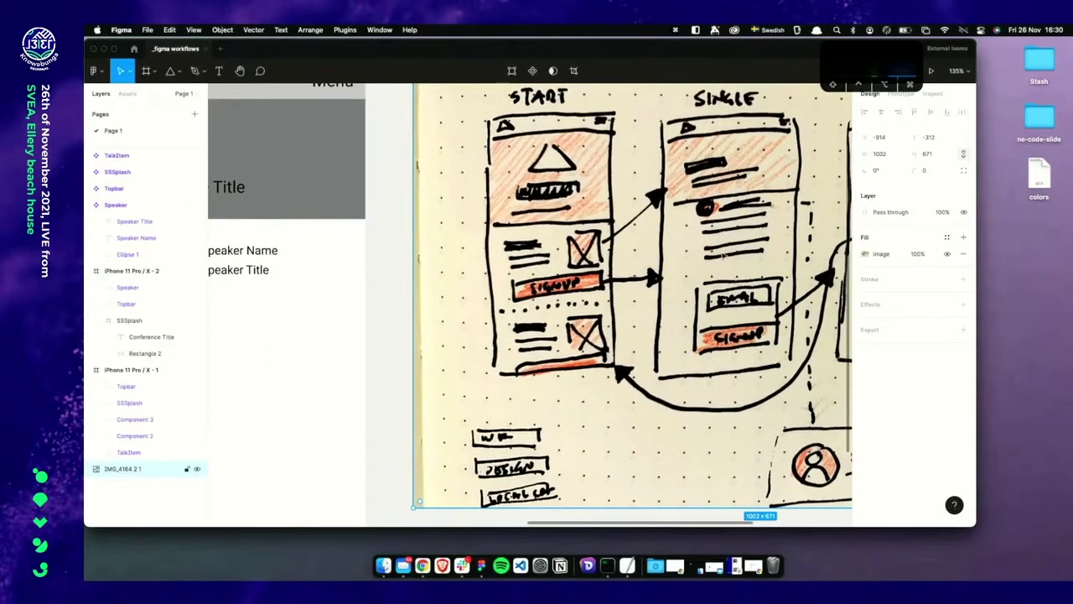
pyautogui.hscroll(-1, 723, 256)
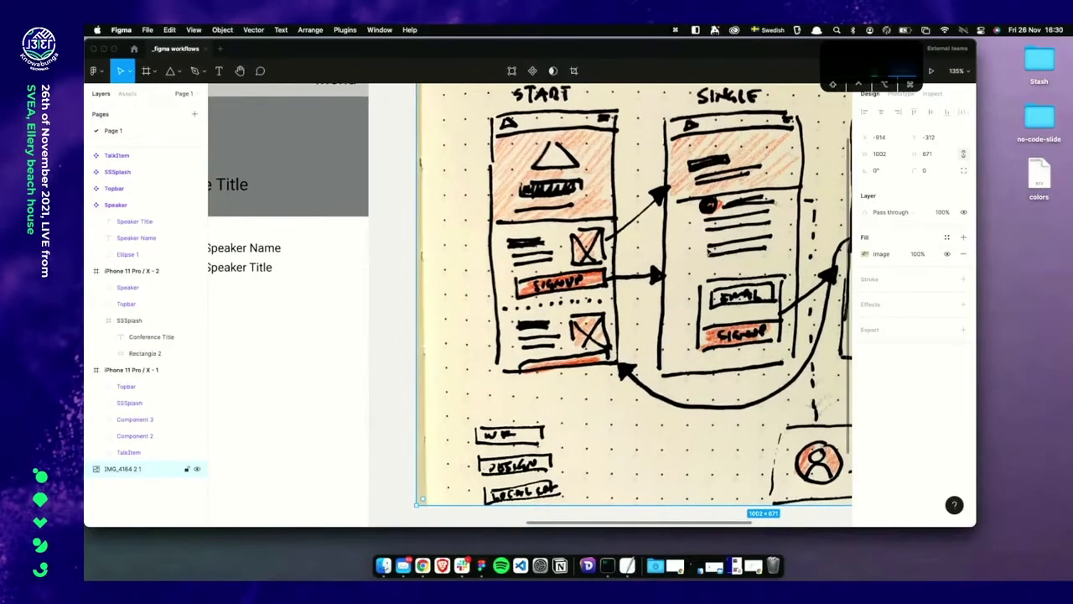
# Move the Speaker instance in the second phone frame to about X 24, Y 258, near the splash and left margin
pyautogui.hscroll(-5, 531, 305)
pyautogui.scroll(-1, 531, 304)
pyautogui.moveTo(339, 244); pyautogui.dragTo(311, 235)
# Add a text box about 315 by 344 below the Speaker instance and fill it with 4 generated Lorem ipsum sentences
pyautogui.press('t')
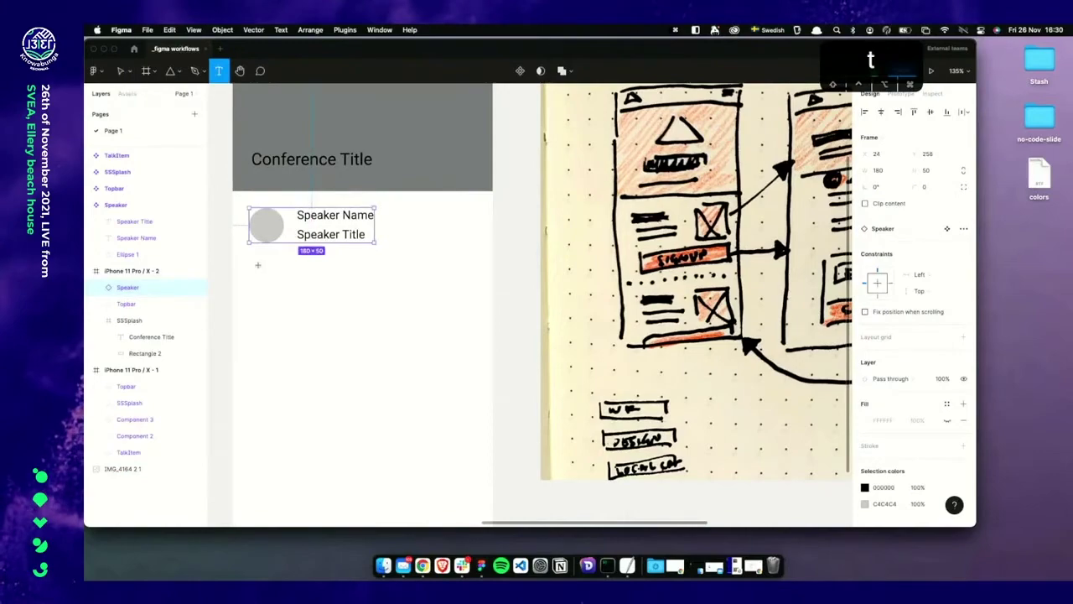
pyautogui.moveTo(250, 256); pyautogui.dragTo(455, 483)
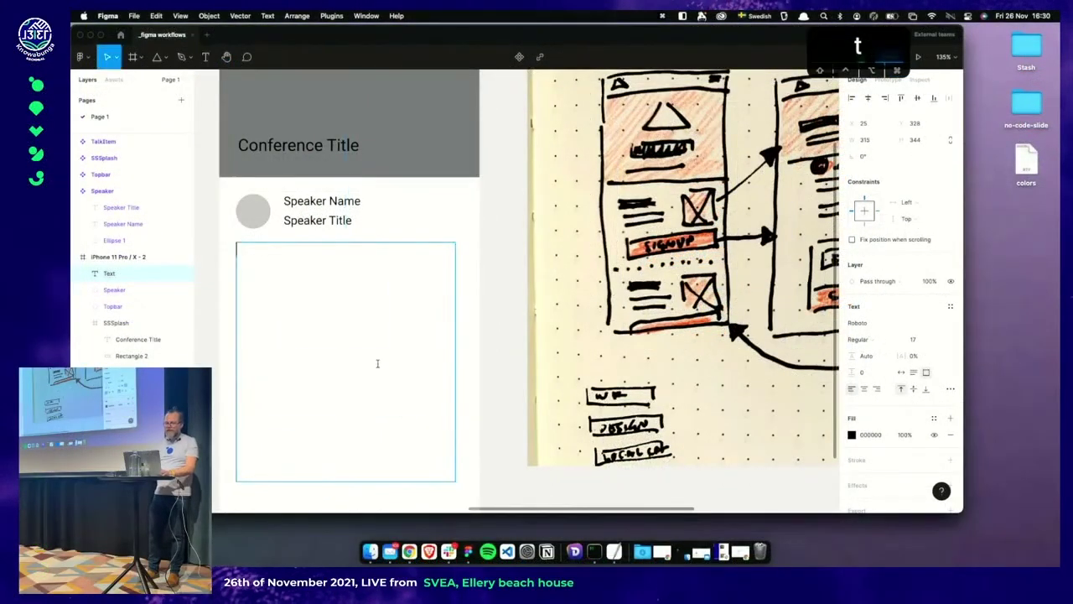
pyautogui.press('super+slash')
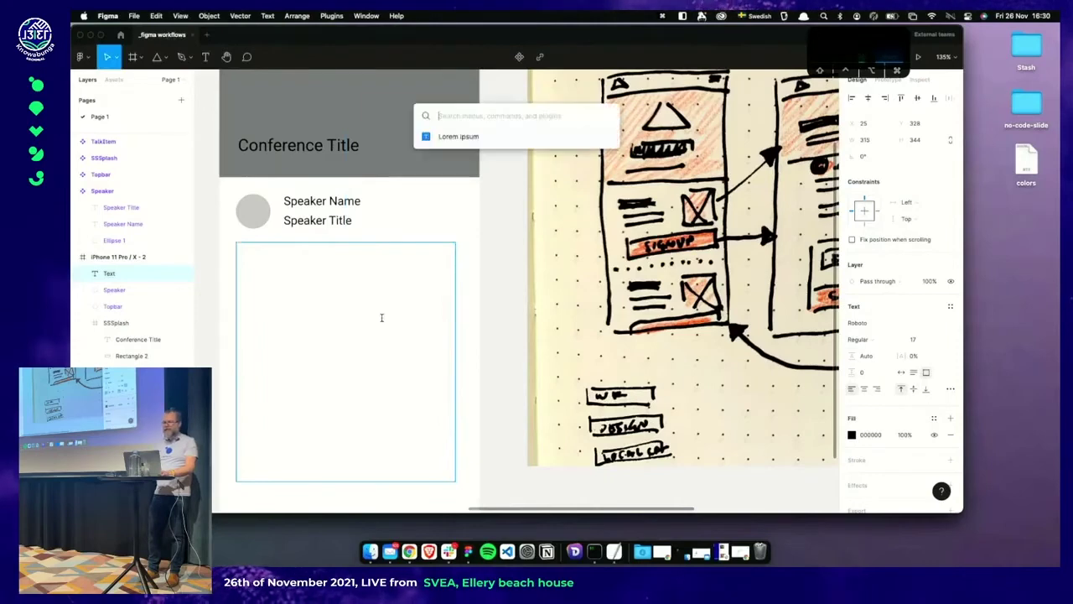
pyautogui.click(449, 138)
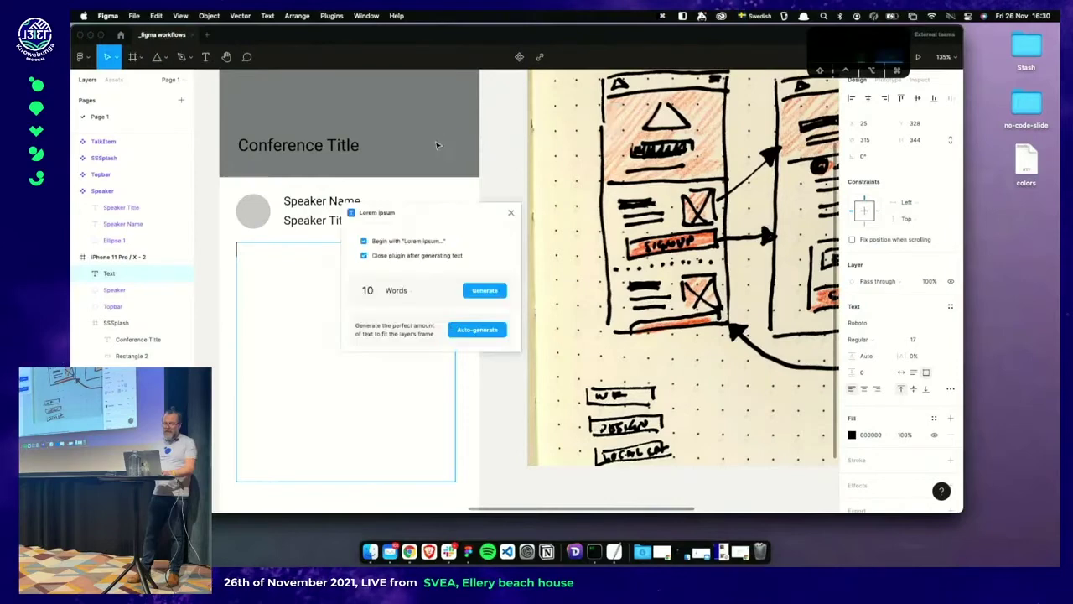
pyautogui.click(392, 291)
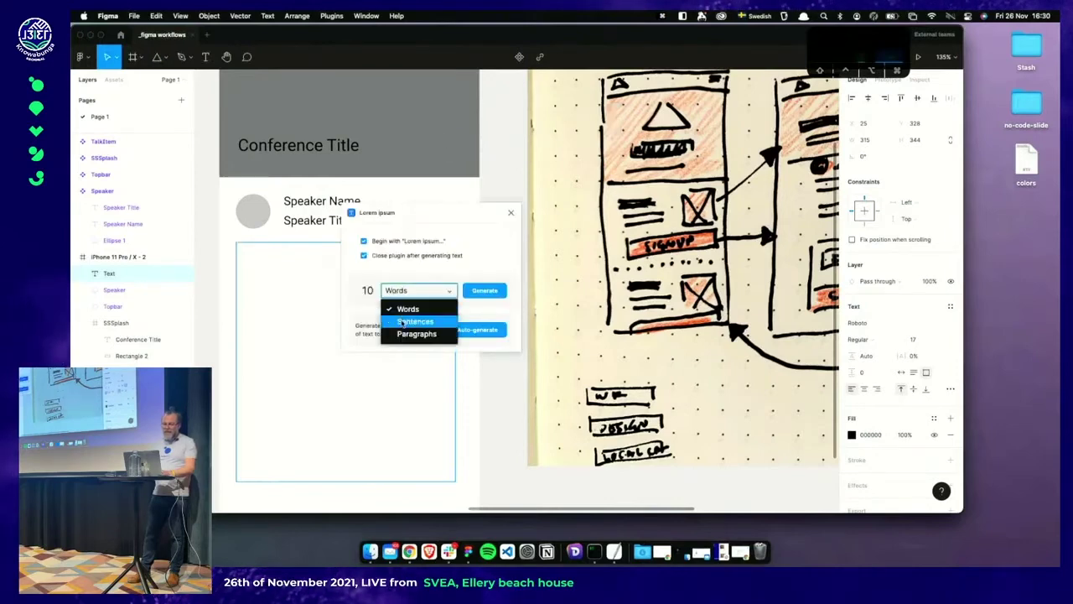
pyautogui.click(391, 316)
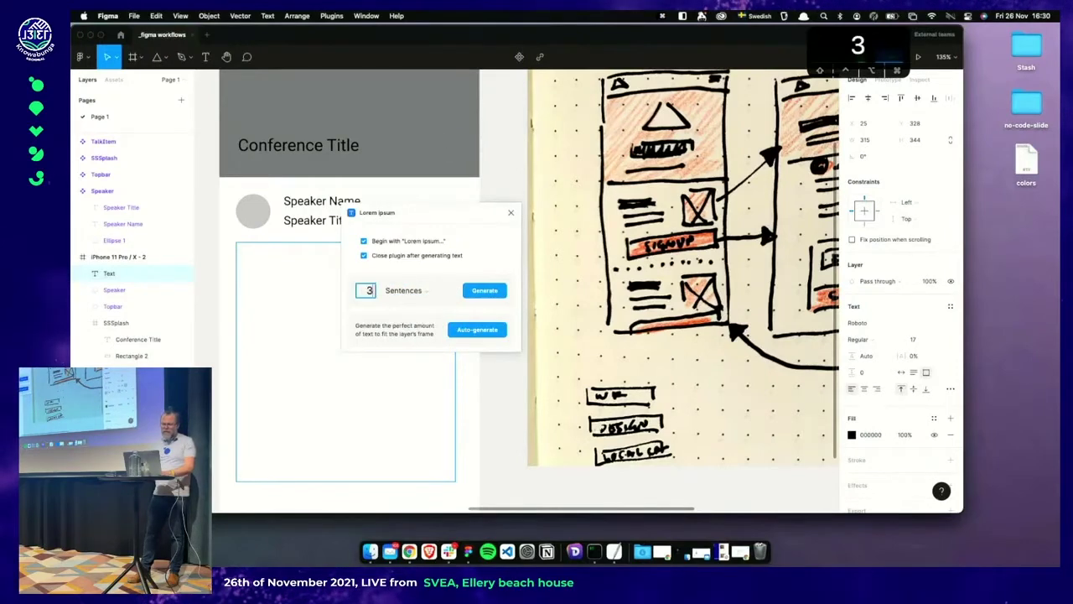
pyautogui.write('34')
pyautogui.press('BackSpace')
pyautogui.press('BackSpace')
pyautogui.write('4')
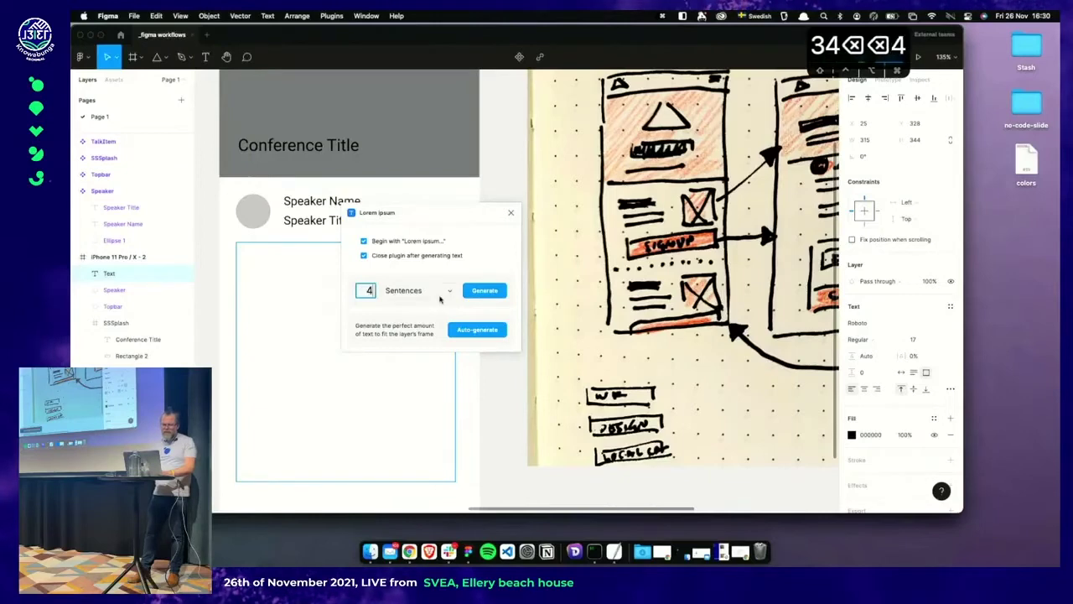
pyautogui.click(484, 291)
# Lengthen the placeholder paragraph by copying part of its text and pasting it at the end
pyautogui.moveTo(418, 307); pyautogui.dragTo(315, 264)
pyautogui.press('super+c')
pyautogui.press('Down')
pyautogui.press('Return')
pyautogui.press('super+v')
pyautogui.scroll(-5, 300, 366)
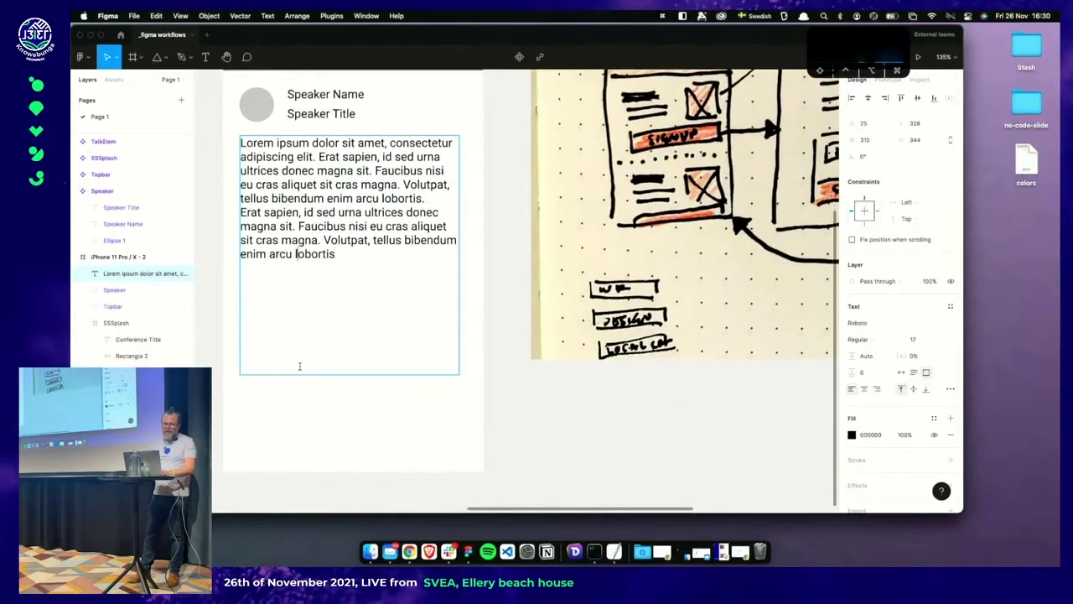
# Shorten the paragraph's text box from its lower edge to fit the text, leaving it deselected
pyautogui.press('Escape')
pyautogui.moveTo(304, 378); pyautogui.dragTo(304, 271)
pyautogui.click(290, 299)
# Examine the Single screen in the sketch for the elements that follow the body text
pyautogui.scroll(-3, 290, 300)
pyautogui.scroll(3, 290, 301)
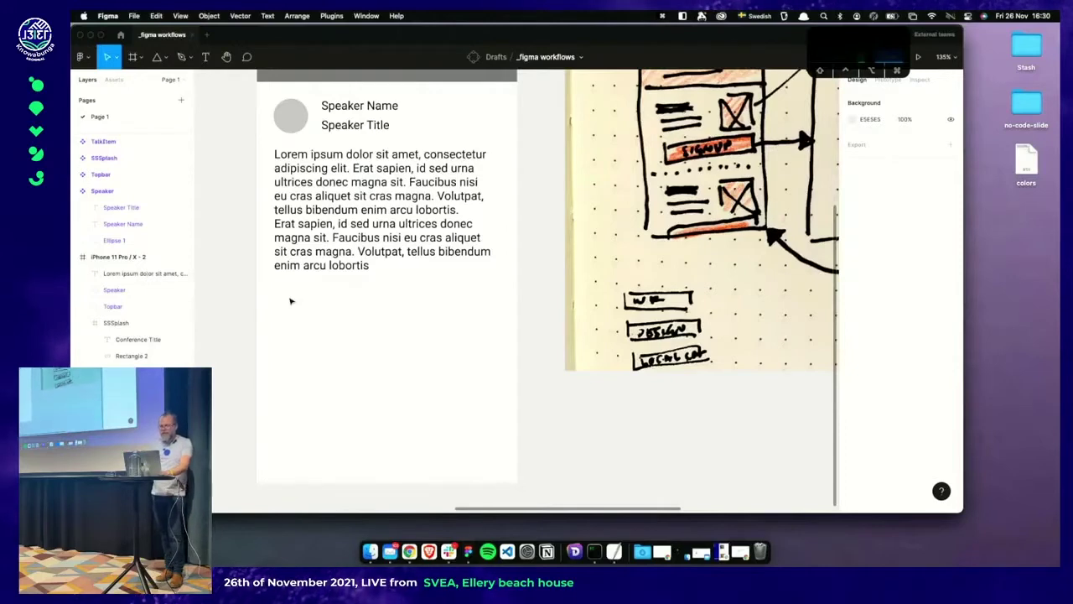
pyautogui.hscroll(3, 318, 324)
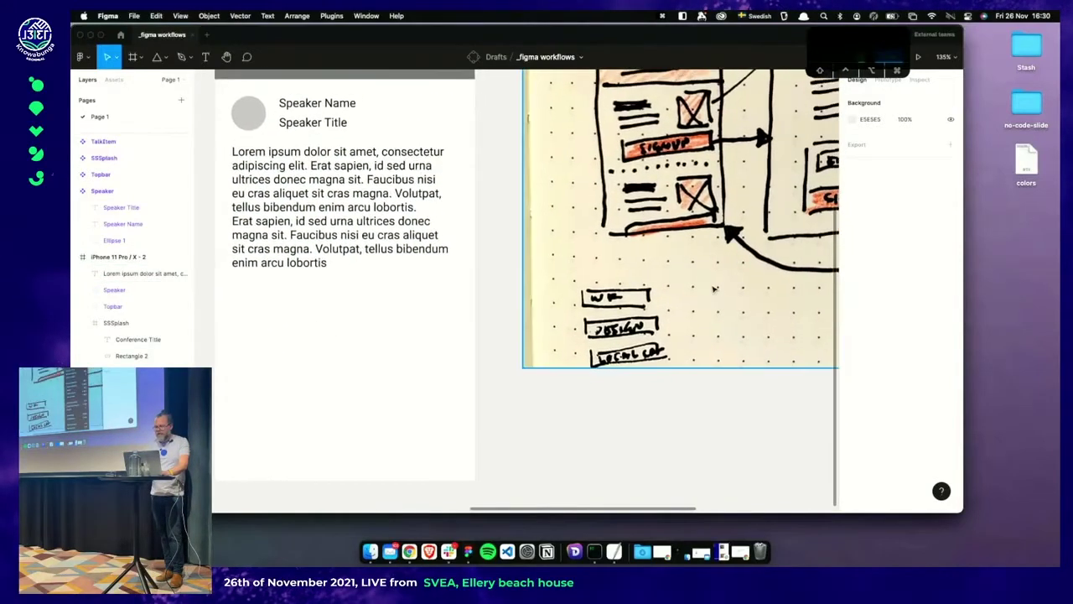
pyautogui.scroll(5, 714, 289)
pyautogui.rightClick(679, 419)
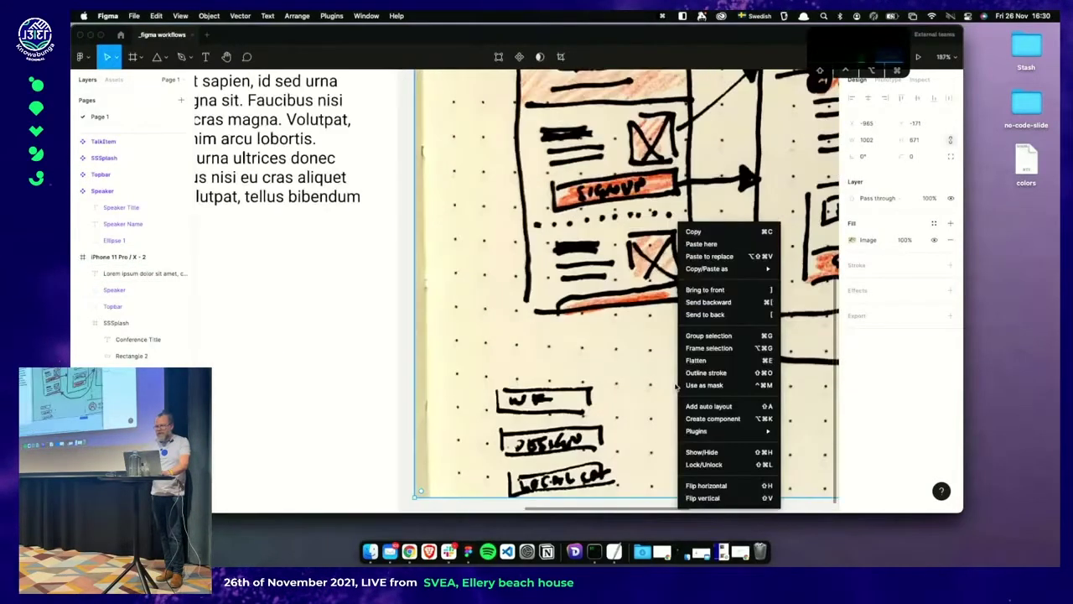
pyautogui.click(635, 422)
pyautogui.scroll(-5, 635, 422)
pyautogui.scroll(3, 671, 335)
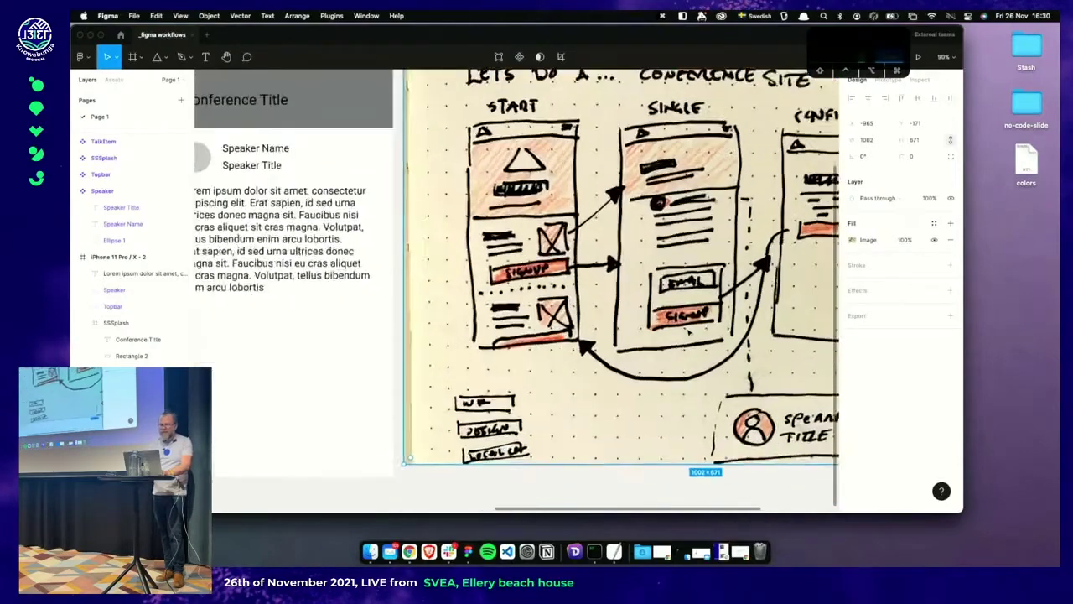
pyautogui.scroll(5, 690, 333)
pyautogui.scroll(2, 621, 311)
# Draw a rectangle about 316 by 57 at X 28, Y 600, below the paragraph in the second phone frame
pyautogui.press('r')
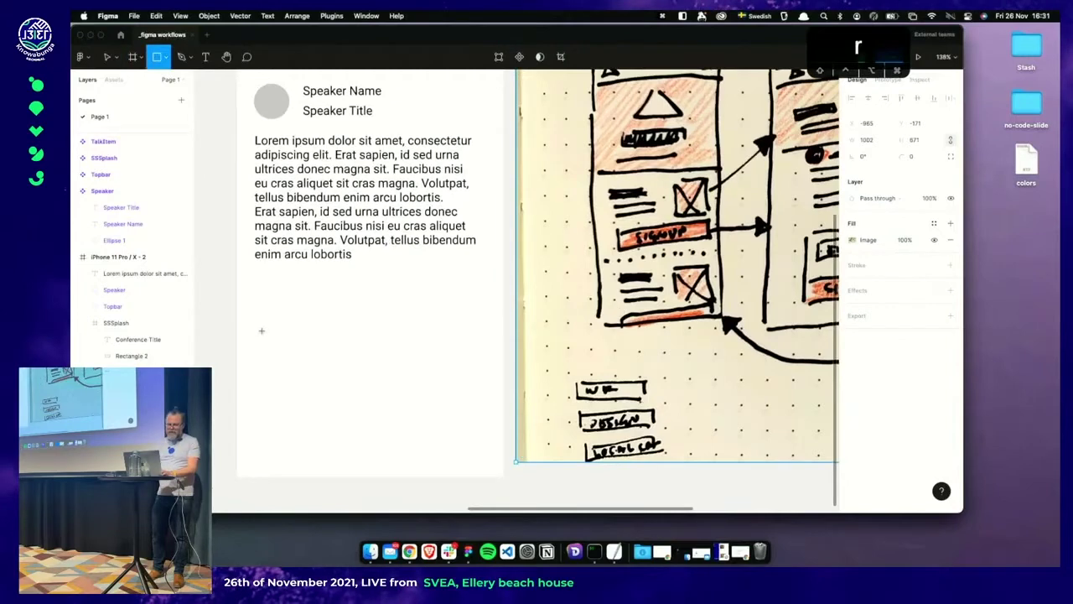
pyautogui.moveTo(256, 326); pyautogui.dragTo(481, 366)
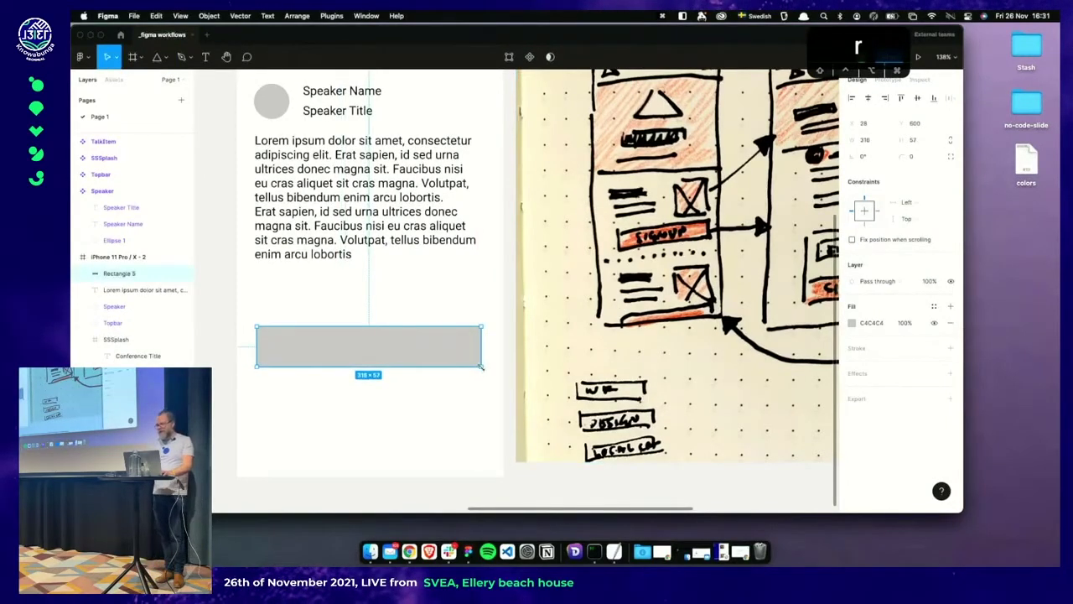
pyautogui.click(437, 421)
pyautogui.click(426, 361)
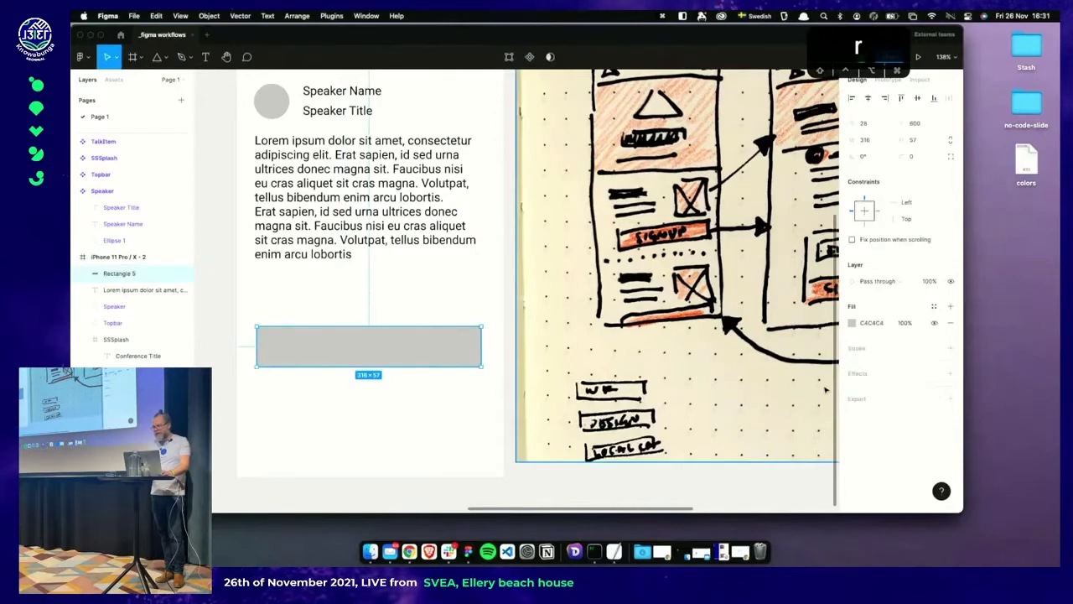
# Style the new rectangle as an input field with fill FFFFFF and a 1 px inside stroke in 000000
pyautogui.click(853, 322)
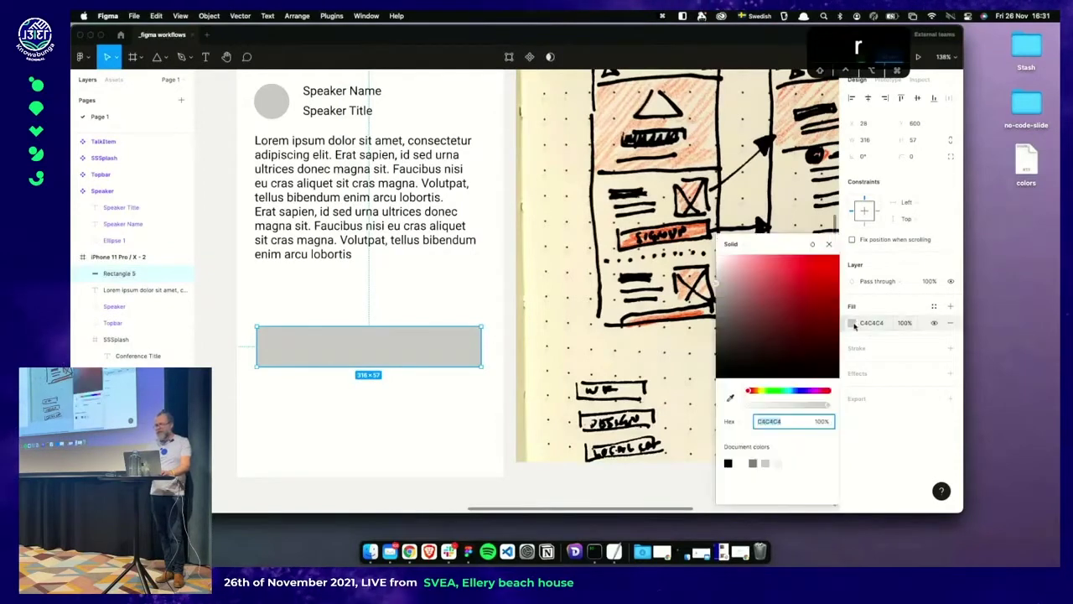
pyautogui.moveTo(800, 302); pyautogui.dragTo(712, 263)
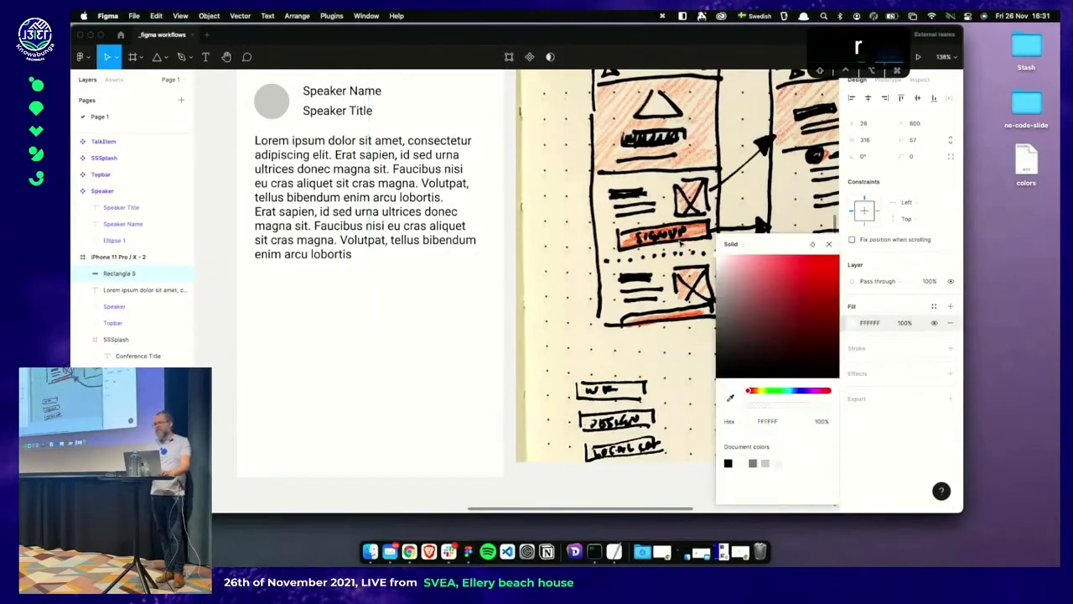
pyautogui.click(881, 354)
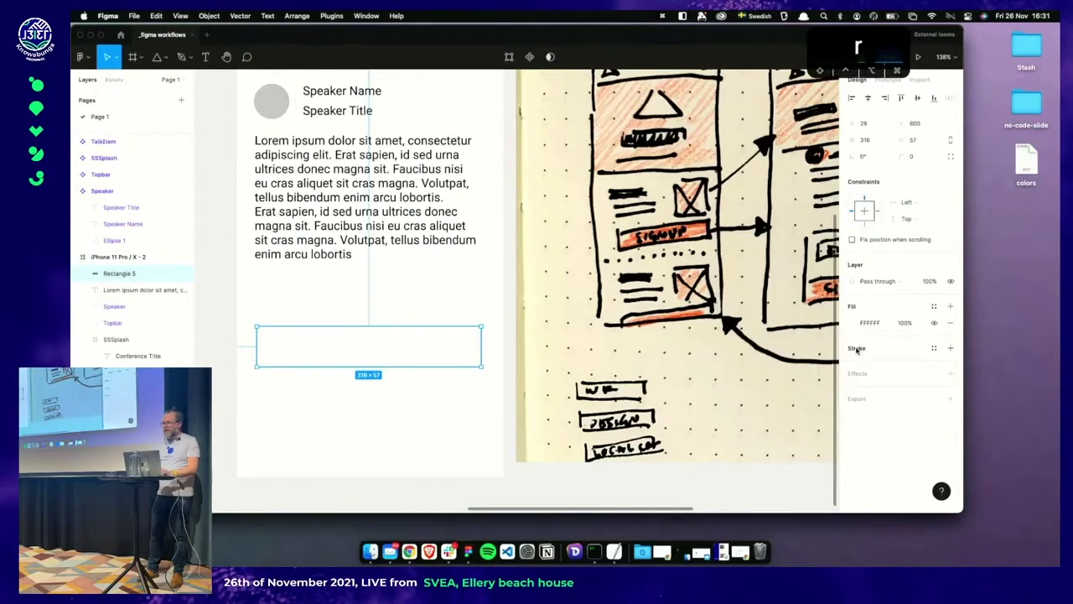
pyautogui.click(951, 347)
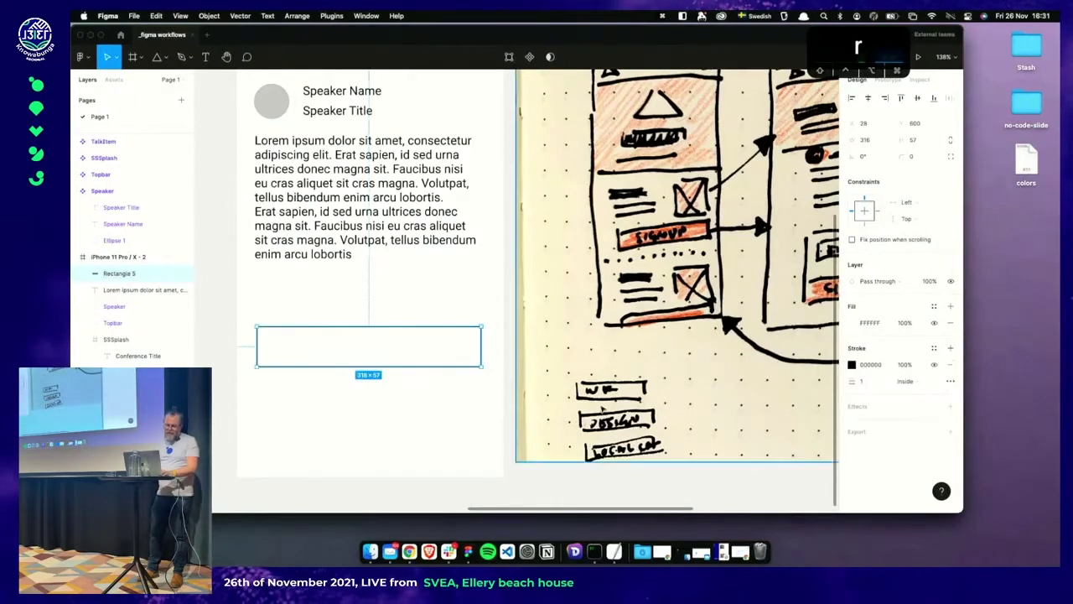
pyautogui.click(476, 426)
pyautogui.scroll(-3, 397, 379)
pyautogui.hscroll(-2, 385, 352)
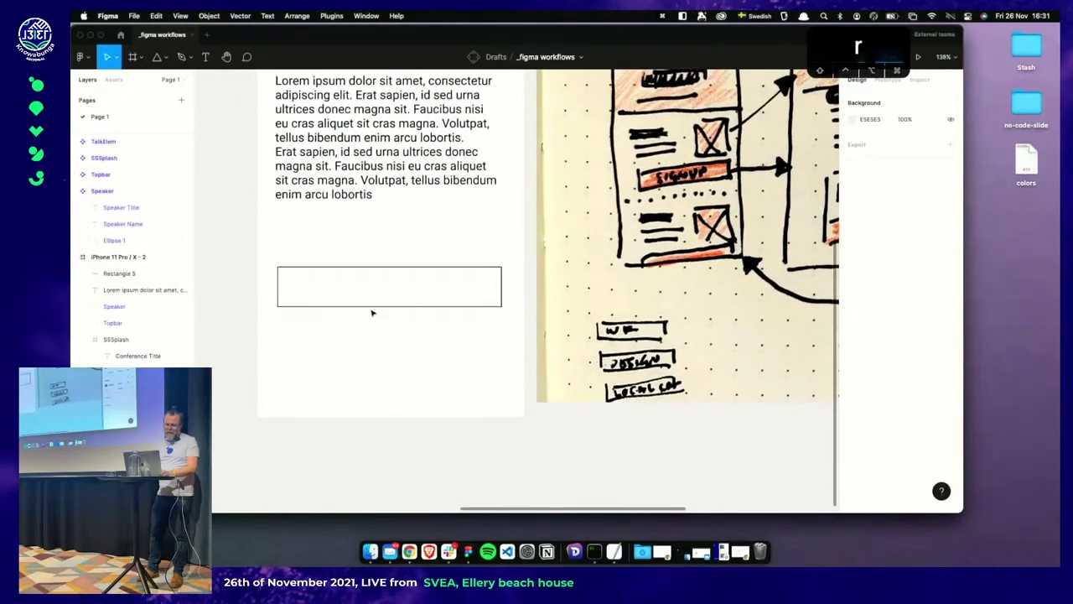
pyautogui.click(374, 302)
pyautogui.hscroll(-3, 426, 352)
pyautogui.scroll(-5, 426, 353)
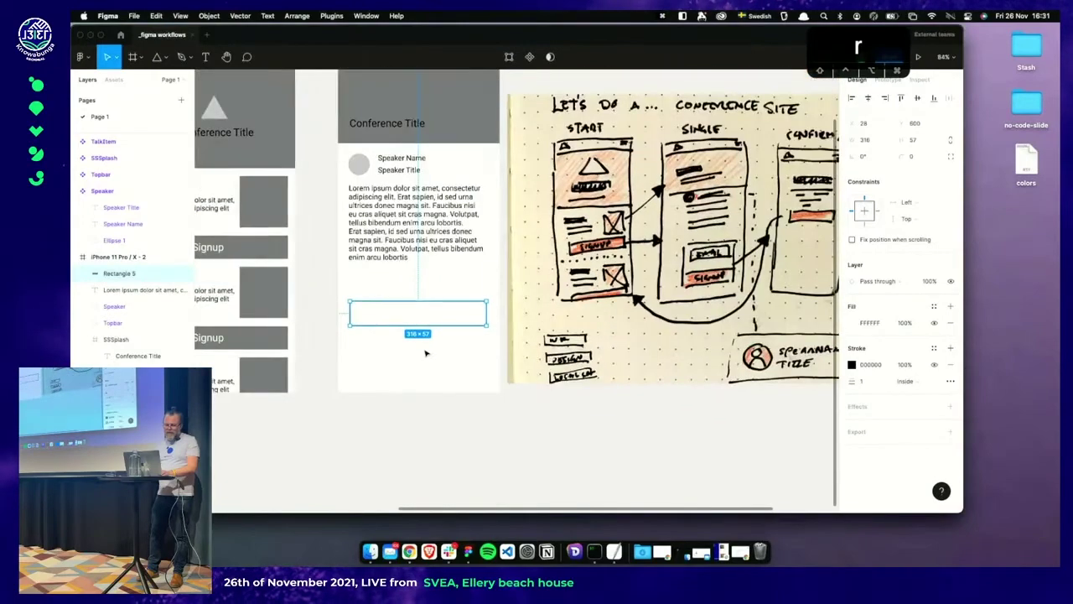
pyautogui.hscroll(-3, 426, 353)
pyautogui.click(320, 314)
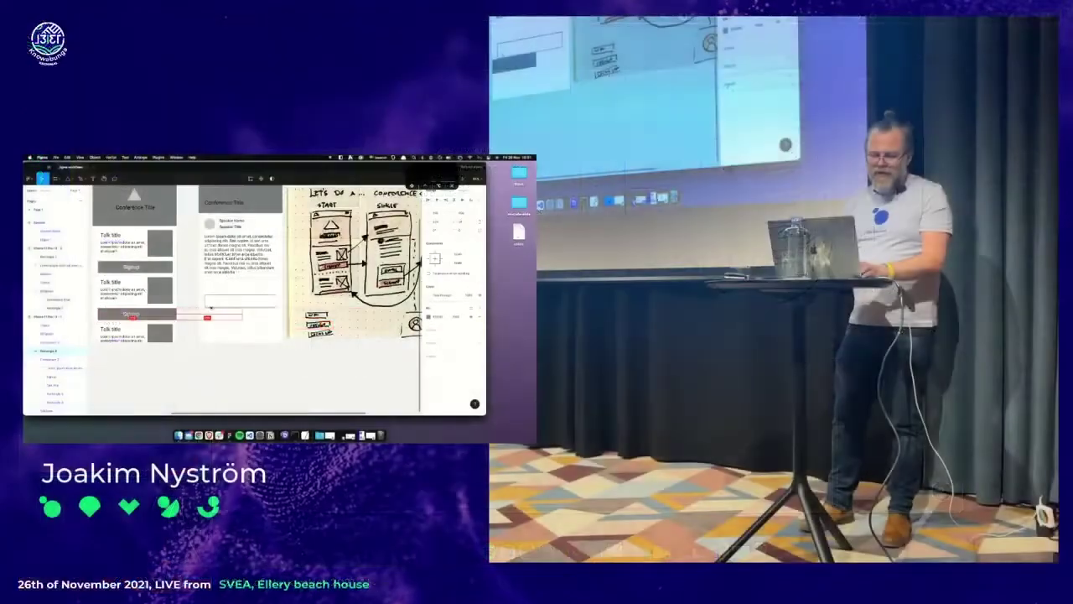
pyautogui.moveTo(308, 325); pyautogui.dragTo(449, 317)
pyautogui.press('Escape')
pyautogui.press('Escape')
pyautogui.press('r')
pyautogui.moveTo(205, 309); pyautogui.dragTo(277, 320)
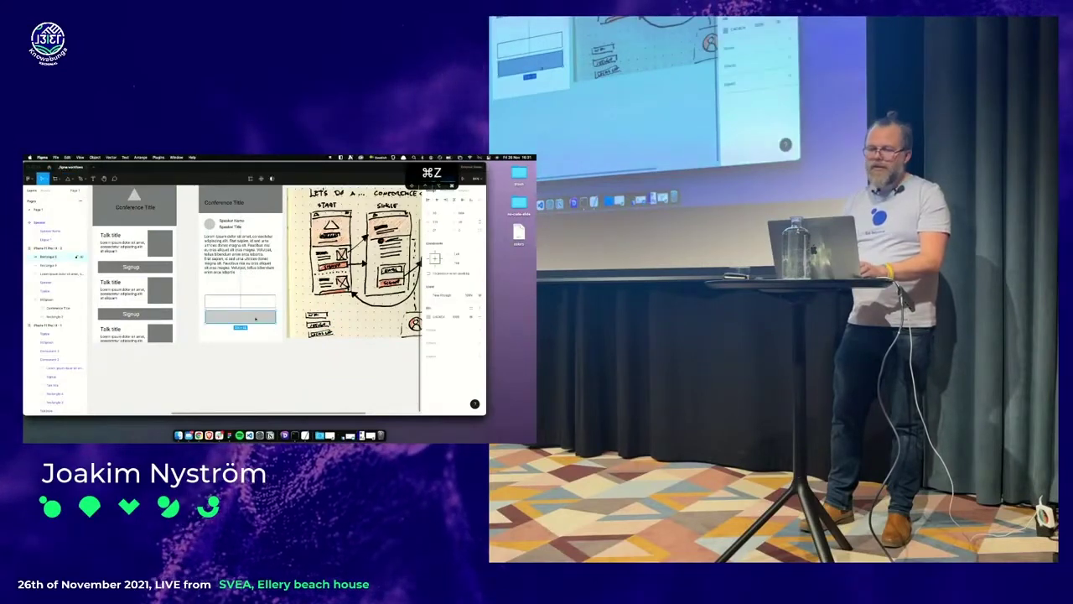
pyautogui.press('BackSpace')
# Cut the Signup label and its background rectangle out of the TalkItem main component
pyautogui.hscroll(-2, 253, 321)
pyautogui.hscroll(-10, 253, 321)
pyautogui.doubleClick(262, 286)
pyautogui.press('Escape')
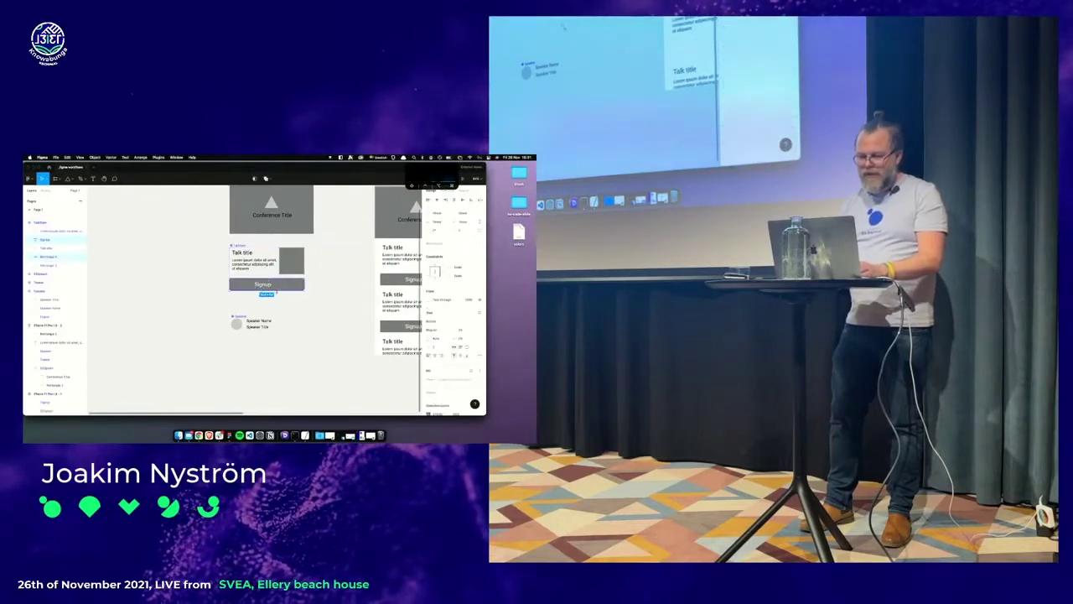
pyautogui.press('super+x')
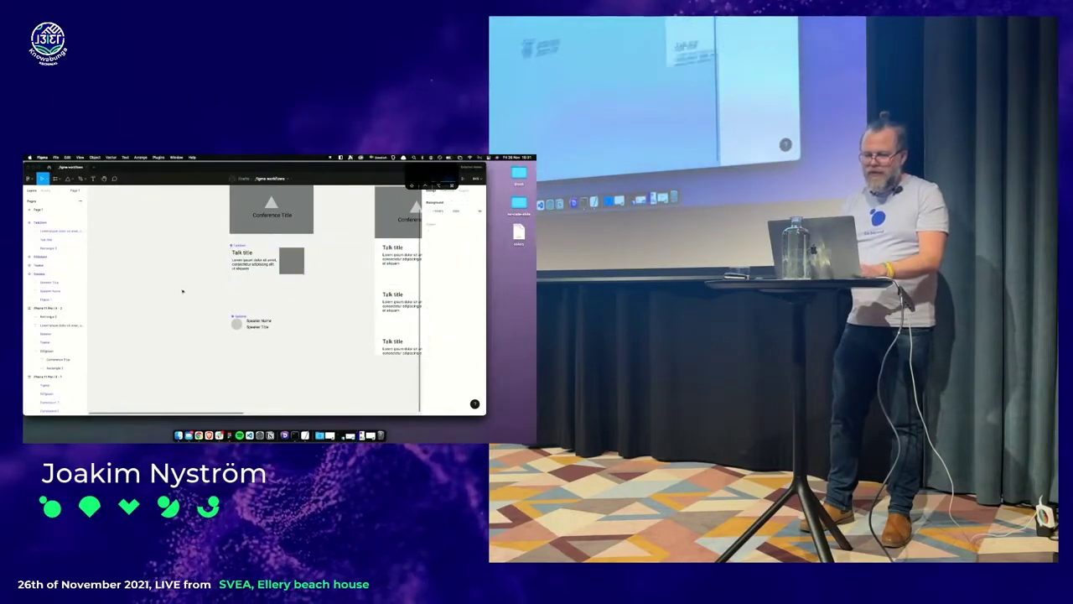
# Paste the Signup label and rectangle onto the empty canvas beside the Speaker component, clear of its contents
pyautogui.hscroll(-2, 170, 230)
pyautogui.scroll(-1, 170, 230)
pyautogui.hscroll(-2, 170, 230)
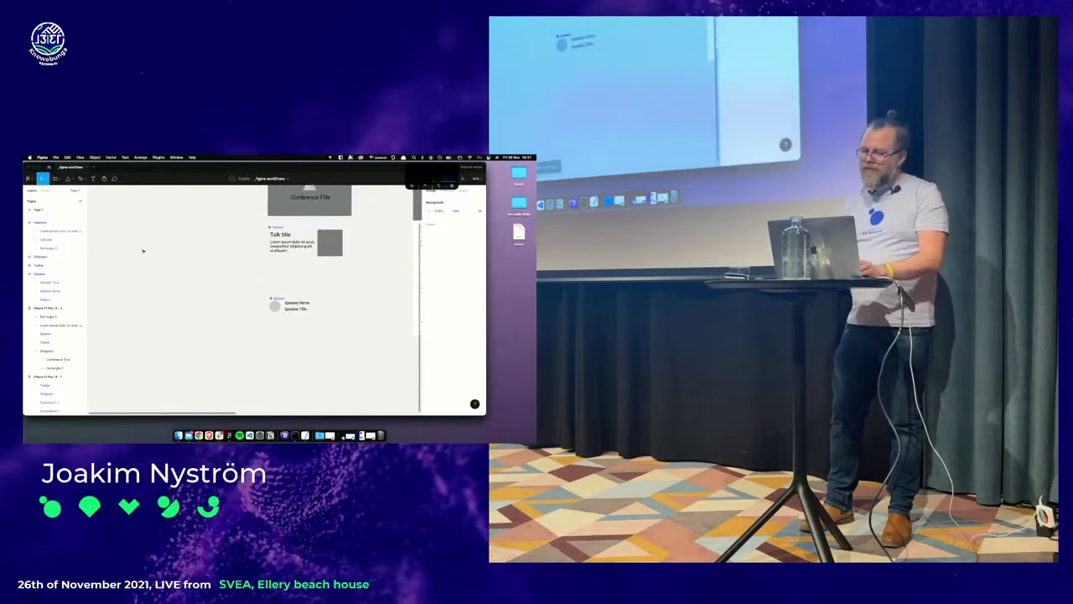
pyautogui.press('super+z')
pyautogui.press('Delete')
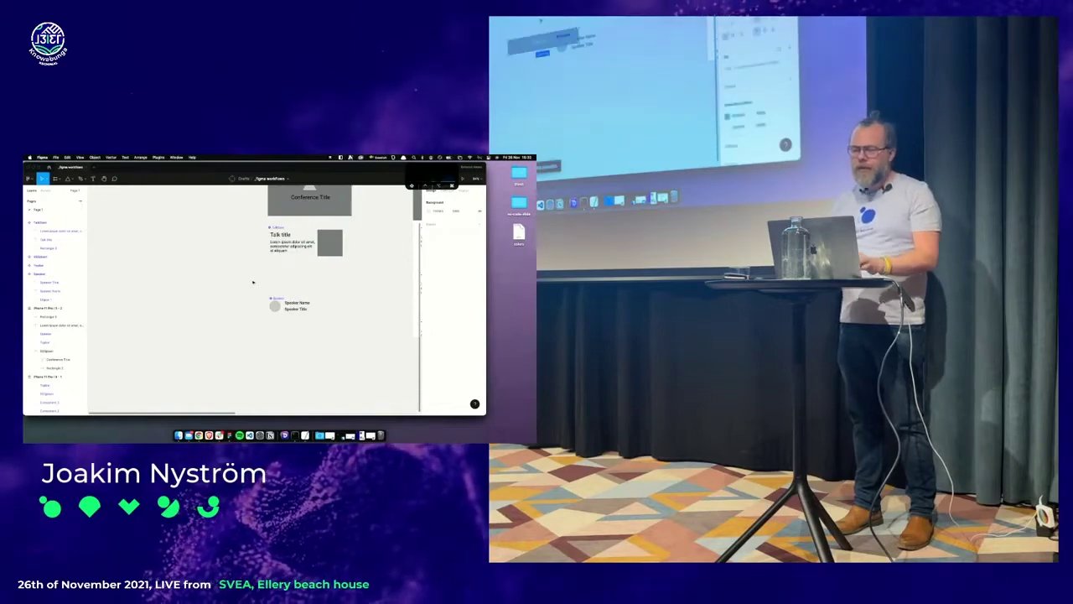
pyautogui.press('super+v')
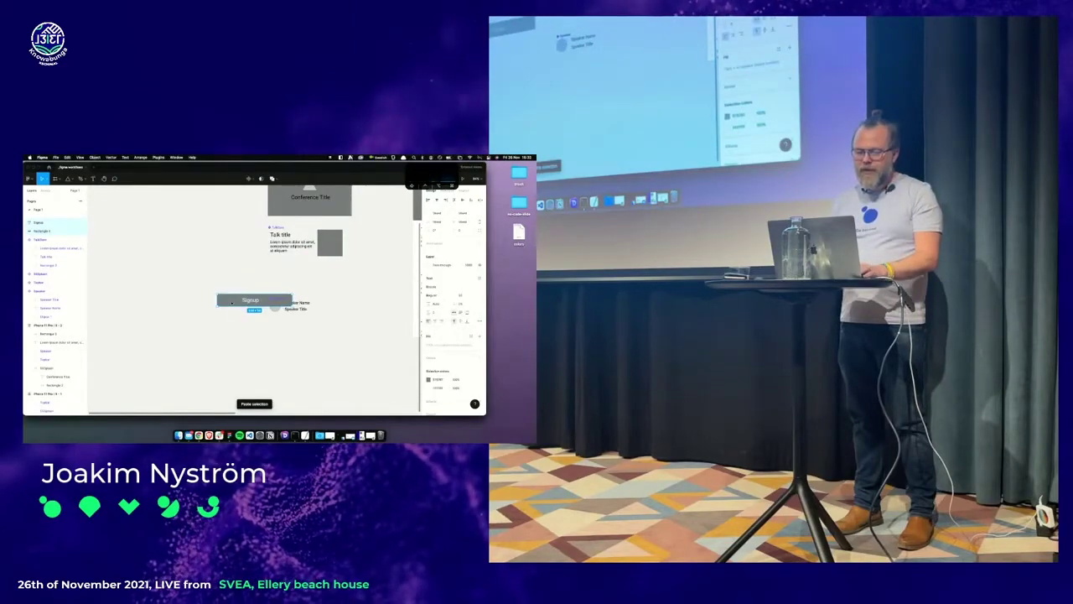
pyautogui.moveTo(231, 302); pyautogui.dragTo(193, 306)
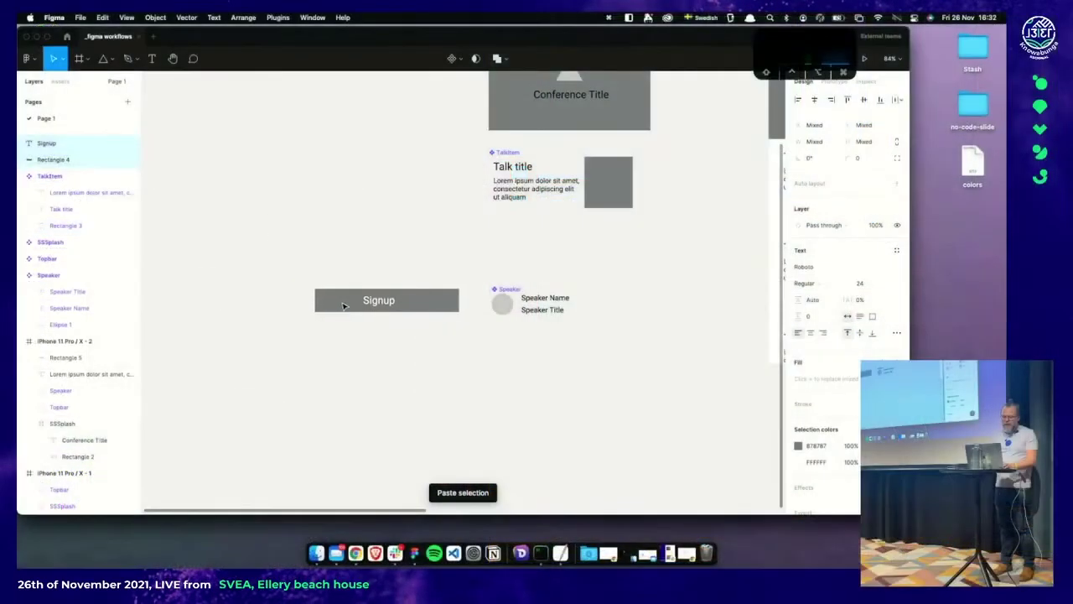
pyautogui.moveTo(343, 306); pyautogui.dragTo(345, 306)
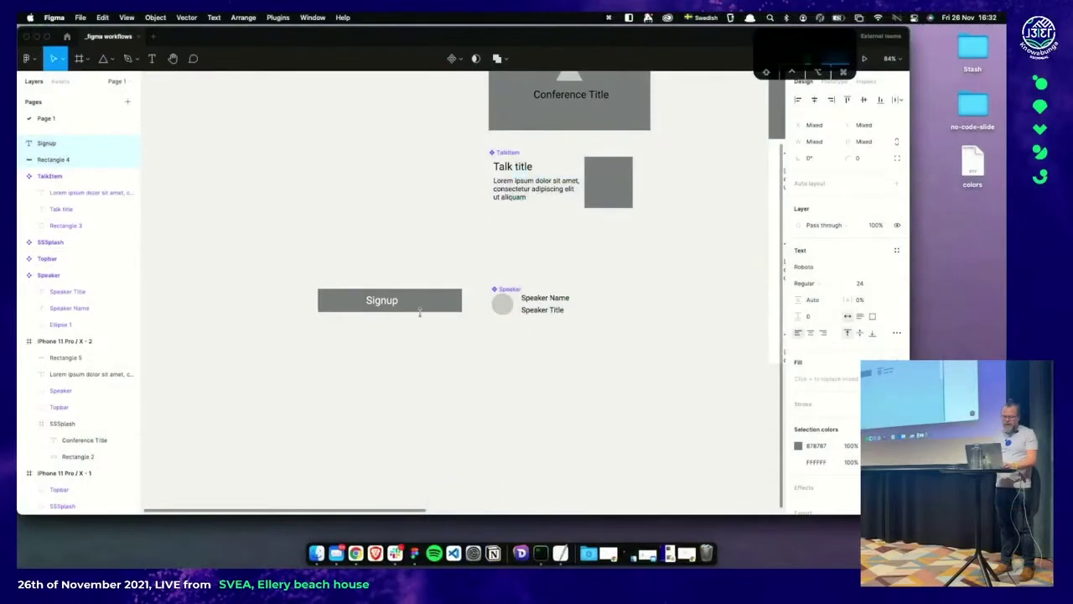
# Make a component from the pasted Signup label and rectangle and rename it Button
pyautogui.click(414, 258)
pyautogui.moveTo(432, 287); pyautogui.dragTo(329, 349)
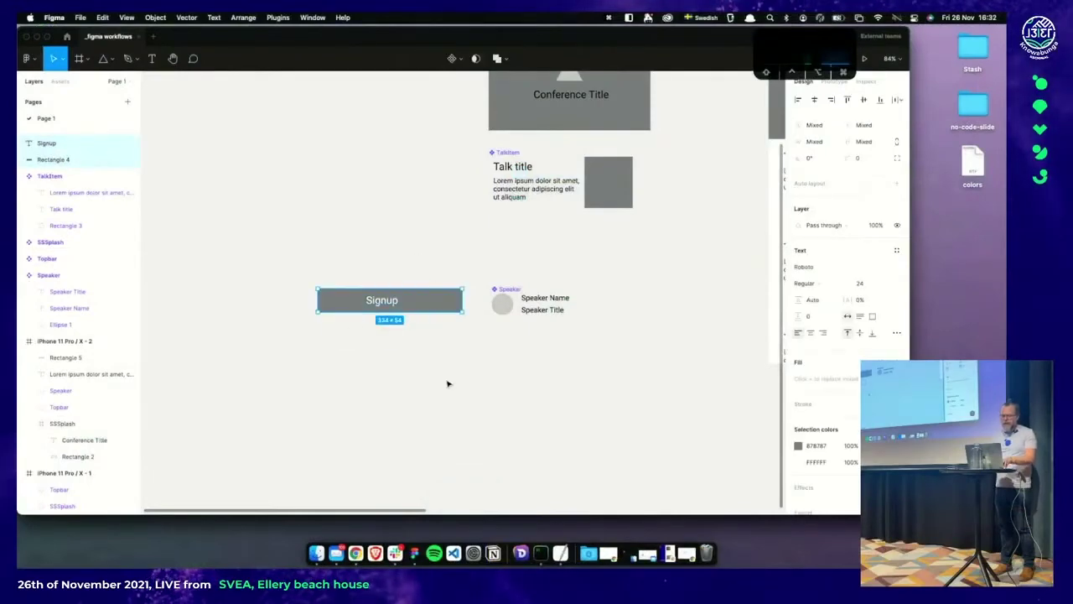
pyautogui.press('alt+super+k')
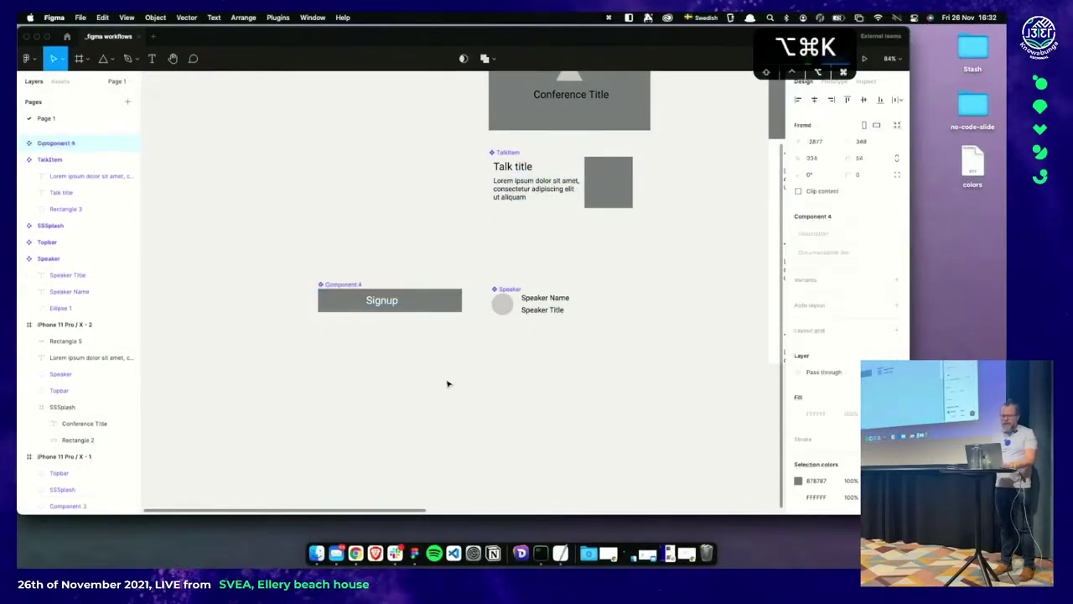
pyautogui.press('super+r')
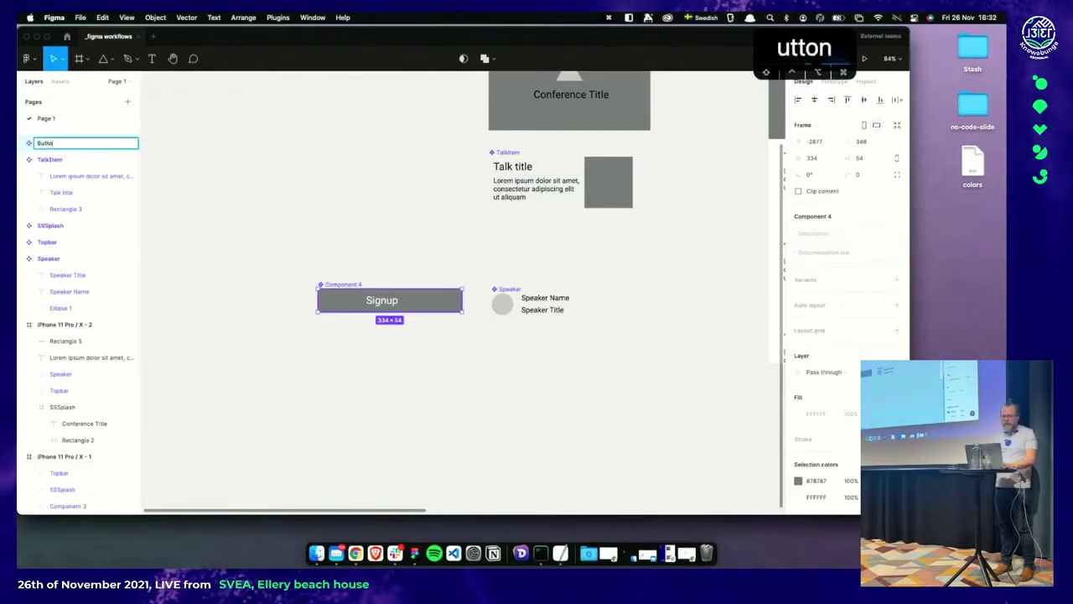
pyautogui.press('Return')
# Place a Button instance inside the TalkItem component at X 0, Y 138, below the talk text and image
pyautogui.moveTo(390, 310); pyautogui.dragTo(565, 237)
pyautogui.hscroll(5, 589, 255)
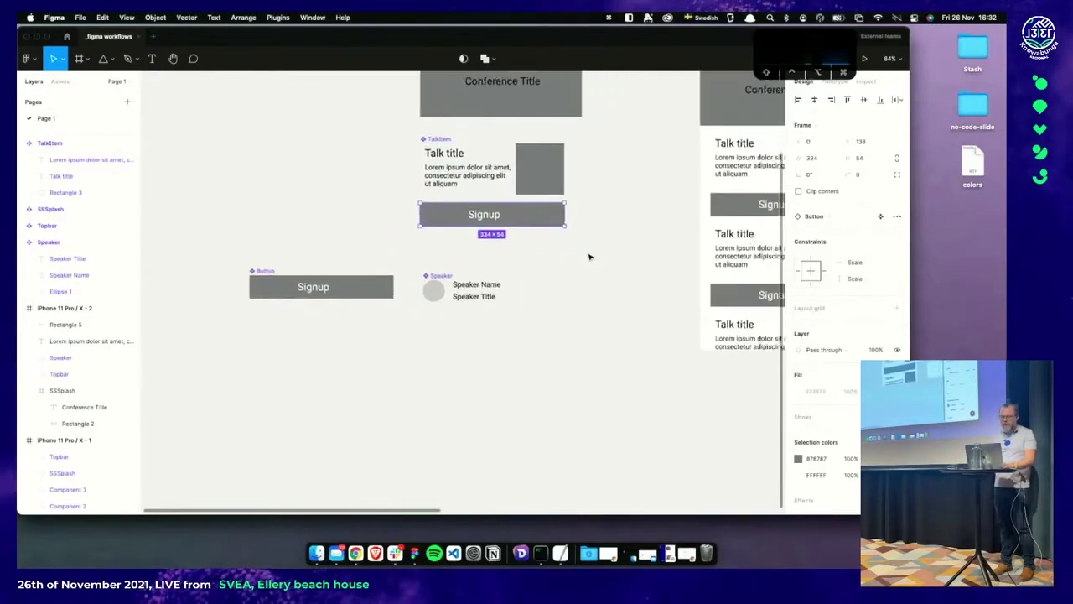
# Move the main Button component below the Speaker component and select its Signup label
pyautogui.moveTo(181, 299); pyautogui.dragTo(338, 360)
pyautogui.doubleClick(338, 360)
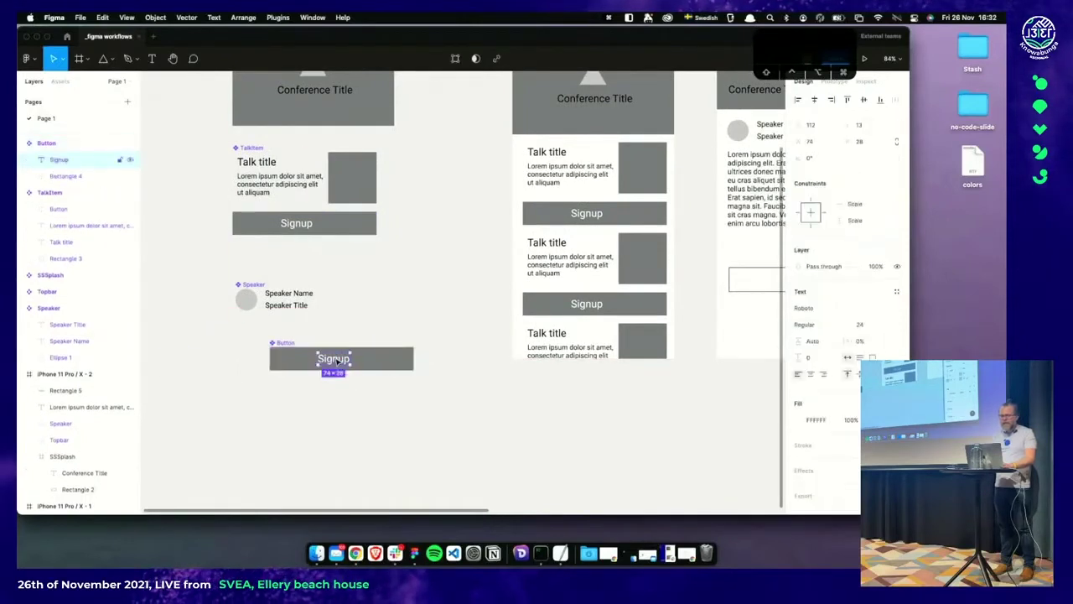
# Try a text change on the main Button component's Signup label and remove the extra characters again
pyautogui.write('qwewqe')
pyautogui.press('BackSpace')
pyautogui.press('BackSpace')
pyautogui.press('BackSpace')
pyautogui.press('BackSpace')
pyautogui.press('BackSpace')
pyautogui.press('BackSpace')
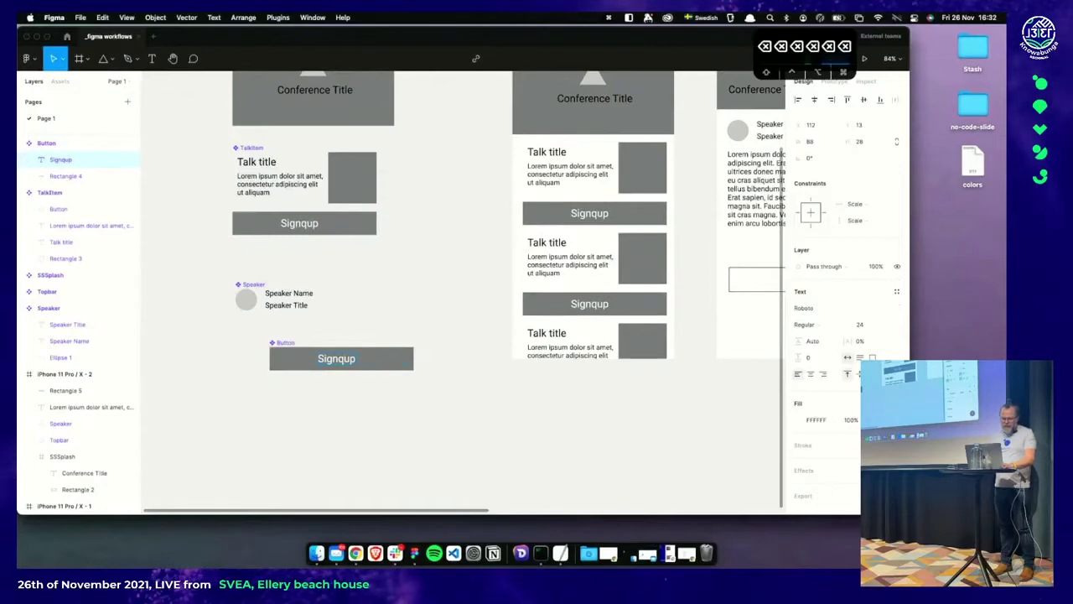
# Move the main Button component between TalkItem and Speaker, and place an instance below the empty input rectangle at X 20, Y 677
pyautogui.moveTo(369, 360); pyautogui.dragTo(333, 263)
pyautogui.hscroll(5, 469, 370)
pyautogui.hscroll(-3, 402, 327)
pyautogui.moveTo(267, 270); pyautogui.dragTo(750, 332)
pyautogui.hscroll(5, 587, 319)
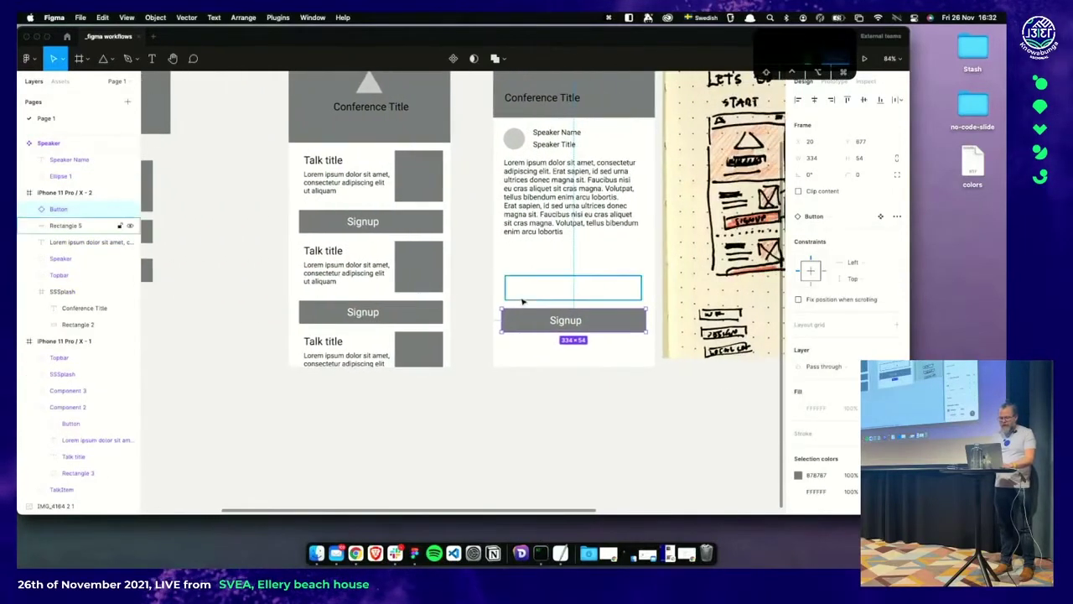
# Add the text "Fill in email" and centre it inside the input rectangle above the Signup button
pyautogui.press('t')
pyautogui.click(534, 289)
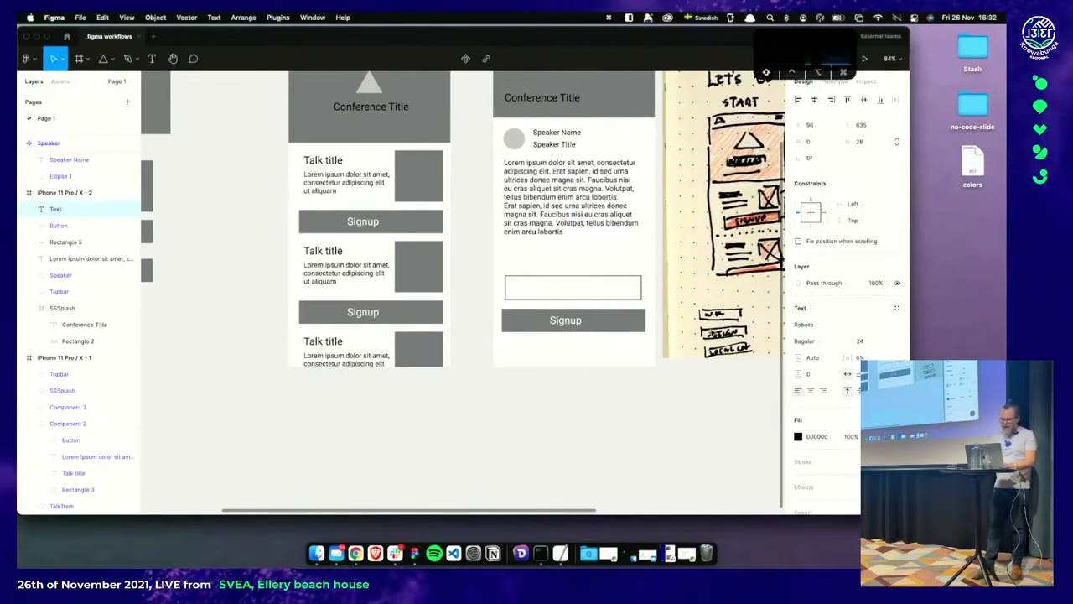
pyautogui.write('Fill in email')
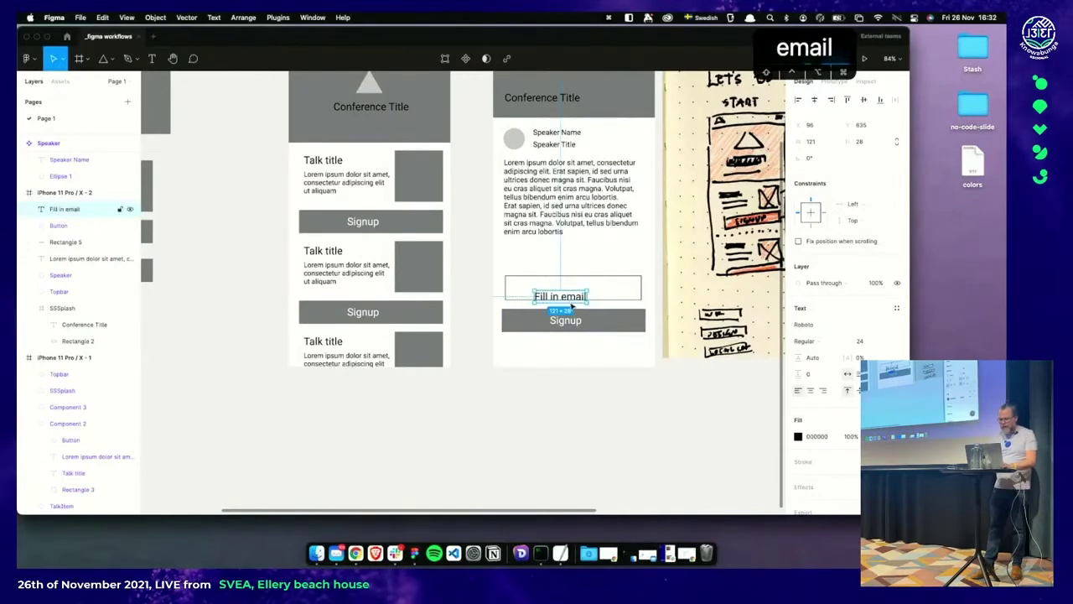
pyautogui.moveTo(571, 301); pyautogui.dragTo(577, 292)
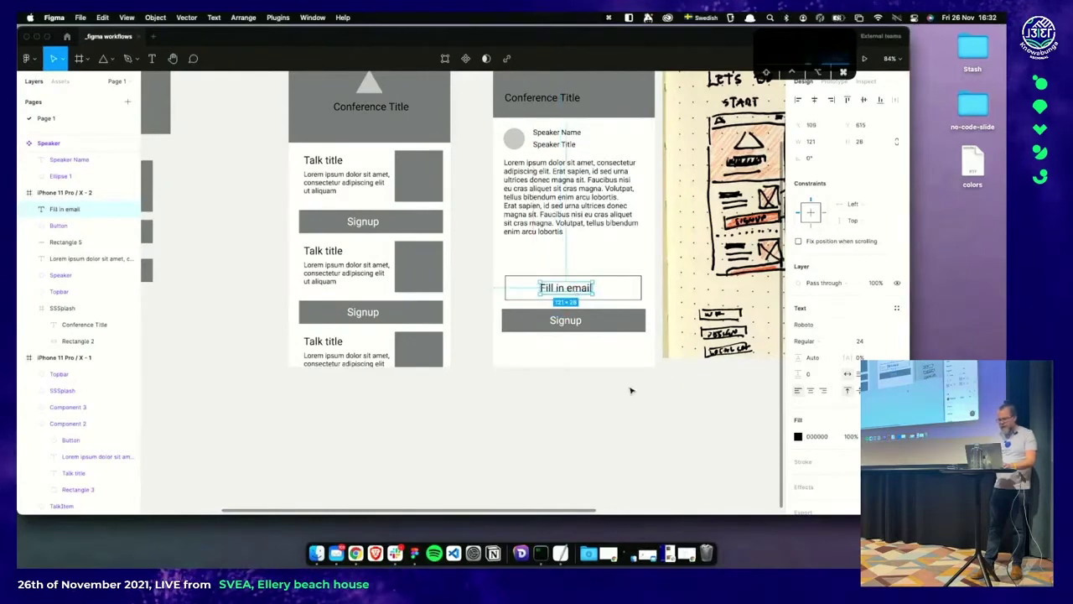
# Make the "Fill in email" placeholder italic and change its fill colour to grey
pyautogui.press('super+i')
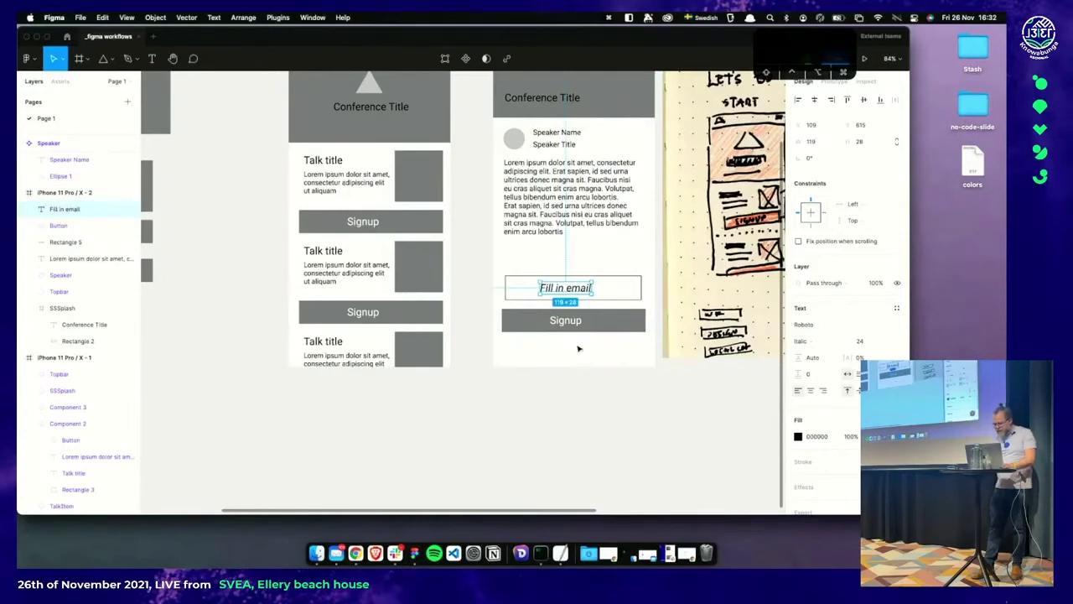
pyautogui.click(799, 437)
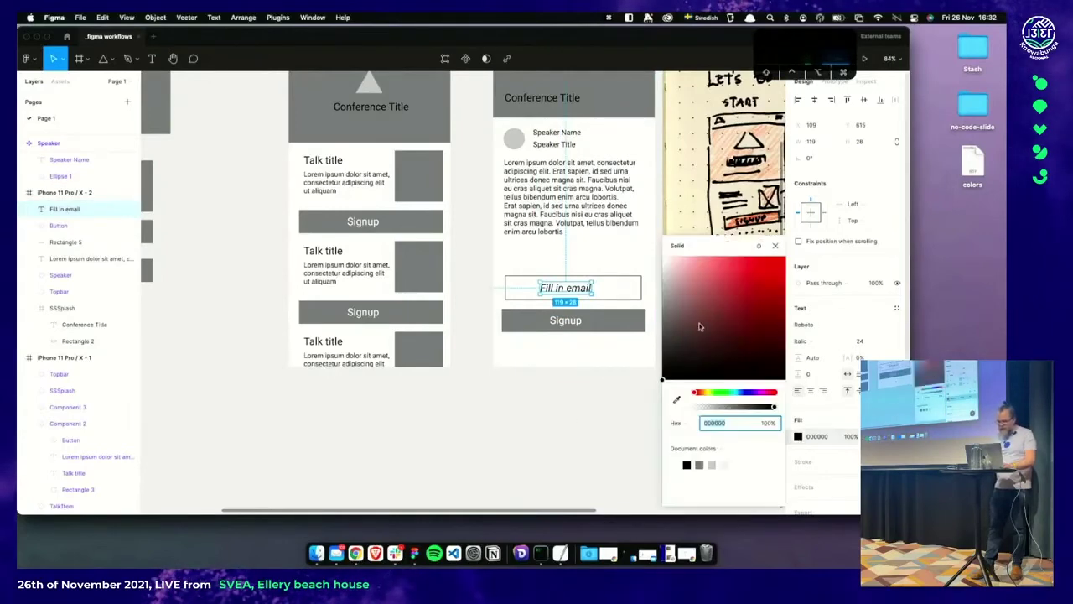
pyautogui.moveTo(708, 332); pyautogui.dragTo(661, 319)
pyautogui.click(615, 391)
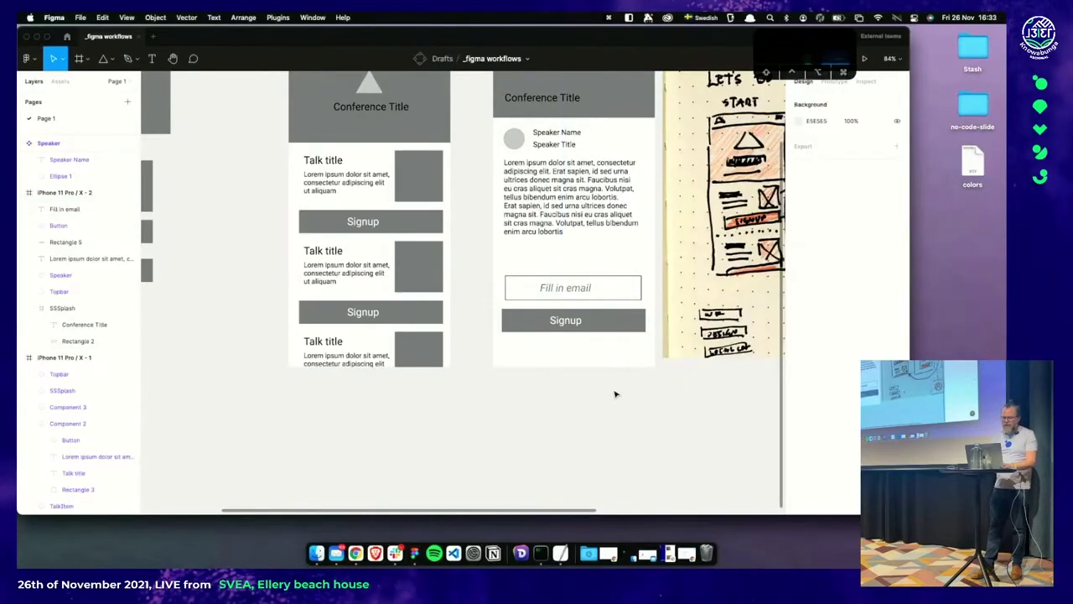
# Move the hand-drawn sketch image farther away from the wireframe frames to free canvas space beside them
pyautogui.hscroll(5, 616, 391)
pyautogui.scroll(3, 616, 391)
pyautogui.click(555, 211)
pyautogui.hscroll(3, 555, 210)
pyautogui.moveTo(555, 210)
pyautogui.mouseDown()
pyautogui.moveTo(760, 157)
pyautogui.moveTo(659, 216)
pyautogui.moveTo(663, 198)
pyautogui.mouseUp()
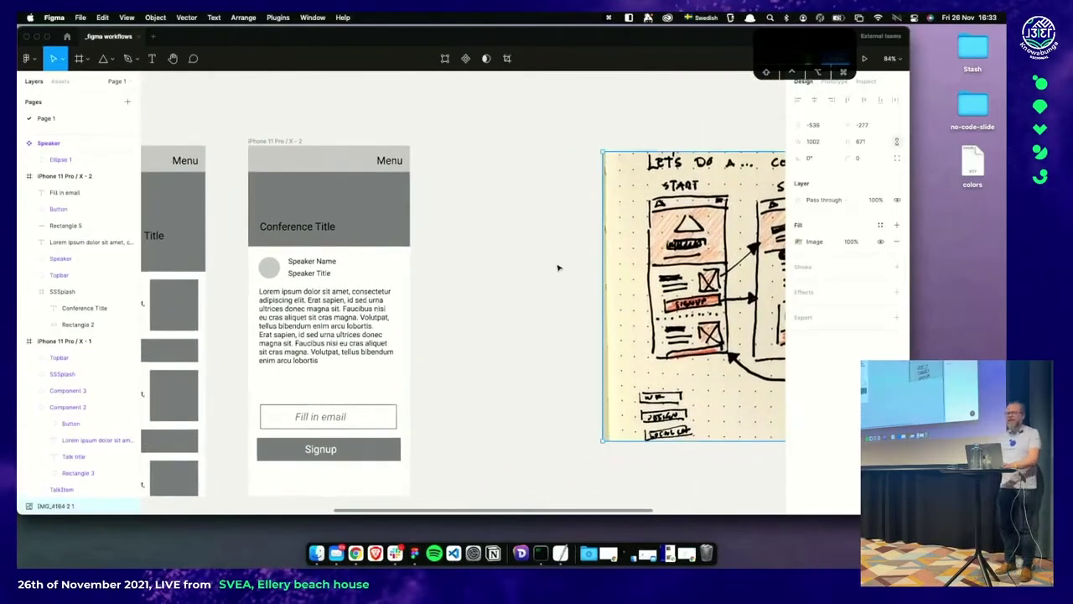
pyautogui.scroll(-3, 559, 266)
pyautogui.hscroll(-2, 558, 266)
pyautogui.click(515, 238)
pyautogui.scroll(4, 502, 193)
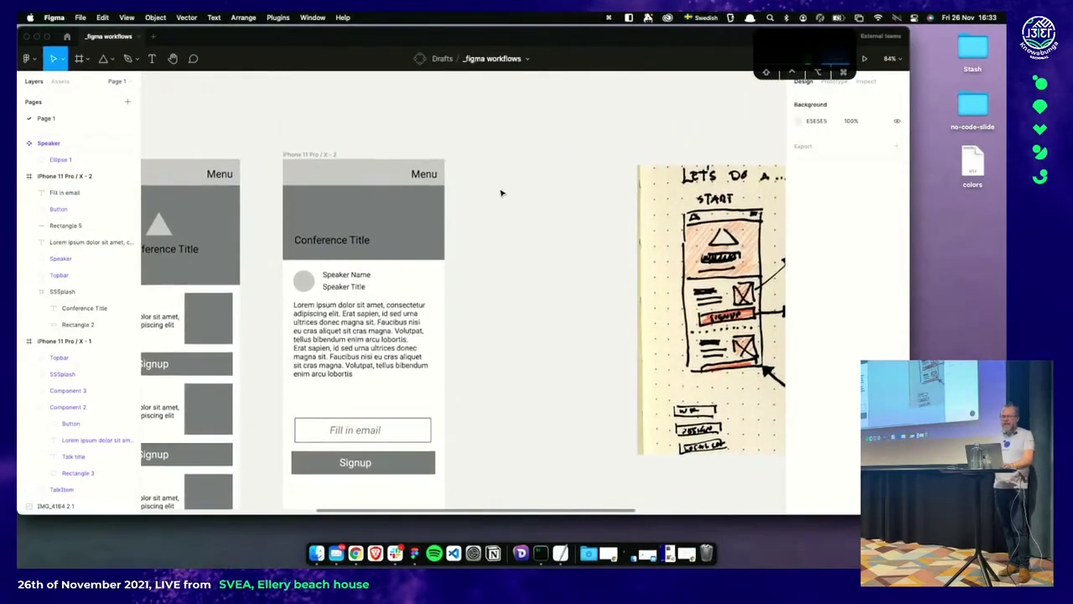
# Rename the iPhone 11 Pro / X - 1 frame as Start
pyautogui.click(303, 155)
pyautogui.hscroll(-5, 303, 156)
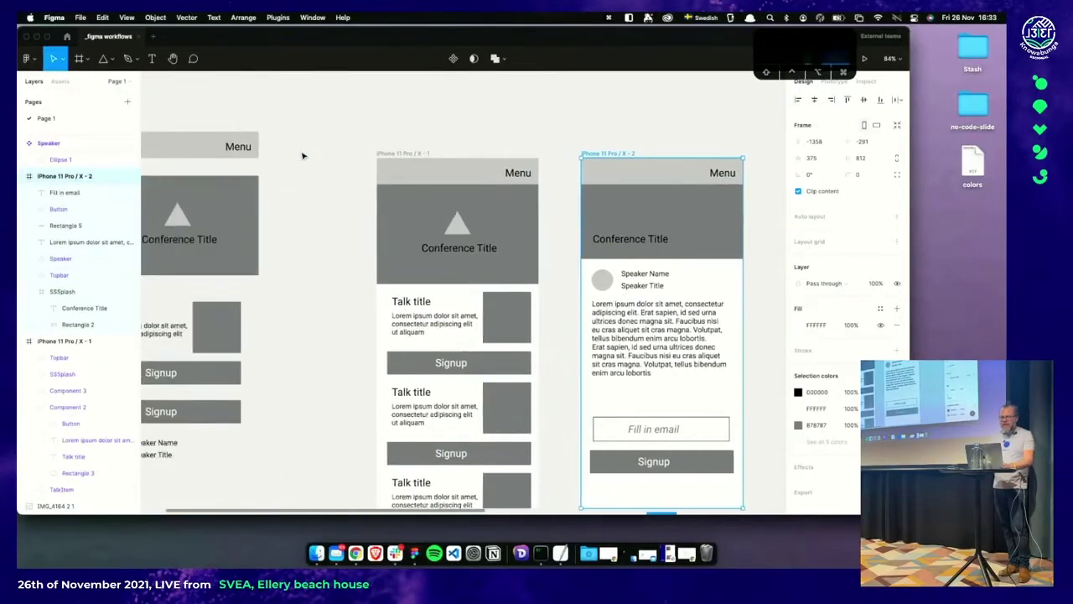
pyautogui.hscroll(1, 319, 159)
pyautogui.click(328, 161)
pyautogui.click(332, 156)
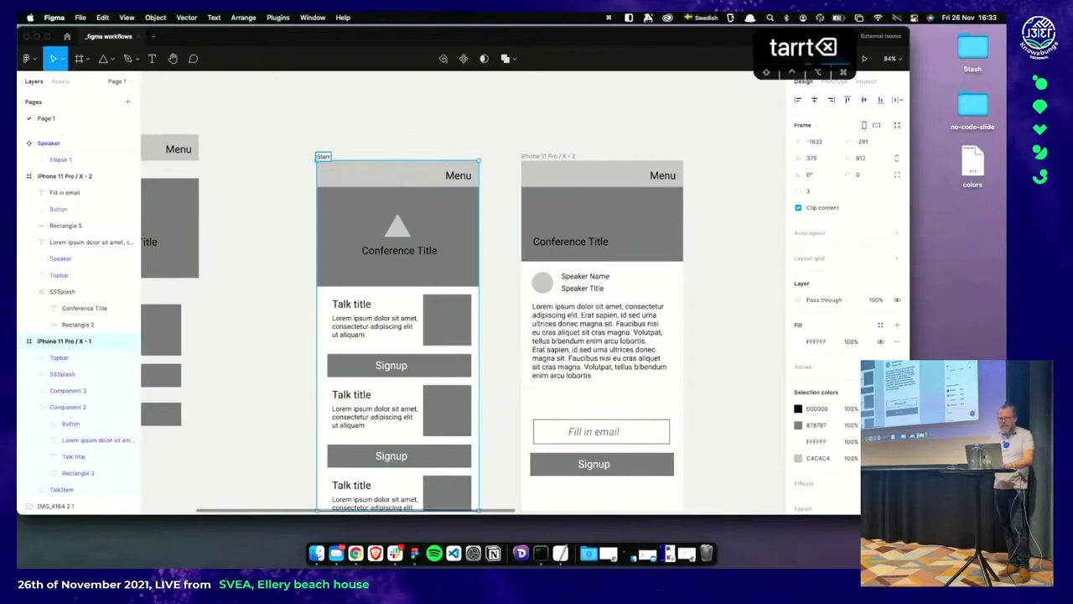
# Rename the iPhone 11 Pro / X - 2 frame as Single
pyautogui.click(550, 156)
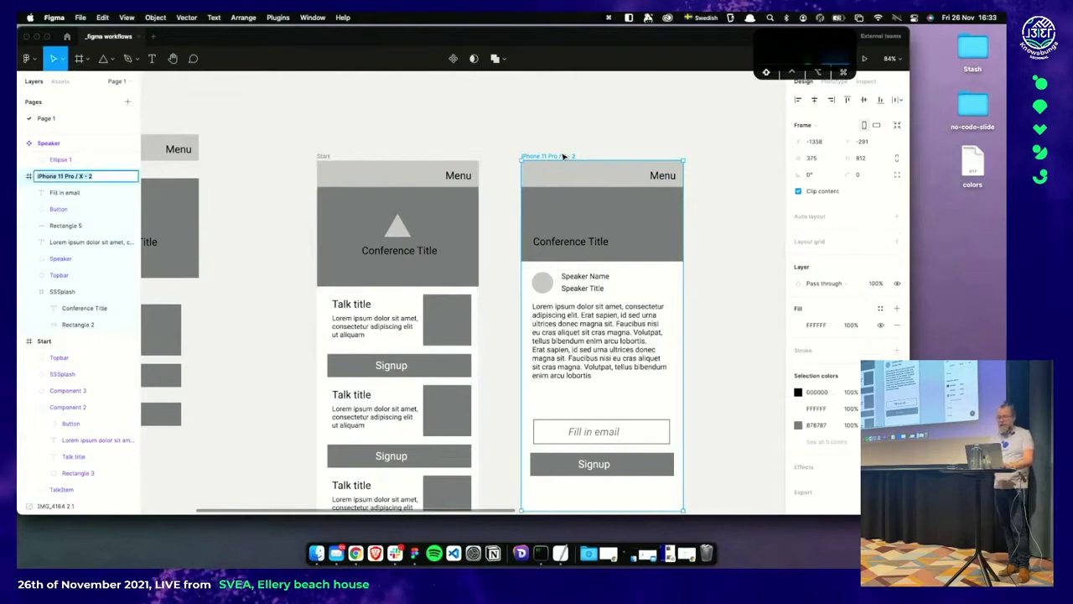
pyautogui.write('Single')
pyautogui.press('Return')
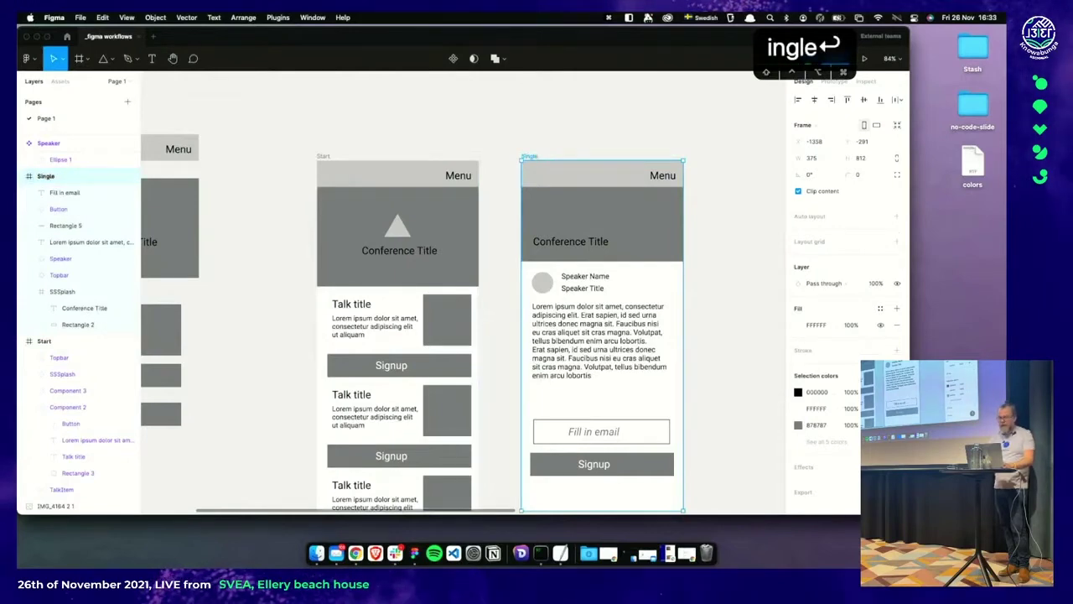
pyautogui.press('Escape')
# Duplicate the Single frame and place the copy between the original and the sketch at X -944, Y -291
pyautogui.click(529, 157)
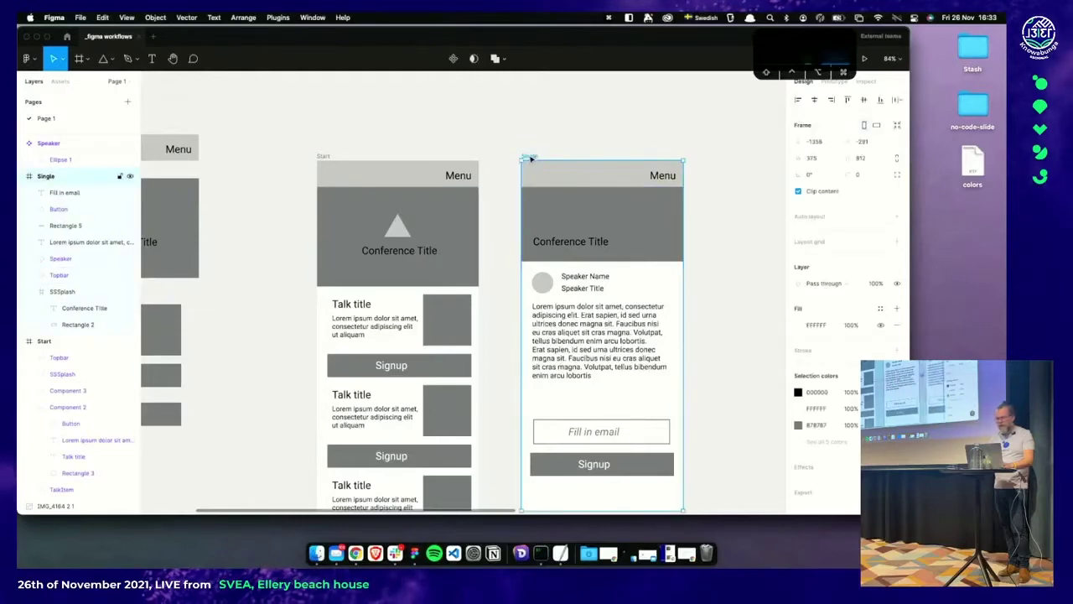
pyautogui.moveTo(533, 157); pyautogui.dragTo(671, 157)
pyautogui.moveTo(712, 157); pyautogui.dragTo(707, 157)
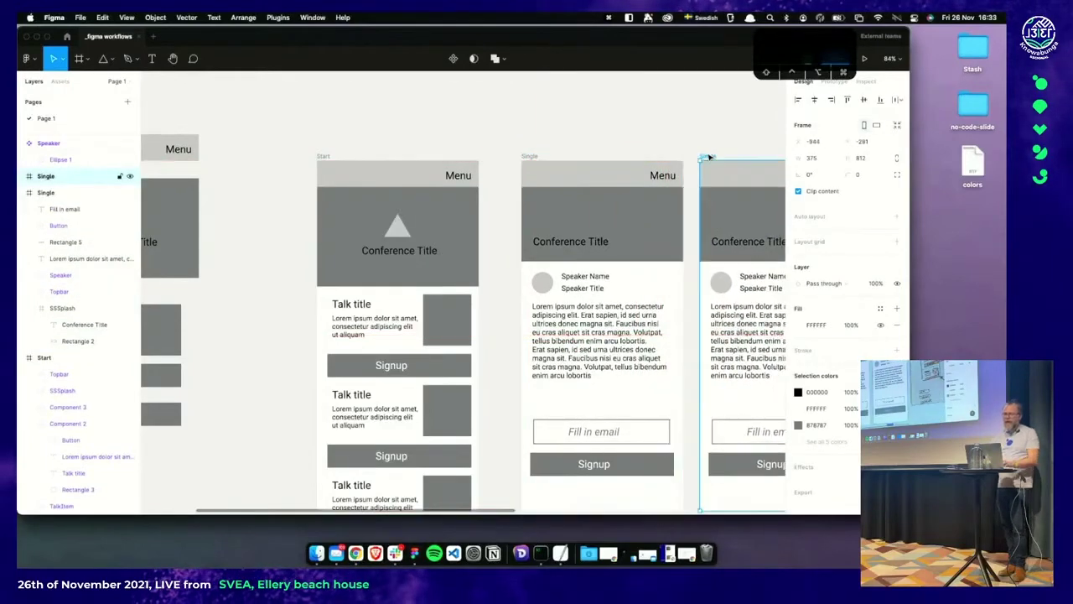
# Delete the Conference Title splash block and the Speaker instance from the duplicated Single frame
pyautogui.hscroll(5, 587, 252)
pyautogui.click(537, 217)
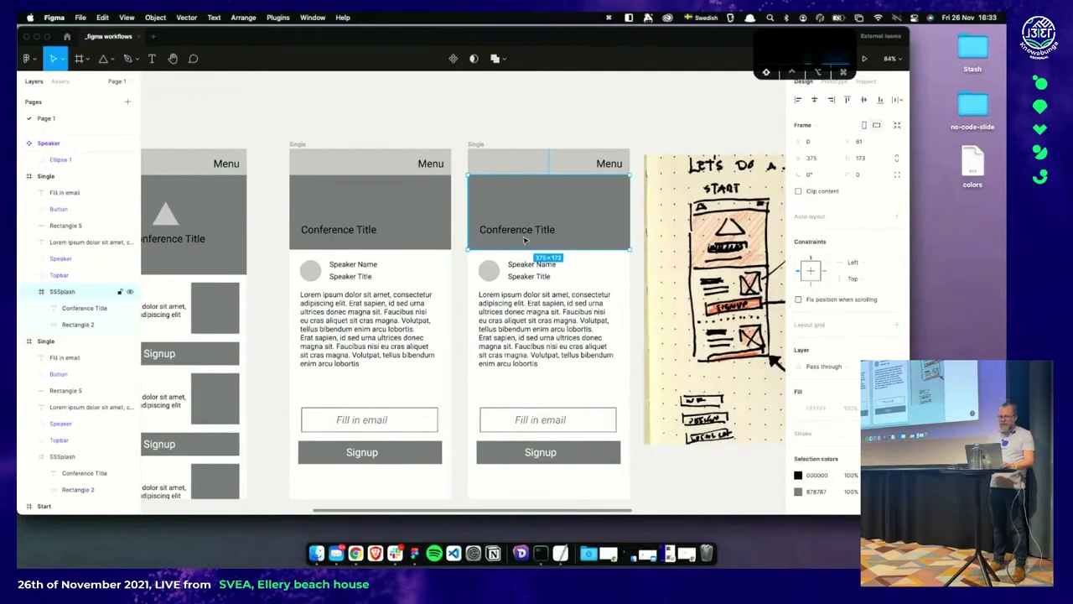
pyautogui.press('Escape')
pyautogui.click(525, 234)
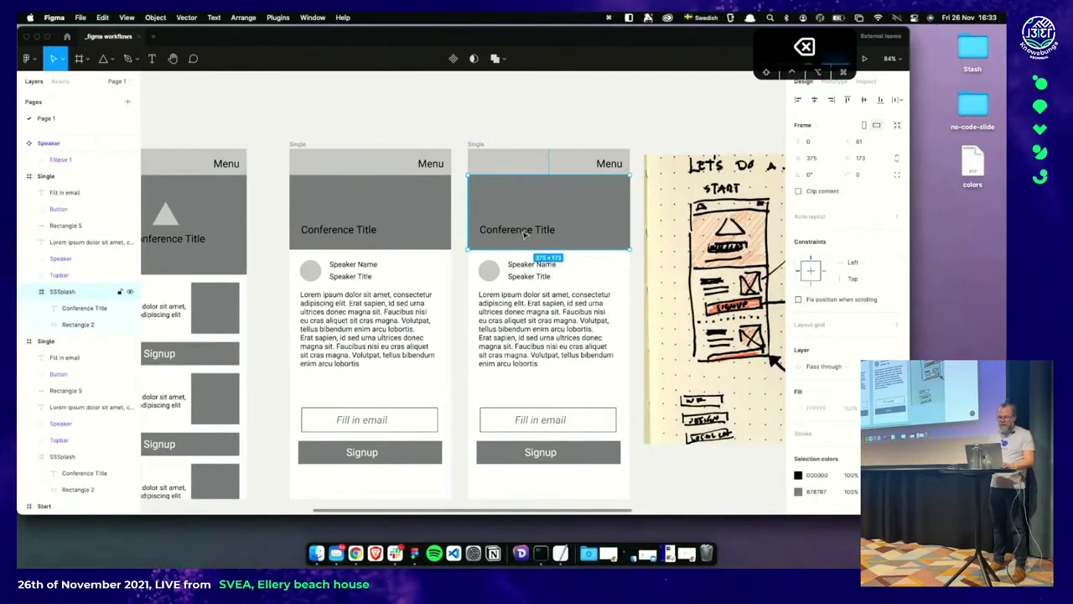
pyautogui.press('BackSpace')
pyautogui.click(518, 267)
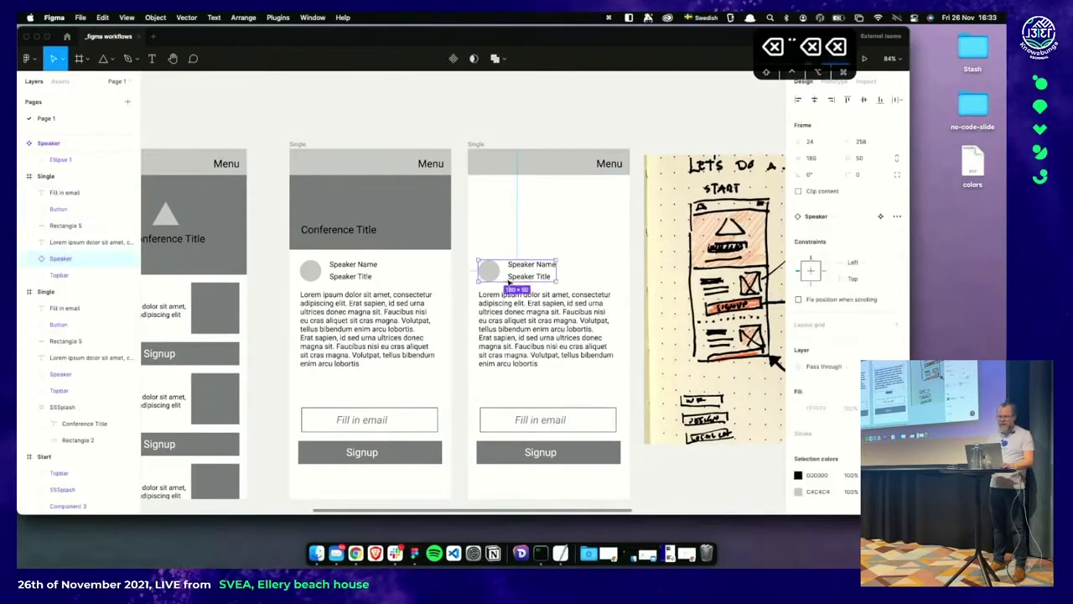
pyautogui.press('BackSpace')
# Delete the lorem ipsum paragraph, input rectangle, Signup button and "Fill in email" text from the duplicated frame, keeping only its top bar
pyautogui.click(515, 279)
pyautogui.moveTo(515, 279); pyautogui.dragTo(518, 284)
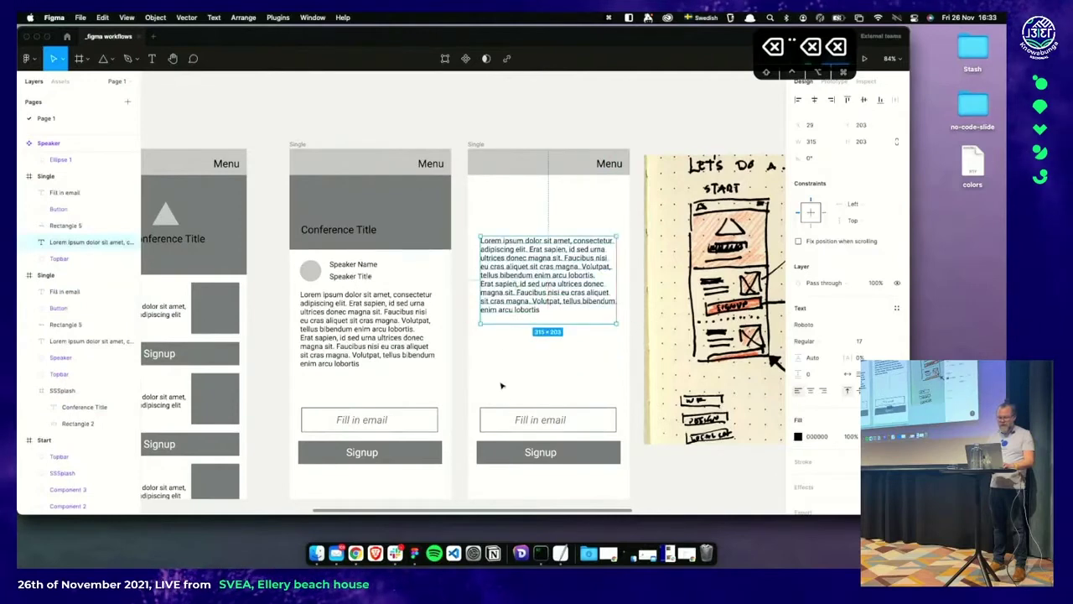
pyautogui.click(513, 422)
pyautogui.keyDown('shift'); pyautogui.click(510, 455); pyautogui.keyUp('shift')
pyautogui.press('BackSpace')
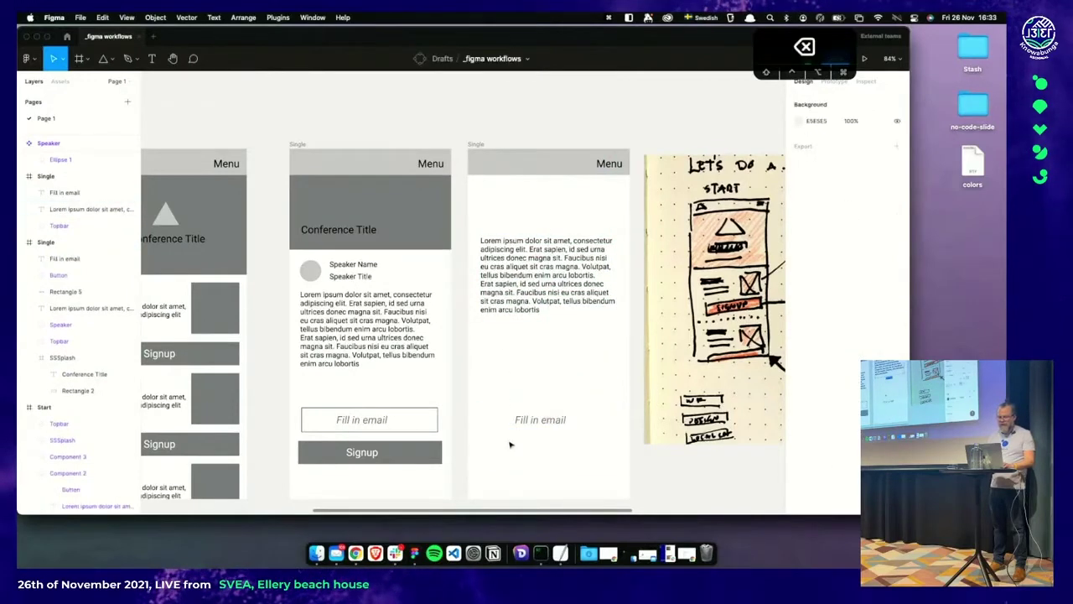
pyautogui.click(521, 306)
pyautogui.press('BackSpace')
pyautogui.click(539, 422)
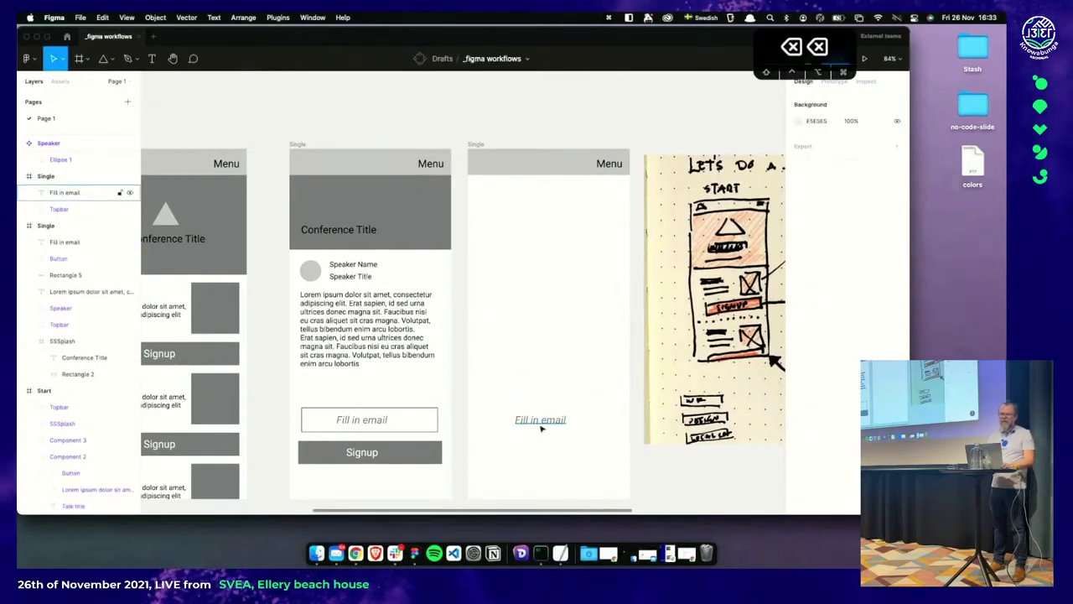
pyautogui.press('BackSpace')
# Add a one-line heading "Thanks for signing up" below the emptied frame's top bar, using a copy of the Conference Title text
pyautogui.click(352, 231)
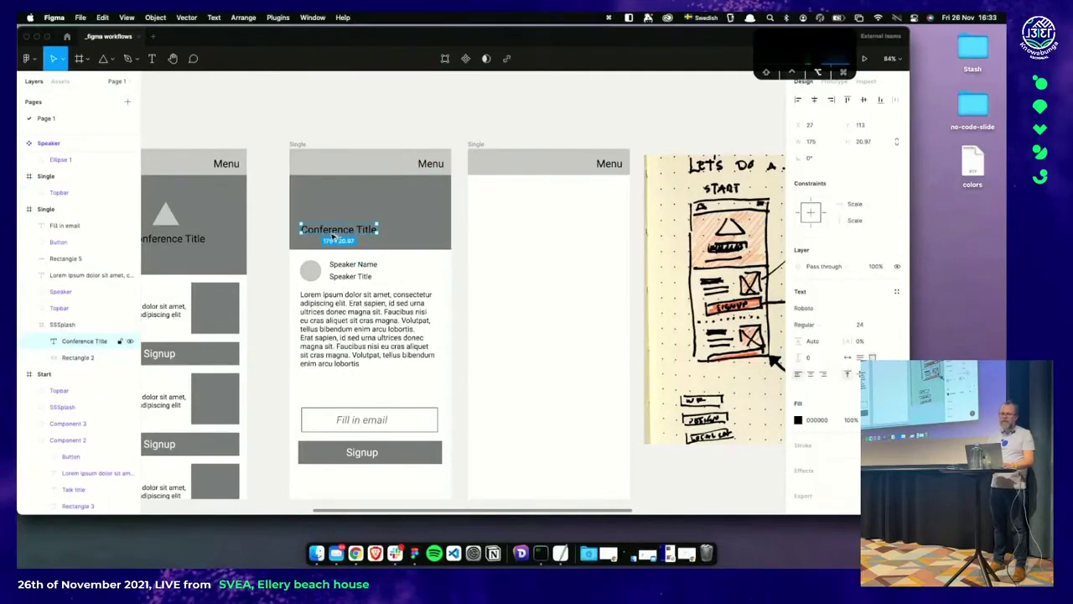
pyautogui.moveTo(352, 226); pyautogui.dragTo(544, 219)
pyautogui.doubleClick(532, 217)
pyautogui.write('Than')
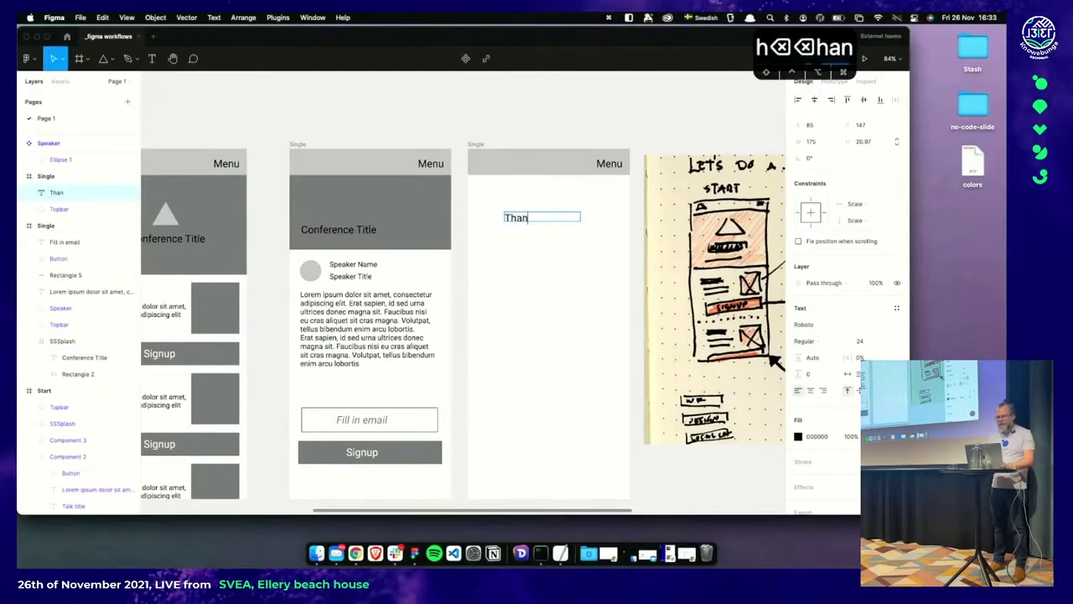
pyautogui.write('ks for ssign')
pyautogui.press('BackSpace')
pyautogui.write('u')
pyautogui.press('BackSpace')
pyautogui.write('ing iup')
pyautogui.press('BackSpace')
pyautogui.press('BackSpace')
pyautogui.press('BackSpace')
pyautogui.press('Escape')
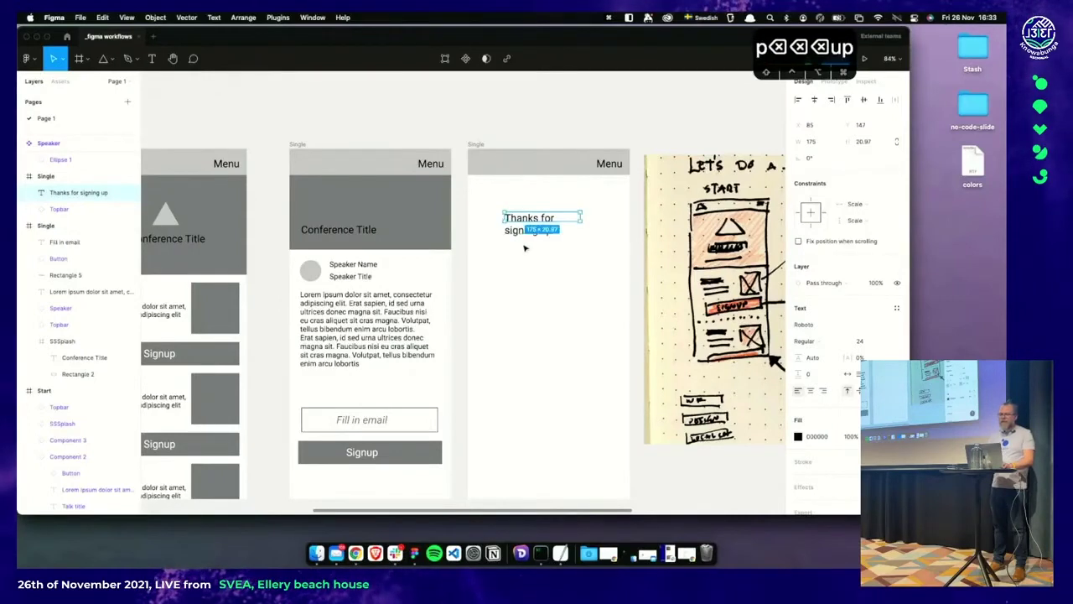
pyautogui.moveTo(501, 217); pyautogui.dragTo(538, 224)
pyautogui.click(537, 257)
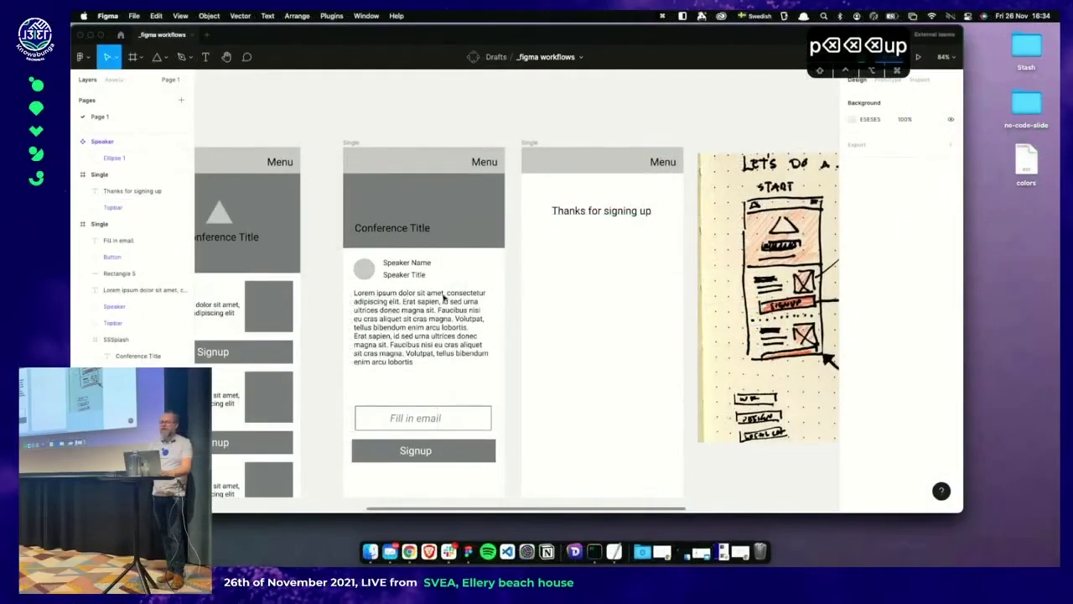
# Copy the lorem ipsum paragraph from the Single frame to beneath the "Thanks for signing up" heading and select all of its text
pyautogui.moveTo(413, 308); pyautogui.dragTo(574, 248)
pyautogui.doubleClick(570, 241)
pyautogui.click(570, 241)
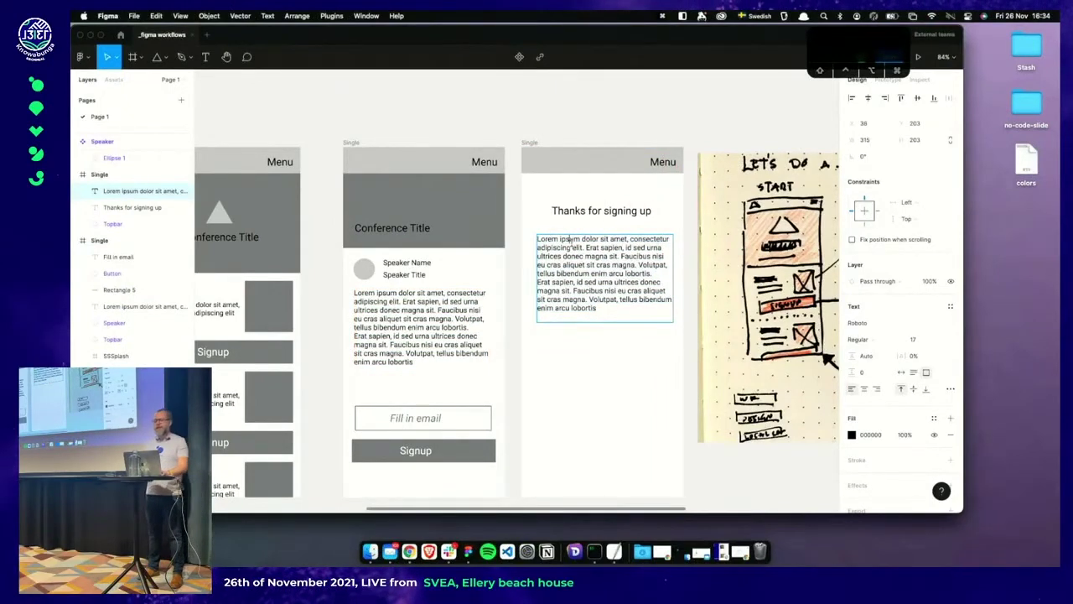
pyautogui.tripleClick(571, 241)
pyautogui.moveTo(570, 241); pyautogui.dragTo(569, 309)
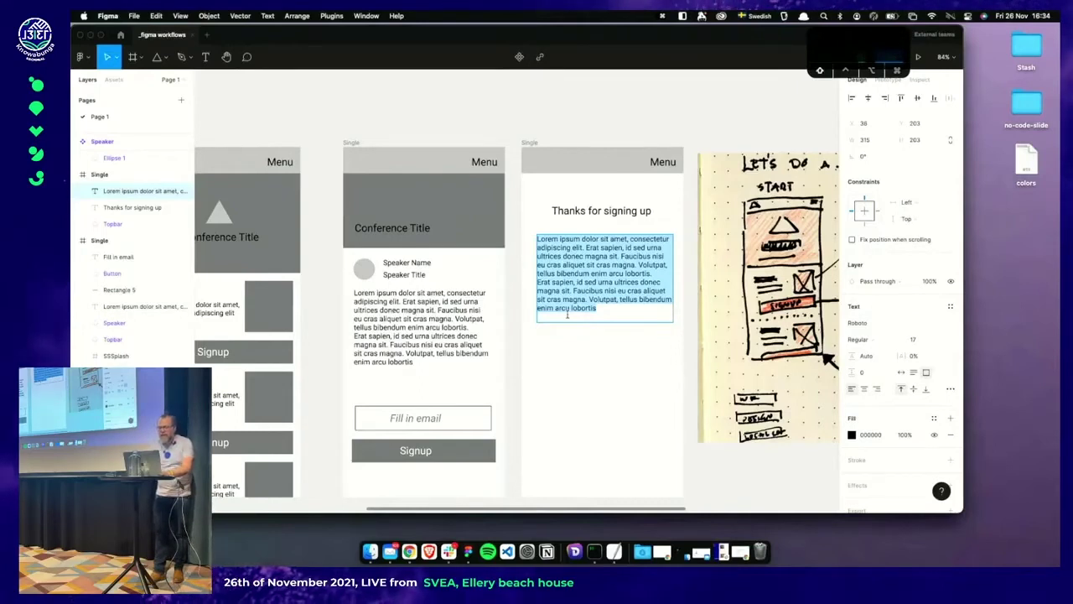
# Replace the copied paragraph with "Please check your inbox!" and centre-align the text
pyautogui.write('Ppleass')
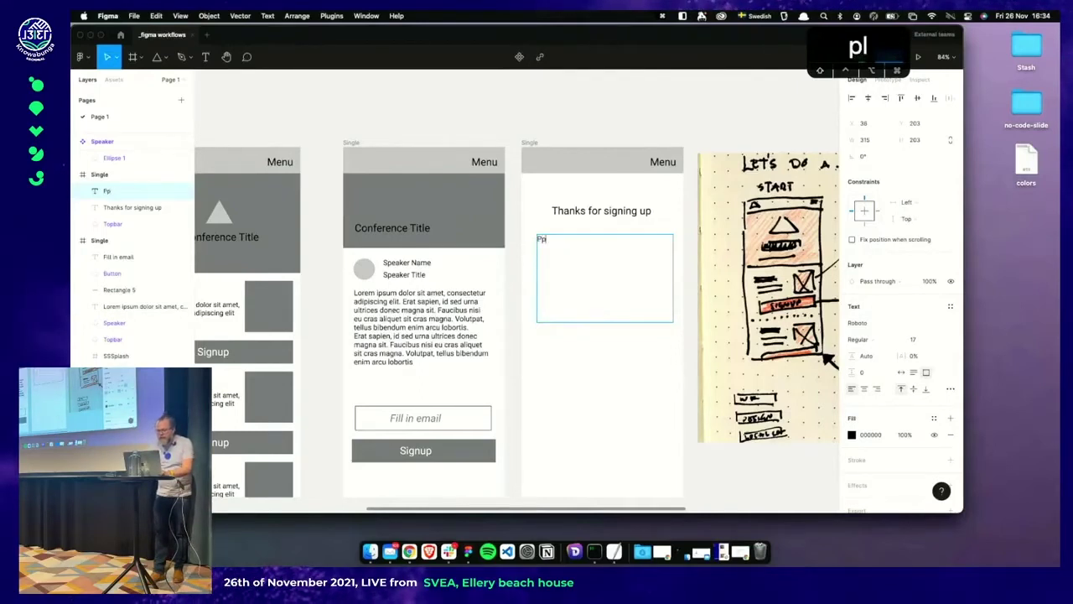
pyautogui.press('BackSpace')
pyautogui.press('BackSpace')
pyautogui.press('BackSpace')
pyautogui.press('BackSpace')
pyautogui.press('BackSpace')
pyautogui.press('BackSpace')
pyautogui.write('lease chec')
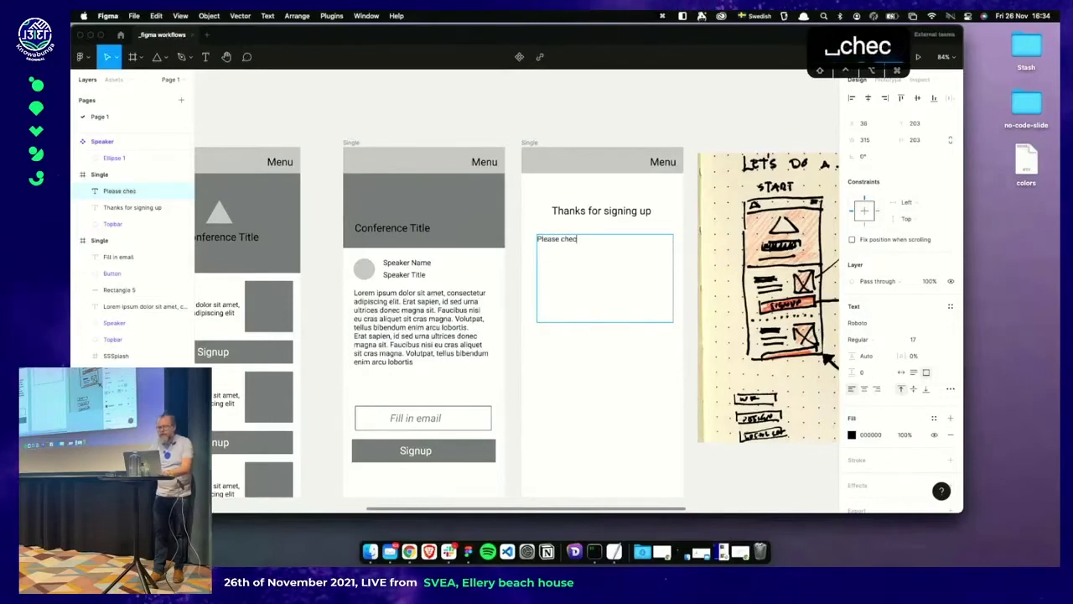
pyautogui.write('k your ema')
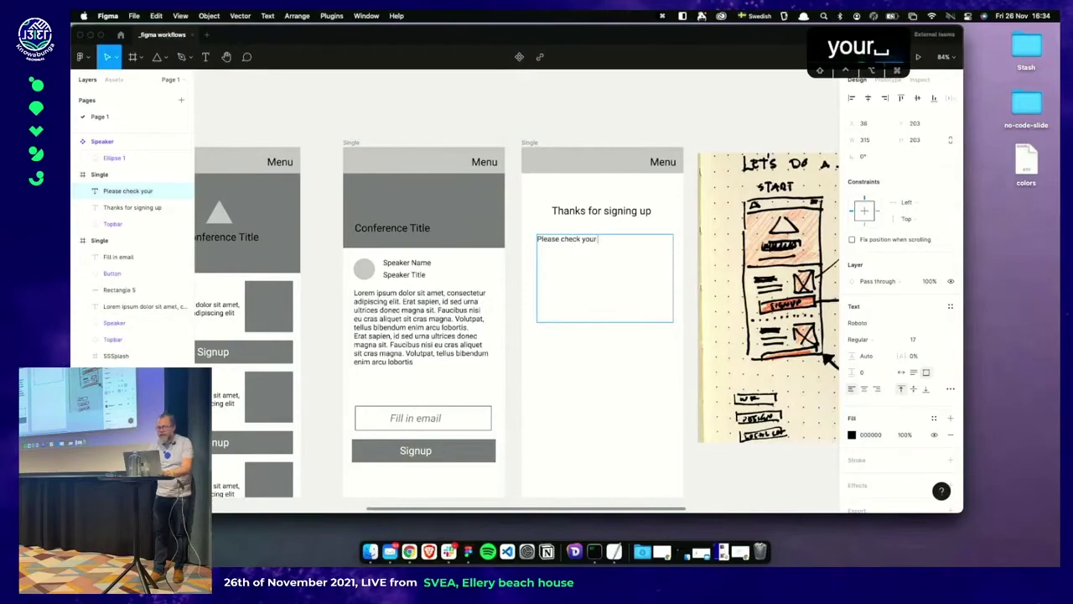
pyautogui.press('BackSpace')
pyautogui.press('BackSpace')
pyautogui.press('BackSpace')
pyautogui.write('inbox!')
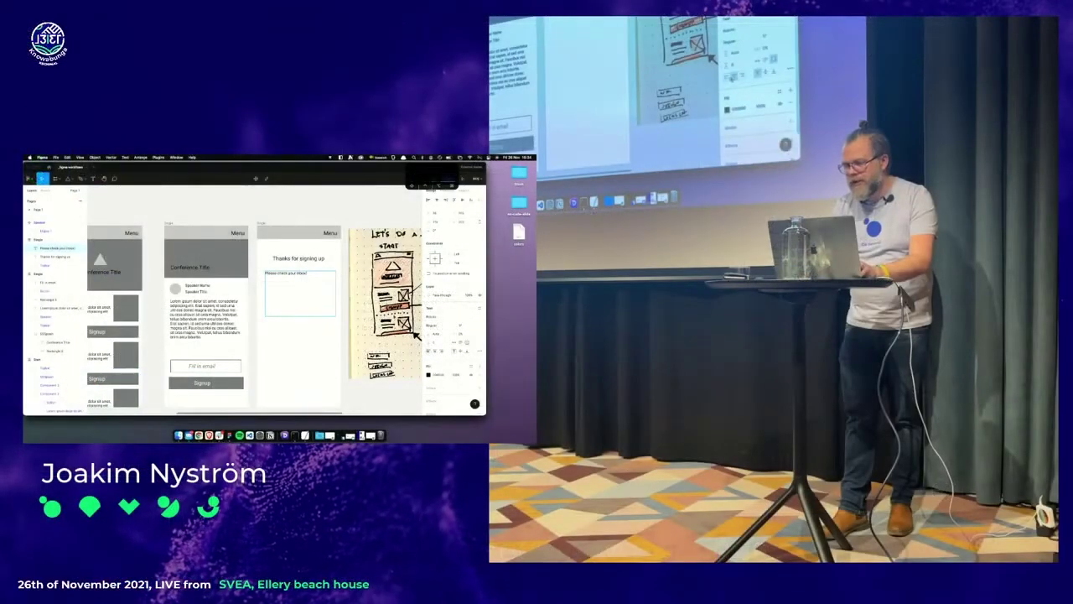
pyautogui.press('Escape')
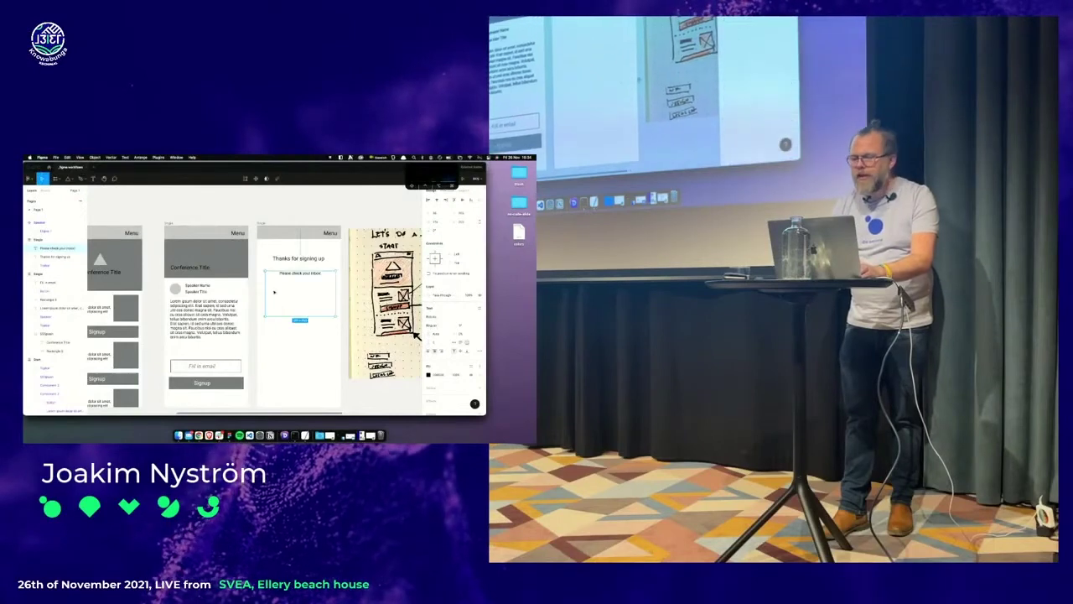
pyautogui.hscroll(5, 287, 382)
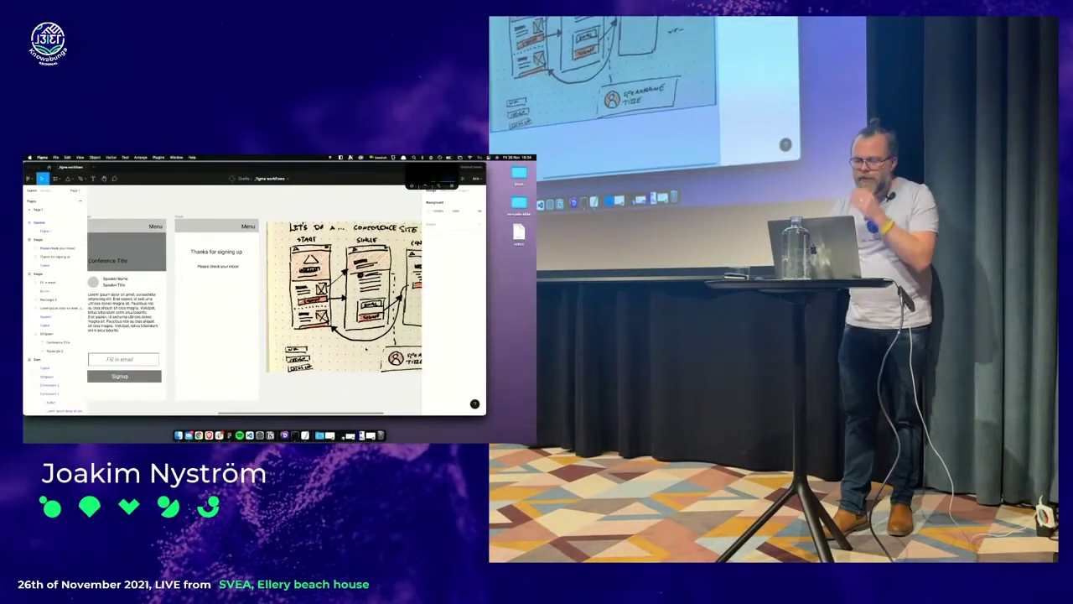
pyautogui.hscroll(-5, 287, 294)
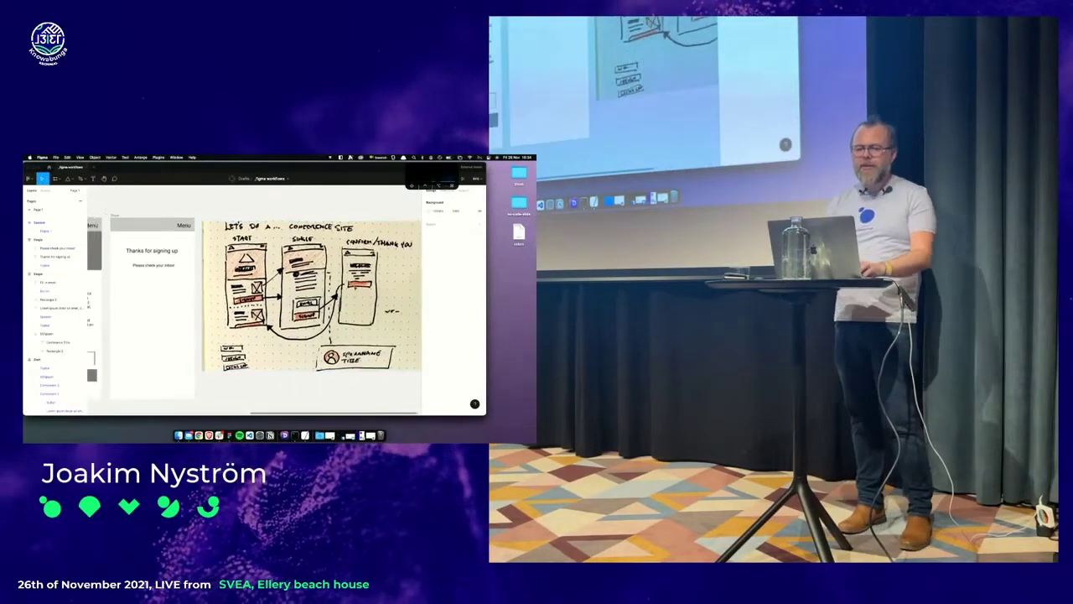
# Copy the Single frame's Signup button to beneath "Please check your inbox!" and relabel the copy "Back to talk"
pyautogui.click(166, 359)
pyautogui.moveTo(273, 278); pyautogui.dragTo(262, 265)
pyautogui.doubleClick(256, 265)
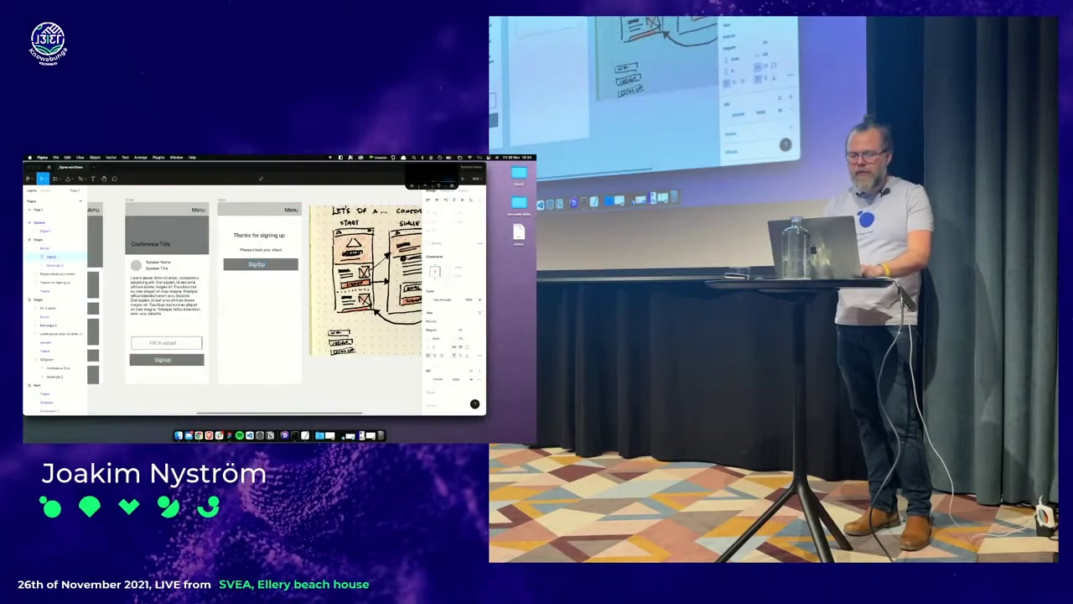
pyautogui.write('Back to talk')
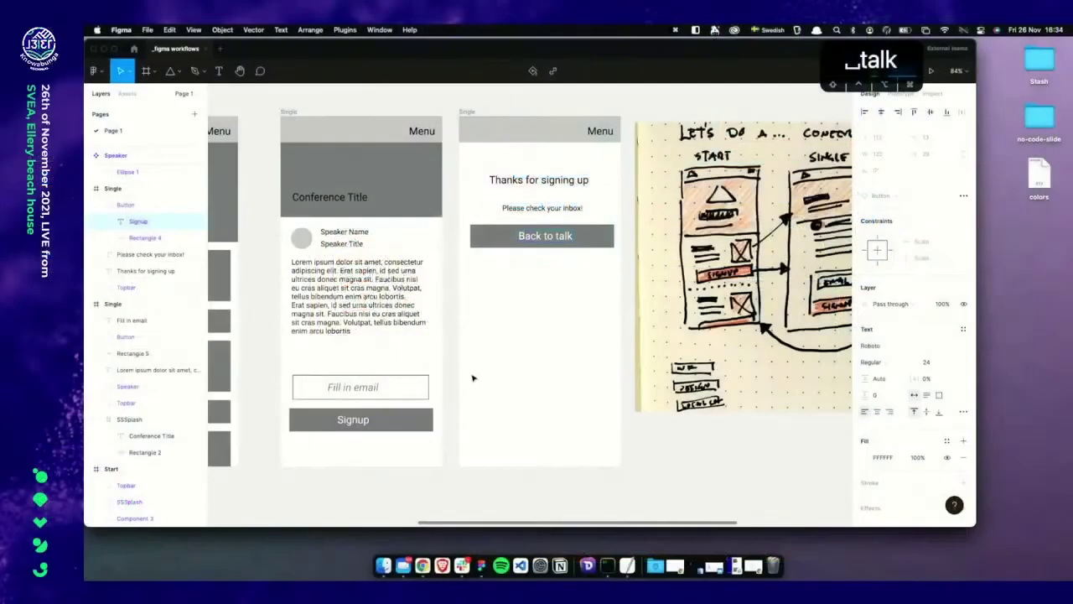
# Set the horizontal constraint of the Signup label in the main Button component to Center
pyautogui.hscroll(-5, 513, 258)
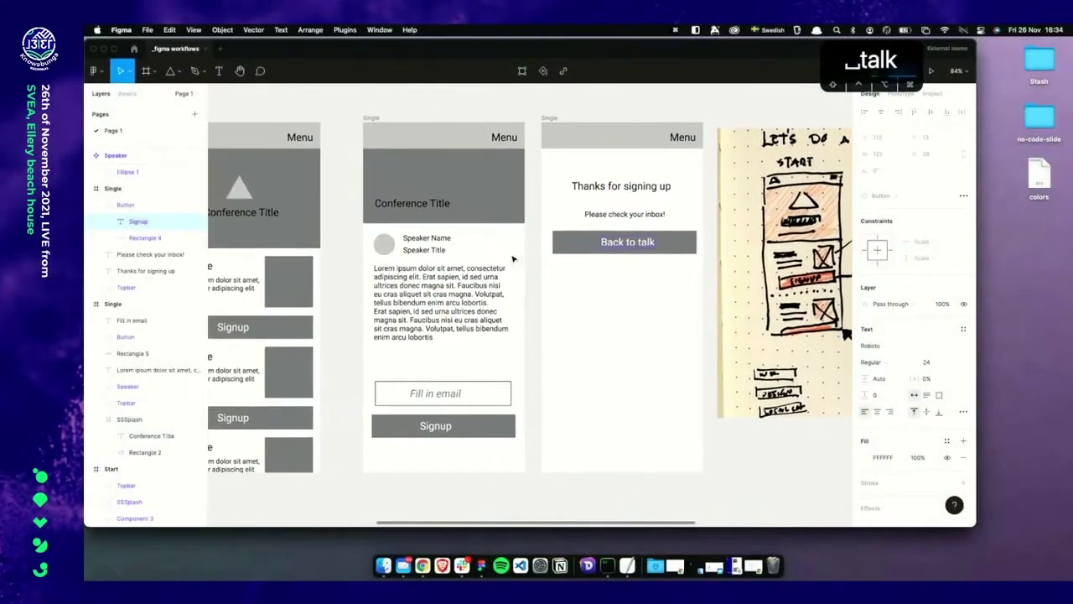
pyautogui.hscroll(-15, 514, 258)
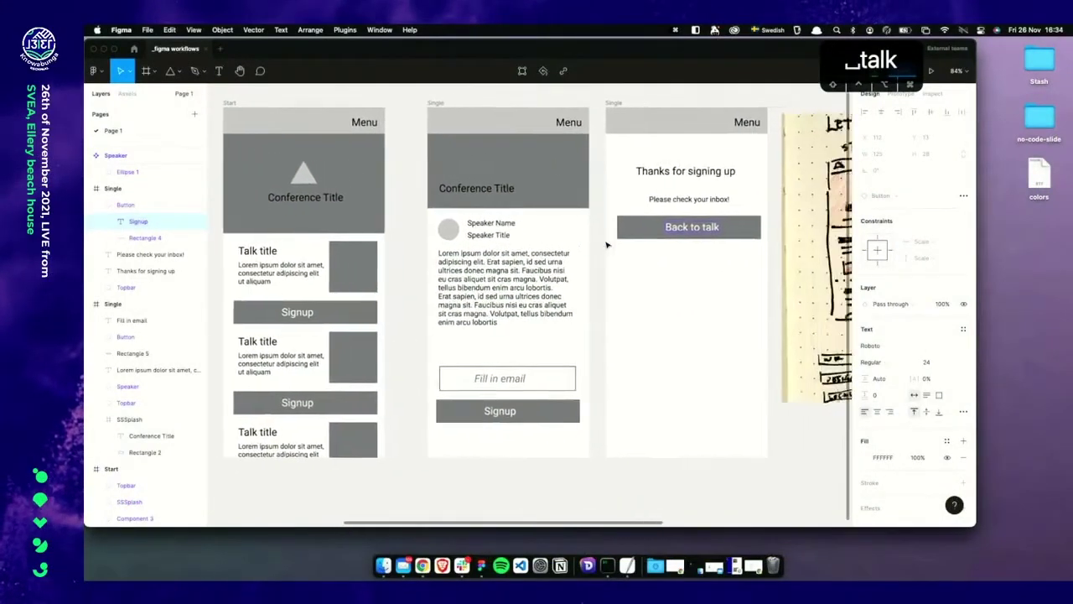
pyautogui.scroll(-2, 607, 244)
pyautogui.doubleClick(369, 340)
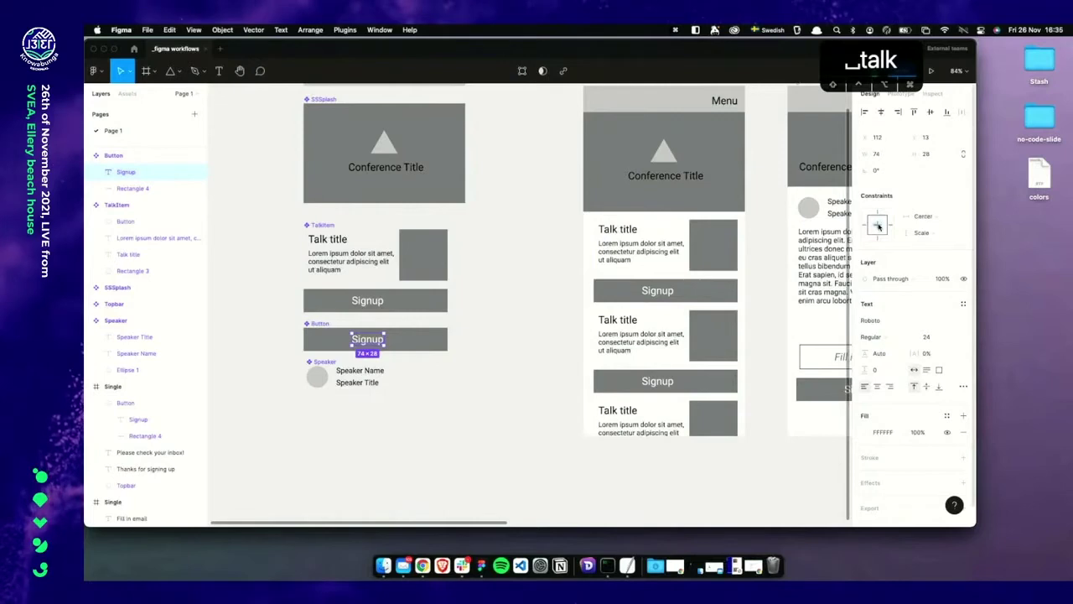
# Rename the thank-you frame from Single to "Confirmation"
pyautogui.hscroll(10, 801, 304)
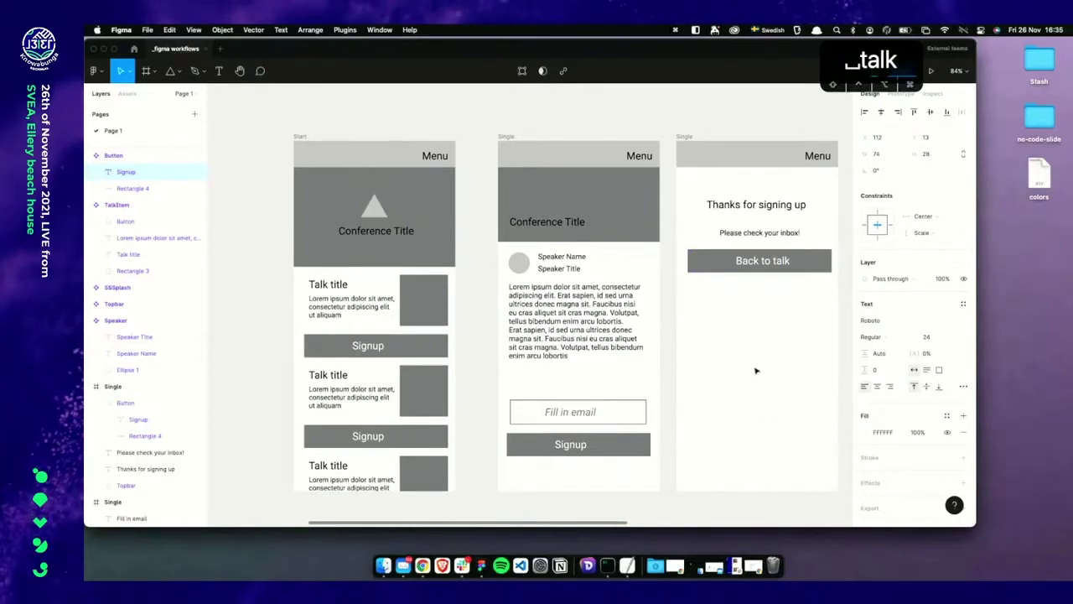
pyautogui.click(685, 135)
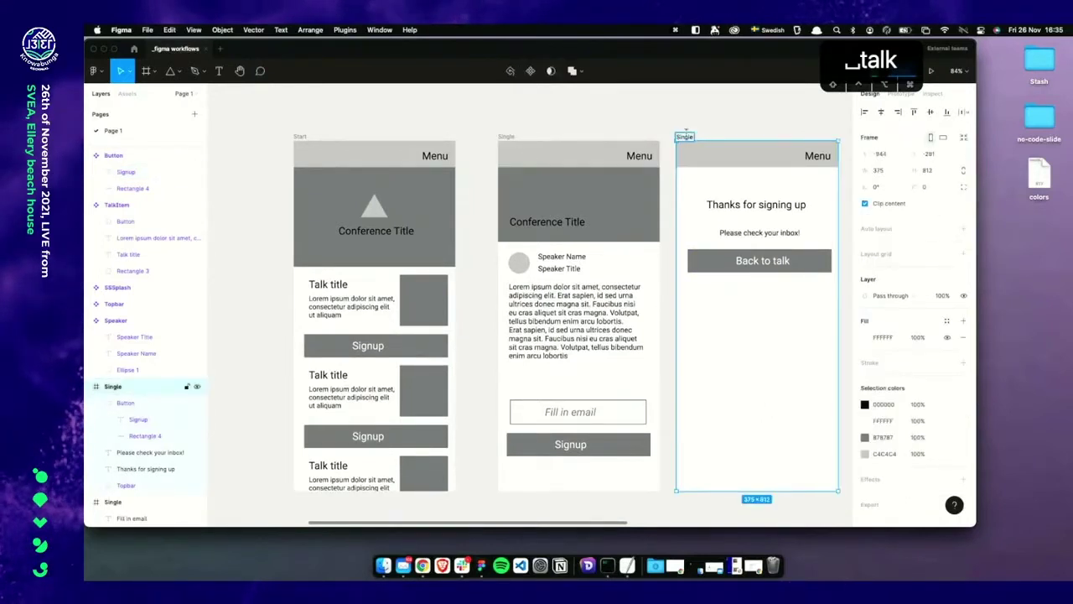
pyautogui.write('Confirmation')
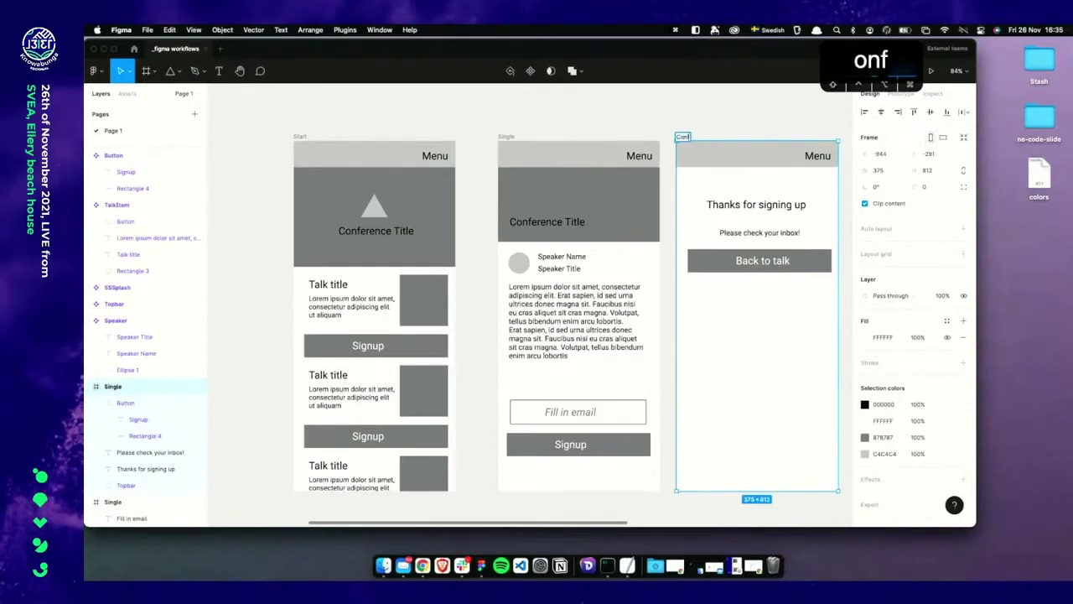
pyautogui.click(608, 106)
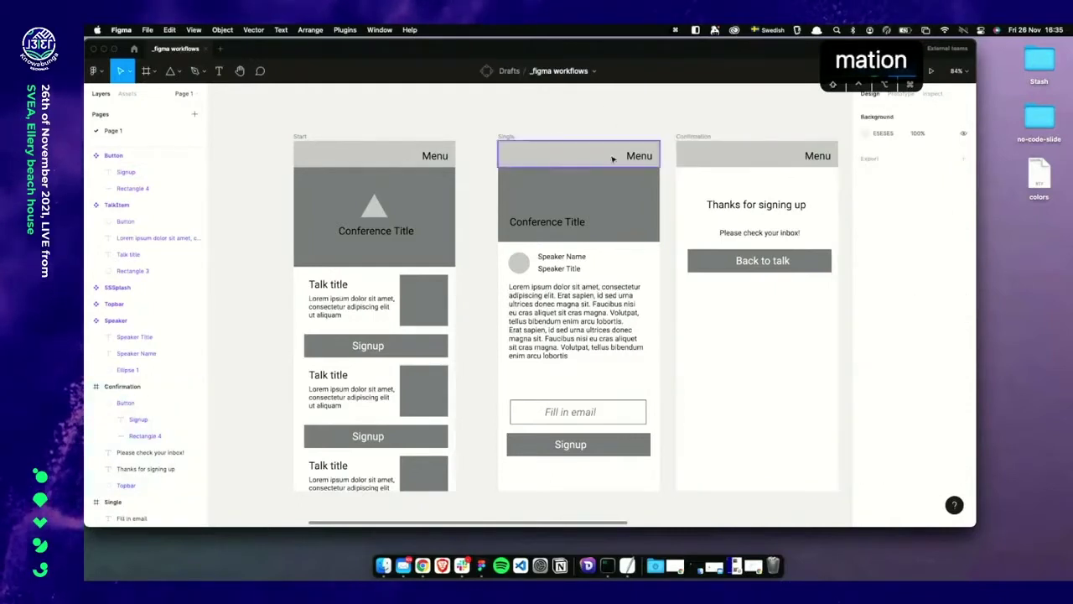
# Shift the Single frame slightly towards Start to even out the frame gaps, and enlarge the application window
pyautogui.hscroll(2, 612, 151)
pyautogui.moveTo(479, 131); pyautogui.dragTo(469, 132)
pyautogui.moveTo(895, 74); pyautogui.dragTo(1050, 220)
pyautogui.moveTo(975, 523); pyautogui.dragTo(1043, 552)
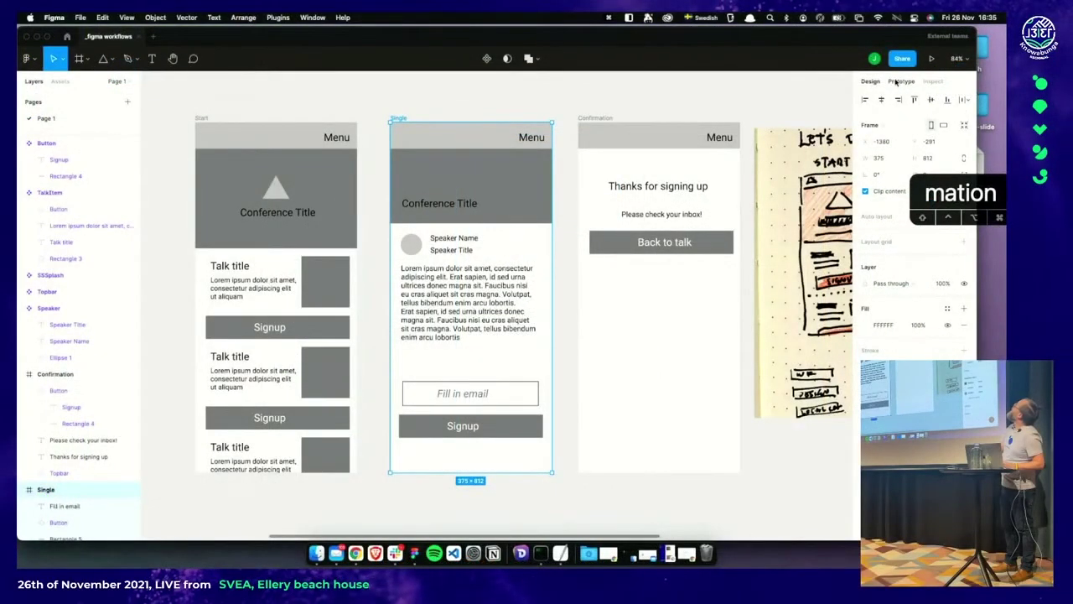
# In prototype mode, connect the first talk item's Signup button on Start to the Single frame with an On tap, Navigate to interaction
pyautogui.click(899, 81)
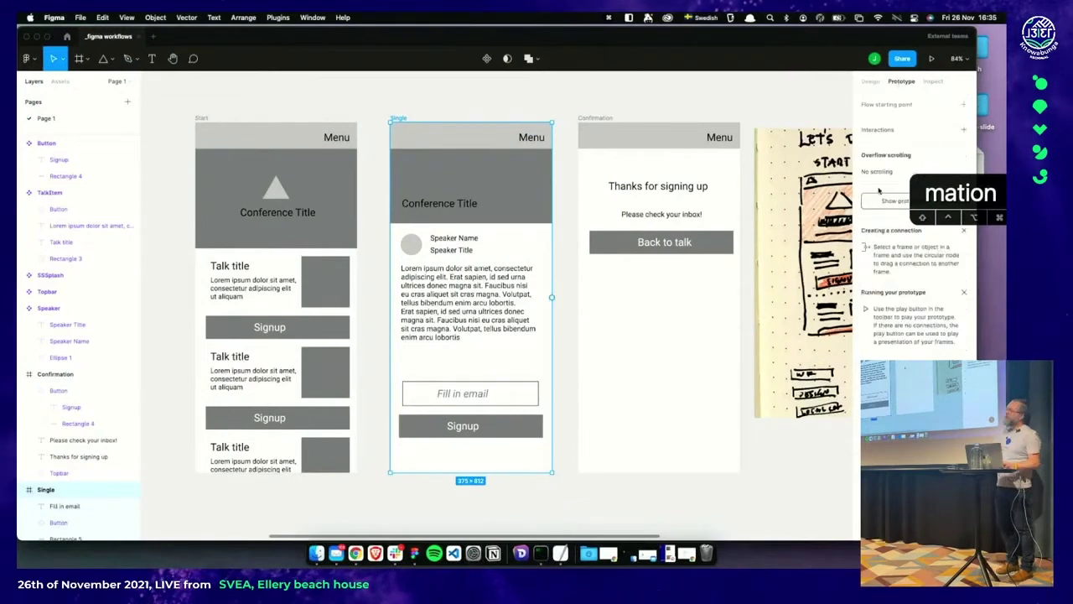
pyautogui.hscroll(-4, 621, 305)
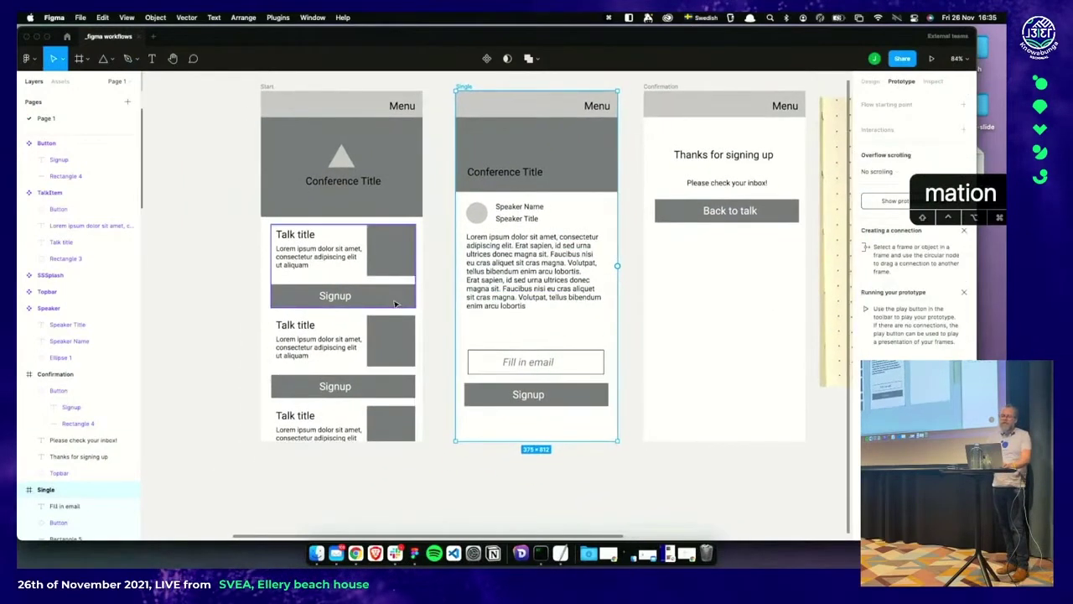
pyautogui.click(394, 304)
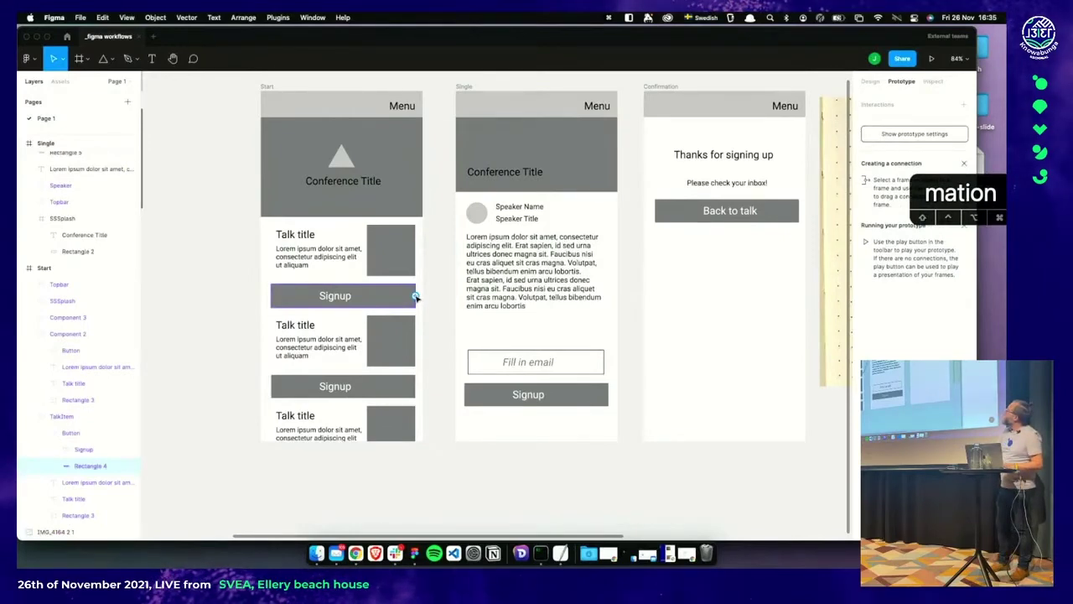
pyautogui.moveTo(437, 248); pyautogui.dragTo(473, 220)
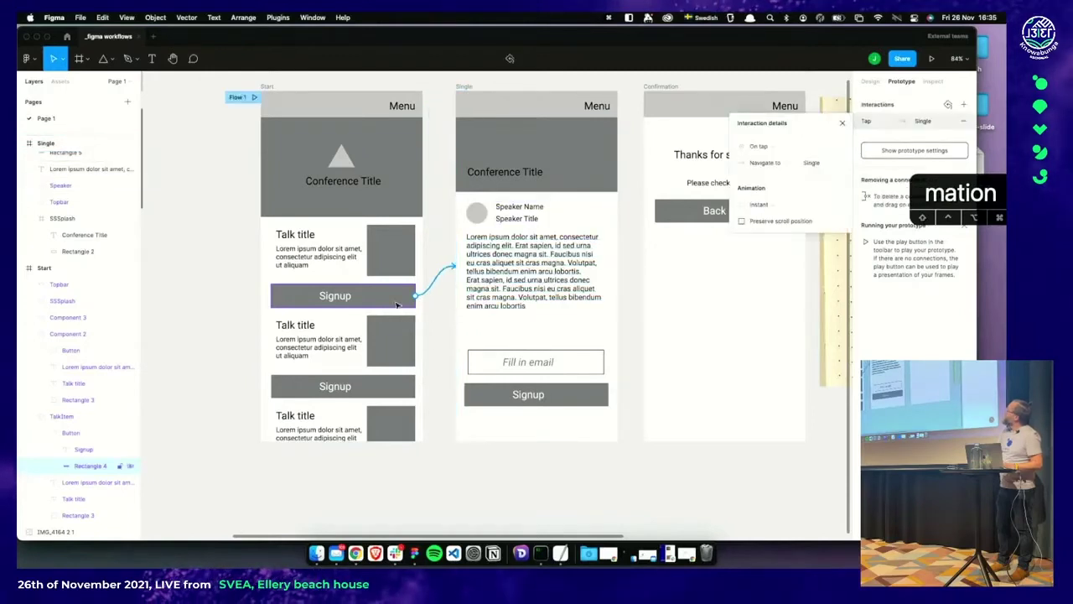
pyautogui.click(759, 147)
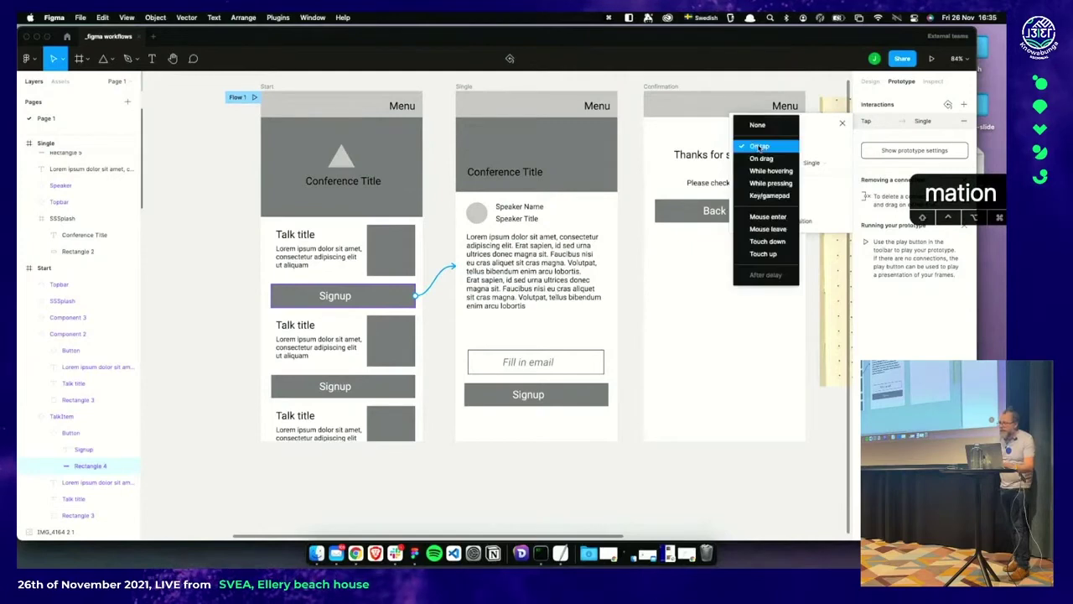
pyautogui.click(811, 140)
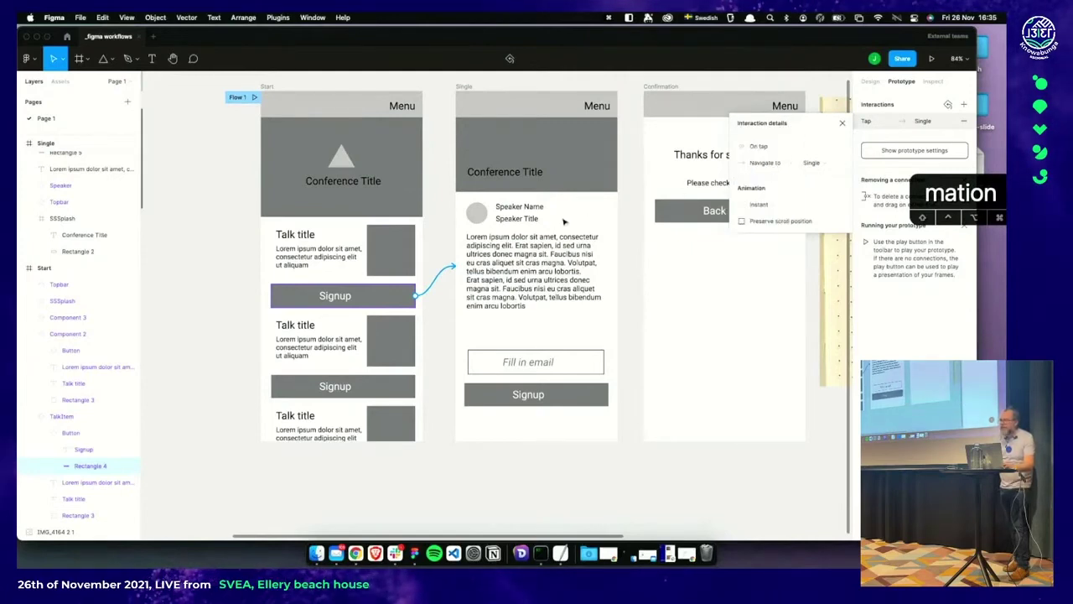
# Connect the Single frame's Signup button to the Confirmation frame, and the "Back to talk" button to the Start frame
pyautogui.click(542, 391)
pyautogui.moveTo(610, 395); pyautogui.dragTo(665, 238)
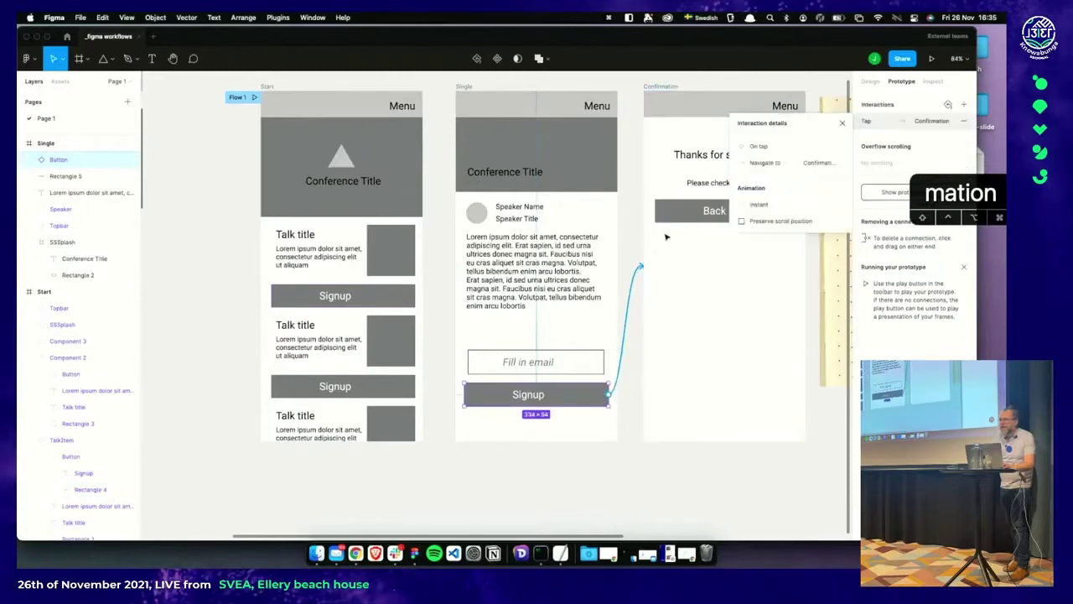
pyautogui.click(721, 220)
pyautogui.click(721, 220)
pyautogui.moveTo(801, 211); pyautogui.dragTo(410, 417)
pyautogui.click(575, 488)
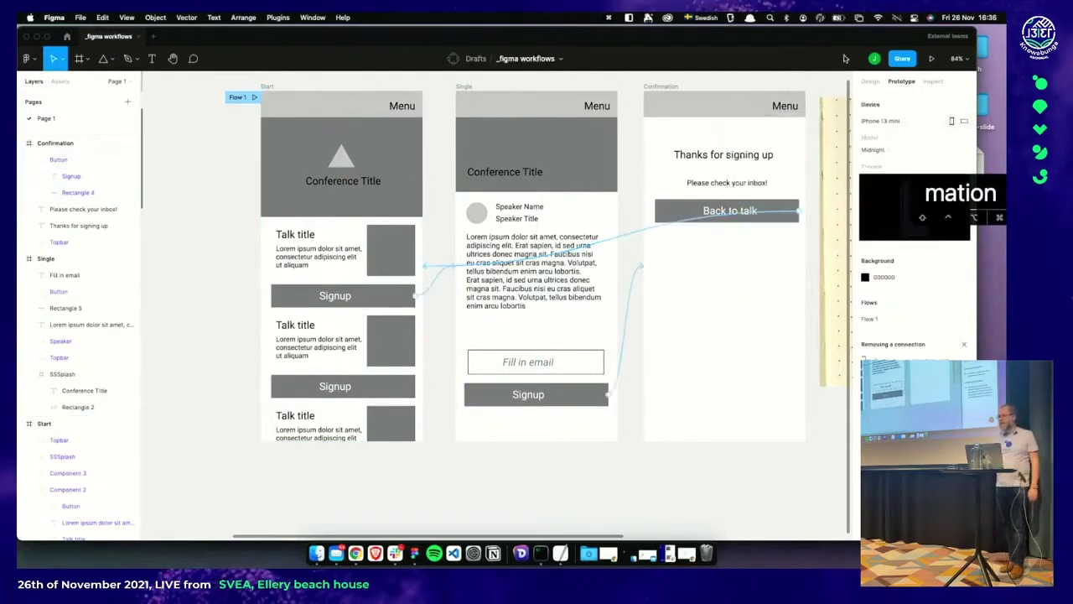
# Run the prototype and test the flow from Start through Single and Confirmation back to Start
pyautogui.click(931, 57)
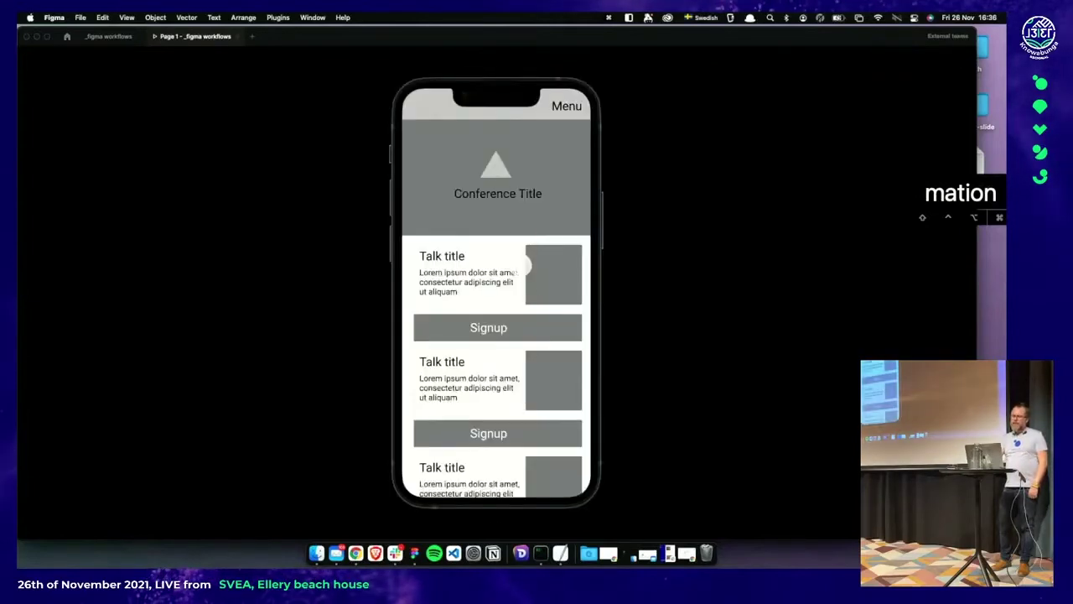
pyautogui.click(527, 317)
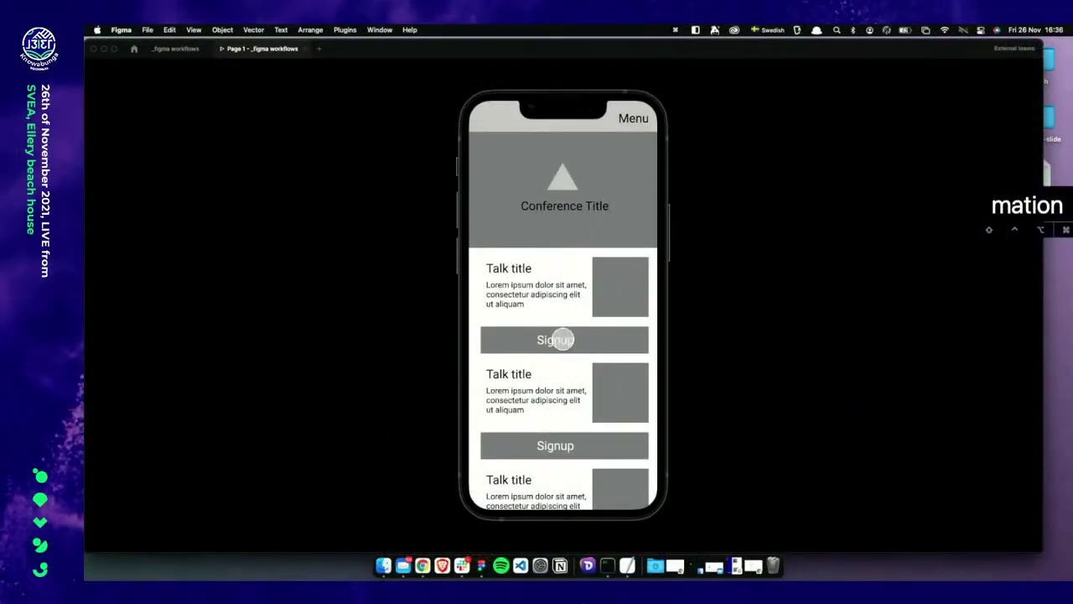
pyautogui.click(555, 340)
pyautogui.click(578, 284)
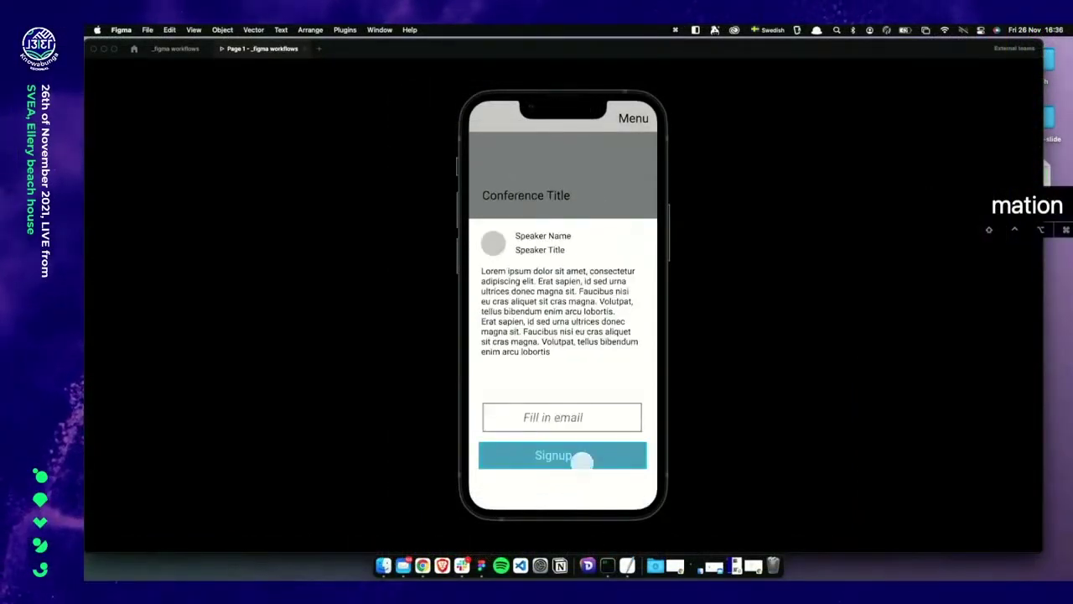
pyautogui.click(579, 460)
pyautogui.click(565, 245)
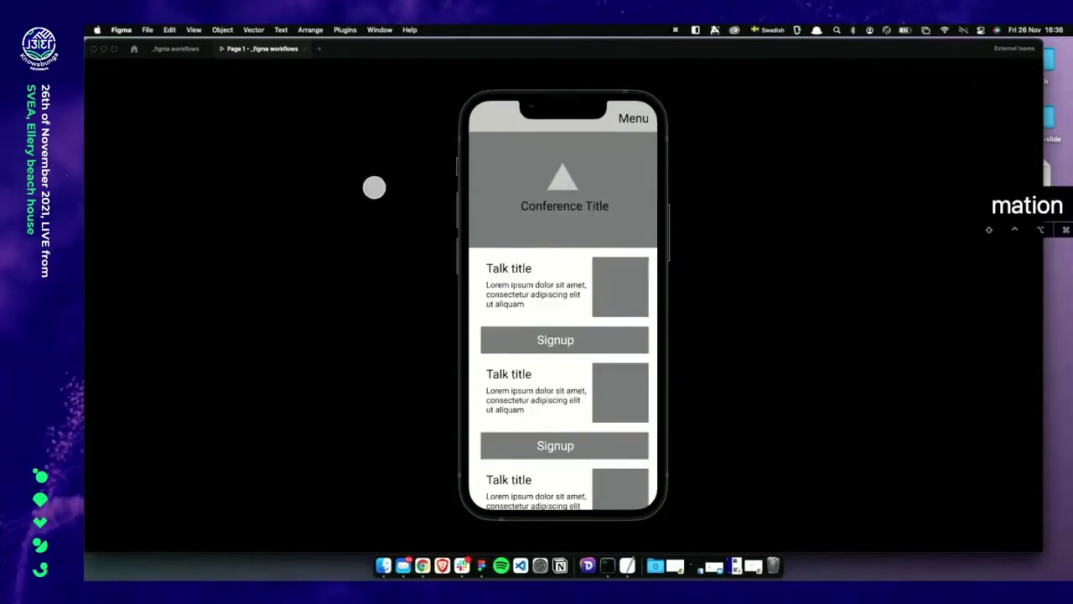
# Open the prototype's sharing options and copy its link
pyautogui.moveTo(186, 72)
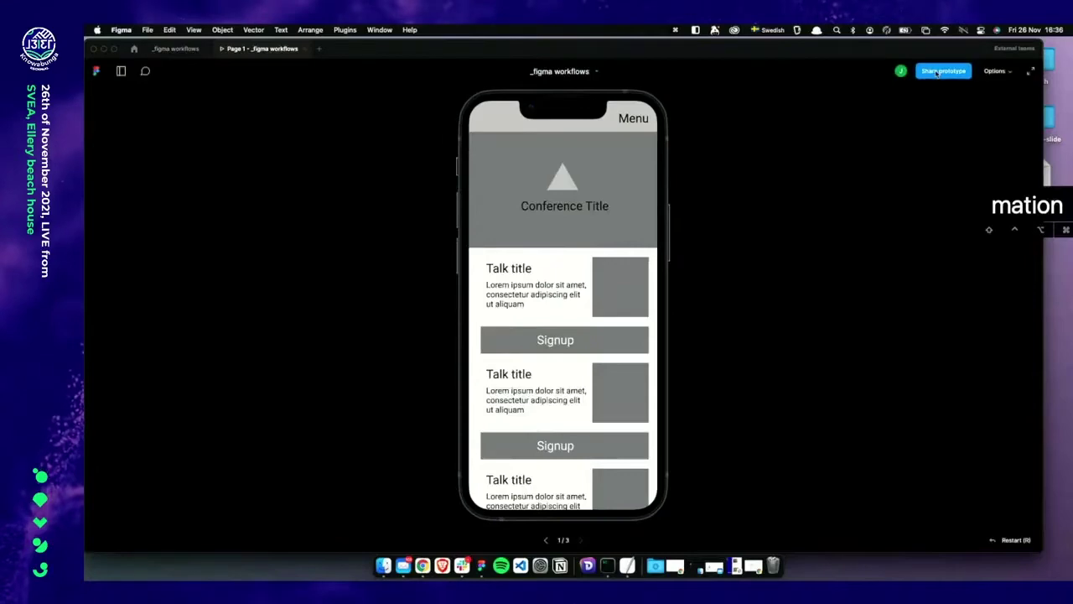
pyautogui.click(937, 73)
pyautogui.click(477, 245)
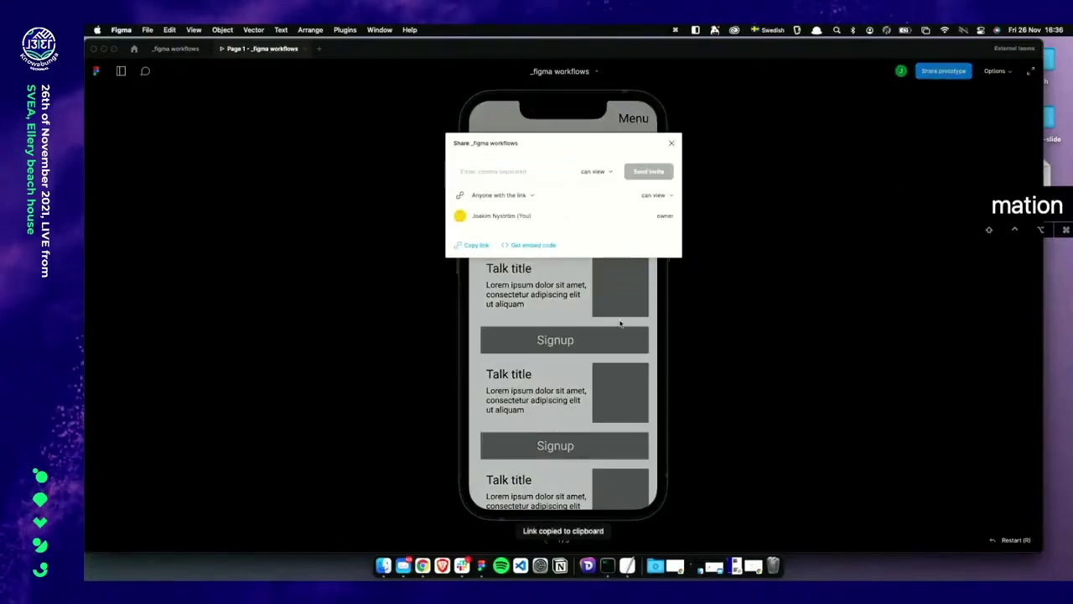
# Switch to Slack and write "FIGMAfeedback please!" as a message in the #regional-stockholm channel
pyautogui.click(467, 566)
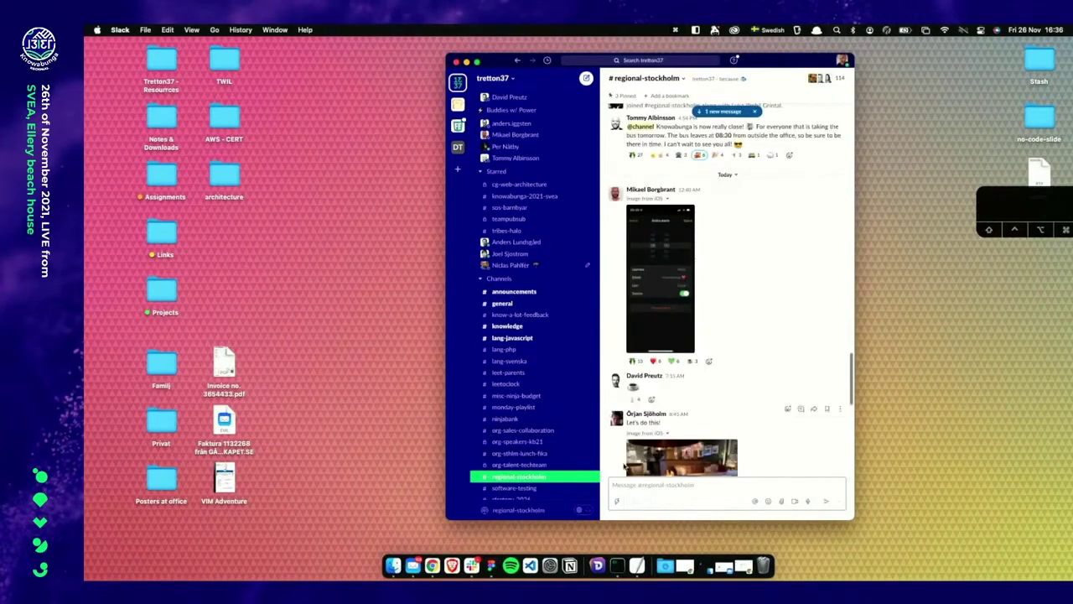
pyautogui.write('FG')
pyautogui.write('IMA')
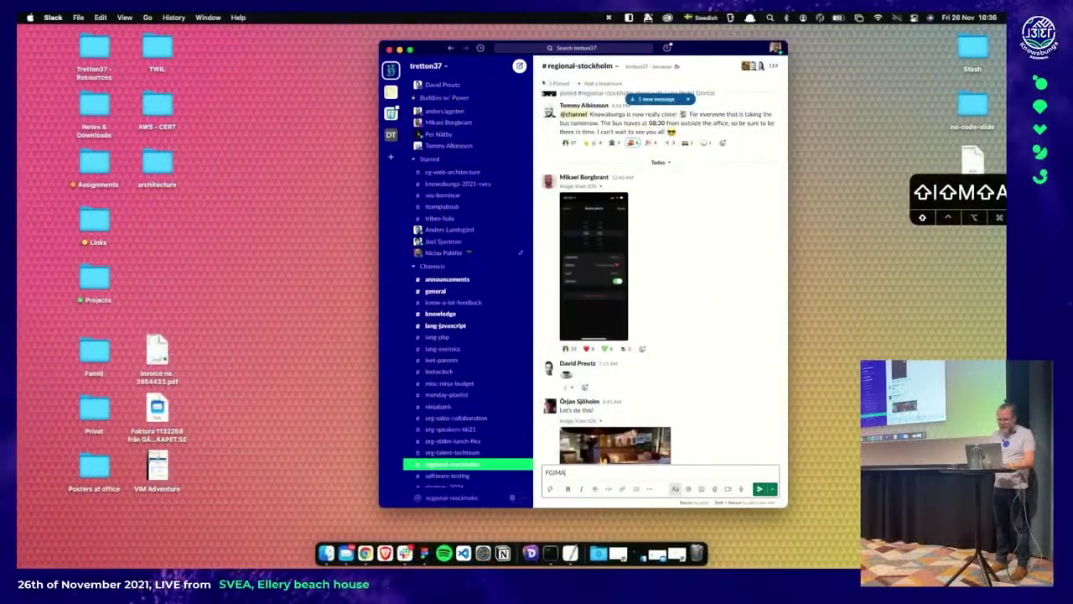
pyautogui.press('BackSpace')
pyautogui.press('BackSpace')
pyautogui.press('BackSpace')
pyautogui.press('BackSpace')
pyautogui.press('BackSpace')
pyautogui.write('FIGMA fee')
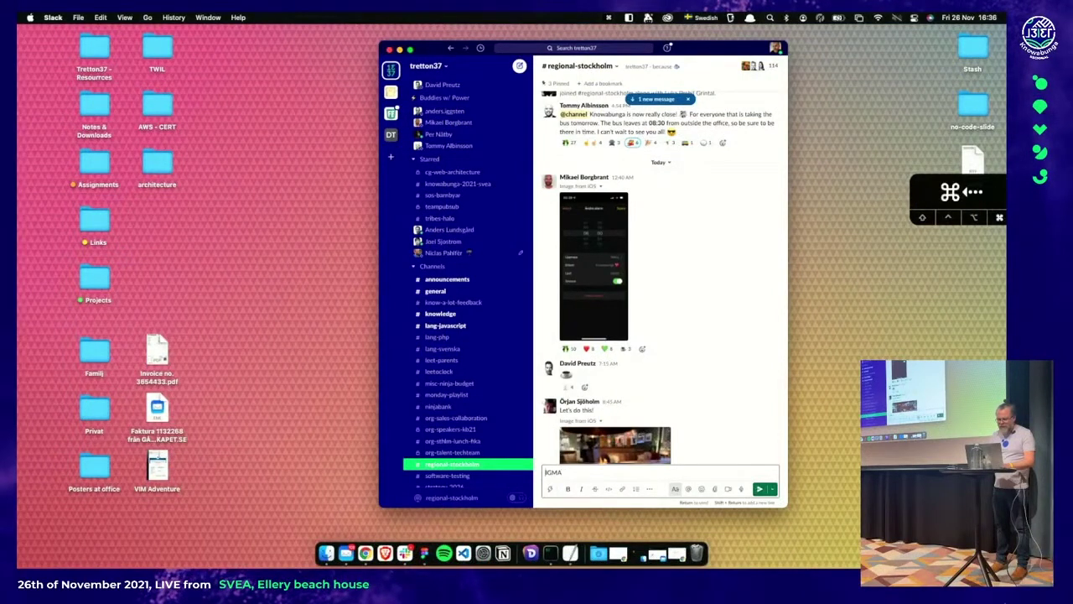
pyautogui.write('d')
pyautogui.press('BackSpace')
pyautogui.write('feedback please!')
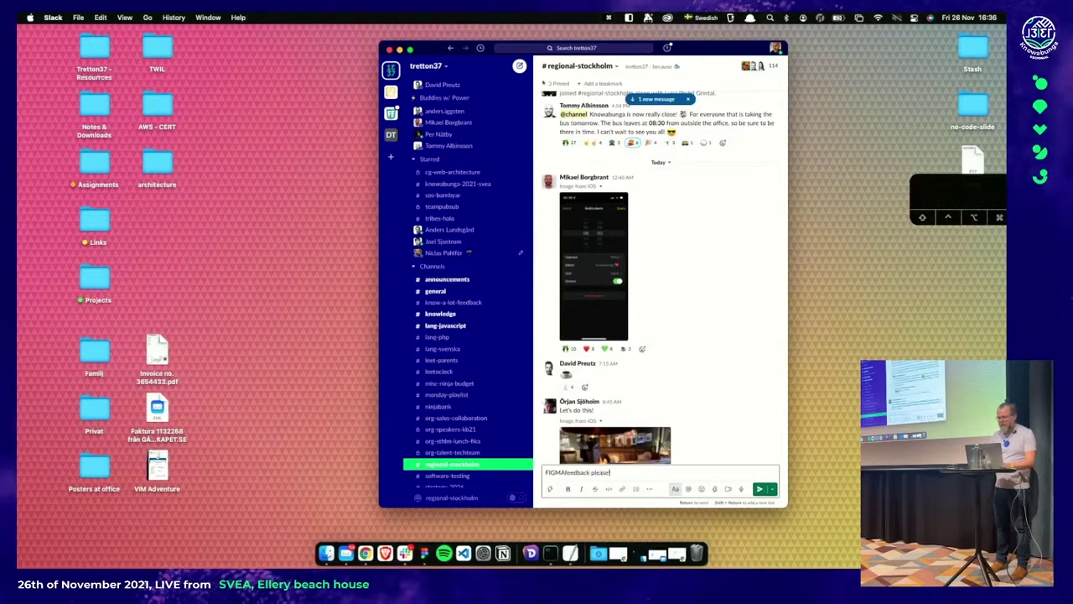
# Add the copied prototype link on a new line of the message and send it
pyautogui.hotkey('shift', 'Return')
pyautogui.press('super+v')
pyautogui.press('Return')
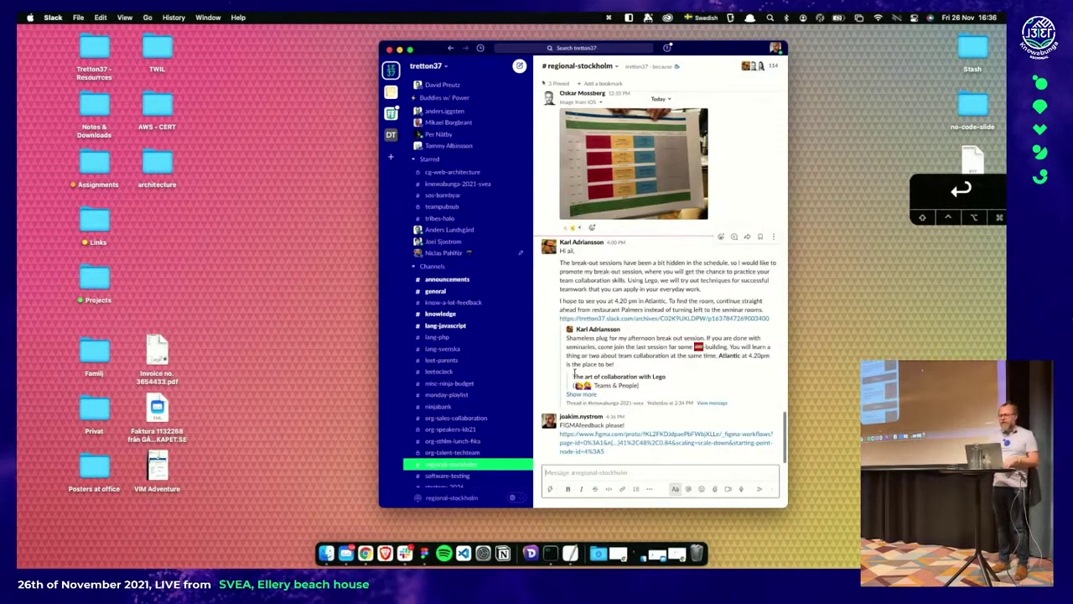
# Switch back to the Figma prototype, close the share dialog and turn on commenting
pyautogui.hotkey('ctrl', 'Right')
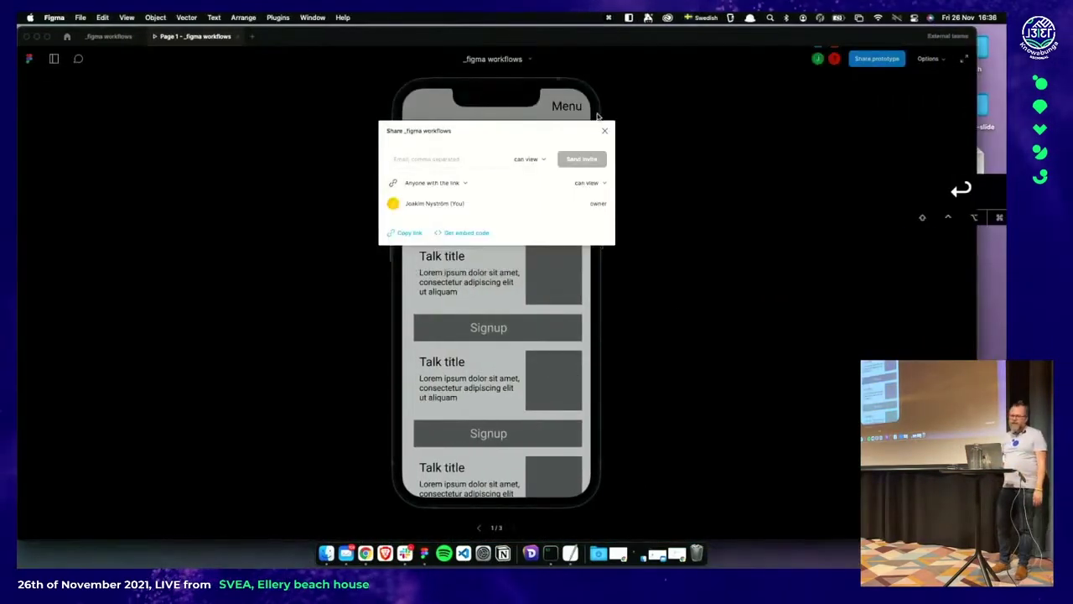
pyautogui.click(618, 144)
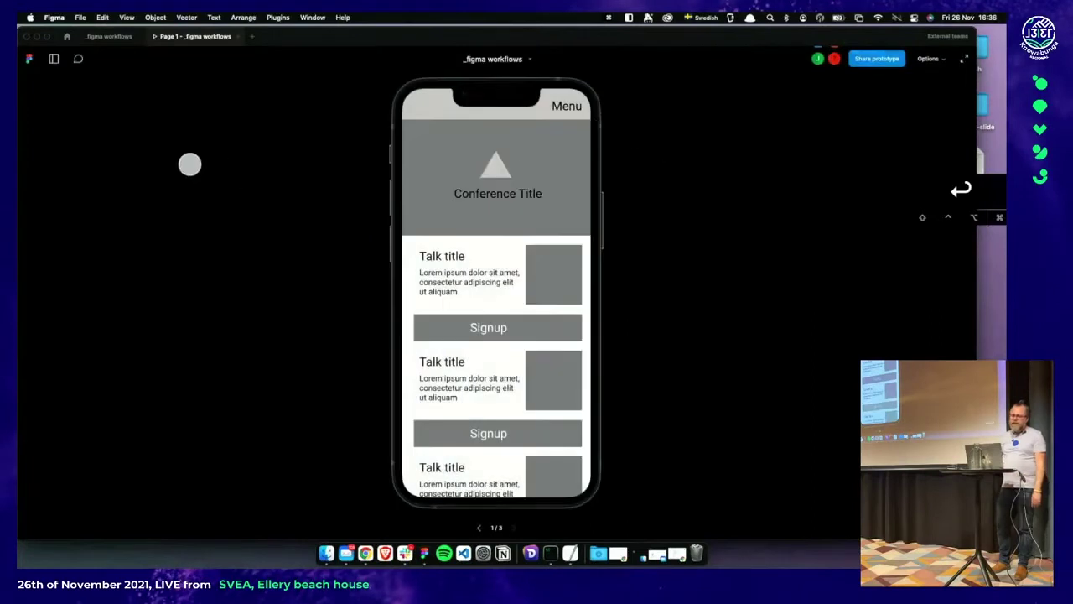
pyautogui.click(79, 60)
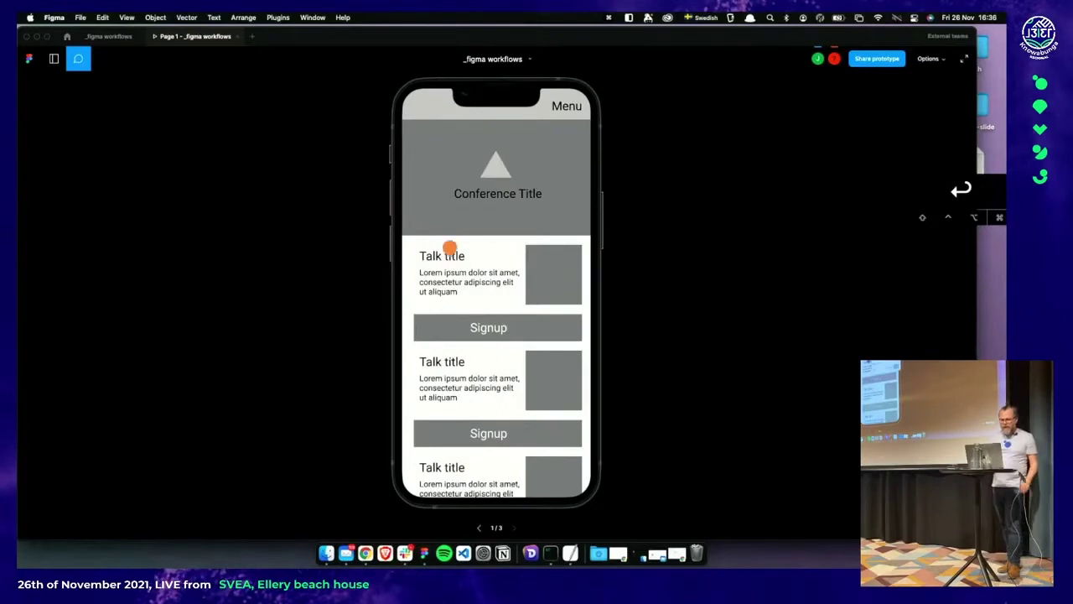
# Post the comment "I dont see a starting time. :(" on the first talk title of the prototype's Start page
pyautogui.click(450, 249)
pyautogui.write('I dont ')
pyautogui.write('ssee')
pyautogui.press('BackSpace')
pyautogui.press('BackSpace')
pyautogui.press('BackSpace')
pyautogui.write('ee a')
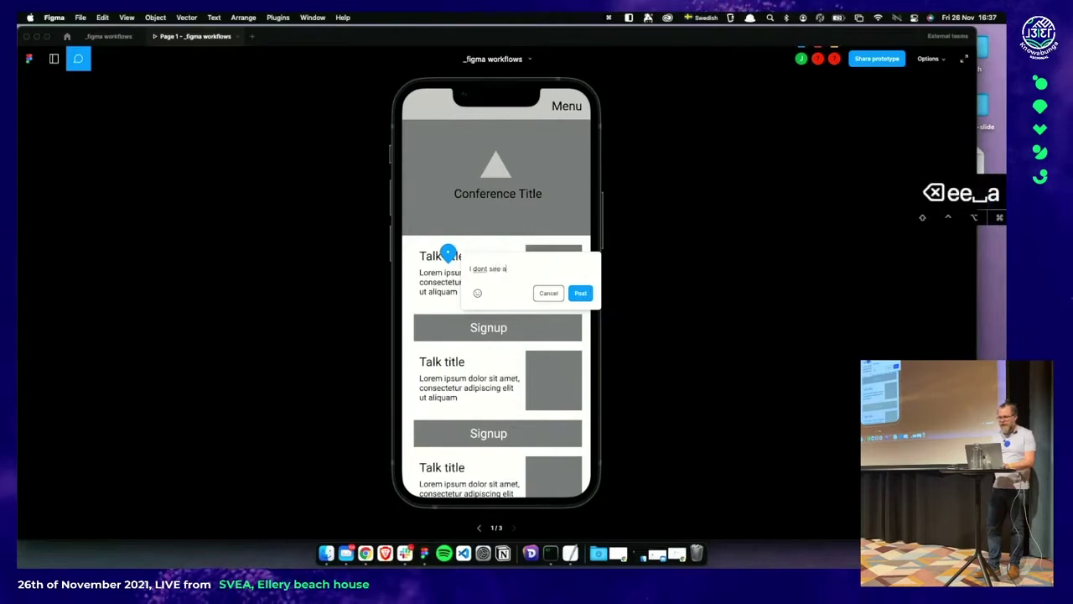
pyautogui.write(' starting tim')
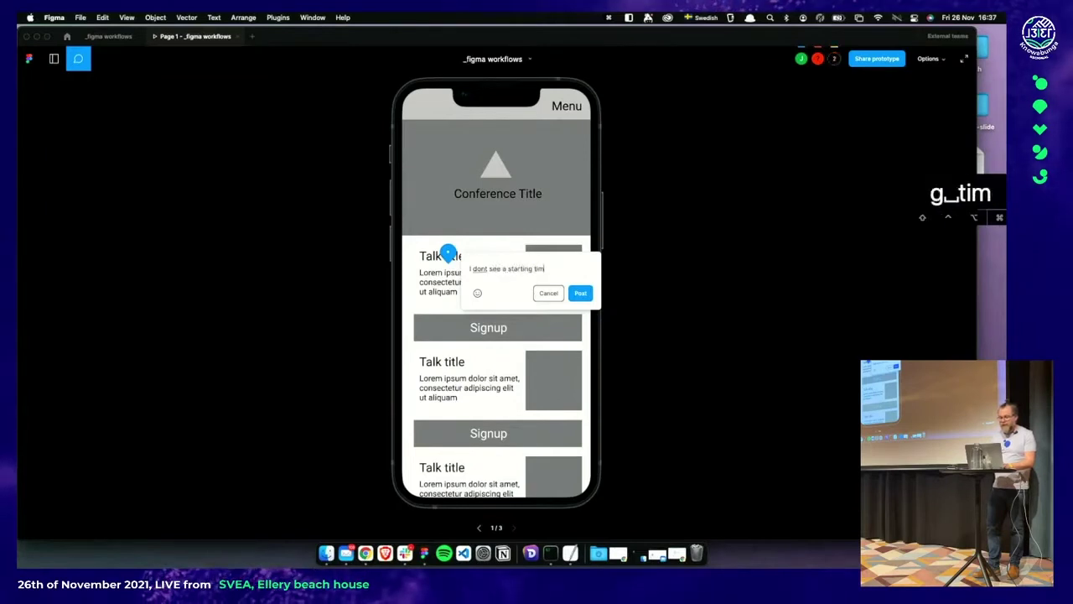
pyautogui.write('e')
pyautogui.write('. :(')
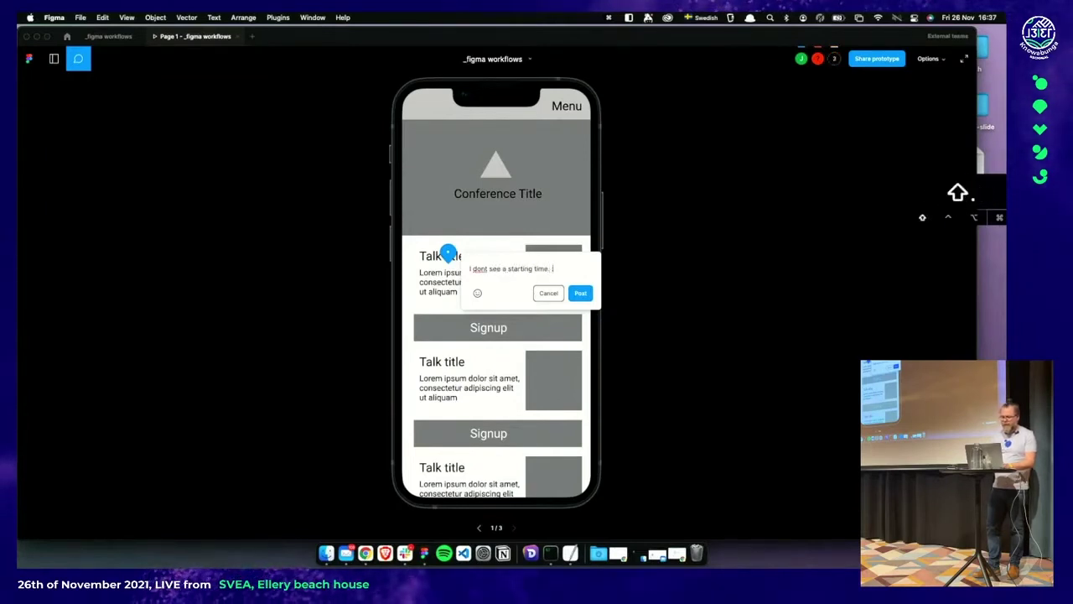
pyautogui.click(580, 293)
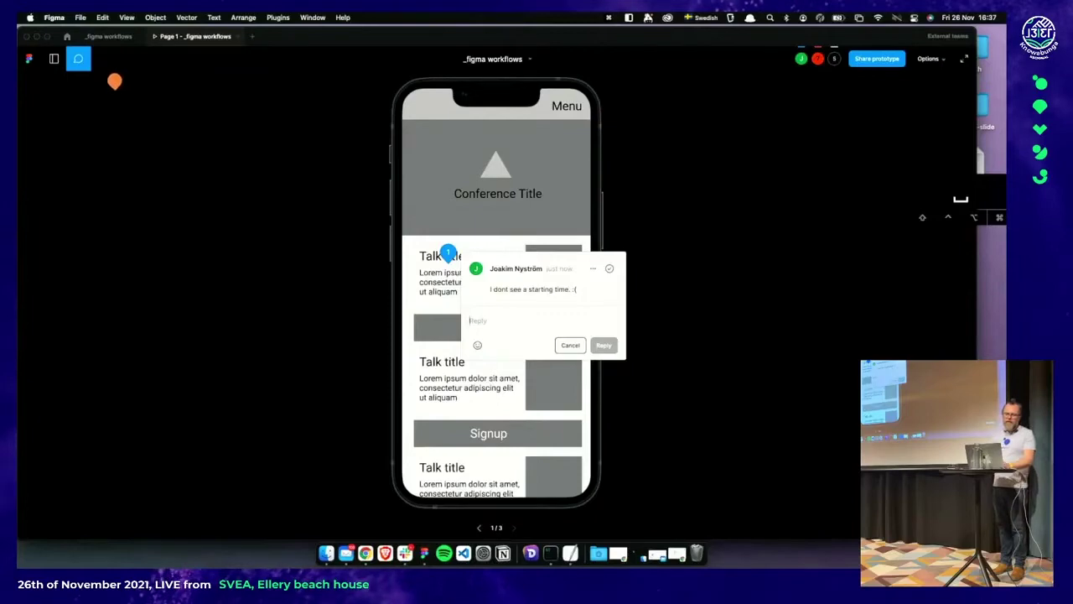
# Return to the _figma workflows design file and rename the main component with the triangle and conference title as Splash
pyautogui.click(109, 36)
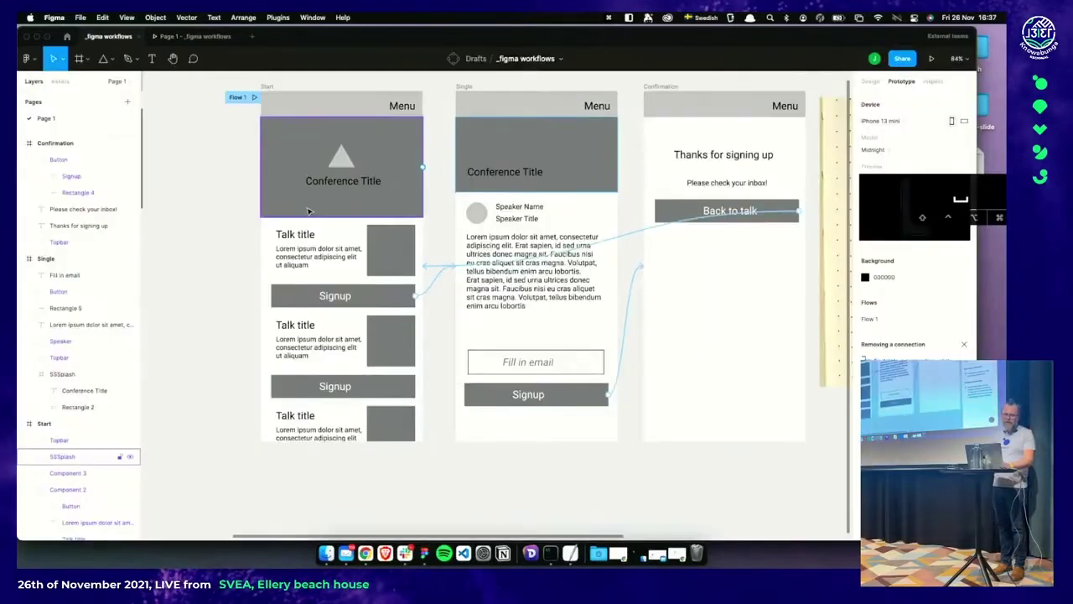
pyautogui.hscroll(-5, 277, 192)
pyautogui.scroll(2, 277, 192)
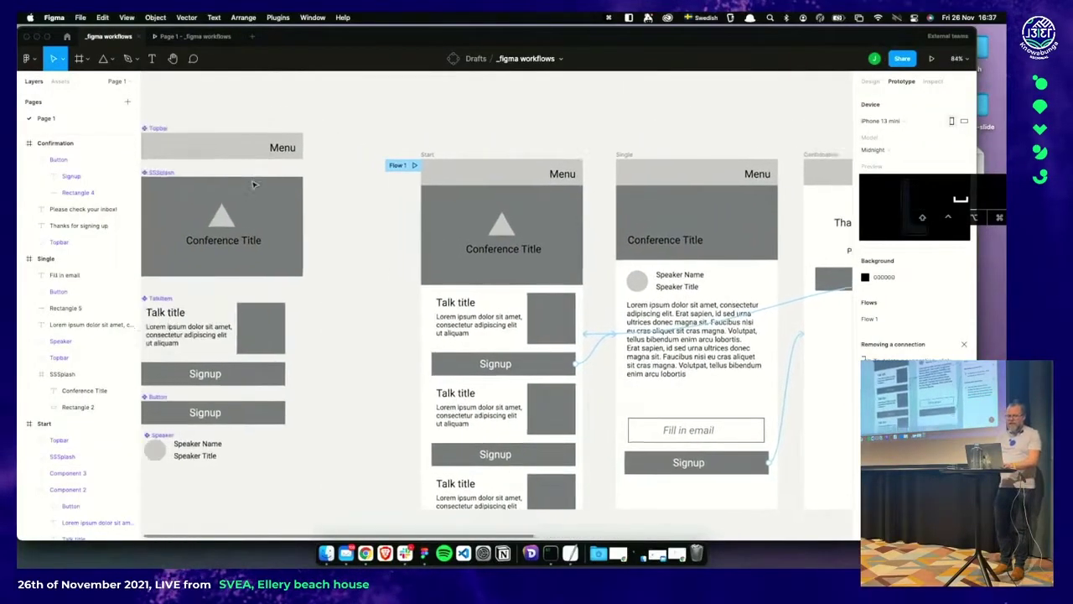
pyautogui.scroll(-2, 254, 183)
pyautogui.hscroll(-1, 253, 184)
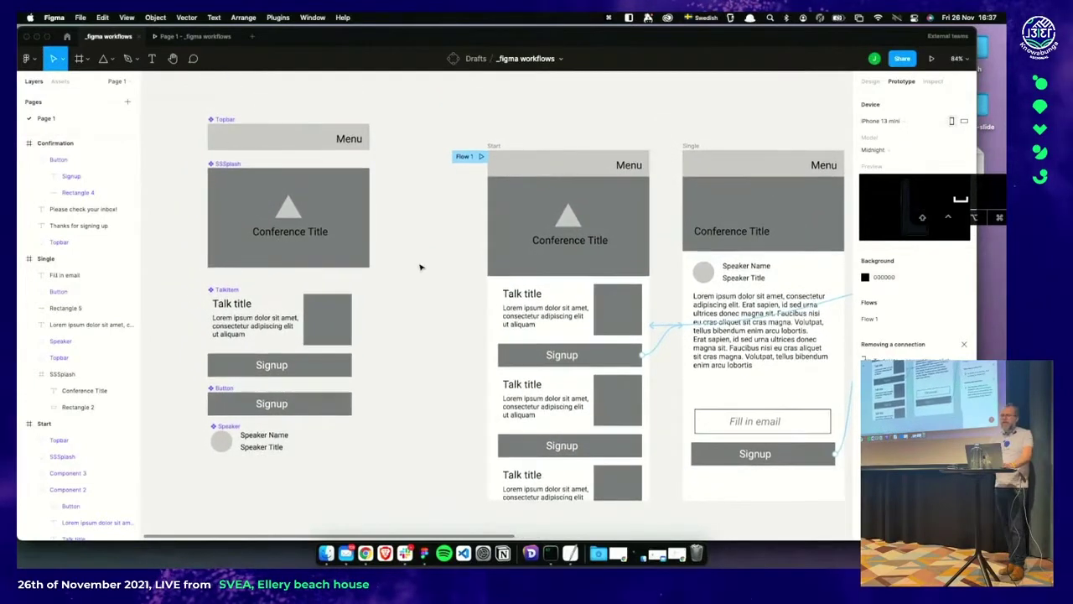
pyautogui.scroll(-1, 421, 267)
pyautogui.hscroll(1, 421, 267)
pyautogui.hscroll(1, 421, 267)
pyautogui.scroll(-1, 421, 267)
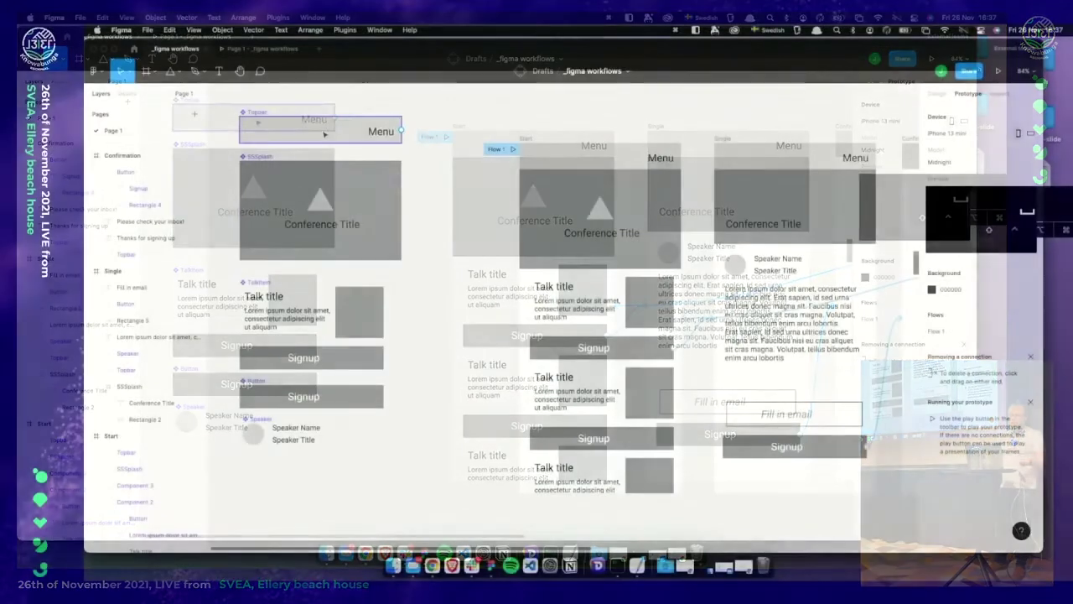
pyautogui.click(198, 145)
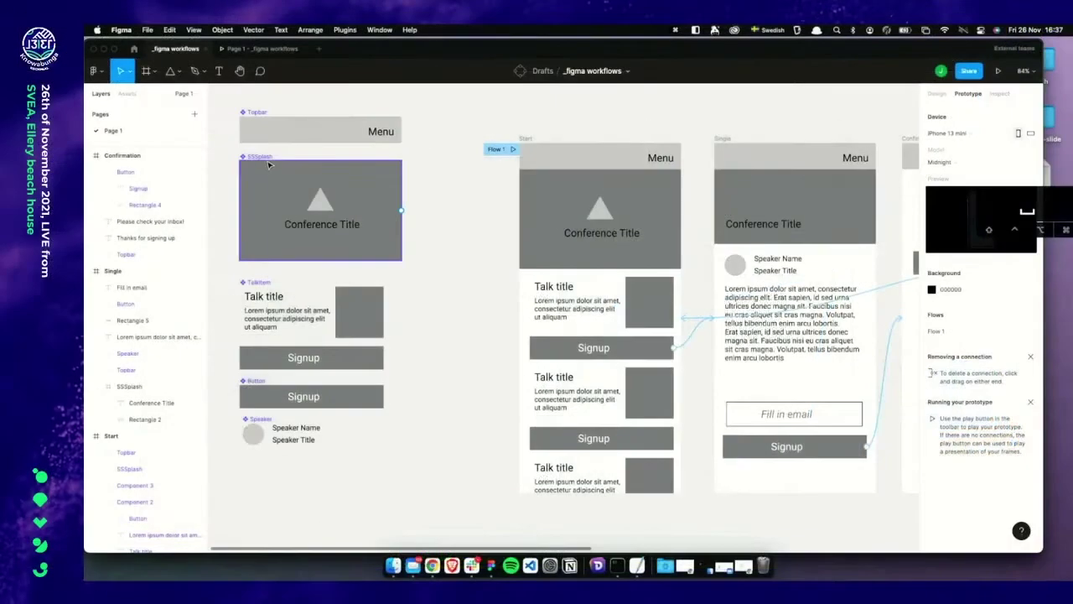
pyautogui.doubleClick(260, 156)
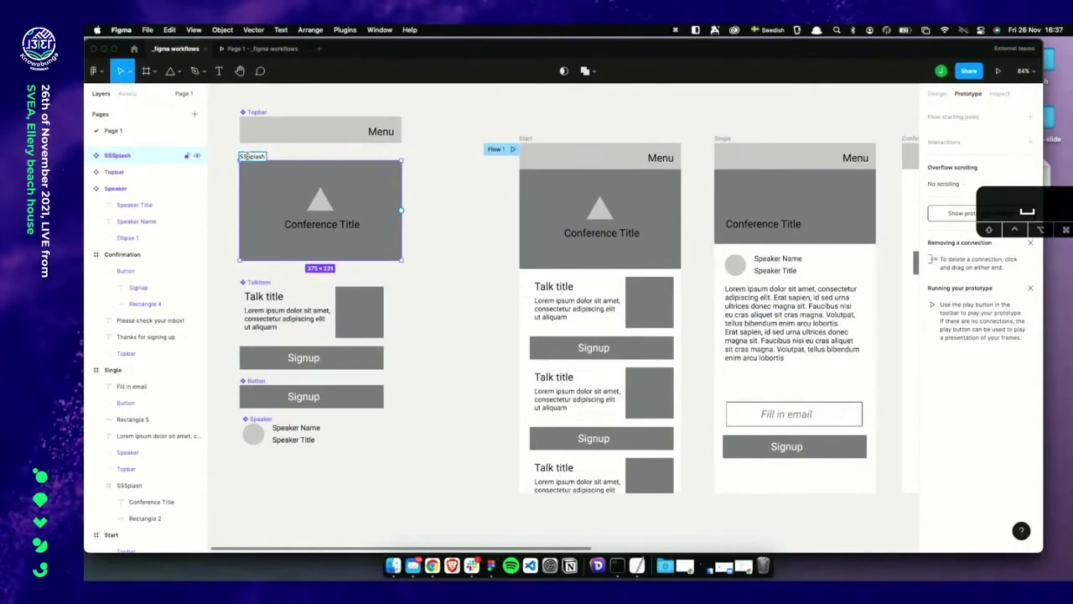
pyautogui.press('BackSpace')
pyautogui.press('BackSpace')
pyautogui.press('BackSpace')
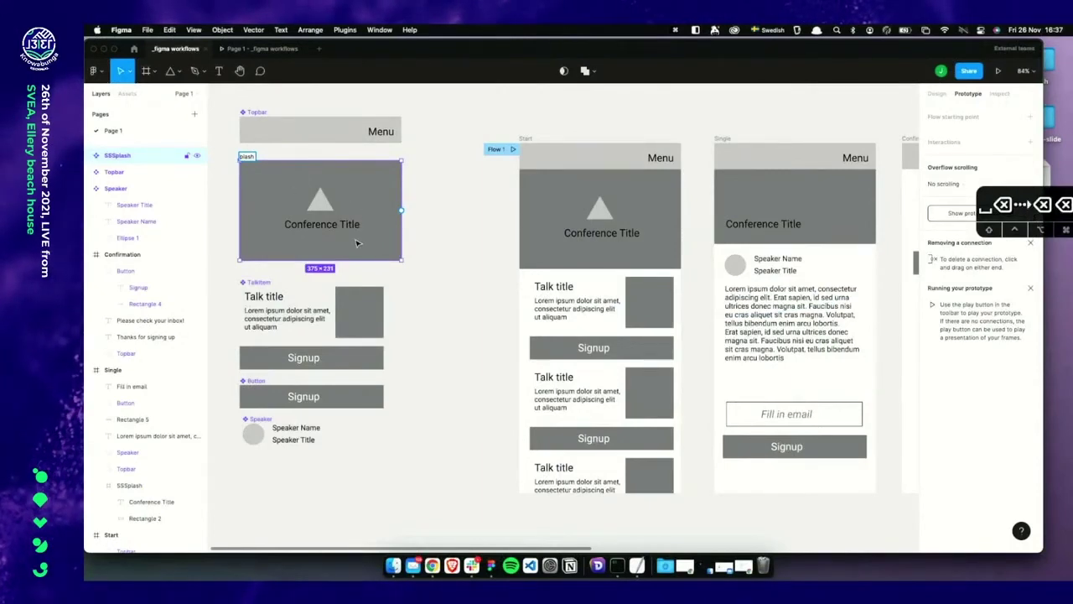
pyautogui.write('S')
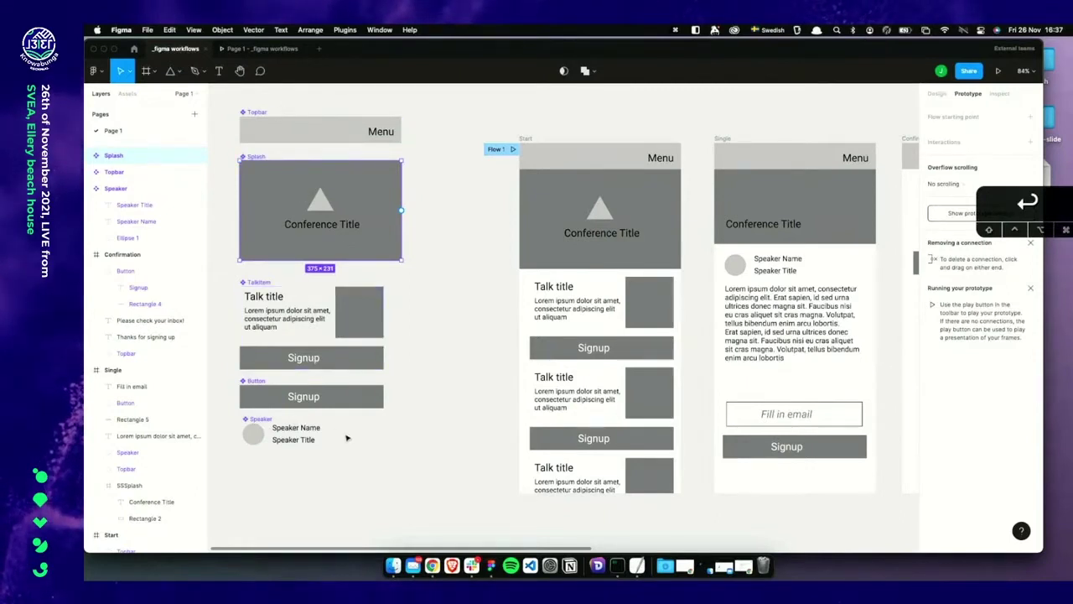
# Batch-rename the five main components, keeping each current name and appending "-wf"
pyautogui.hscroll(-4, 365, 449)
pyautogui.scroll(1, 364, 449)
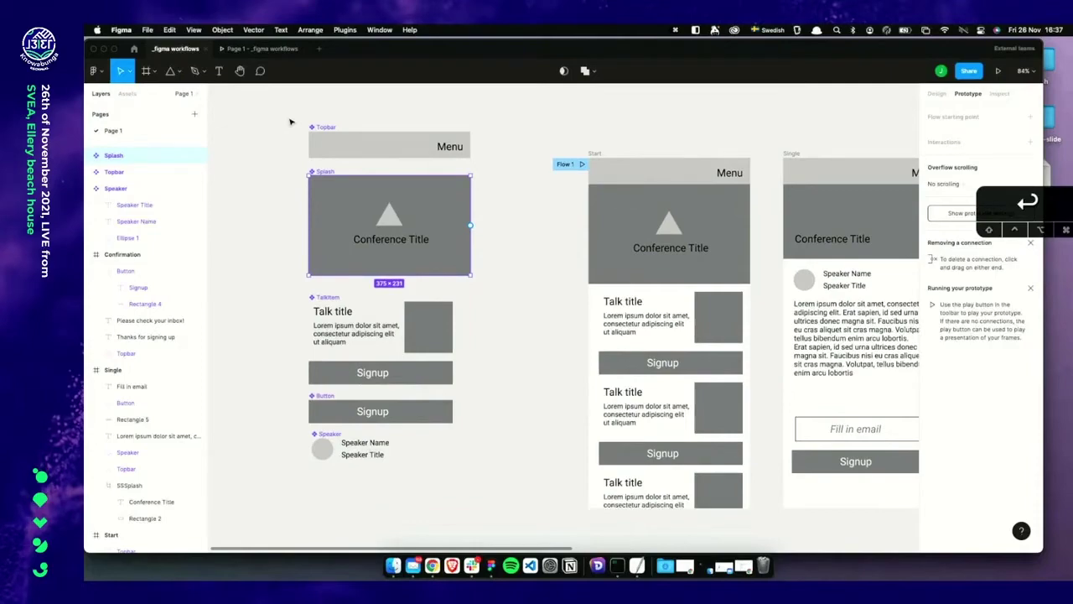
pyautogui.moveTo(291, 118); pyautogui.dragTo(503, 475)
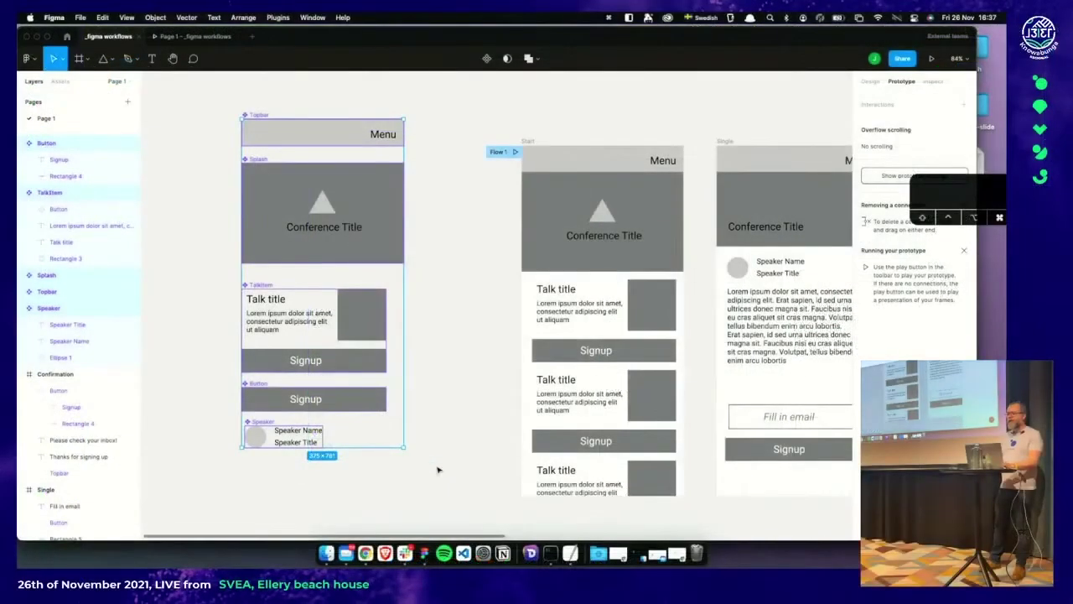
pyautogui.press('super+r')
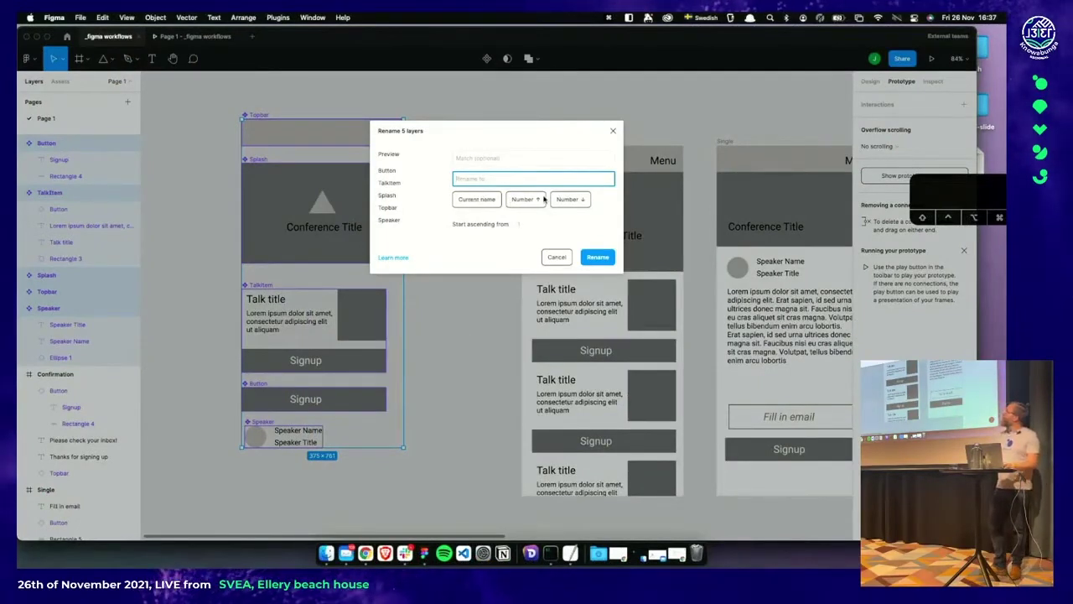
pyautogui.click(489, 201)
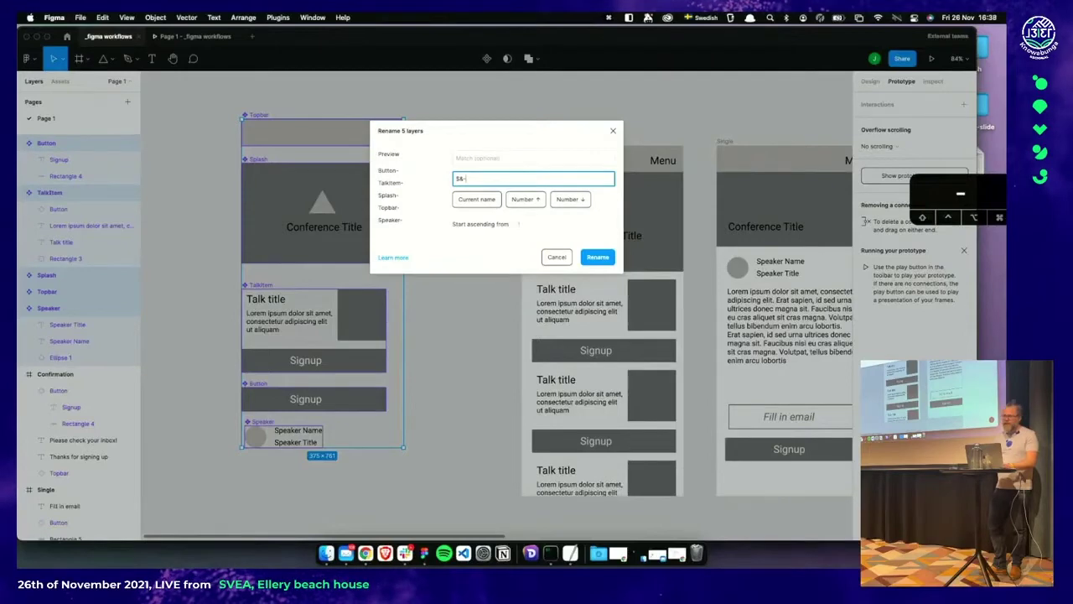
pyautogui.write('-wf')
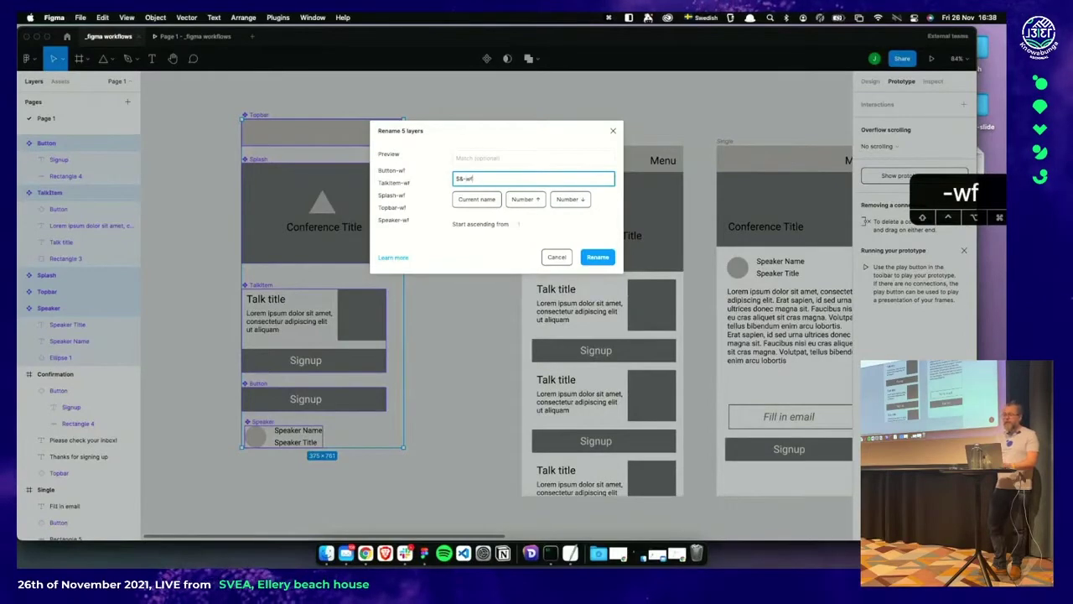
pyautogui.click(598, 257)
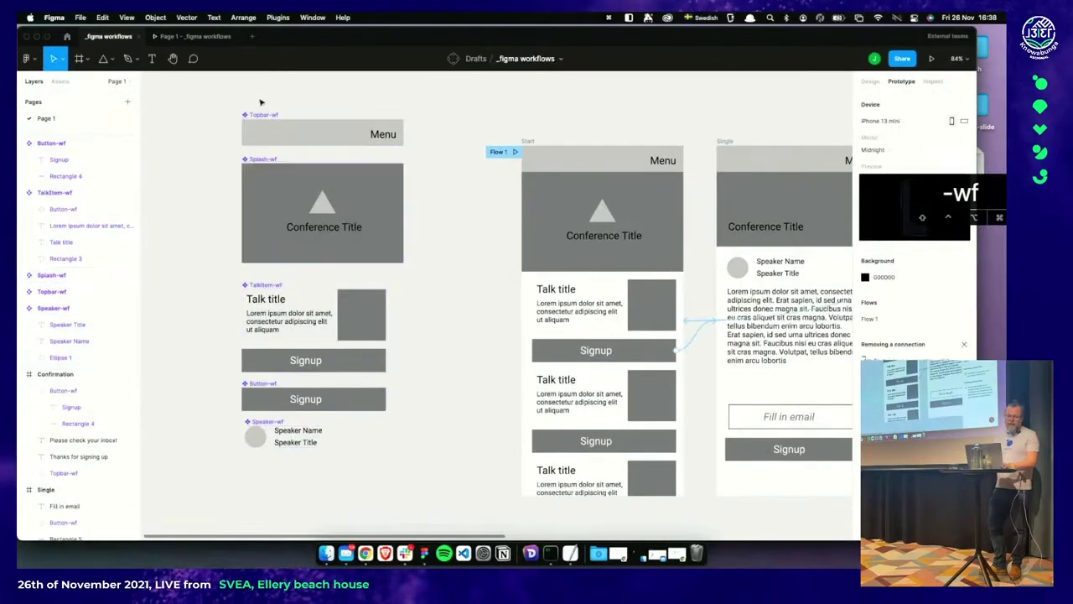
# Rename the file's page as Wireframe
pyautogui.doubleClick(103, 122)
pyautogui.write('Wi')
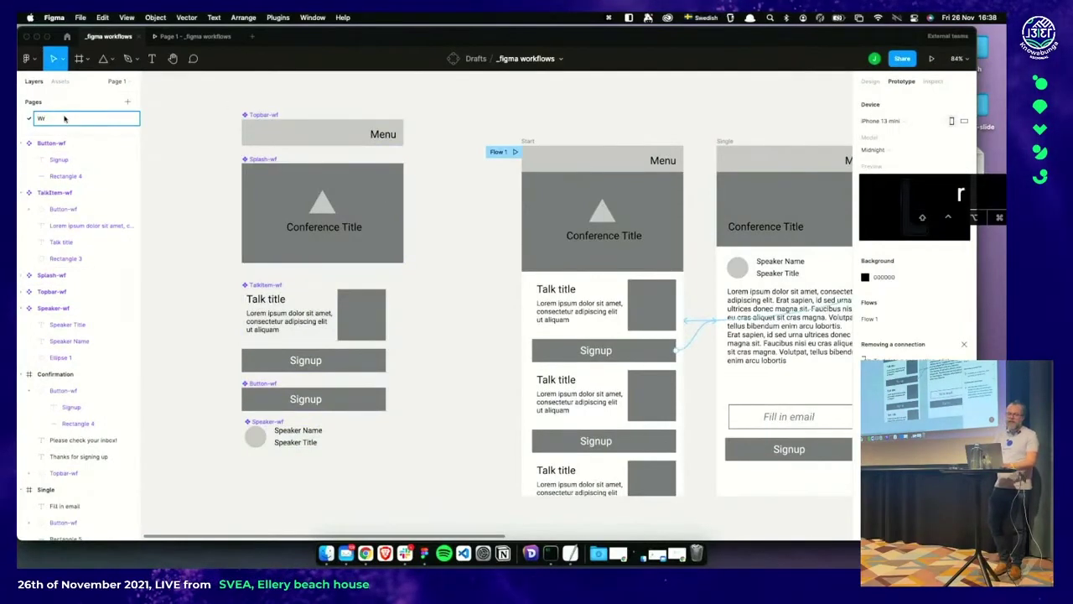
pyautogui.write('r')
pyautogui.press('BackSpace')
pyautogui.press('BackSpace')
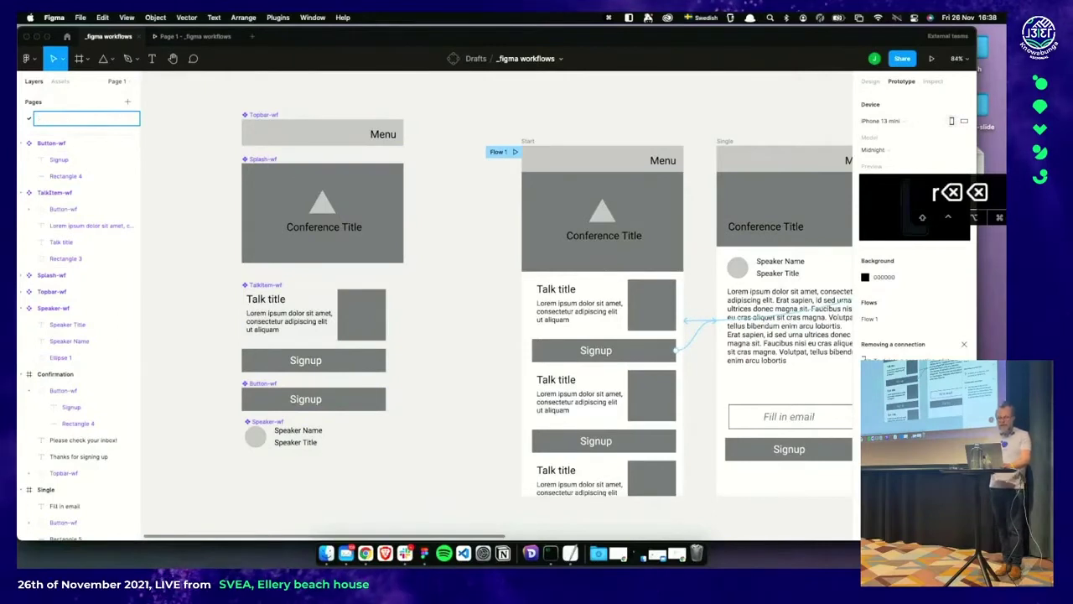
pyautogui.write('ireframe')
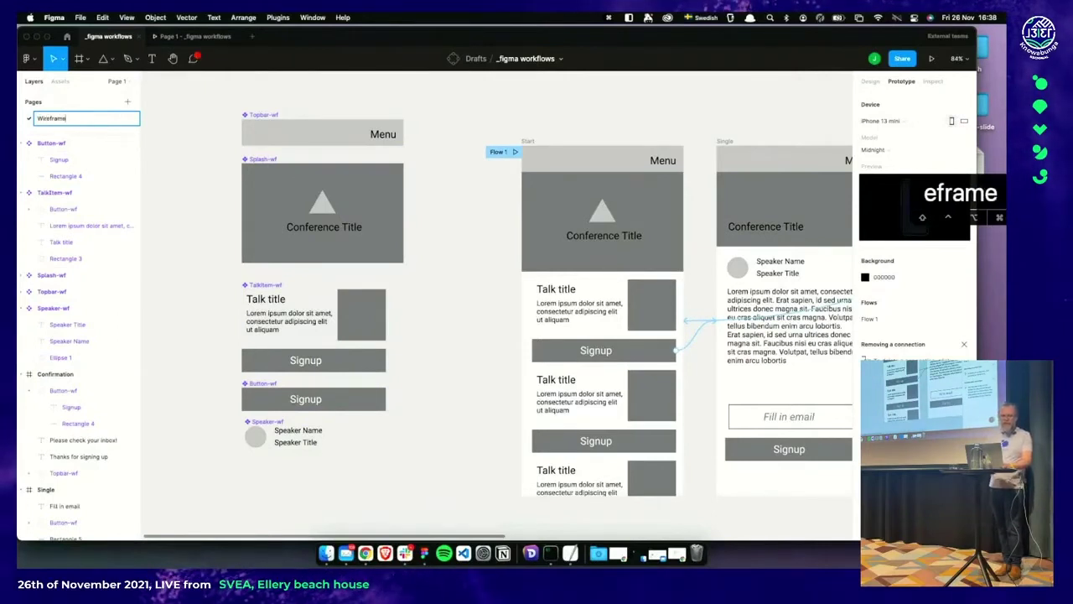
pyautogui.press('Return')
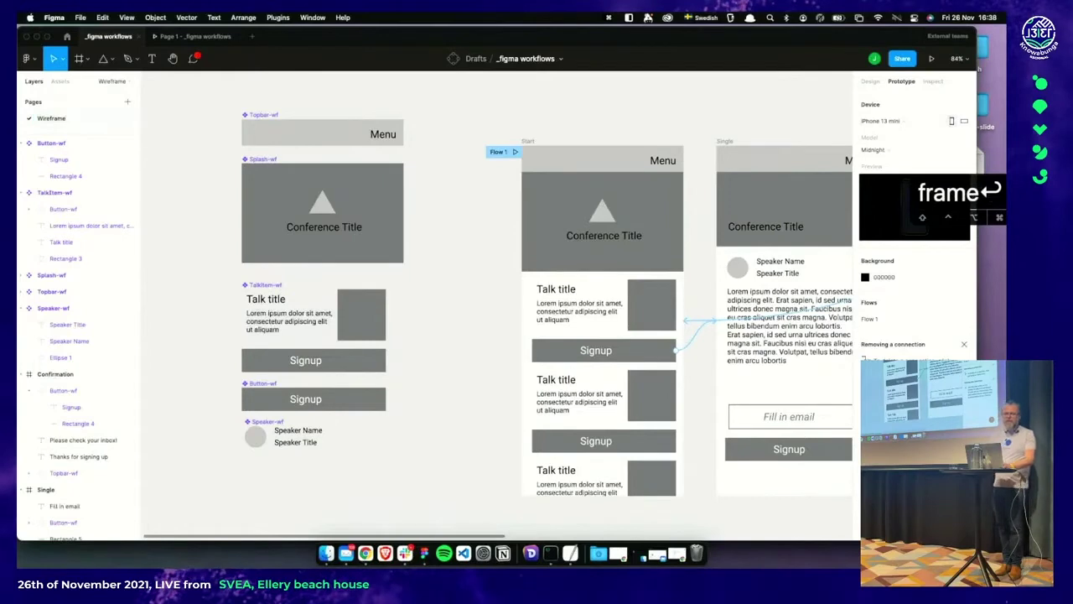
# Add a new page to the file and name it components
pyautogui.click(127, 102)
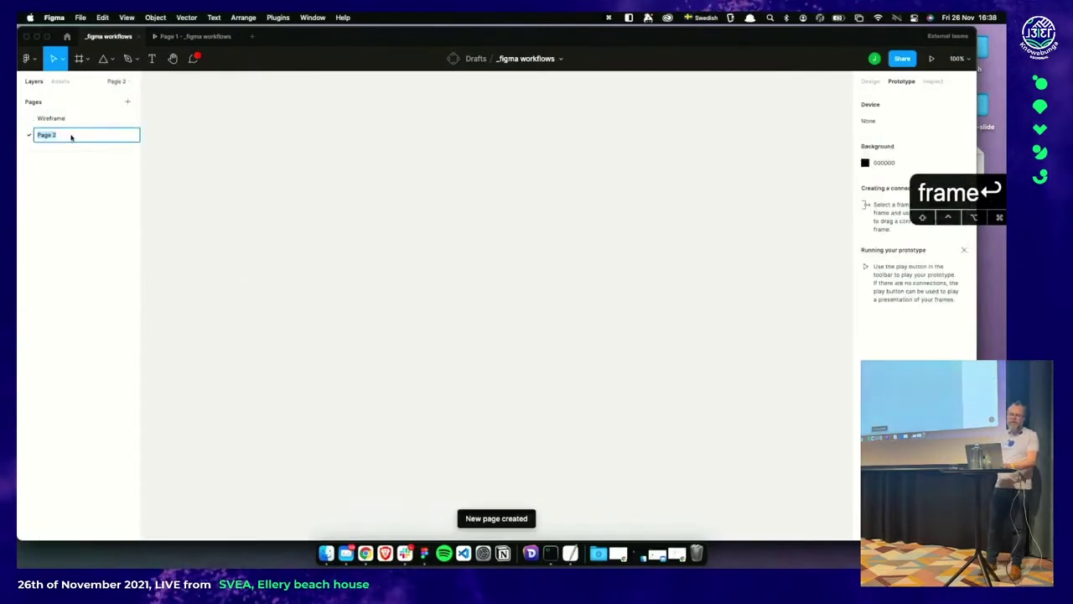
pyautogui.moveTo(255, 43); pyautogui.dragTo(285, 42)
pyautogui.doubleClick(109, 134)
pyautogui.write('components')
pyautogui.press('Return')
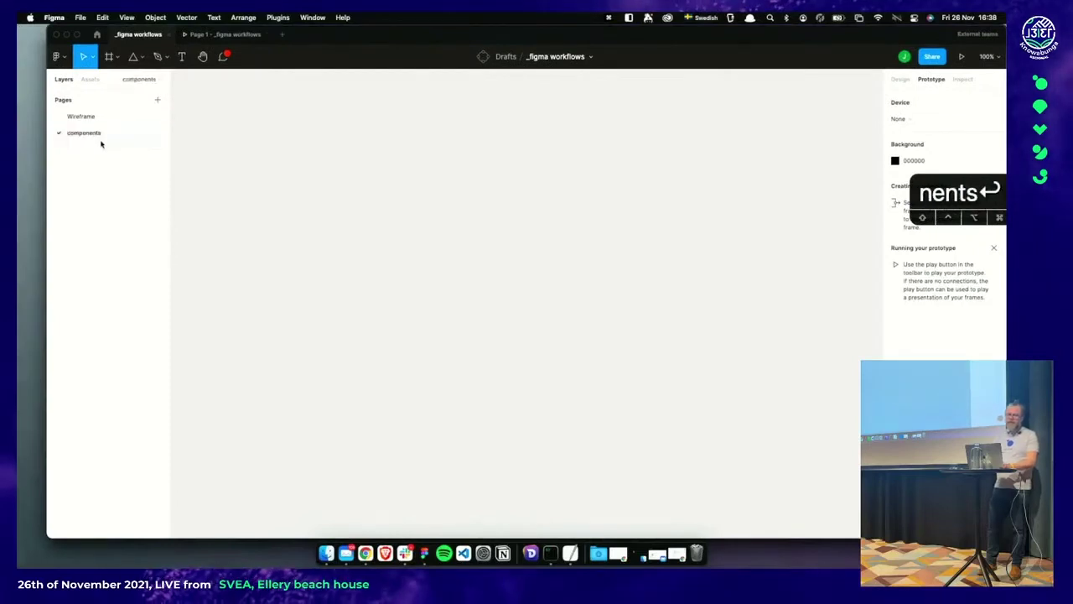
# Move the five -wf main components from the Wireframe page to the components page
pyautogui.click(95, 119)
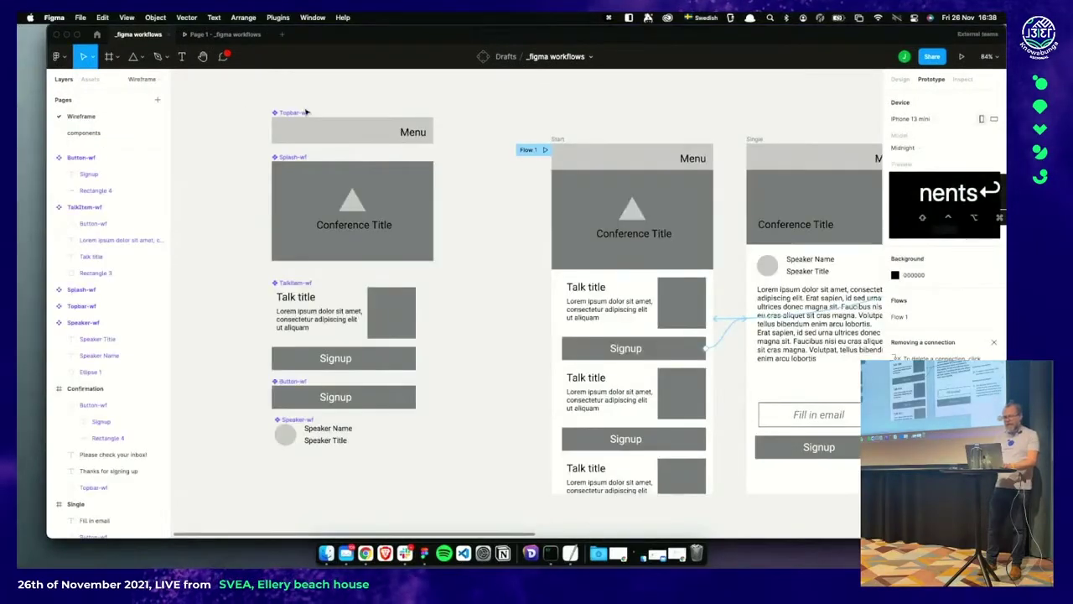
pyautogui.moveTo(258, 94); pyautogui.dragTo(458, 486)
pyautogui.scroll(-3, 461, 420)
pyautogui.scroll(2, 403, 335)
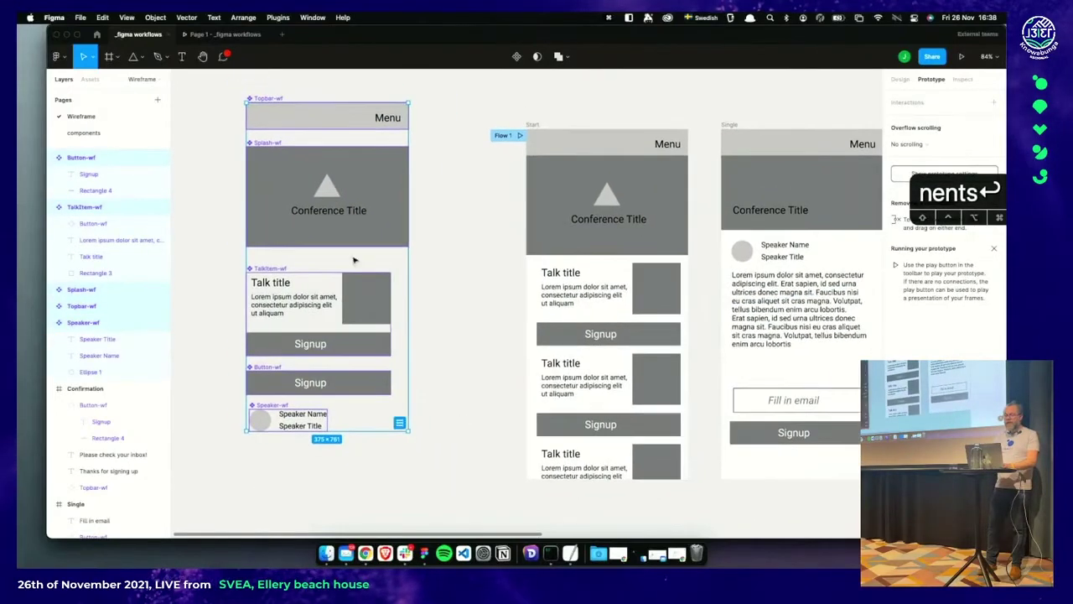
pyautogui.rightClick(341, 209)
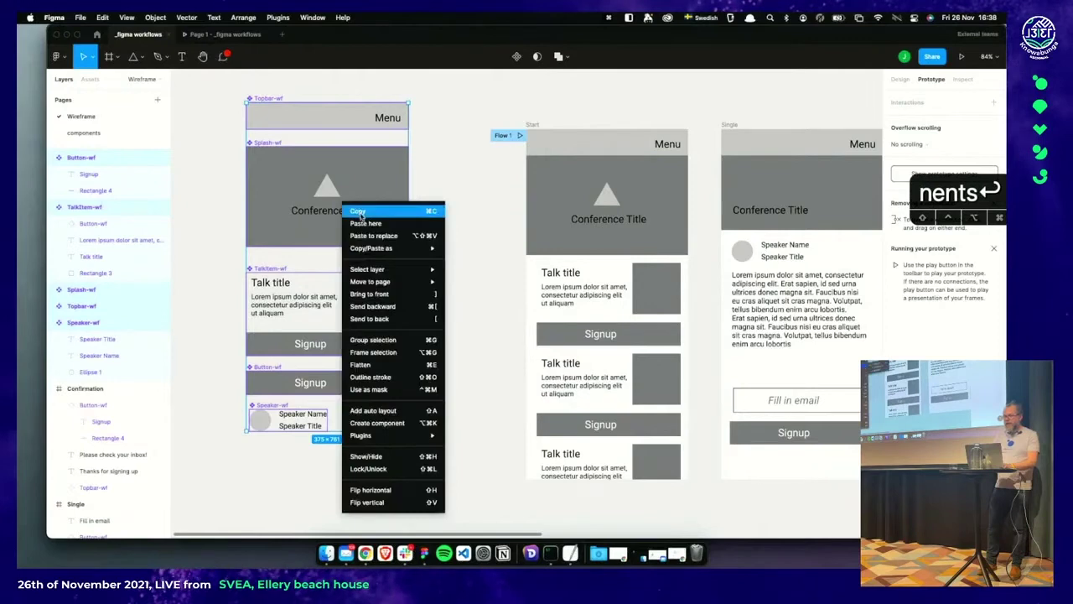
pyautogui.moveTo(375, 281)
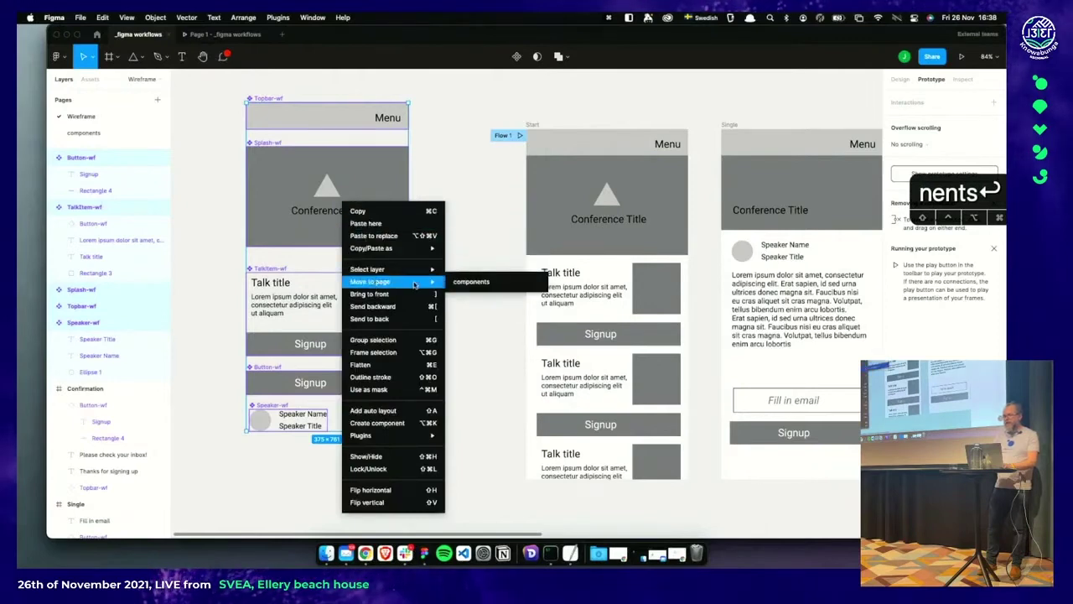
pyautogui.click(462, 284)
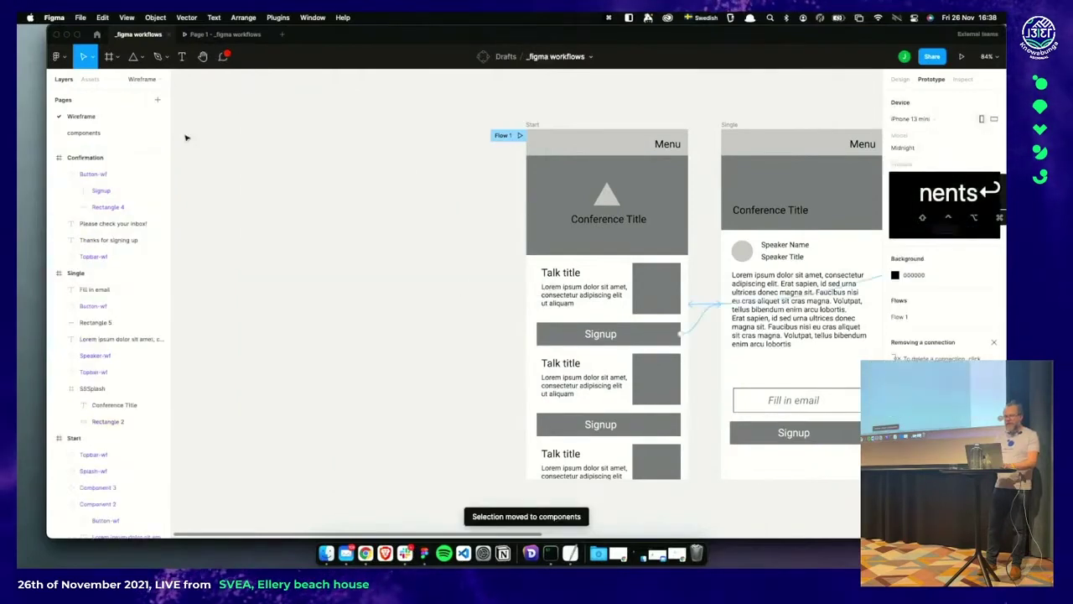
# Examine the moved components on the components page, fitting them all in view and zooming to Topbar-wf and Speaker-wf
pyautogui.click(109, 135)
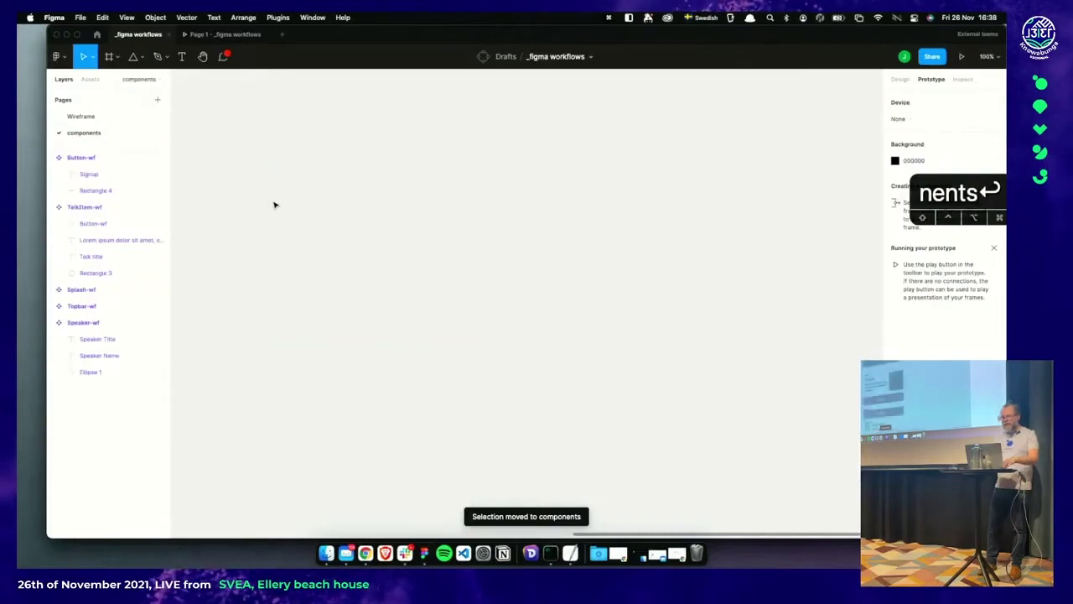
pyautogui.hotkey('shift', '1')
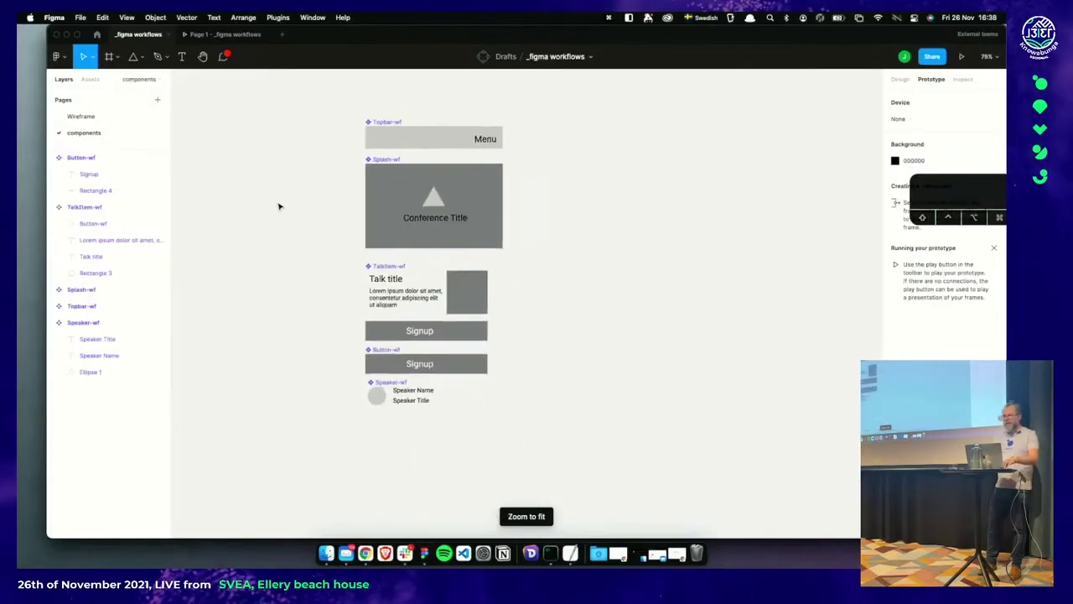
pyautogui.hotkey('shift', '1')
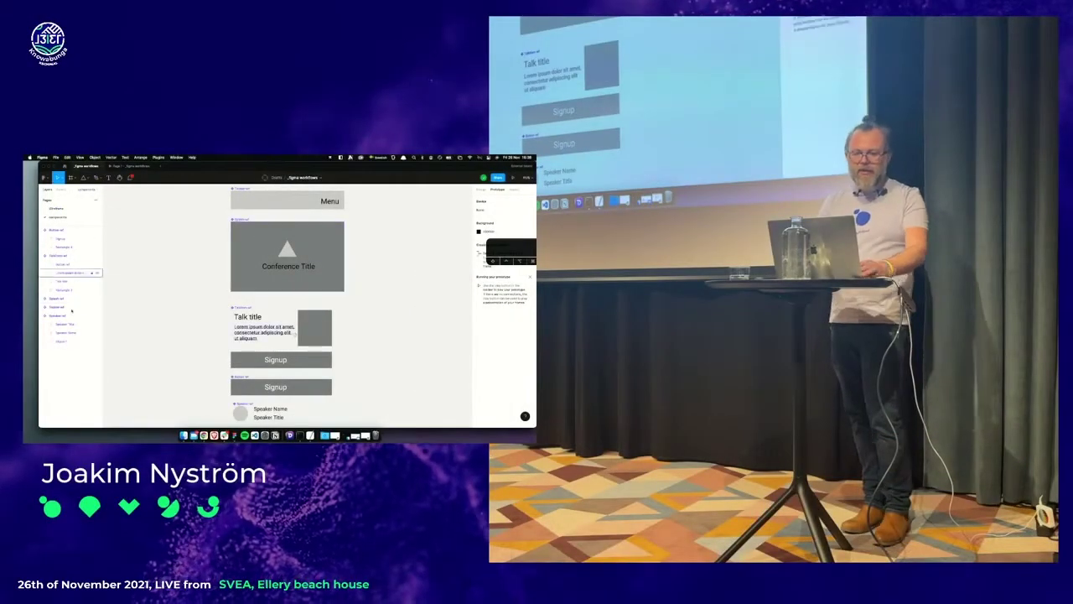
pyautogui.click(64, 308)
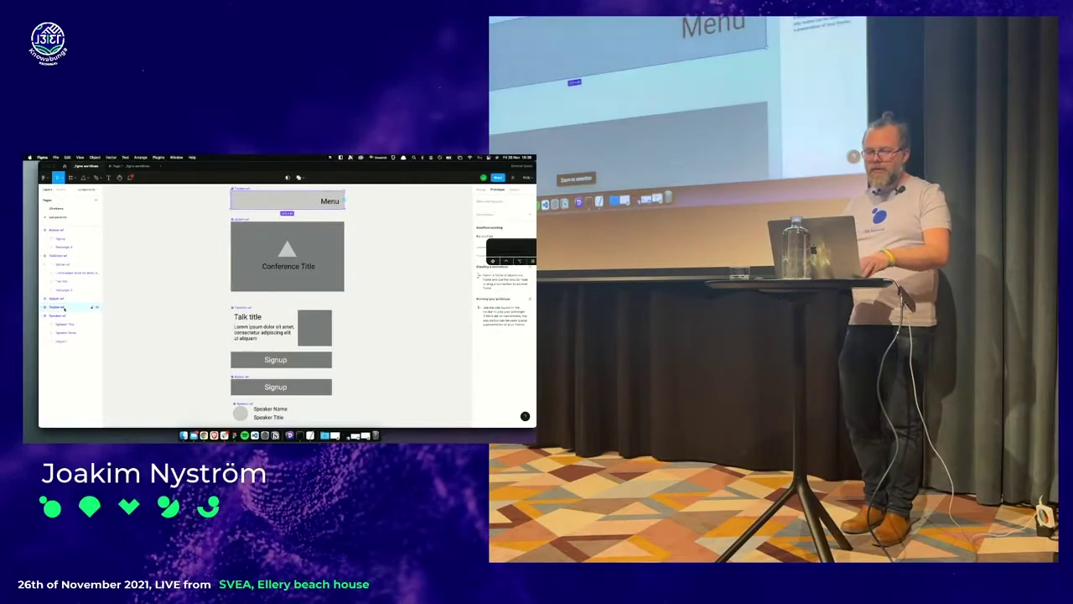
pyautogui.hotkey('shift', '2')
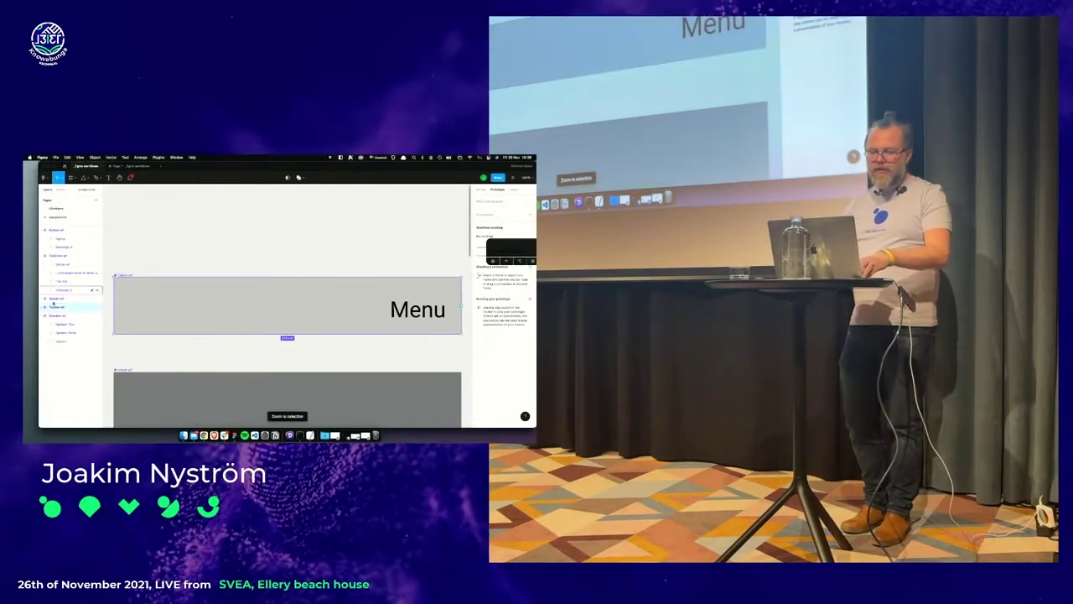
pyautogui.click(55, 315)
pyautogui.hotkey('shift', '2')
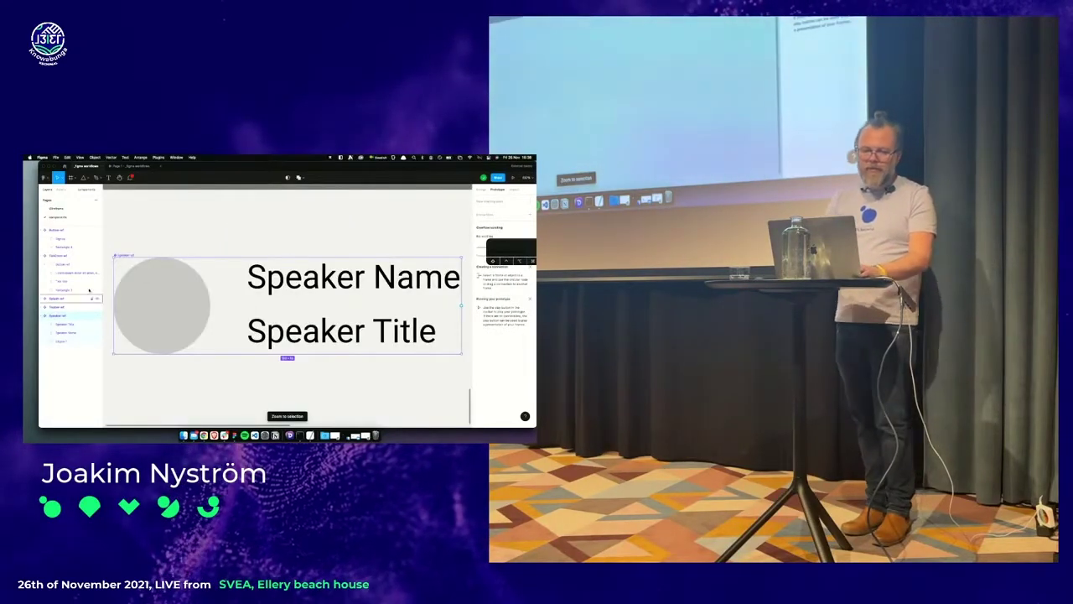
pyautogui.scroll(-5, 143, 299)
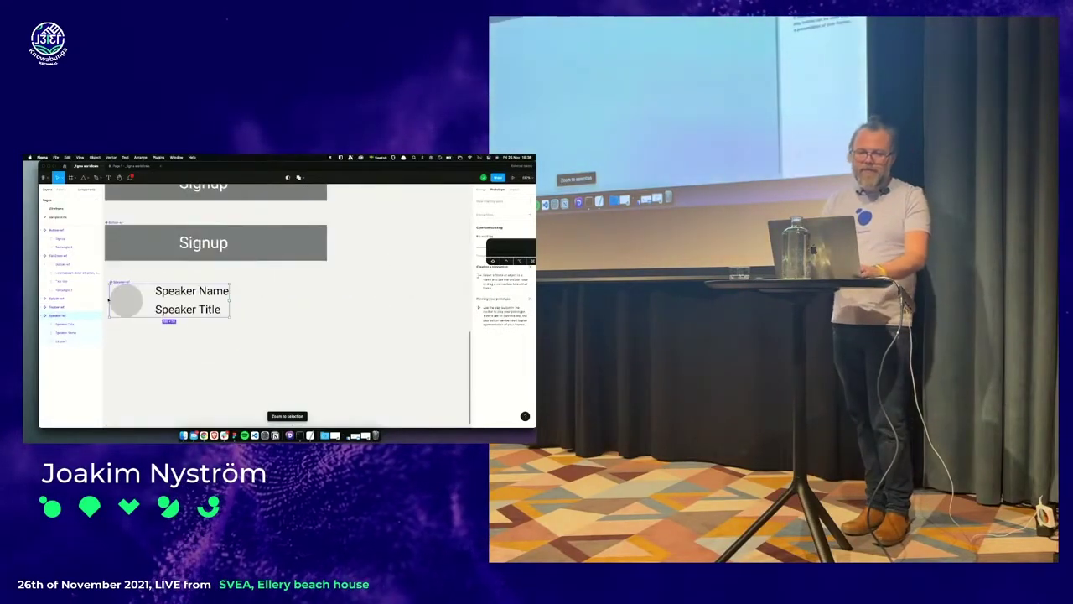
# Go back to the Wireframe page and add a new page after it named assets
pyautogui.click(57, 208)
pyautogui.hscroll(10, 173, 204)
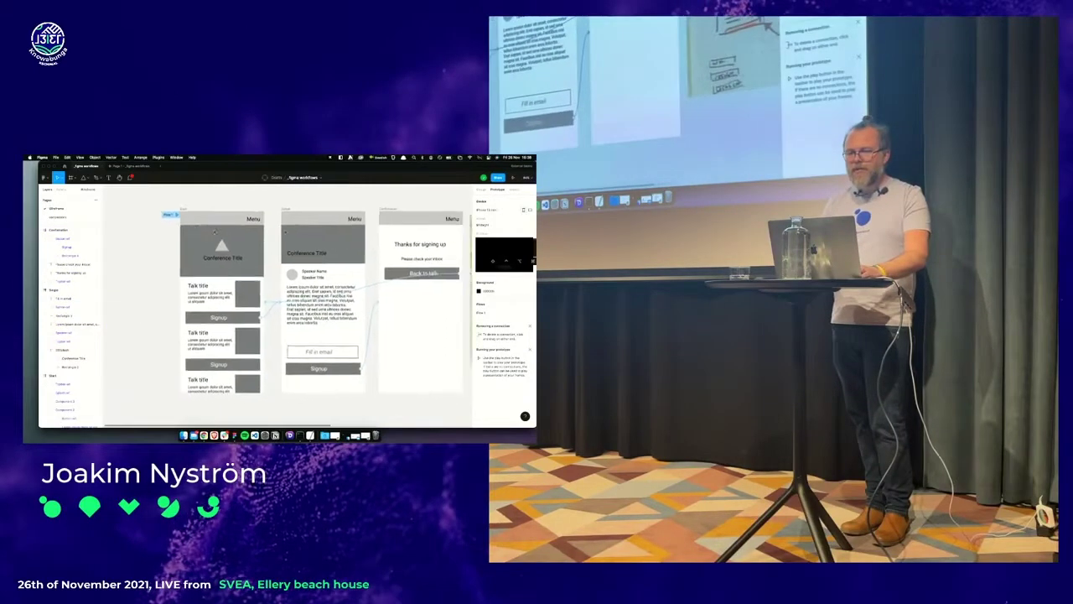
pyautogui.scroll(2, 95, 200)
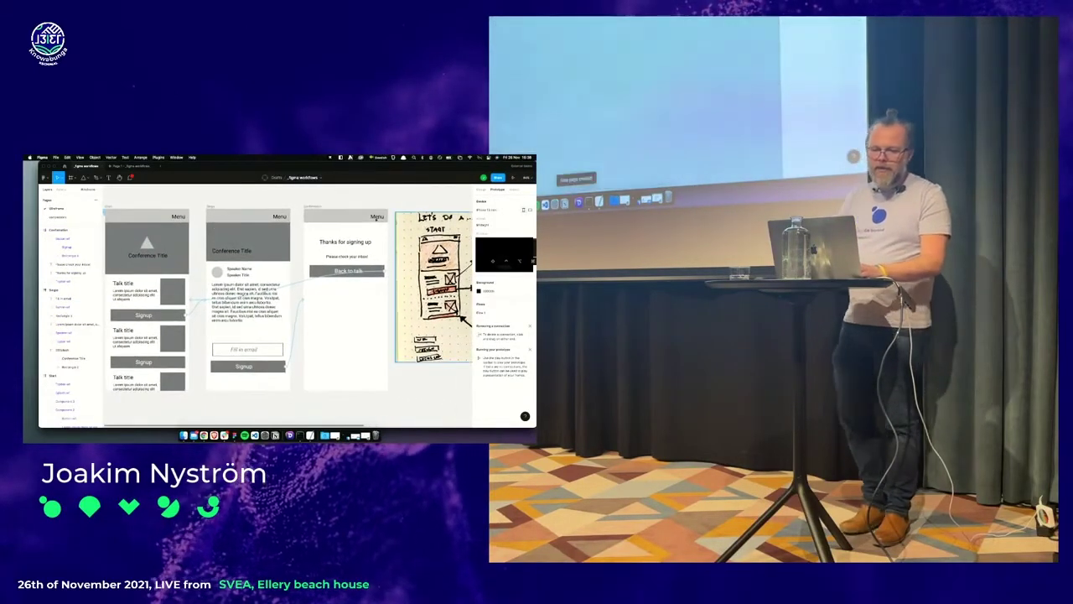
pyautogui.click(95, 199)
pyautogui.write('assets')
pyautogui.press('Return')
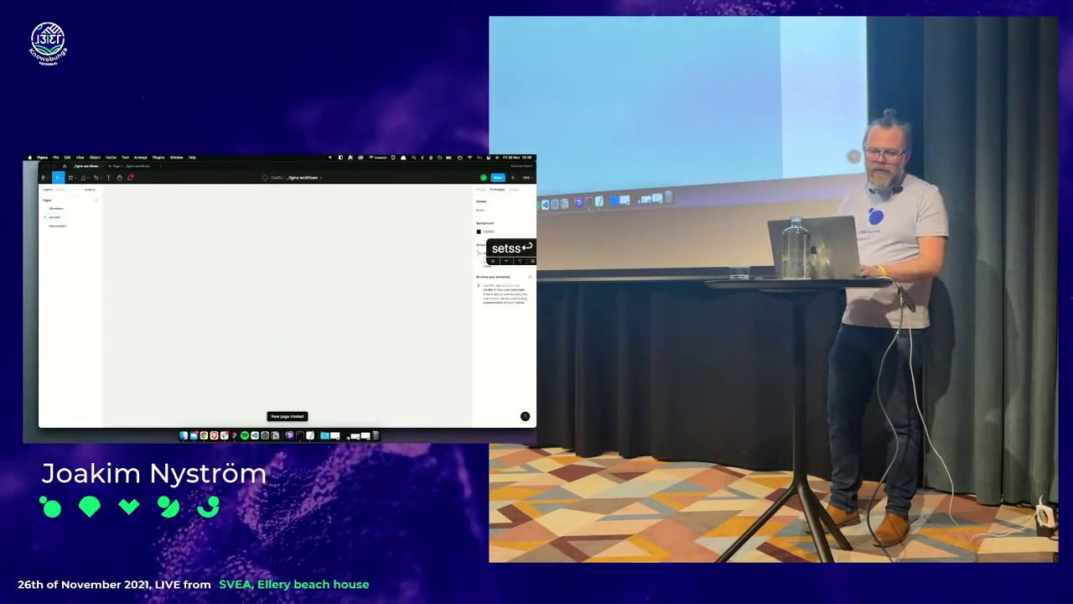
pyautogui.press('Return')
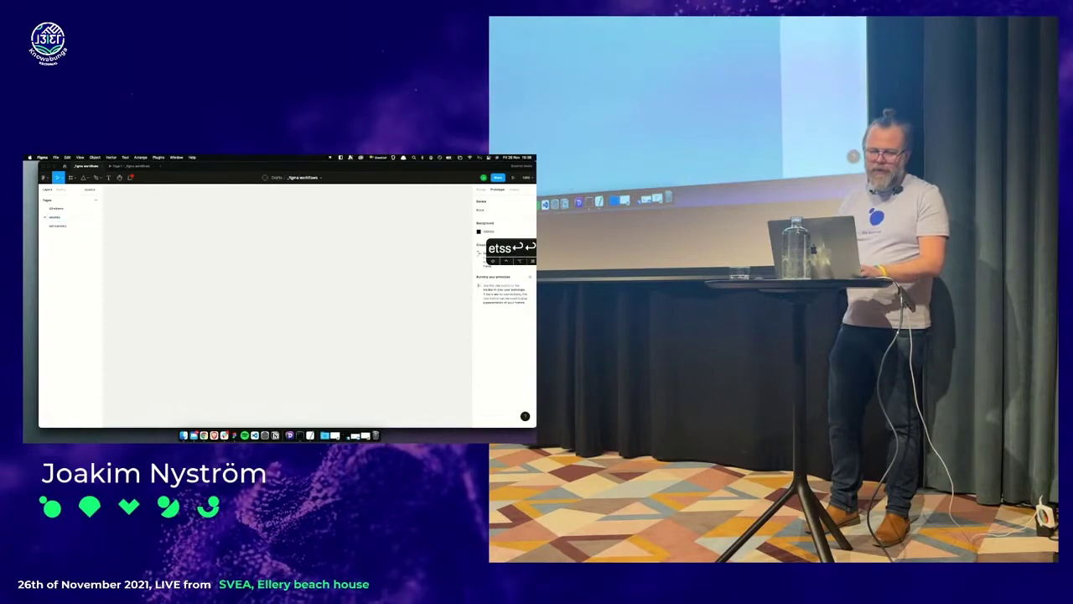
# Correct the name of the middle page in the page list to "assets"
pyautogui.doubleClick(72, 217)
pyautogui.press('Right')
pyautogui.press('BackSpace')
pyautogui.press('BackSpace')
pyautogui.press('BackSpace')
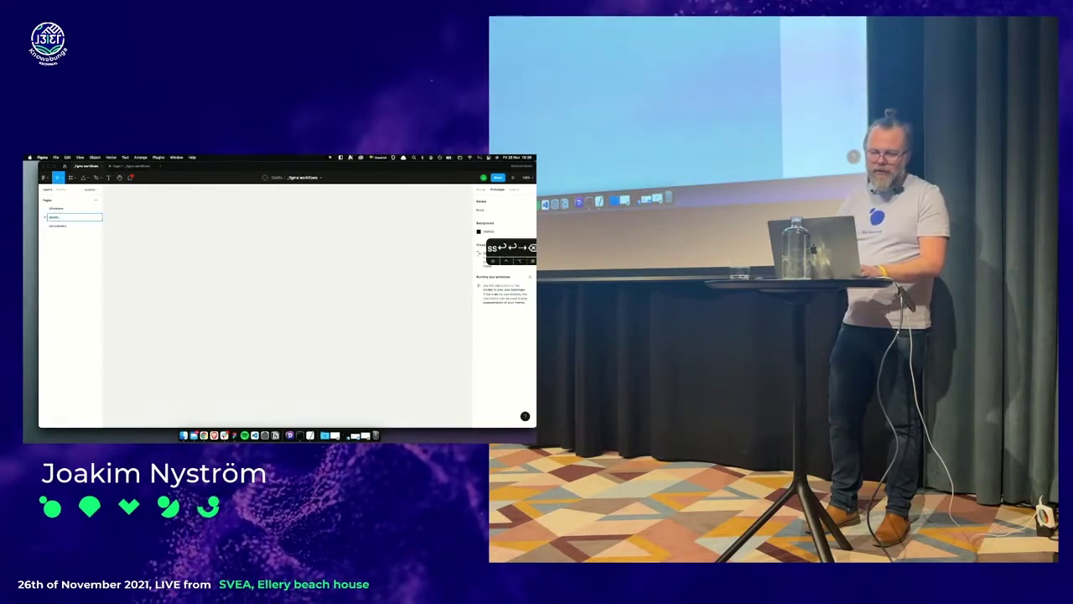
pyautogui.write('s')
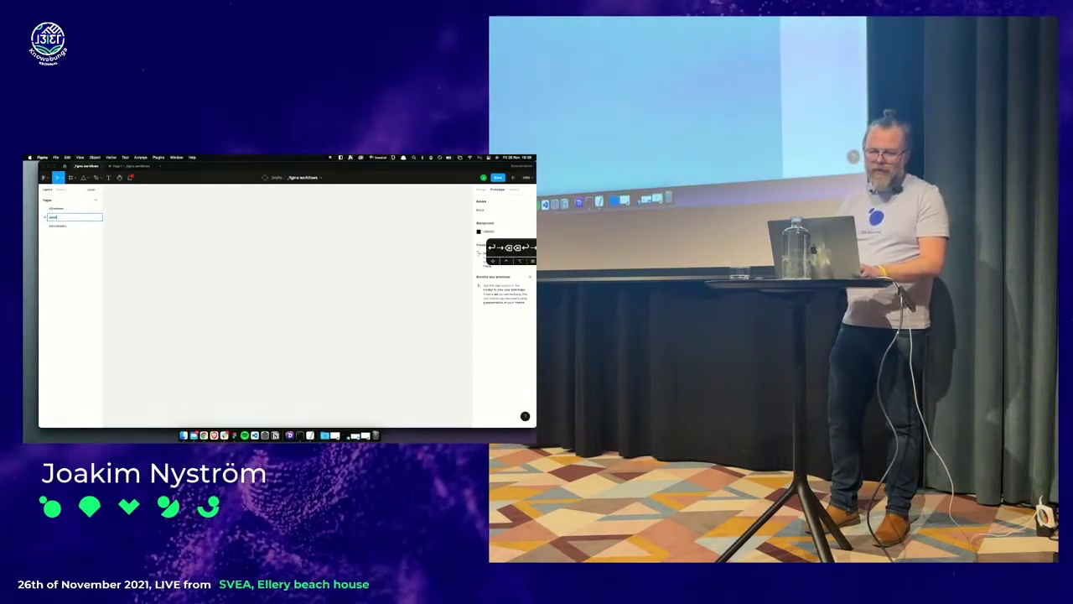
pyautogui.press('Return')
# Move the hand-drawn sketch image from the Wireframe page to the assets page
pyautogui.click(55, 208)
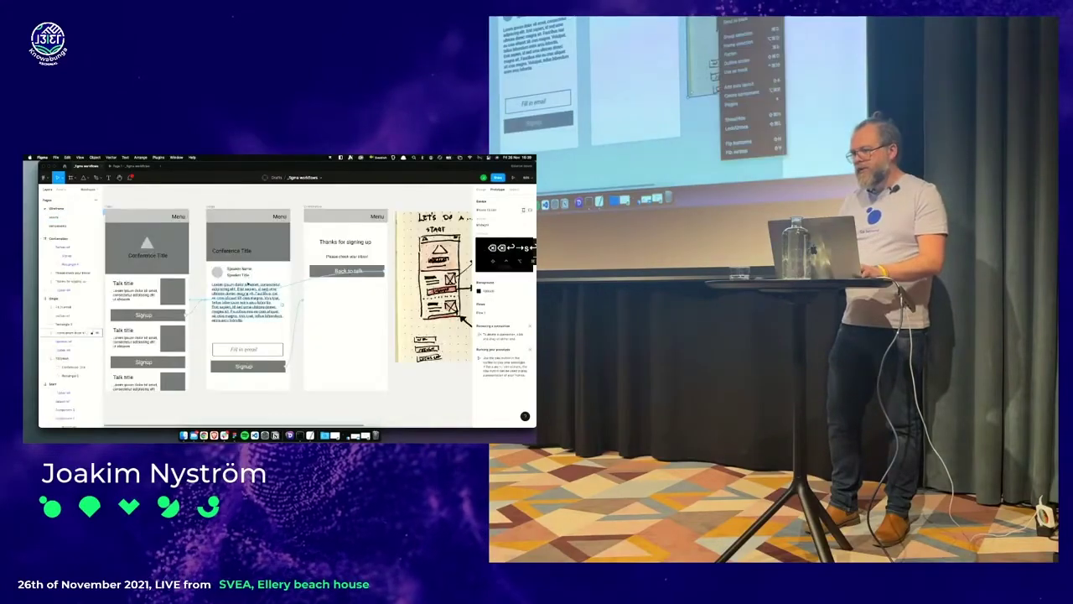
pyautogui.rightClick(423, 256)
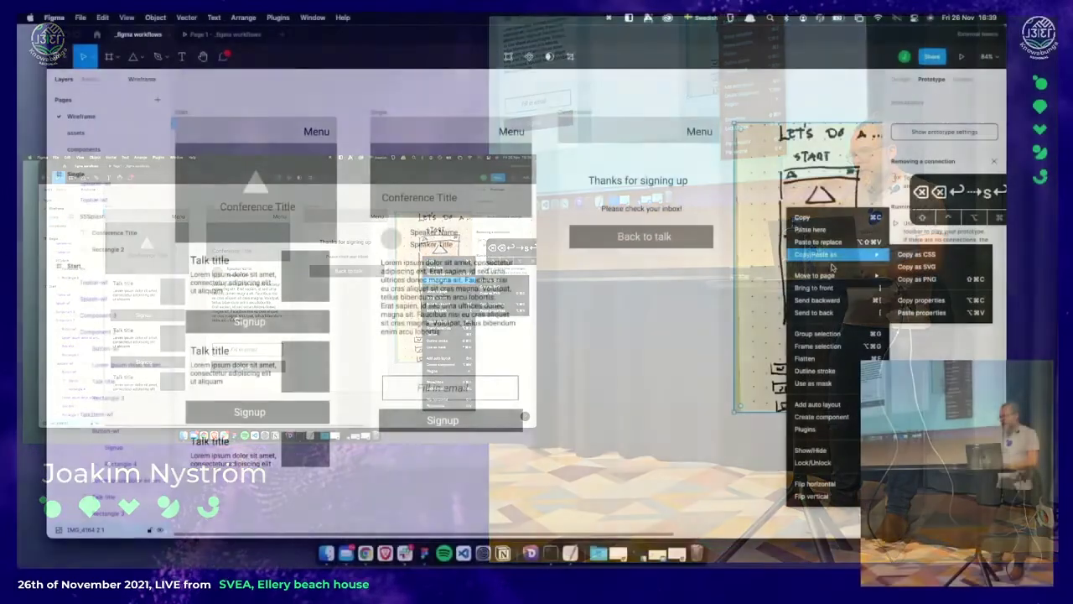
pyautogui.moveTo(447, 291)
pyautogui.click(908, 275)
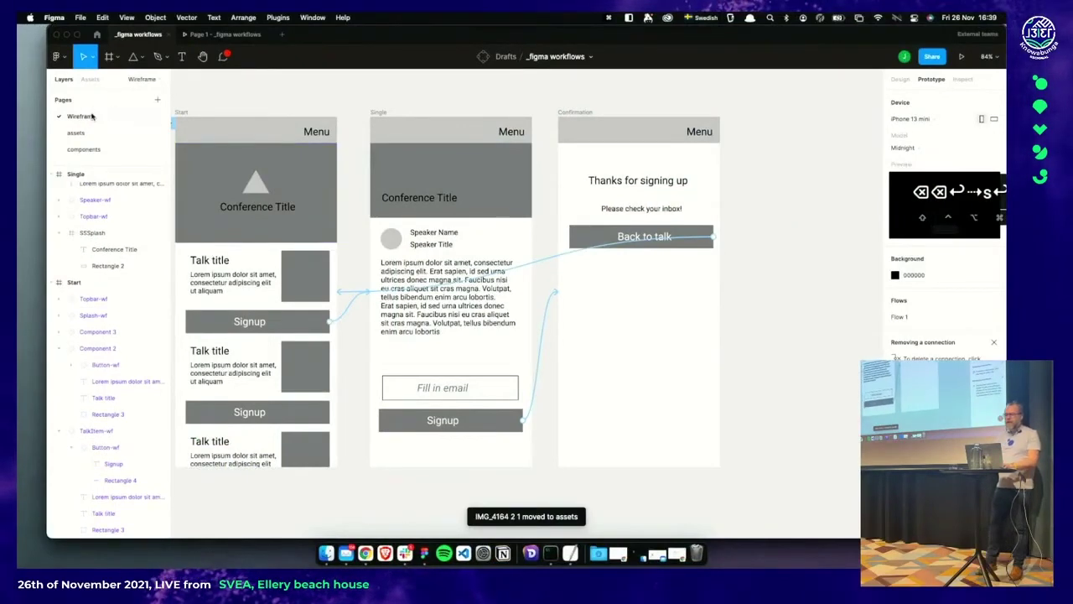
# Duplicate the Wireframe page and rename the copy "Design"
pyautogui.hscroll(-3, 269, 194)
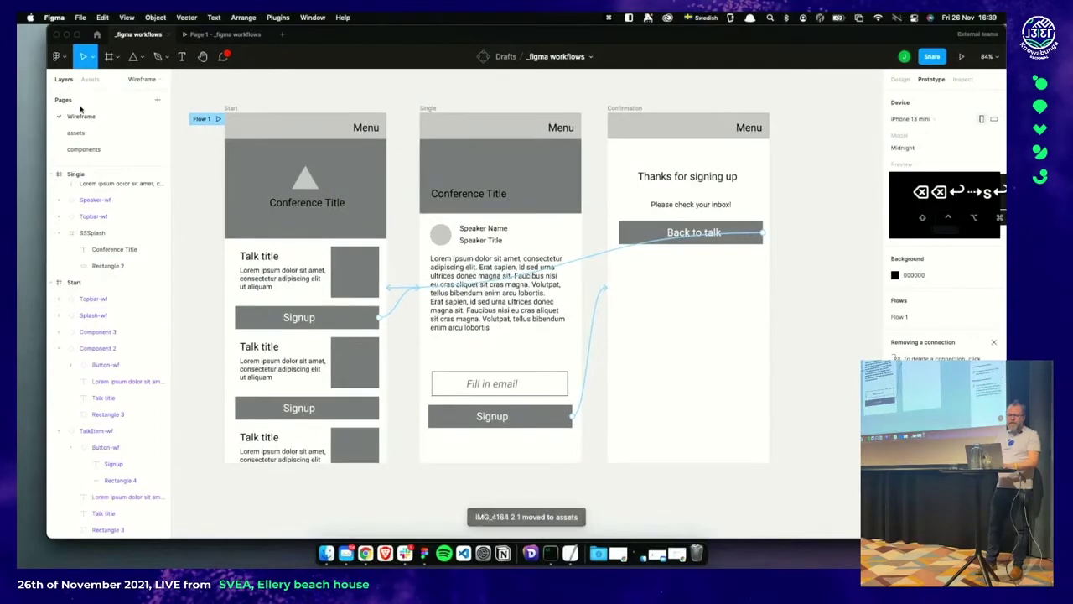
pyautogui.rightClick(84, 115)
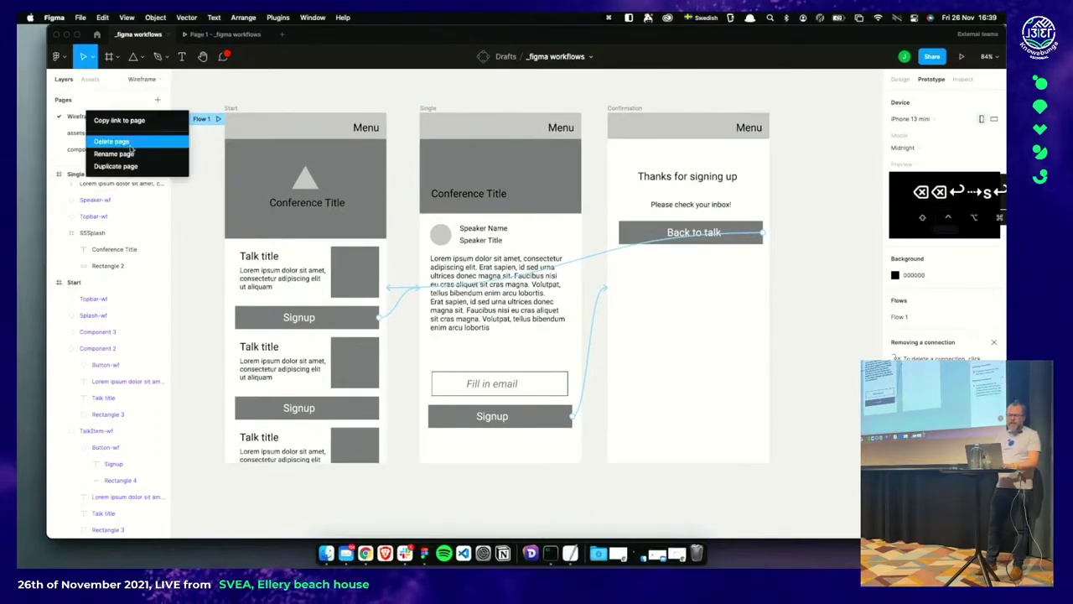
pyautogui.click(128, 166)
pyautogui.doubleClick(93, 134)
pyautogui.write('Design')
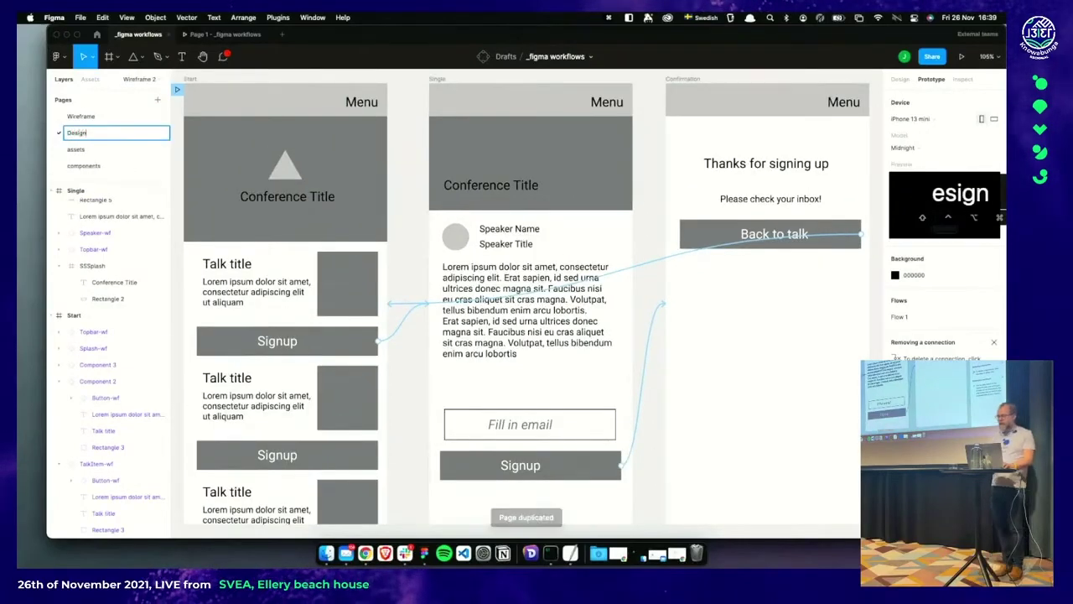
pyautogui.press('Return')
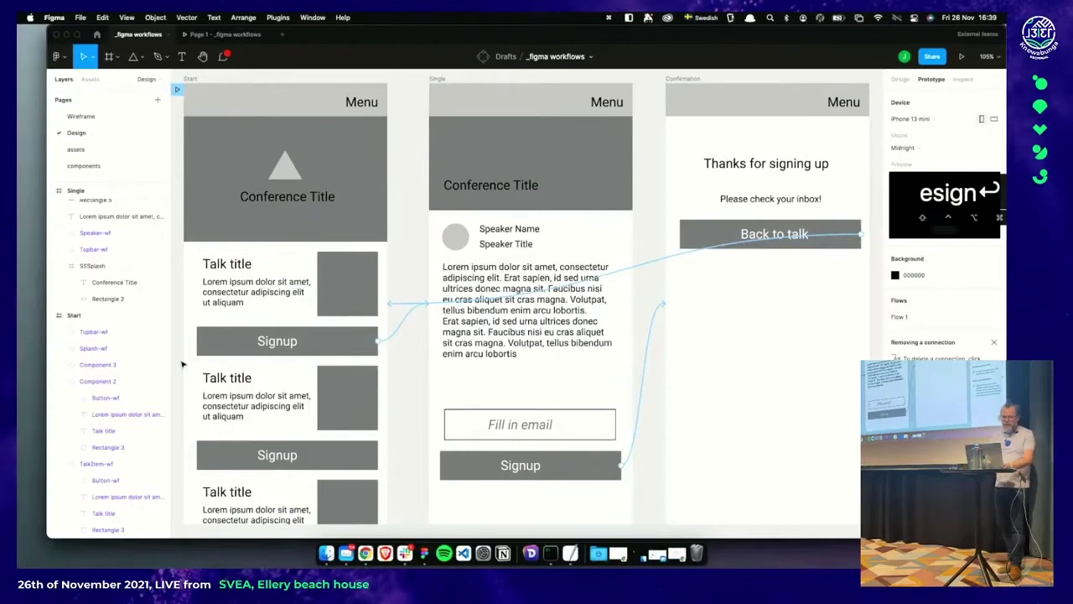
# Examine the Start, Single and Confirmation frames on the Design page, including the Start frame's top bar component
pyautogui.click(301, 210)
pyautogui.hscroll(-2, 352, 209)
pyautogui.scroll(1, 353, 210)
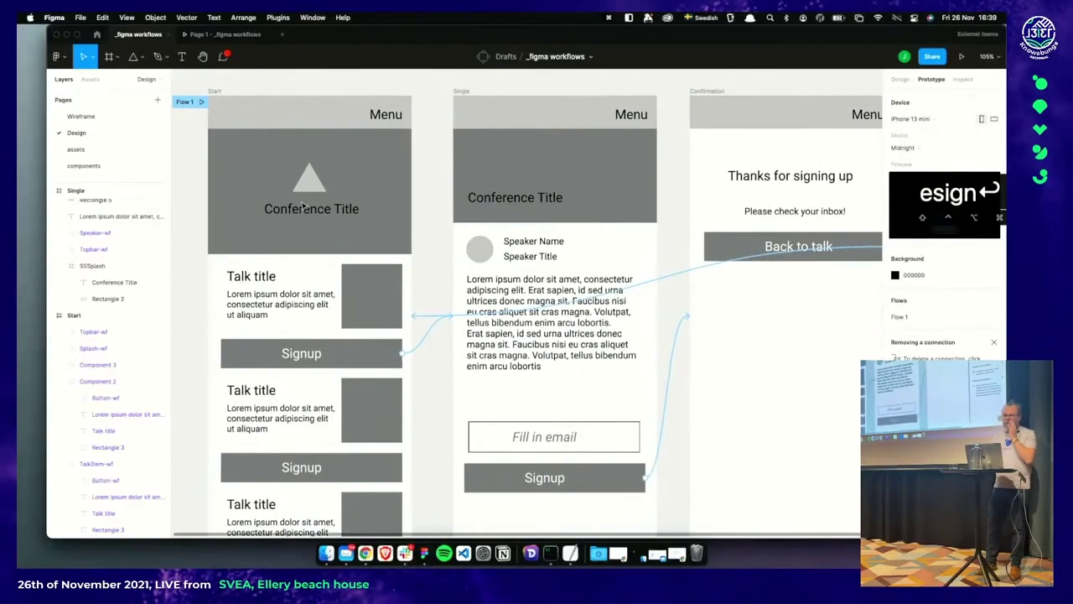
pyautogui.scroll(-5, 390, 209)
pyautogui.click(394, 183)
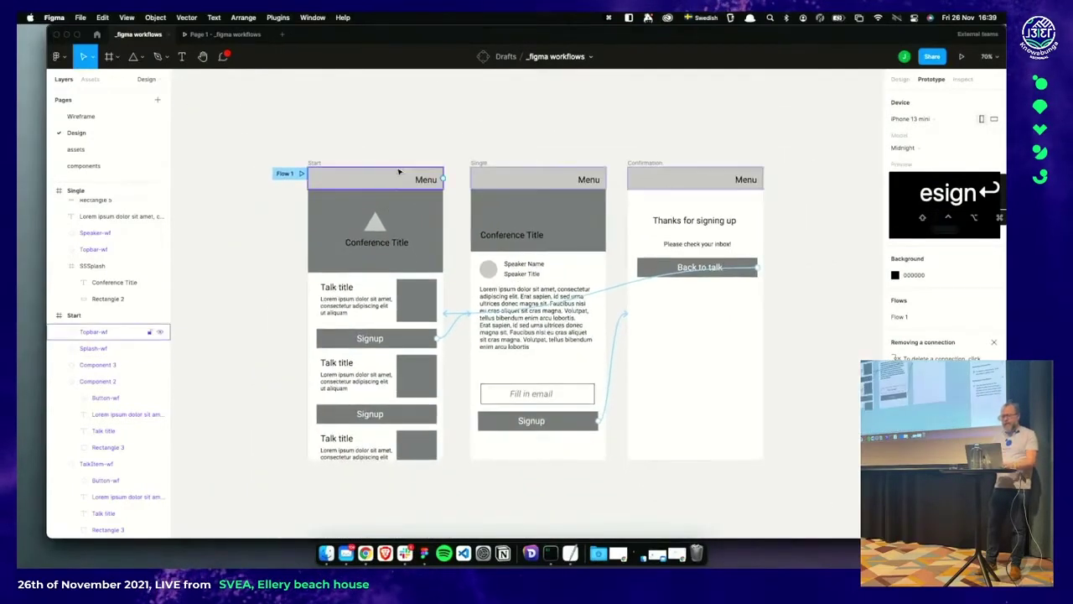
pyautogui.press('Escape')
pyautogui.scroll(-2, 419, 180)
pyautogui.scroll(-2, 536, 172)
pyautogui.click(433, 141)
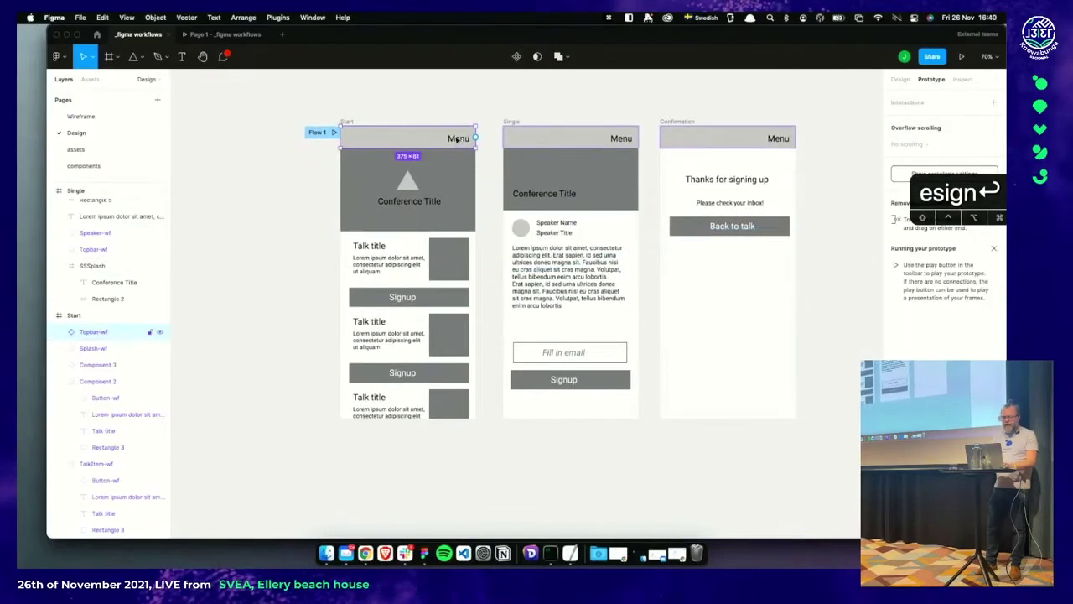
pyautogui.hscroll(-3, 466, 144)
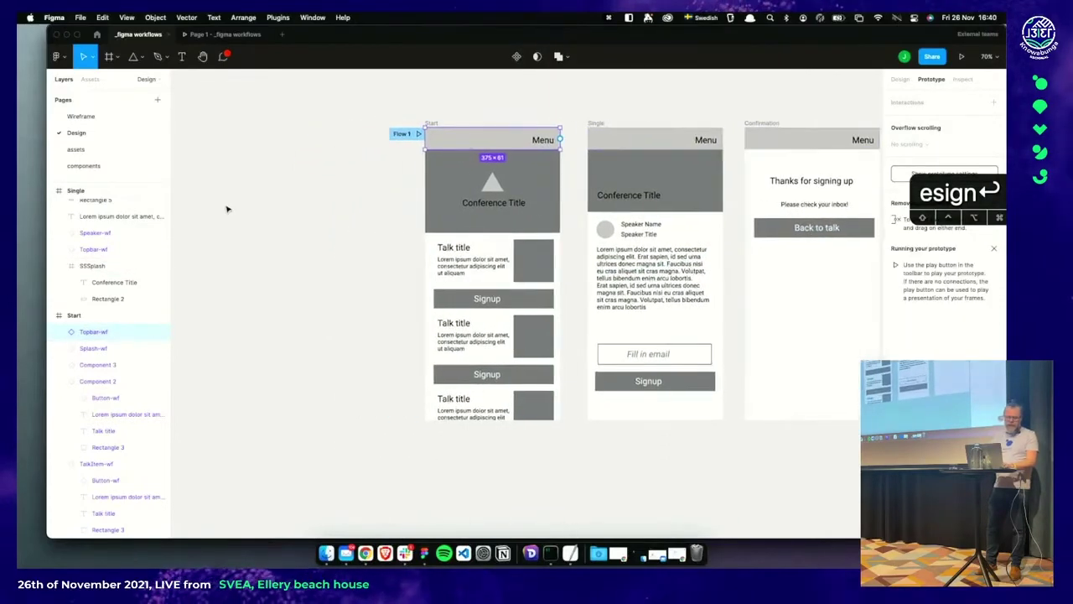
# Place a copy of the Topbar-wf component beside the original on the components page and detach the instance
pyautogui.click(84, 165)
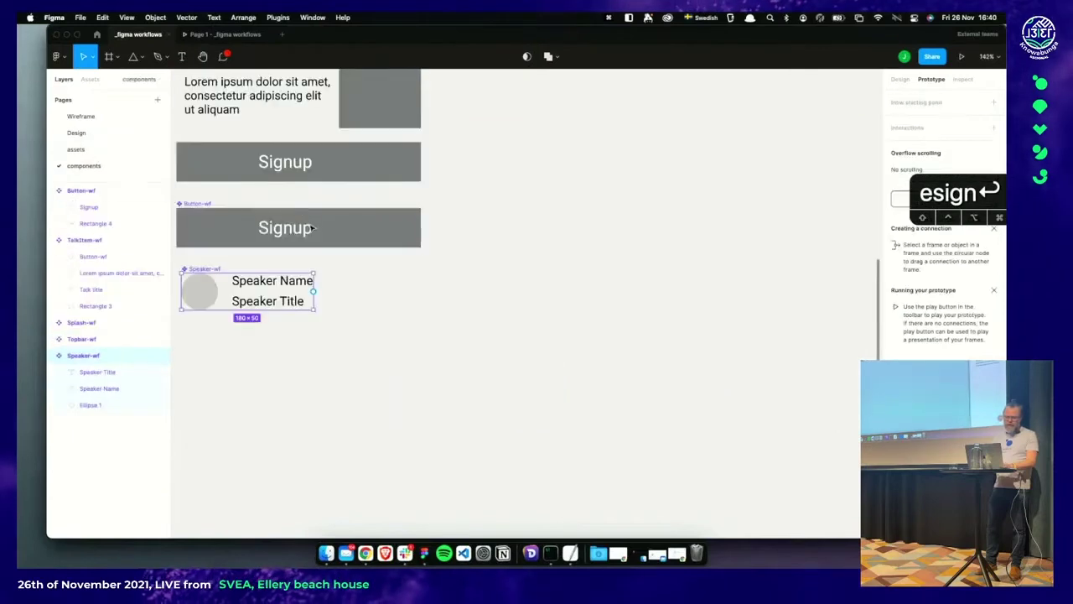
pyautogui.scroll(5, 388, 234)
pyautogui.scroll(-2, 386, 235)
pyautogui.click(366, 221)
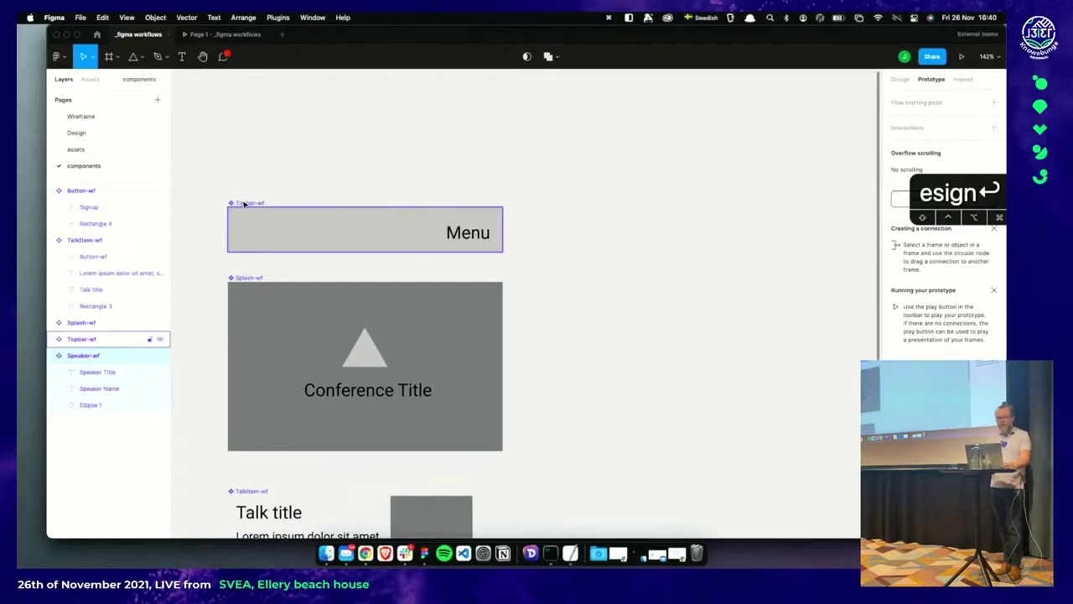
pyautogui.moveTo(244, 204); pyautogui.dragTo(593, 200)
pyautogui.click(599, 227)
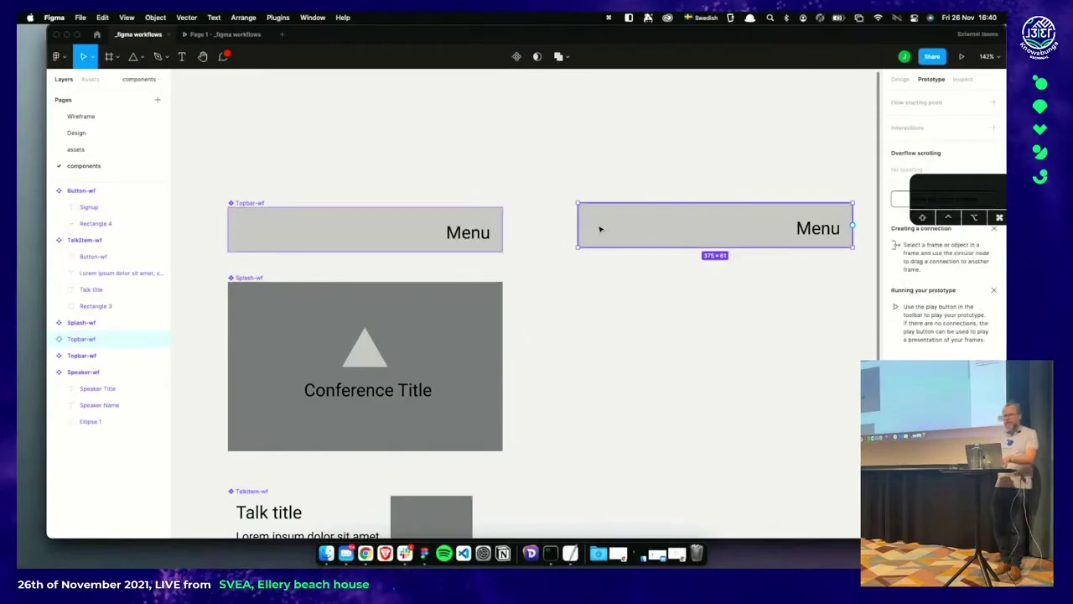
pyautogui.press('alt+super+b')
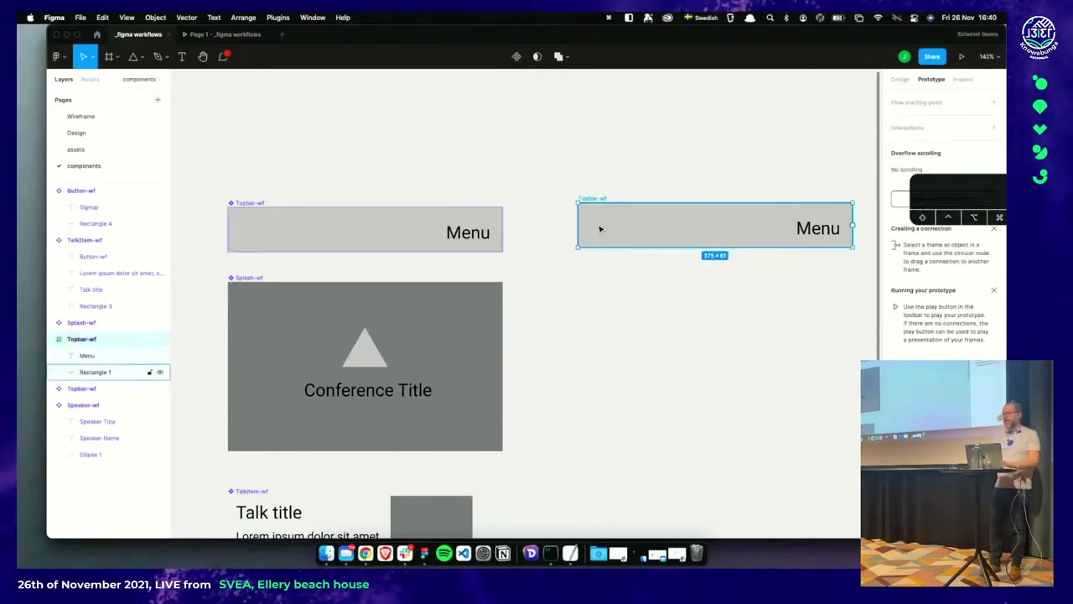
# Rename the detached top bar frame "Topbar"
pyautogui.hscroll(5, 608, 277)
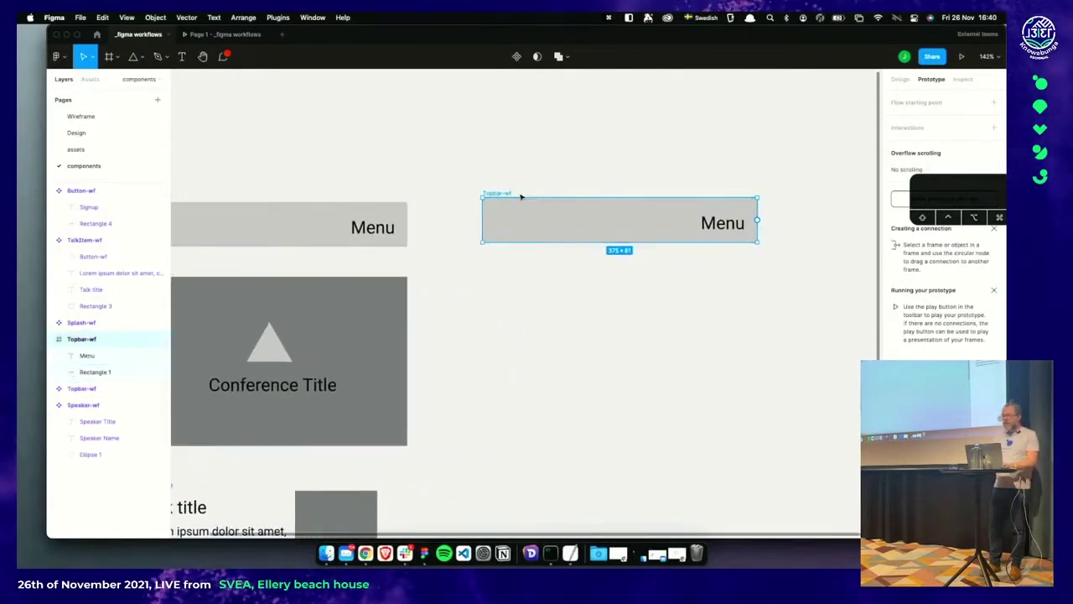
pyautogui.press('super+r')
pyautogui.press('BackSpace')
pyautogui.press('BackSpace')
pyautogui.press('BackSpace')
pyautogui.press('BackSpace')
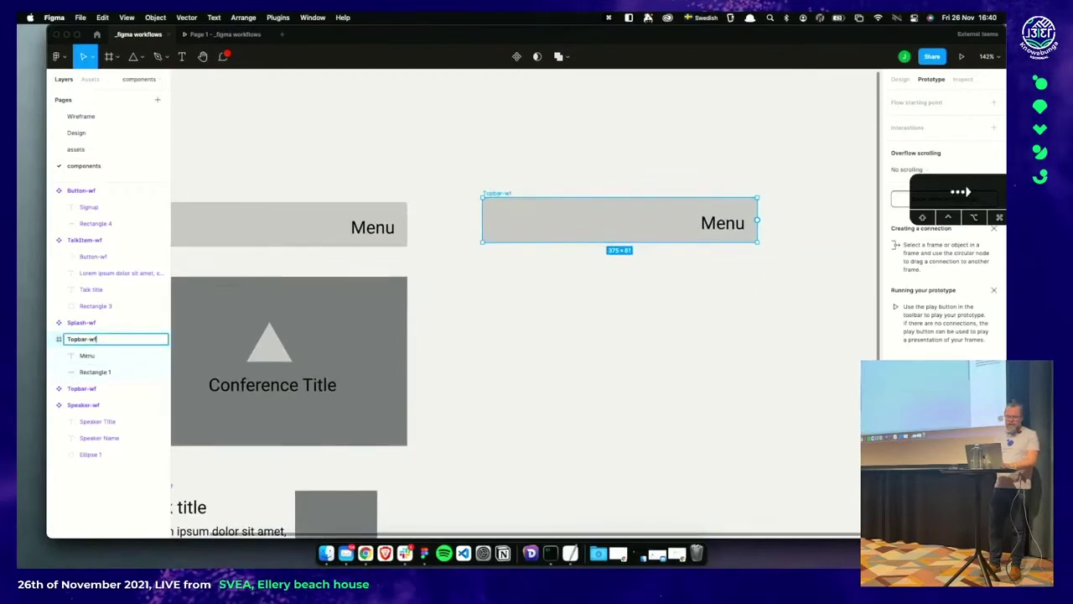
pyautogui.write('r')
pyautogui.press('Return')
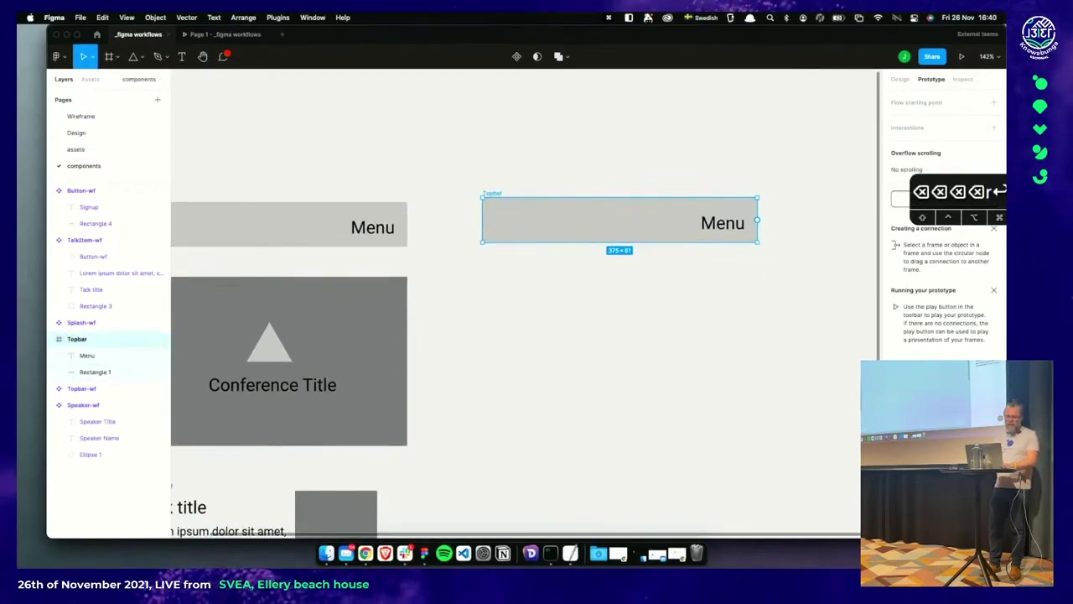
pyautogui.hscroll(3, 707, 283)
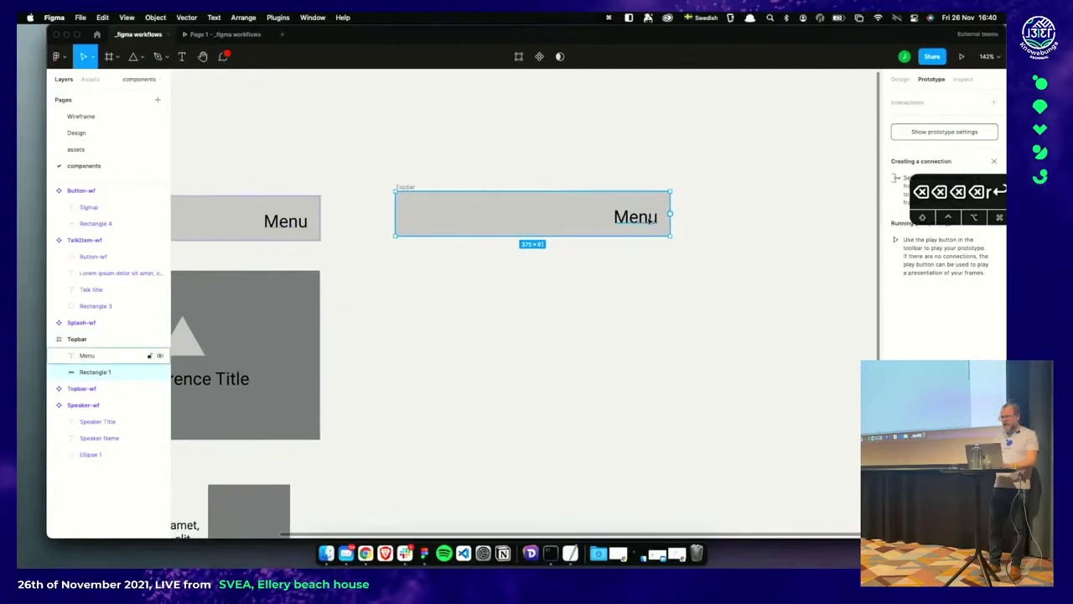
pyautogui.click(636, 218)
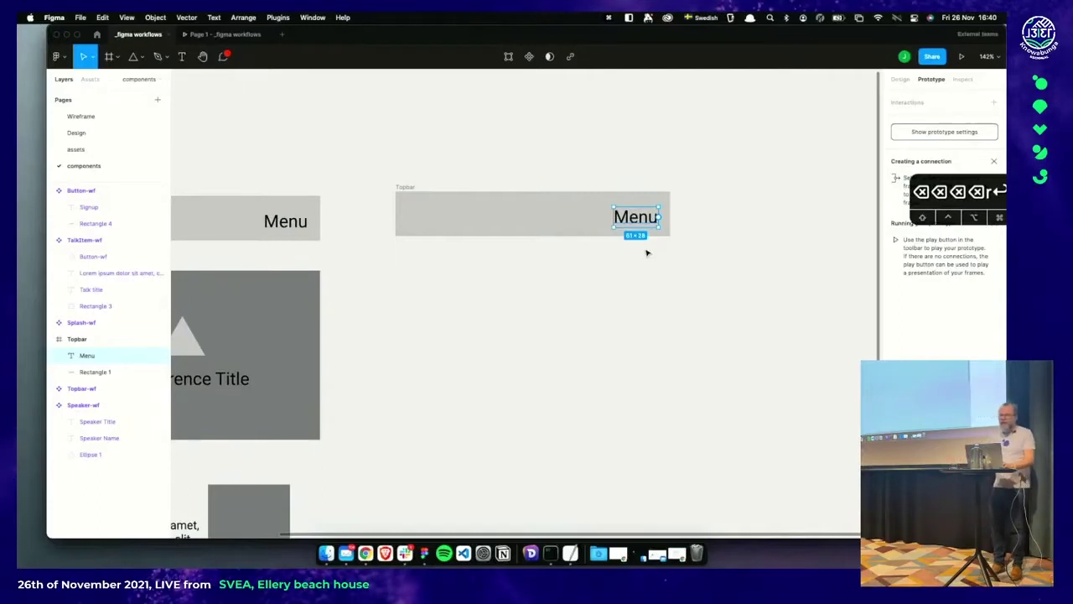
pyautogui.click(588, 289)
pyautogui.scroll(-2, 498, 196)
pyautogui.hscroll(2, 498, 197)
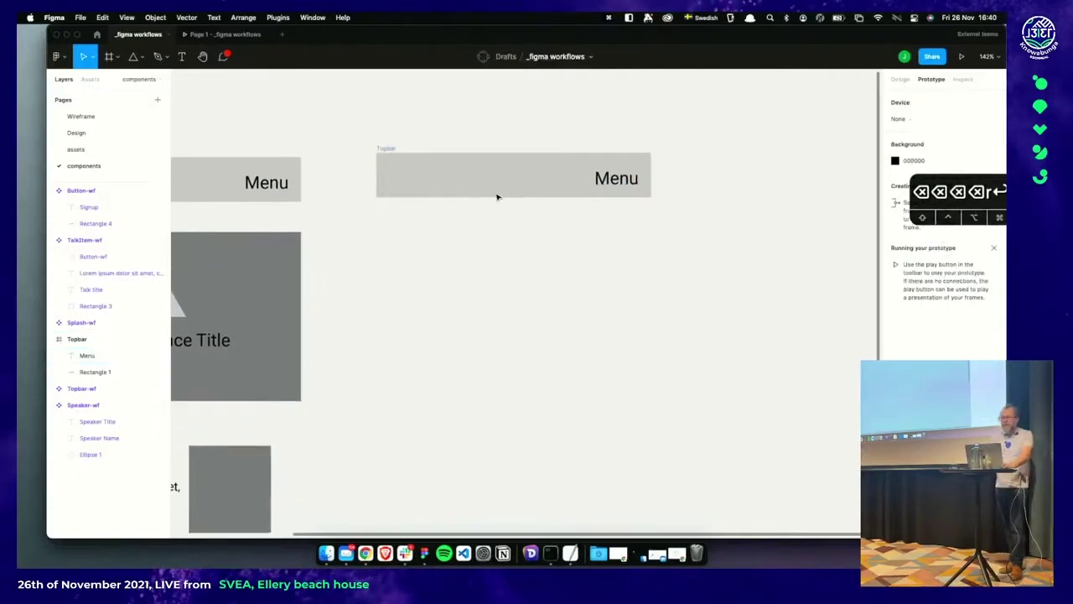
pyautogui.click(631, 201)
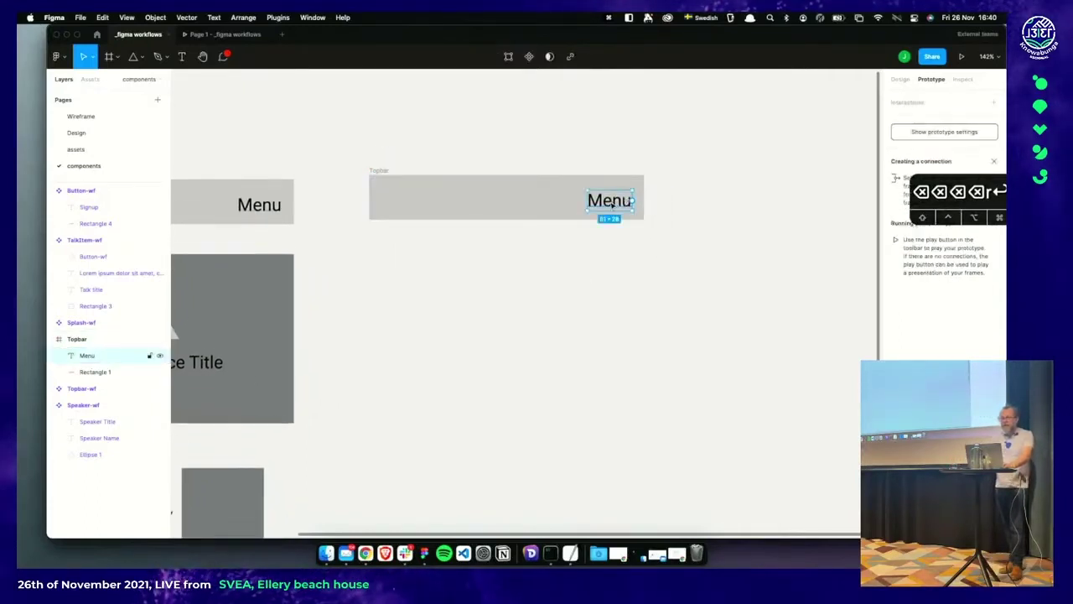
# Copy the triangle from Splash-wf to the left end of the Topbar frame and scale it down to about 47 × 47
pyautogui.hscroll(-5, 565, 251)
pyautogui.click(397, 318)
pyautogui.doubleClick(382, 331)
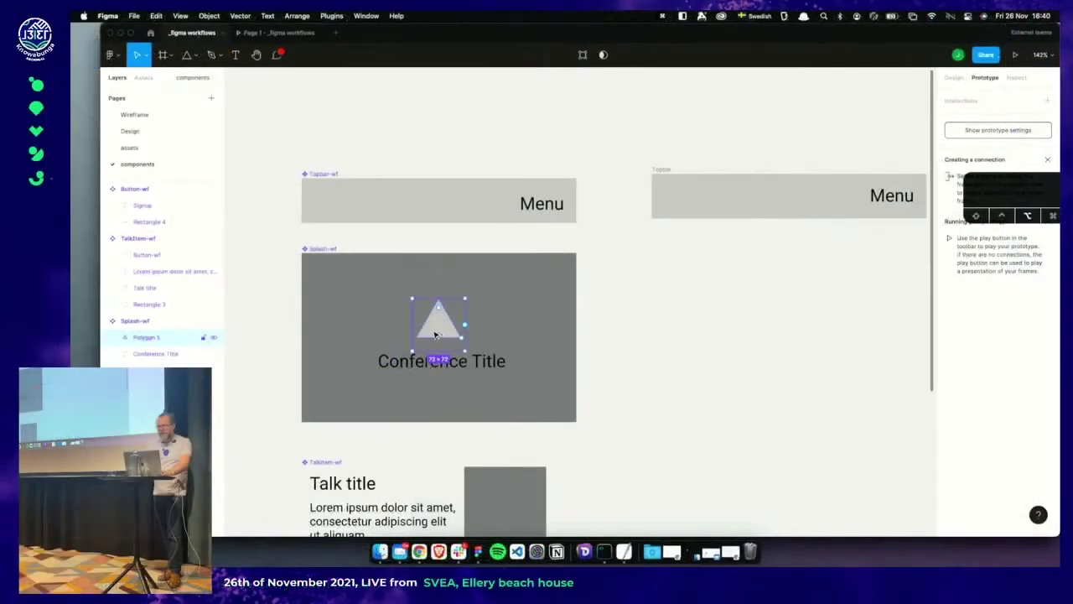
pyautogui.moveTo(435, 335); pyautogui.dragTo(680, 202)
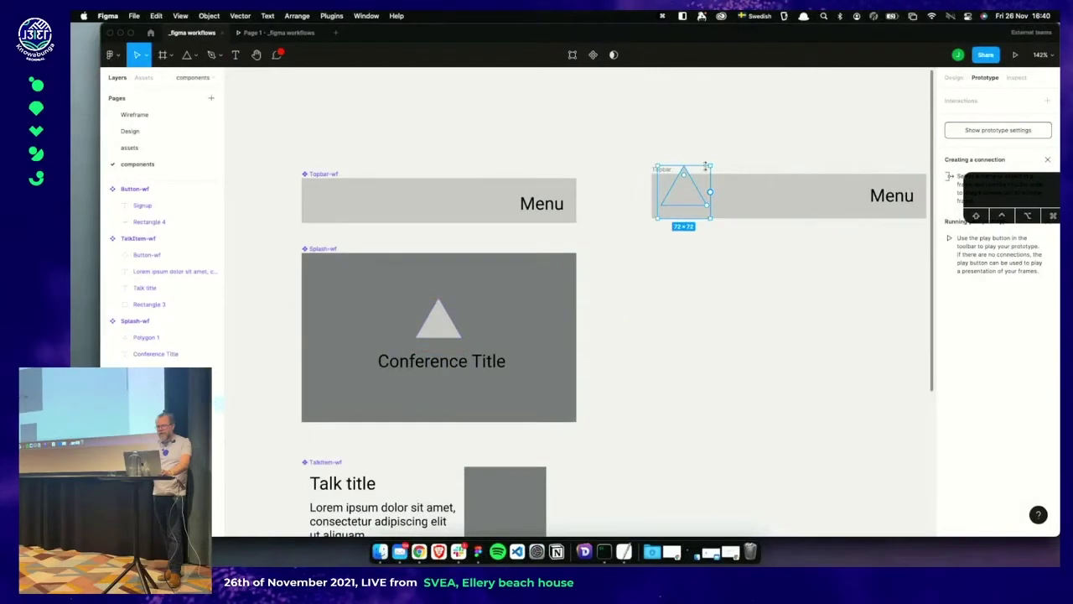
pyautogui.moveTo(711, 167); pyautogui.dragTo(693, 183)
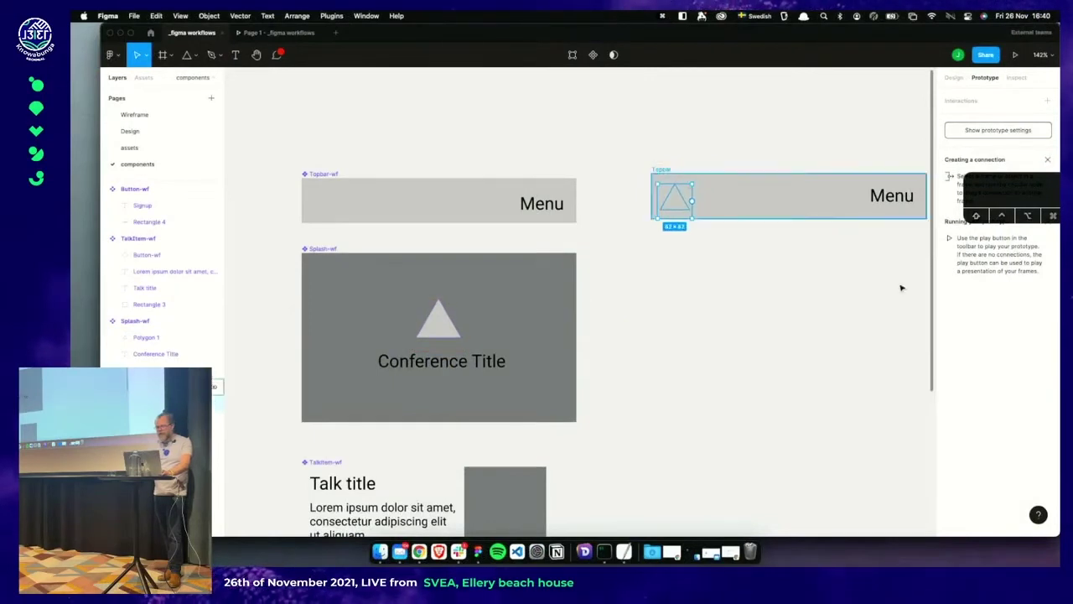
# Darken the fill of the triangle in the Topbar frame to a mid grey
pyautogui.click(955, 78)
pyautogui.click(948, 337)
pyautogui.moveTo(881, 338); pyautogui.dragTo(802, 343)
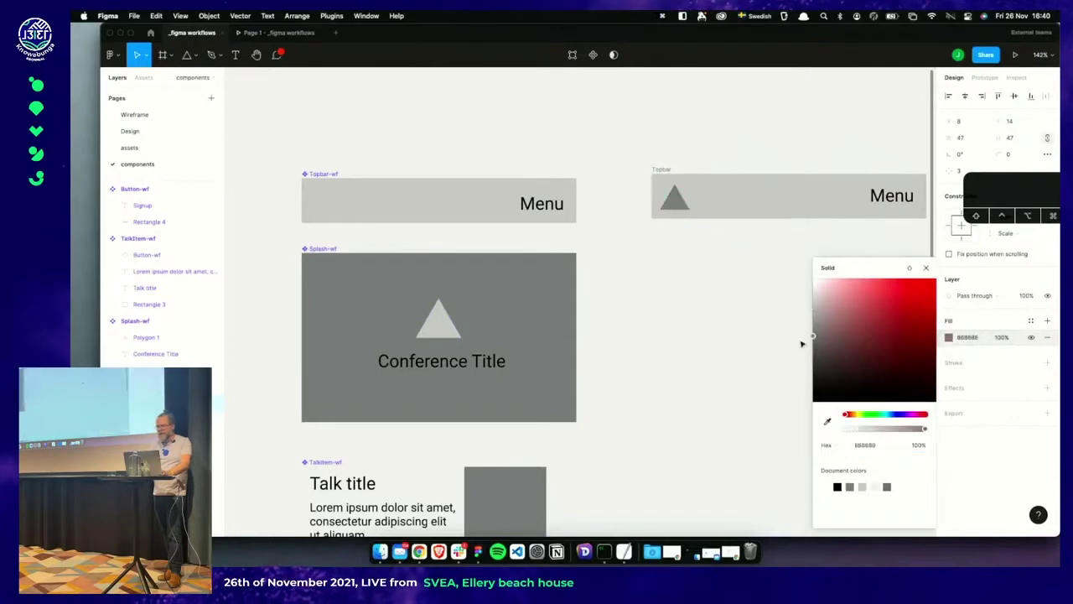
pyautogui.click(757, 343)
pyautogui.hscroll(5, 758, 343)
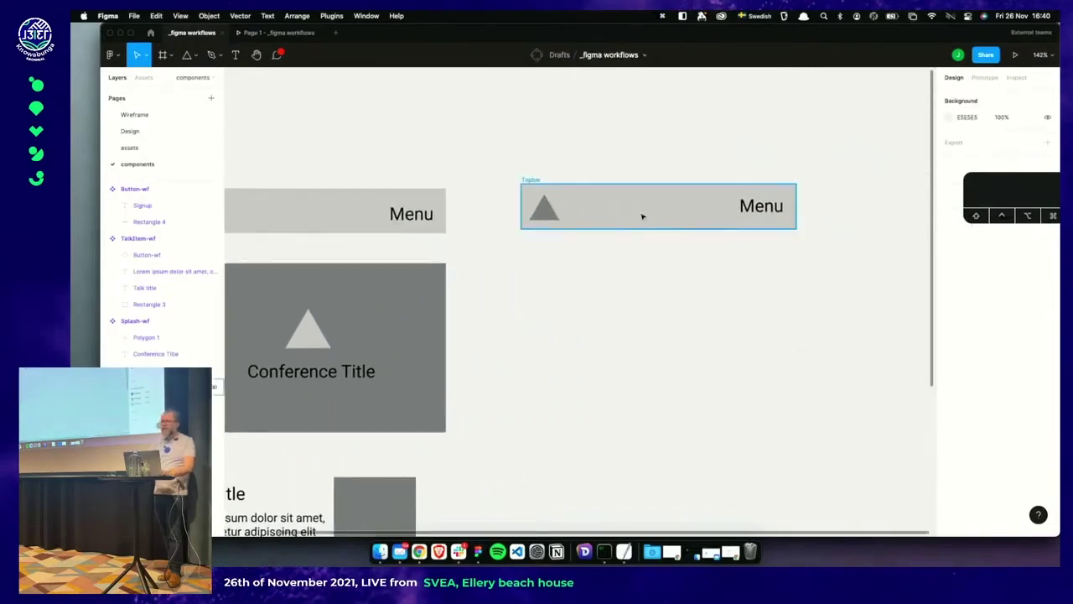
# Change the fill of the Topbar triangle to a bright green and keep the triangle selected
pyautogui.click(638, 217)
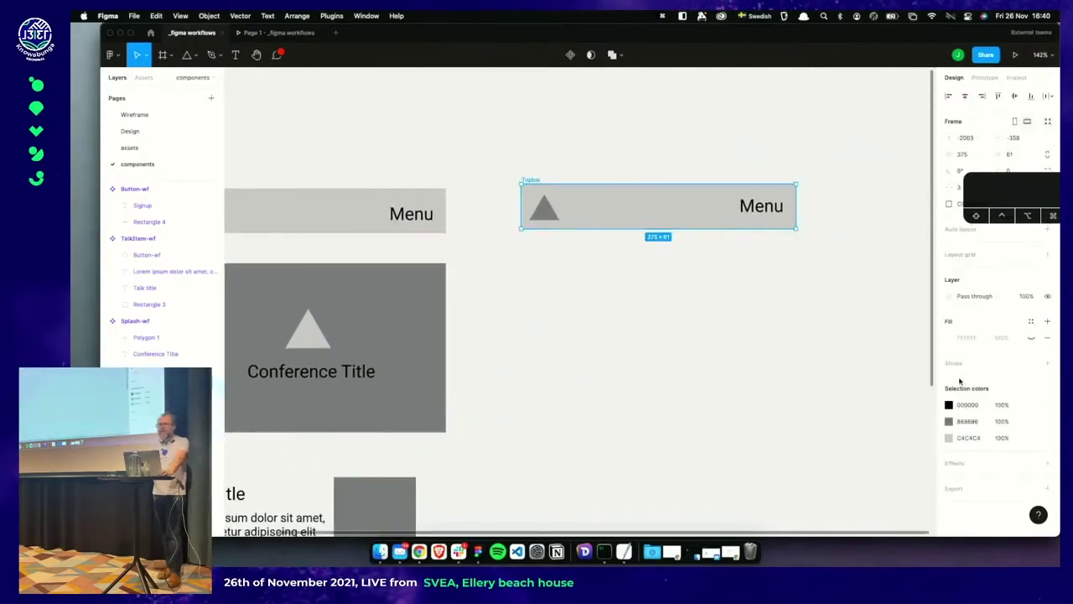
pyautogui.click(544, 208)
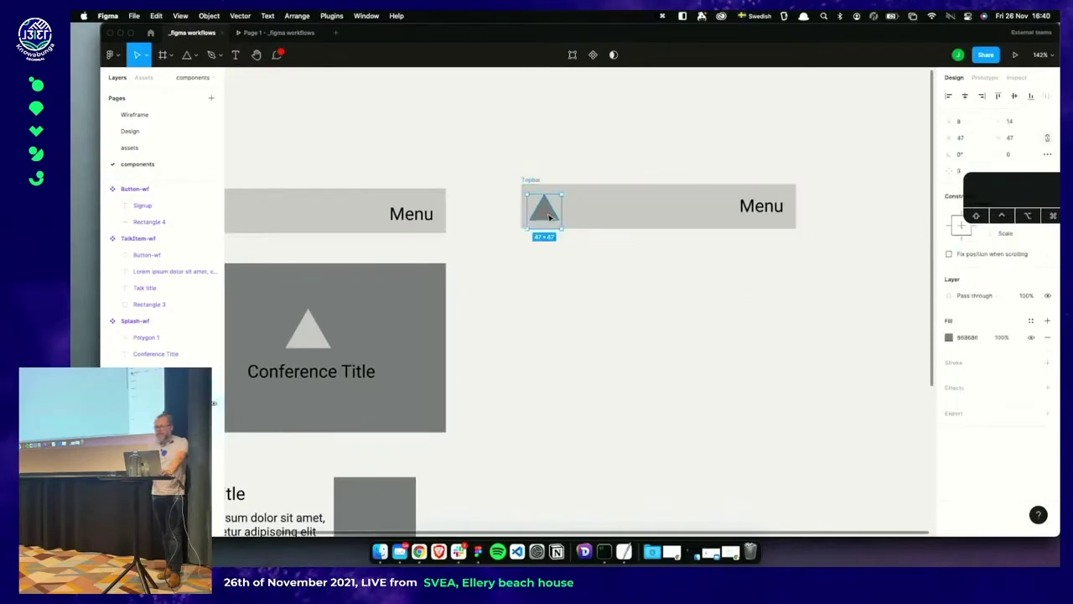
pyautogui.click(949, 338)
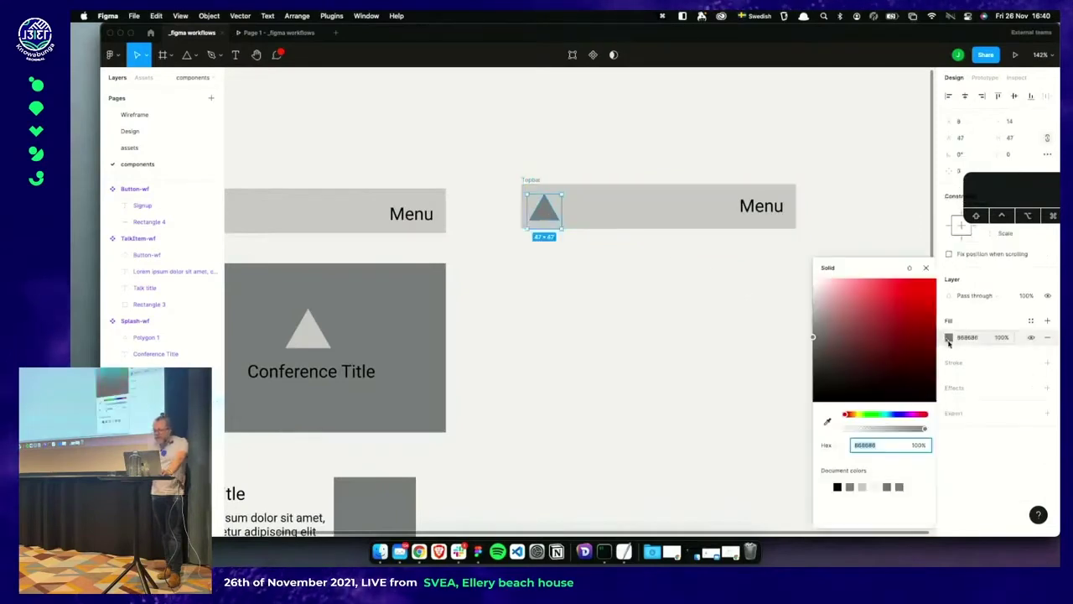
pyautogui.click(882, 415)
pyautogui.moveTo(877, 344); pyautogui.dragTo(924, 299)
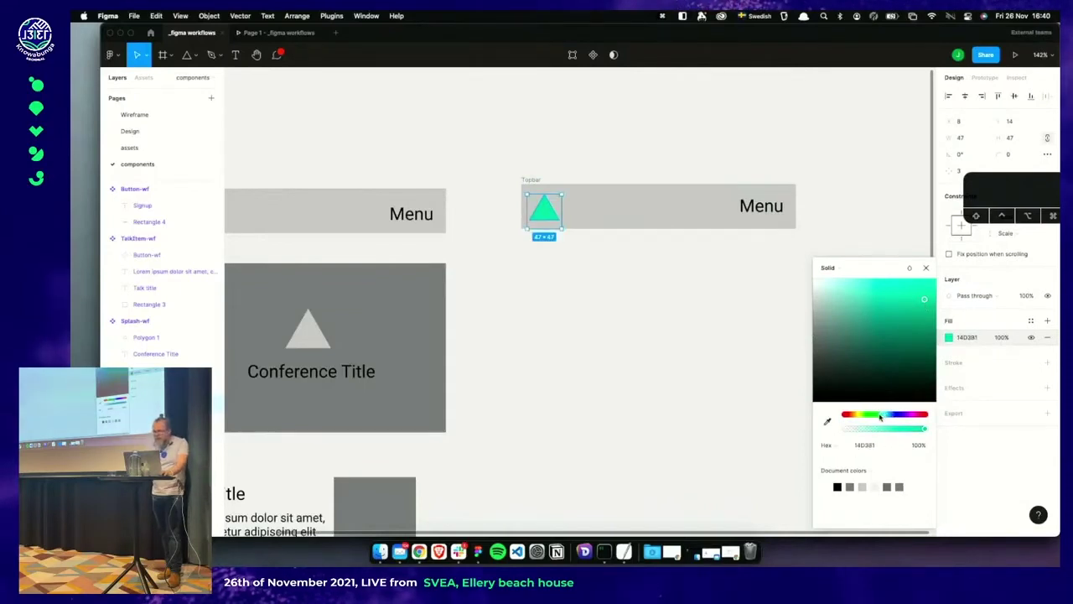
pyautogui.press('Tab')
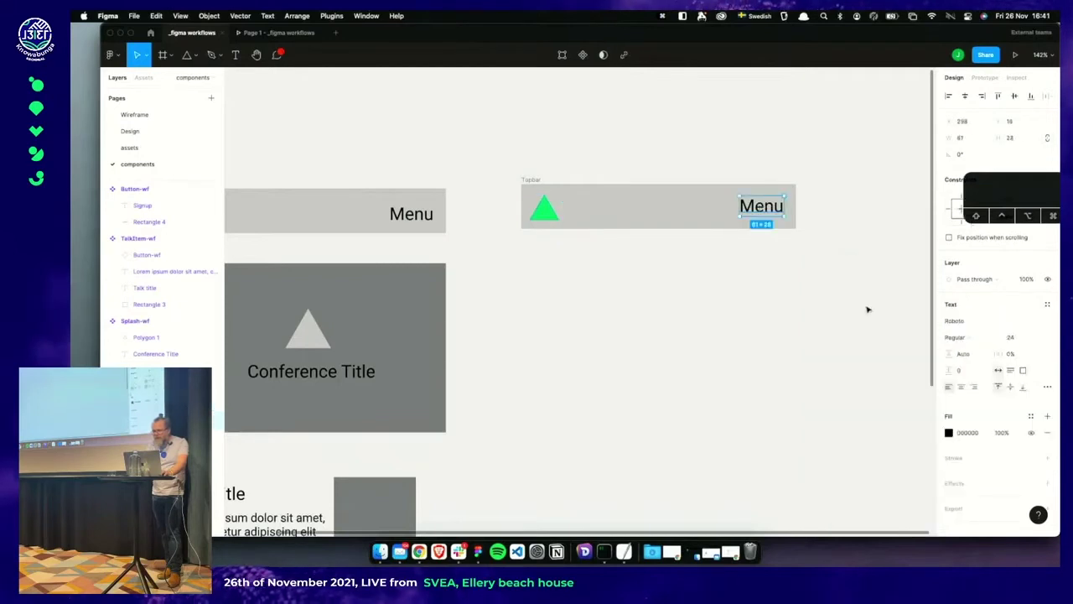
pyautogui.click(555, 209)
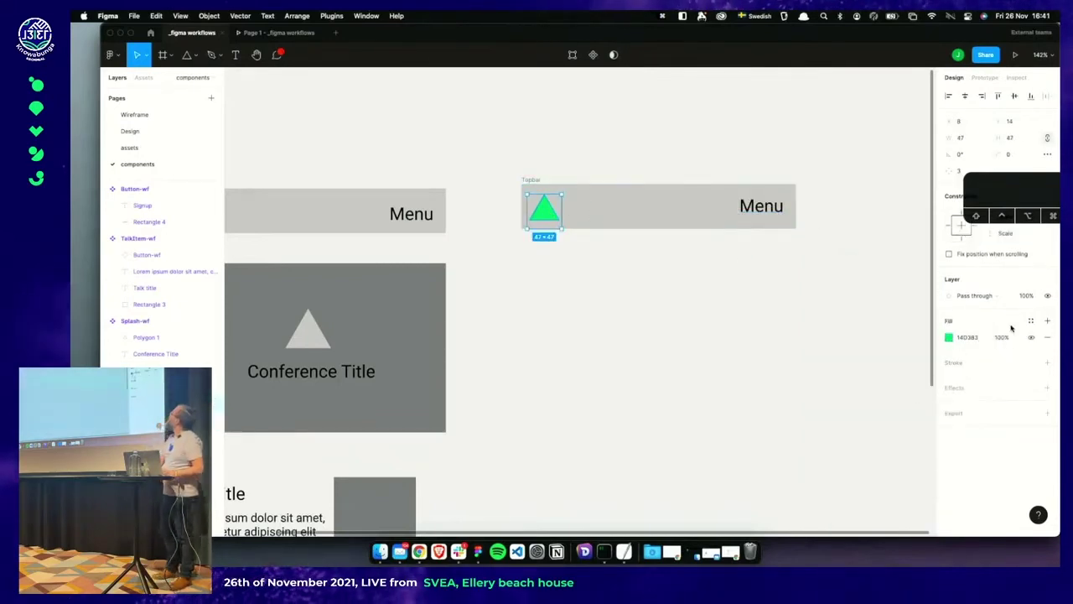
# Shift the Topbar triangle's green fill to 14D38F and save it as a colour style named "Primary"
pyautogui.click(949, 337)
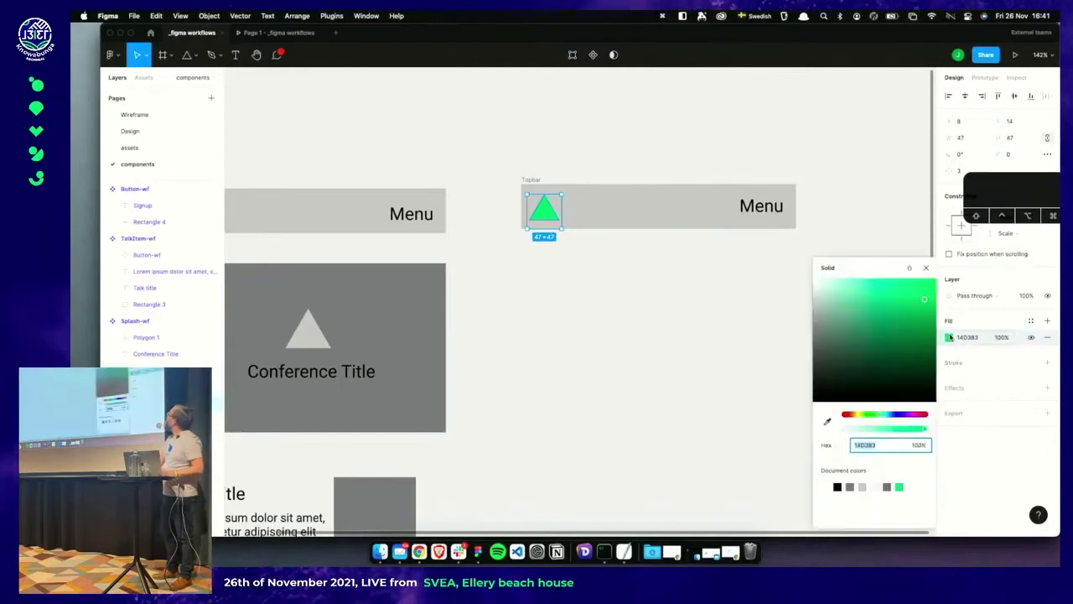
pyautogui.click(883, 415)
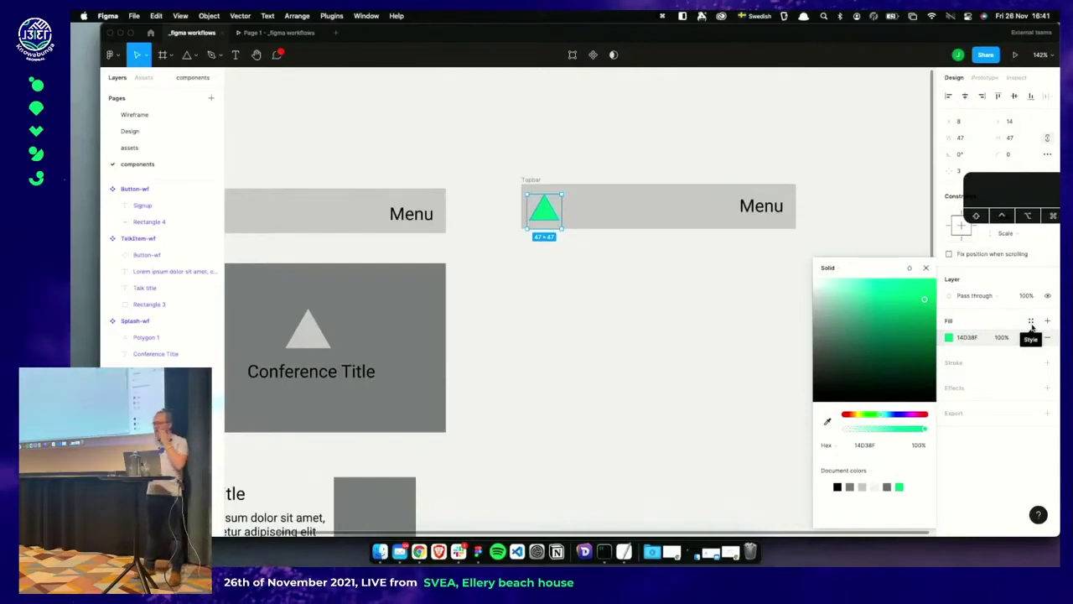
pyautogui.click(1031, 322)
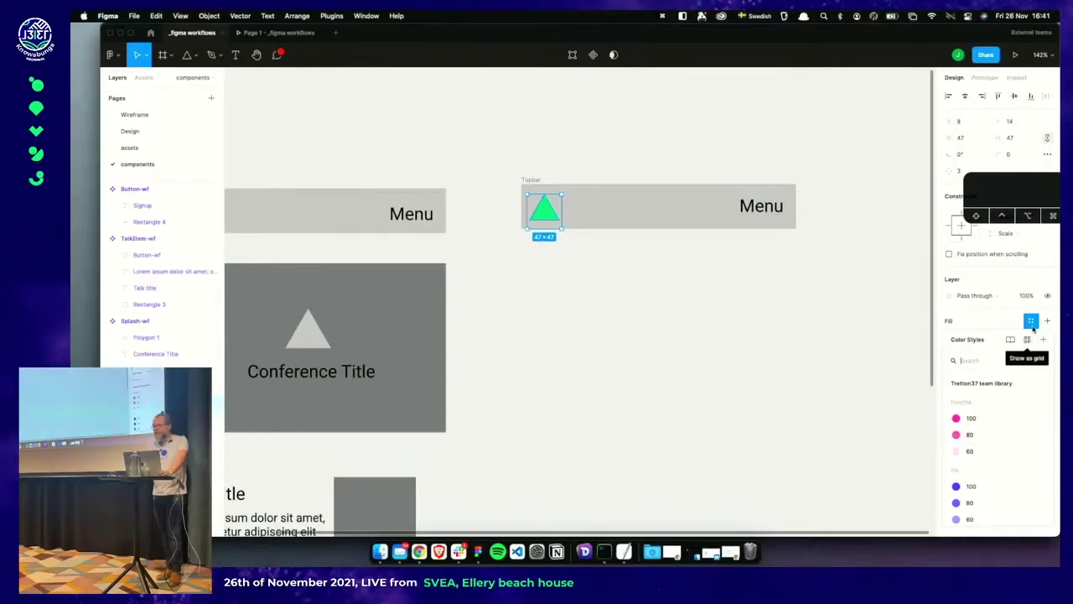
pyautogui.click(1043, 338)
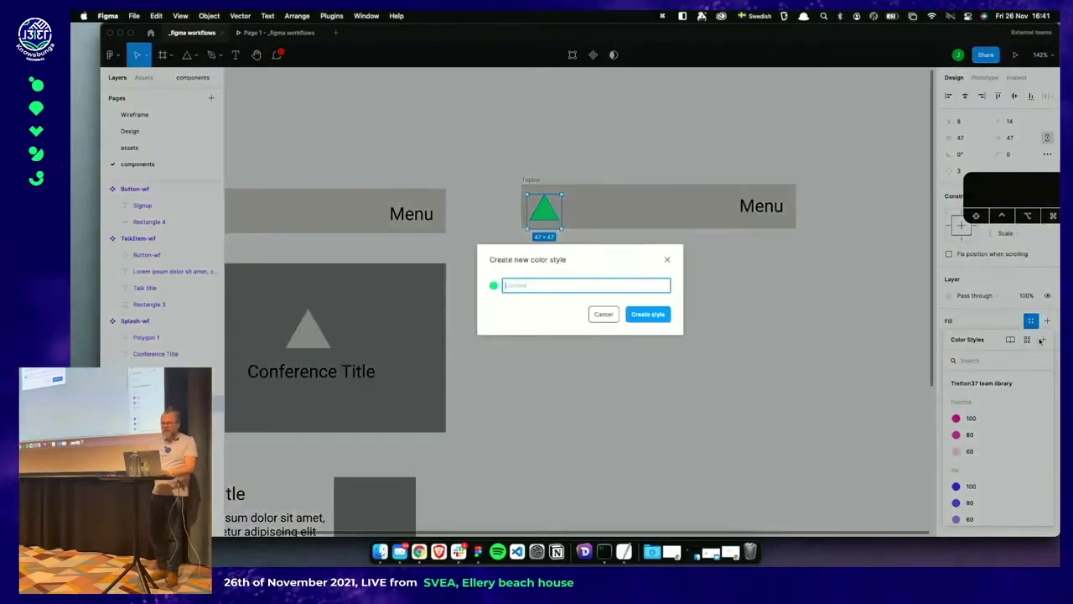
pyautogui.write('Primary')
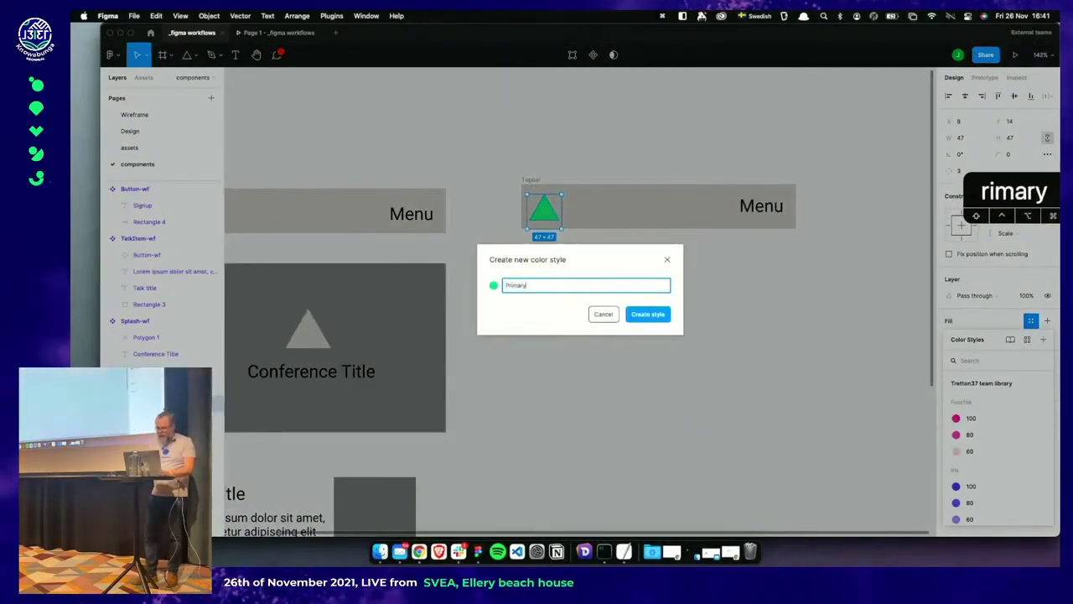
pyautogui.press('Return')
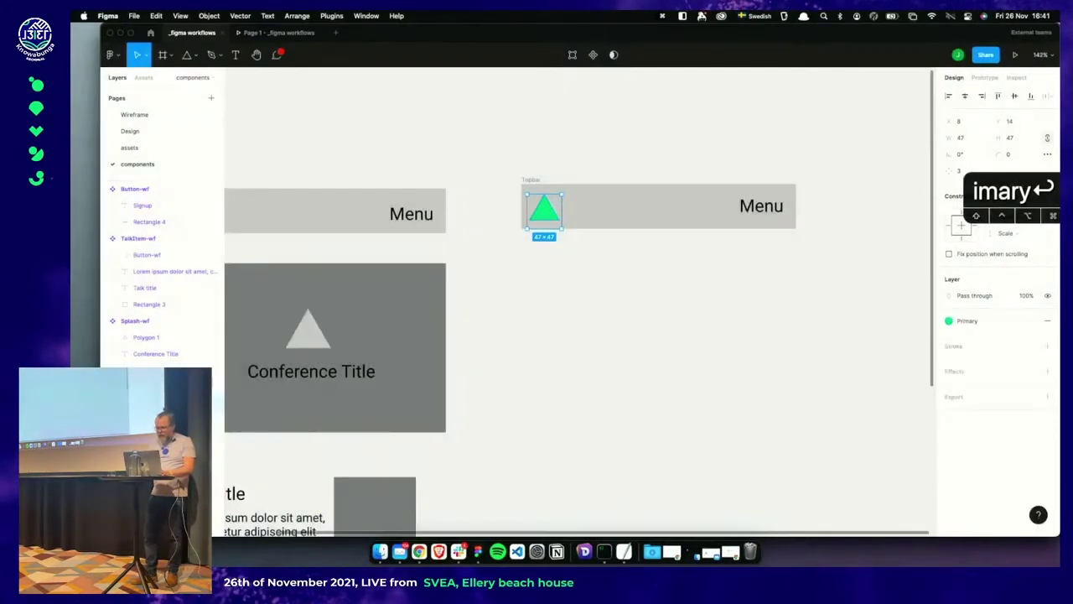
# Apply the Primary colour style to the Menu text in the Topbar frame
pyautogui.click(661, 263)
pyautogui.doubleClick(759, 206)
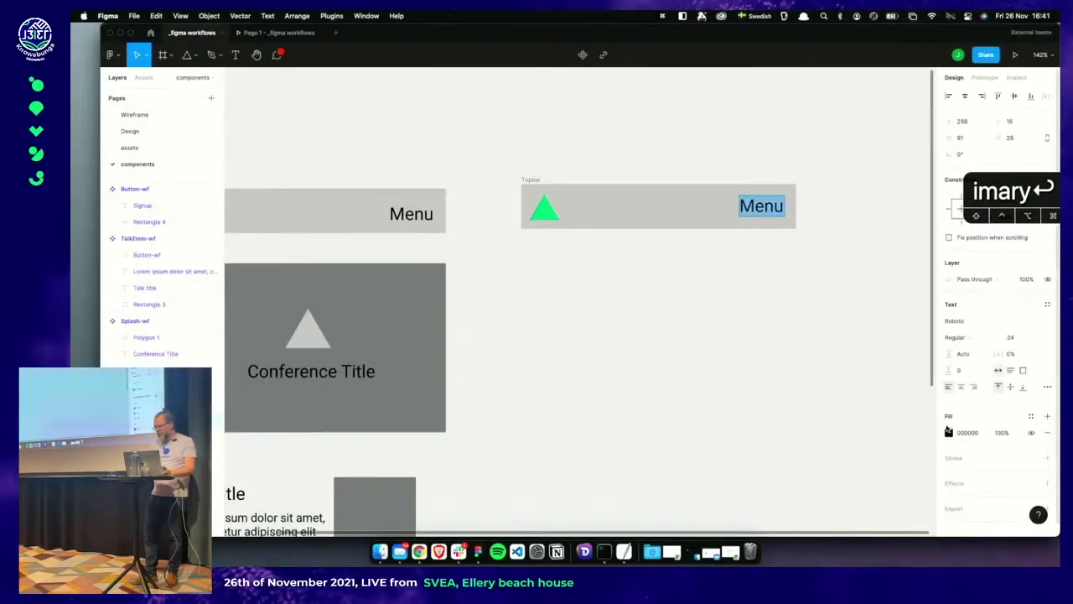
pyautogui.click(1031, 417)
pyautogui.click(977, 391)
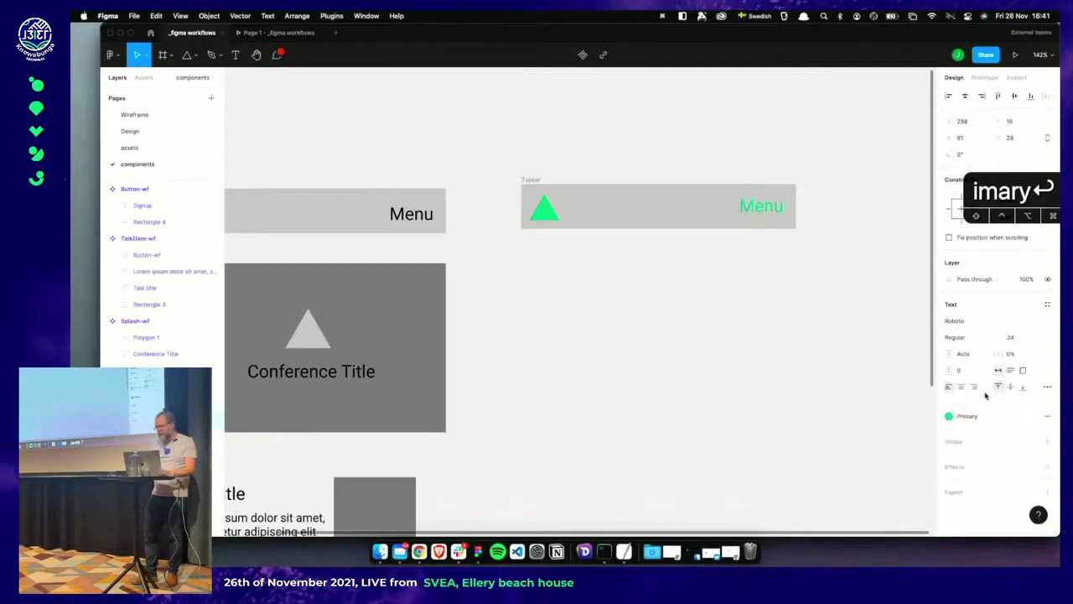
pyautogui.click(671, 220)
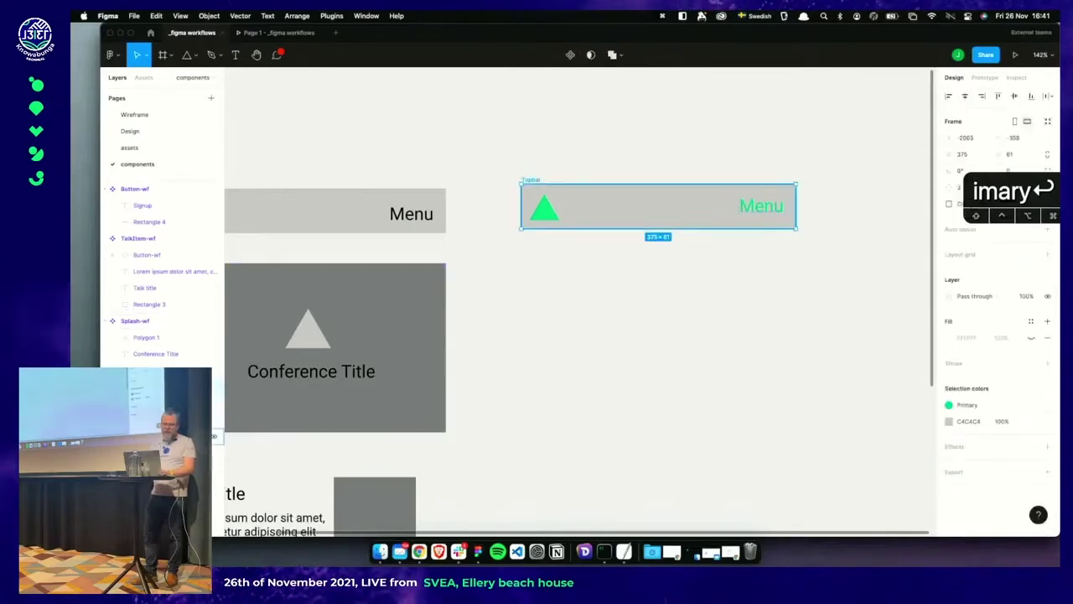
pyautogui.doubleClick(618, 215)
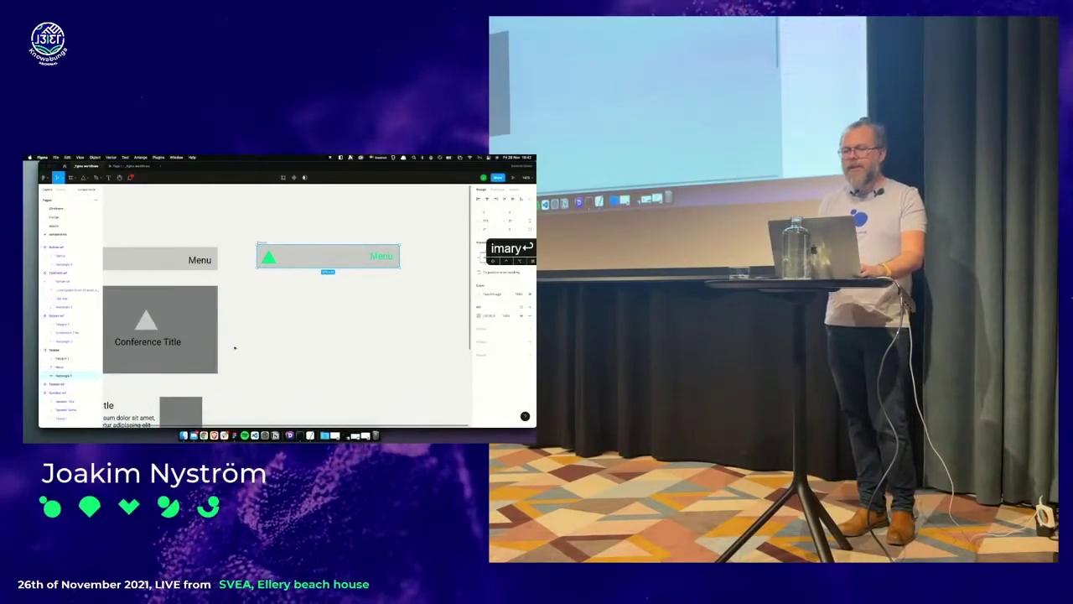
pyautogui.click(317, 256)
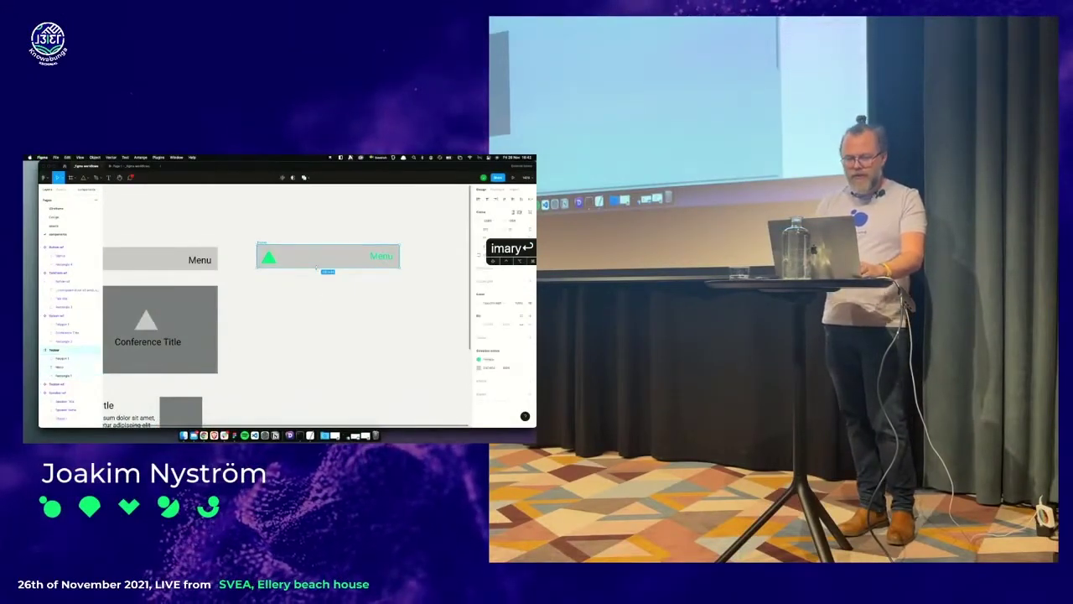
pyautogui.press('Delete')
pyautogui.press('super+z')
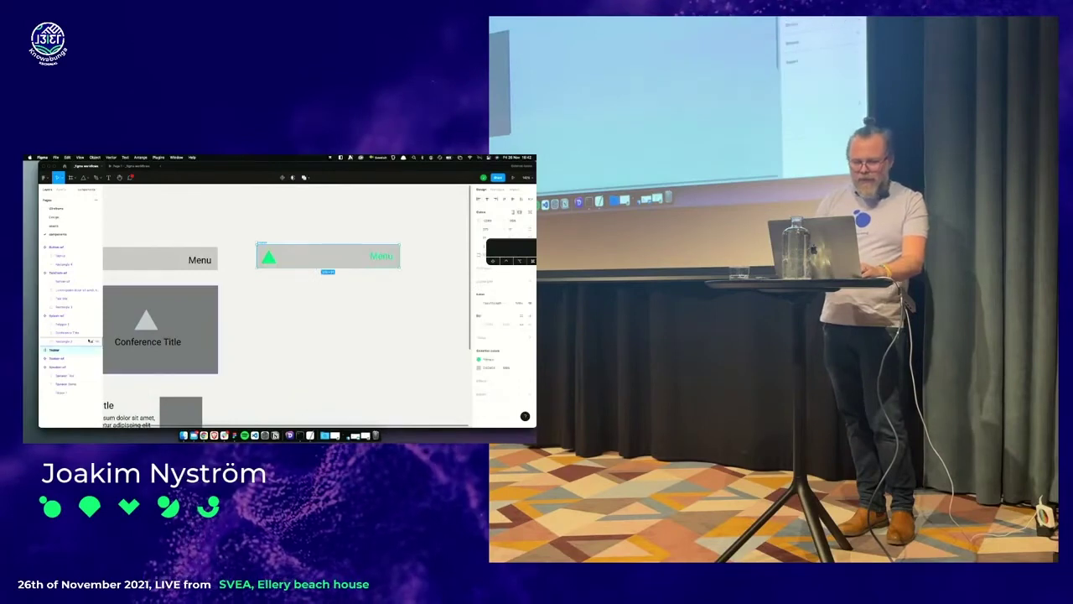
# Try removing the grey background rectangle from the Topbar frame and undo the removal
pyautogui.click(65, 340)
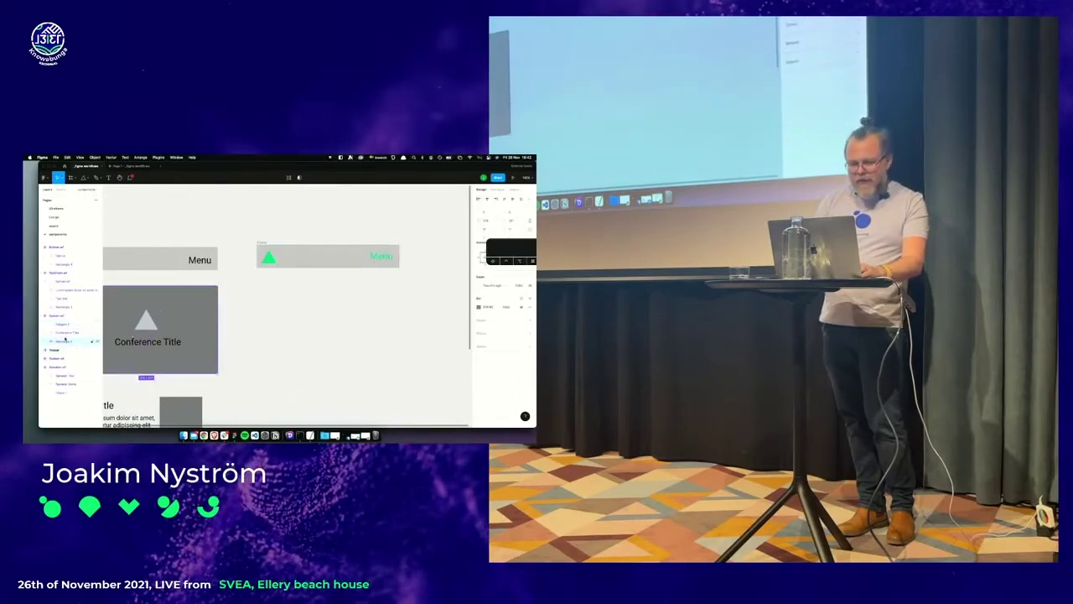
pyautogui.click(50, 349)
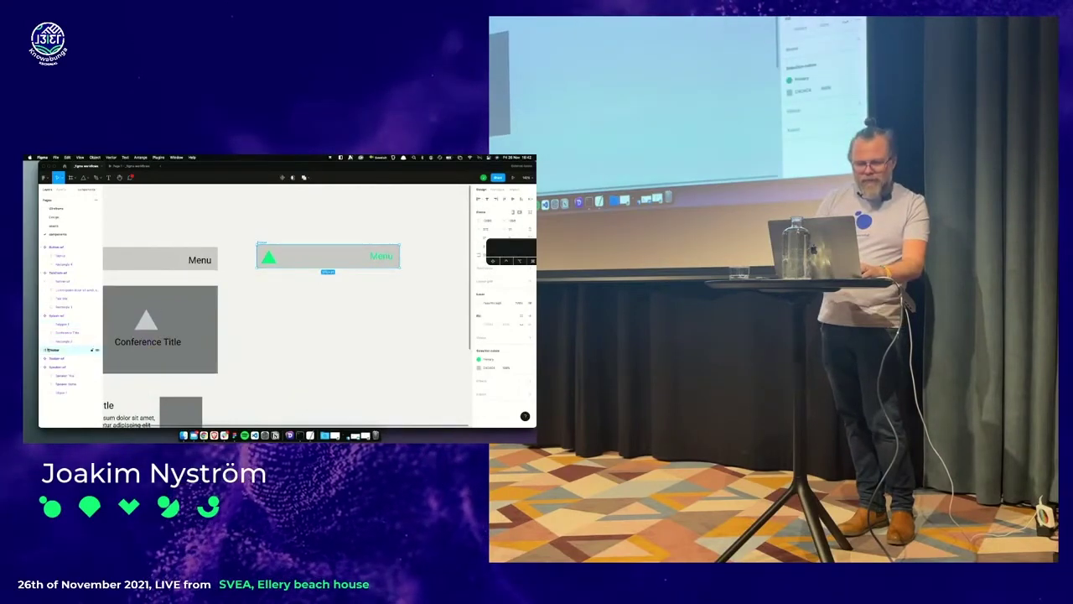
pyautogui.click(58, 375)
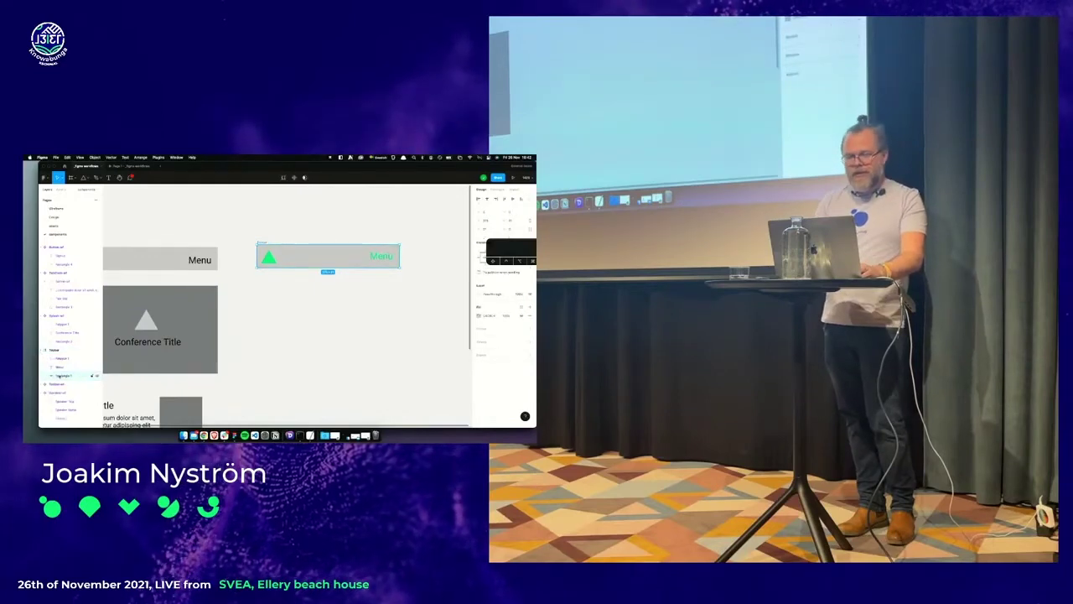
pyautogui.press('BackSpace')
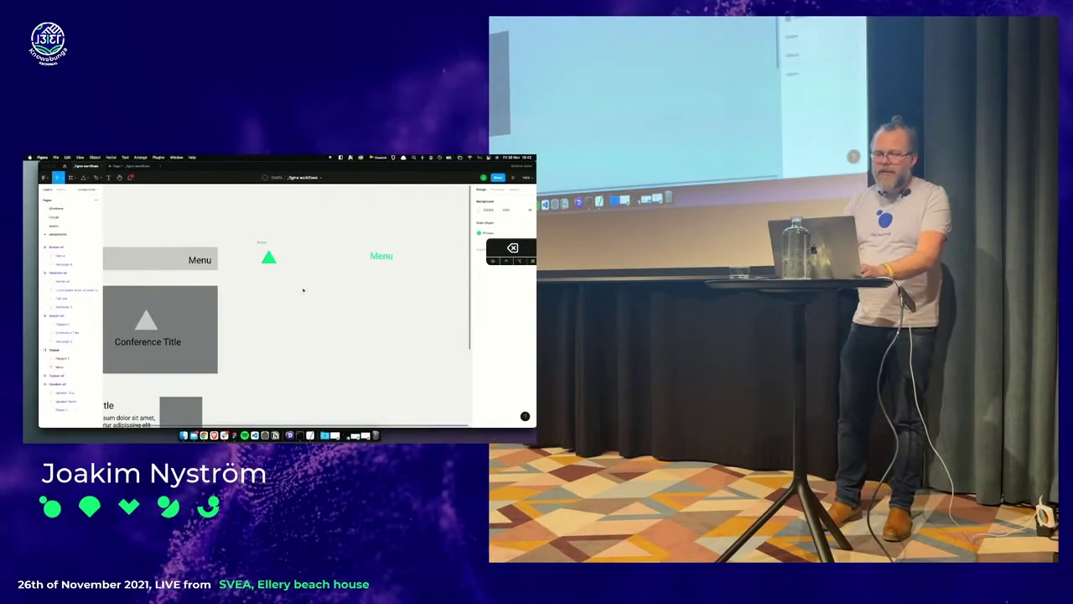
pyautogui.press('super+z')
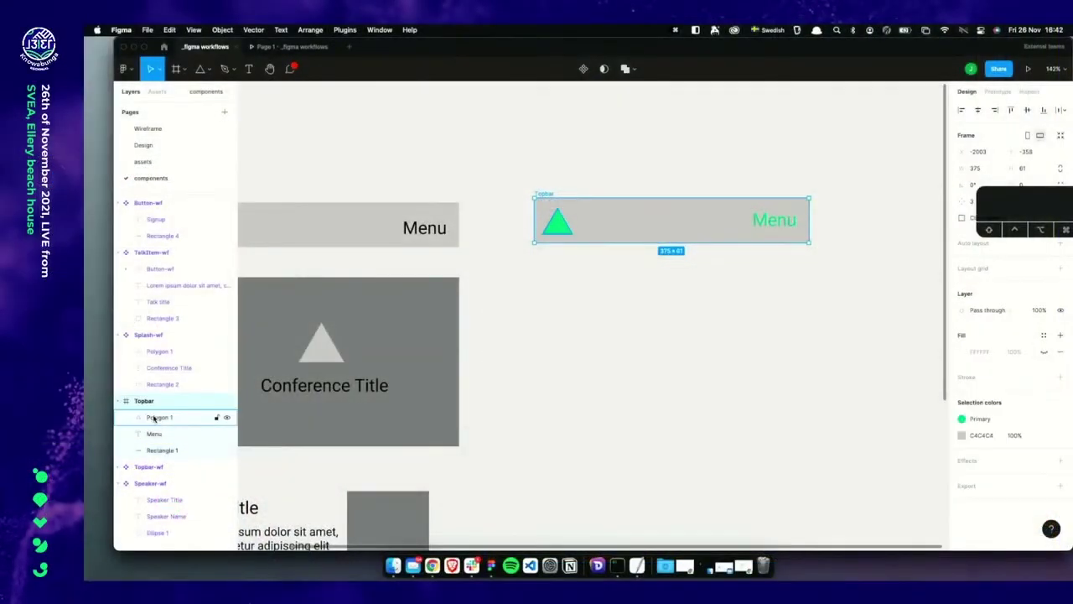
# Delete Rectangle 1, the grey background, from the Topbar frame, keeping the triangle and the Menu text
pyautogui.click(153, 417)
pyautogui.click(153, 434)
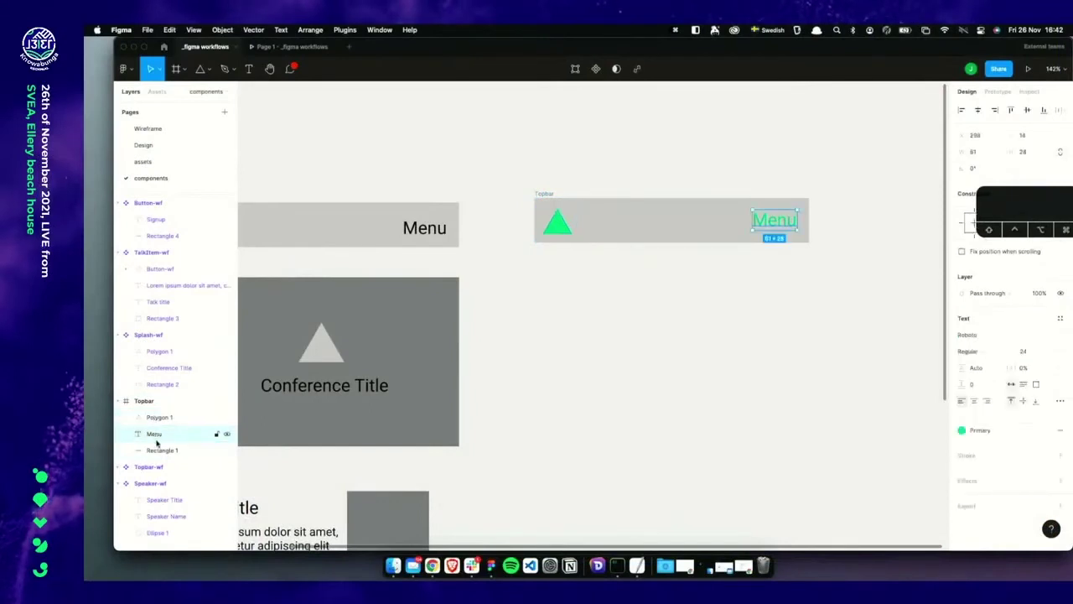
pyautogui.click(154, 450)
pyautogui.press('BackSpace')
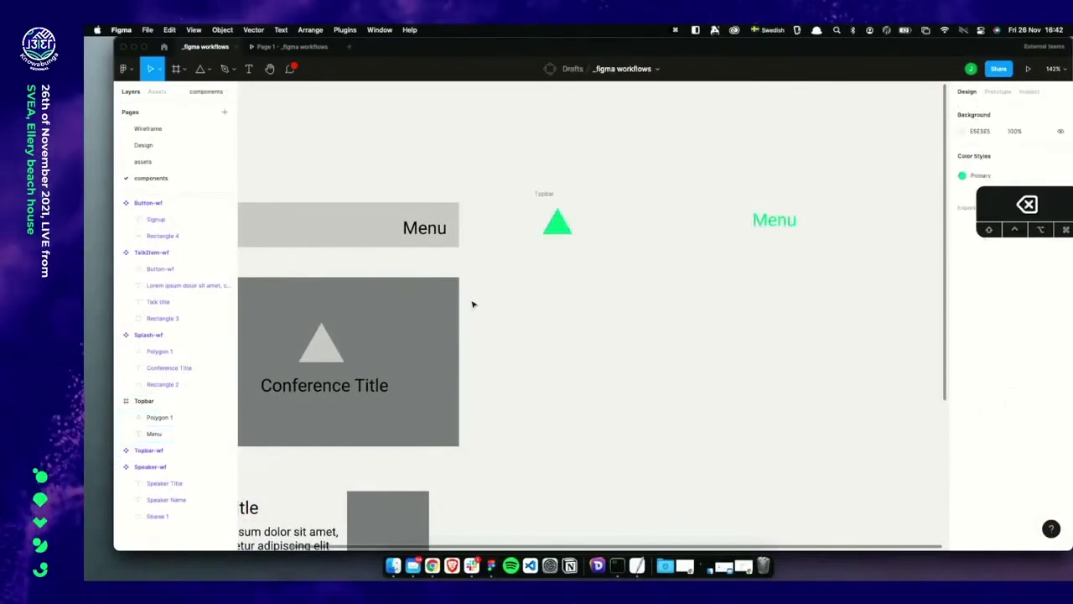
# Wrap the Topbar's triangle and Menu text together in a horizontal auto layout frame
pyautogui.moveTo(795, 258); pyautogui.dragTo(537, 214)
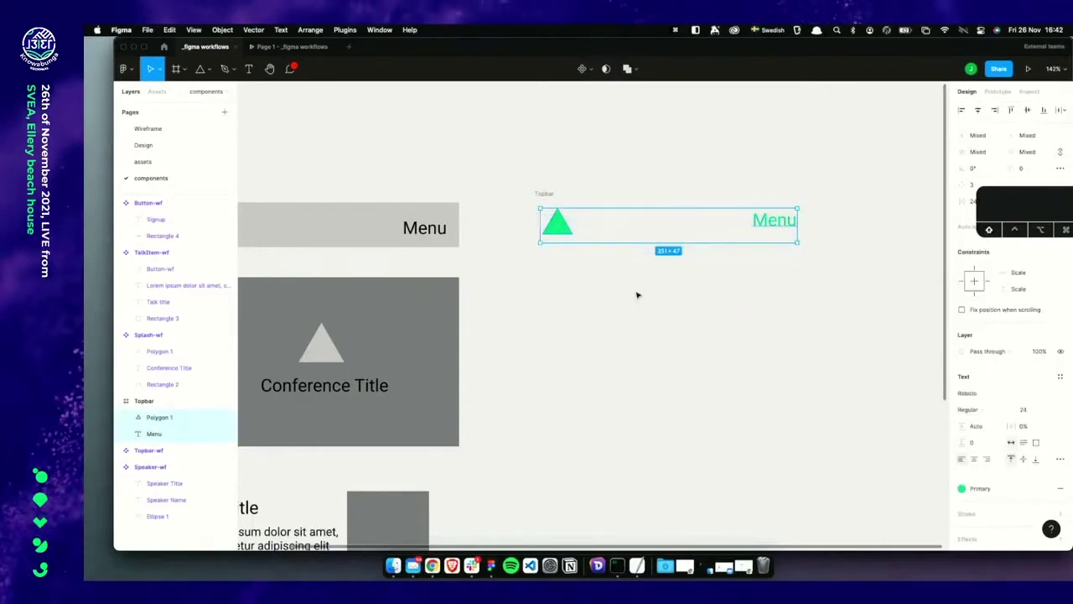
pyautogui.hotkey('shift', 'a')
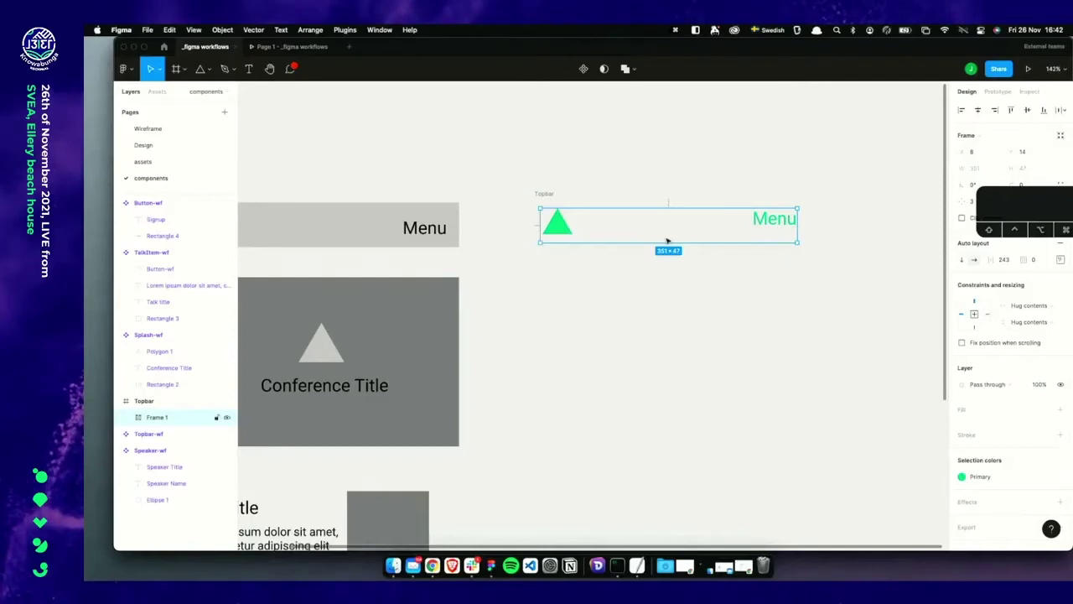
pyautogui.click(384, 261)
# Try pasting copies of the Menu text into the auto layout frame and undo the pastes
pyautogui.click(763, 227)
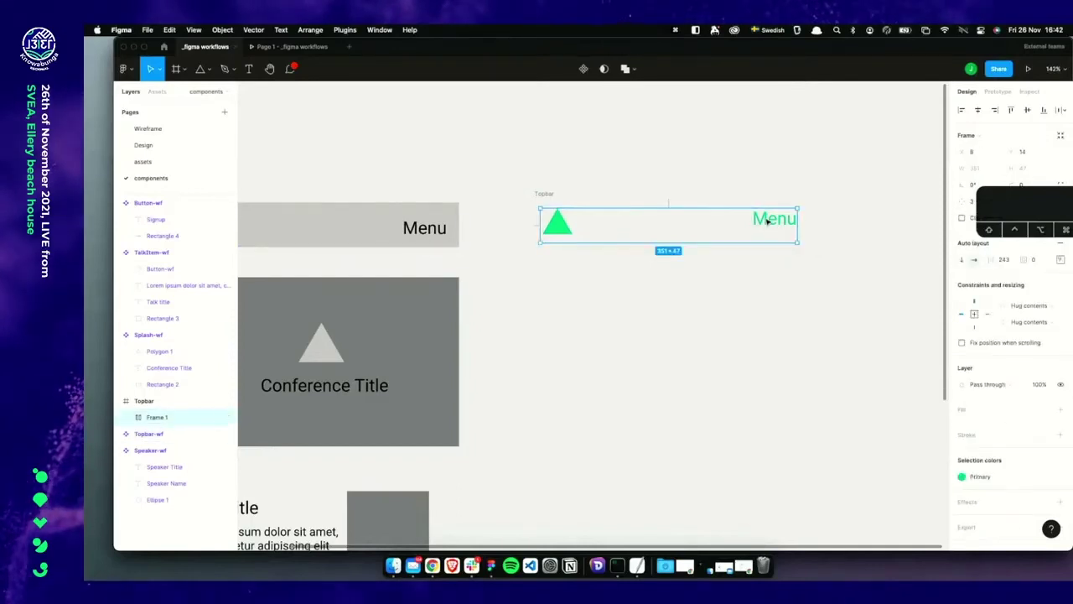
pyautogui.doubleClick(768, 222)
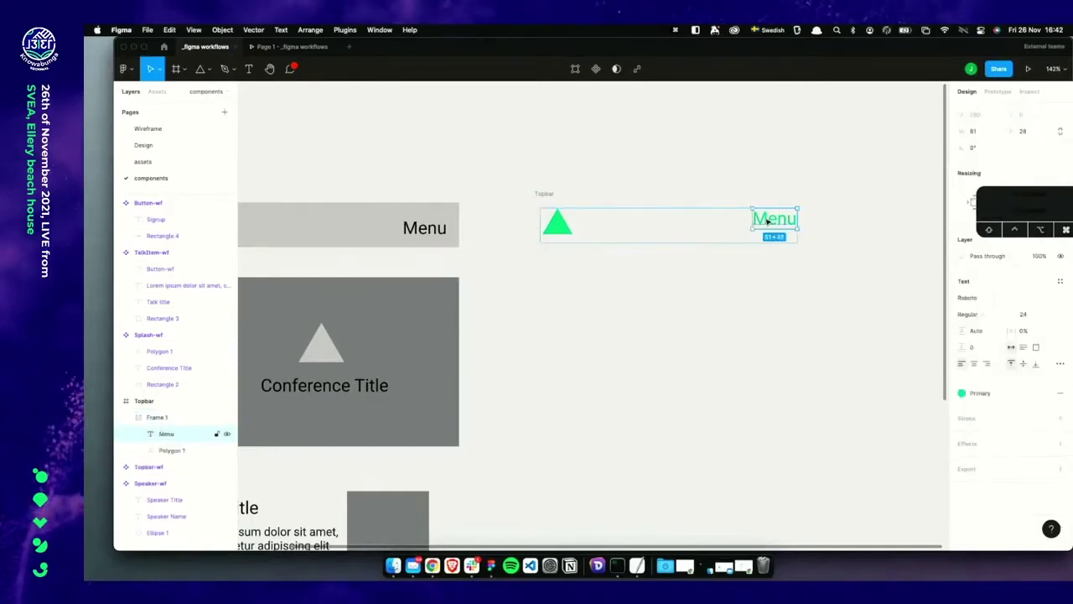
pyautogui.press('super+c')
pyautogui.press('super+v')
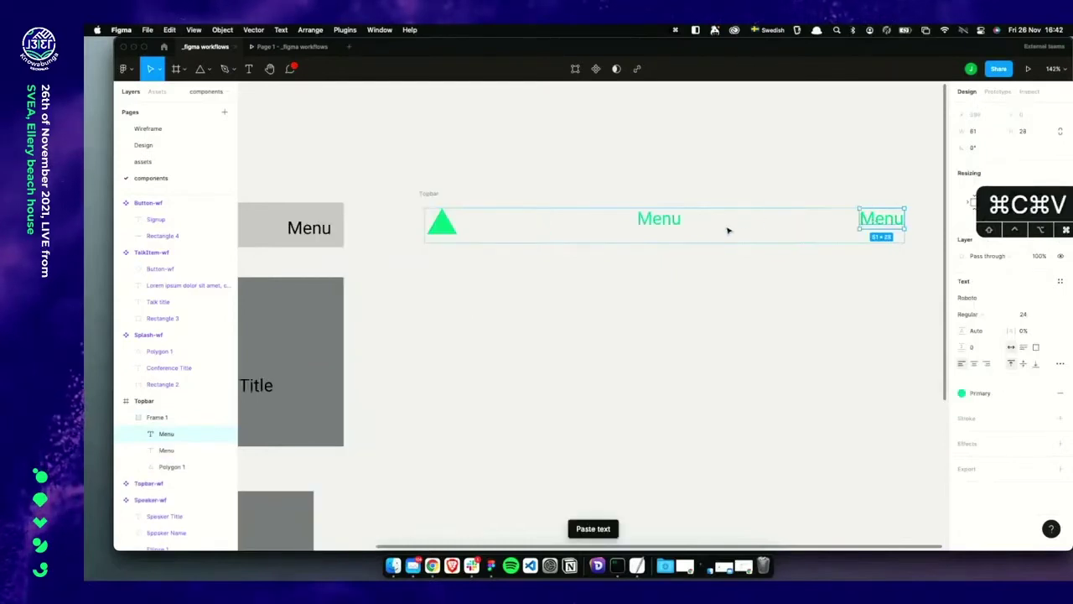
pyautogui.press('super+v')
pyautogui.press('super+z')
pyautogui.press('super+z')
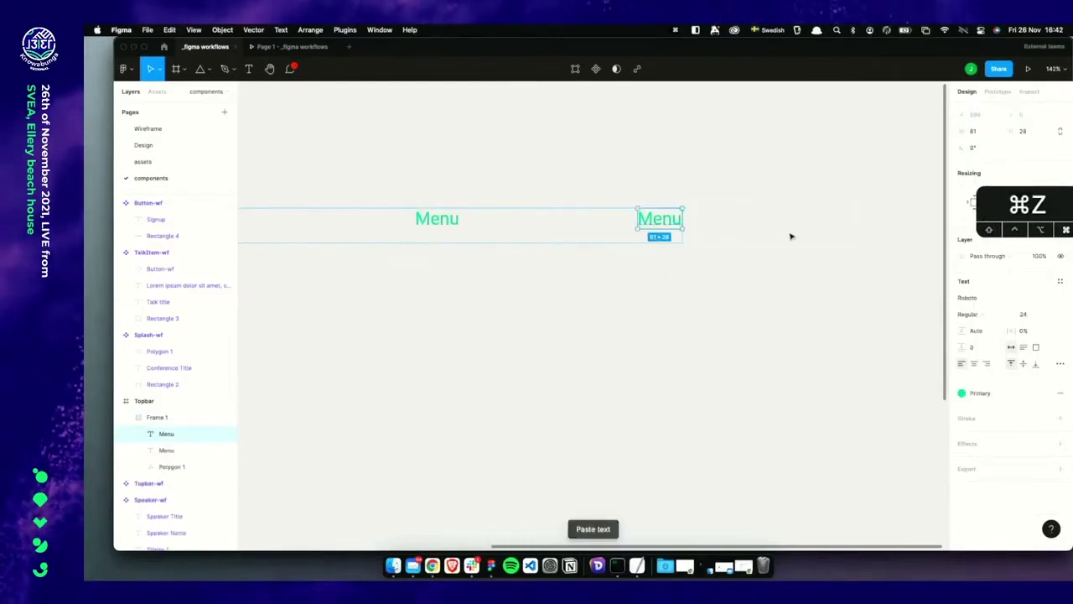
pyautogui.hscroll(-5, 658, 241)
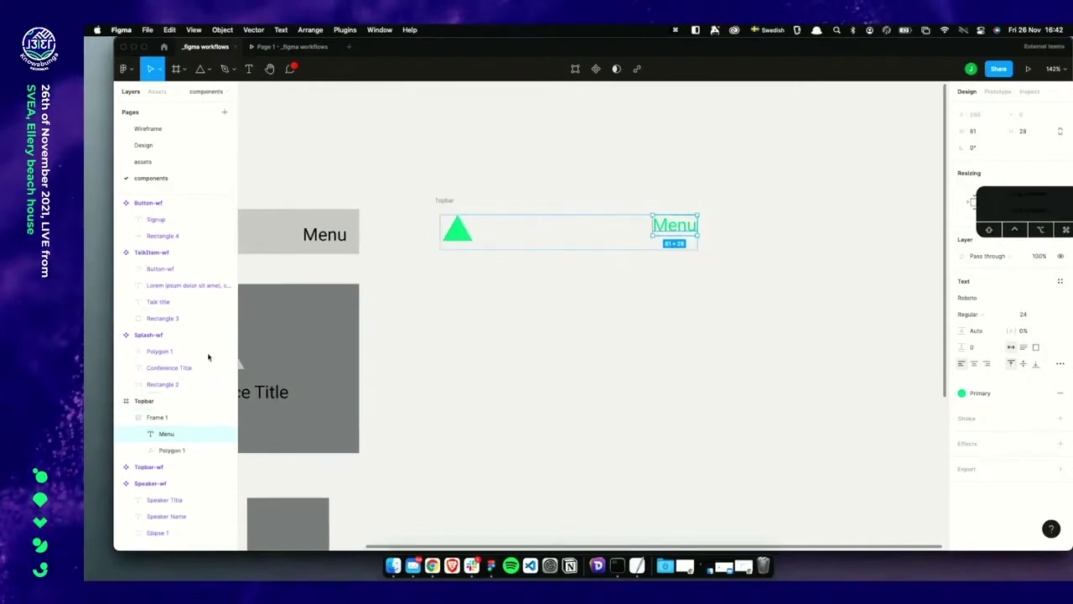
# Try the vertical direction on the Topbar's auto layout frame and return it to horizontal
pyautogui.click(193, 417)
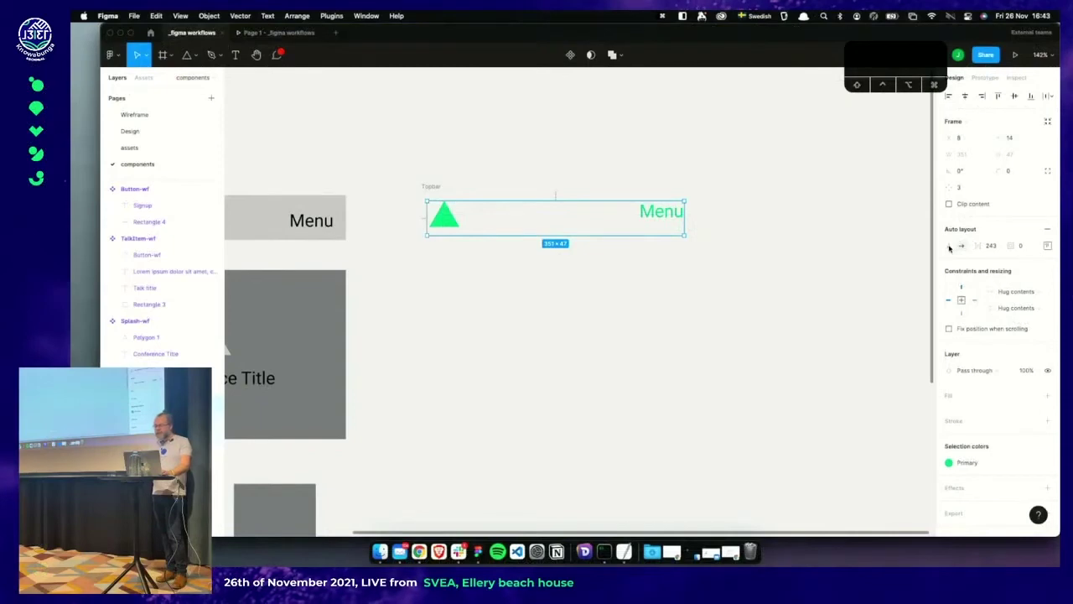
pyautogui.click(951, 247)
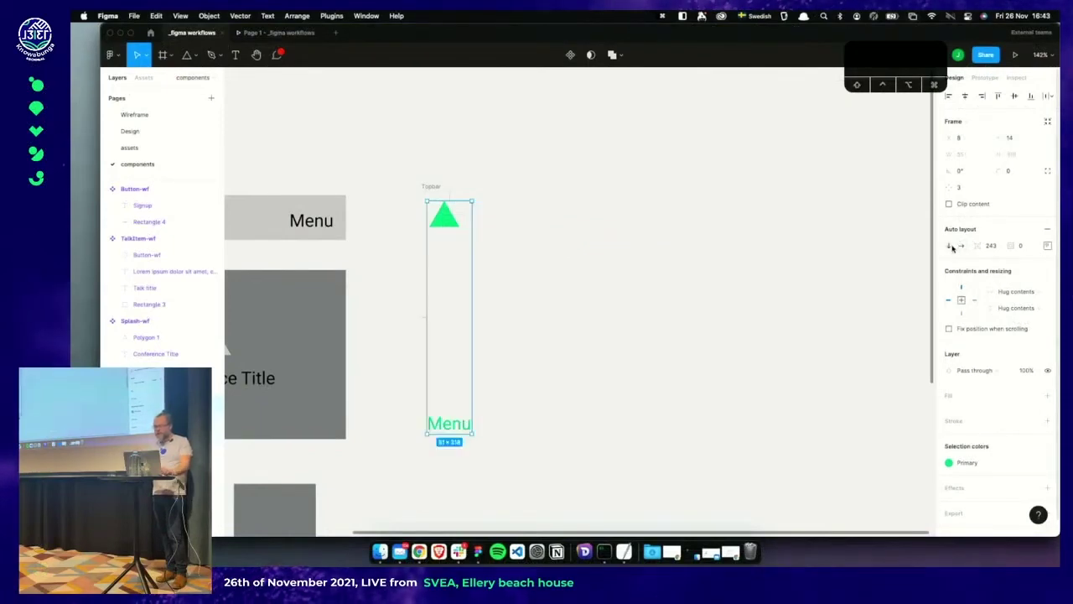
pyautogui.click(962, 246)
# Try smaller and larger spacing between the triangle and the Menu text, ending at 239
pyautogui.click(991, 245)
pyautogui.hotkey('shift', 'Down')
pyautogui.hotkey('shift', 'Down')
pyautogui.hotkey('shift', 'Down')
pyautogui.hotkey('shift', 'Down')
pyautogui.hotkey('shift', 'Down')
pyautogui.hotkey('shift', 'Down')
pyautogui.hotkey('shift', 'Up')
pyautogui.hotkey('shift', 'Up')
pyautogui.hotkey('shift', 'Up')
pyautogui.hotkey('shift', 'Up')
pyautogui.hotkey('shift', 'Up')
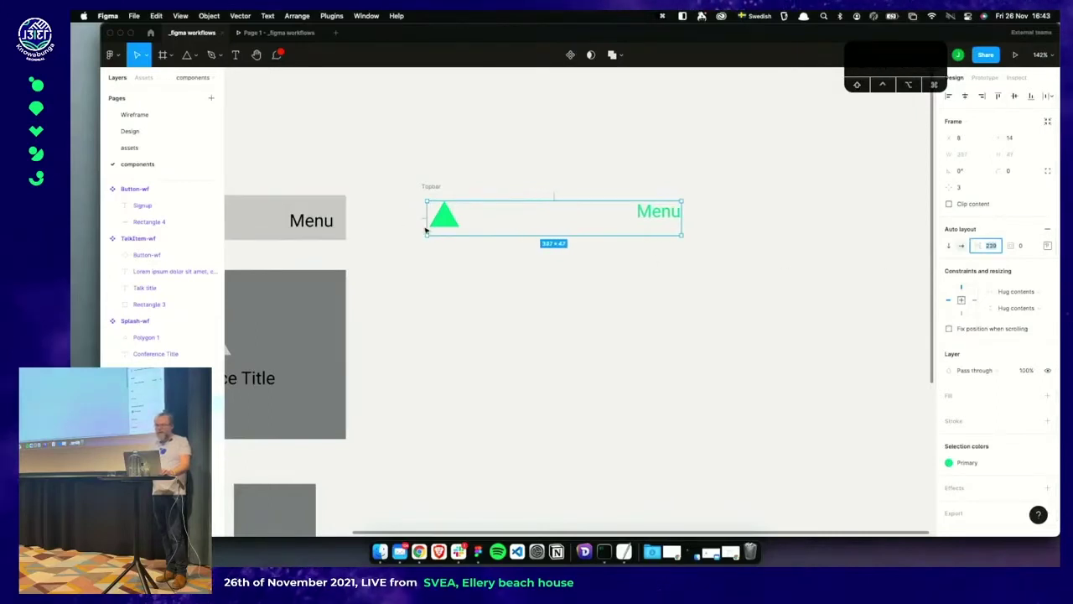
# Set the auto layout frame's item distribution to Space between
pyautogui.click(1047, 245)
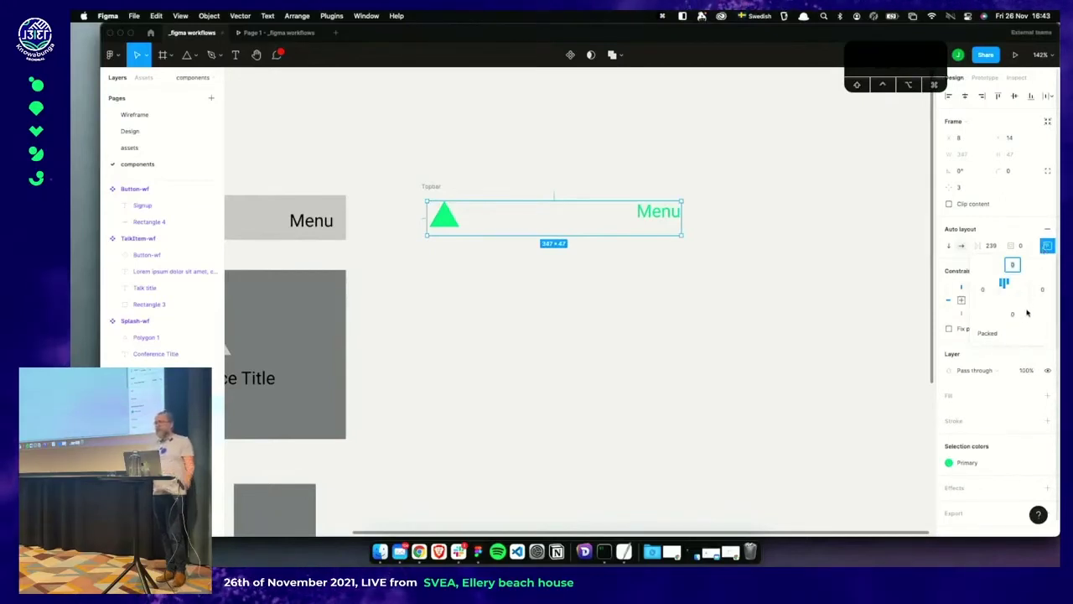
pyautogui.click(1010, 334)
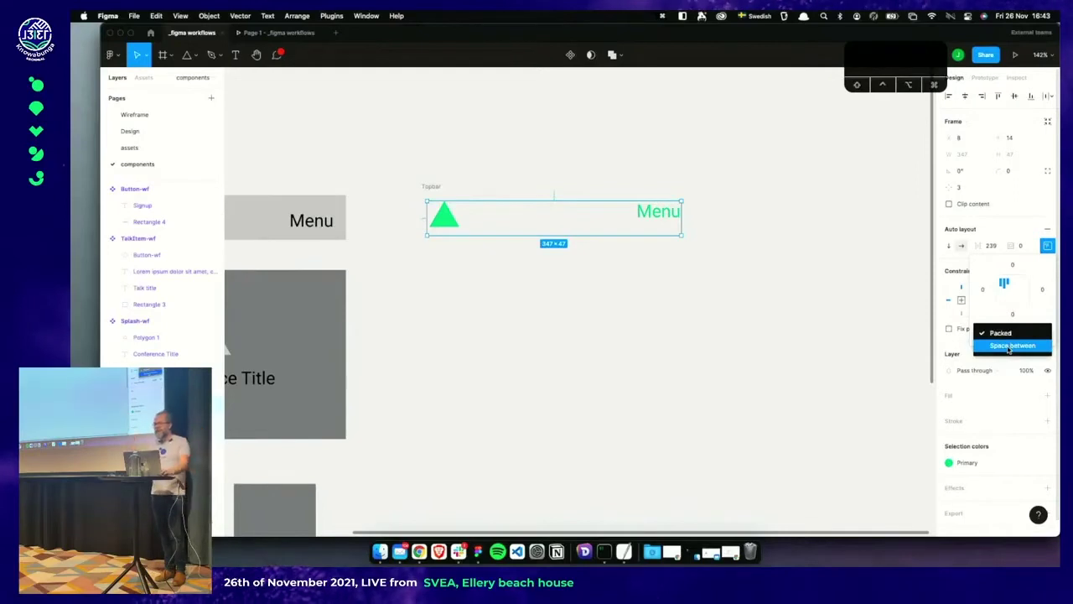
pyautogui.click(1010, 347)
# Resize the auto layout frame horizontally to a fixed width of about 323
pyautogui.click(705, 254)
pyautogui.click(685, 215)
pyautogui.moveTo(684, 215); pyautogui.dragTo(685, 170)
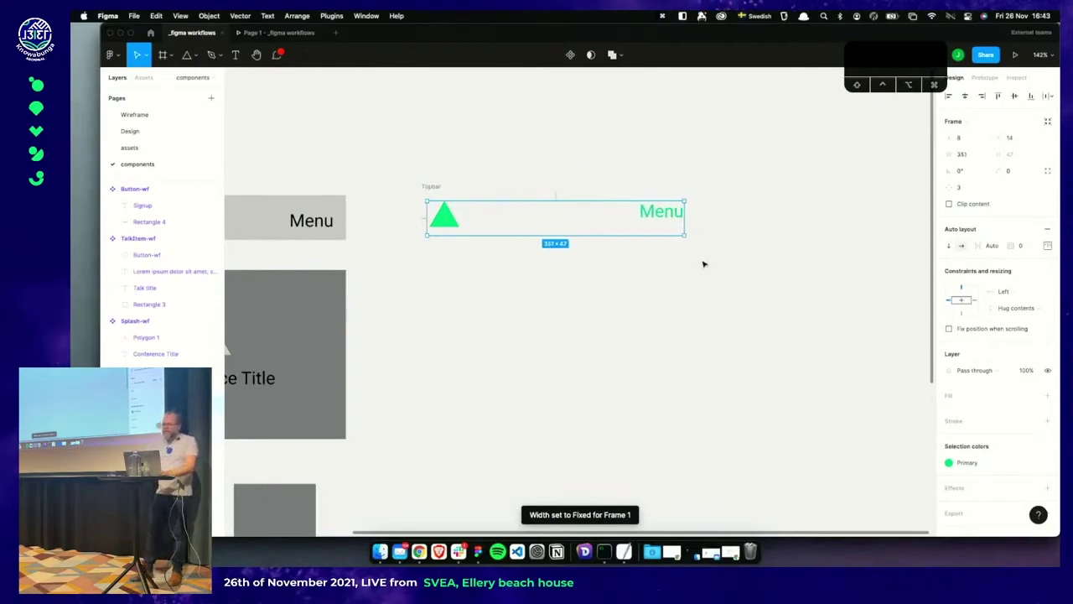
pyautogui.moveTo(685, 226)
pyautogui.mouseDown()
pyautogui.moveTo(862, 228)
pyautogui.moveTo(665, 228)
pyautogui.mouseUp()
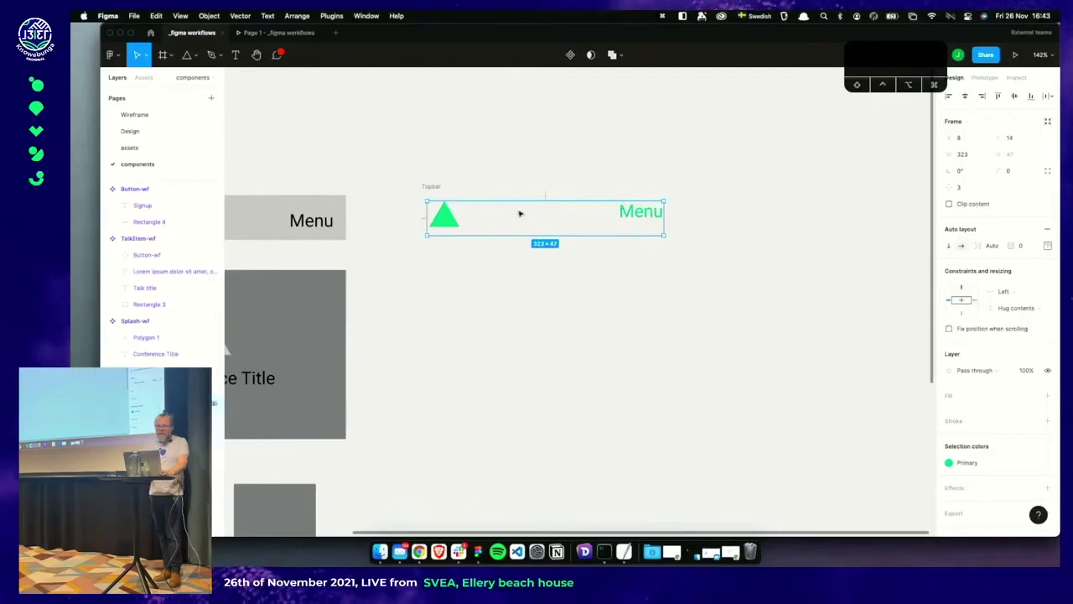
# Undo and redo the last width change of the auto layout frame to compare both widths
pyautogui.press('super+z')
pyautogui.press('super+shift+z')
pyautogui.press('super+z')
pyautogui.press('super+shift+z')
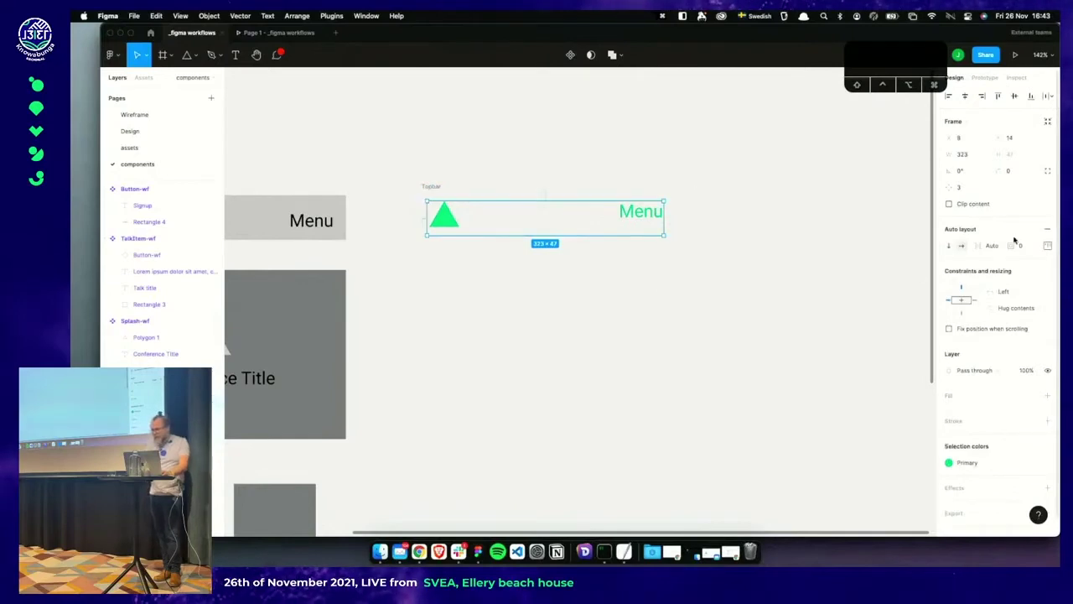
pyautogui.click(1046, 247)
pyautogui.click(1046, 249)
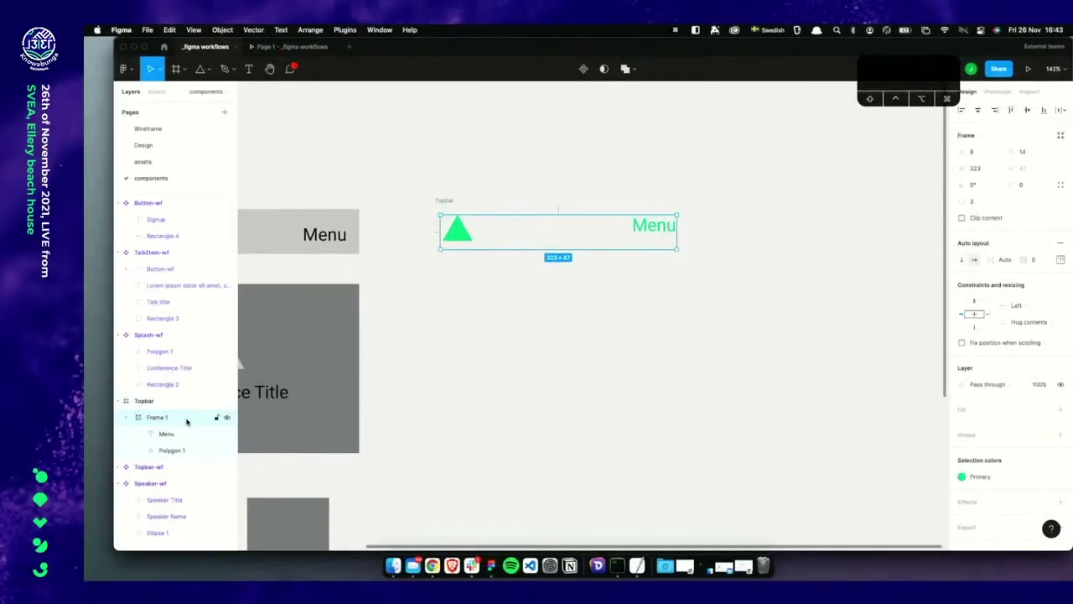
# Try resizing the Topbar frame to fit its contents, and undo the change
pyautogui.click(183, 435)
pyautogui.click(179, 448)
pyautogui.click(180, 433)
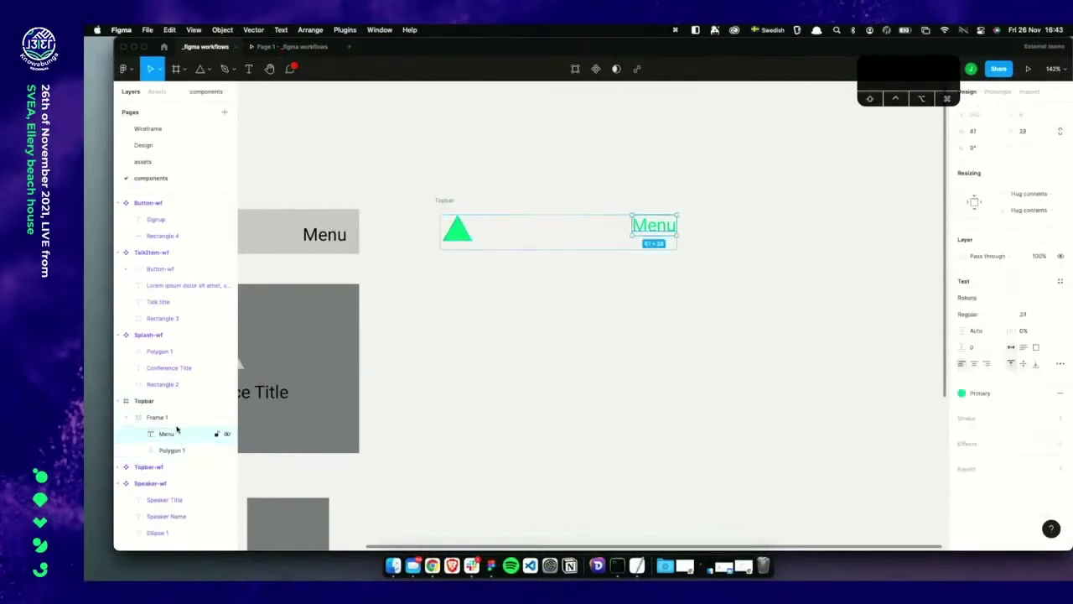
pyautogui.click(162, 407)
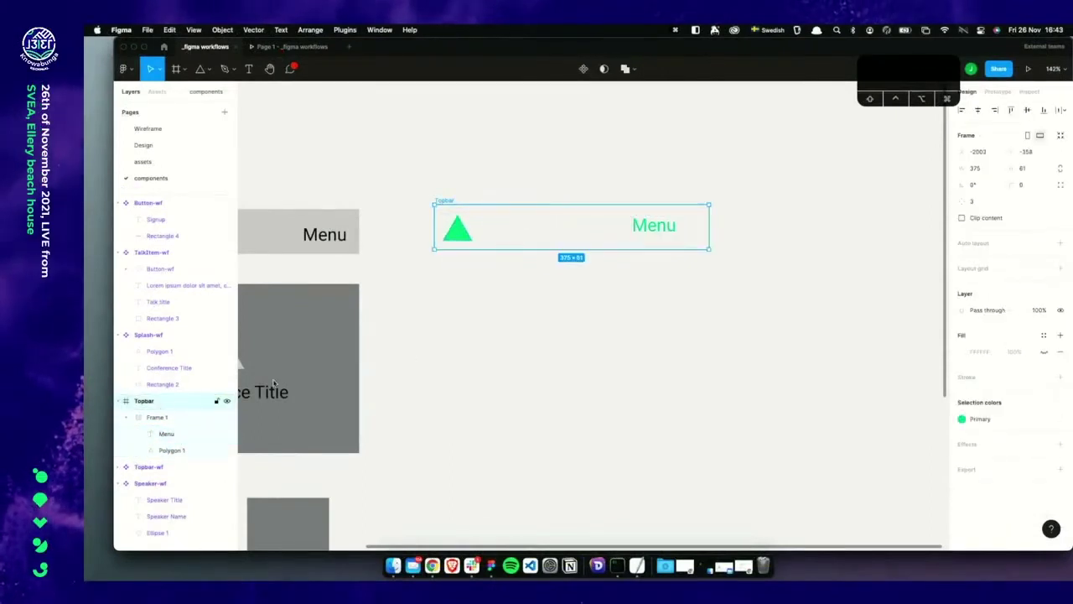
pyautogui.click(1061, 139)
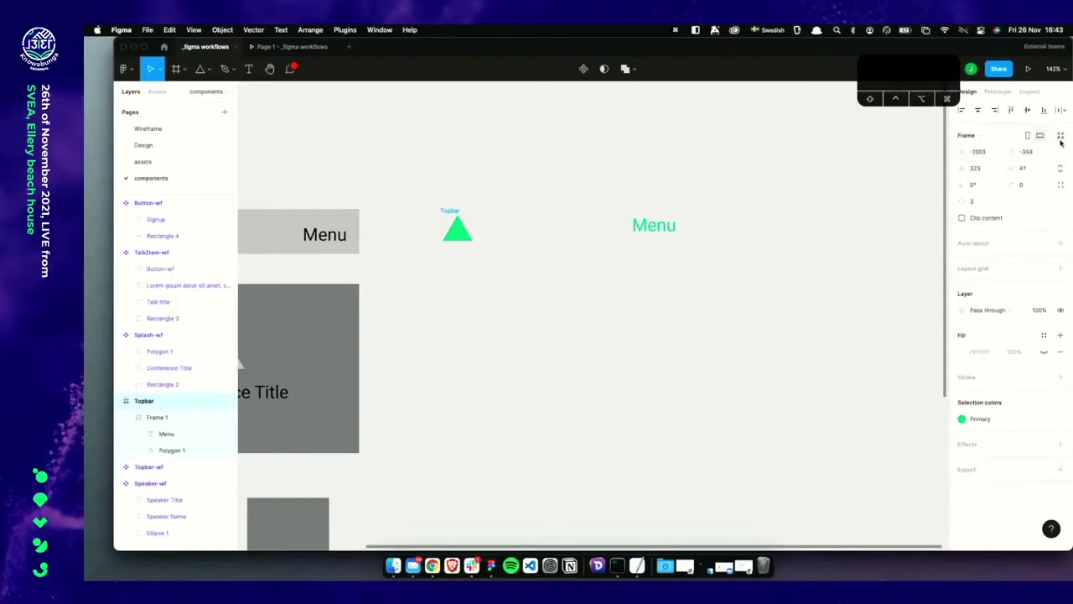
pyautogui.press('super+z')
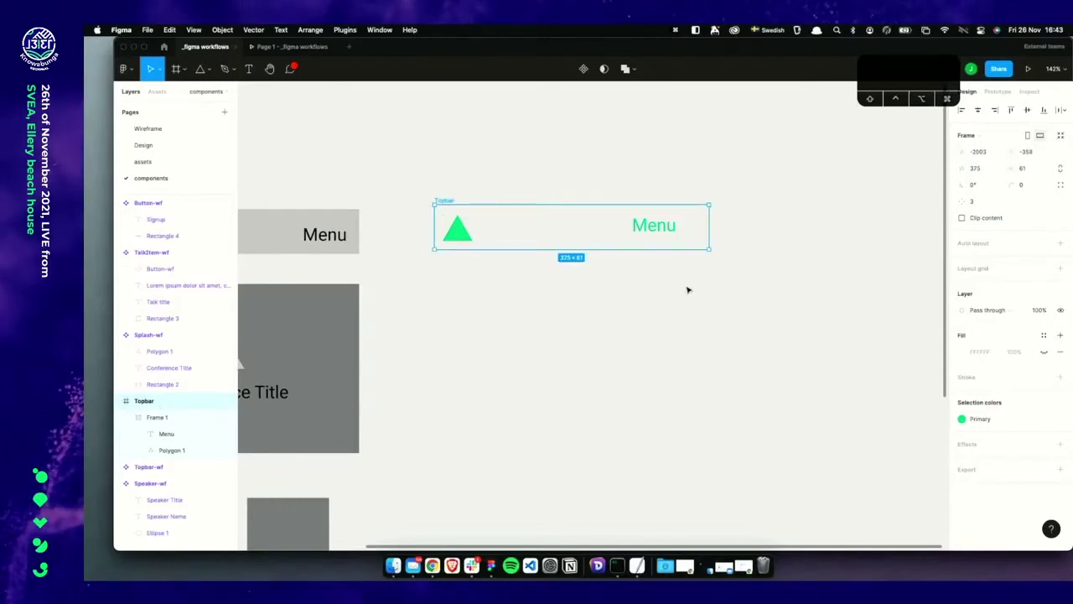
# Resize the inner auto layout frame and the surrounding Topbar frame to fit their contents
pyautogui.click(596, 313)
pyautogui.click(447, 201)
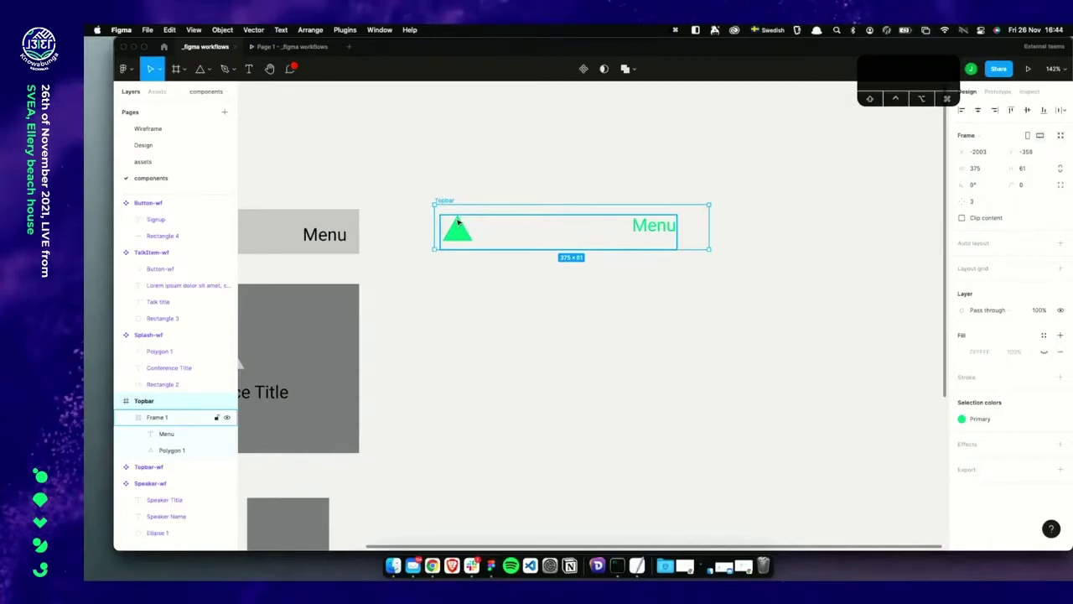
pyautogui.click(168, 418)
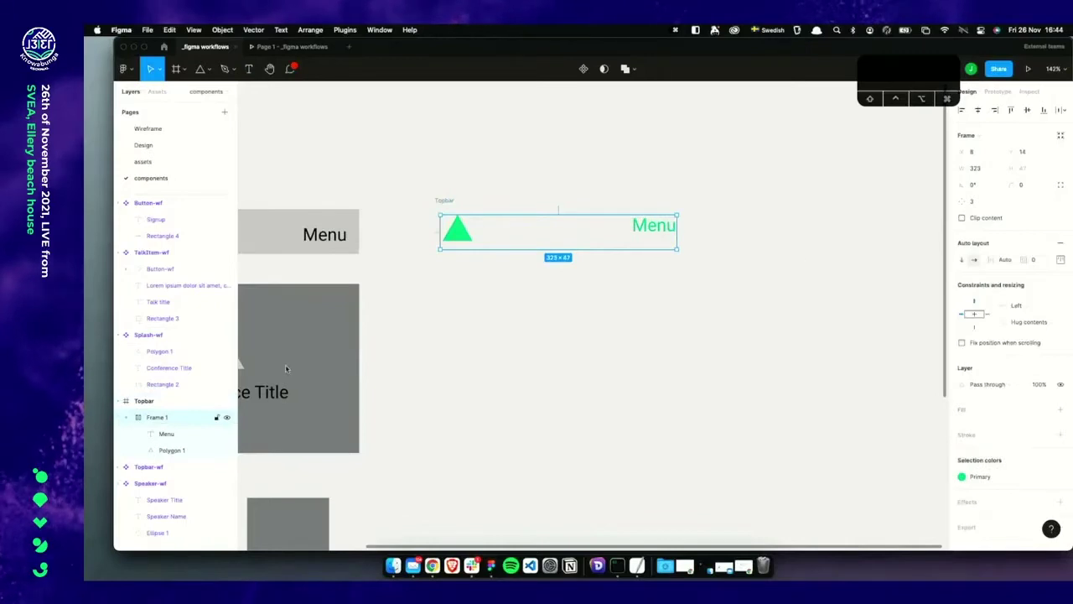
pyautogui.click(1060, 136)
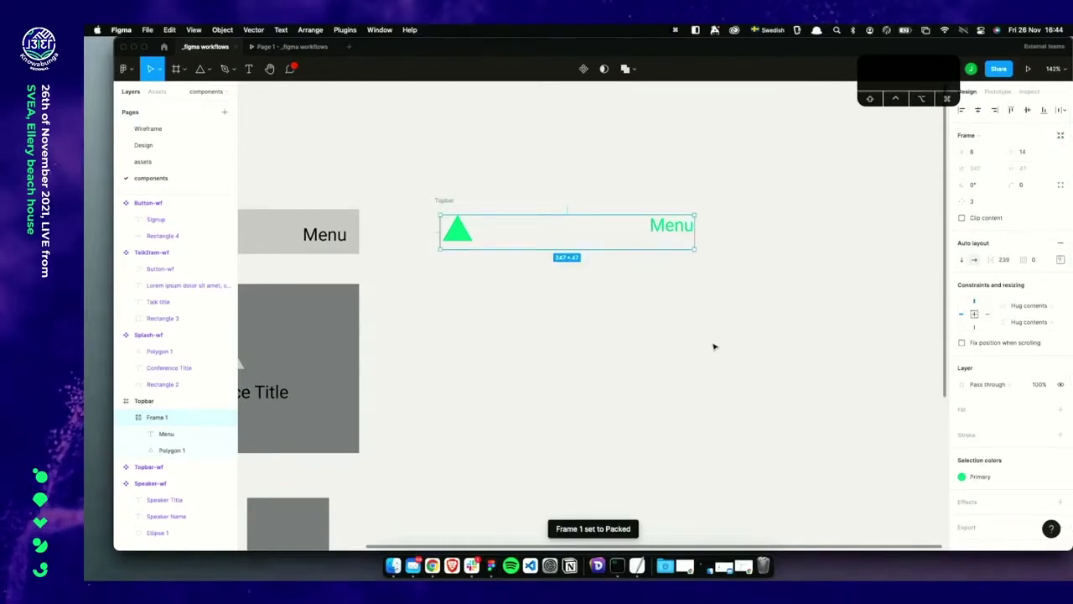
pyautogui.click(164, 404)
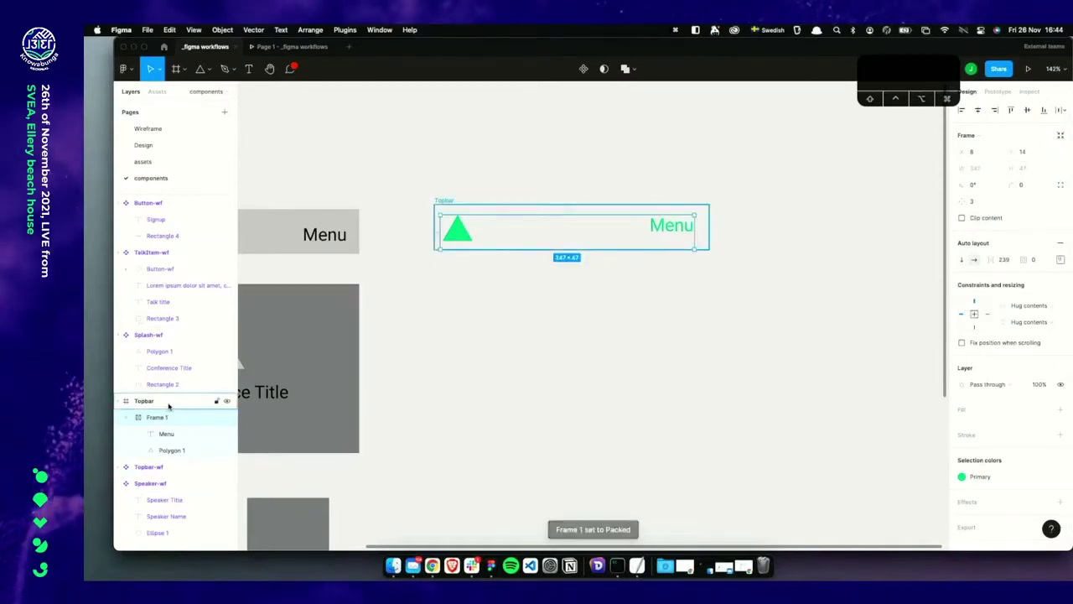
pyautogui.click(750, 296)
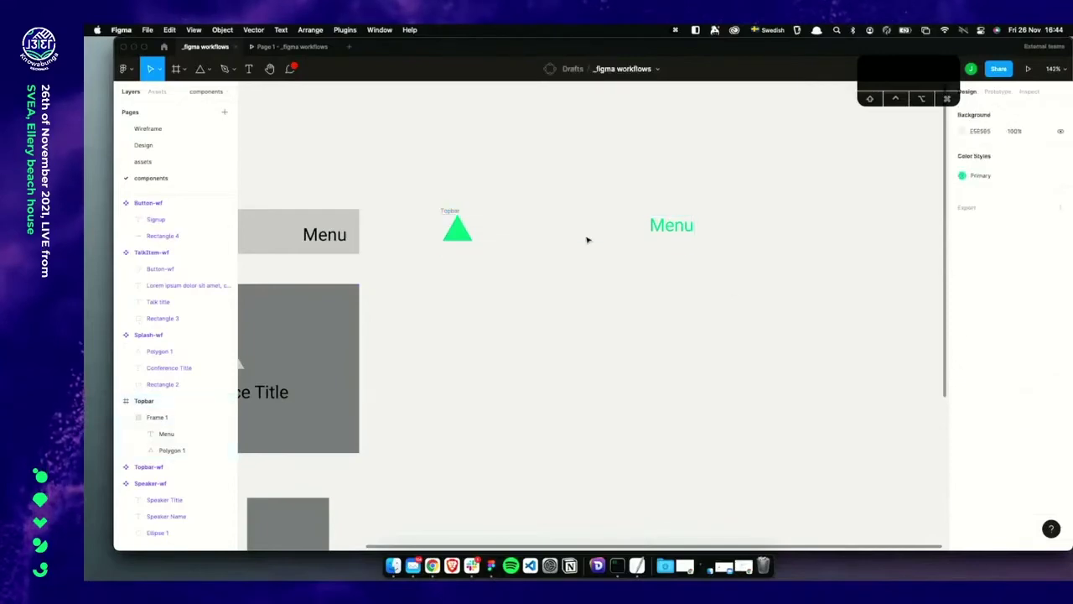
# Make the Topbar frame's white fill visible and change its colour to a deep blue
pyautogui.click(176, 417)
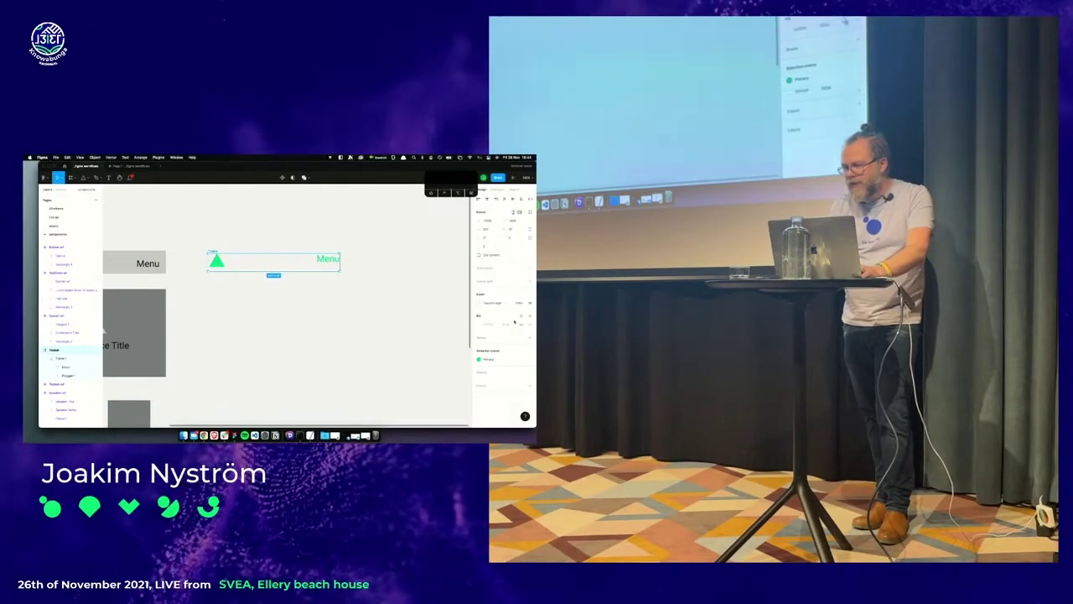
pyautogui.click(481, 325)
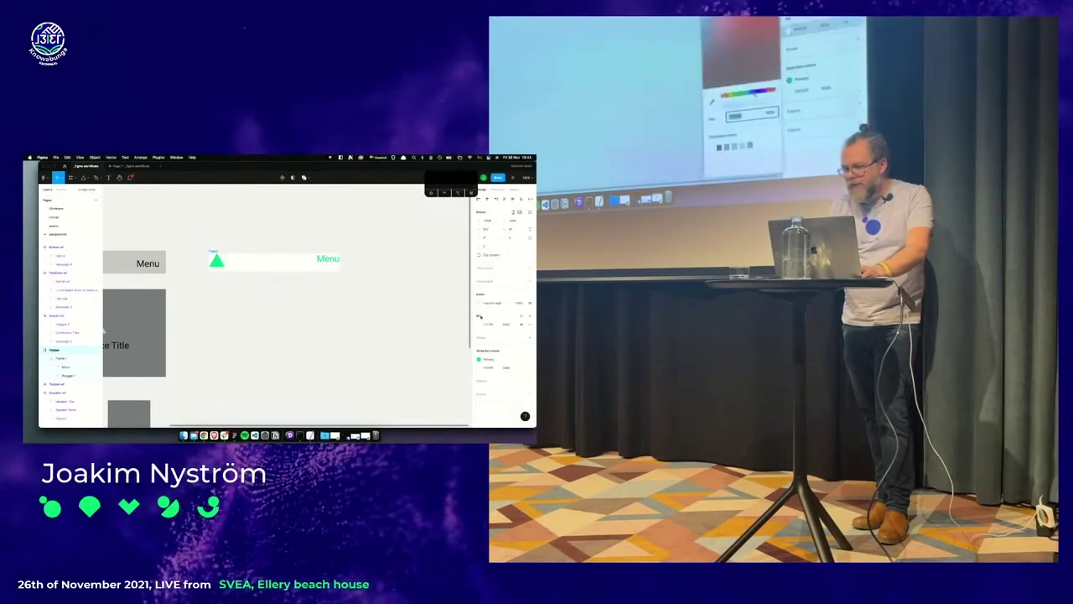
pyautogui.click(451, 365)
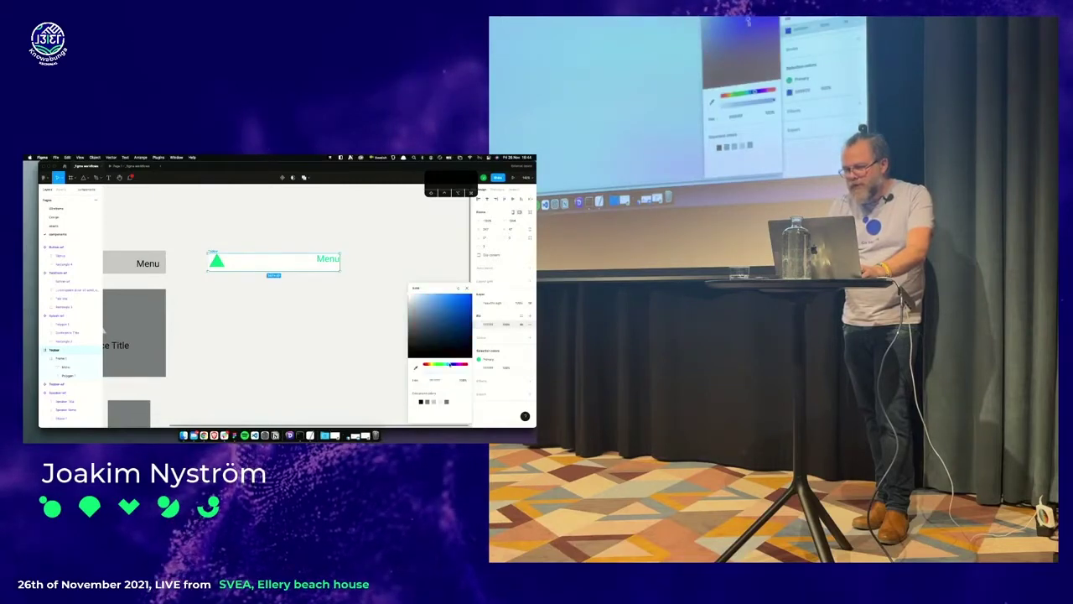
pyautogui.click(463, 307)
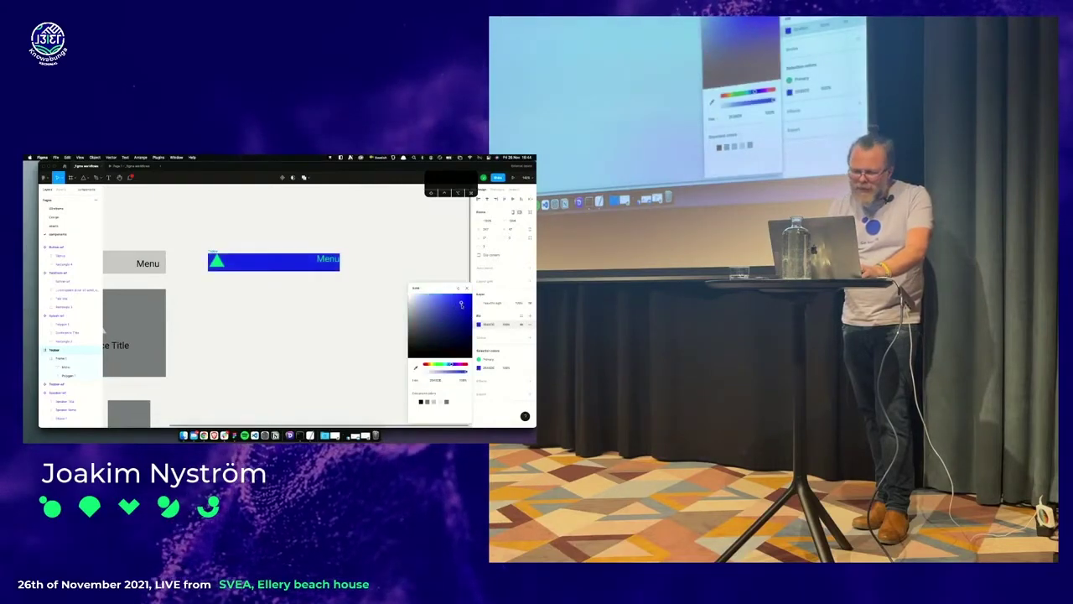
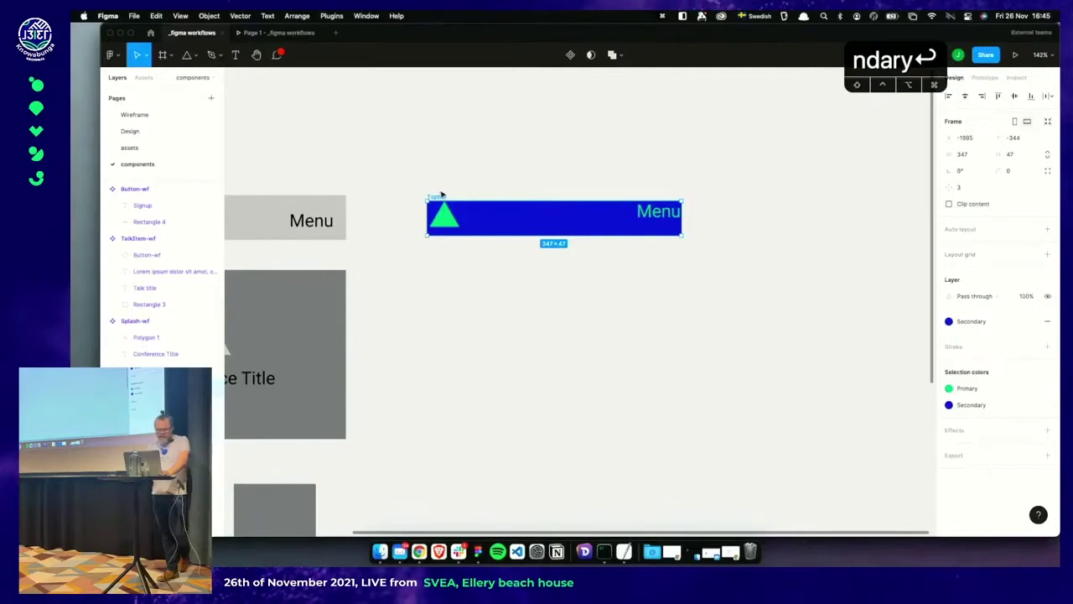
# Centre the triangle and Menu text vertically within the inner auto layout frame
pyautogui.hotkey('shift', 'a')
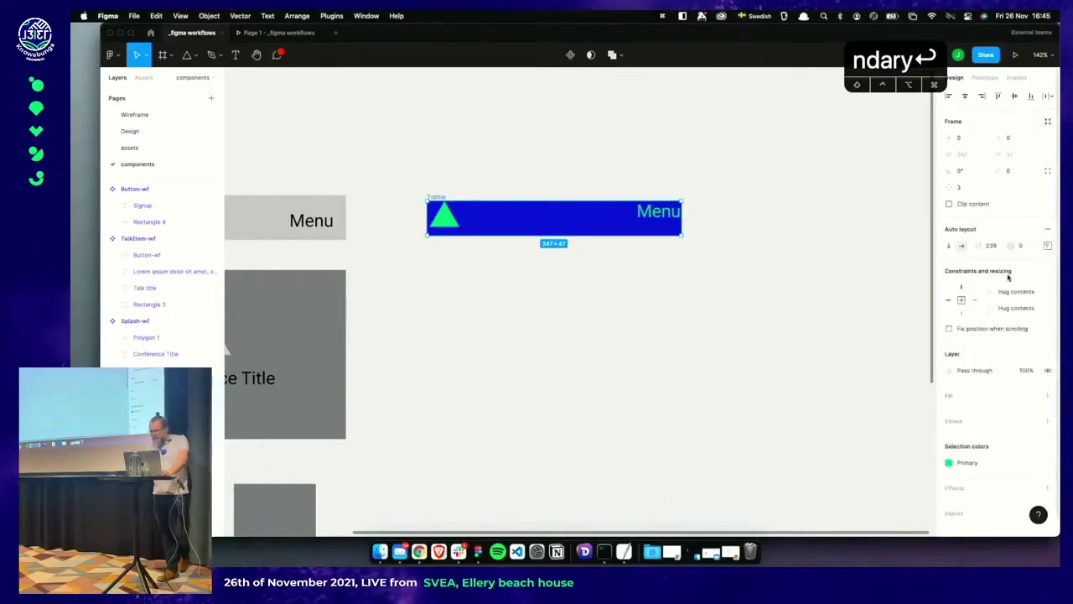
pyautogui.click(1048, 246)
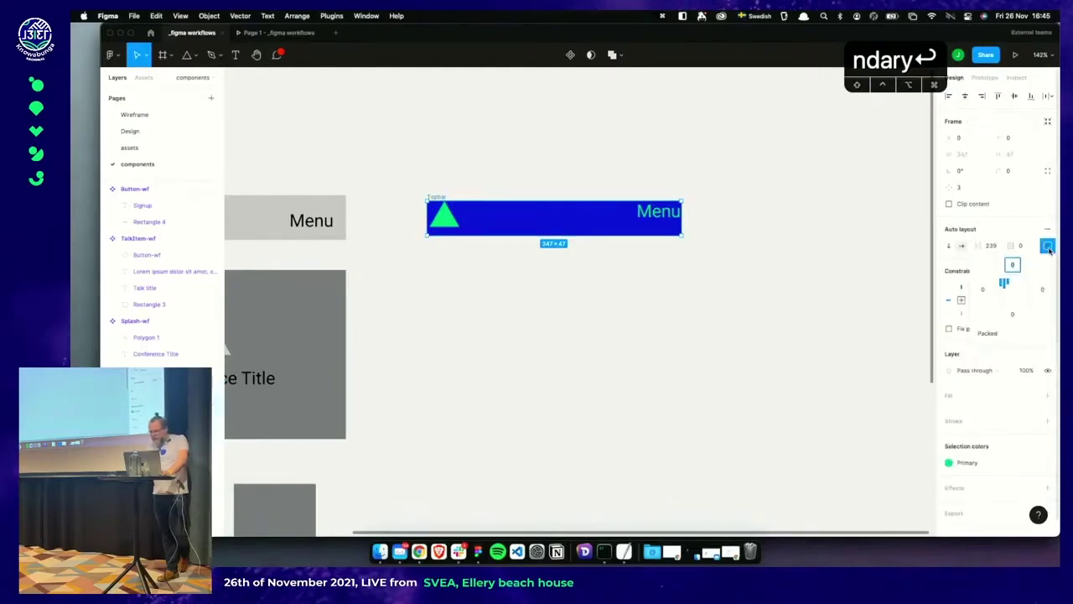
pyautogui.click(1005, 291)
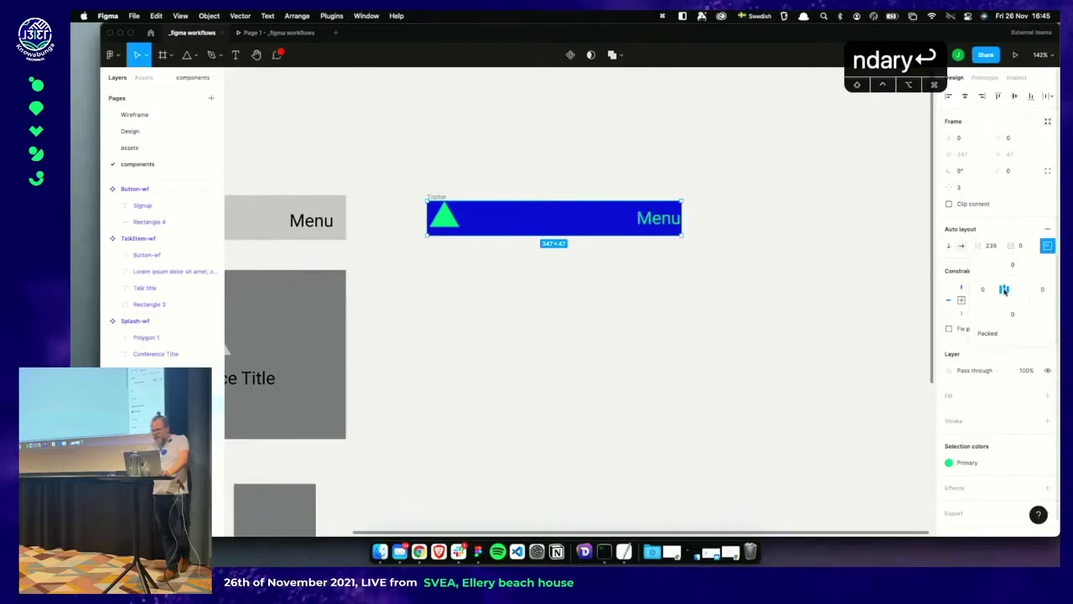
pyautogui.click(833, 254)
pyautogui.click(457, 222)
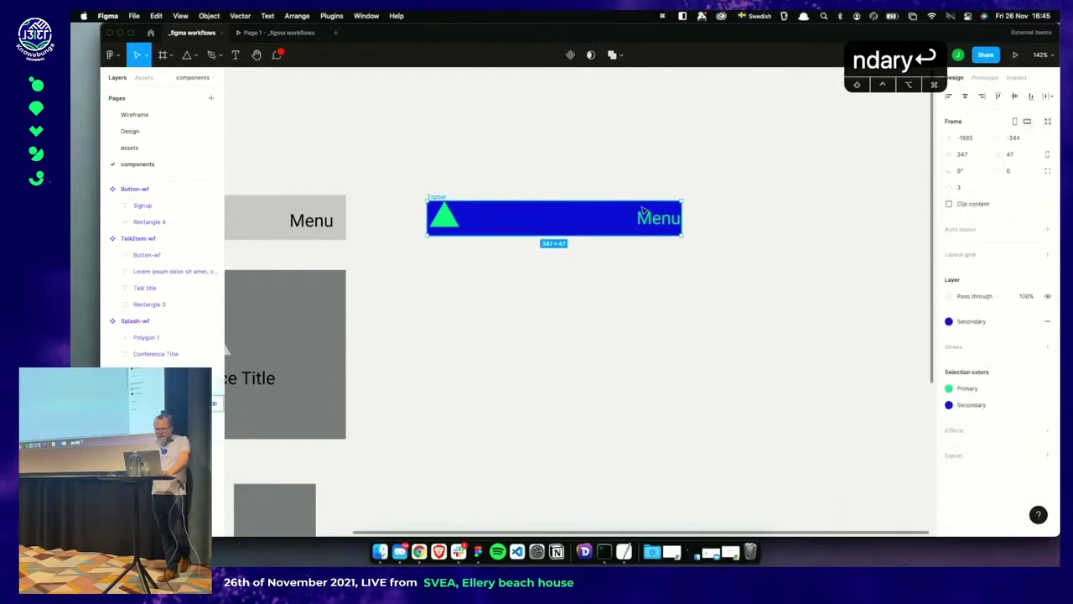
pyautogui.moveTo(698, 213); pyautogui.dragTo(676, 222)
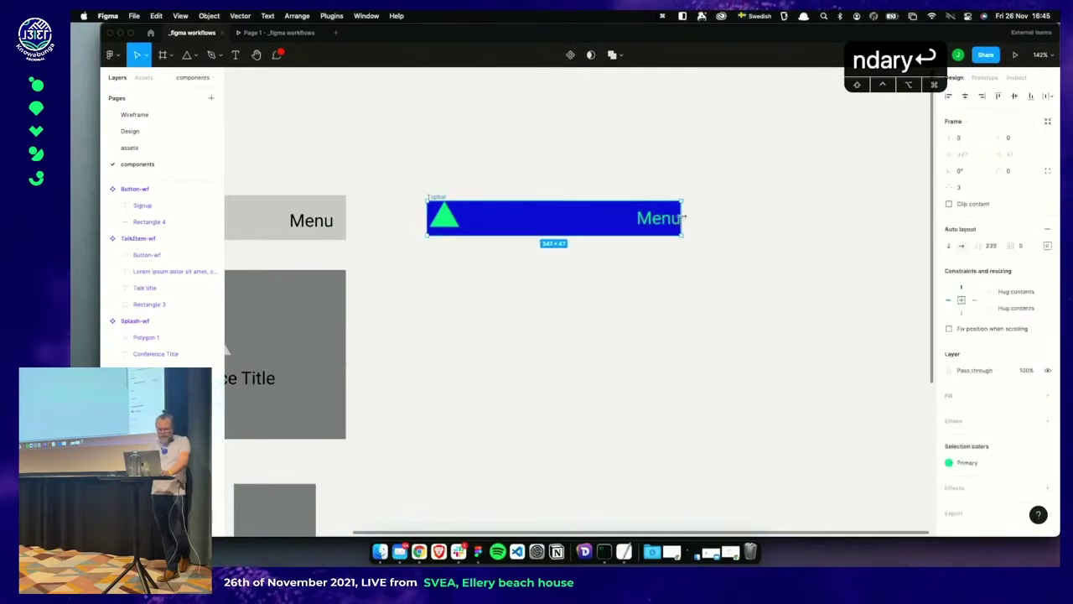
pyautogui.click(450, 317)
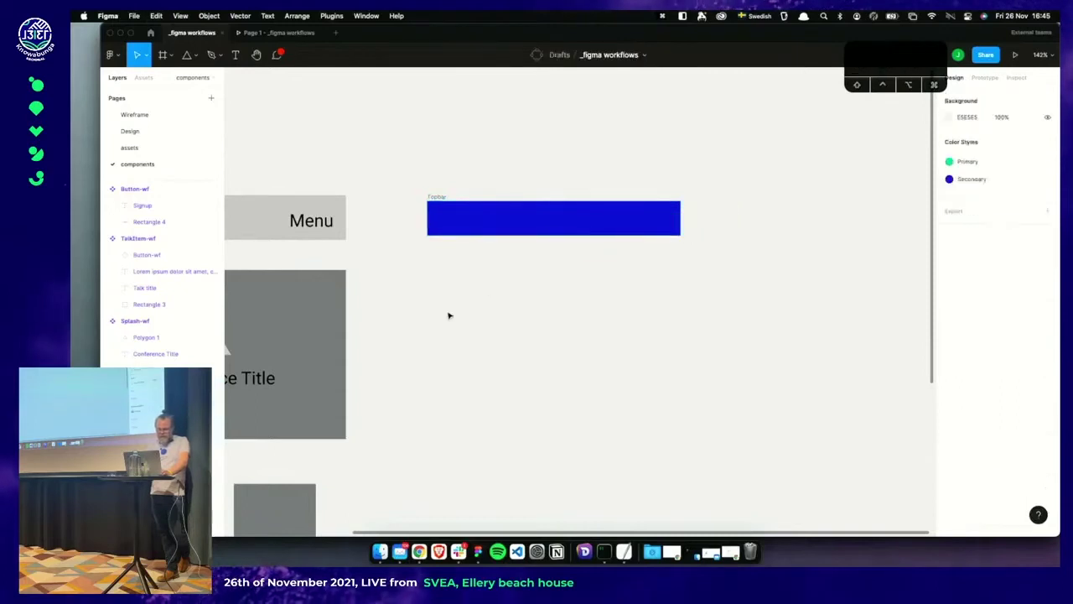
pyautogui.press('super+z')
pyautogui.press('super+z')
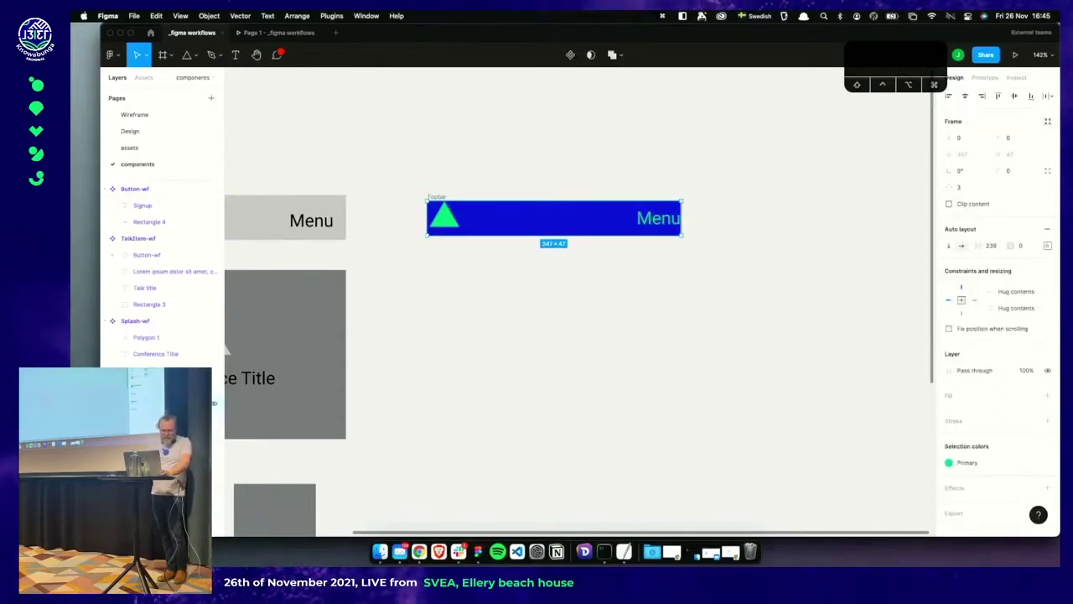
# Move the triangle and Menu text out of the inner frame directly into the Topbar frame
pyautogui.press('Return')
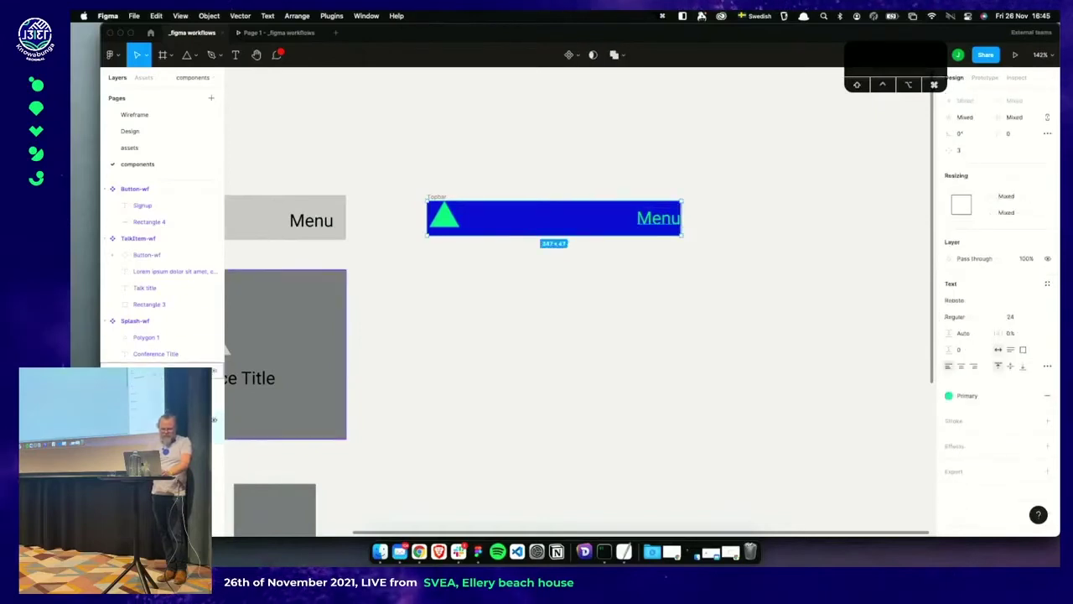
pyautogui.press('BackSpace')
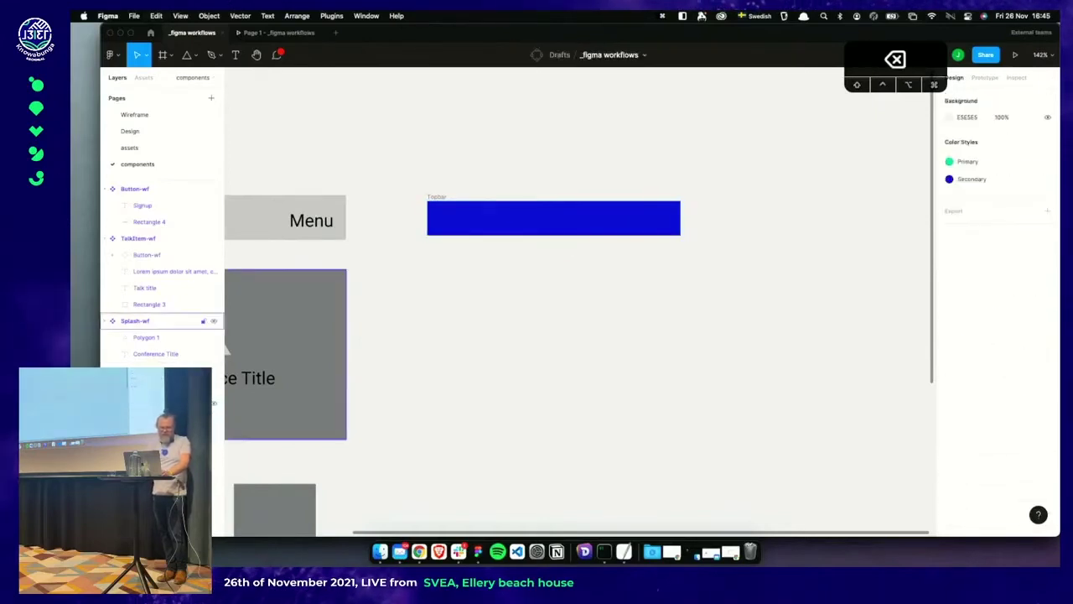
pyautogui.press('super+v')
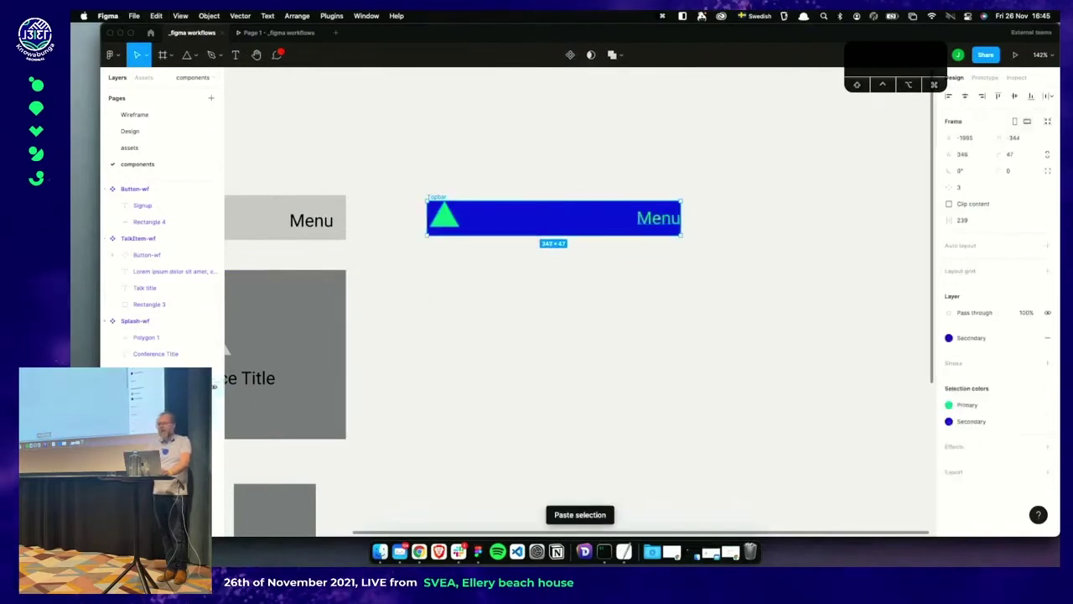
# Apply auto layout to the Topbar frame, then try a wider size and undo that resize
pyautogui.hotkey('shift', 'a')
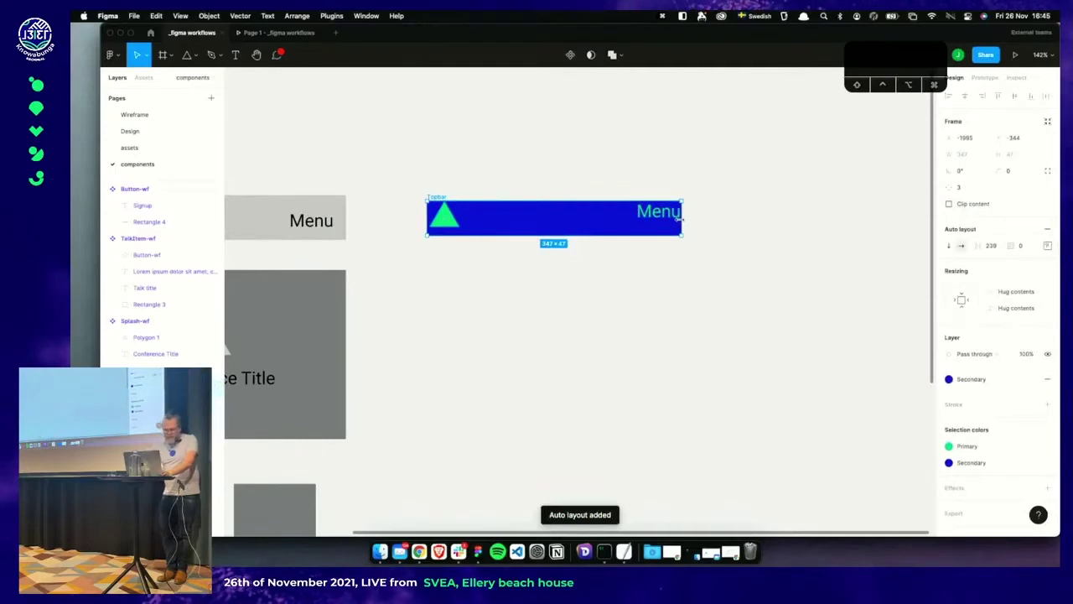
pyautogui.moveTo(680, 217); pyautogui.dragTo(788, 218)
pyautogui.press('super+z')
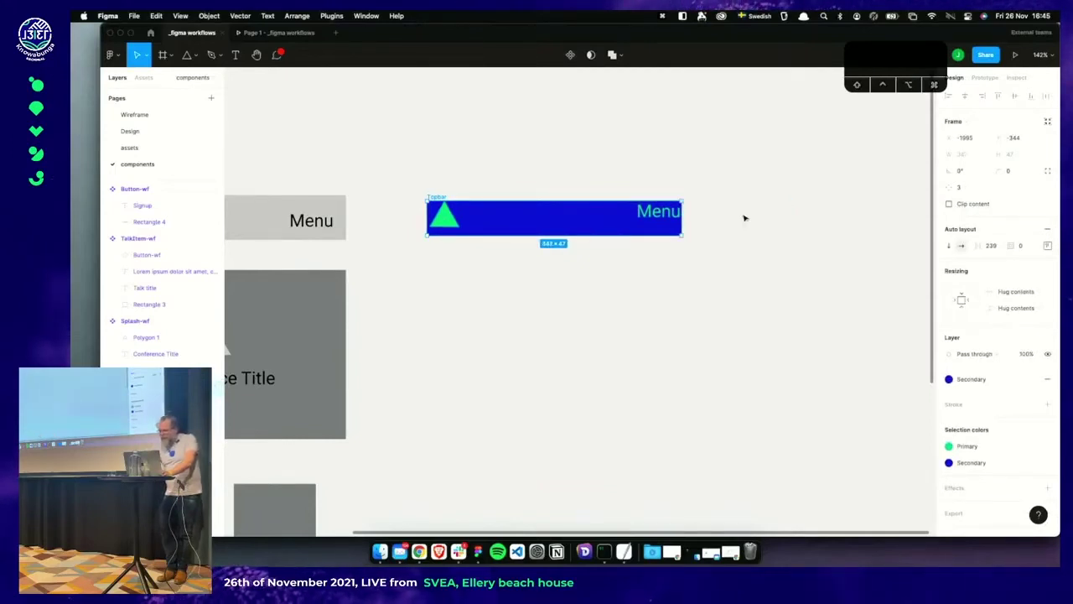
# Set the Topbar's item distribution to Space between and widen the frame to about 436
pyautogui.click(1047, 246)
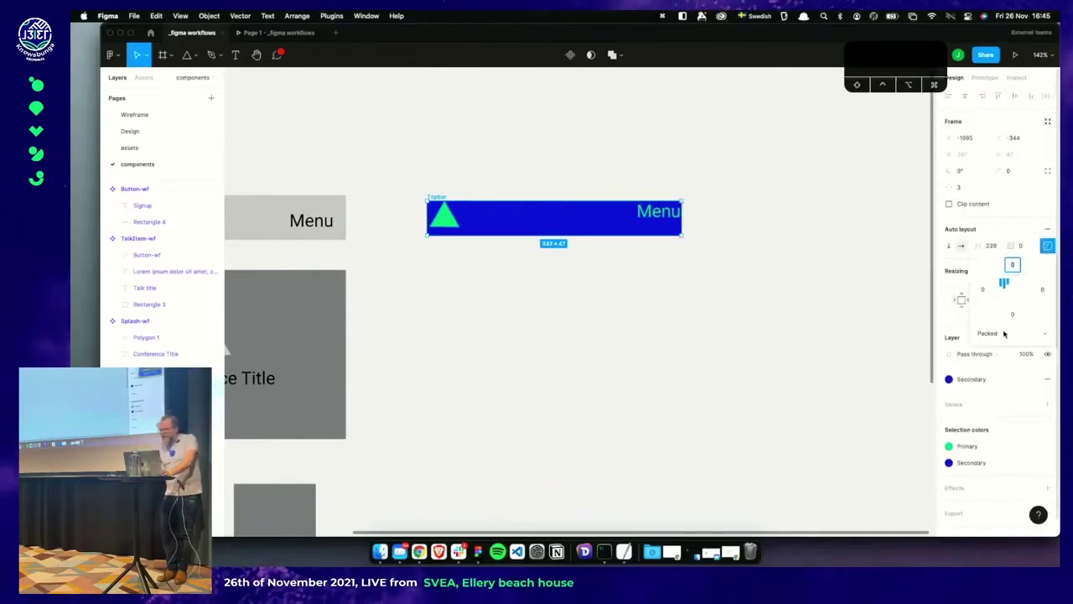
pyautogui.click(1004, 333)
pyautogui.click(1000, 344)
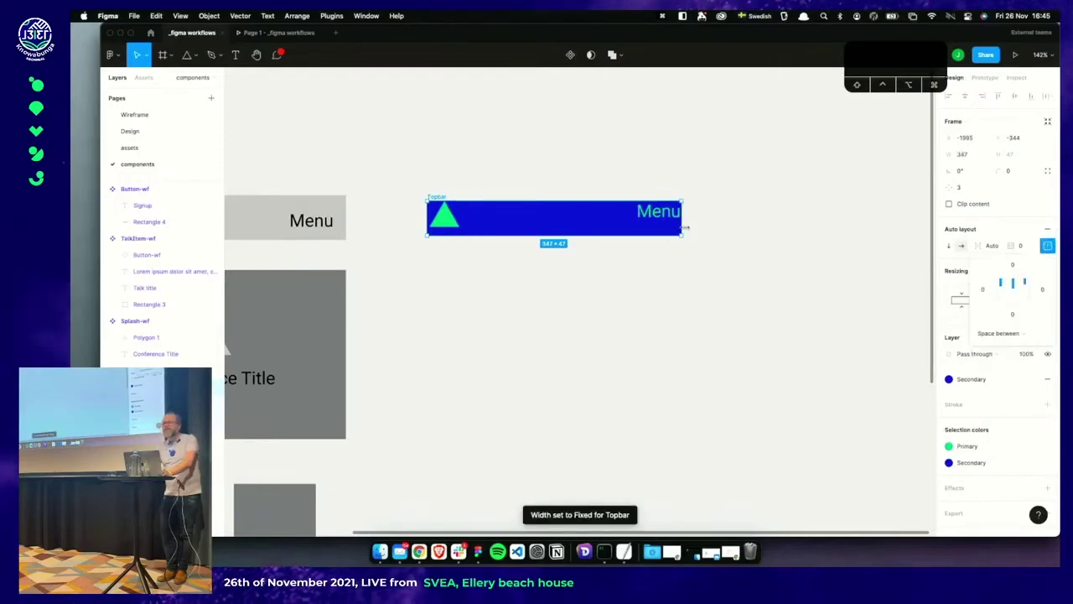
pyautogui.moveTo(686, 228); pyautogui.dragTo(749, 215)
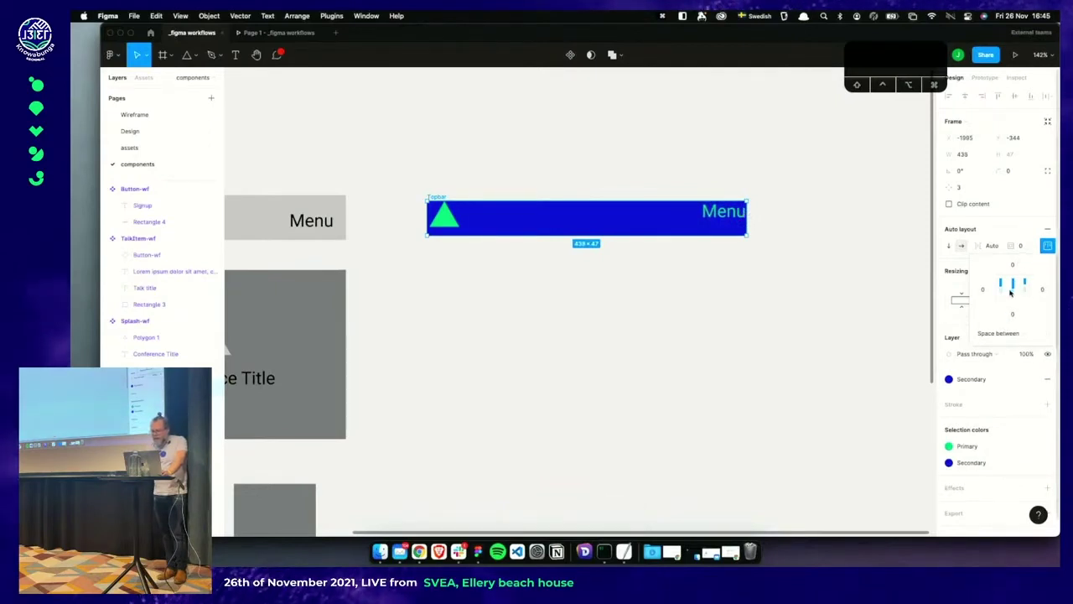
# Centre the Topbar's items vertically in its auto layout alignment
pyautogui.click(1047, 245)
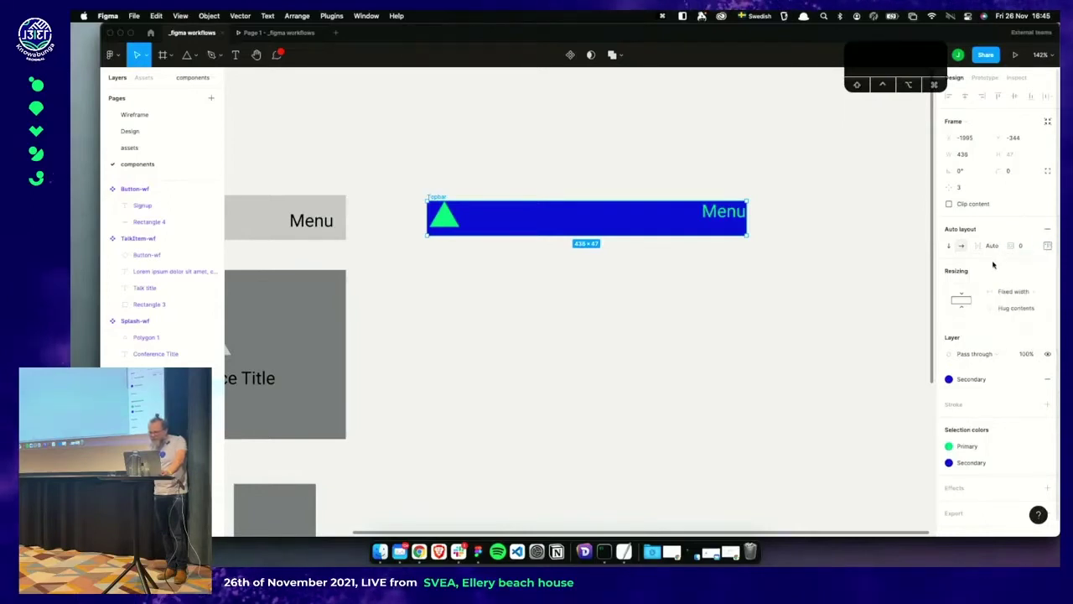
pyautogui.click(1047, 246)
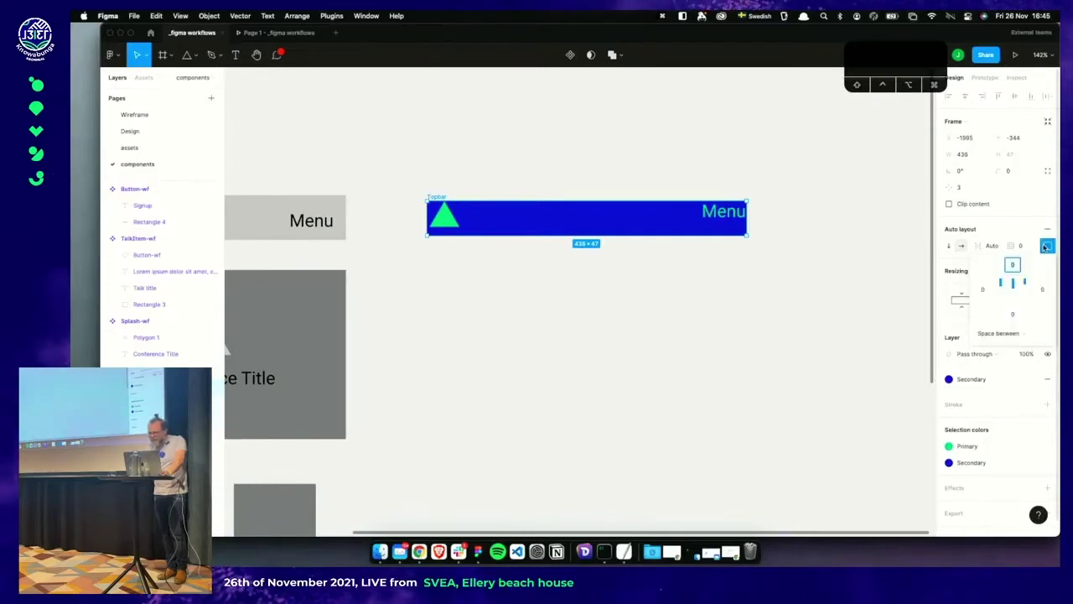
pyautogui.click(1013, 290)
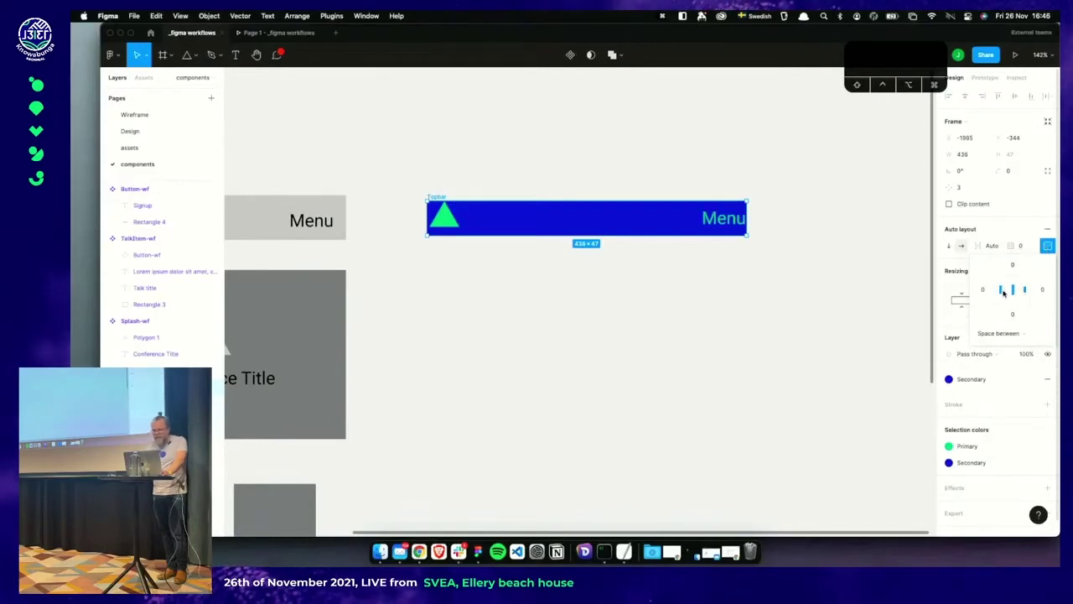
pyautogui.click(856, 295)
# Set the Topbar frame's auto layout padding to 8 on all sides
pyautogui.click(739, 222)
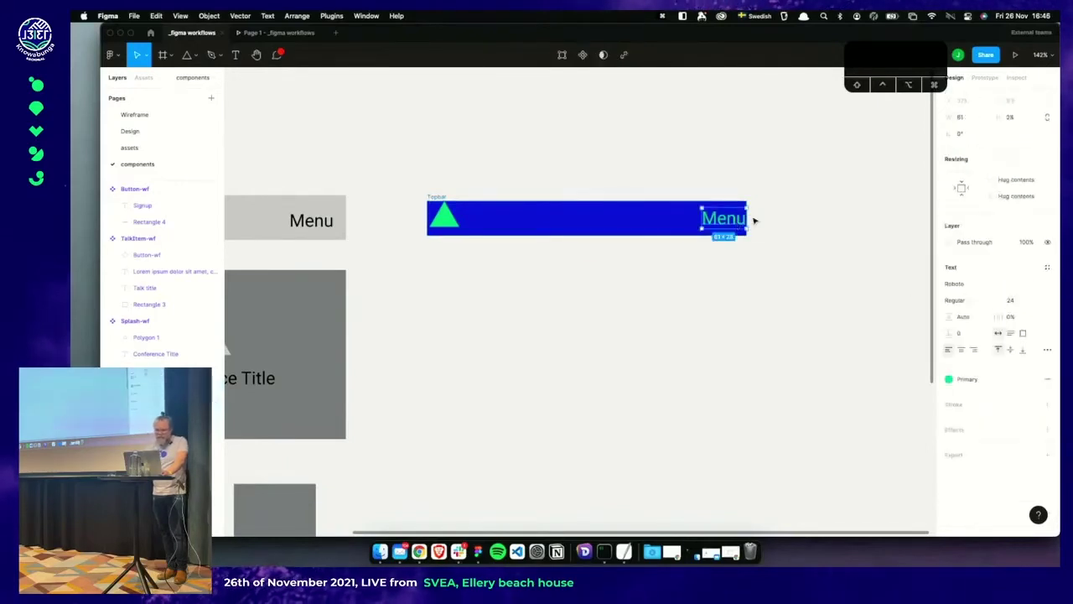
pyautogui.click(441, 199)
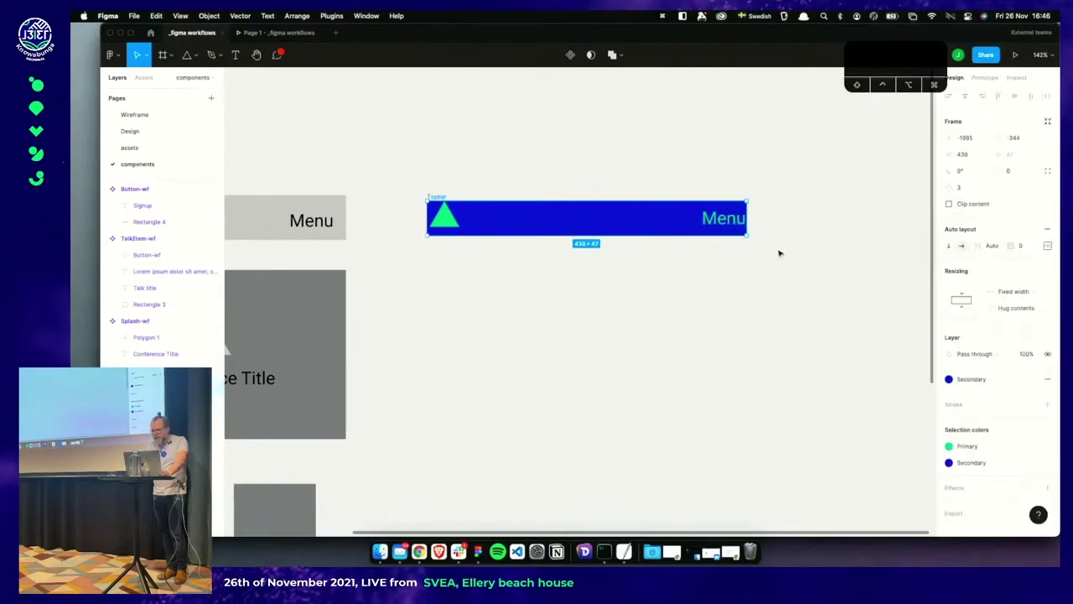
pyautogui.click(1021, 246)
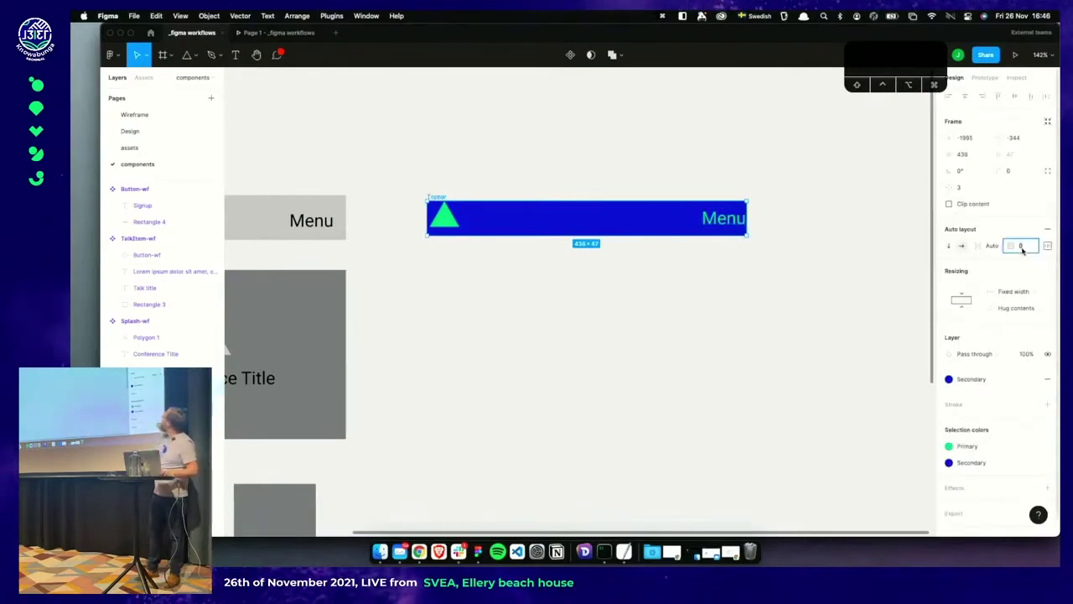
pyautogui.press('Up')
pyautogui.press('Up')
pyautogui.press('Up')
pyautogui.press('Up')
pyautogui.press('Up')
pyautogui.press('Up')
pyautogui.press('Up')
pyautogui.press('Up')
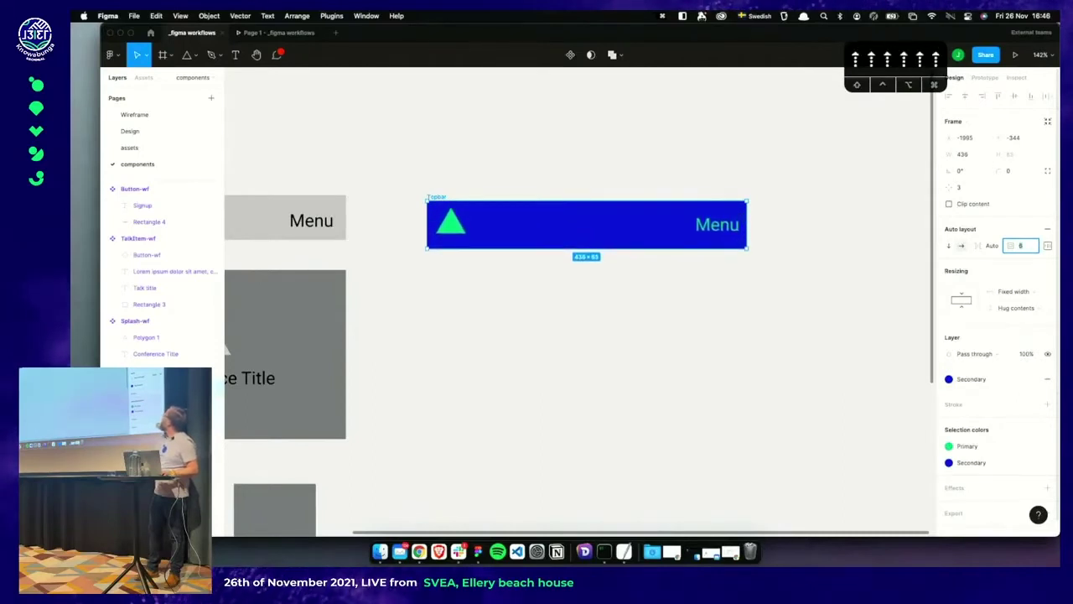
pyautogui.press('Down')
pyautogui.press('Down')
pyautogui.press('Down')
pyautogui.press('Up')
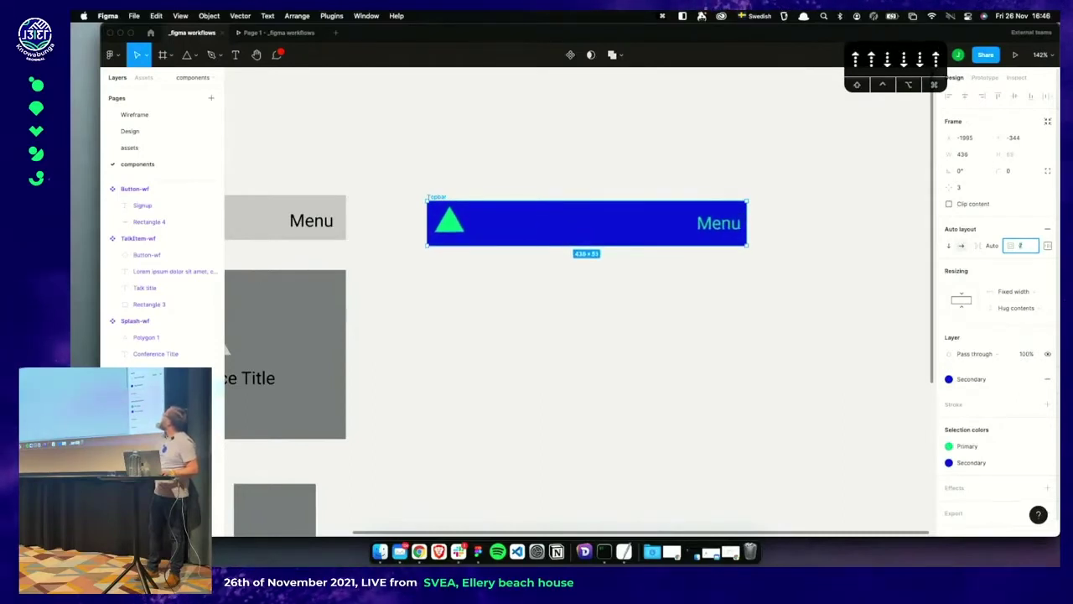
pyautogui.press('Up')
pyautogui.press('Up')
pyautogui.press('Up')
pyautogui.press('Up')
pyautogui.press('Up')
pyautogui.press('Up')
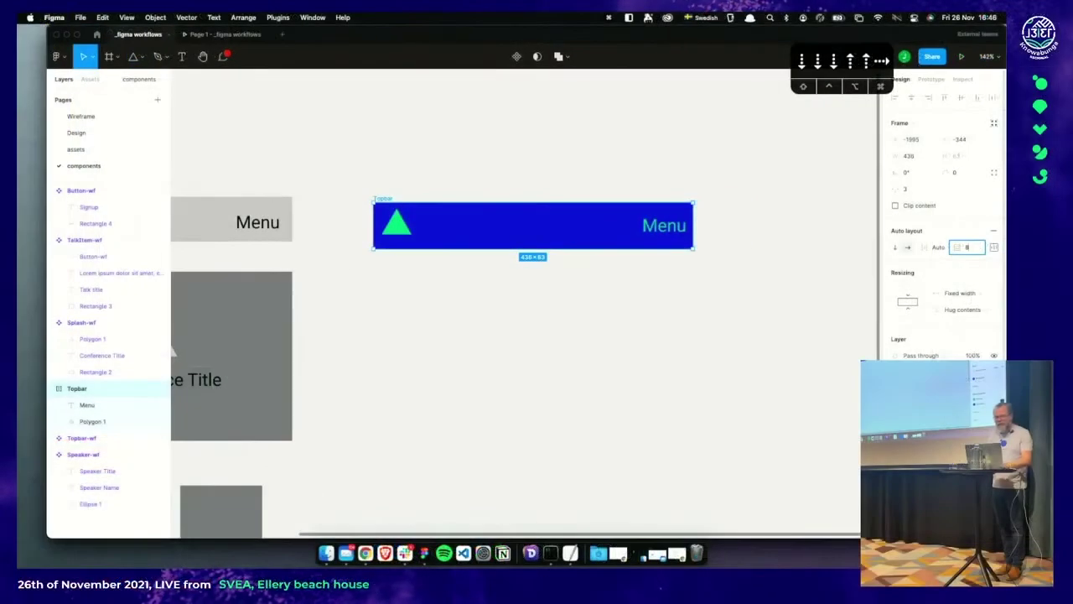
# Change the Topbar's padding to 8, 16 so its horizontal padding is 16, then deselect the frame
pyautogui.write(', 16')
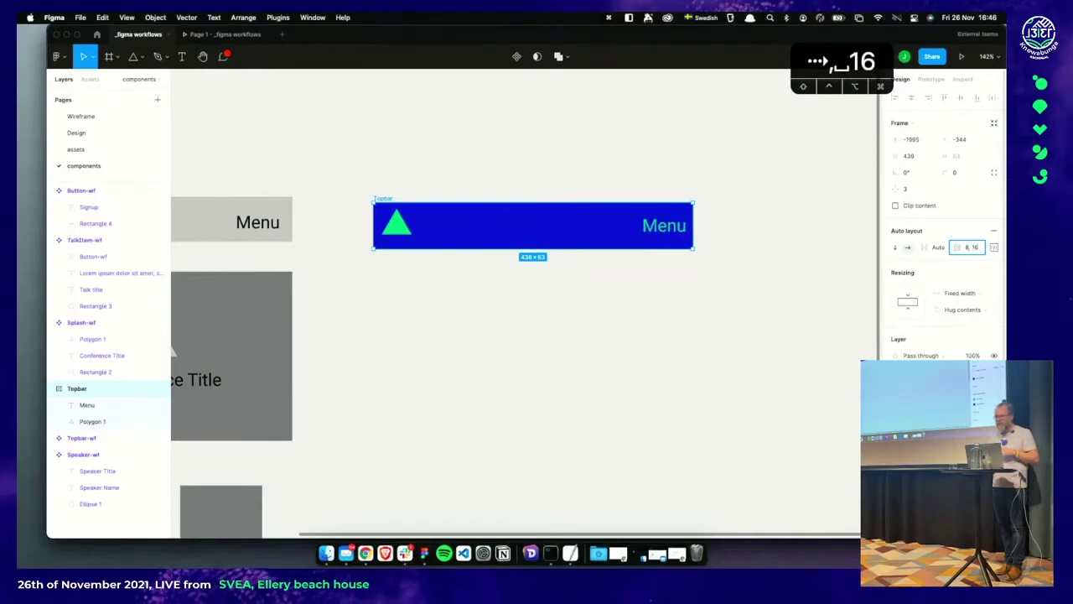
pyautogui.press('Return')
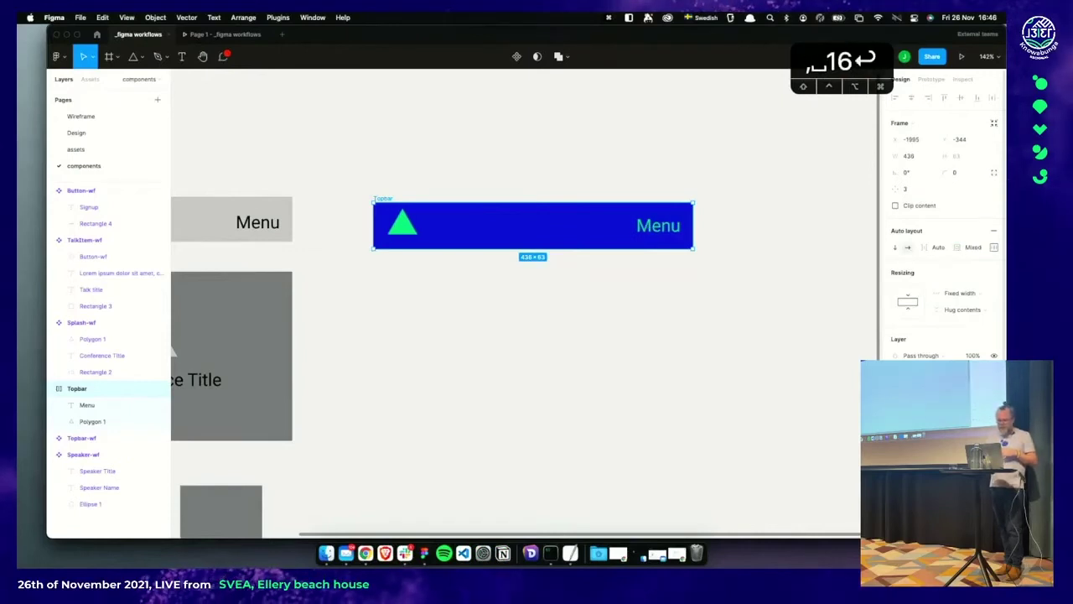
pyautogui.click(711, 325)
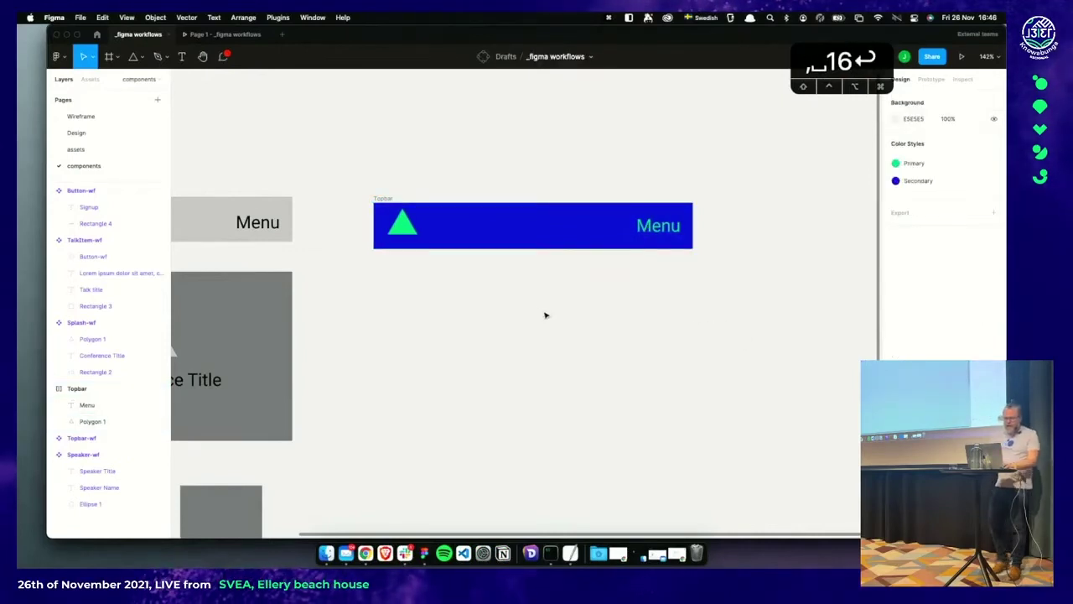
# On the Design page, delete the grey Topbar-wf instances from the Start, Single and Confirmation frames together
pyautogui.scroll(-3, 545, 316)
pyautogui.click(383, 142)
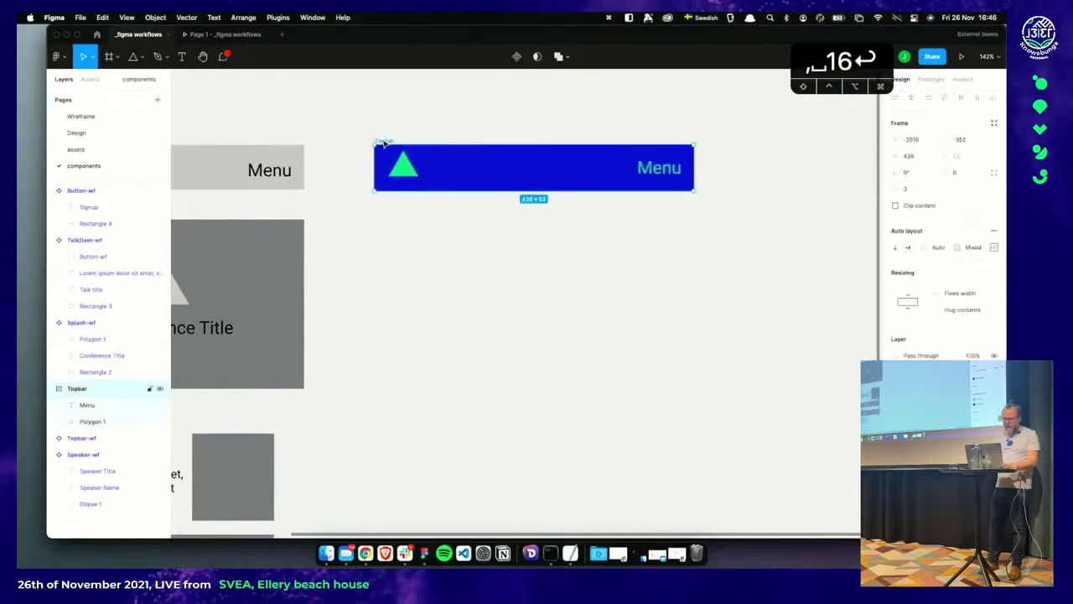
pyautogui.scroll(-5, 507, 284)
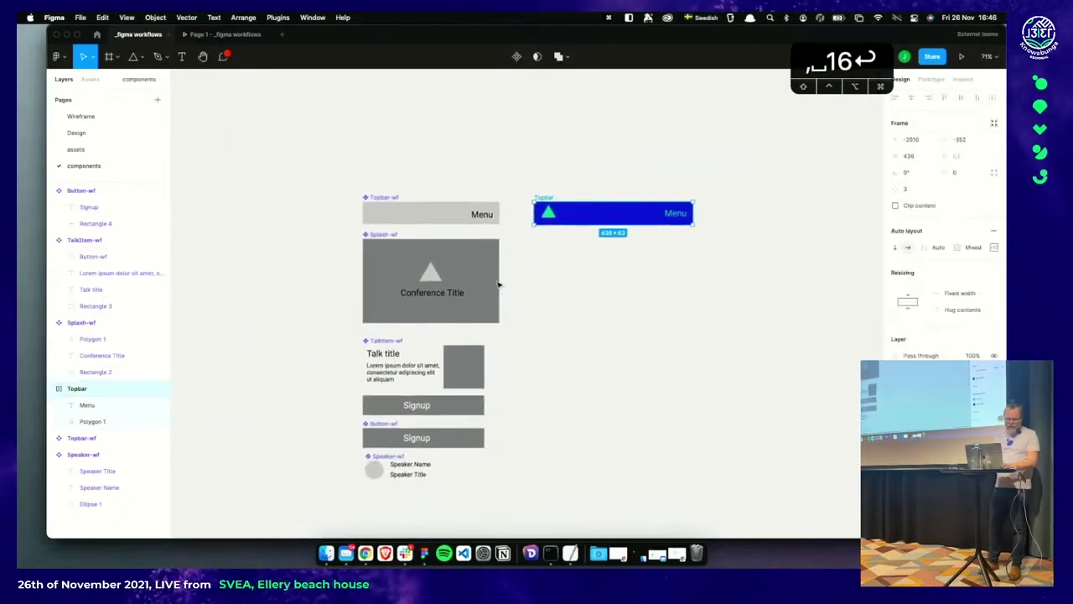
pyautogui.click(76, 134)
pyautogui.scroll(-2, 542, 176)
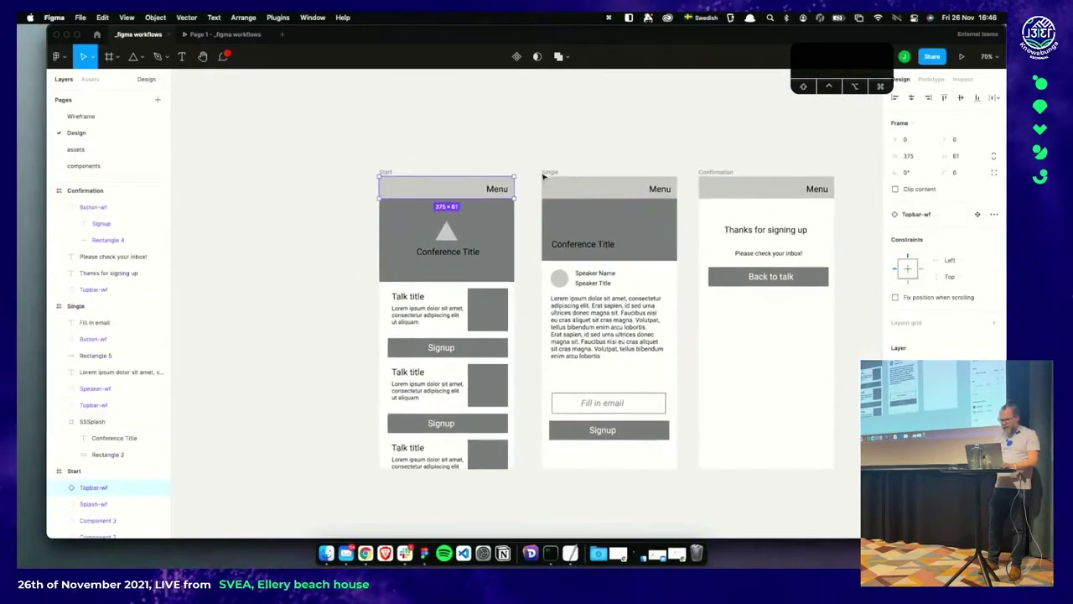
pyautogui.click(552, 189)
pyautogui.click(719, 185)
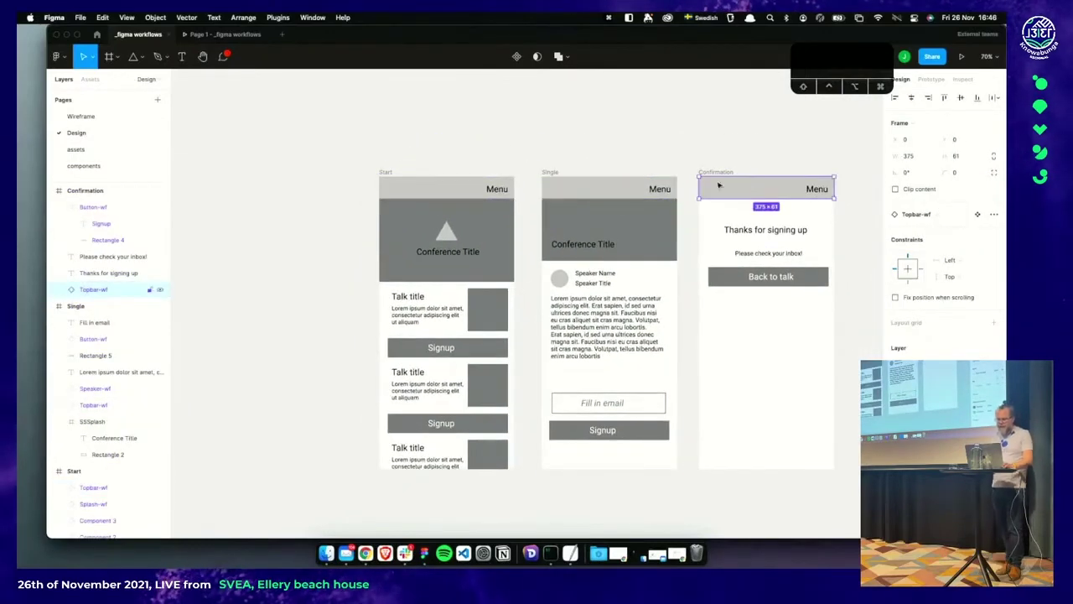
pyautogui.click(646, 189)
pyautogui.click(485, 195)
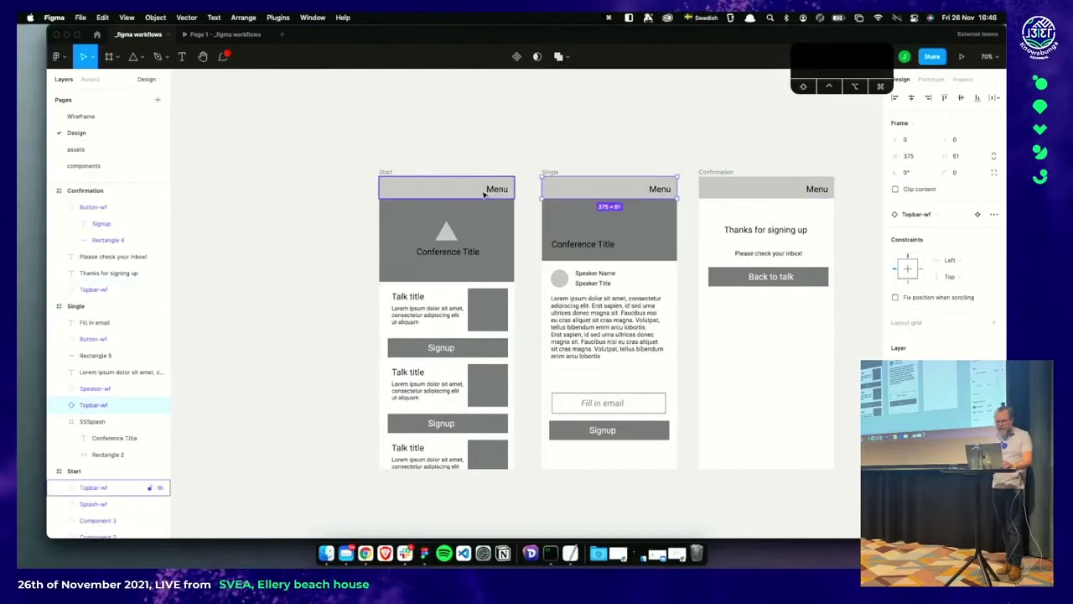
pyautogui.keyDown('shift'); pyautogui.click(587, 191); pyautogui.keyUp('shift')
pyautogui.keyDown('shift'); pyautogui.click(787, 179); pyautogui.keyUp('shift')
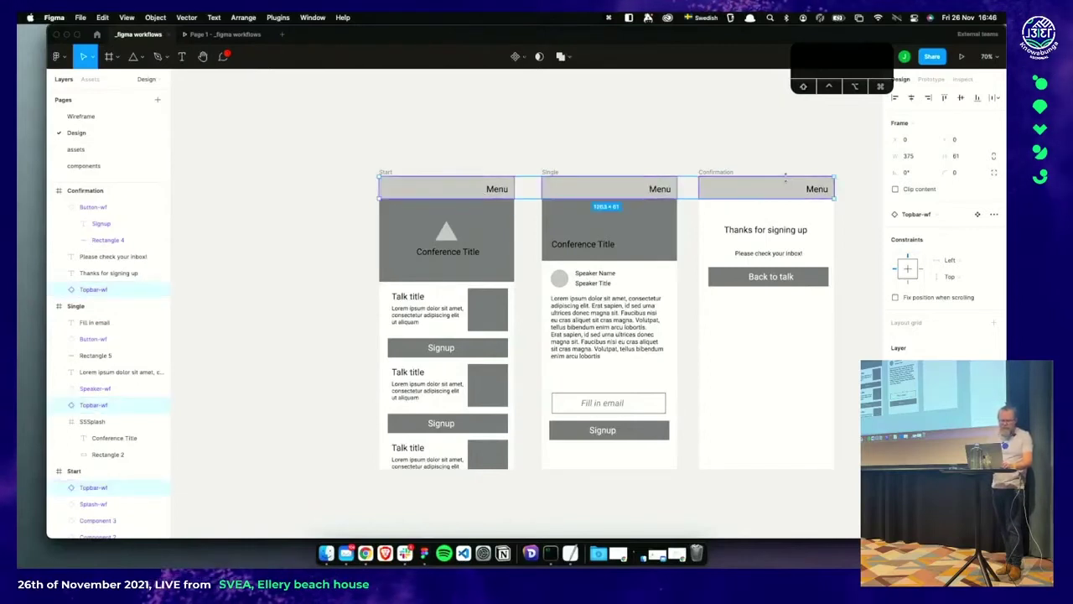
pyautogui.press('BackSpace')
# Turn the blue Topbar frame on the components page into a component and check for it among the local components
pyautogui.click(94, 81)
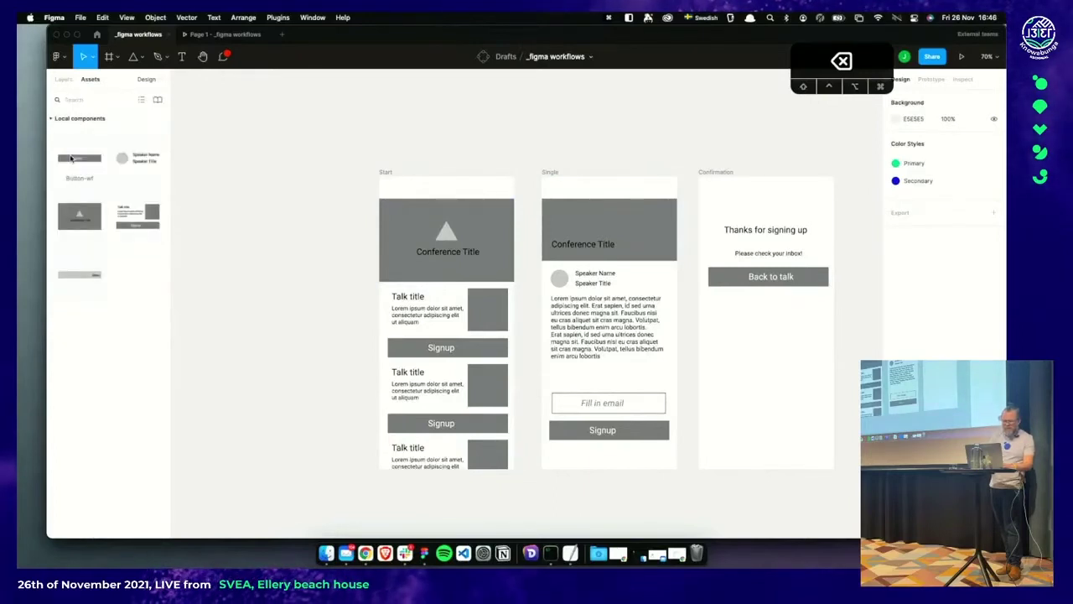
pyautogui.click(66, 79)
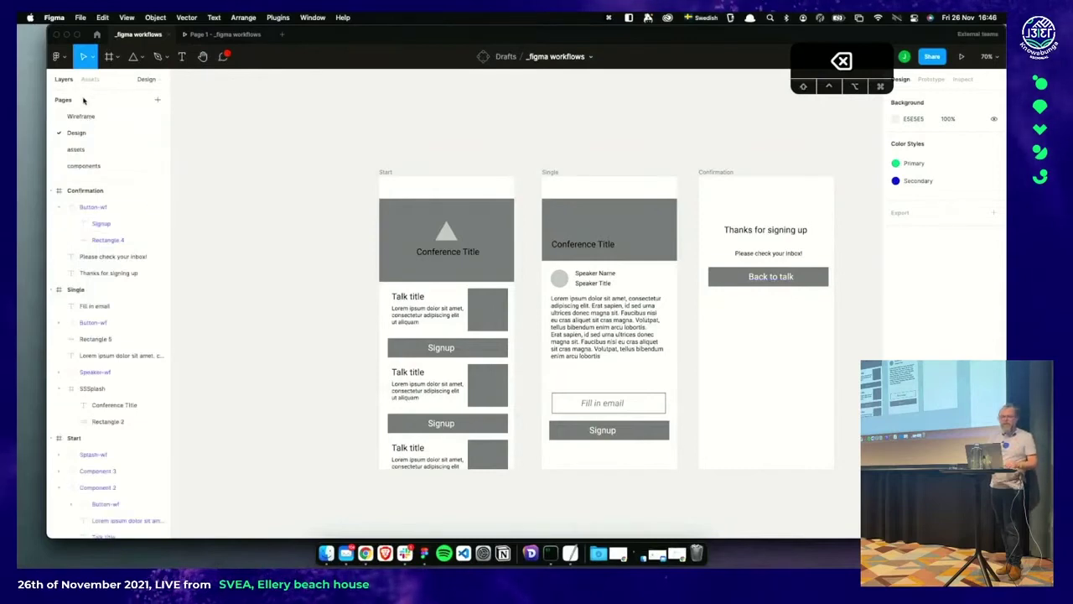
pyautogui.click(83, 165)
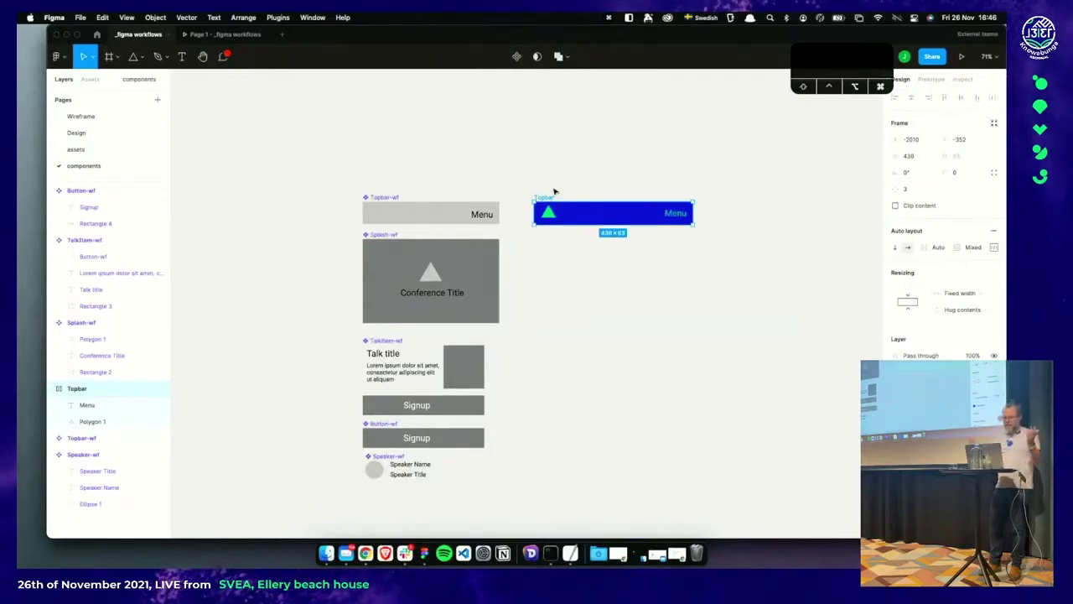
pyautogui.press('super+alt+k')
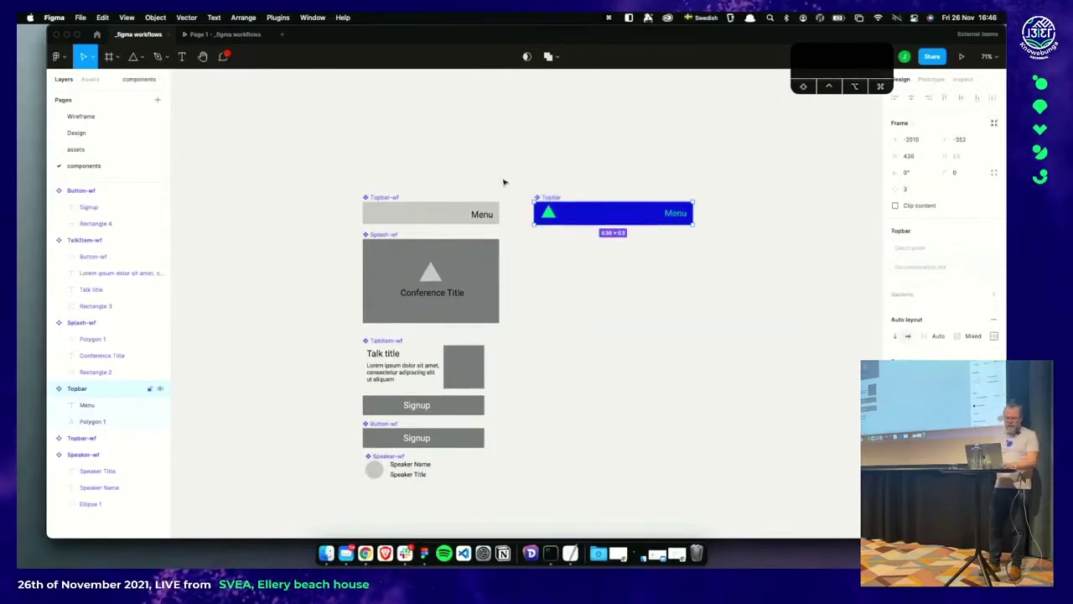
pyautogui.click(90, 79)
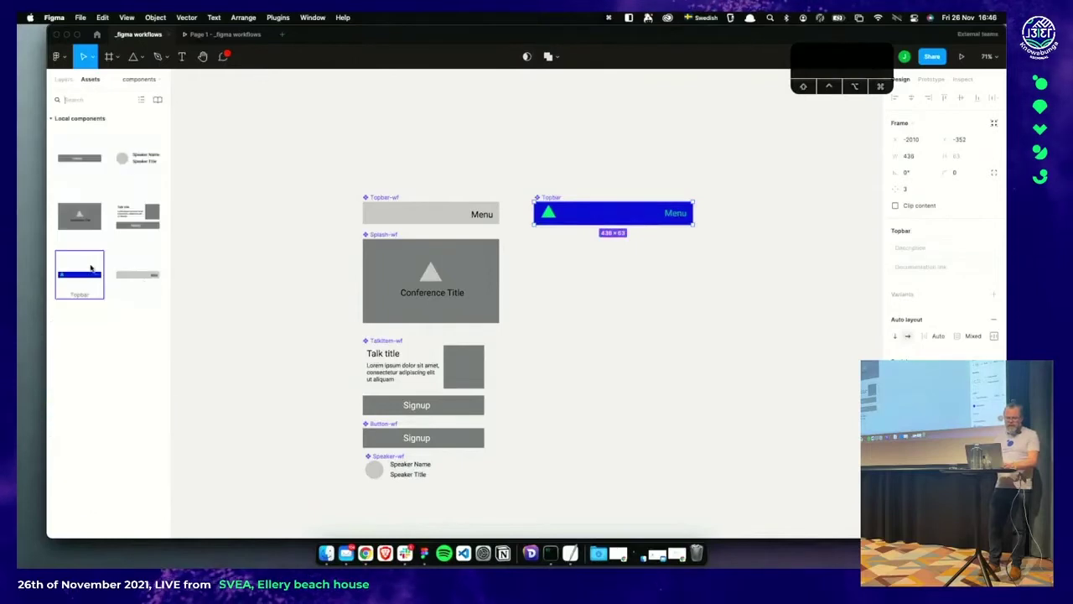
pyautogui.click(63, 79)
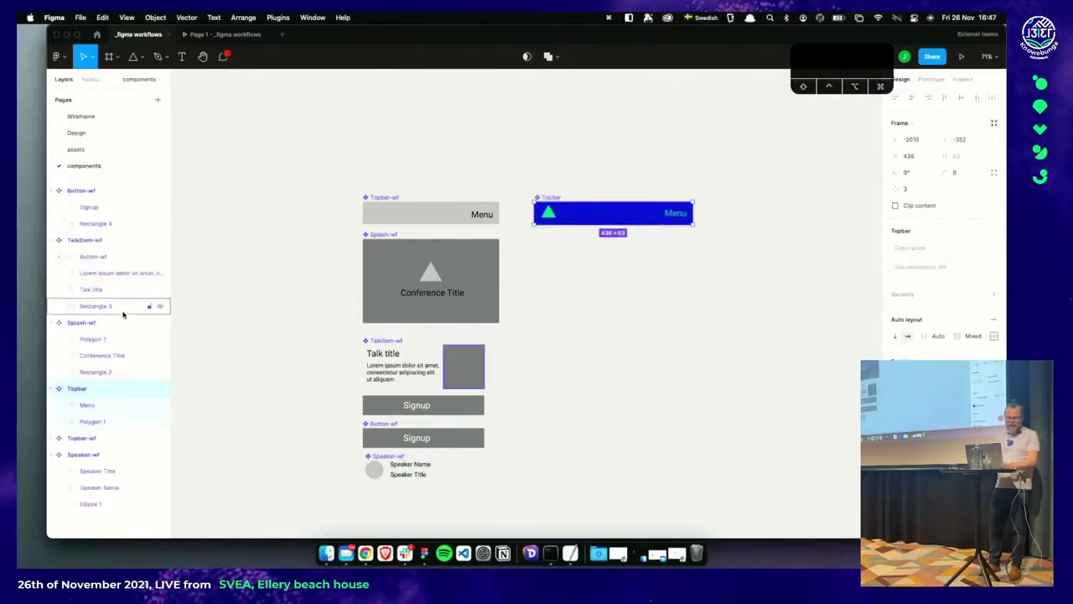
# Place an instance of the blue Topbar component at the top of the Design page's Start frame, 375 wide
pyautogui.click(84, 135)
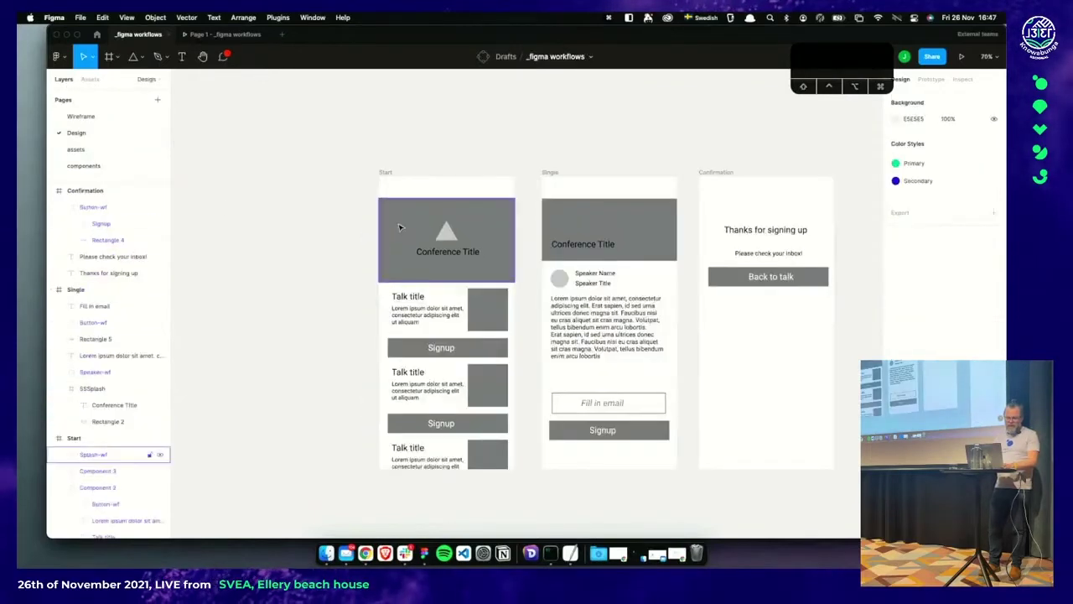
pyautogui.click(89, 79)
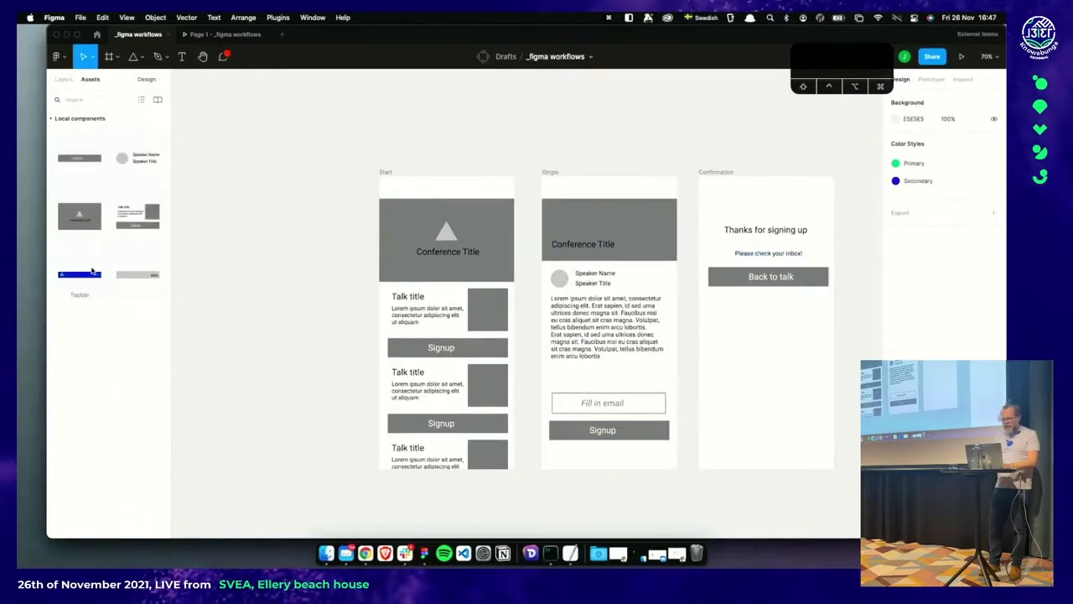
pyautogui.moveTo(92, 274); pyautogui.dragTo(619, 183)
pyautogui.press('Escape')
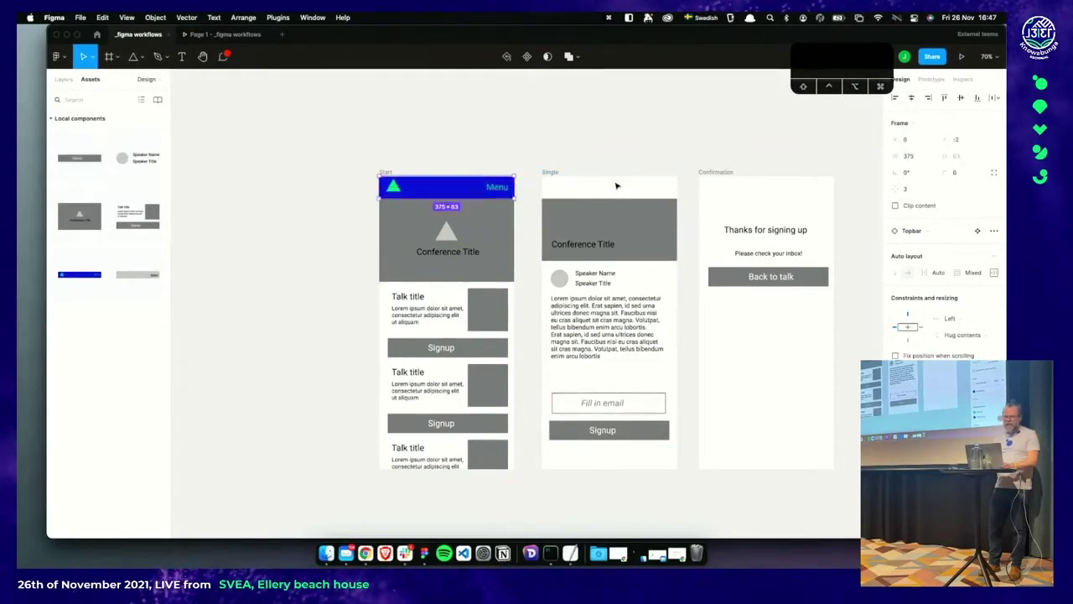
# Copy the Start frame's Topbar instance to the top of the Single and Confirmation frames
pyautogui.moveTo(461, 193); pyautogui.dragTo(623, 188)
pyautogui.moveTo(619, 188); pyautogui.dragTo(788, 192)
pyautogui.click(736, 162)
pyautogui.scroll(-1, 734, 162)
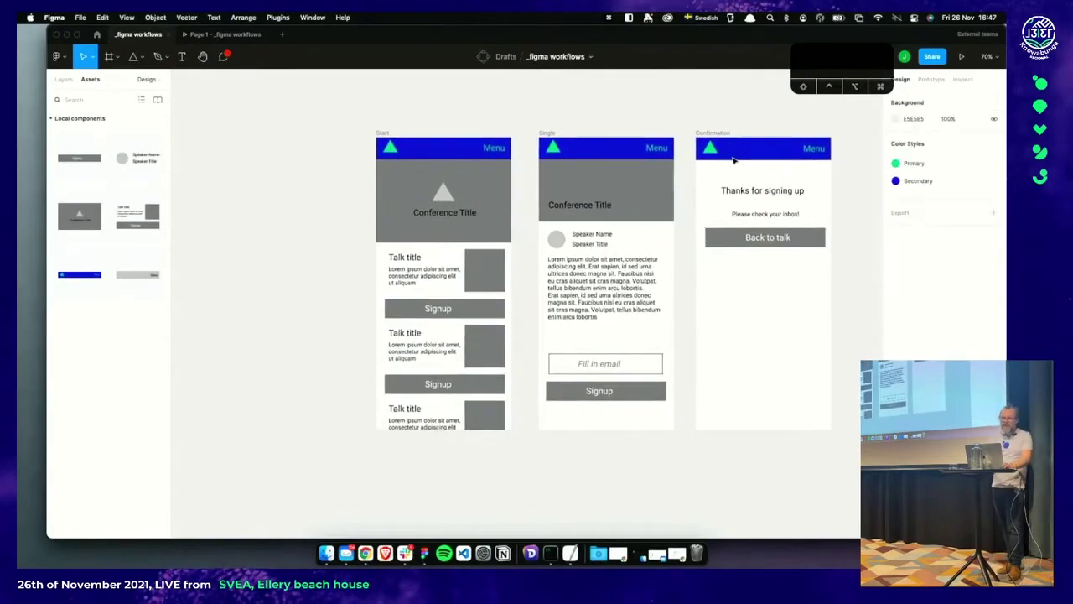
pyautogui.hscroll(3, 704, 152)
pyautogui.scroll(-1, 704, 152)
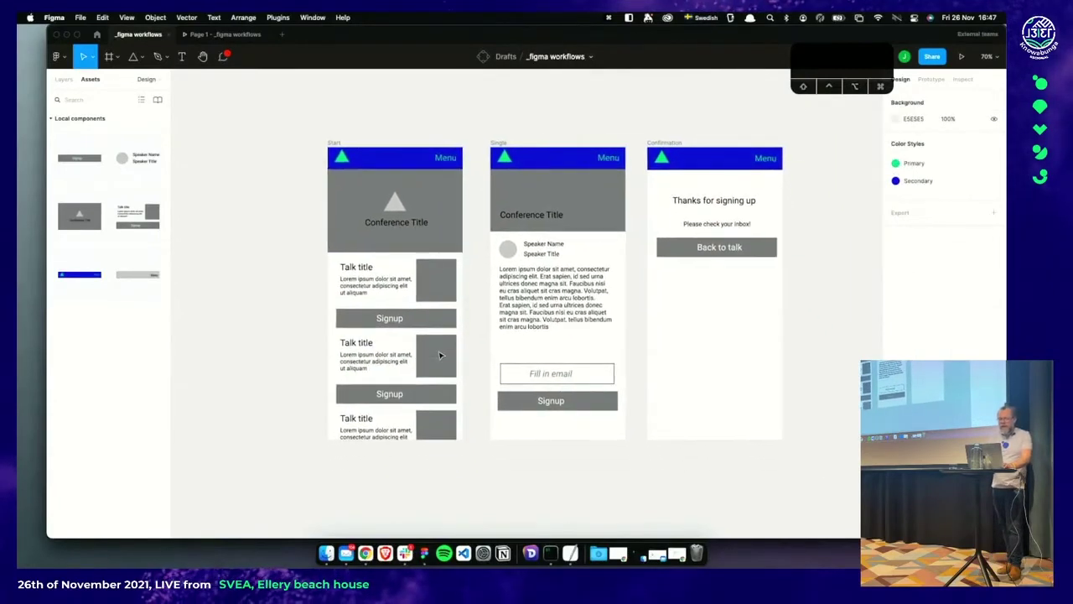
# On the components page, place a copy of Splash-wf below the blue Topbar and detach it from its component
pyautogui.click(451, 200)
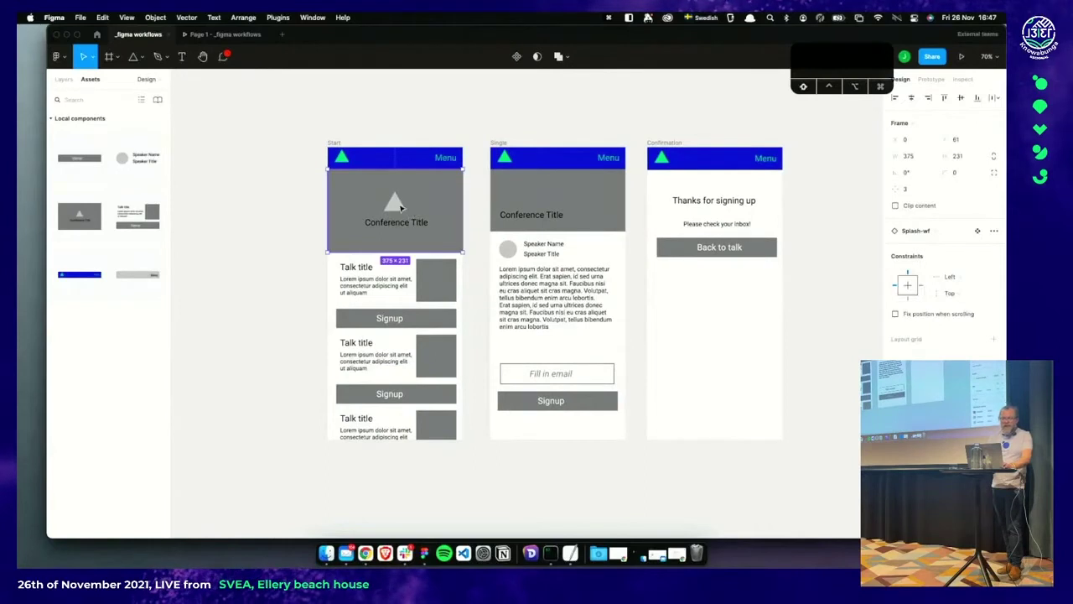
pyautogui.click(64, 79)
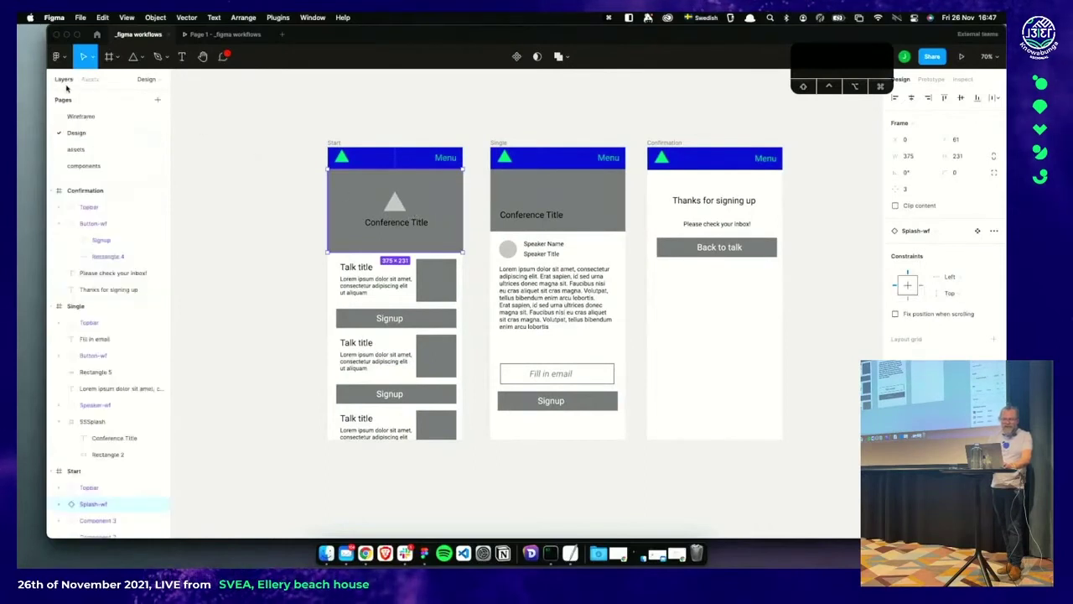
pyautogui.click(96, 166)
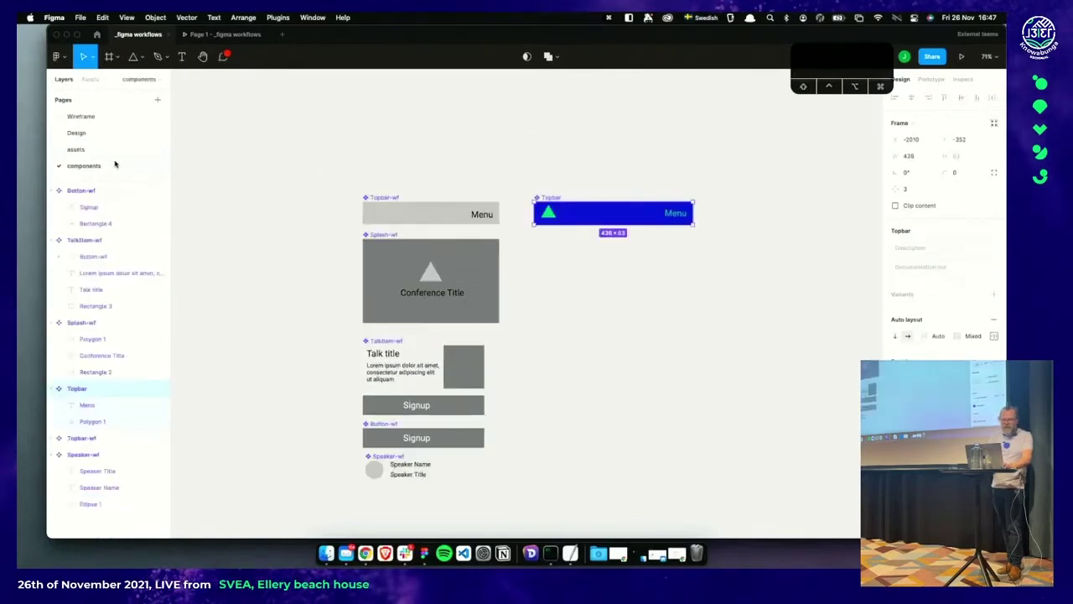
pyautogui.scroll(-3, 298, 253)
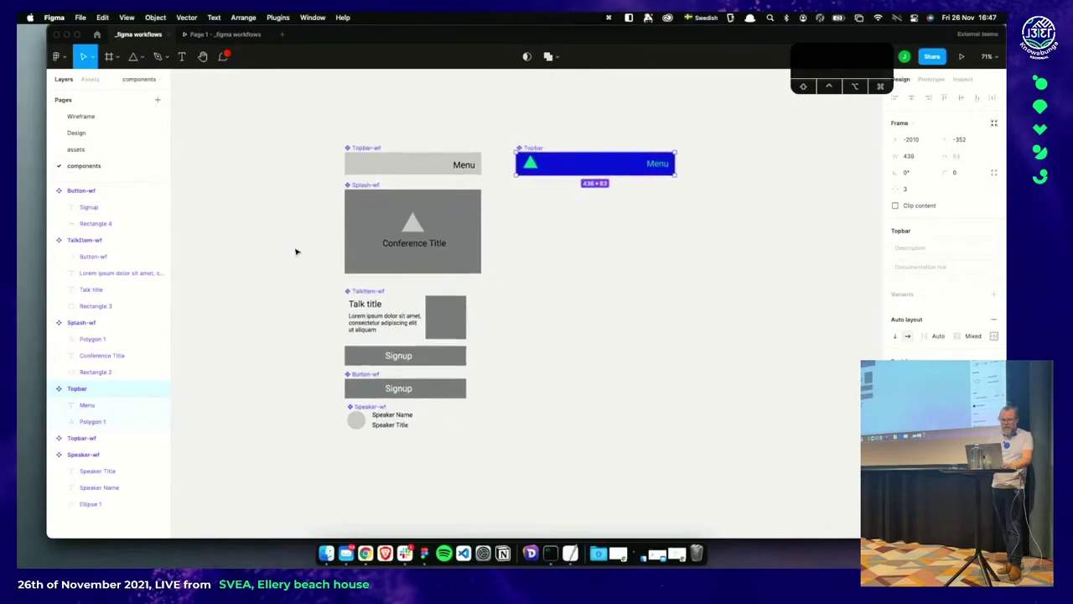
pyautogui.click(361, 188)
pyautogui.moveTo(361, 187); pyautogui.dragTo(528, 188)
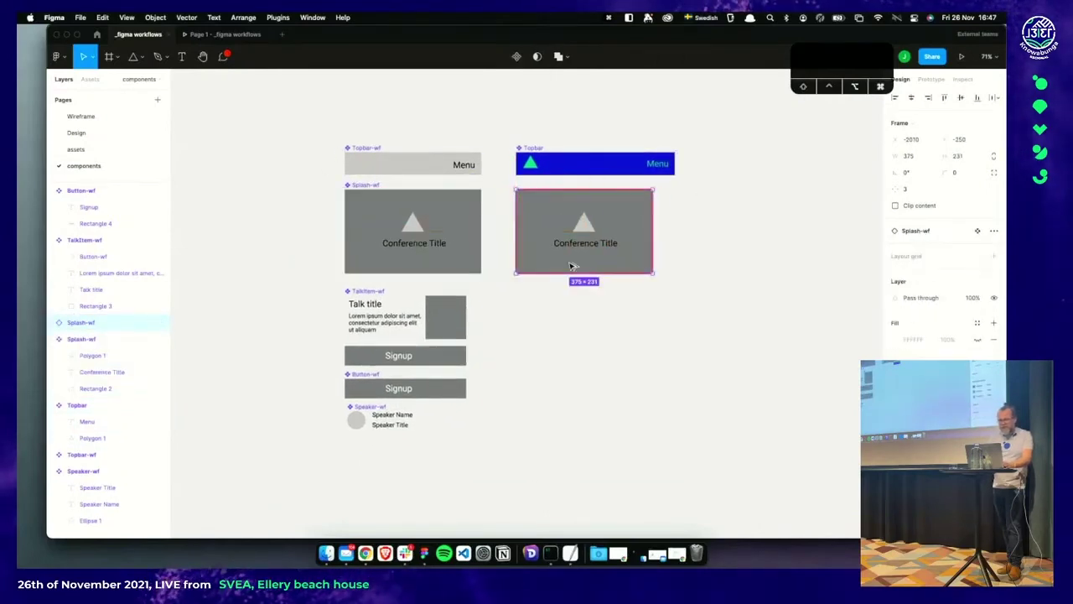
pyautogui.press('alt+super+b')
pyautogui.click(678, 276)
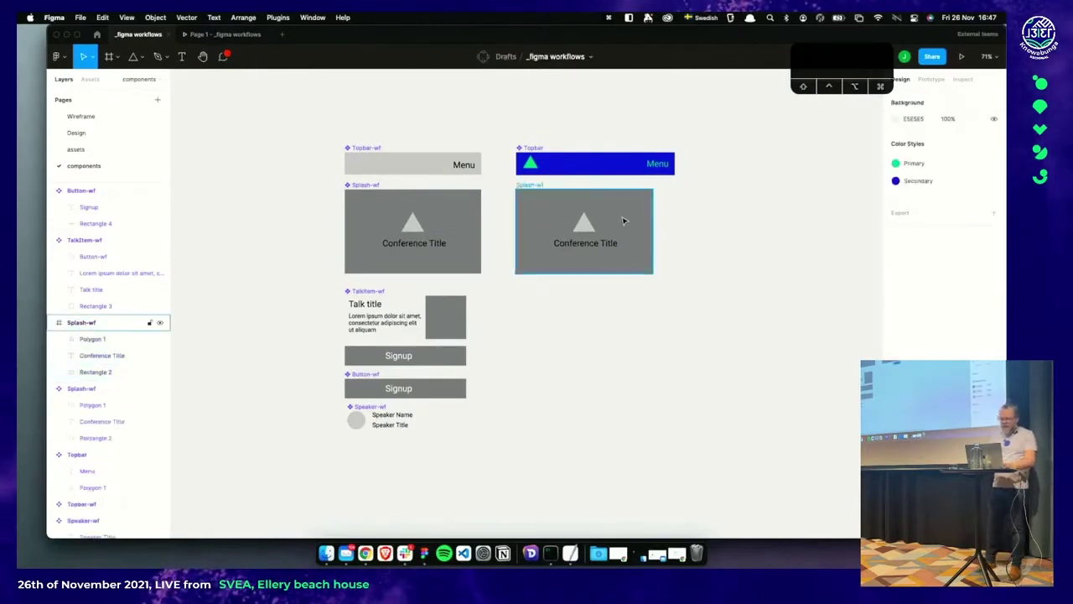
# Apply the Secondary colour style as the fill of the detached Splash-wf frame
pyautogui.click(623, 221)
pyautogui.scroll(-2, 633, 226)
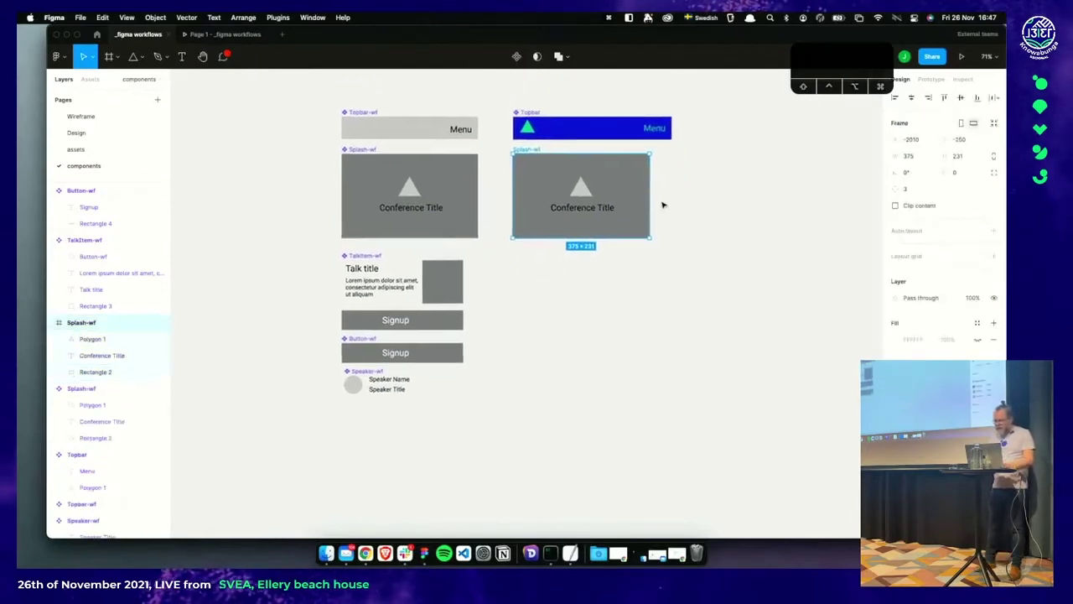
pyautogui.scroll(1, 662, 205)
pyautogui.click(977, 323)
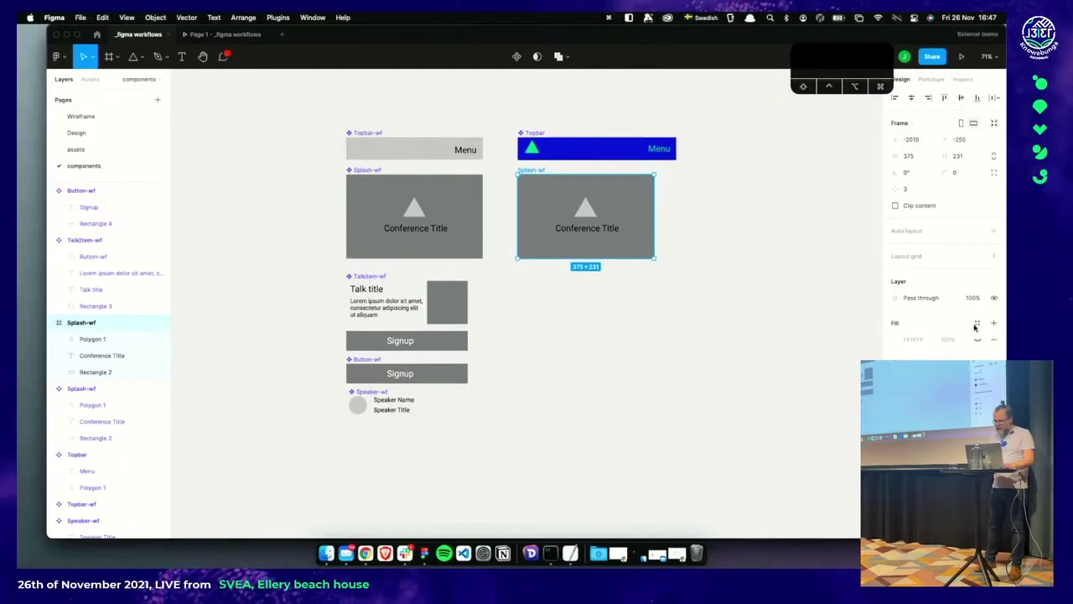
pyautogui.click(973, 320)
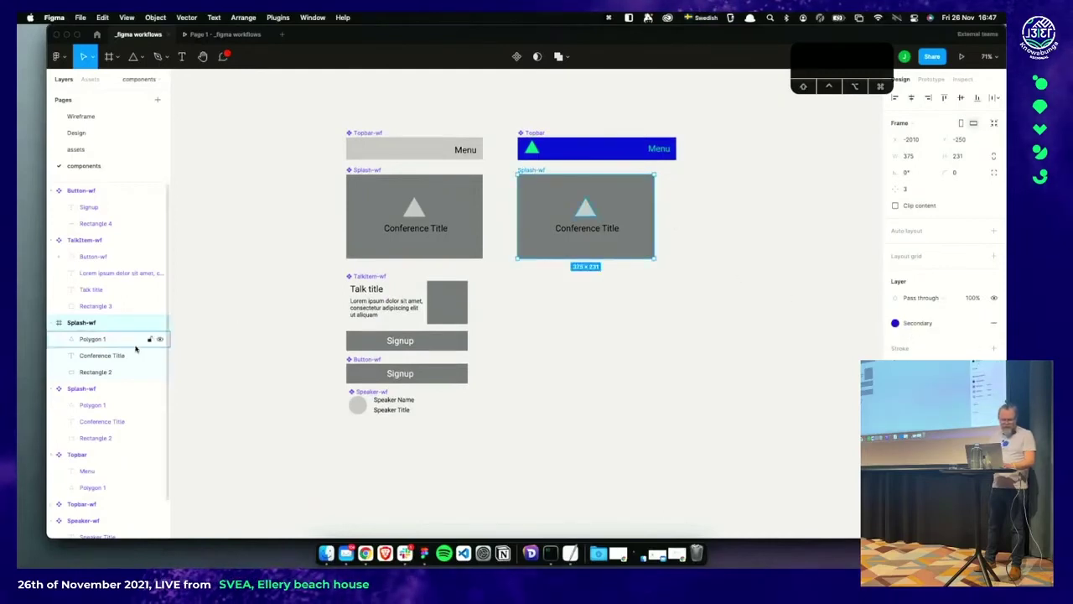
# Delete the grey background rectangle from the detached Splash-wf frame
pyautogui.click(131, 371)
pyautogui.press('BackSpace')
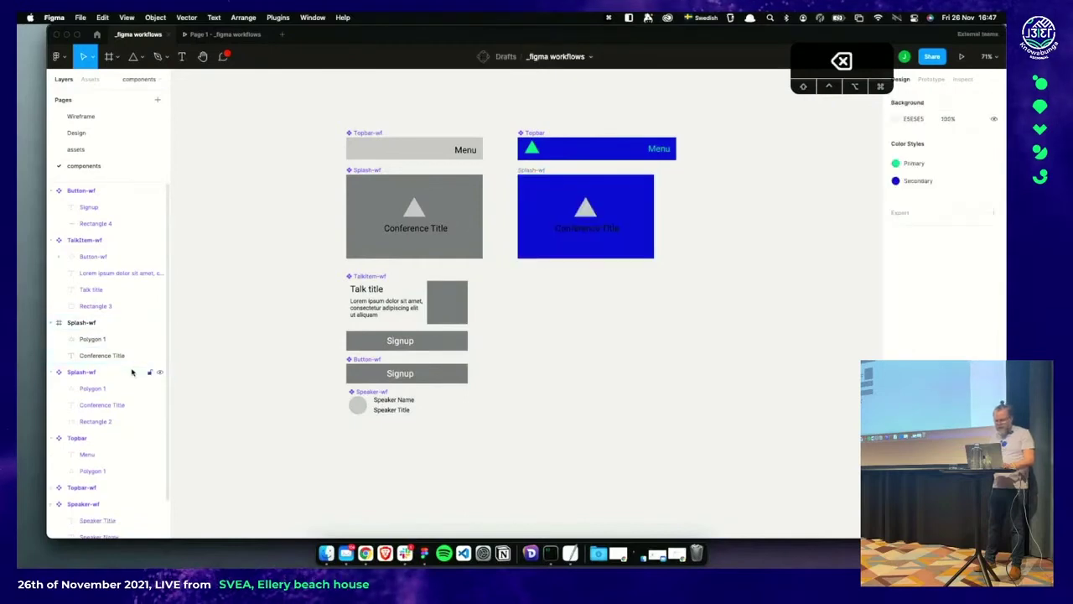
pyautogui.click(601, 228)
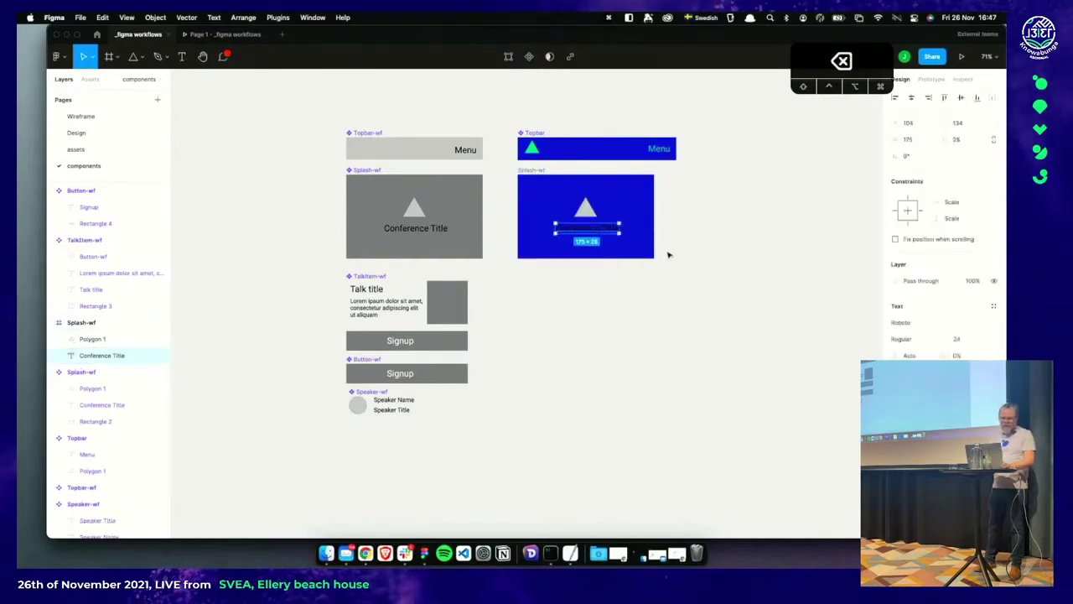
pyautogui.press('super+z')
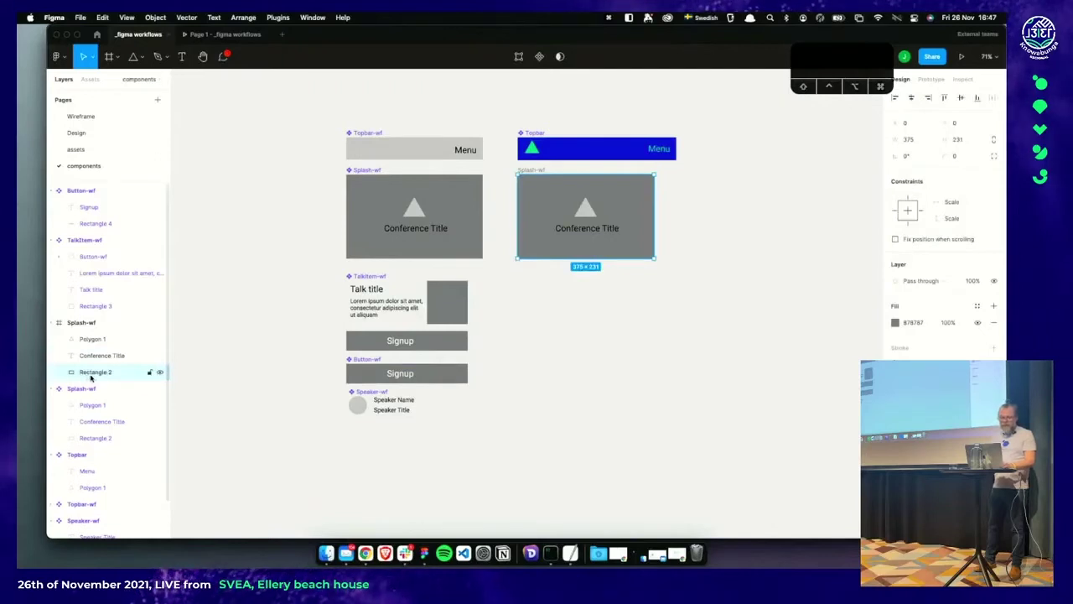
pyautogui.press('BackSpace')
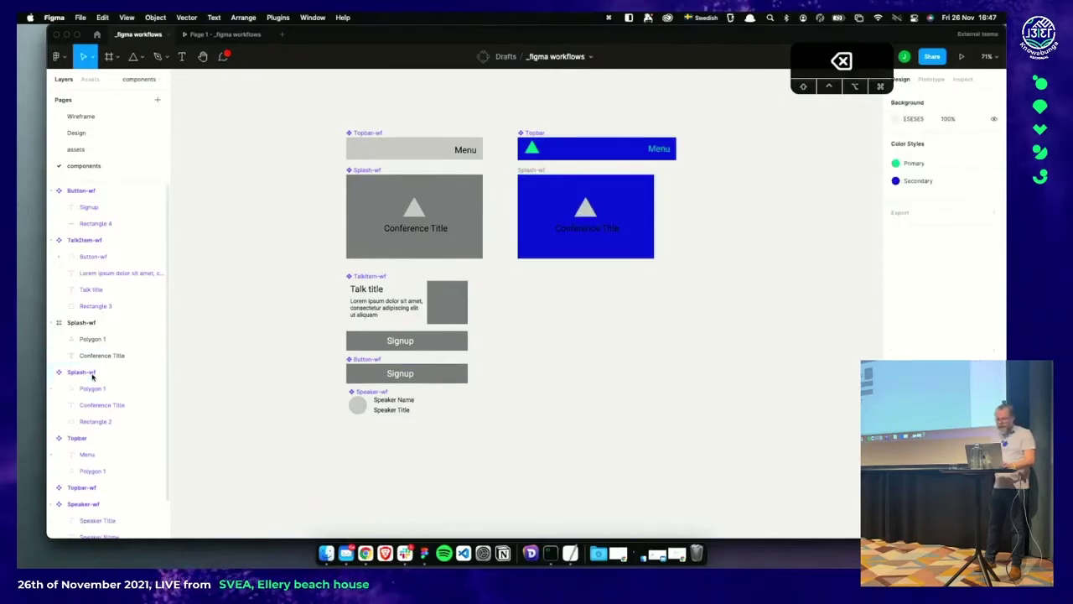
# Apply the Primary colour style to the Conference Title text and the triangle in the detached Splash-wf frame
pyautogui.click(587, 228)
pyautogui.press('Return')
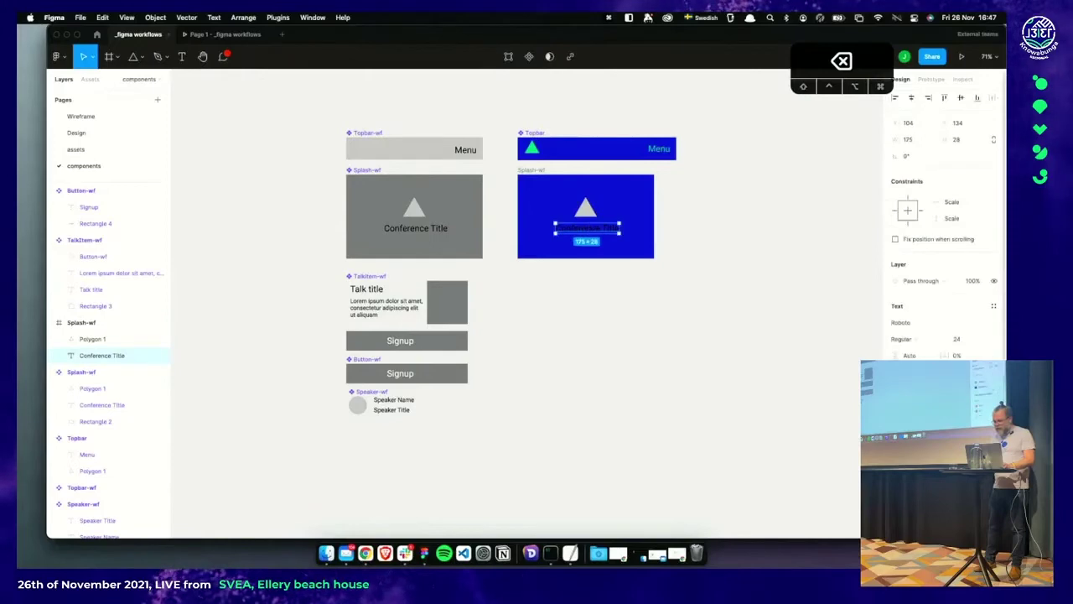
pyautogui.press('Escape')
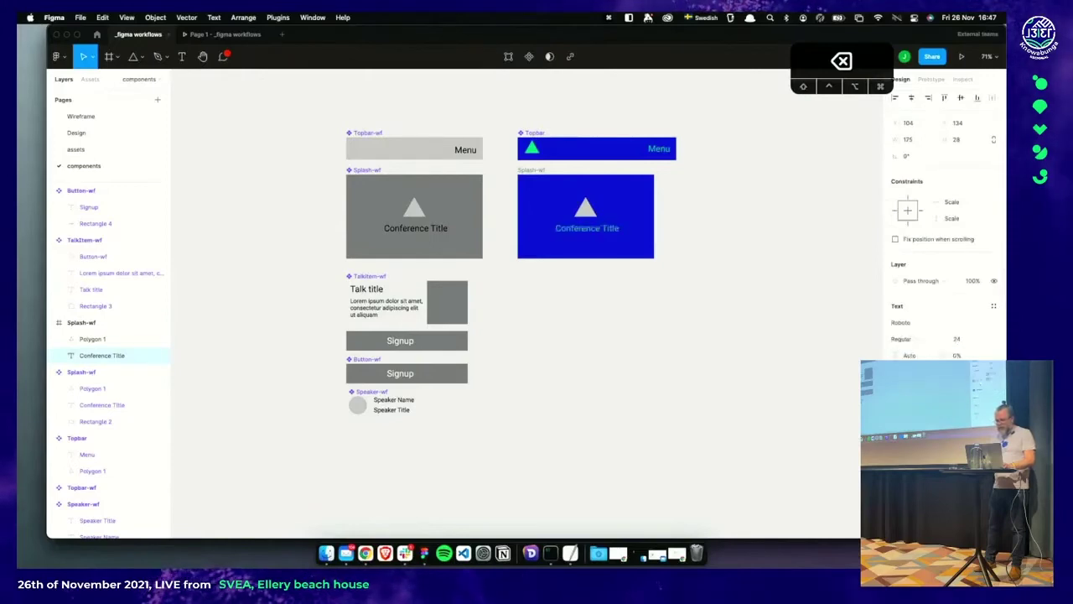
pyautogui.click(592, 214)
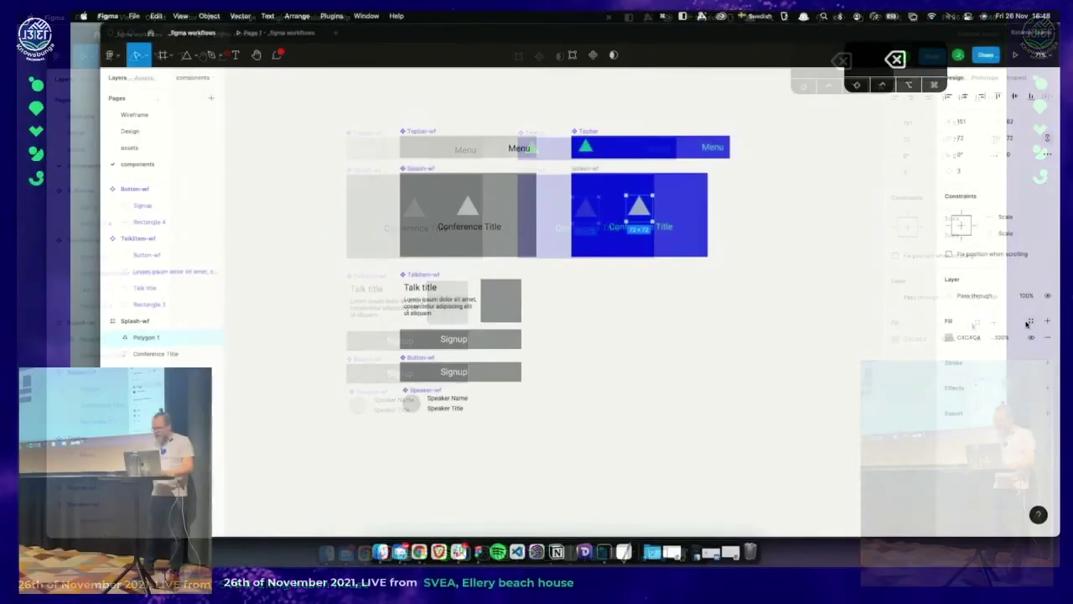
pyautogui.click(1028, 323)
pyautogui.click(979, 381)
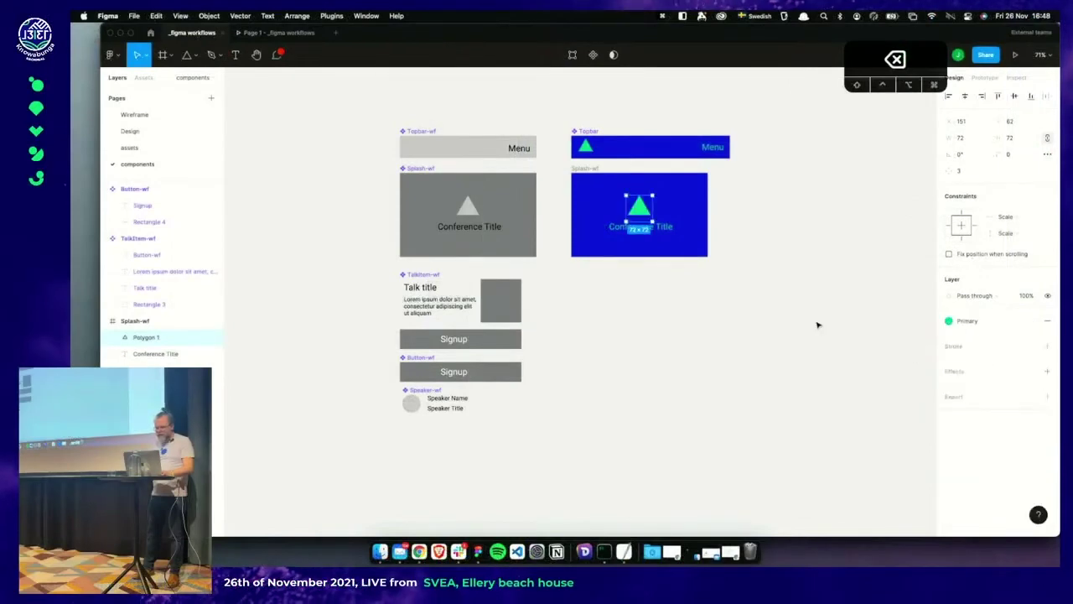
pyautogui.click(819, 321)
# Rename the blue Splash-wf frame as Splash and turn it into a component
pyautogui.scroll(3, 661, 201)
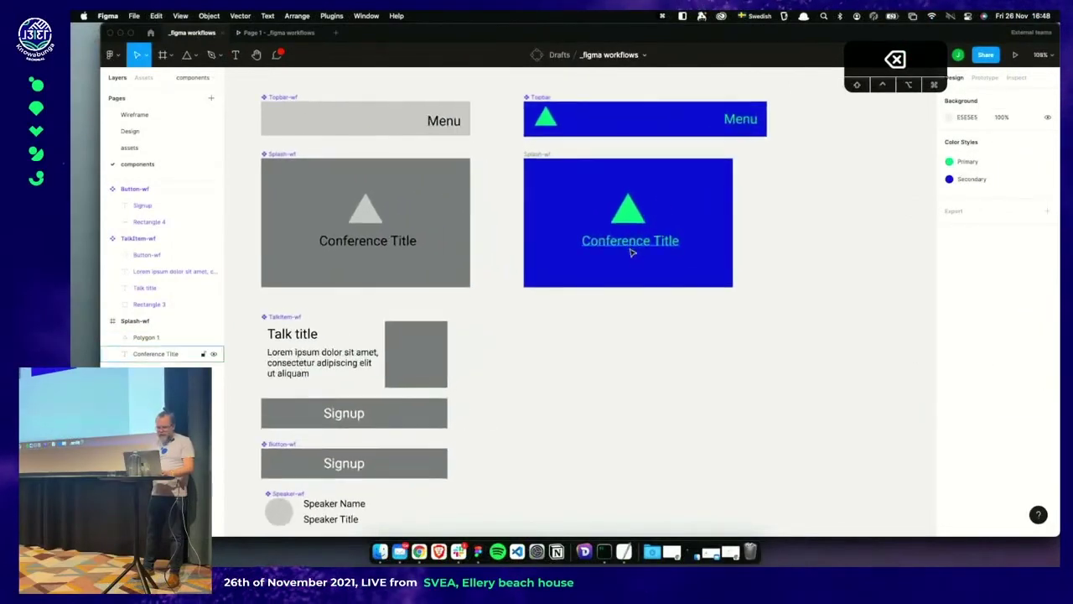
pyautogui.click(540, 156)
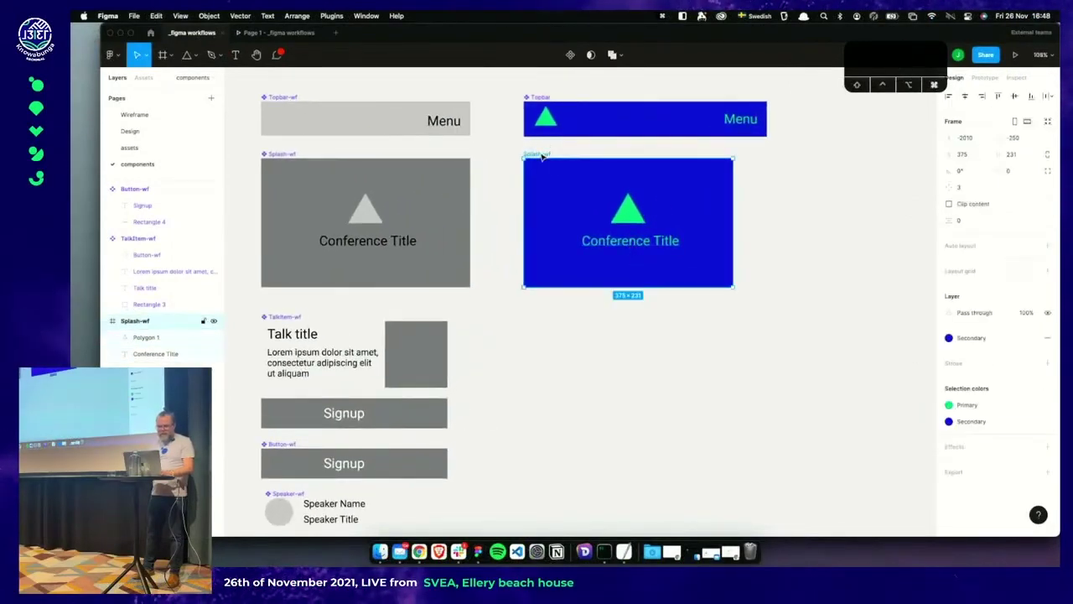
pyautogui.press('BackSpace')
pyautogui.press('BackSpace')
pyautogui.press('BackSpace')
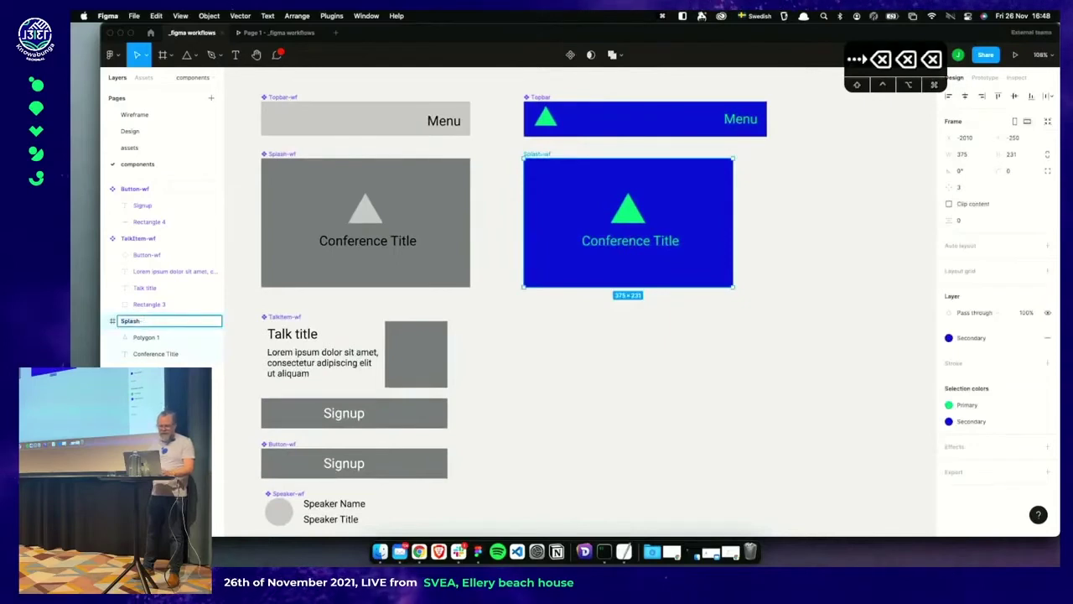
pyautogui.press('Return')
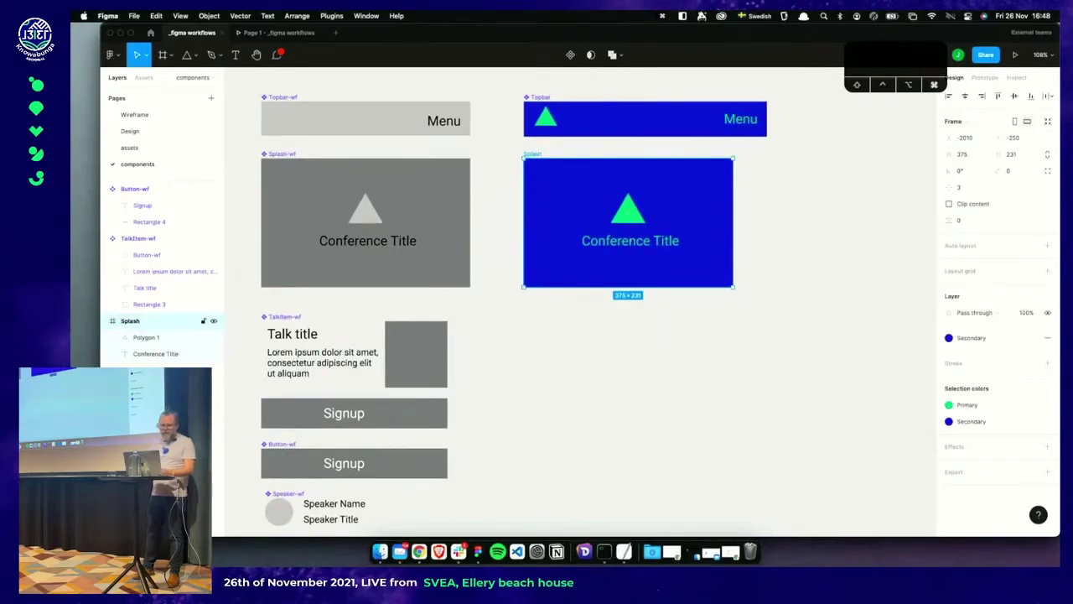
pyautogui.press('alt+super+k')
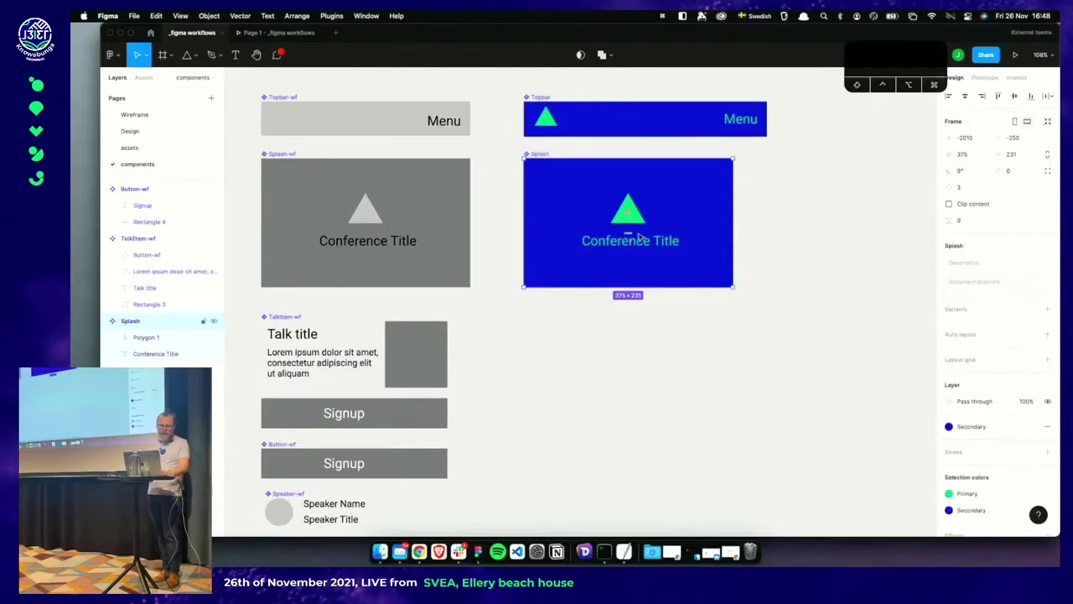
pyautogui.click(144, 78)
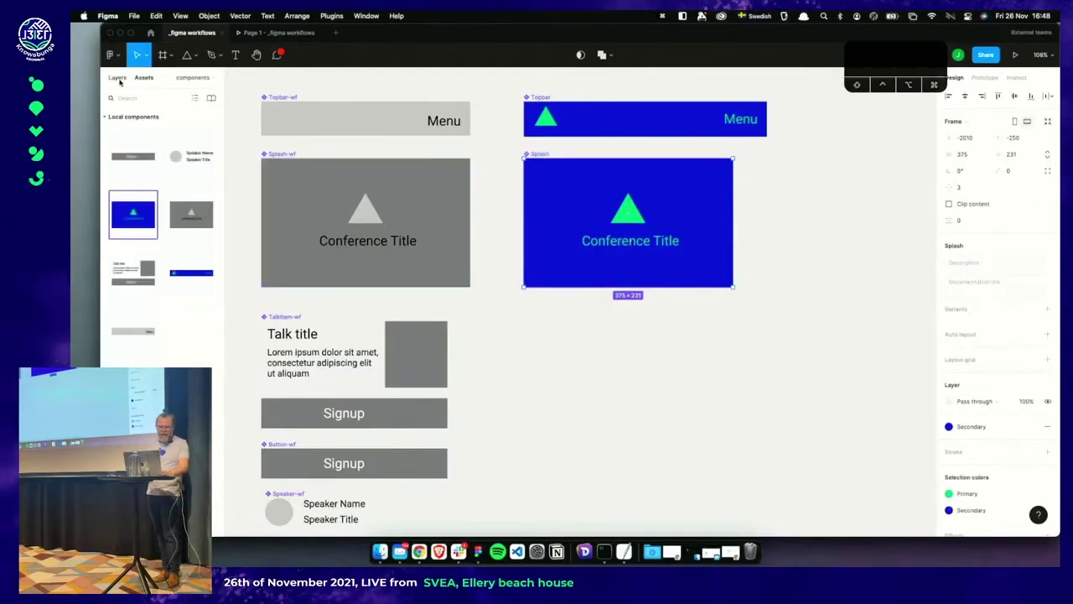
pyautogui.click(122, 78)
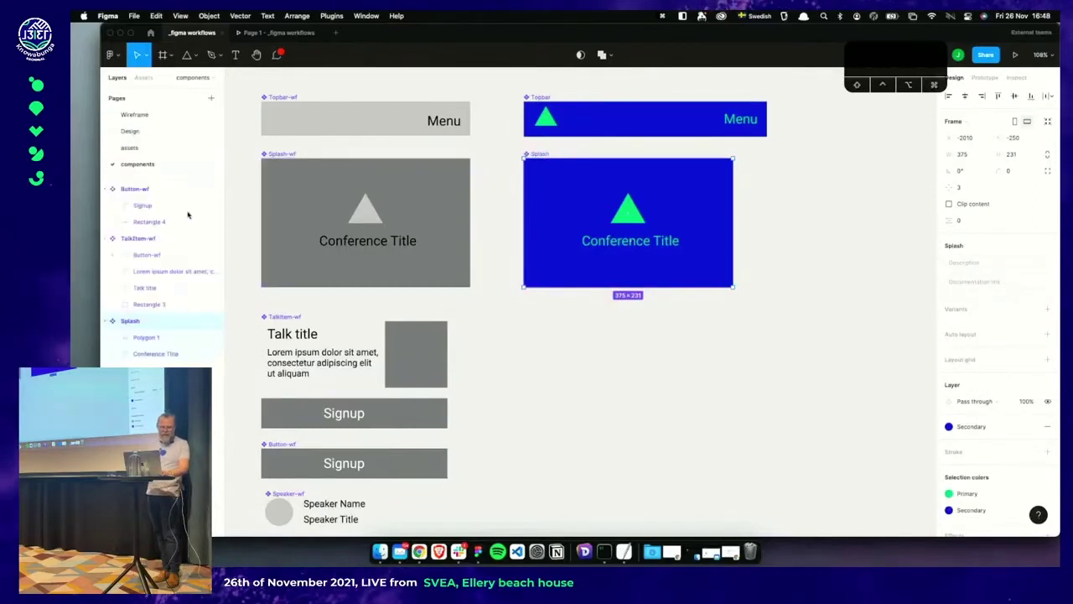
# On the Design page, swap the Start frame's Splash-wf instance for the Splash component
pyautogui.click(150, 132)
pyautogui.rightClick(422, 209)
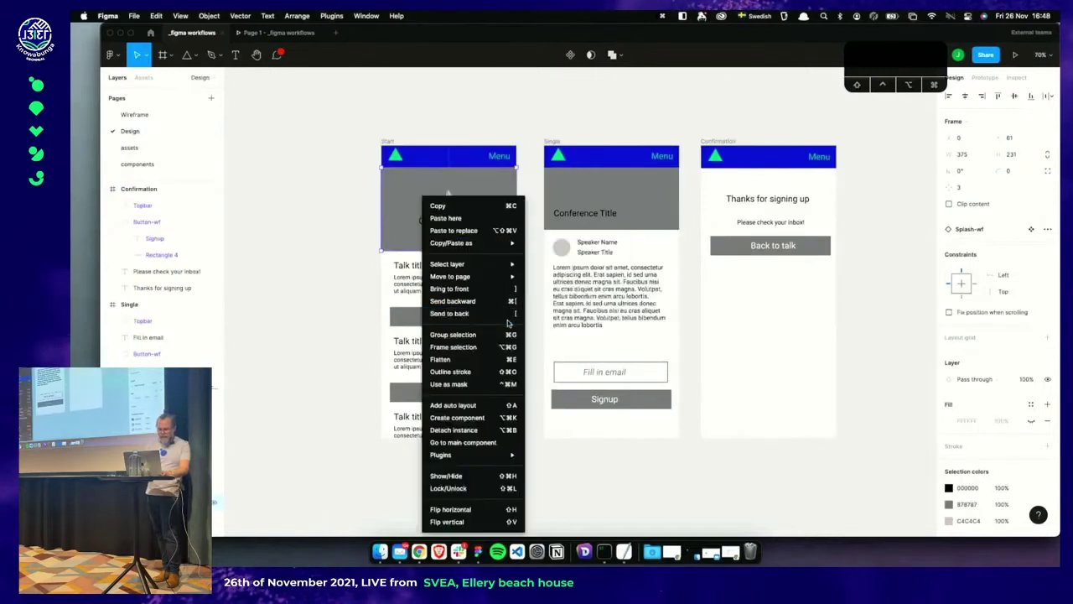
pyautogui.moveTo(502, 266)
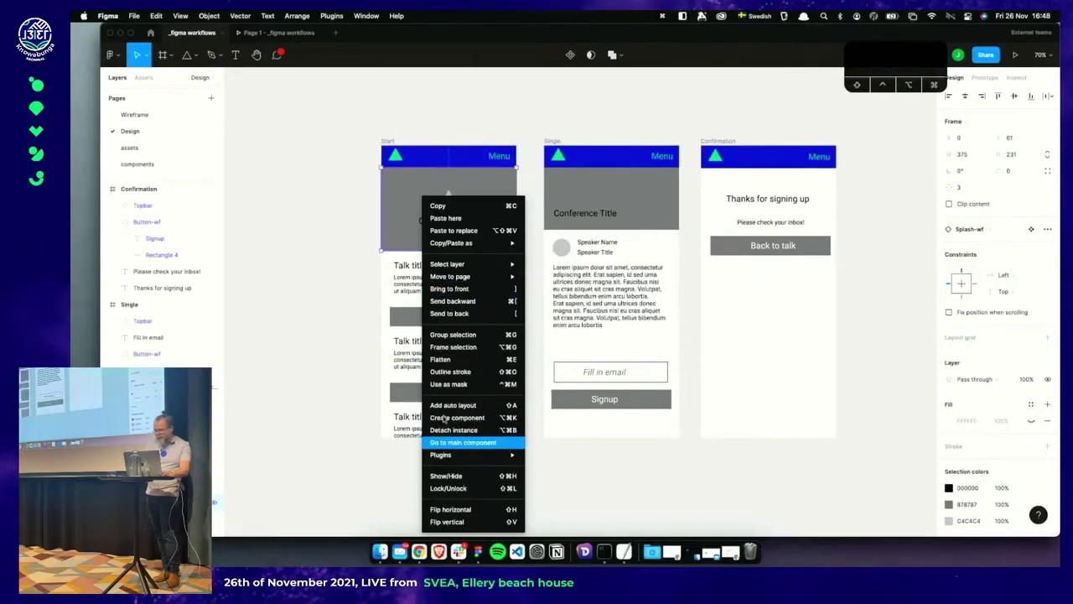
pyautogui.click(299, 347)
pyautogui.click(990, 231)
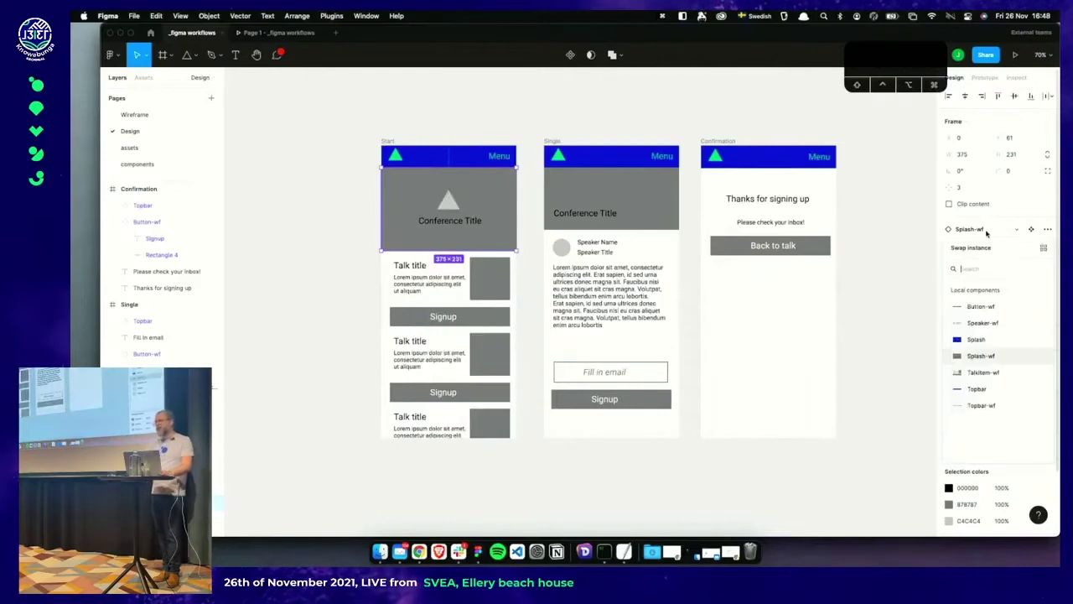
pyautogui.click(977, 339)
pyautogui.click(831, 308)
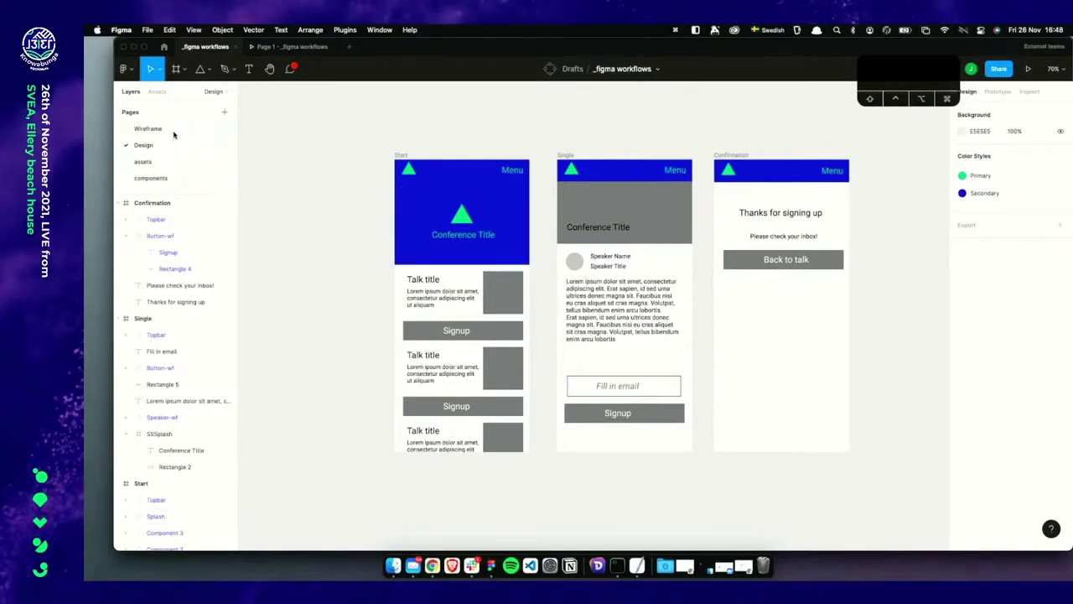
# On the components page, draw three 95 × 95 squares above the Topbar-wf component, one over the other two
pyautogui.click(173, 183)
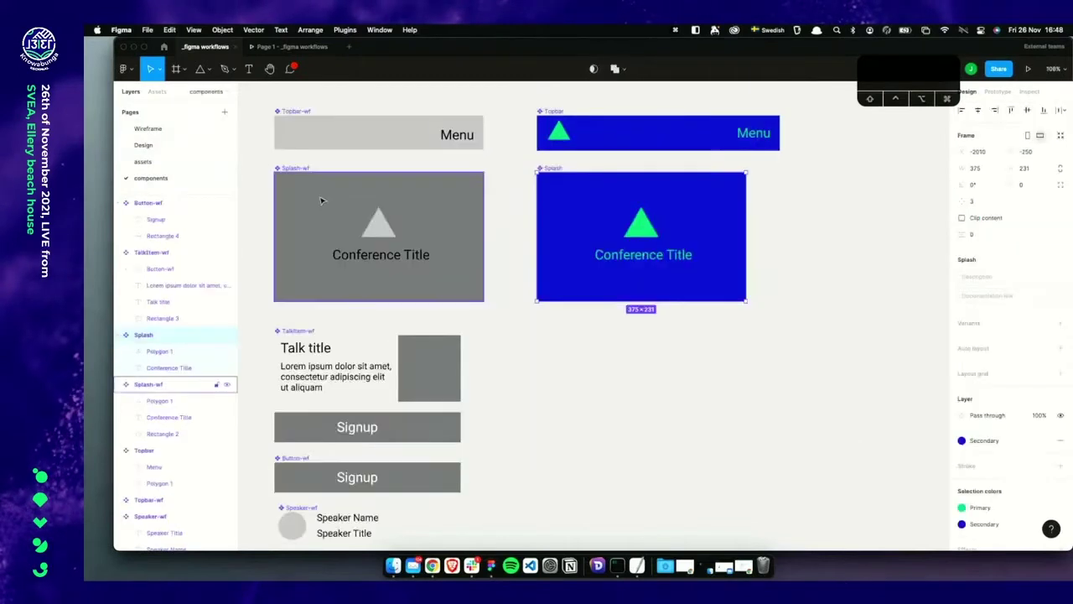
pyautogui.scroll(5, 479, 199)
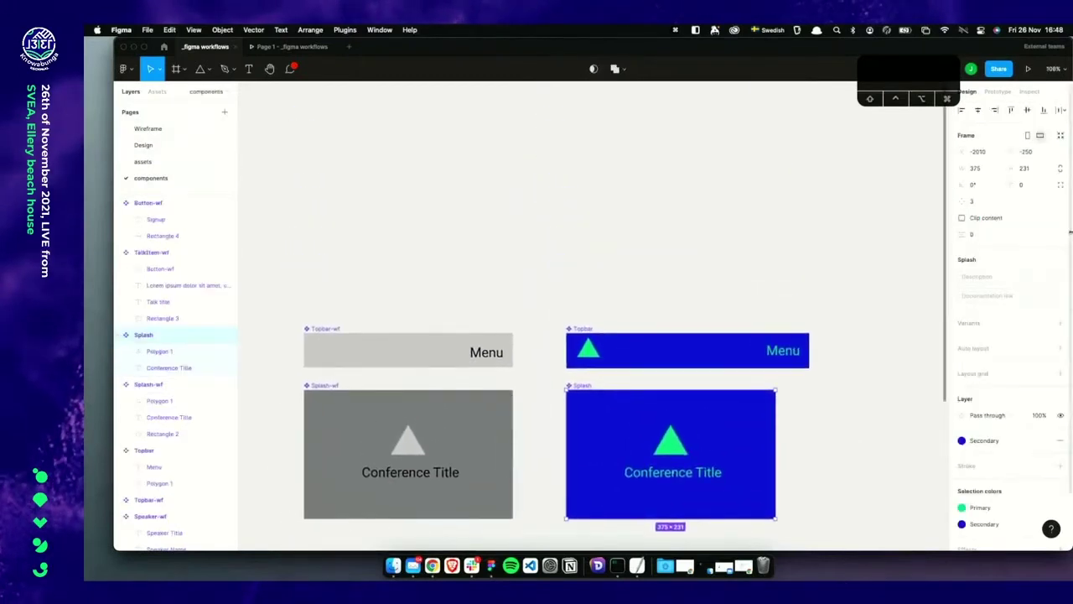
pyautogui.scroll(-5, 874, 309)
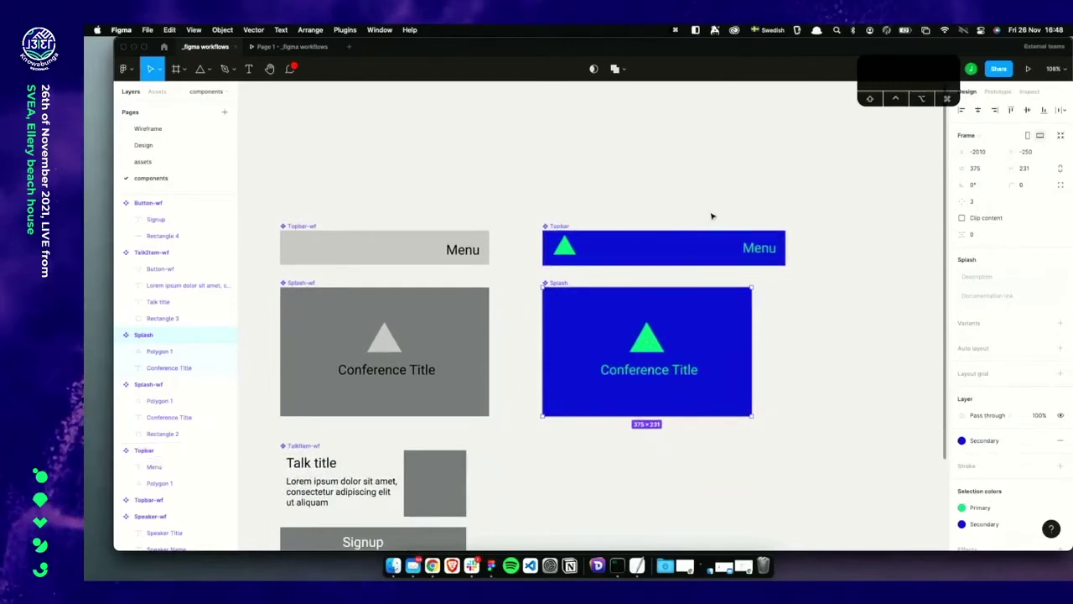
pyautogui.press('r')
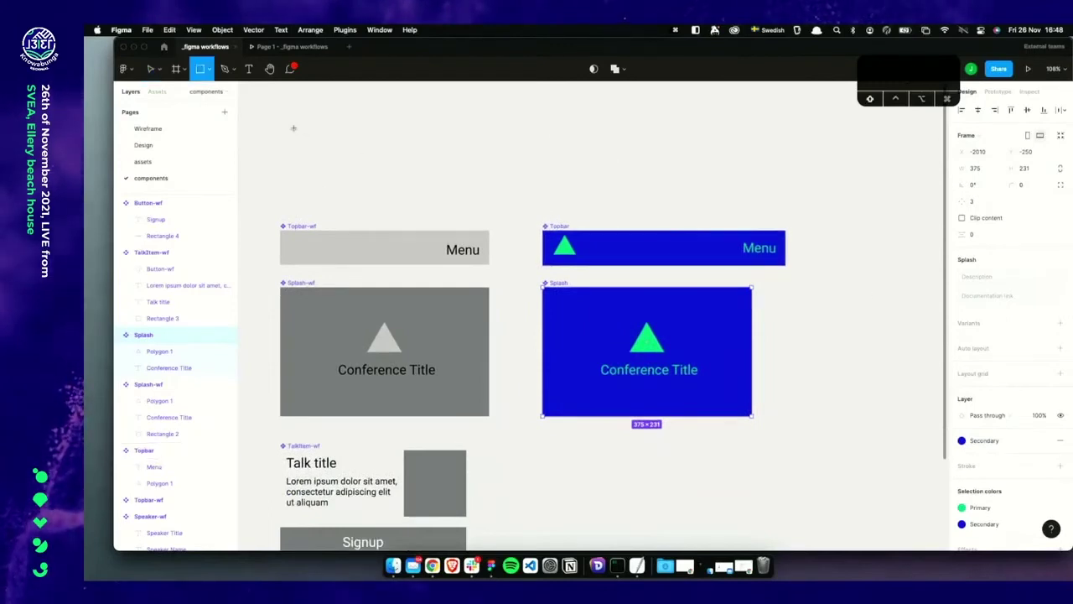
pyautogui.moveTo(294, 127); pyautogui.dragTo(317, 165)
pyautogui.hotkey('ctrl', 'z')
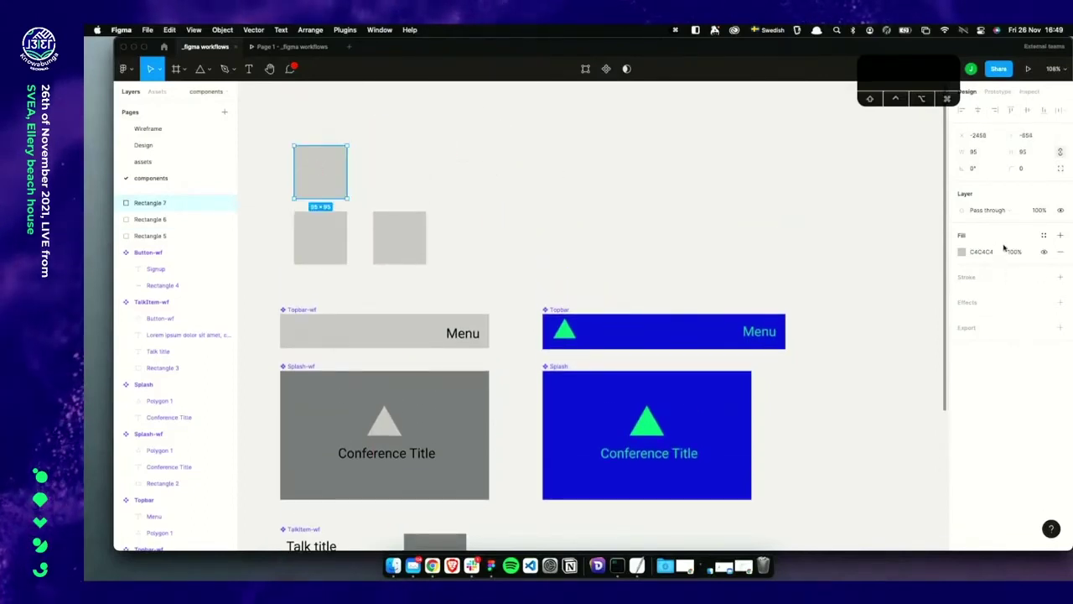
# Fill the upper square with the Primary colour style and the square directly below it with Secondary
pyautogui.click(1045, 235)
pyautogui.click(984, 299)
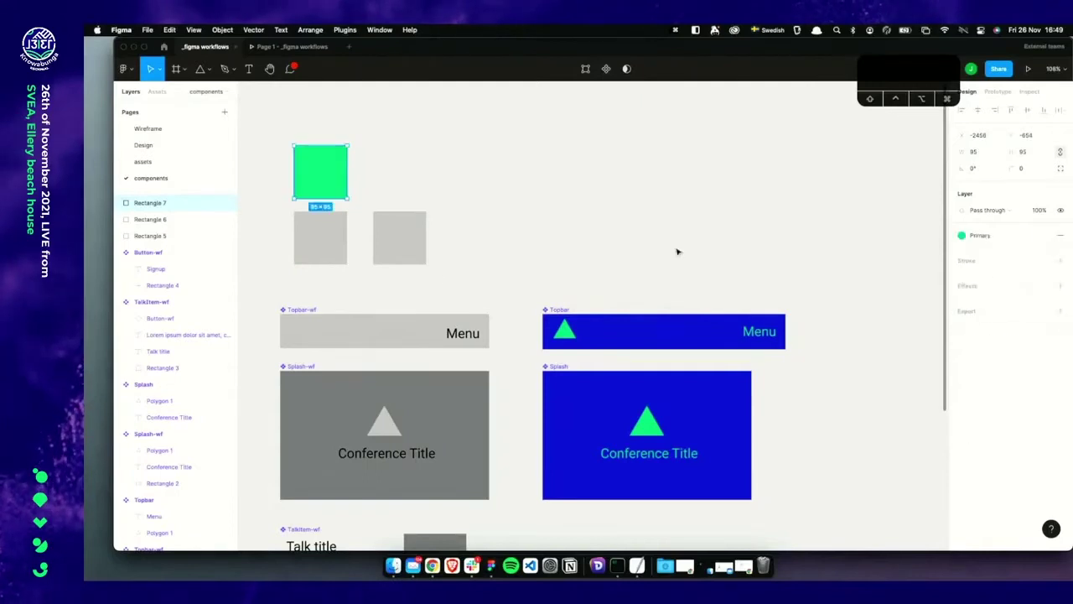
pyautogui.click(321, 246)
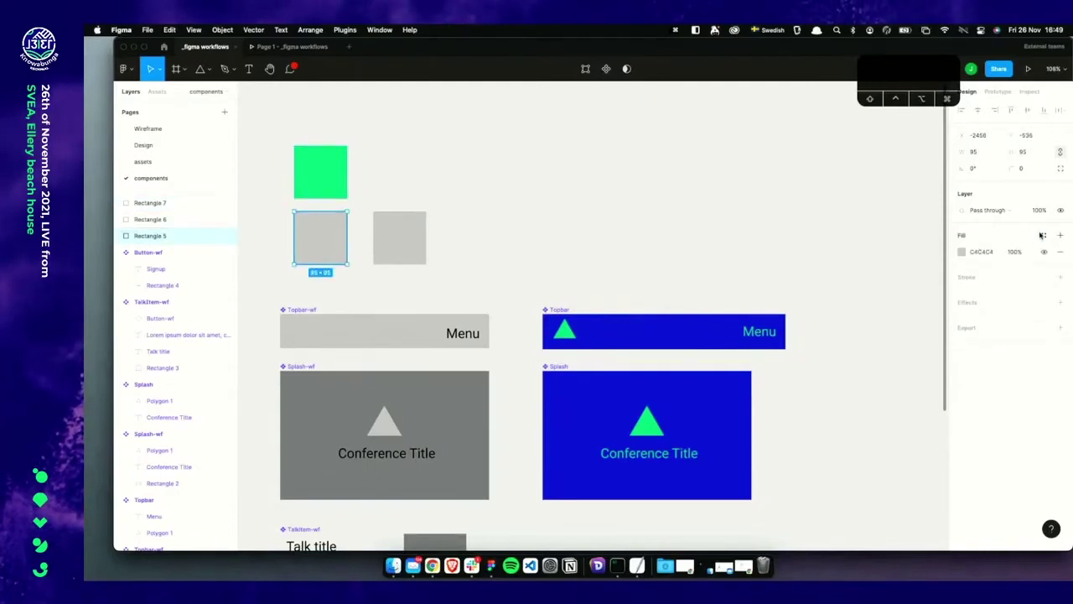
pyautogui.click(1042, 234)
pyautogui.click(984, 311)
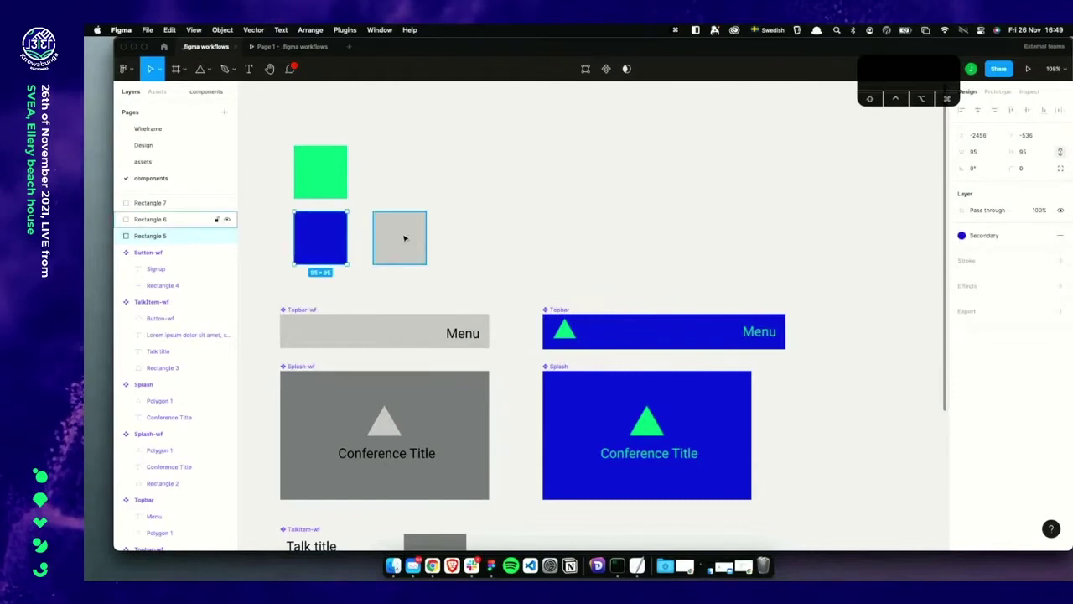
# Move the remaining grey square over to the blue Topbar, fill it with the Secondary colour style and detach that style
pyautogui.moveTo(404, 238); pyautogui.dragTo(386, 238)
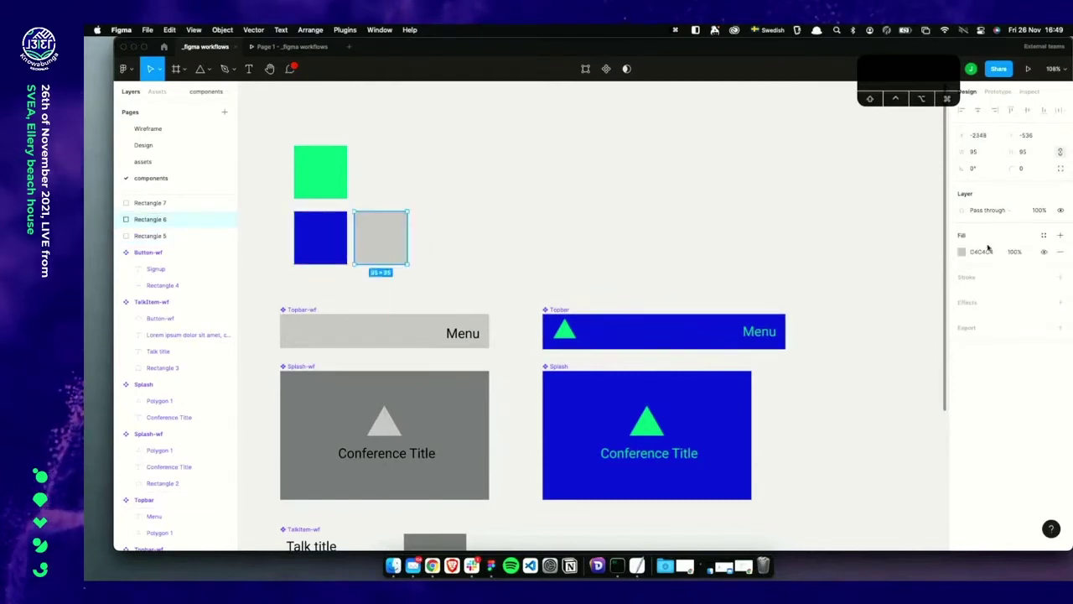
pyautogui.moveTo(372, 238); pyautogui.dragTo(595, 290)
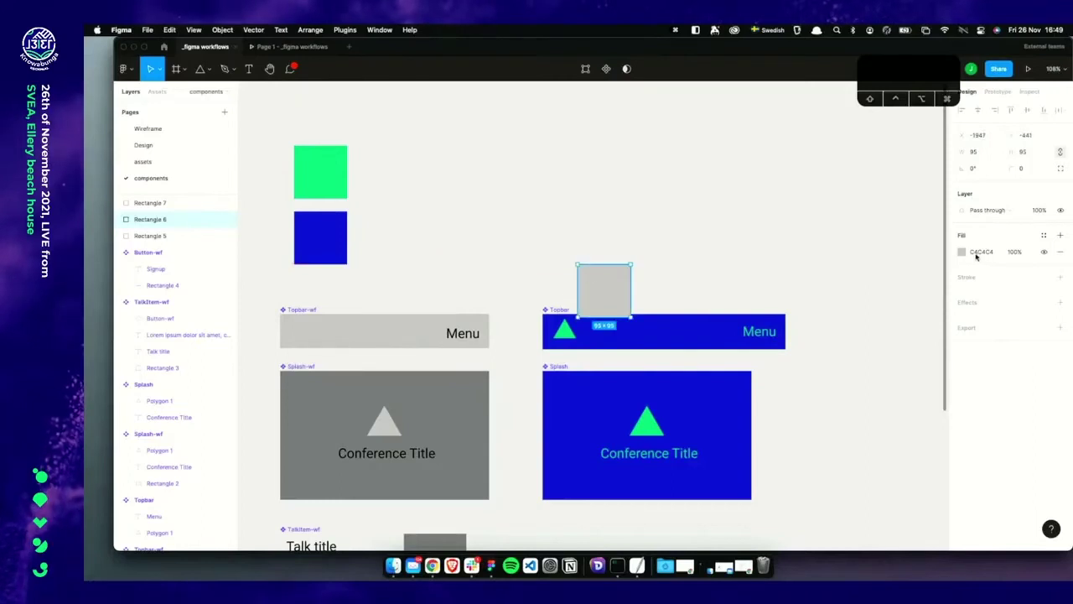
pyautogui.click(1043, 237)
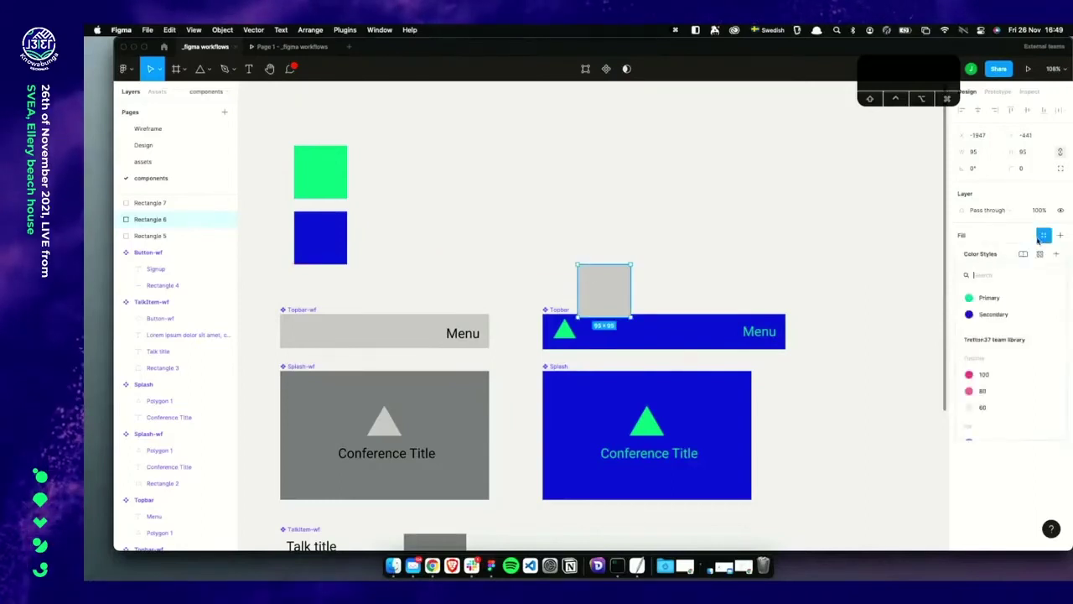
pyautogui.click(984, 314)
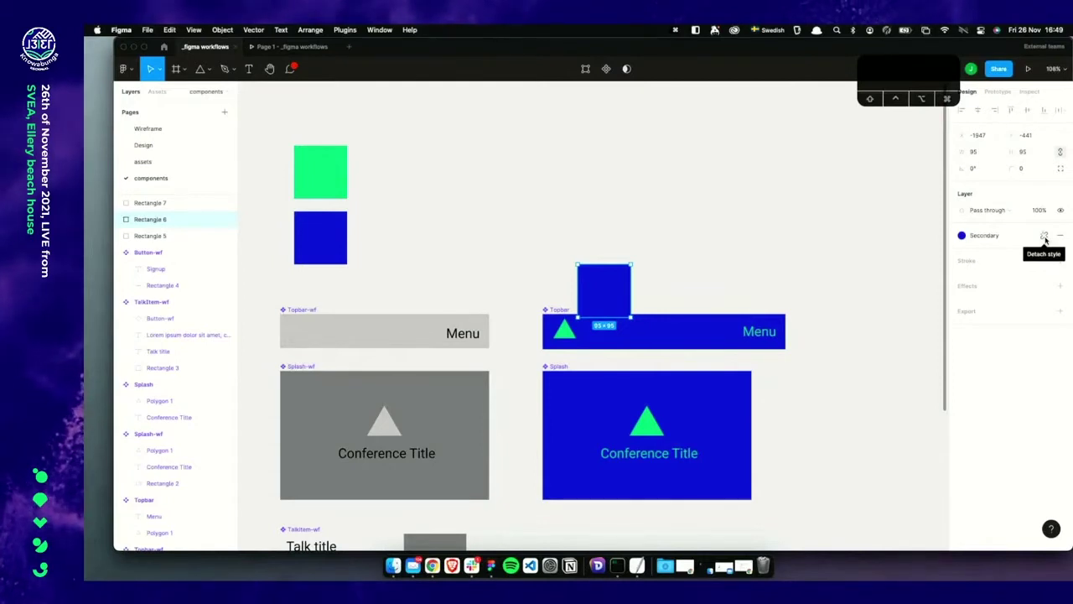
pyautogui.click(1045, 238)
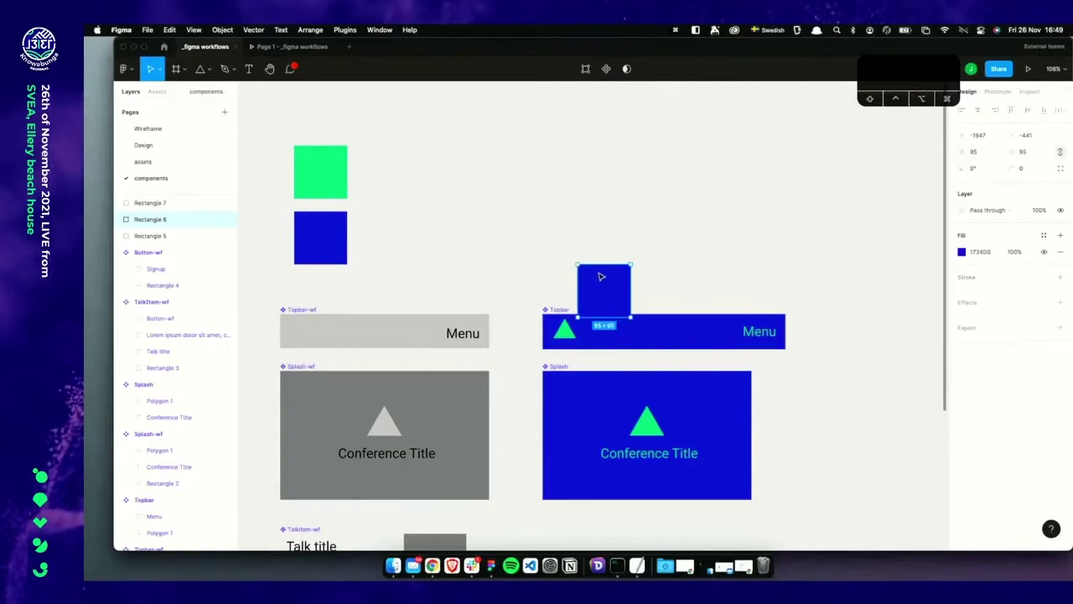
# Reposition the detached blue square just above the Topbar and darken its fill to 0D25A5
pyautogui.moveTo(601, 276); pyautogui.dragTo(572, 266)
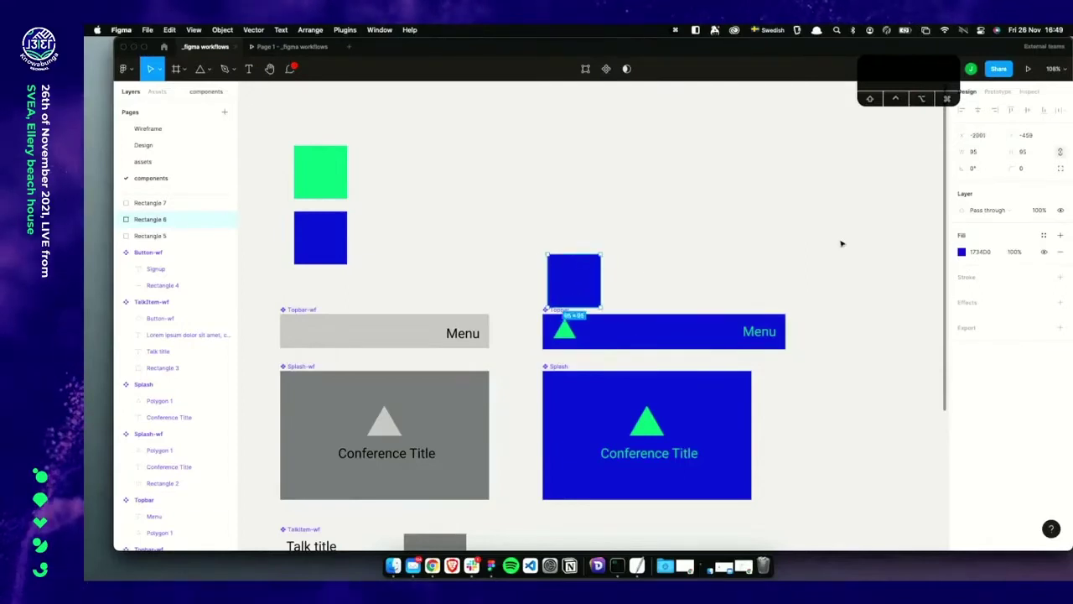
pyautogui.click(963, 252)
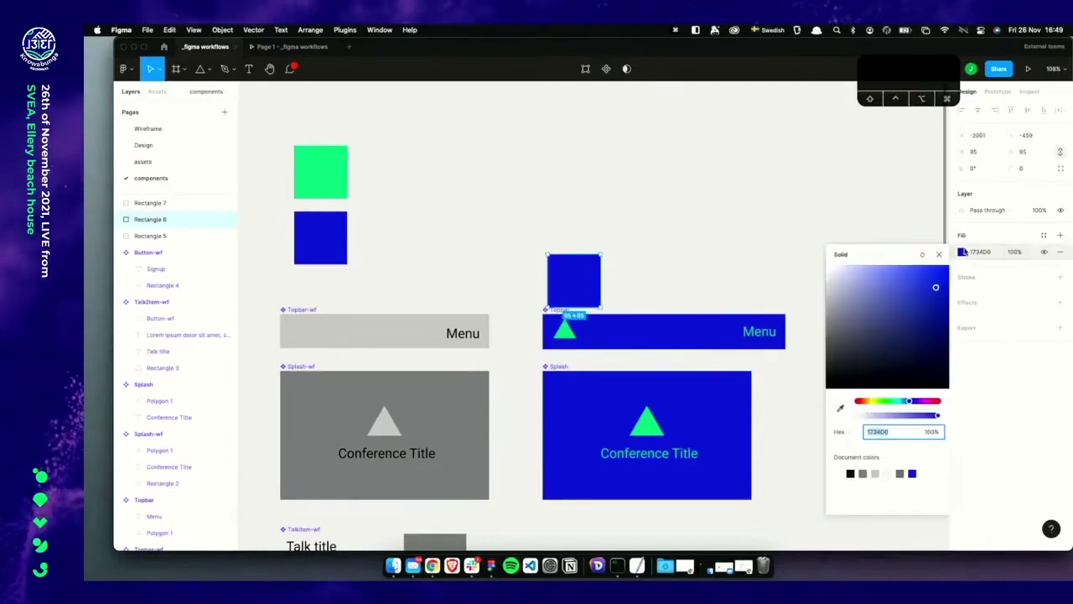
pyautogui.click(935, 302)
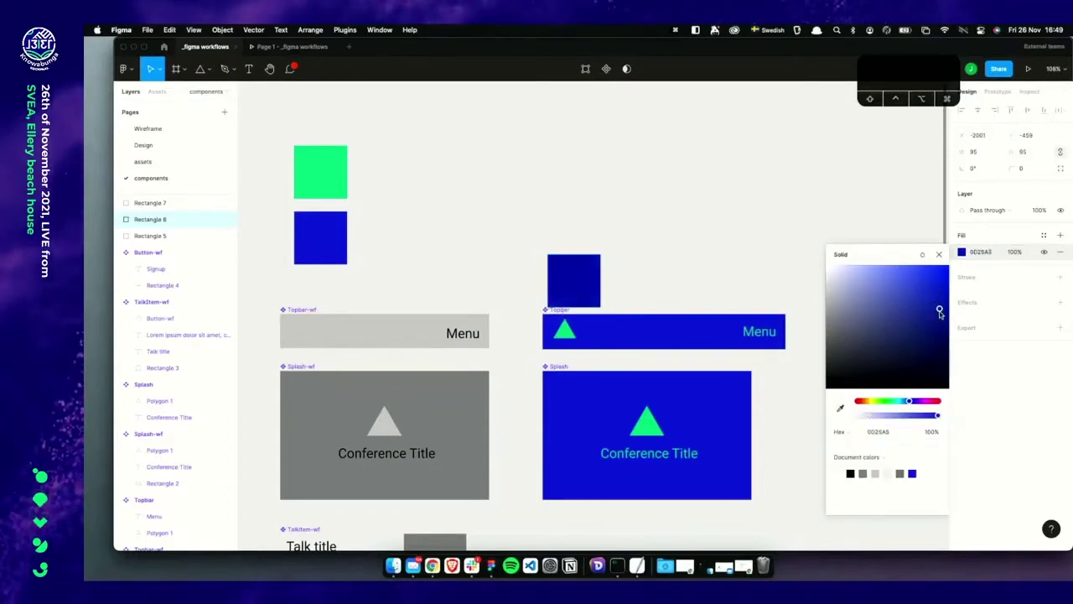
# Darken the detached square's fill to 152A95 and save it as a new colour style named Secondary/dark
pyautogui.moveTo(595, 279); pyautogui.dragTo(612, 286)
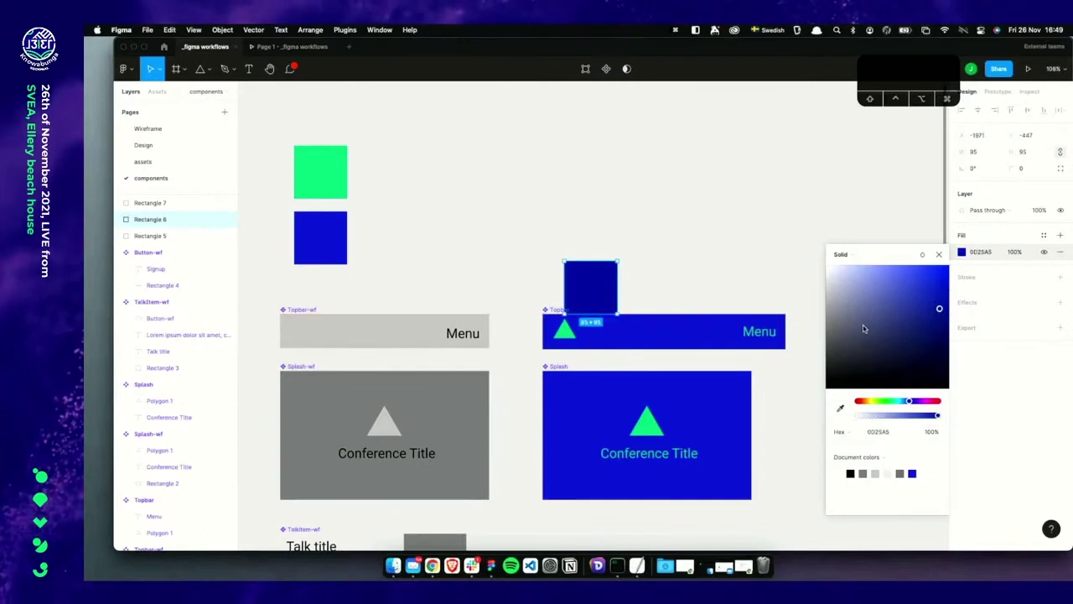
pyautogui.moveTo(936, 315); pyautogui.dragTo(931, 316)
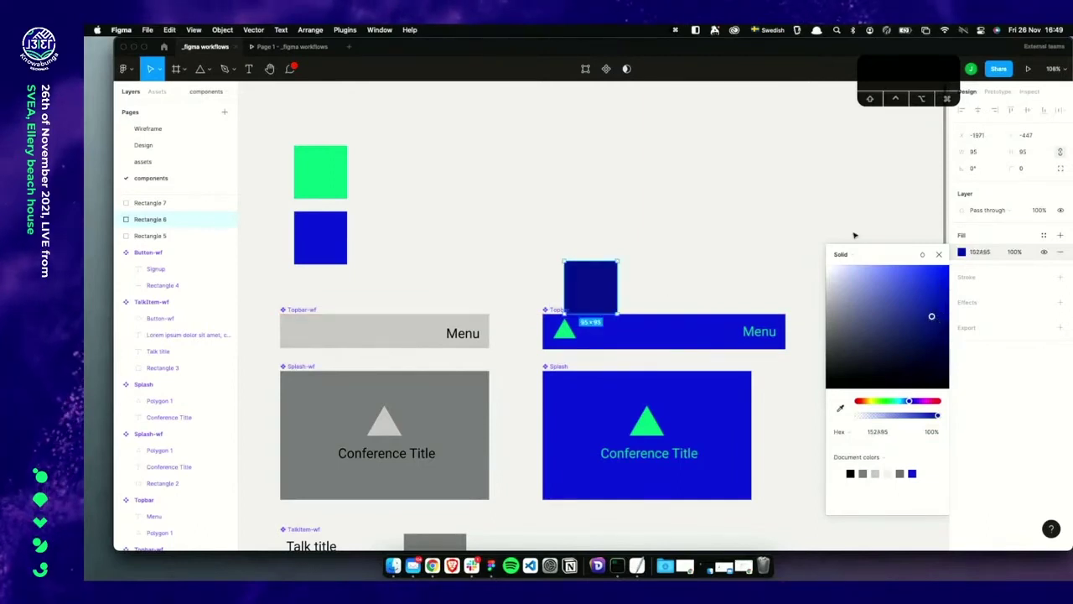
pyautogui.click(1018, 240)
pyautogui.click(1045, 237)
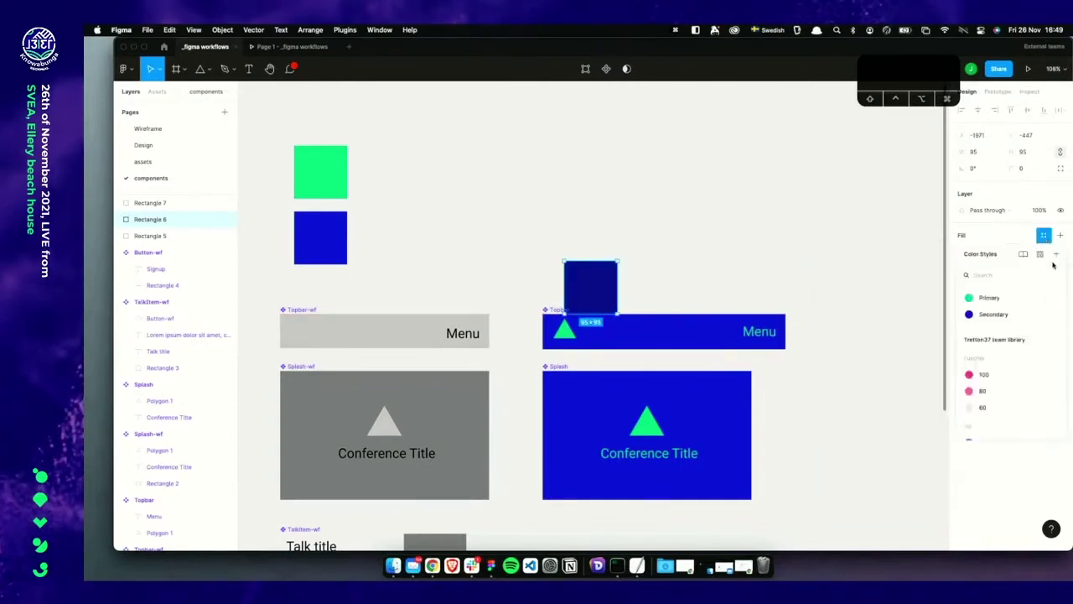
pyautogui.click(1056, 254)
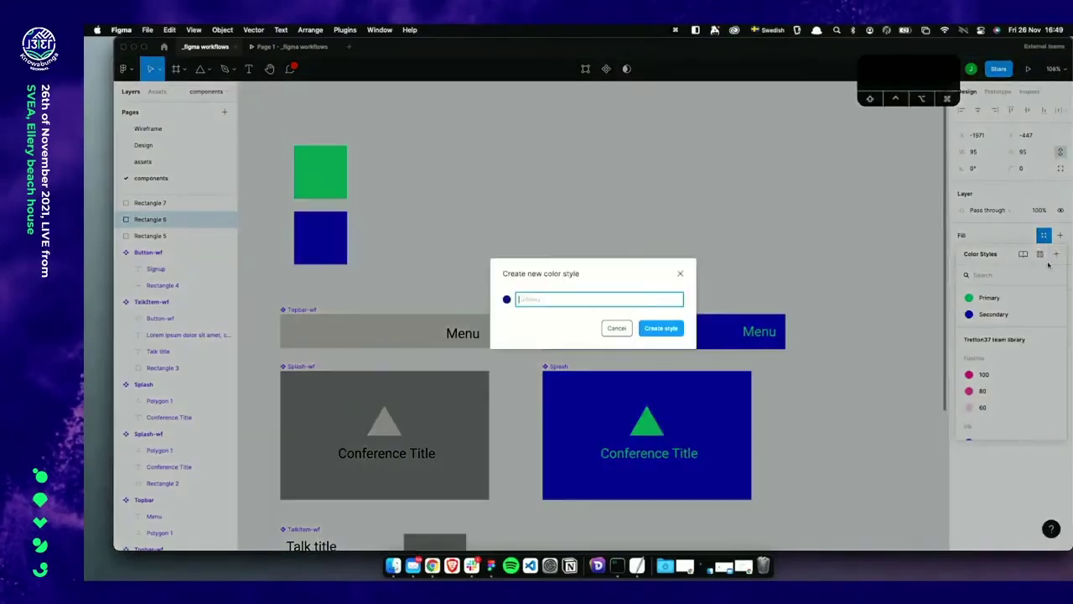
pyautogui.write('Seconar')
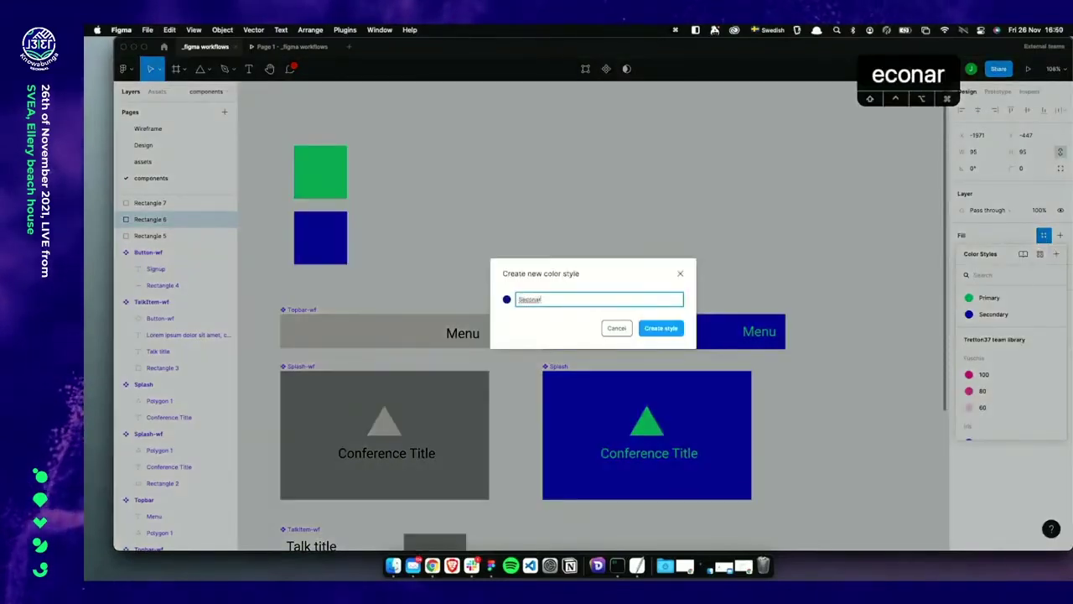
pyautogui.press('BackSpace')
pyautogui.press('BackSpace')
pyautogui.write('dary')
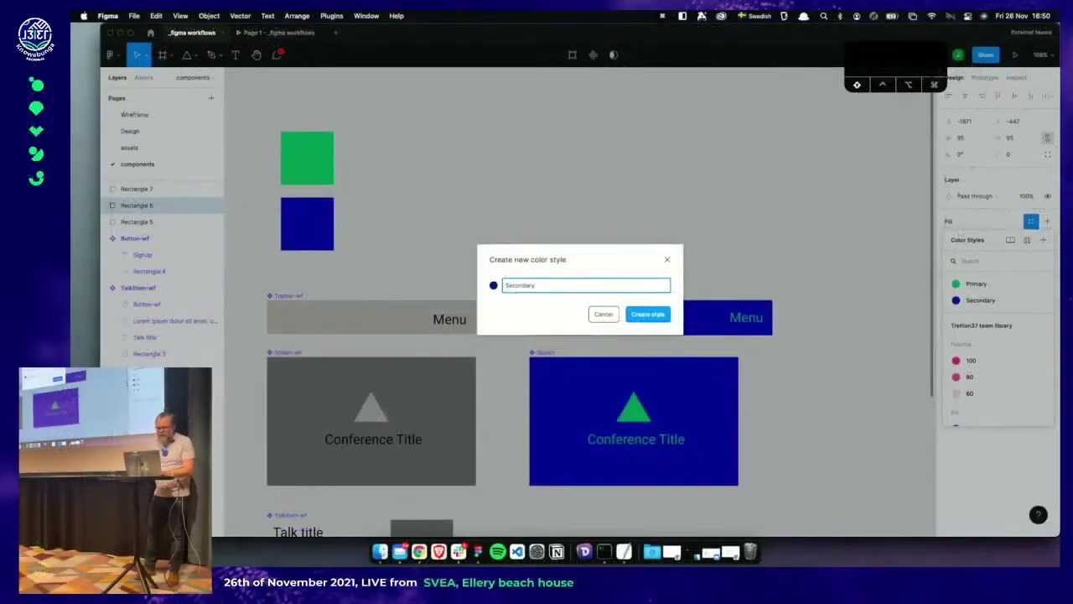
pyautogui.write('/dark')
pyautogui.press('Return')
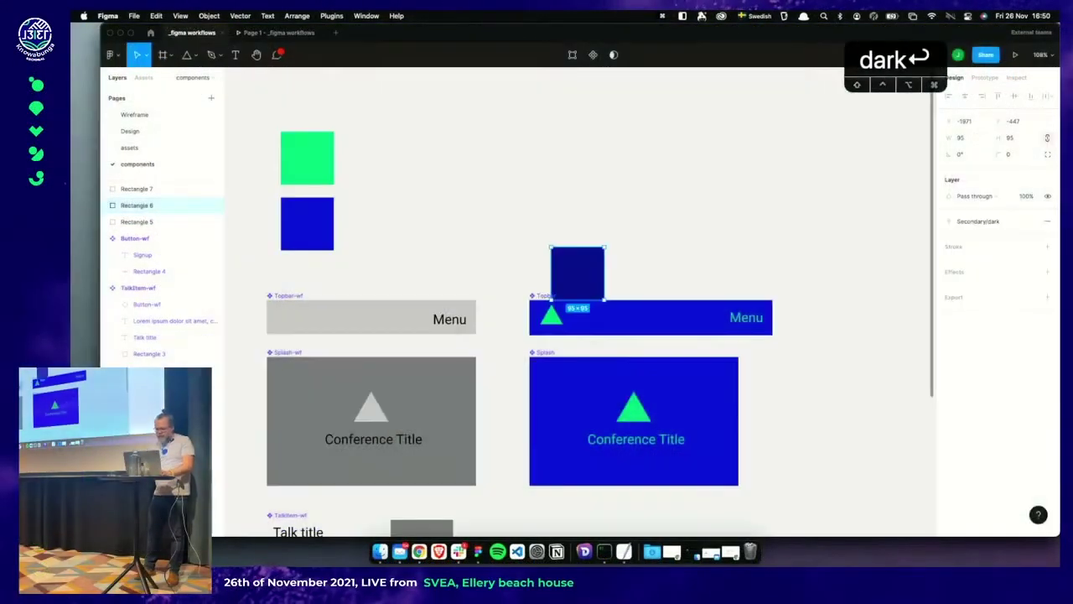
# Place the dark blue square directly beside the Secondary square, aligned with it in the same row
pyautogui.click(627, 233)
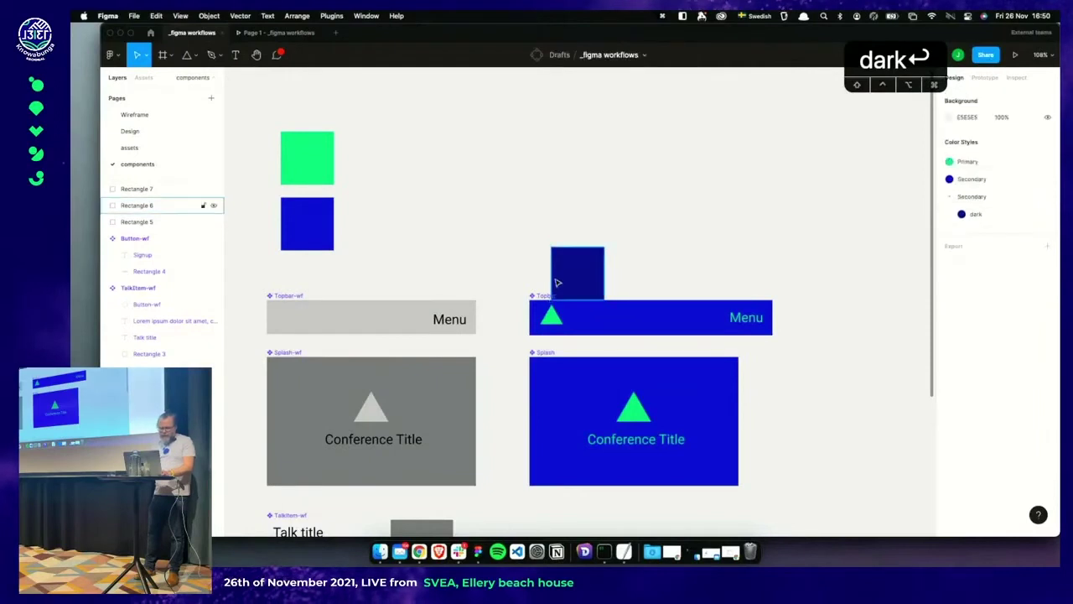
pyautogui.moveTo(558, 283); pyautogui.dragTo(364, 235)
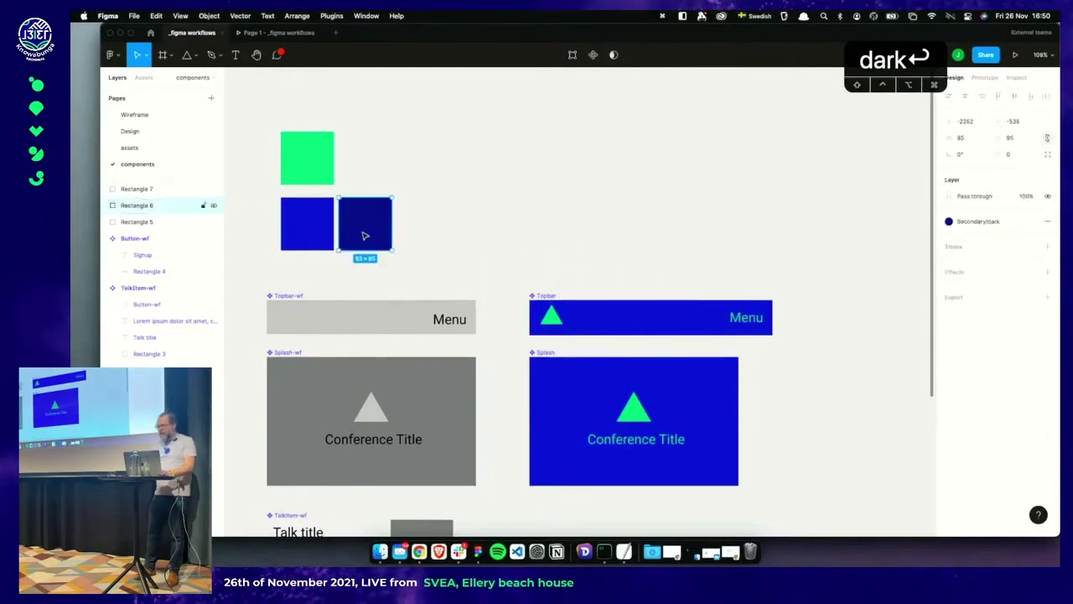
pyautogui.click(728, 224)
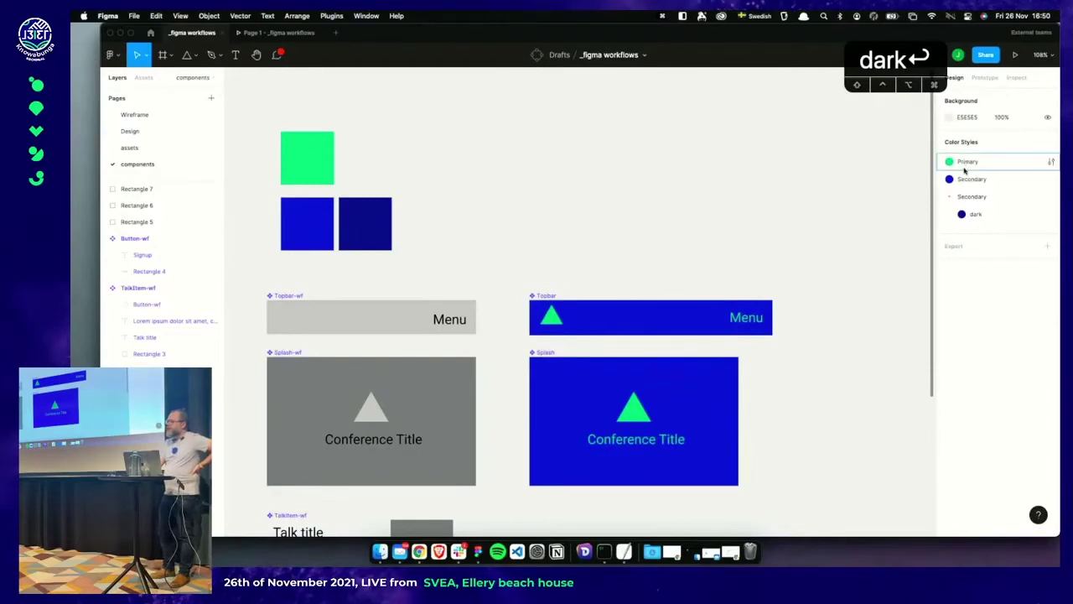
pyautogui.click(951, 198)
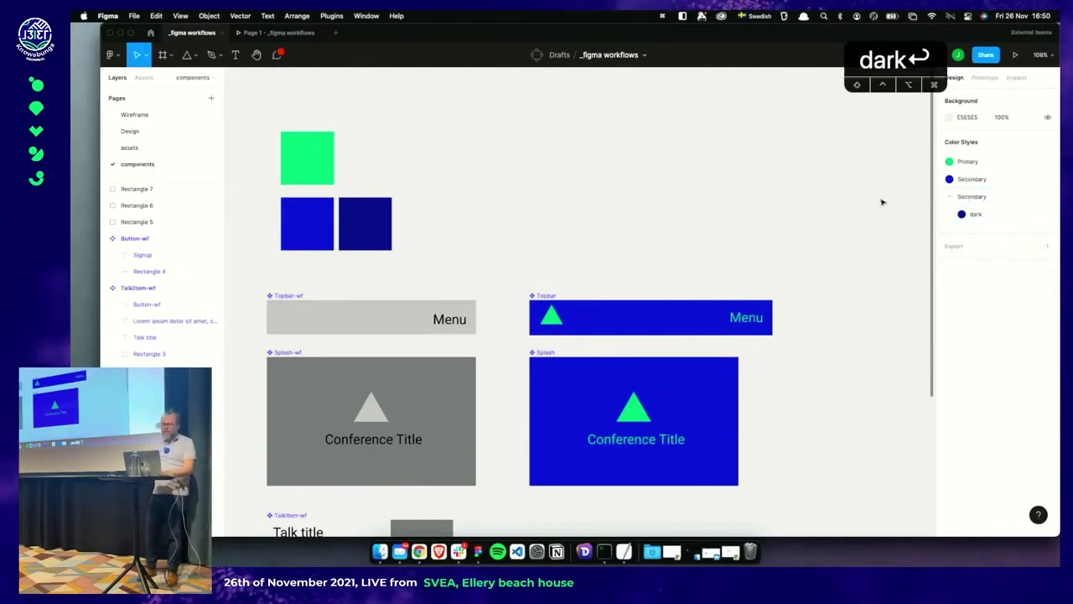
# Change the blue Splash component's fill to the Secondary/dark colour style
pyautogui.click(575, 379)
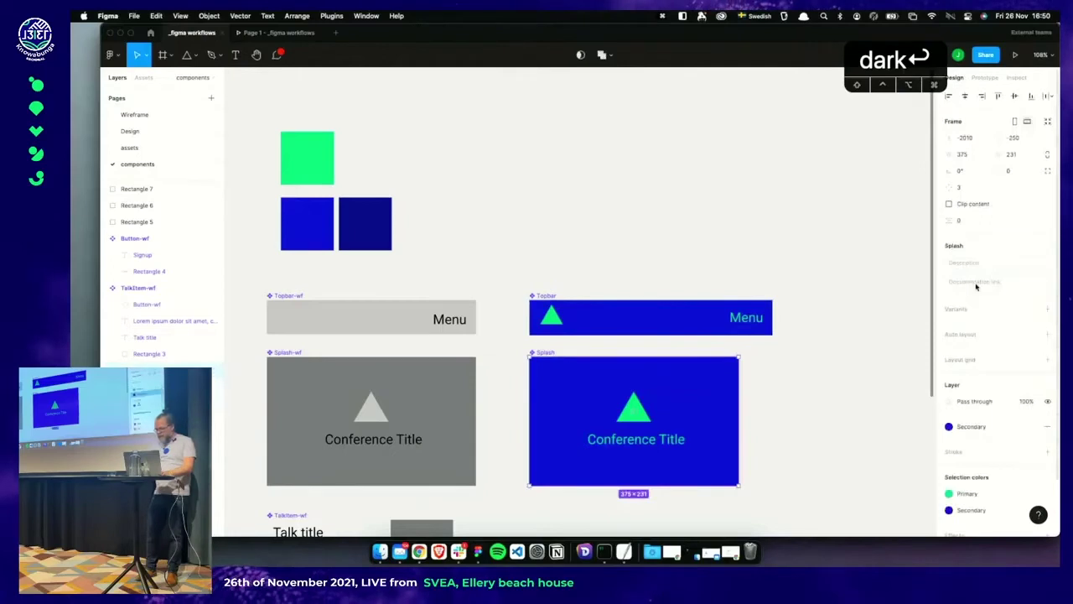
pyautogui.click(968, 428)
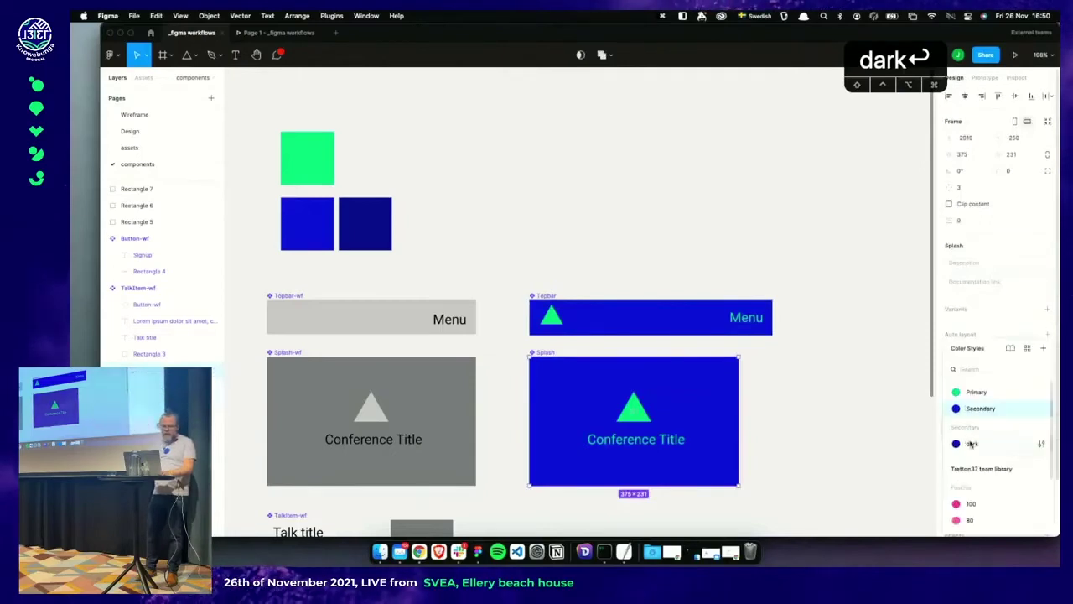
pyautogui.click(971, 444)
pyautogui.click(874, 402)
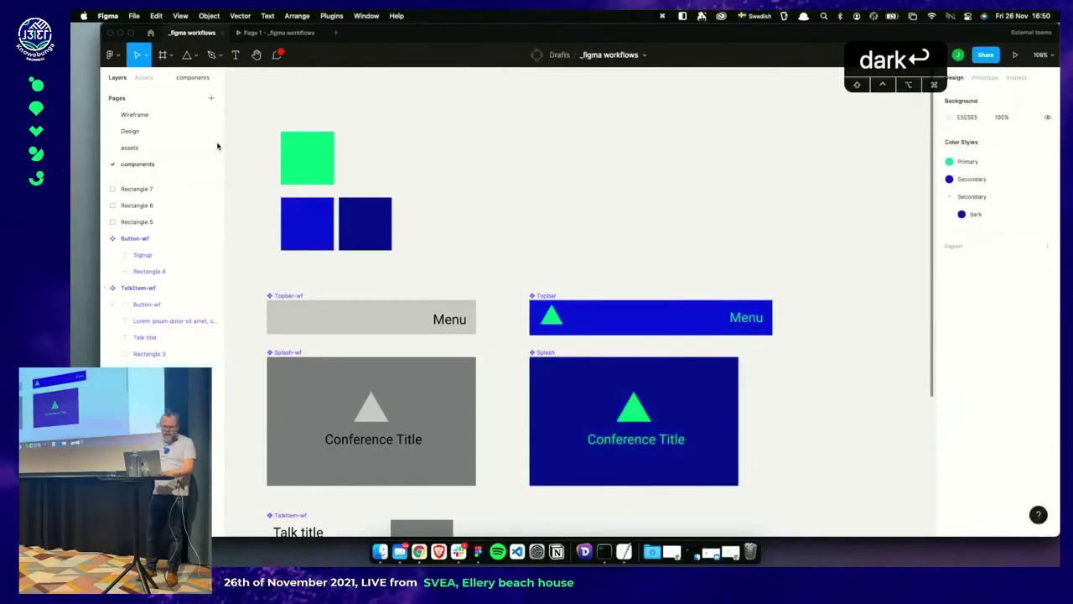
# On the Design page, detach the fill style of the Start frame's Splash instance and add a second fill on top
pyautogui.click(165, 136)
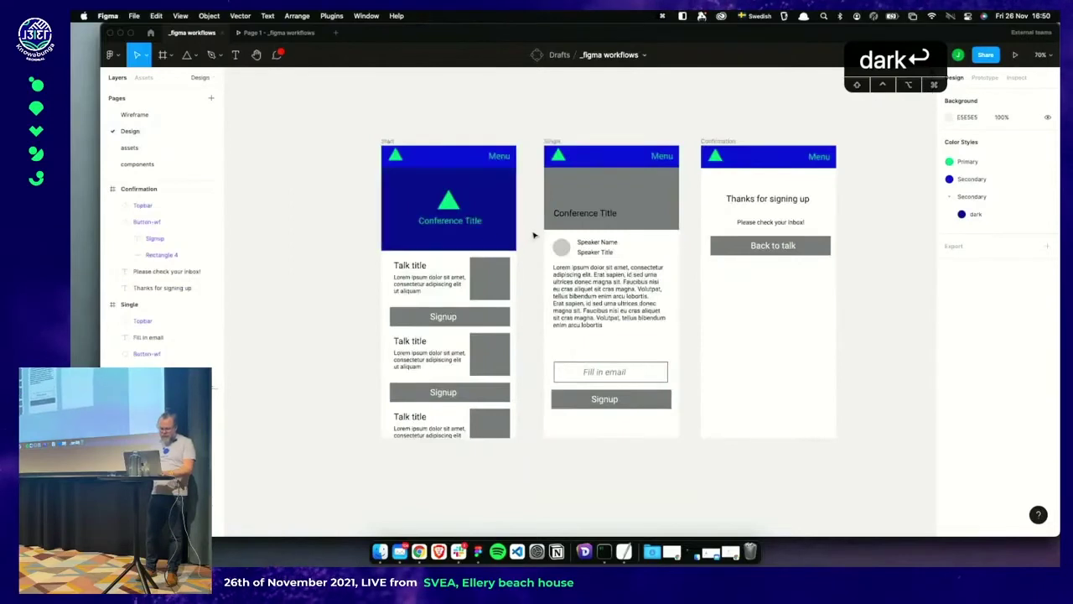
pyautogui.scroll(-2, 534, 235)
pyautogui.hscroll(2, 533, 235)
pyautogui.click(461, 196)
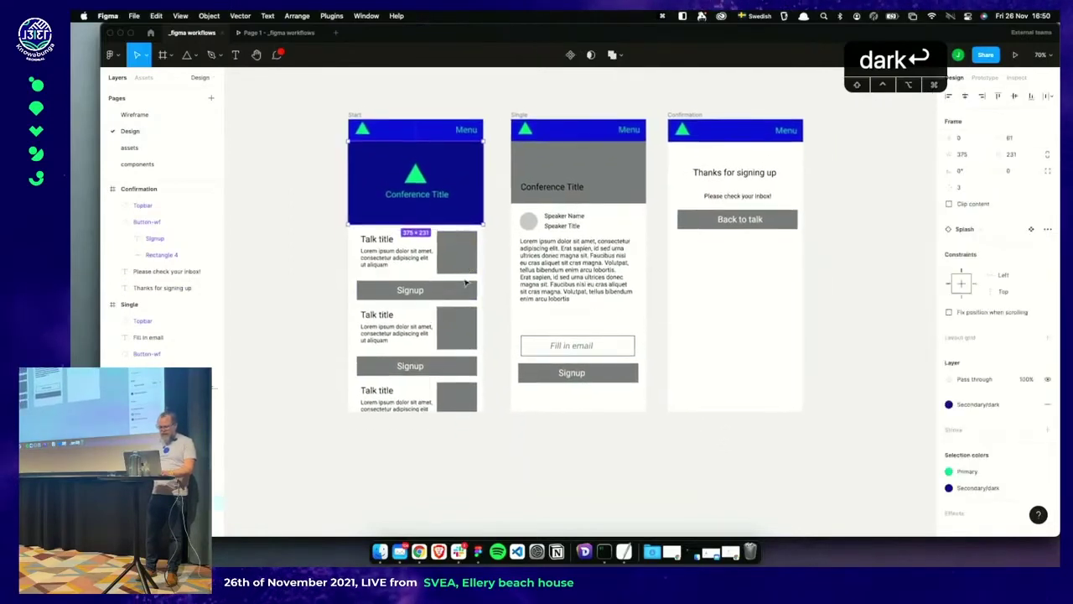
pyautogui.hscroll(-3, 466, 284)
pyautogui.scroll(-1, 466, 284)
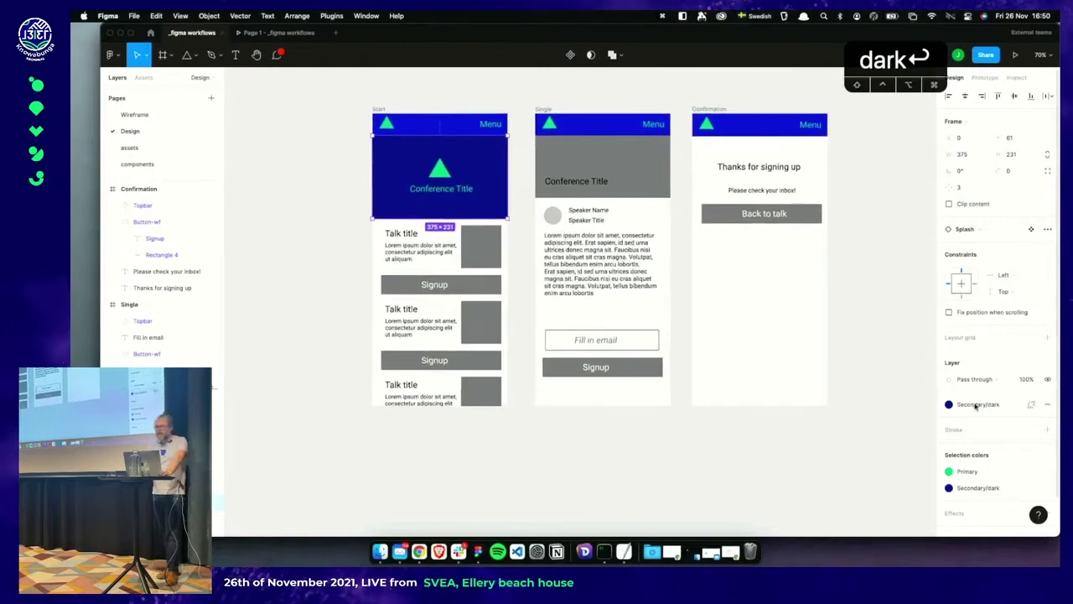
pyautogui.click(1032, 404)
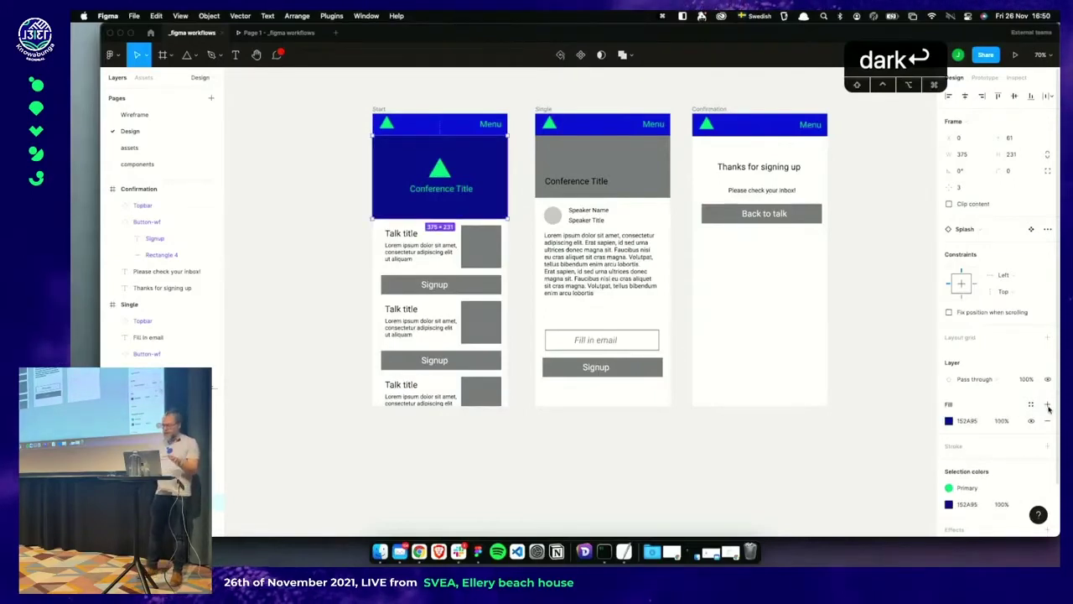
pyautogui.click(1048, 405)
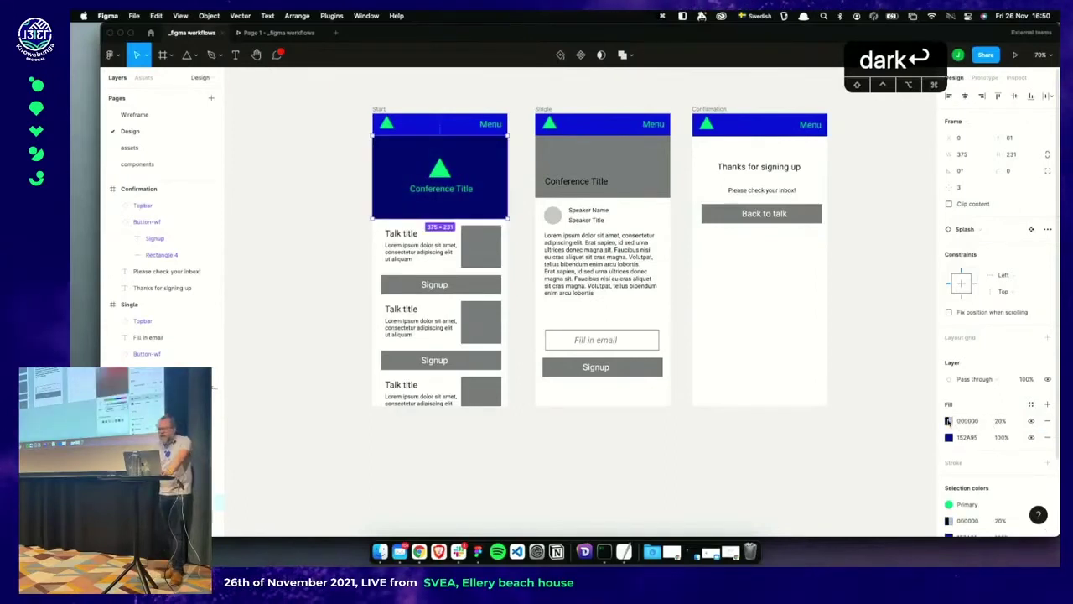
# Make the Splash instance's upper fill an image fill using the first-listed Unsplash JPG from the BG folder
pyautogui.click(948, 421)
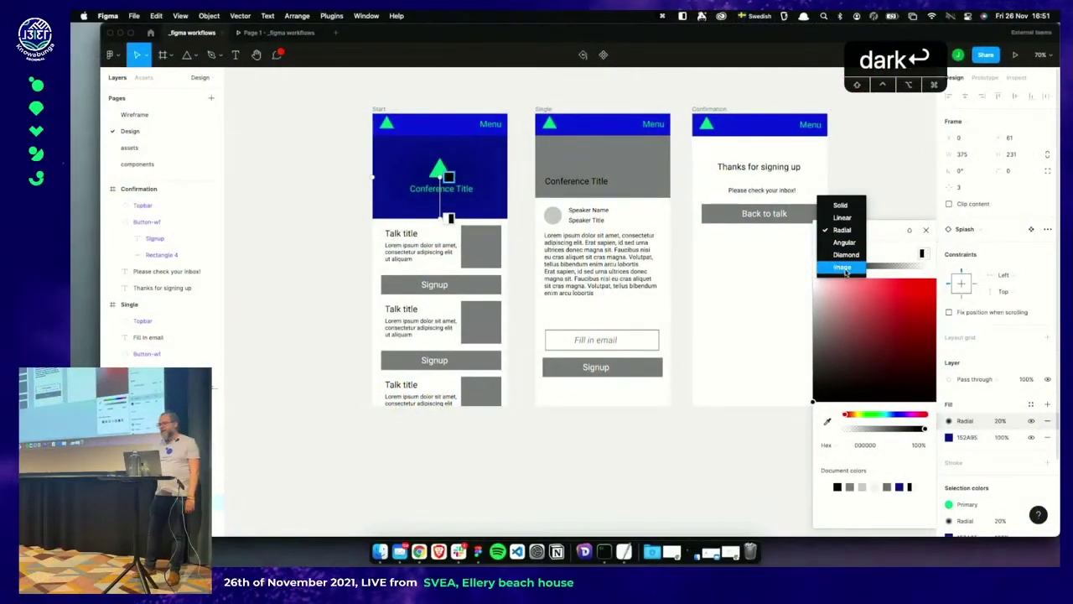
pyautogui.click(843, 267)
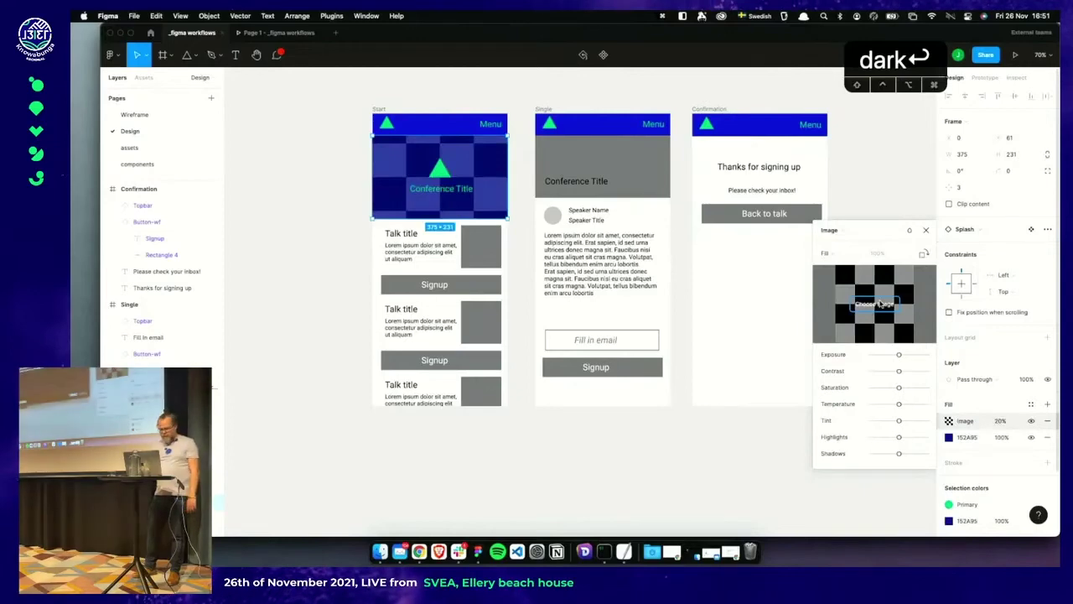
pyautogui.click(879, 304)
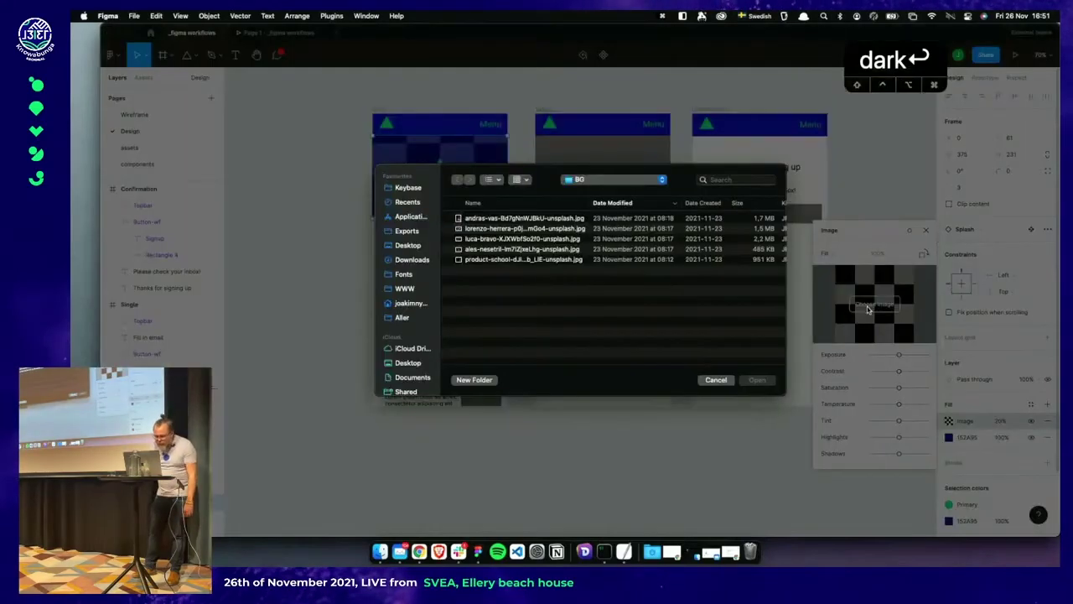
pyautogui.click(521, 218)
pyautogui.press('Return')
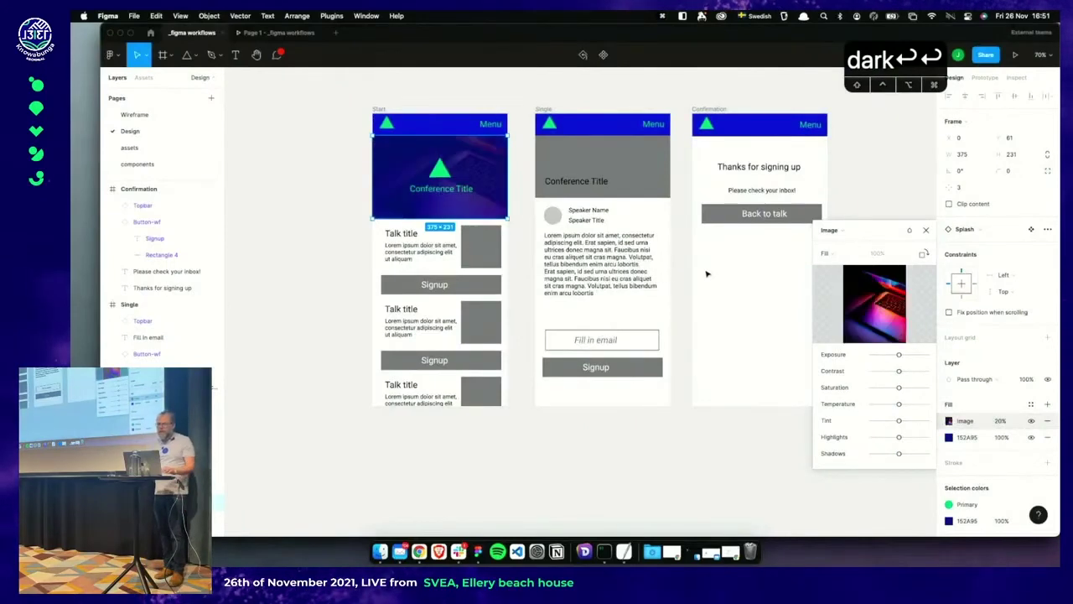
pyautogui.click(926, 229)
# Raise the opacity of the Splash instance's image fill to 34%
pyautogui.click(1001, 420)
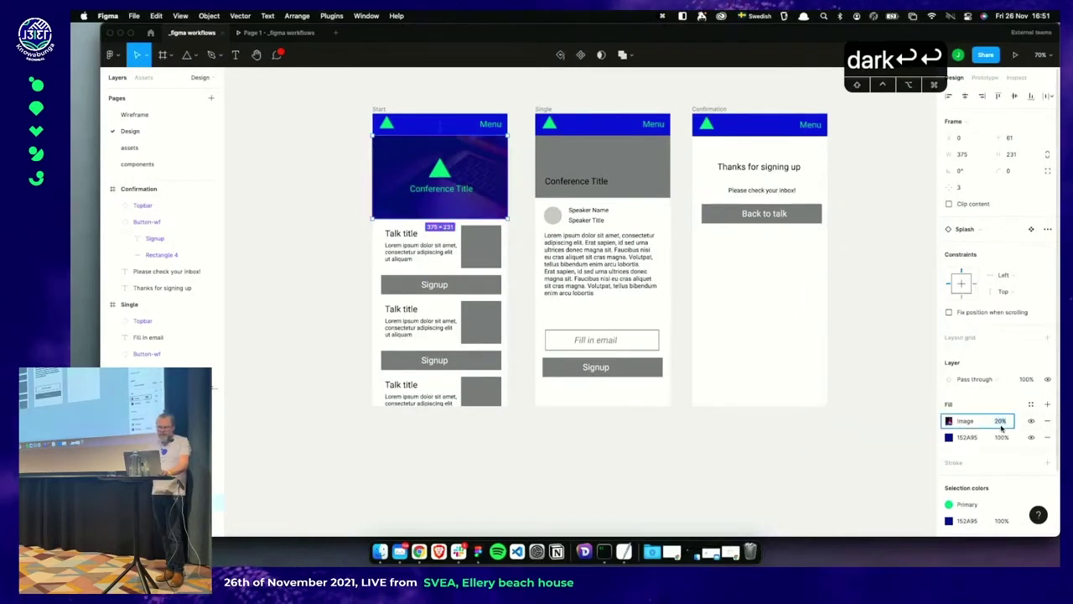
pyautogui.press('Up')
pyautogui.press('Up')
pyautogui.press('Up')
pyautogui.press('Up')
pyautogui.press('Up')
pyautogui.press('Up')
pyautogui.press('Up')
pyautogui.press('Up')
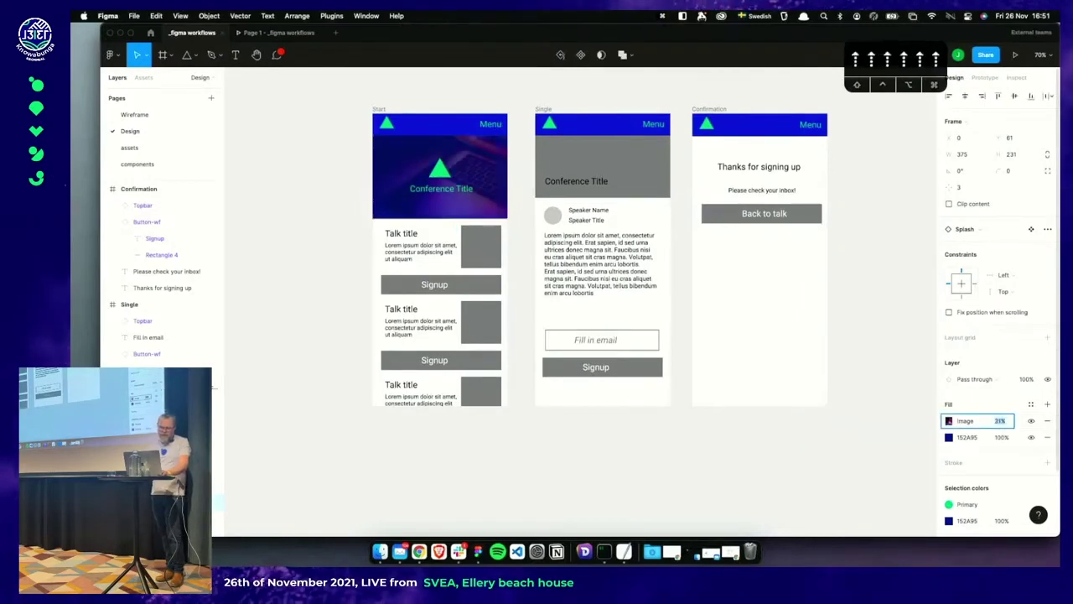
pyautogui.press('Up')
pyautogui.scroll(5, 453, 180)
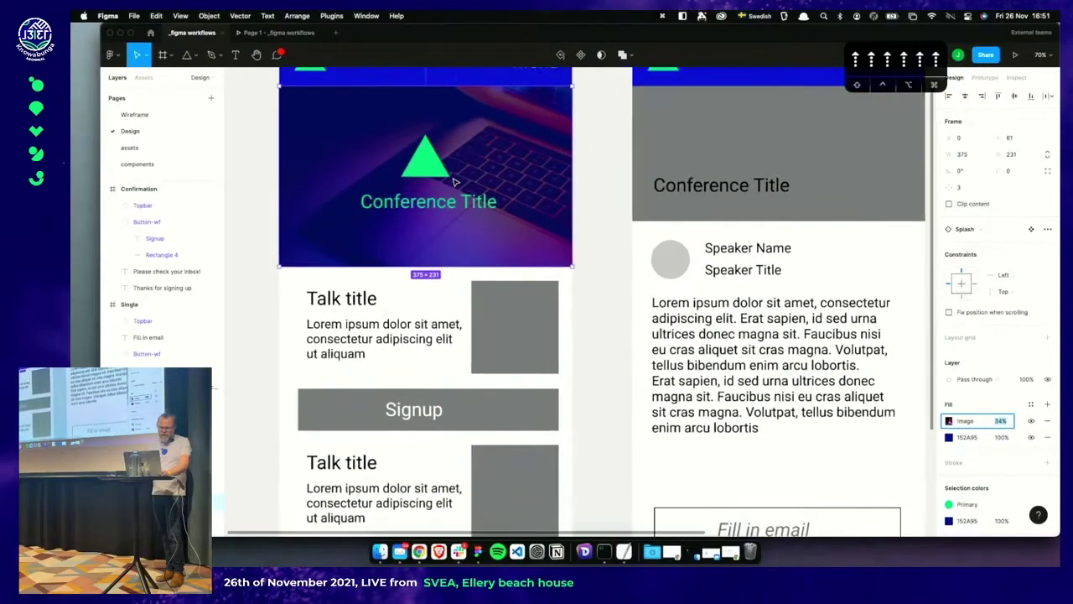
pyautogui.scroll(-5, 453, 181)
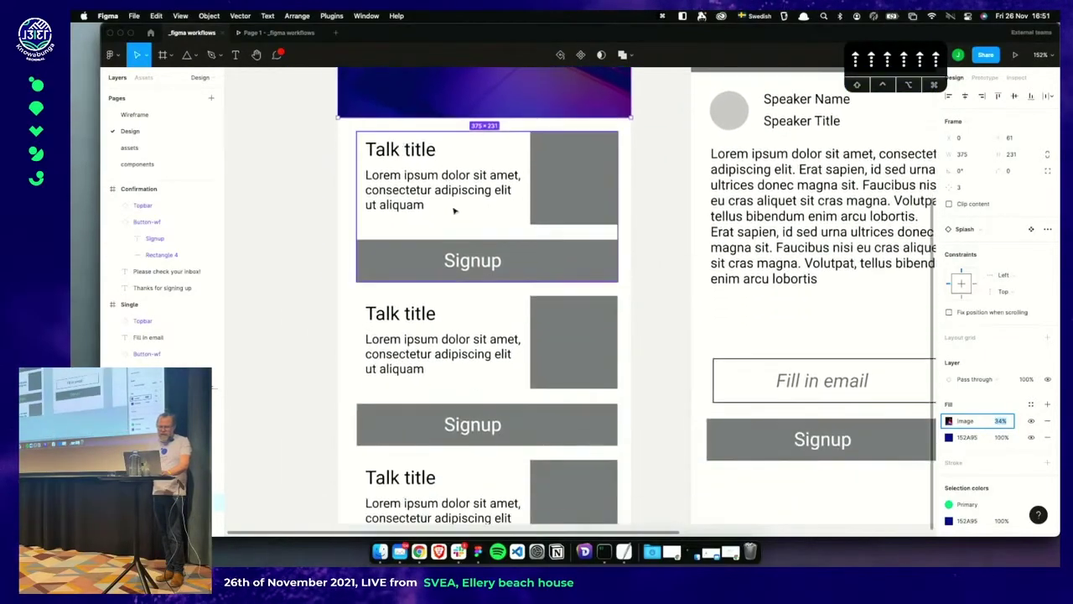
pyautogui.scroll(-3, 453, 210)
pyautogui.scroll(3, 451, 214)
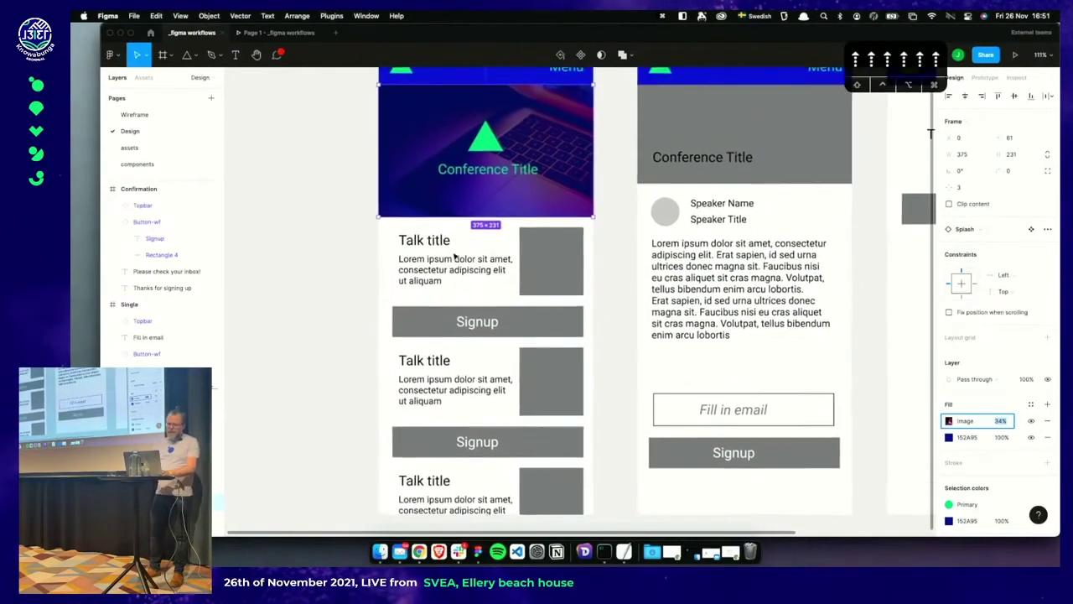
pyautogui.hscroll(-1, 436, 268)
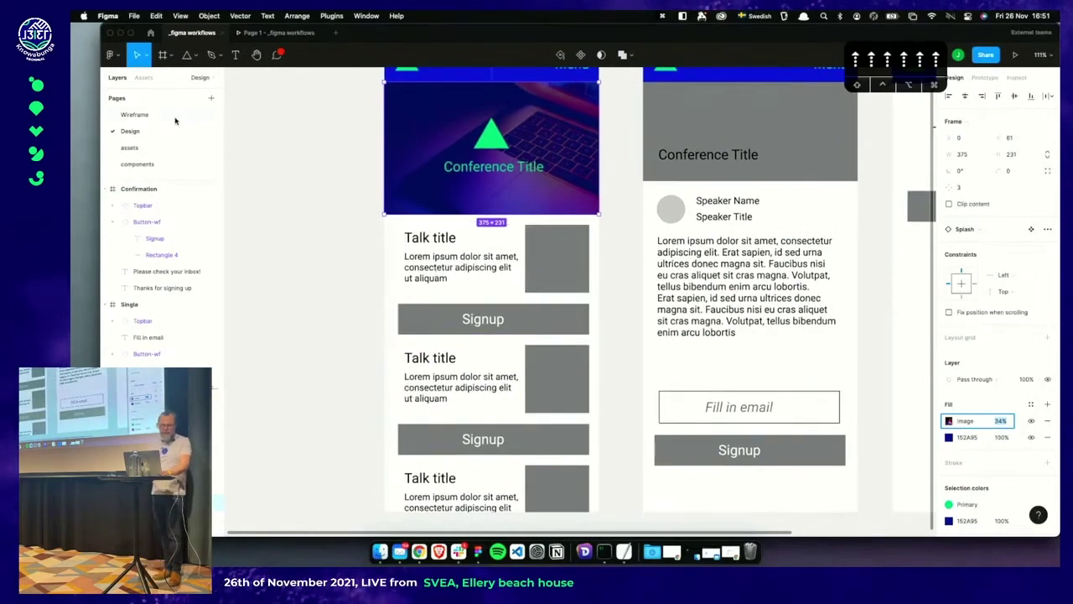
# On the components page, duplicate TalkItem-wf to below the blue Splash component and detach the copy from its main component
pyautogui.click(162, 159)
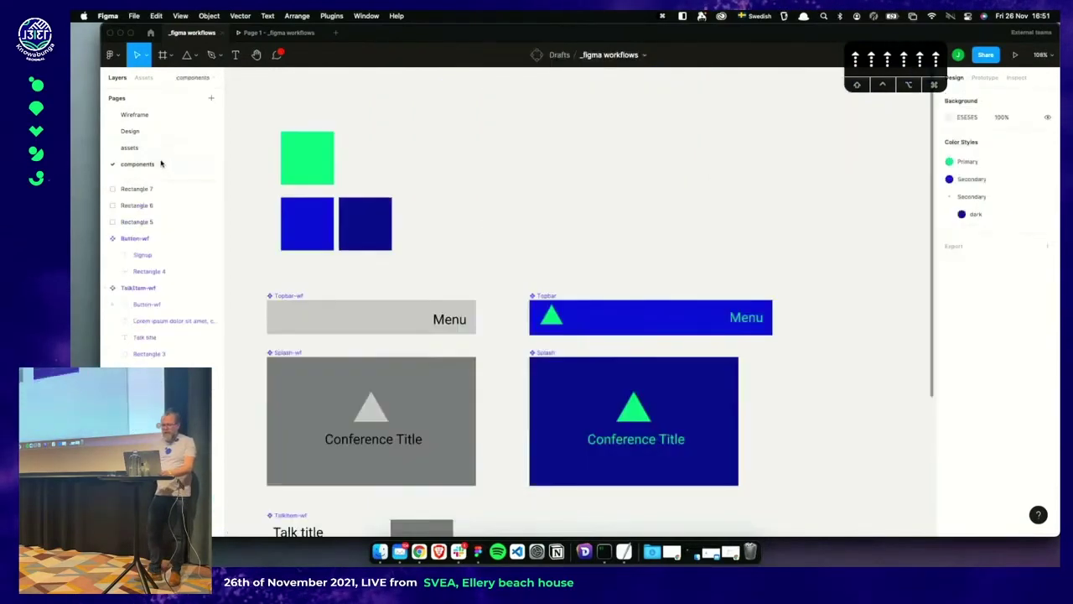
pyautogui.scroll(-5, 456, 254)
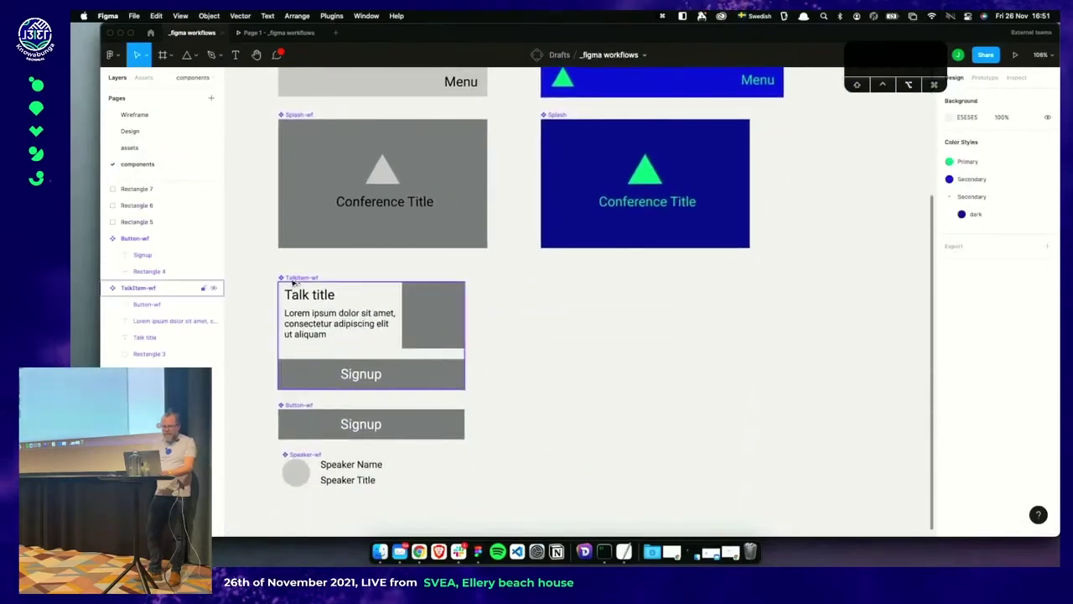
pyautogui.moveTo(293, 283); pyautogui.dragTo(557, 277)
pyautogui.click(571, 321)
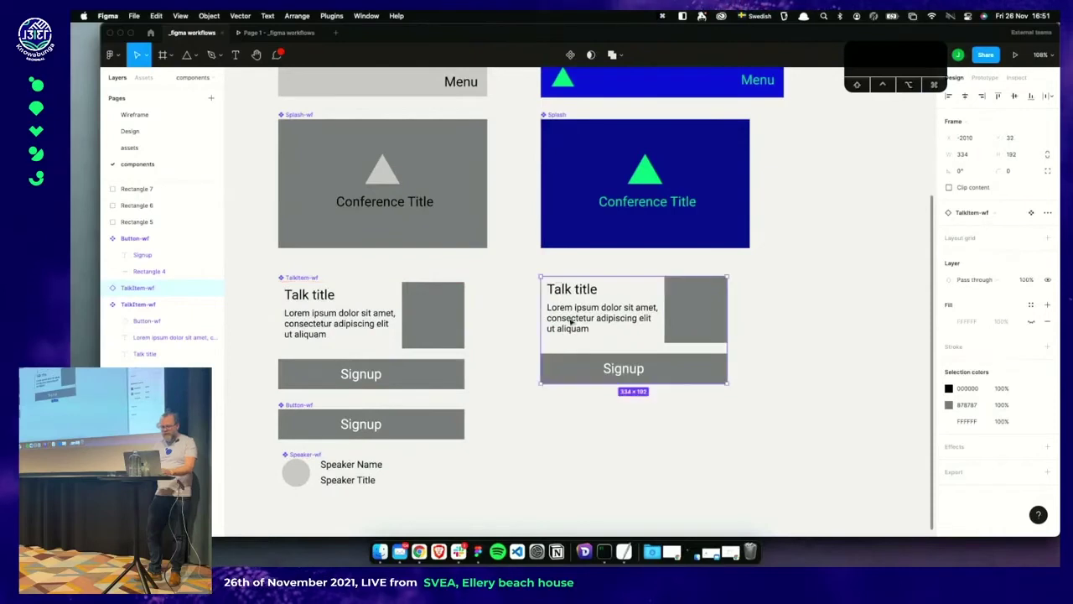
pyautogui.press('alt')
pyautogui.press('super+alt+b')
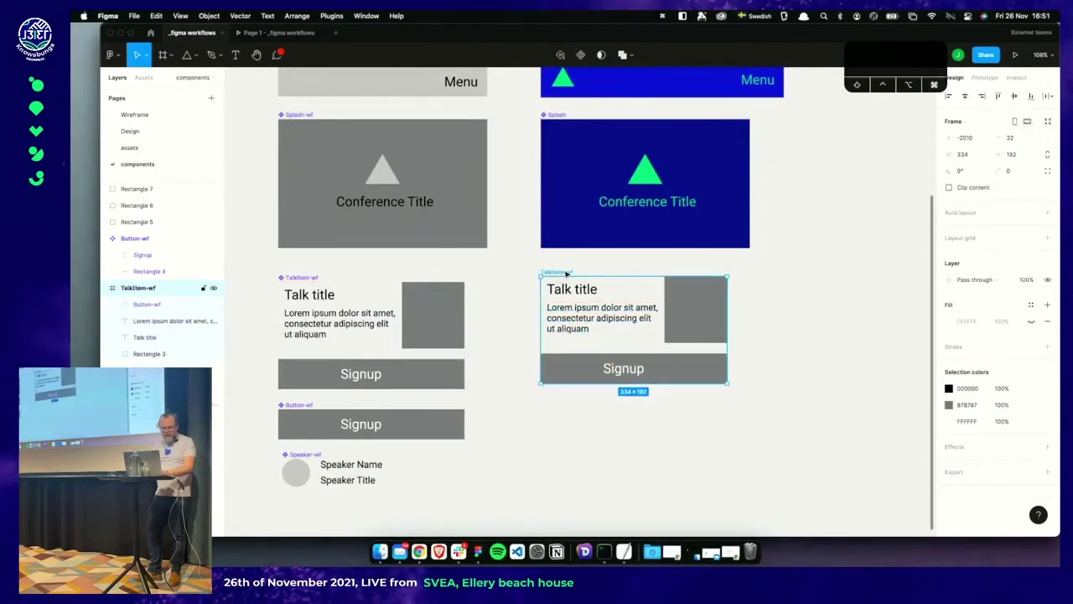
# Rename the detached TalkItem-wf copy to TalkItem
pyautogui.press('super+r')
pyautogui.press('Right')
pyautogui.press('BackSpace')
pyautogui.press('BackSpace')
pyautogui.press('BackSpace')
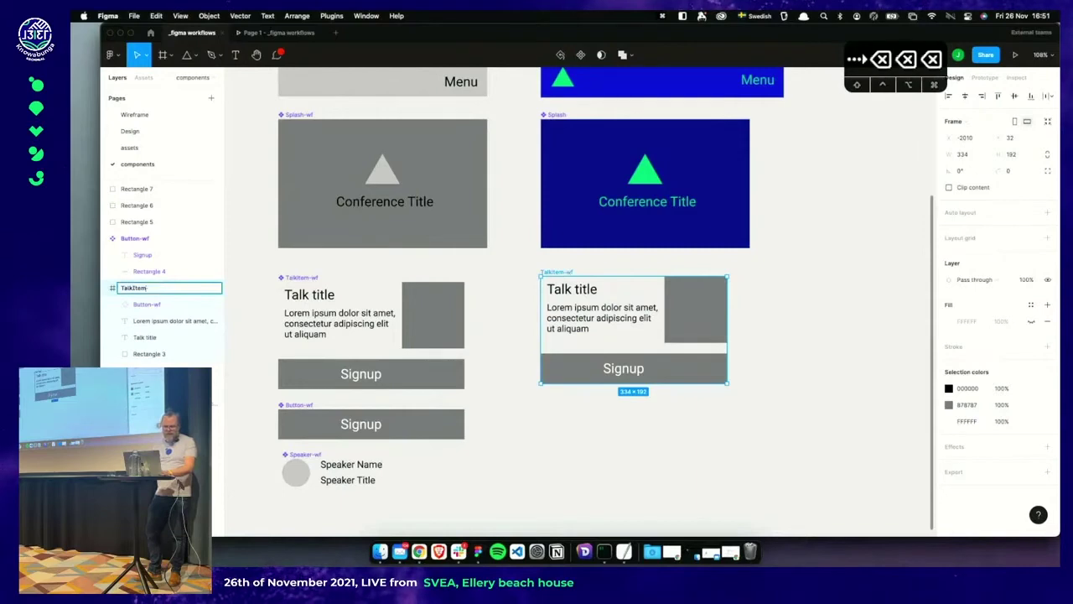
pyautogui.press('Return')
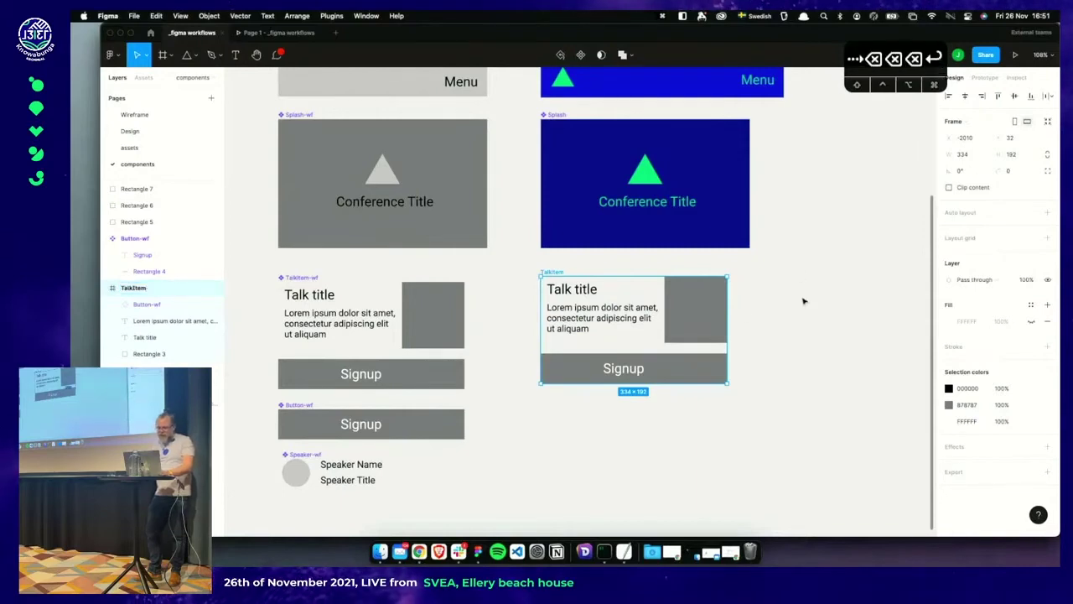
# Move the TalkItem copy's image rectangle aside and wrap its title and paragraph in a vertical auto layout frame
pyautogui.click(675, 333)
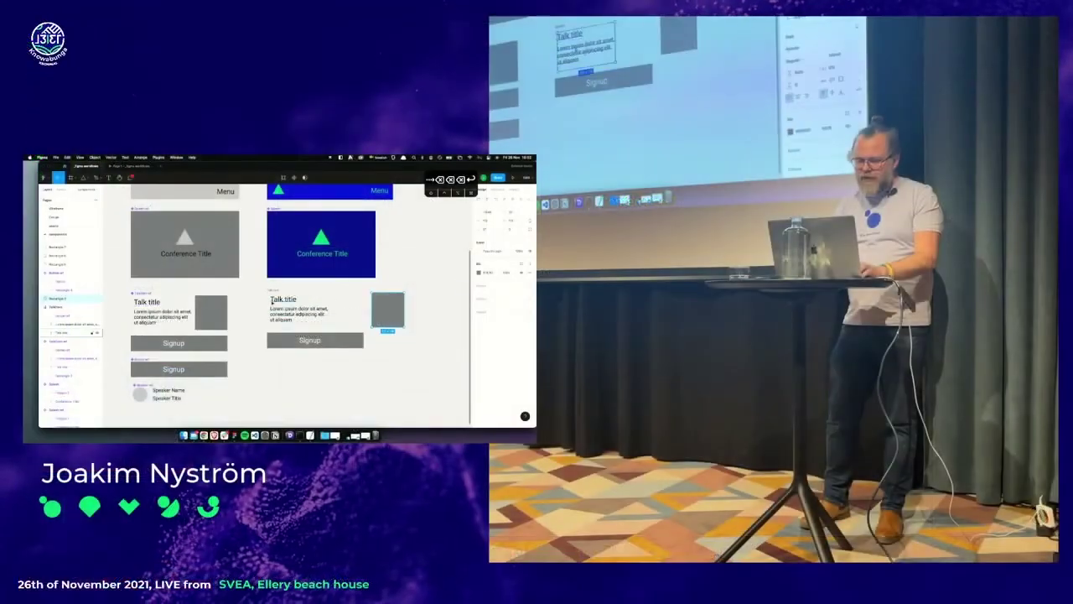
pyautogui.click(326, 302)
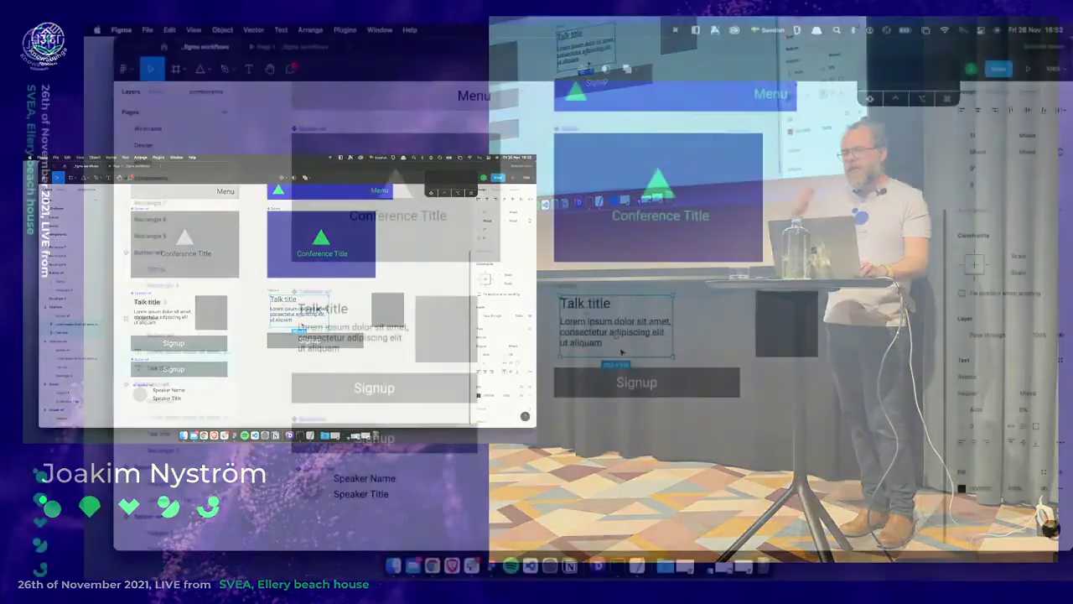
pyautogui.hotkey('shift', 'a')
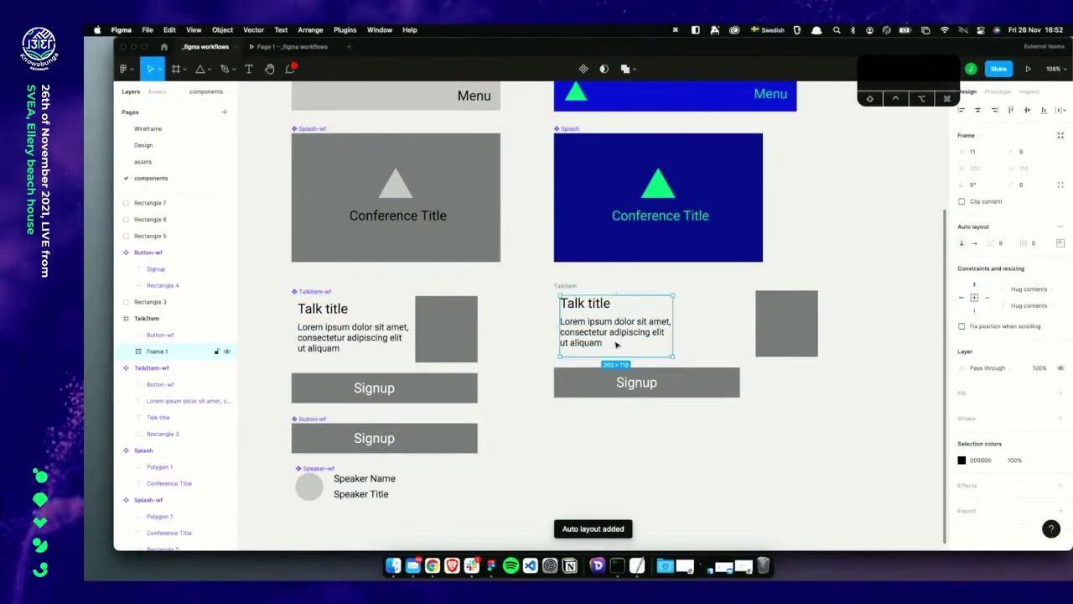
# Move the image rectangle back beside the text frame, order its layer directly above that frame, and combine both in a horizontal auto layout
pyautogui.click(763, 326)
pyautogui.moveTo(770, 323); pyautogui.dragTo(693, 321)
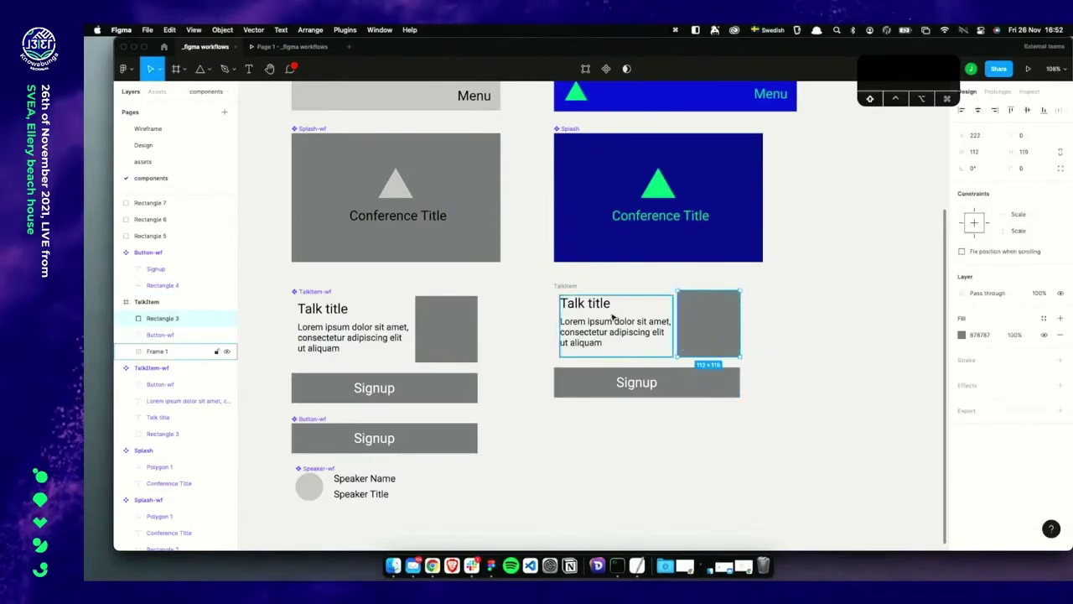
pyautogui.click(154, 336)
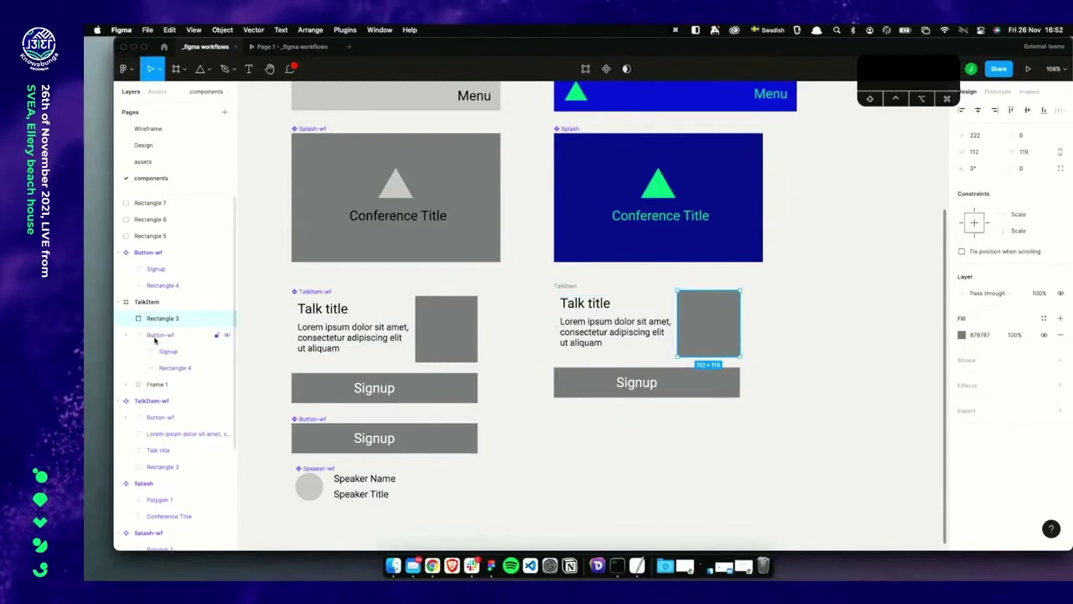
pyautogui.click(155, 335)
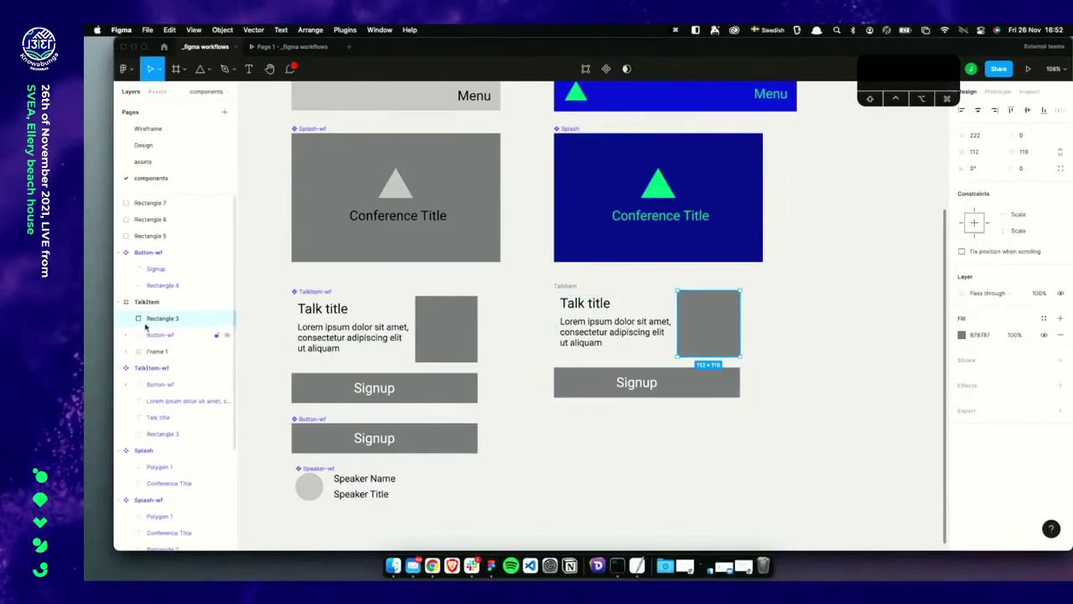
pyautogui.moveTo(158, 333); pyautogui.dragTo(159, 342)
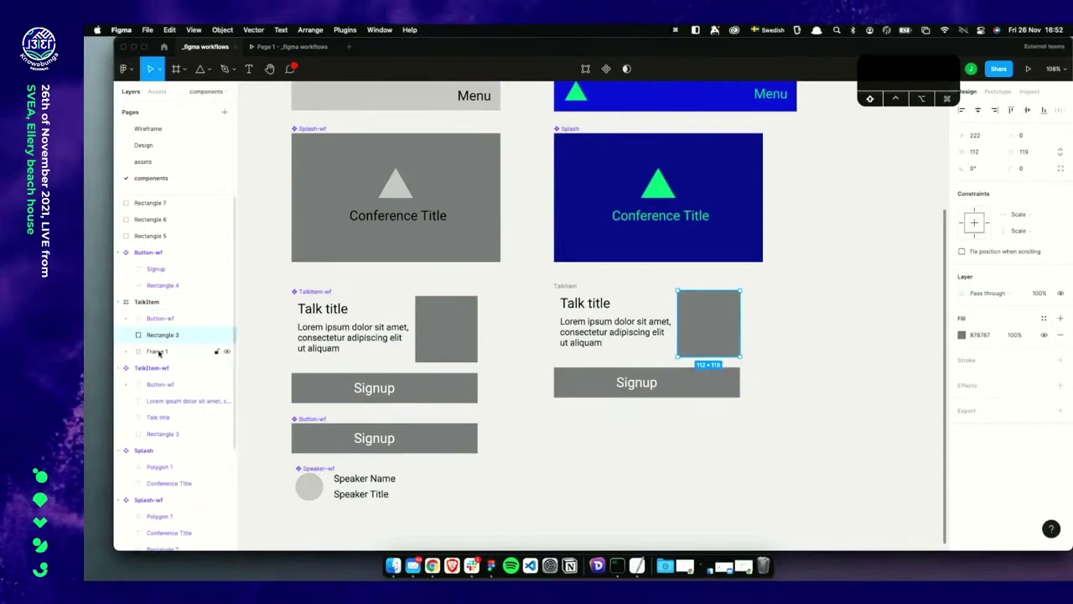
pyautogui.keyDown('shift'); pyautogui.click(158, 352); pyautogui.keyUp('shift')
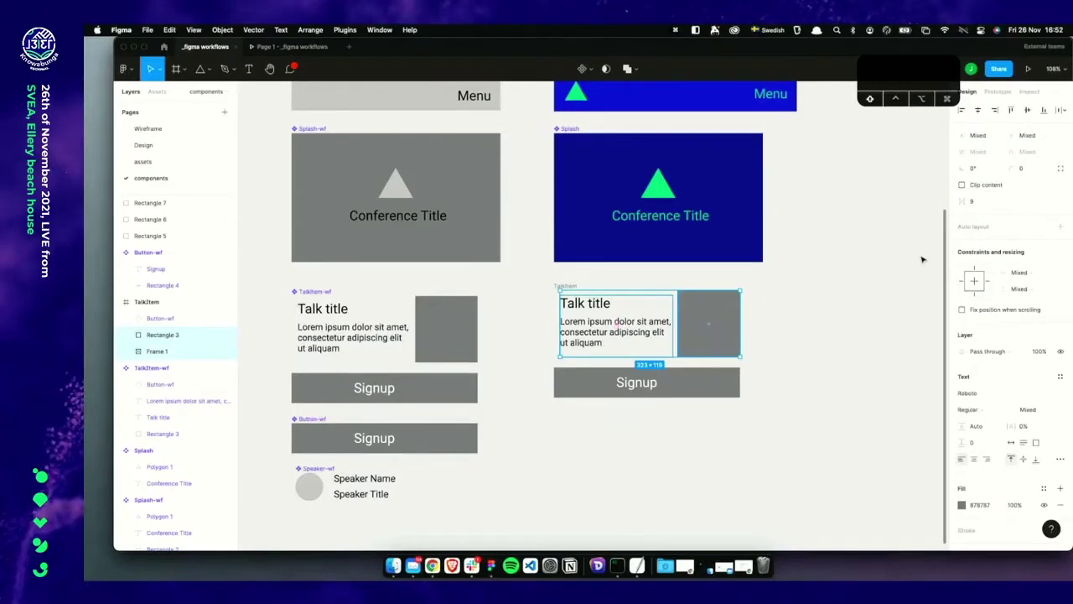
pyautogui.hotkey('shift', 'a')
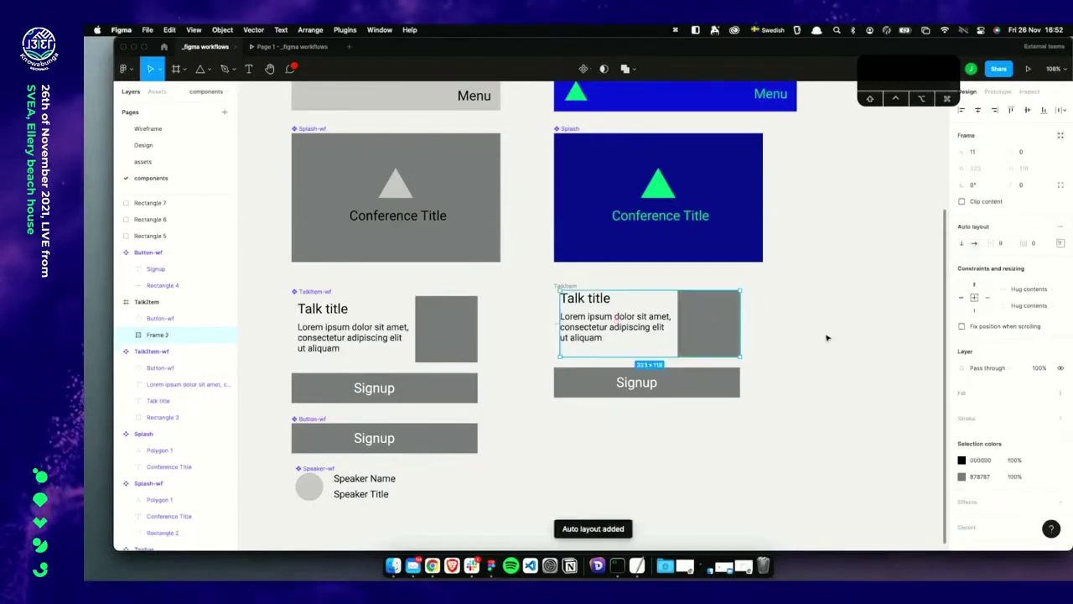
# Set the text-and-image row's auto layout spacing to Space between and widen the row to about 463 px
pyautogui.click(1060, 244)
pyautogui.click(1044, 331)
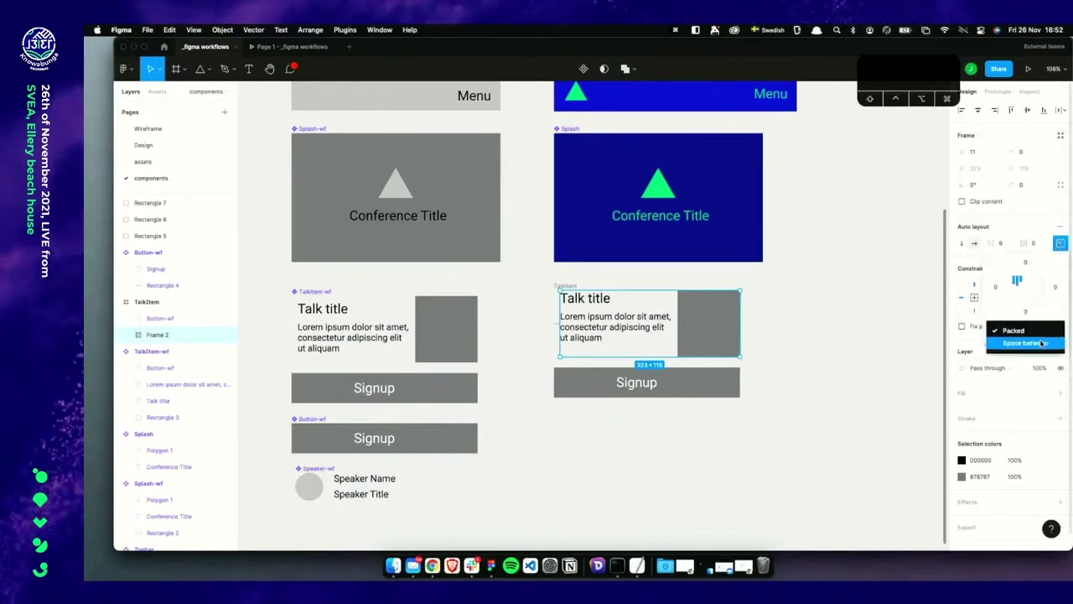
pyautogui.click(1042, 344)
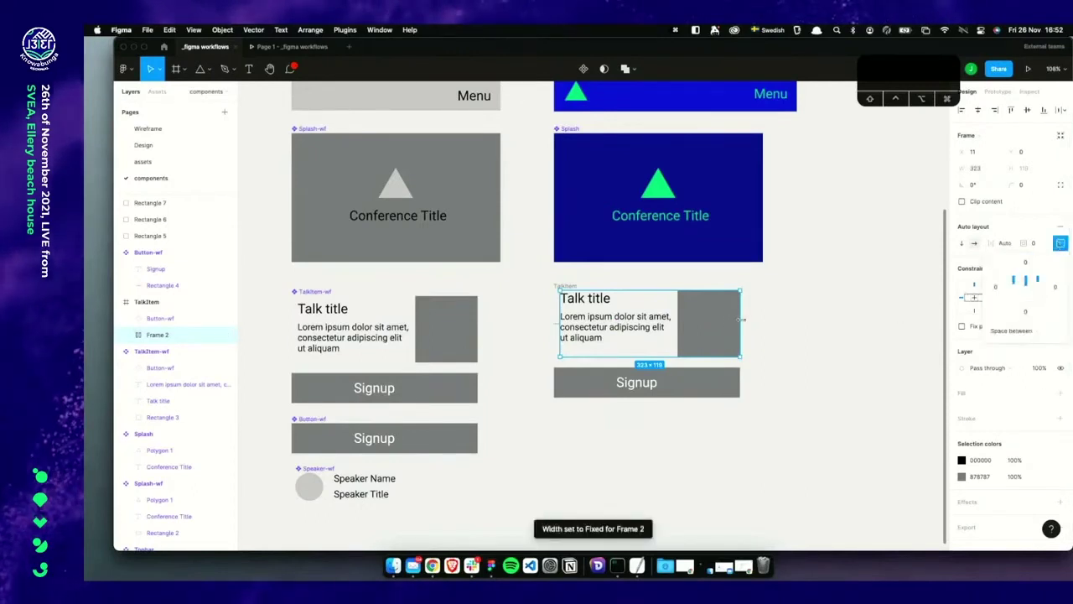
pyautogui.moveTo(742, 318); pyautogui.dragTo(819, 323)
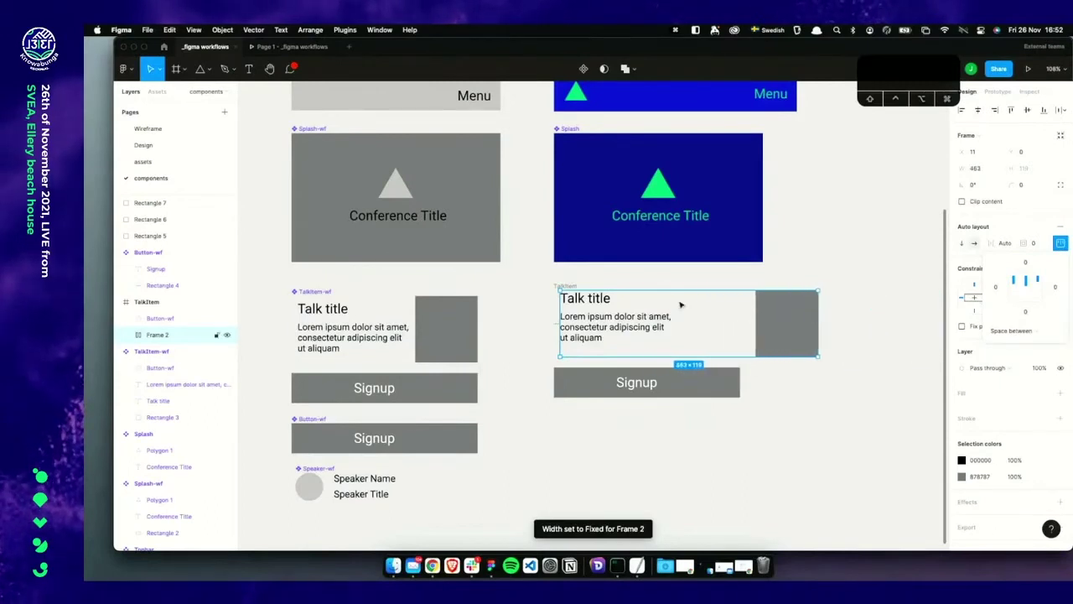
# Set the horizontal resizing of the frame holding the title and paragraph to Fill container
pyautogui.click(620, 325)
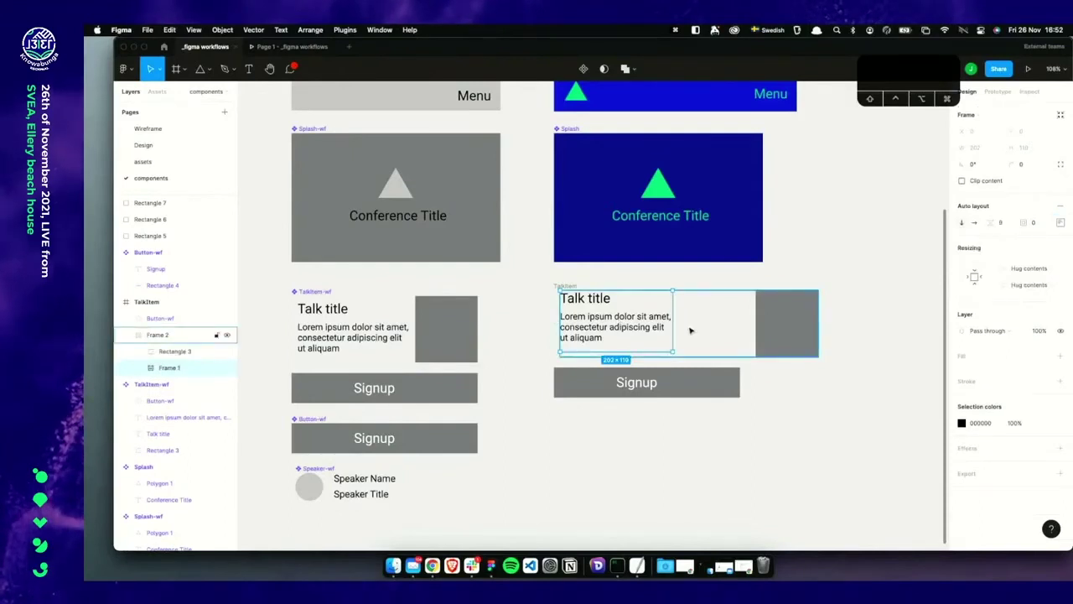
pyautogui.click(1025, 274)
pyautogui.click(1025, 281)
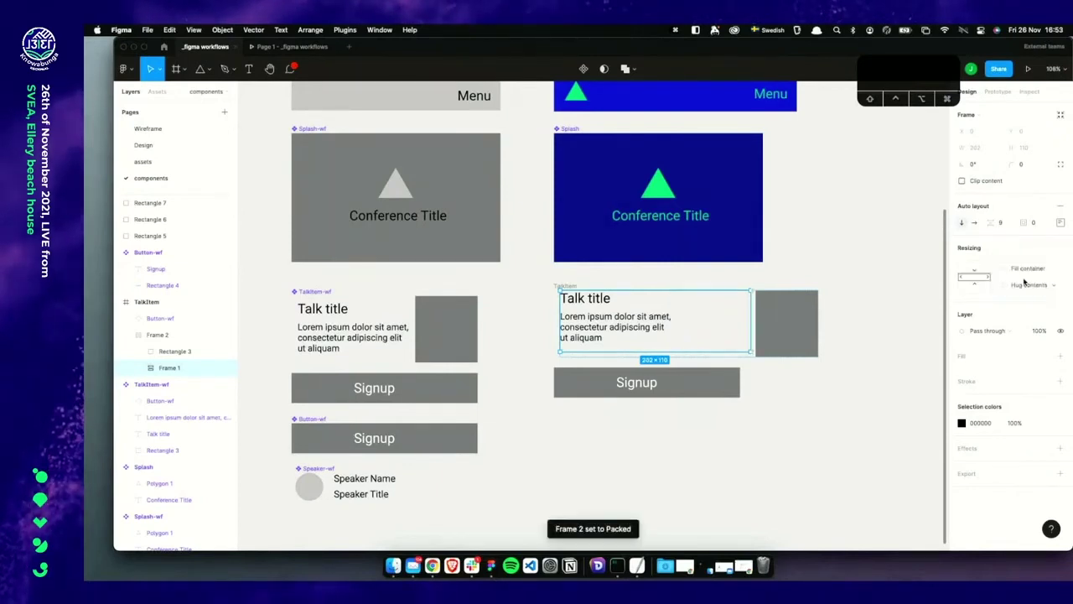
# Set the title and paragraph texts to Fill container width and narrow the text-and-image row to about 364 px
pyautogui.doubleClick(628, 325)
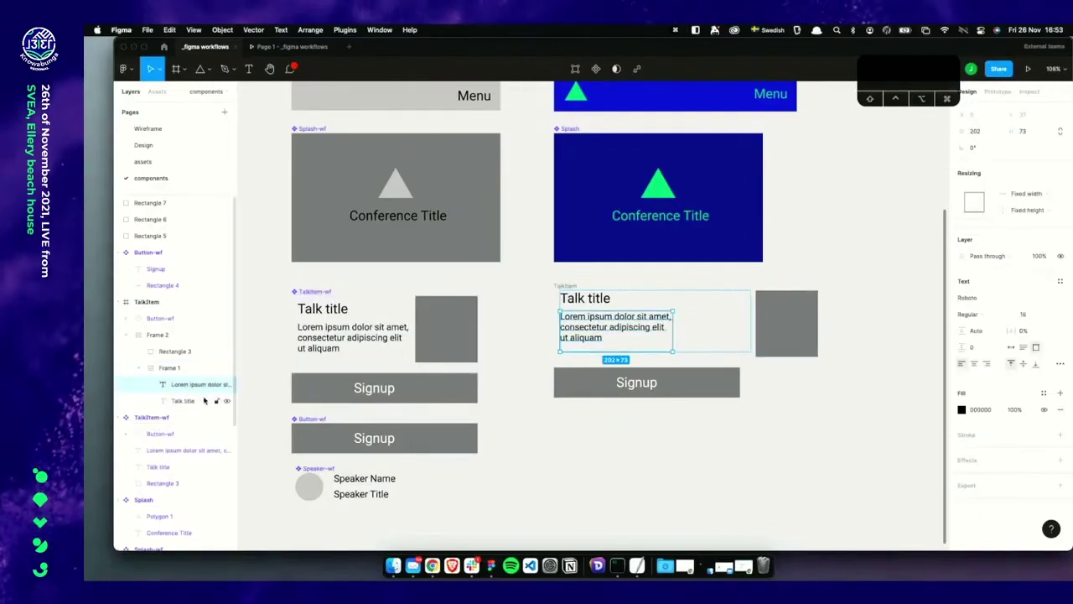
pyautogui.keyDown('shift'); pyautogui.click(201, 402); pyautogui.keyUp('shift')
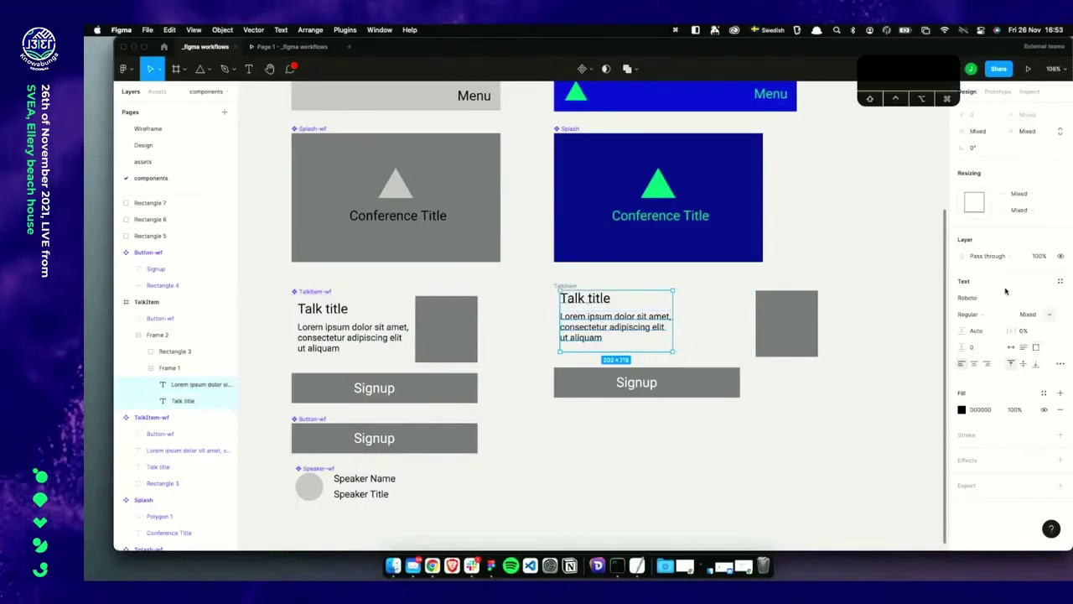
pyautogui.click(1035, 199)
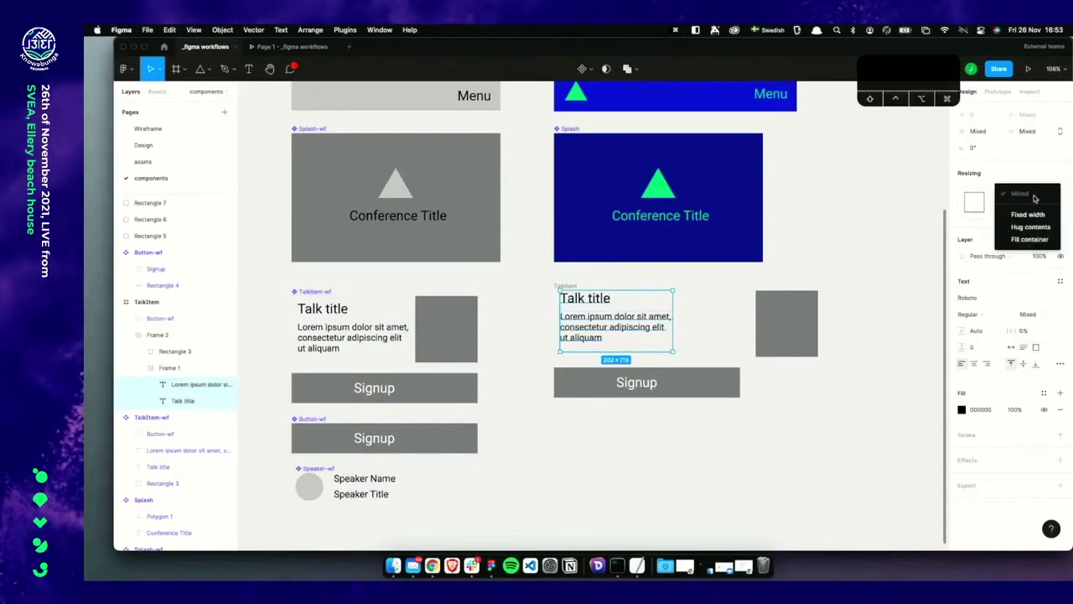
pyautogui.click(1034, 240)
pyautogui.click(808, 335)
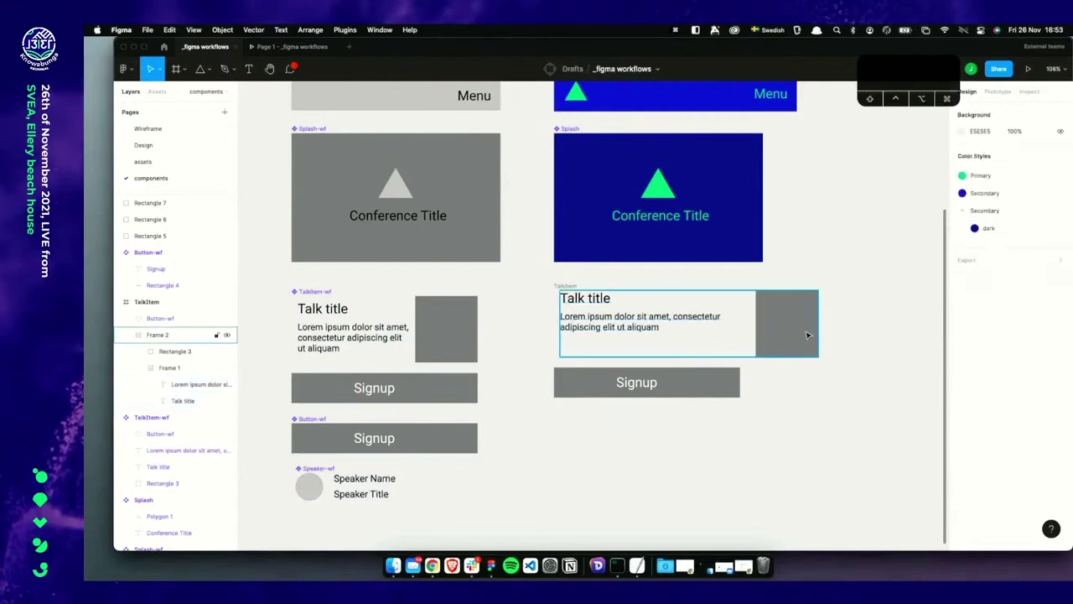
pyautogui.moveTo(820, 325); pyautogui.dragTo(762, 325)
# Align the Signup button with the text-and-image row above it and stack both in a vertical auto layout
pyautogui.click(668, 383)
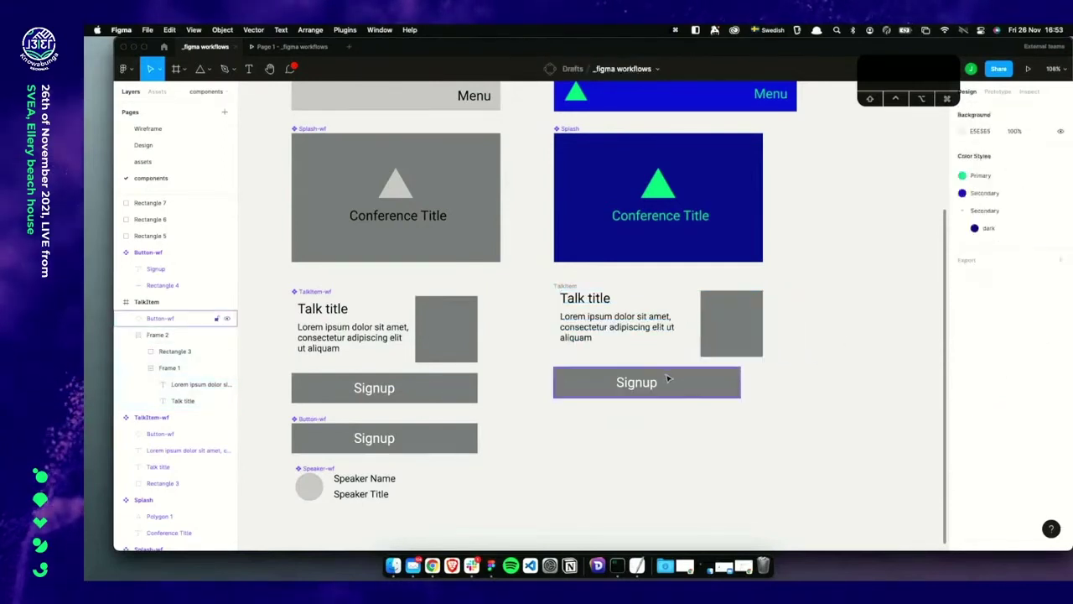
pyautogui.moveTo(668, 382); pyautogui.dragTo(712, 388)
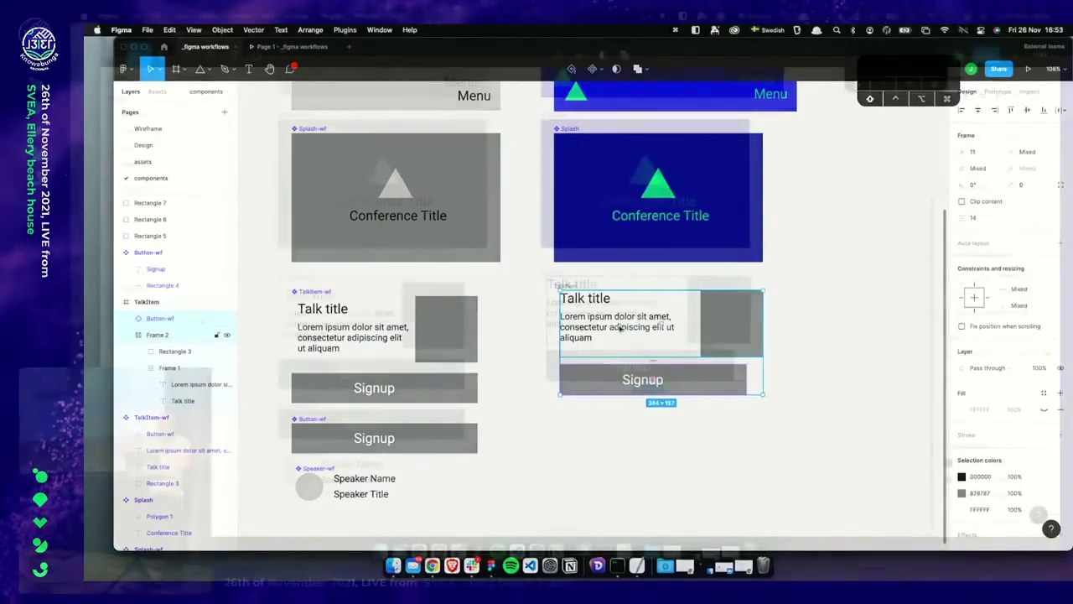
pyautogui.keyDown('shift'); pyautogui.click(620, 328); pyautogui.keyUp('shift')
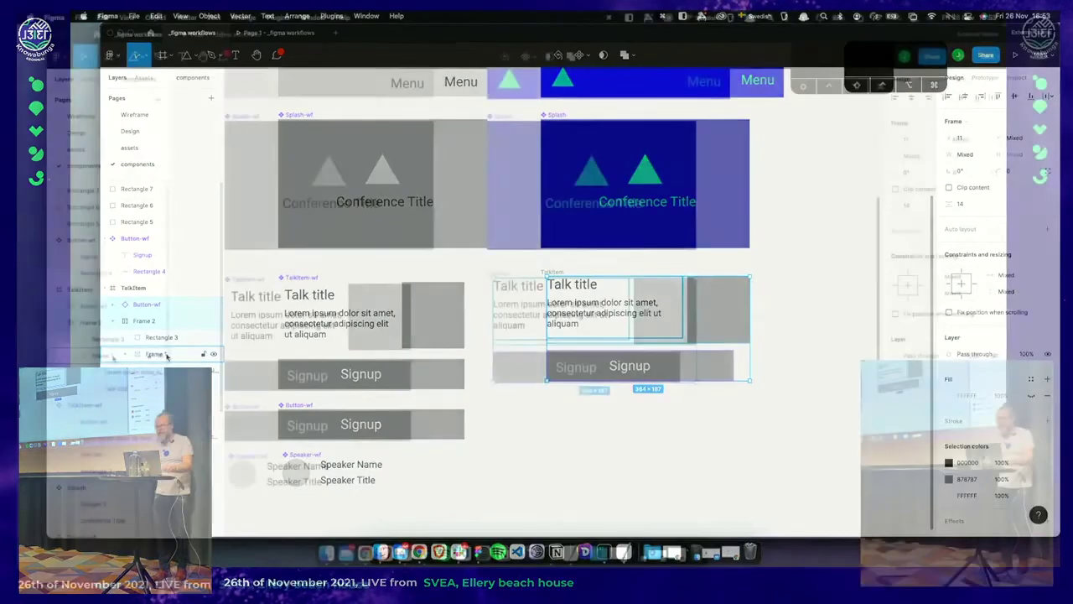
pyautogui.click(129, 355)
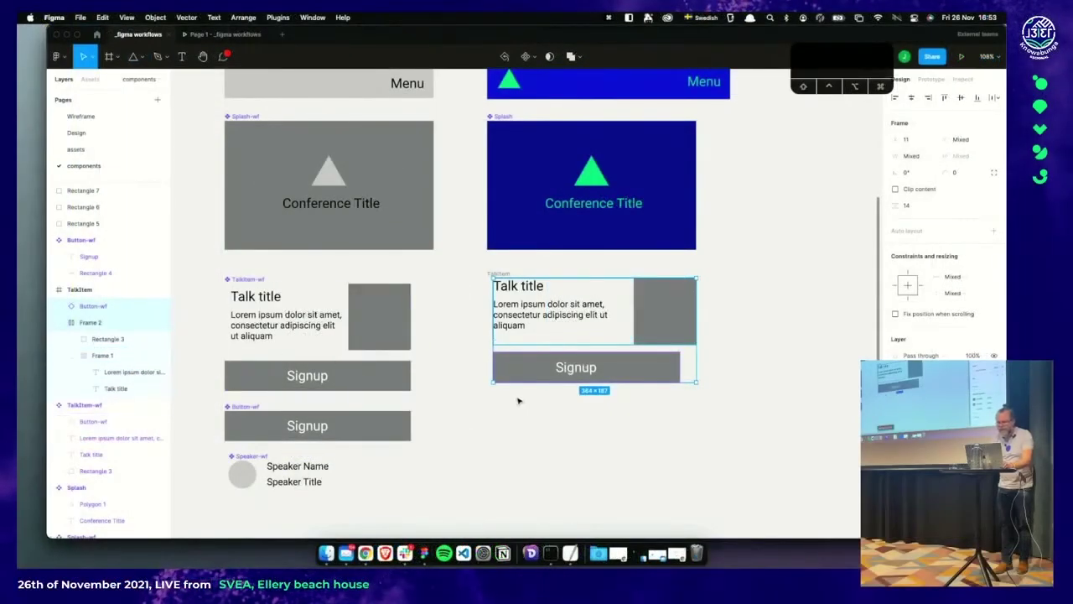
pyautogui.hotkey('shift', 'a')
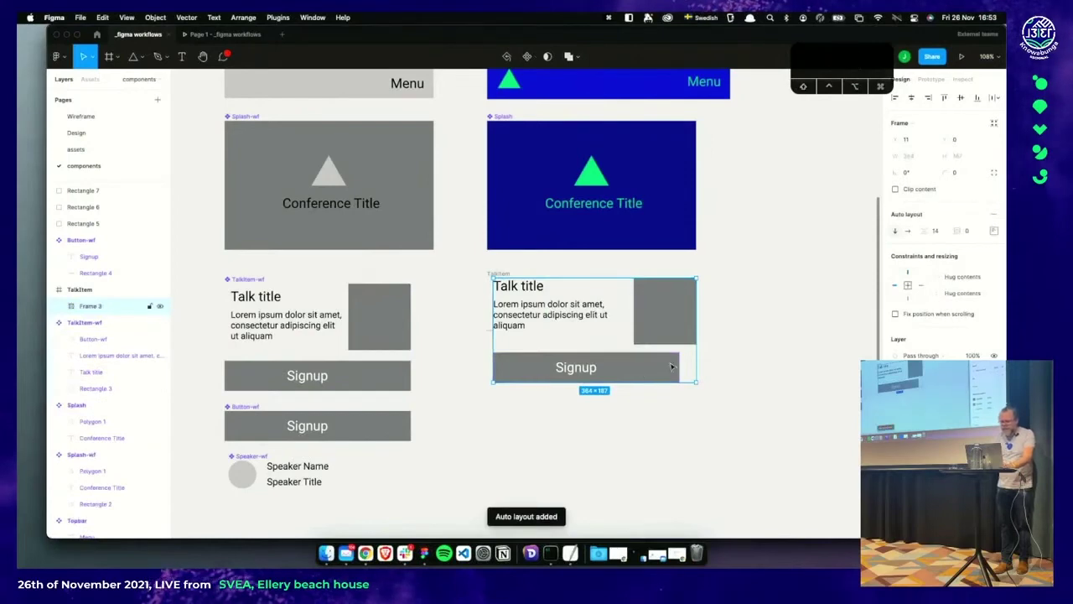
# Set the font size of the TalkItem copy's title text to 25
pyautogui.scroll(-2, 563, 312)
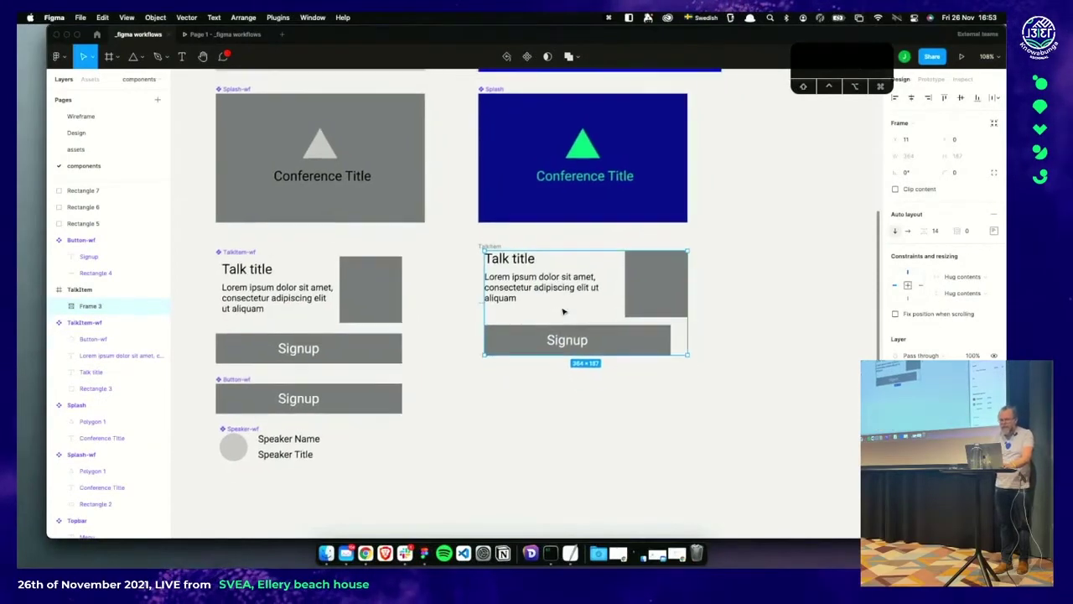
pyautogui.doubleClick(568, 284)
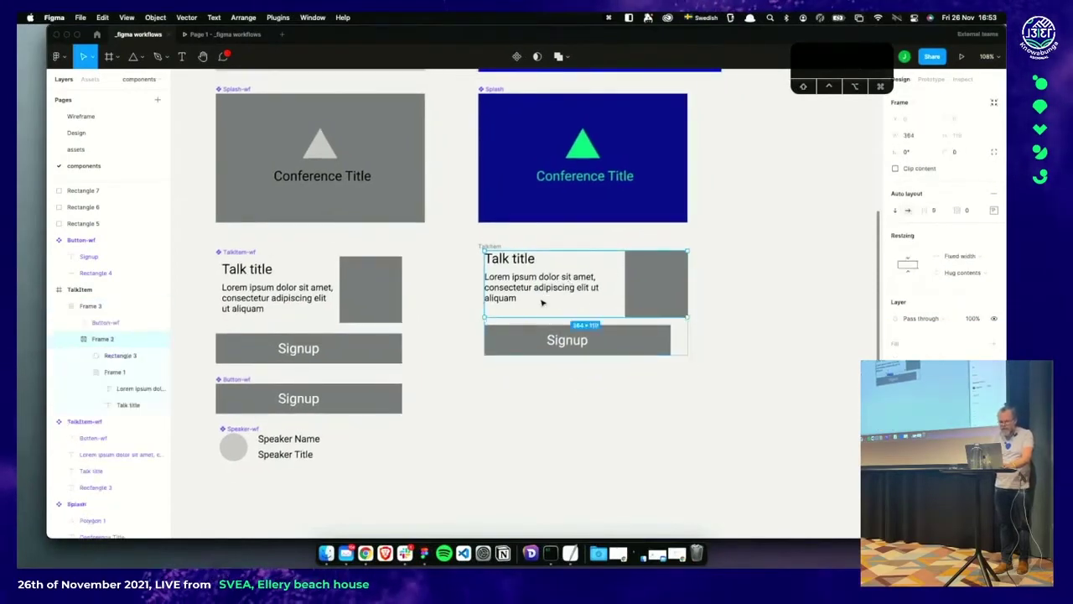
pyautogui.doubleClick(535, 292)
pyautogui.doubleClick(530, 262)
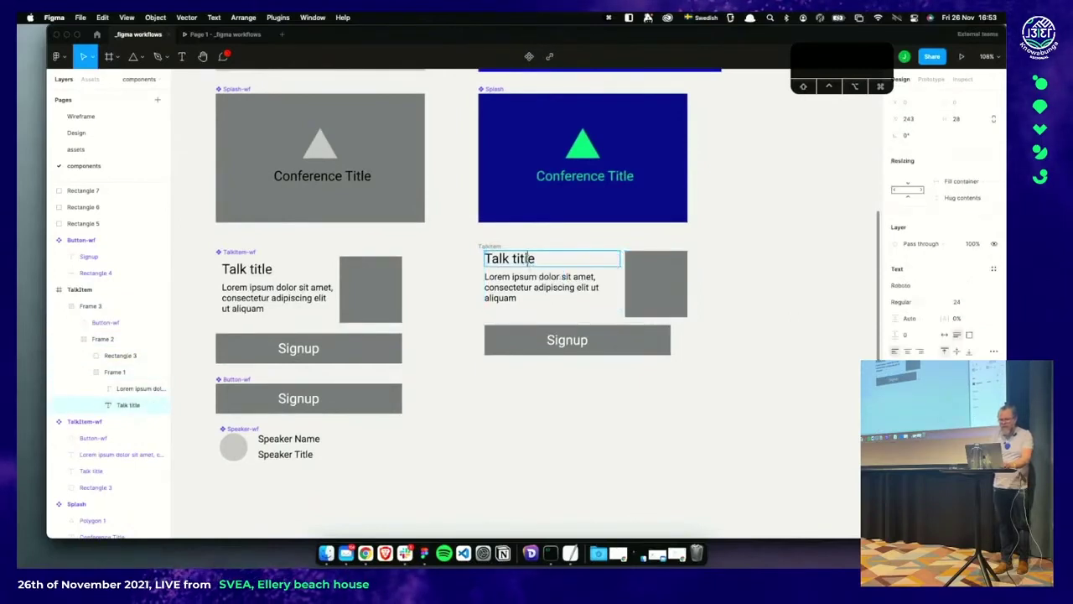
pyautogui.tripleClick(530, 261)
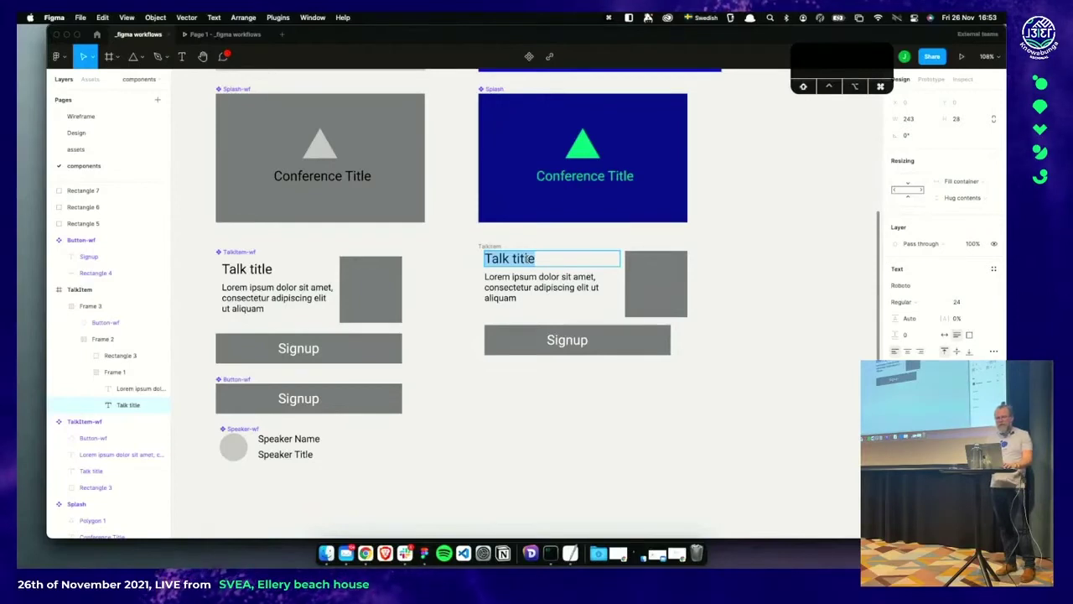
pyautogui.press('super+shift+comma')
pyautogui.press('super+shift+comma')
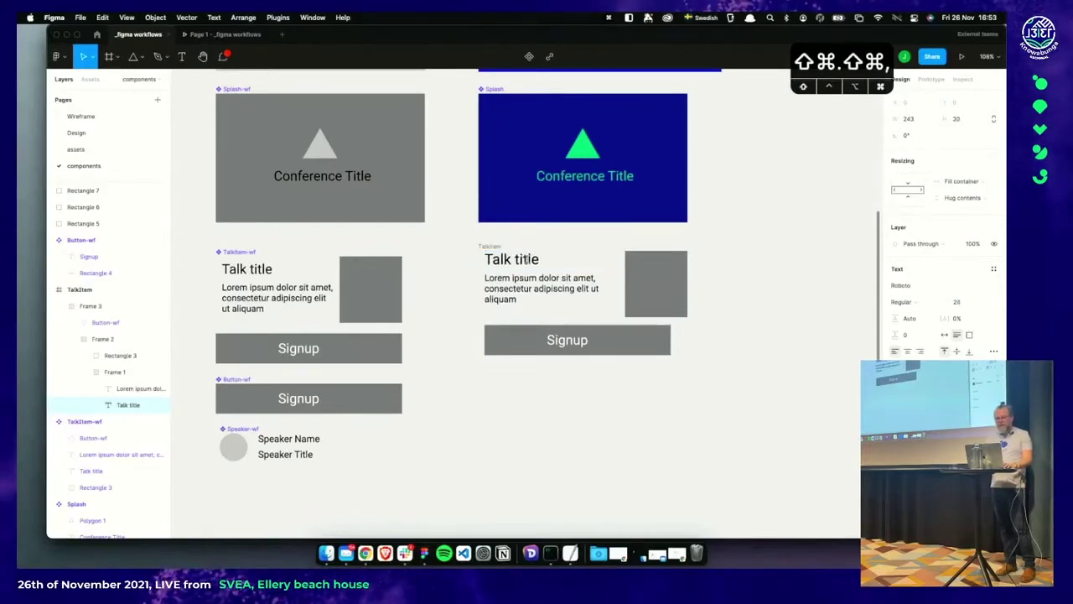
# Increase the font weight of the TalkItem copy's title text to bold
pyautogui.doubleClick(527, 261)
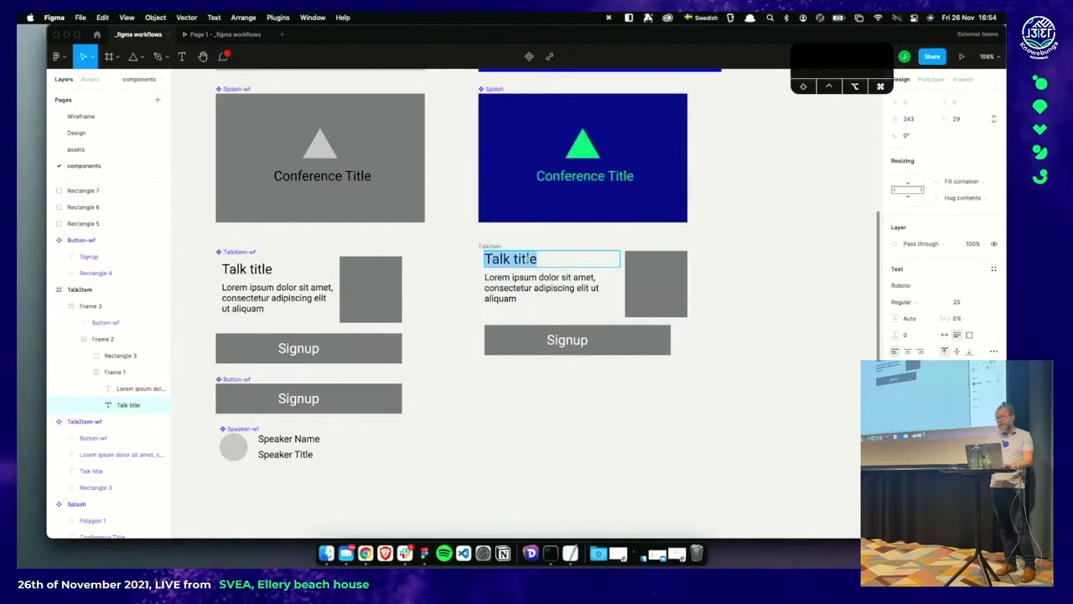
pyautogui.press('super+alt+comma')
pyautogui.press('super+alt+comma')
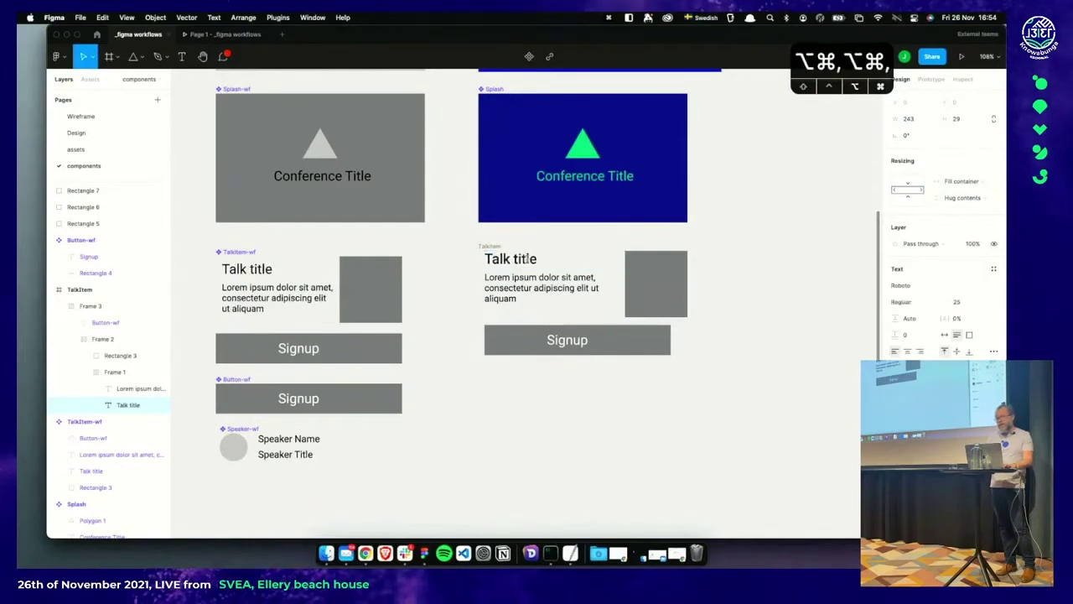
pyautogui.press('super+alt+period')
pyautogui.press('super+alt+period')
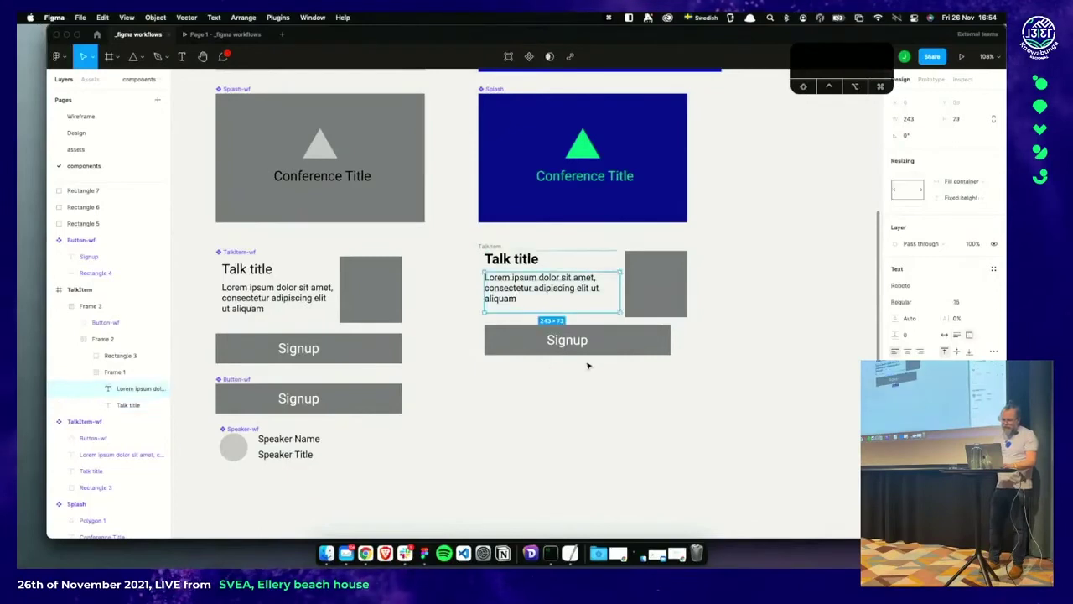
# Set the horizontal resizing of TalkItem's Signup button to Fill container
pyautogui.click(632, 336)
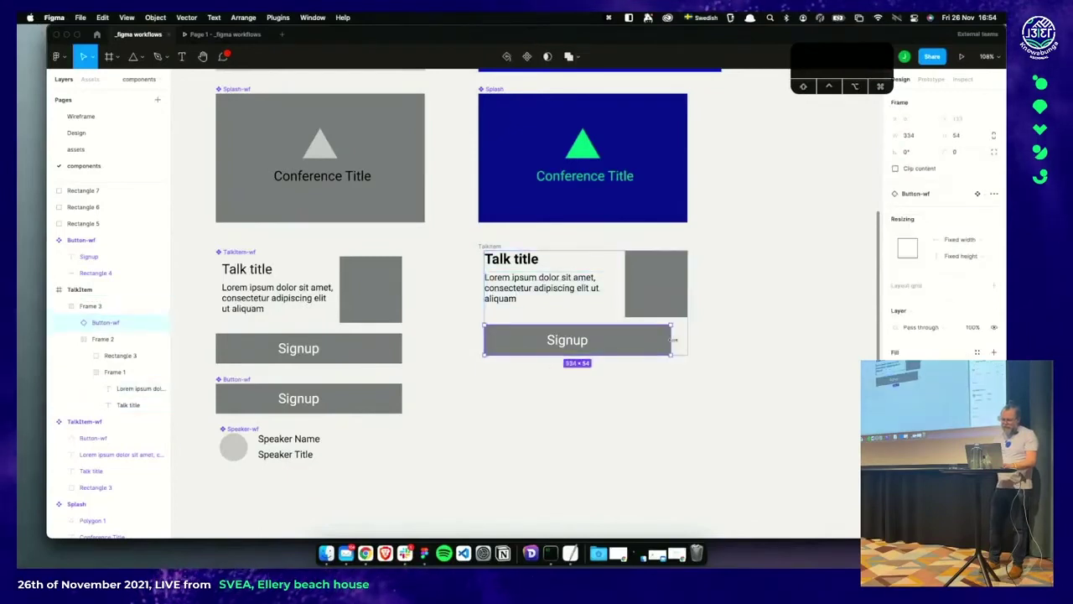
pyautogui.moveTo(672, 339); pyautogui.dragTo(678, 340)
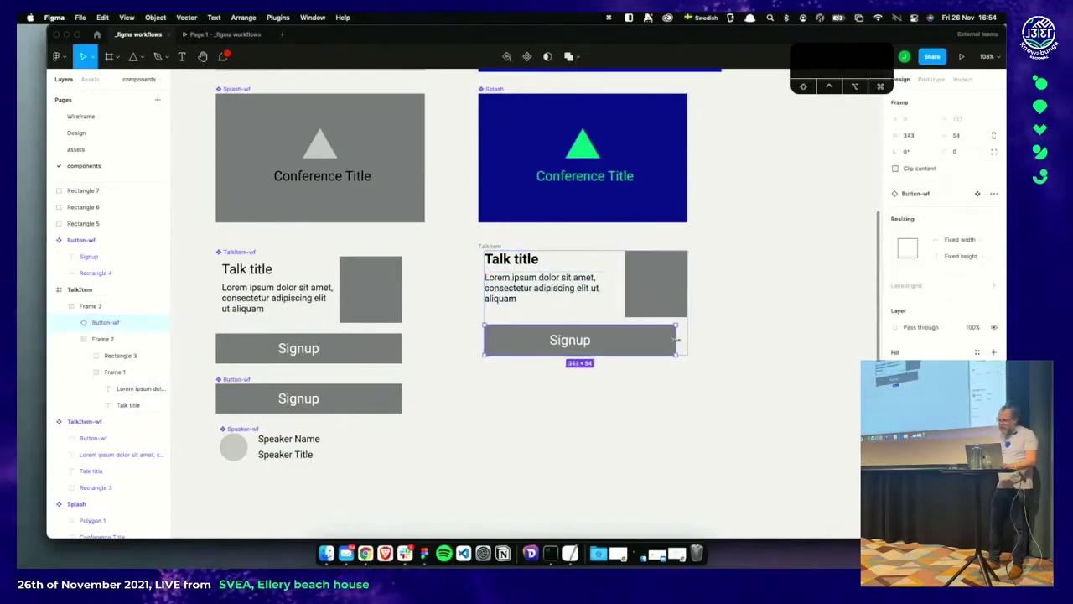
pyautogui.click(962, 241)
pyautogui.click(961, 254)
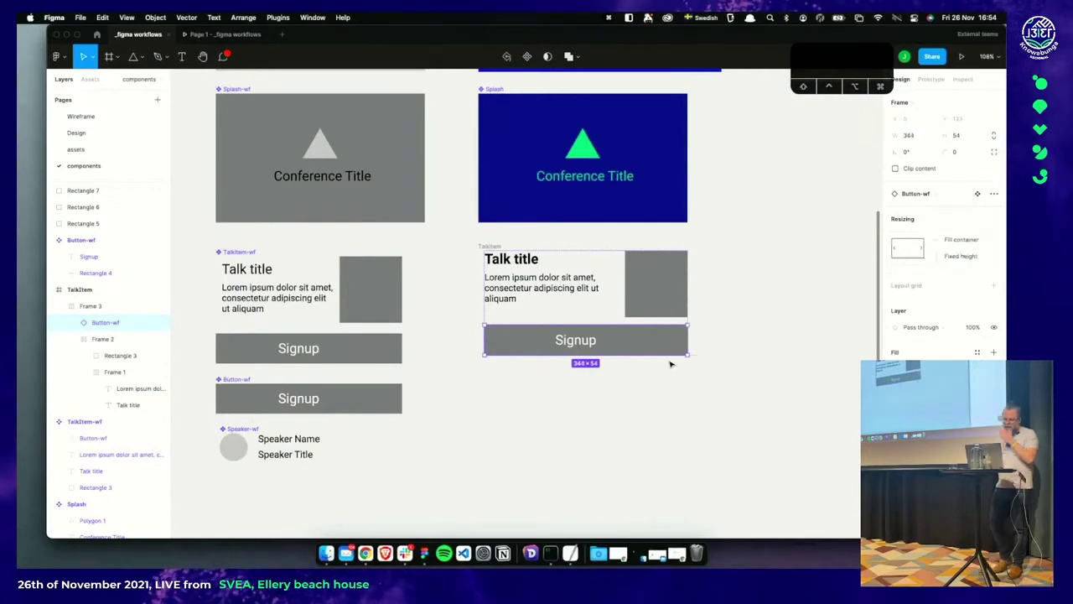
pyautogui.click(659, 414)
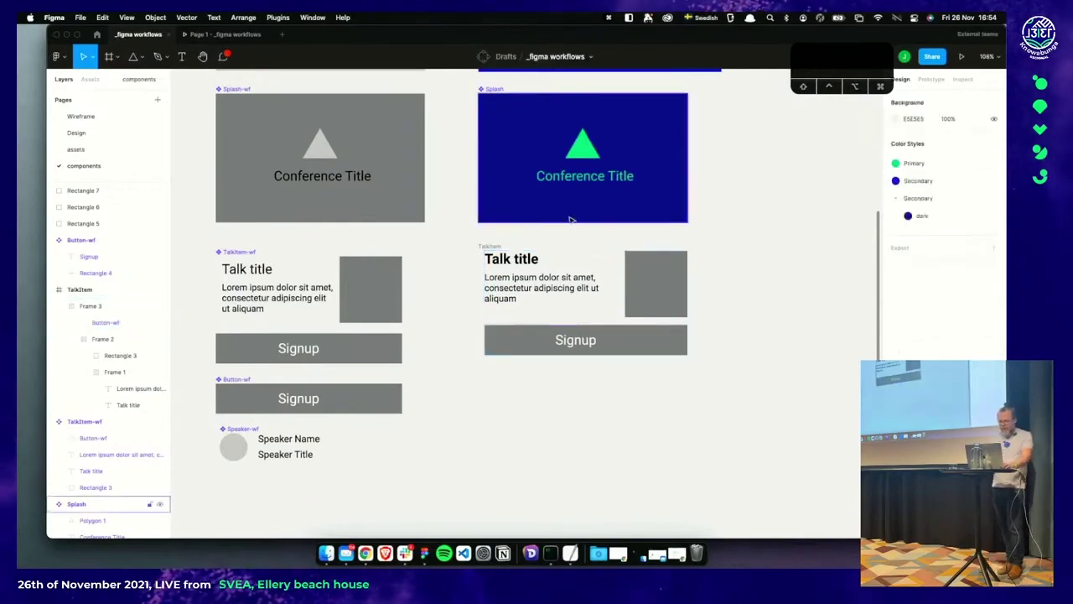
# Shift the TalkItem frame slightly so its content lines up with the Splash component's left edge
pyautogui.click(568, 339)
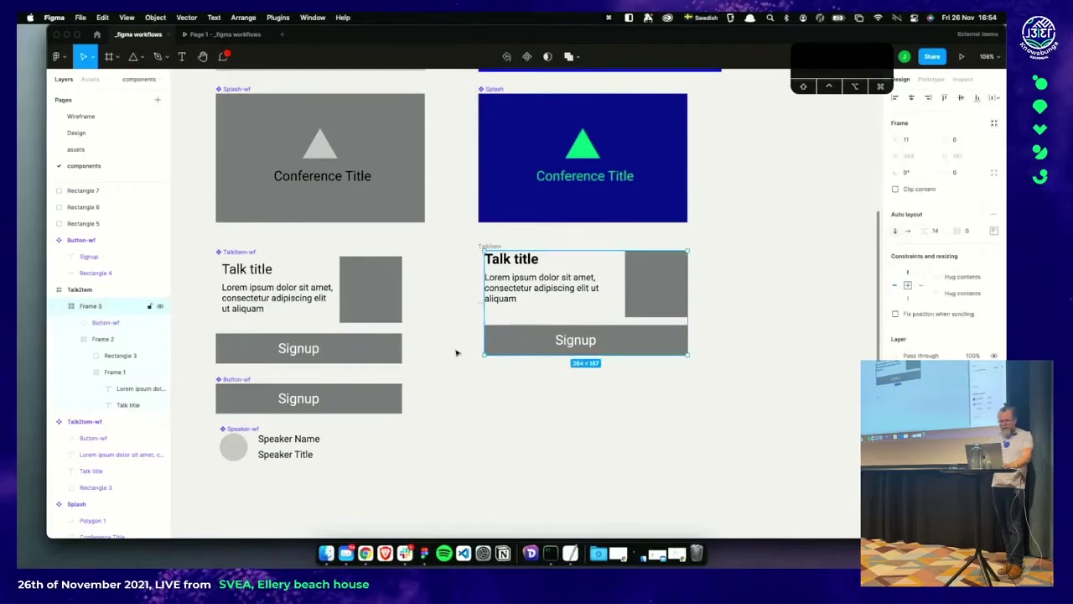
pyautogui.scroll(-1, 492, 401)
pyautogui.scroll(-1, 492, 402)
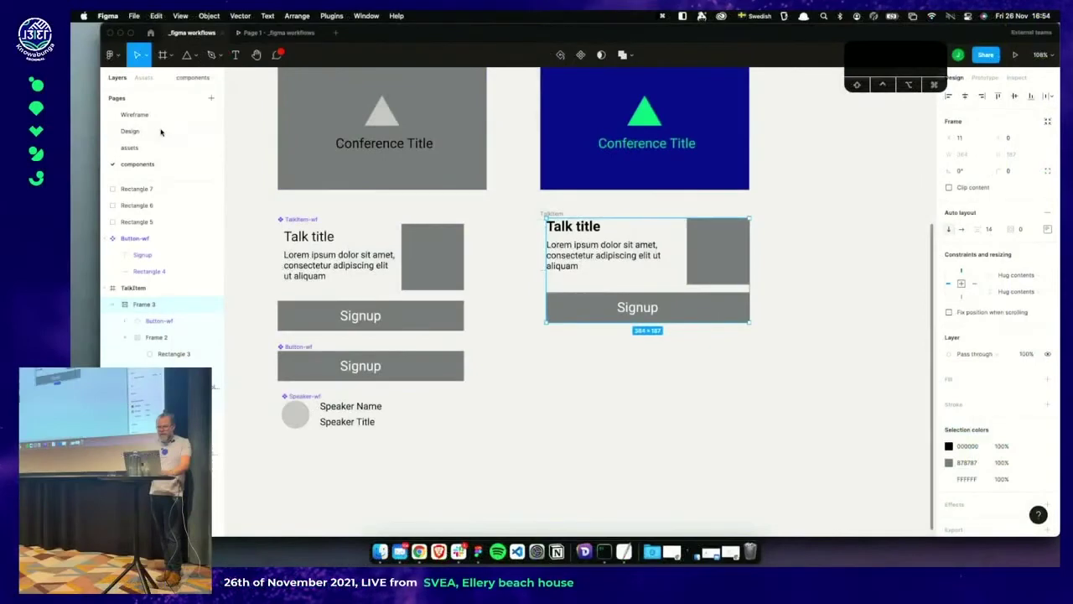
pyautogui.moveTo(561, 216); pyautogui.dragTo(550, 214)
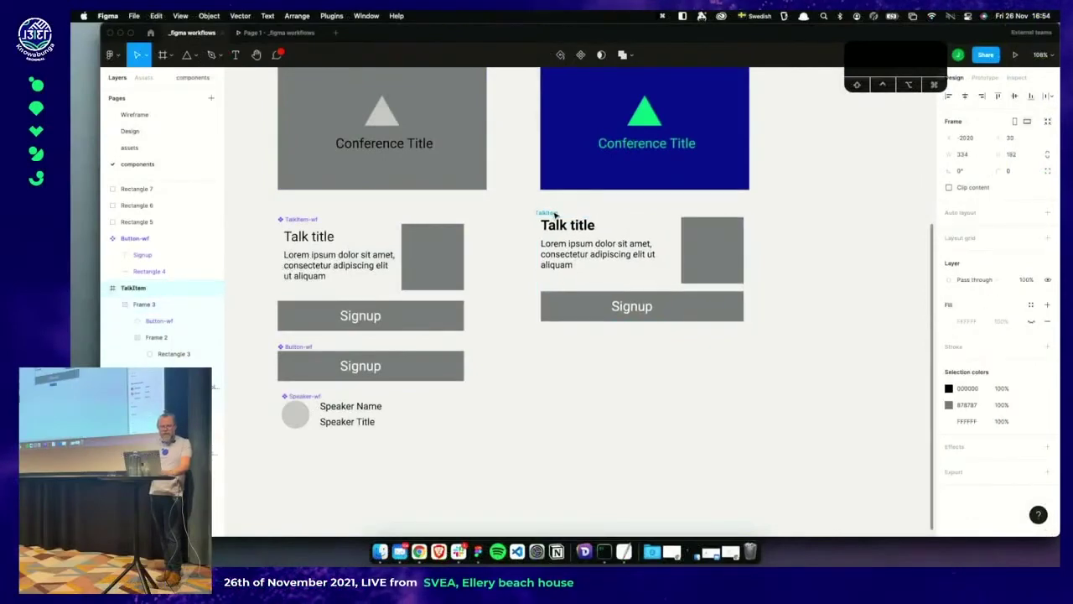
pyautogui.click(131, 131)
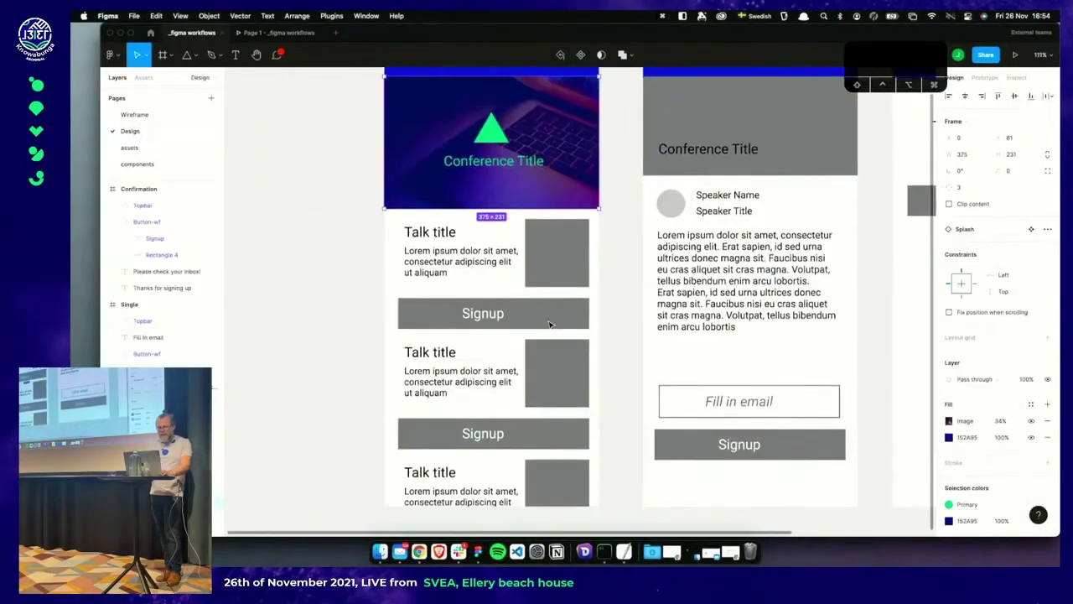
pyautogui.scroll(-2, 550, 323)
pyautogui.click(528, 251)
pyautogui.keyDown('shift'); pyautogui.click(519, 356); pyautogui.keyUp('shift')
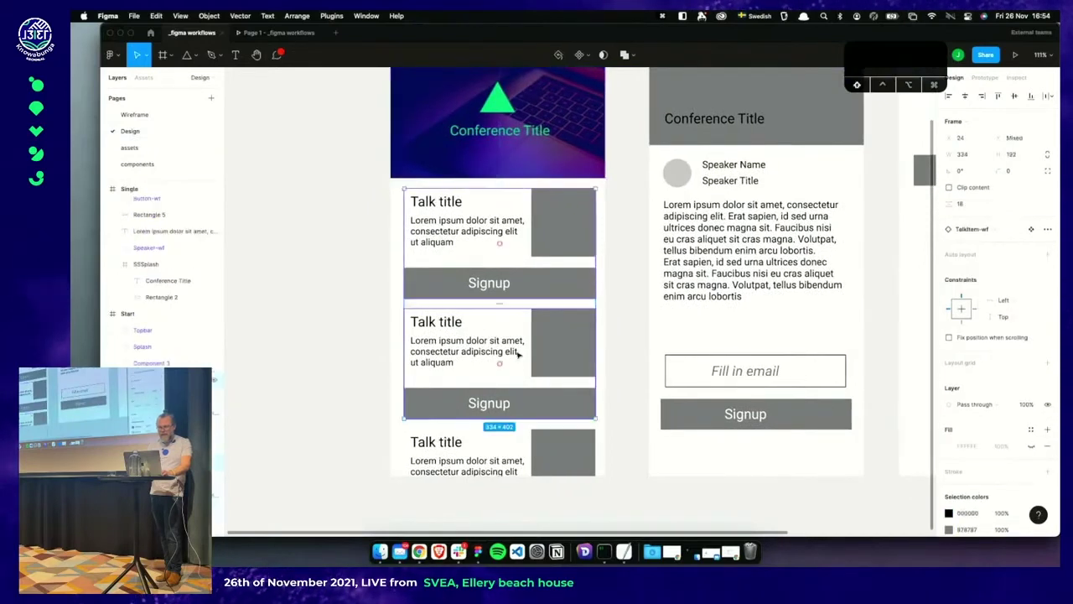
pyautogui.hotkey('ctrl', 'd')
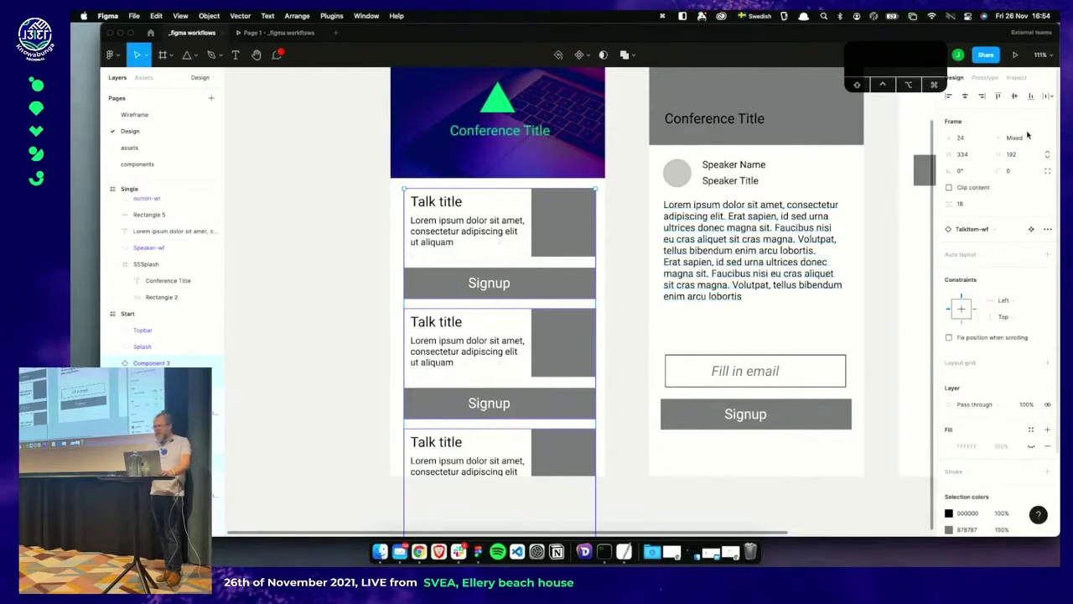
pyautogui.click(982, 232)
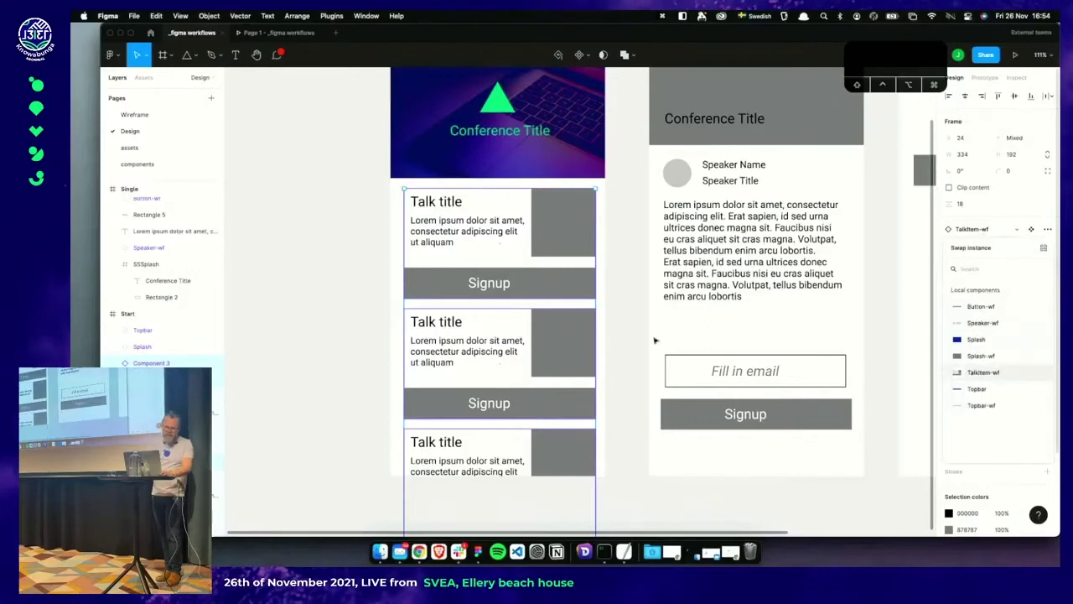
pyautogui.click(350, 300)
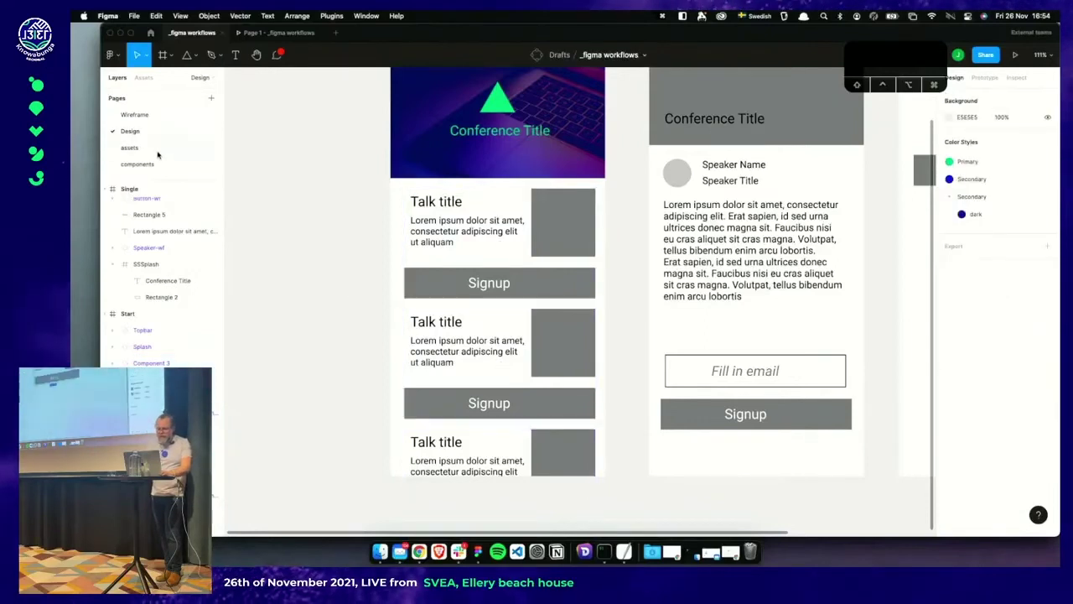
# Turn the TalkItem frame on the components page into a component and resize it to fit its contents
pyautogui.click(138, 165)
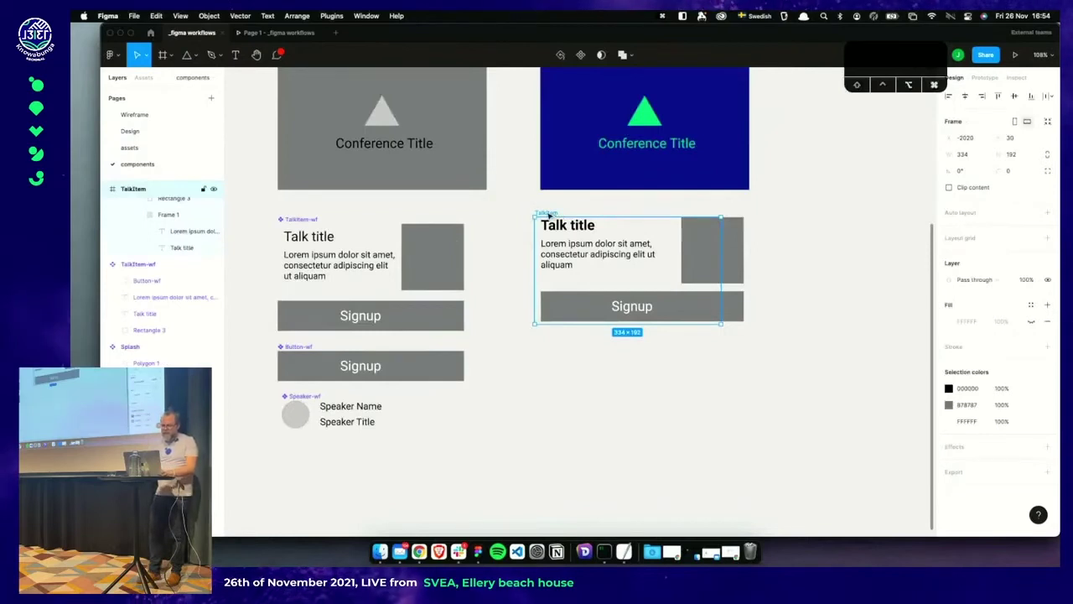
pyautogui.press('alt+super+k')
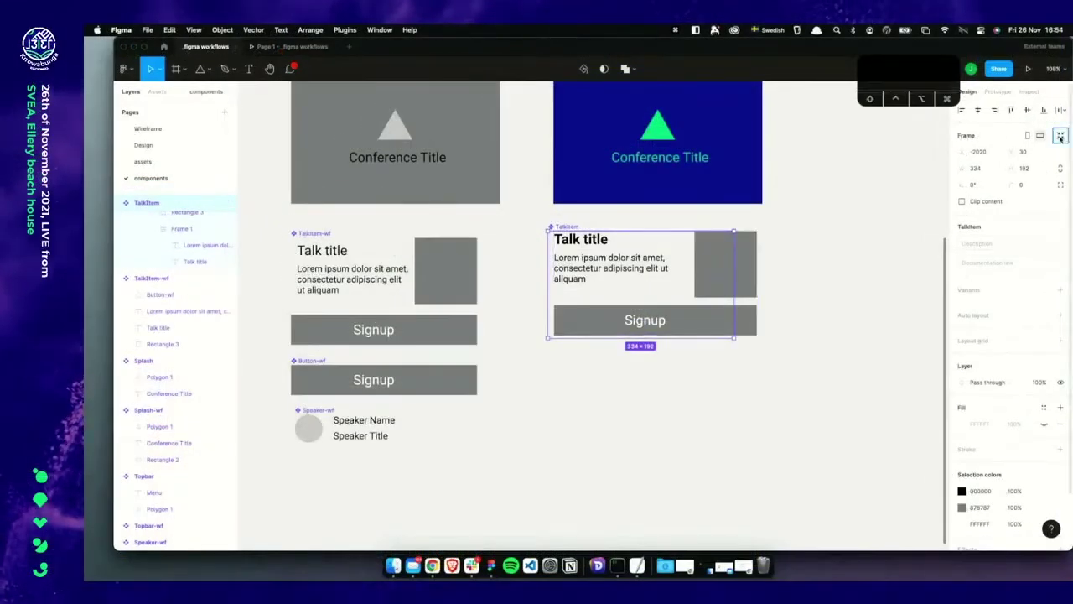
pyautogui.press('super+alt+shift+r')
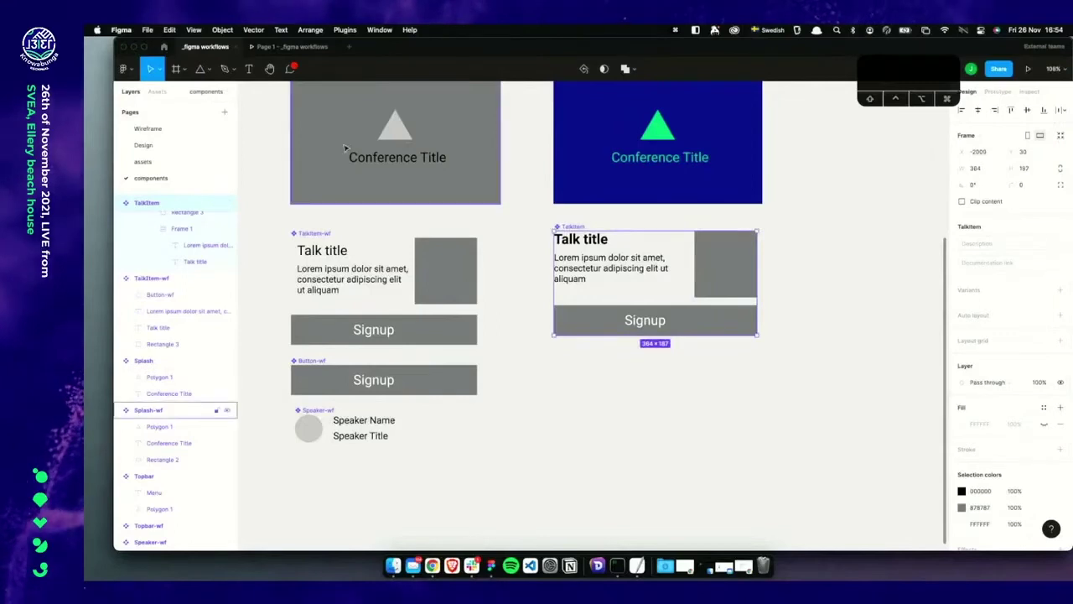
# Swap the three TalkItem-wf instances in the Design page's Start frame for the TalkItem component
pyautogui.click(148, 145)
pyautogui.click(546, 290)
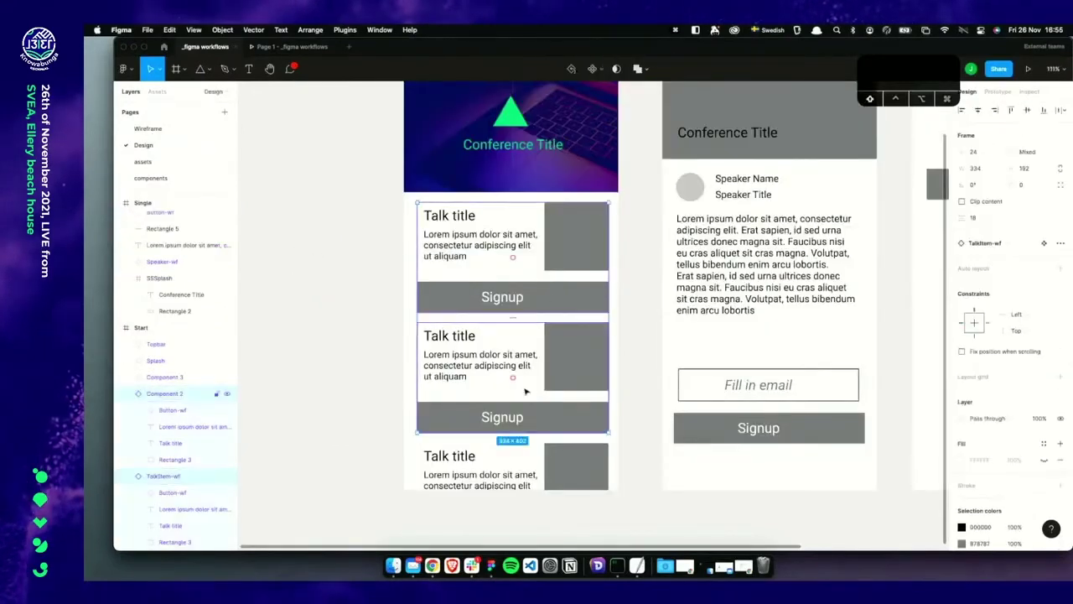
pyautogui.keyDown('shift'); pyautogui.click(518, 464); pyautogui.keyUp('shift')
pyautogui.click(1015, 244)
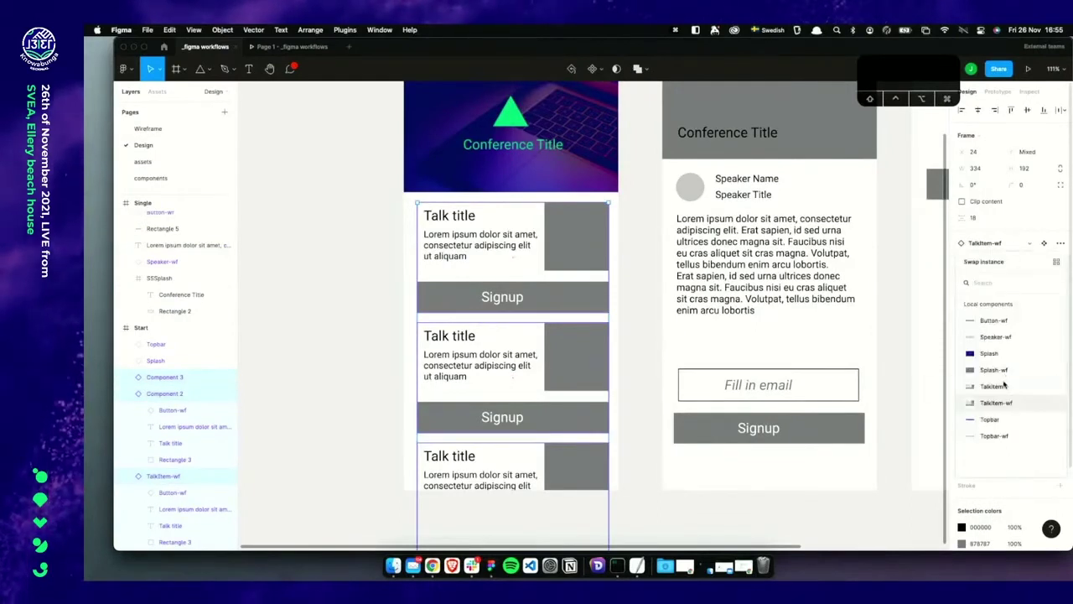
pyautogui.click(998, 386)
# Move the three talk items up against the Splash and wrap them in a vertical auto layout with 16 padding
pyautogui.moveTo(534, 255); pyautogui.dragTo(525, 245)
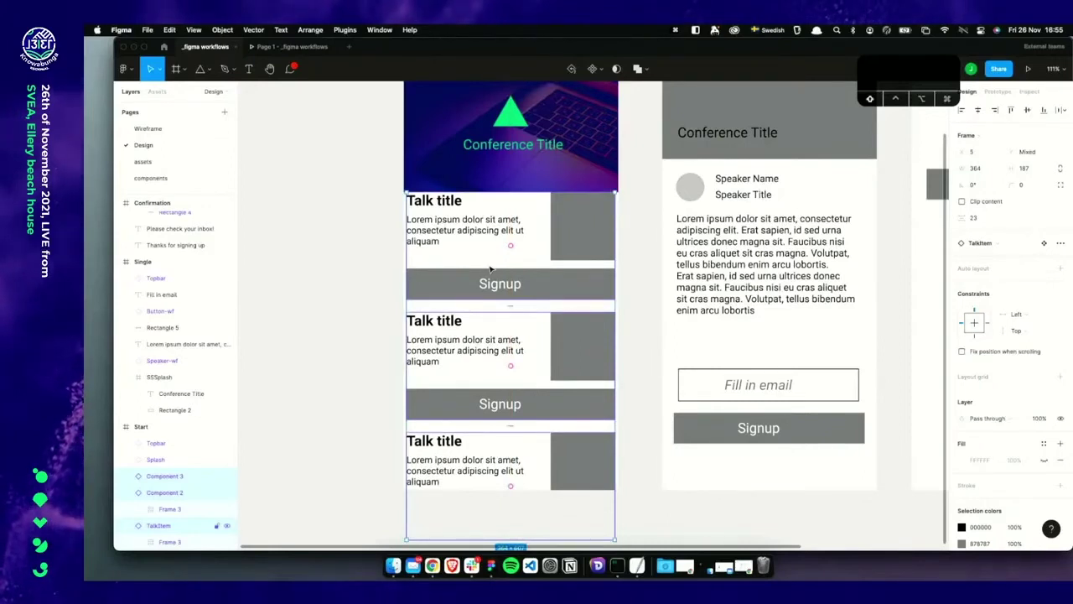
pyautogui.hotkey('shift', 'a')
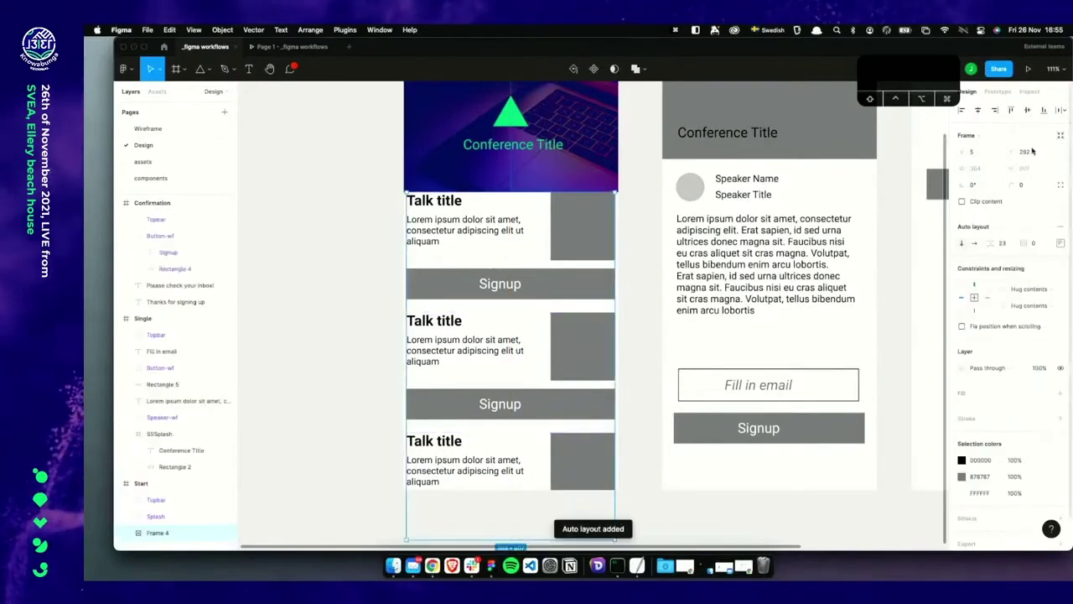
pyautogui.click(1033, 243)
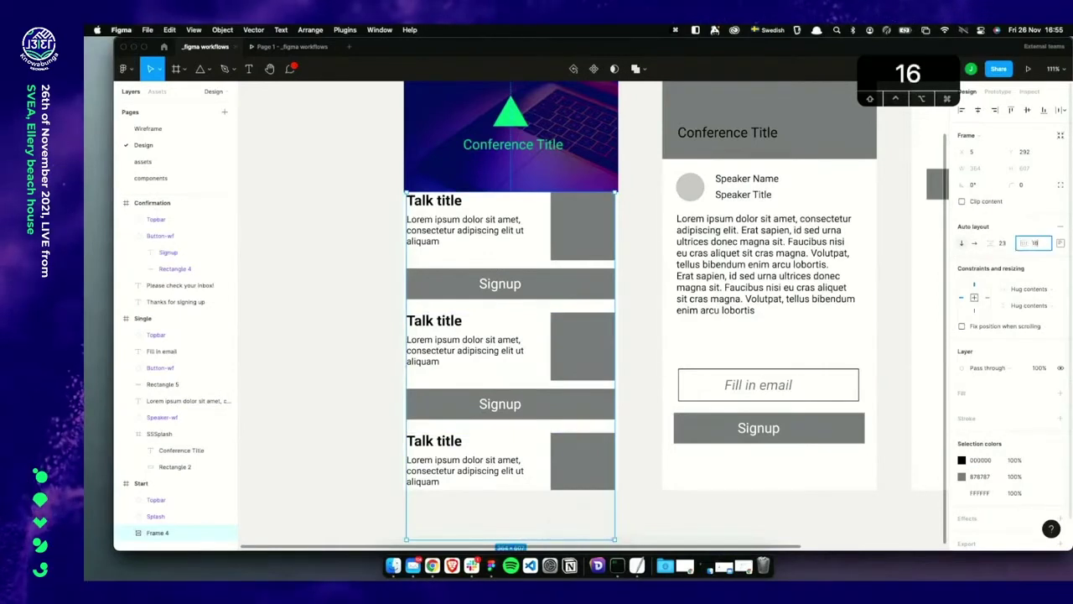
pyautogui.press('Return')
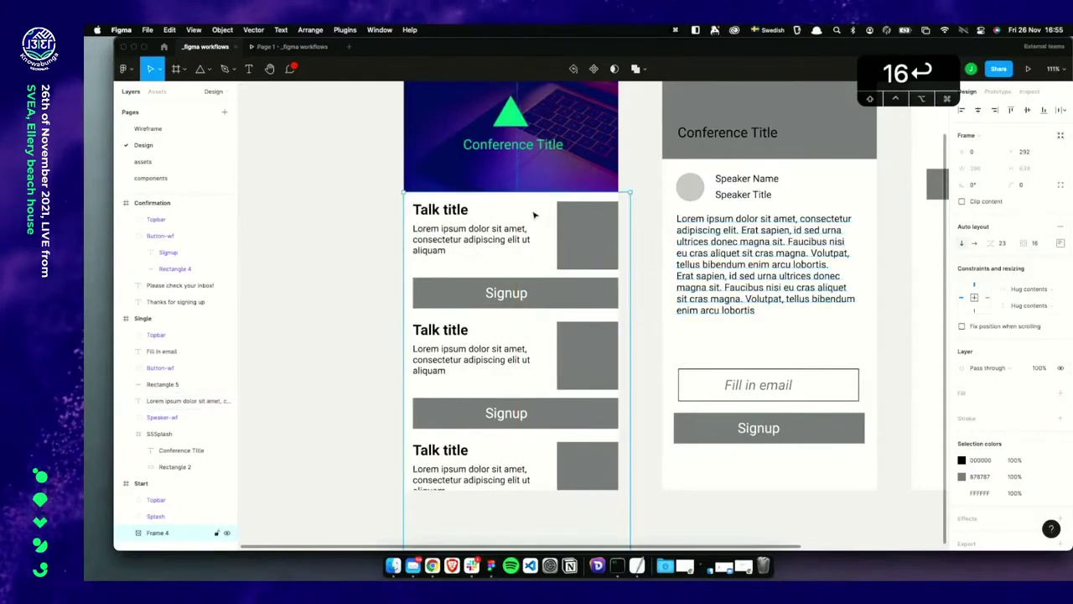
# Set the spacing between the items in the talk list's auto layout to 35
pyautogui.click(1003, 243)
pyautogui.hotkey('shift', 'Down')
pyautogui.hotkey('shift', 'Down')
pyautogui.hotkey('shift', 'Down')
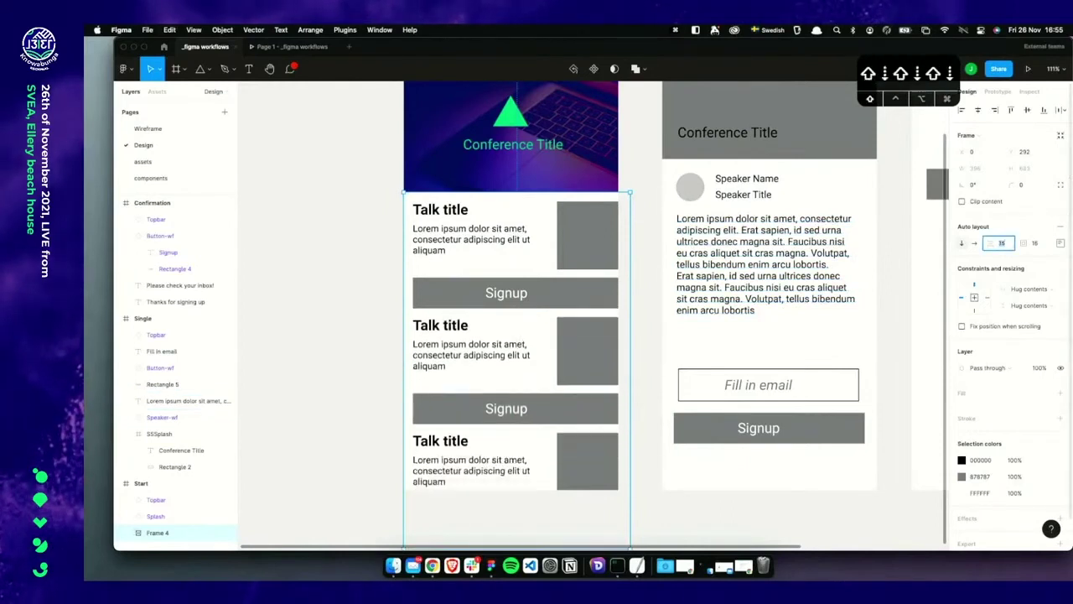
pyautogui.hotkey('shift', 'Up')
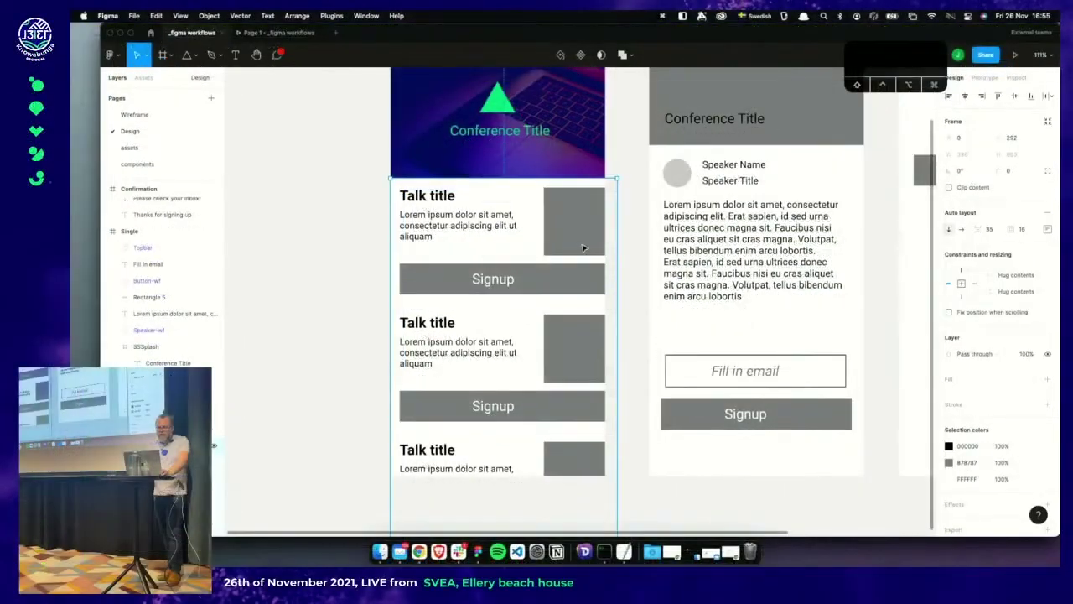
# Narrow the talk list frame to 375 wide and set its three TalkItem instances' horizontal resizing to Fill container
pyautogui.moveTo(616, 247); pyautogui.dragTo(604, 247)
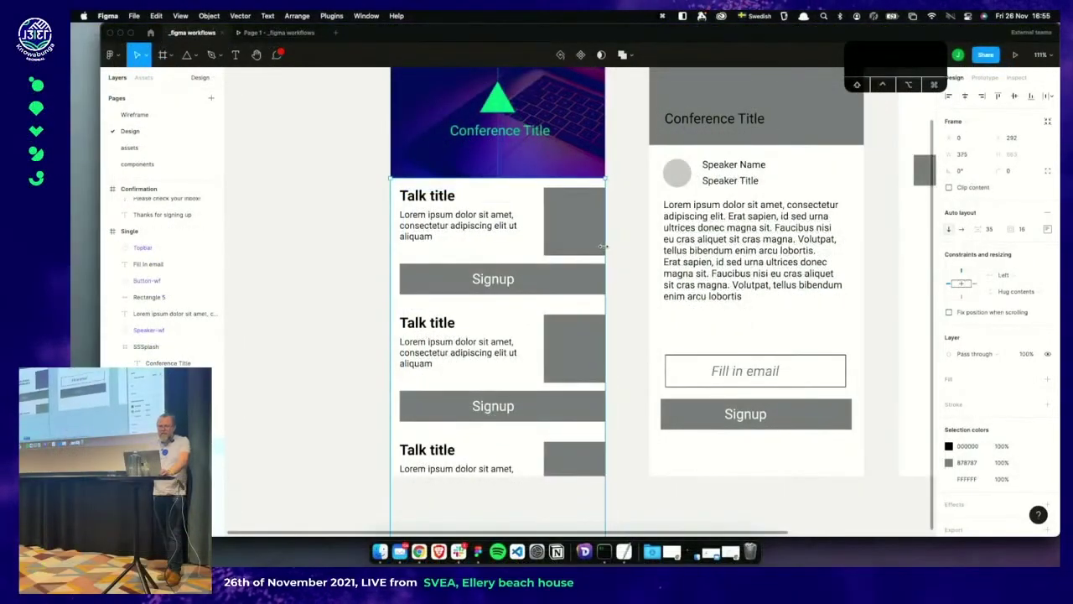
pyautogui.scroll(-1, 564, 342)
pyautogui.scroll(-5, 564, 341)
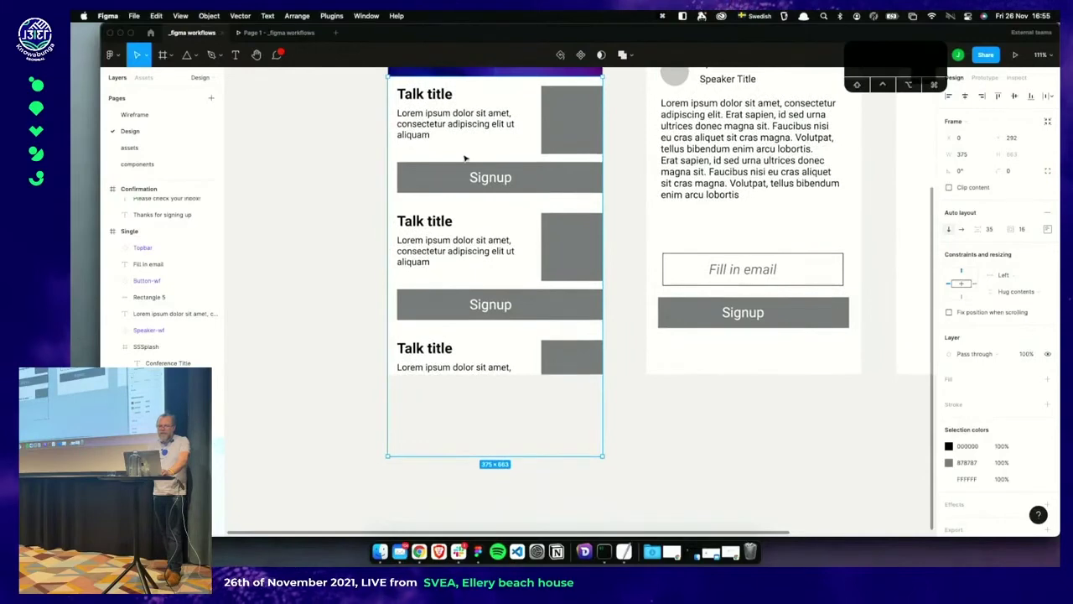
pyautogui.click(464, 162)
pyautogui.press('Tab')
pyautogui.hotkey('shift', 'Return')
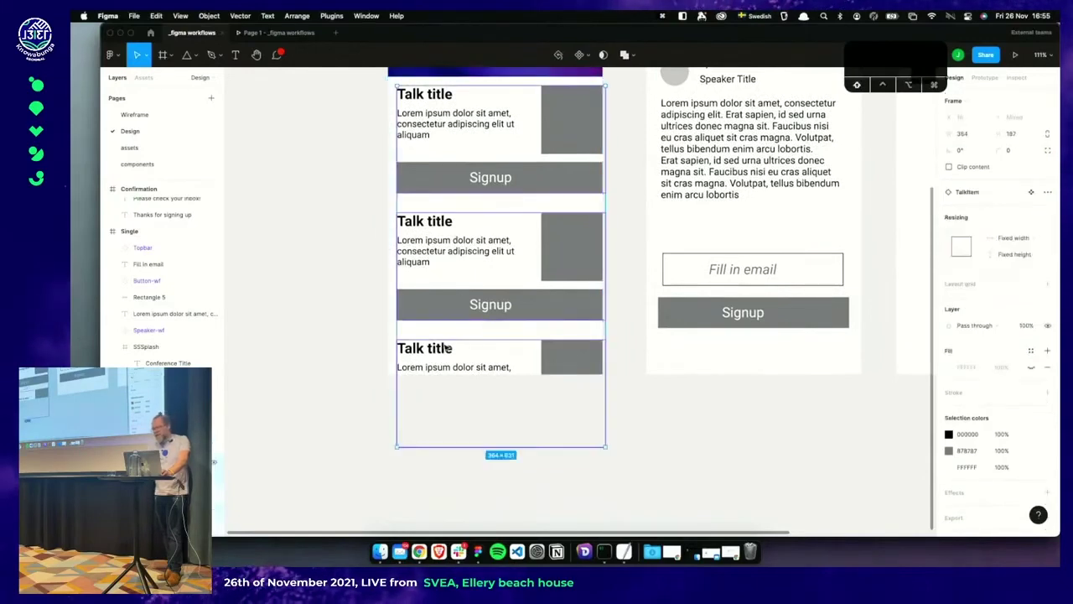
pyautogui.click(1011, 239)
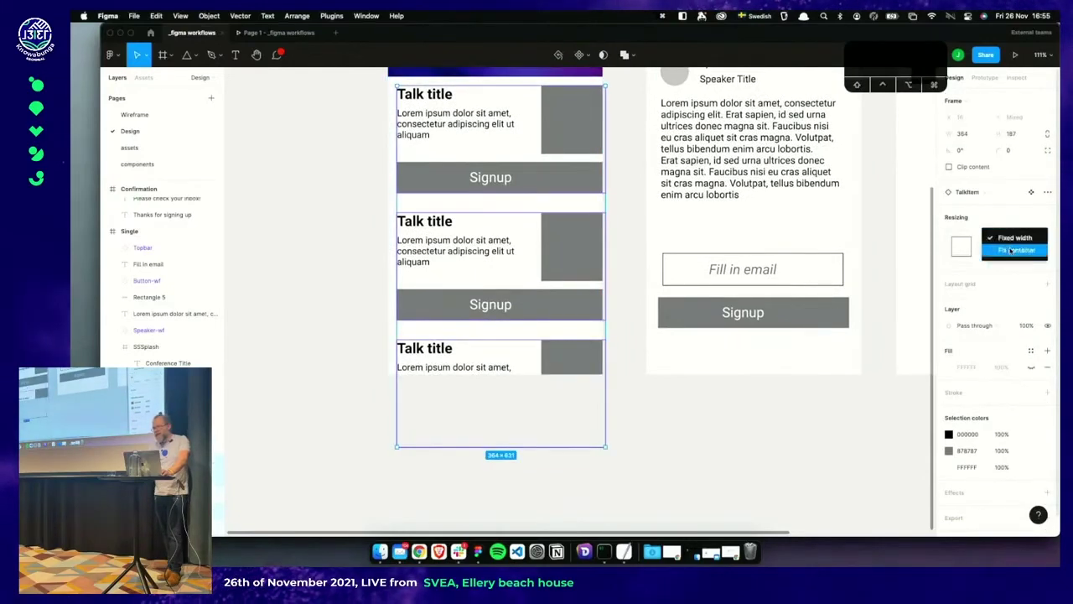
pyautogui.click(1014, 251)
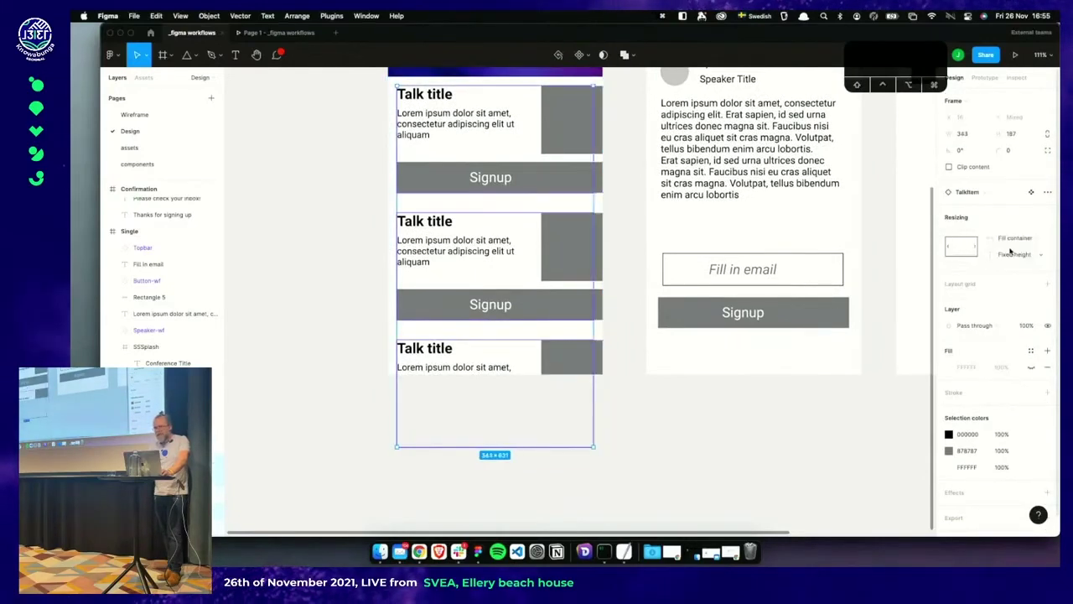
pyautogui.click(482, 150)
pyautogui.keyDown('shift'); pyautogui.click(495, 251); pyautogui.keyUp('shift')
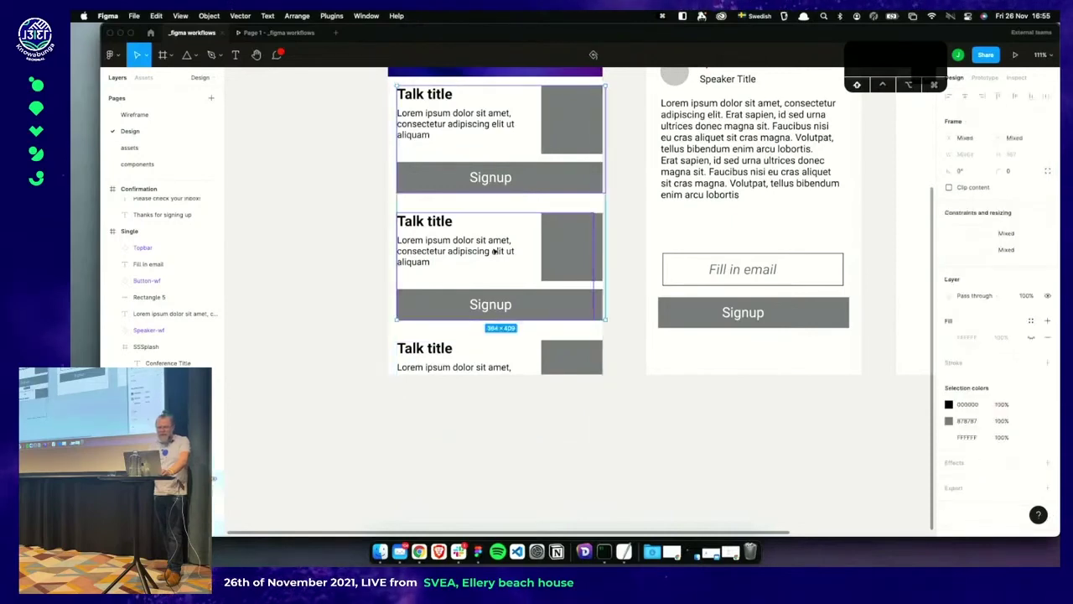
pyautogui.keyDown('shift'); pyautogui.click(490, 352); pyautogui.keyUp('shift')
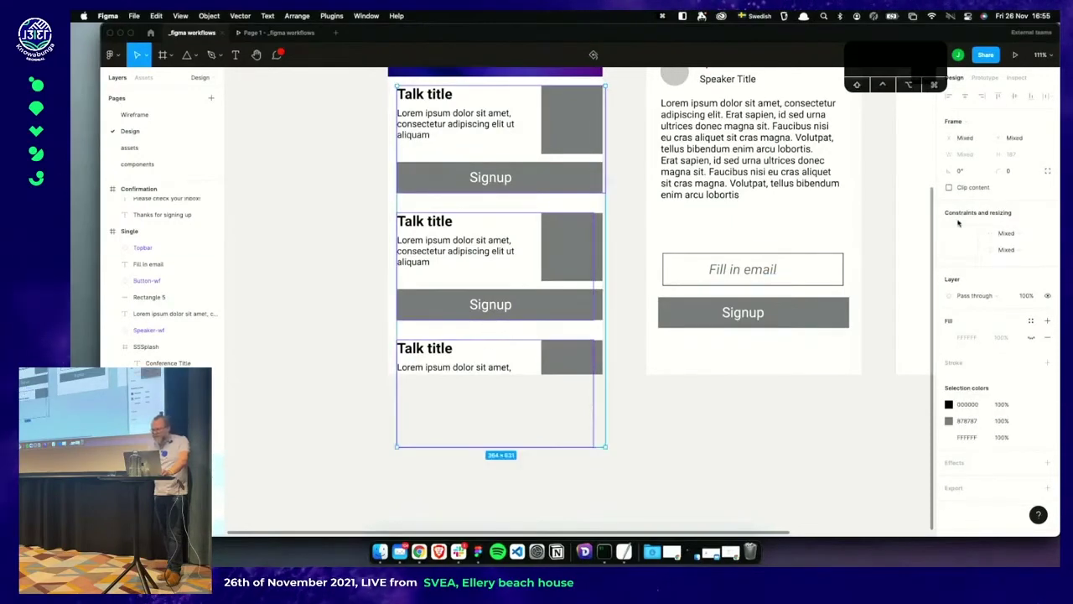
pyautogui.click(1010, 233)
pyautogui.click(966, 224)
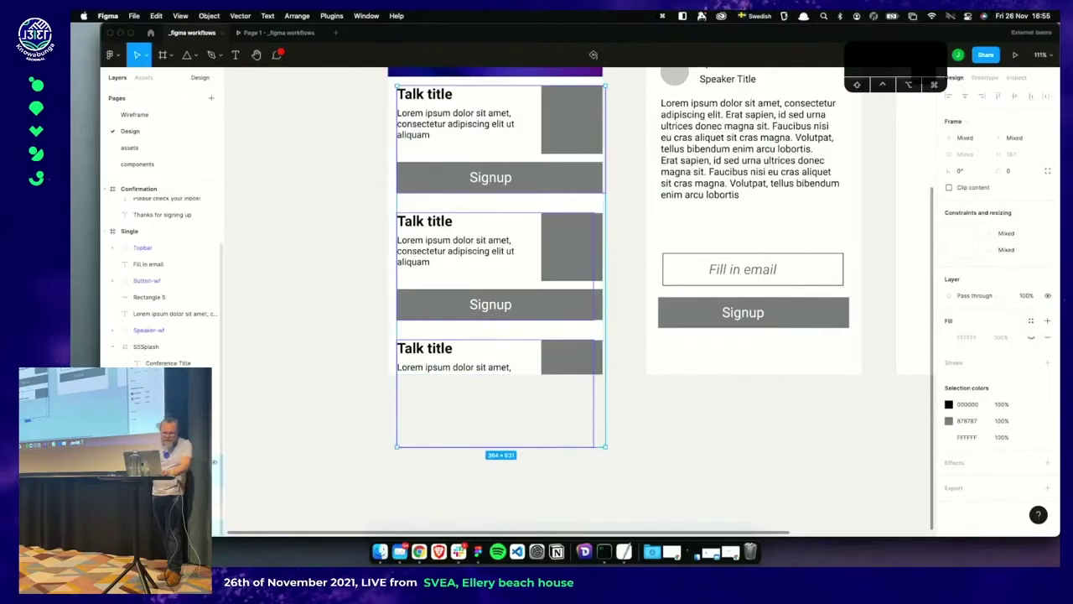
pyautogui.scroll(1, 214, 478)
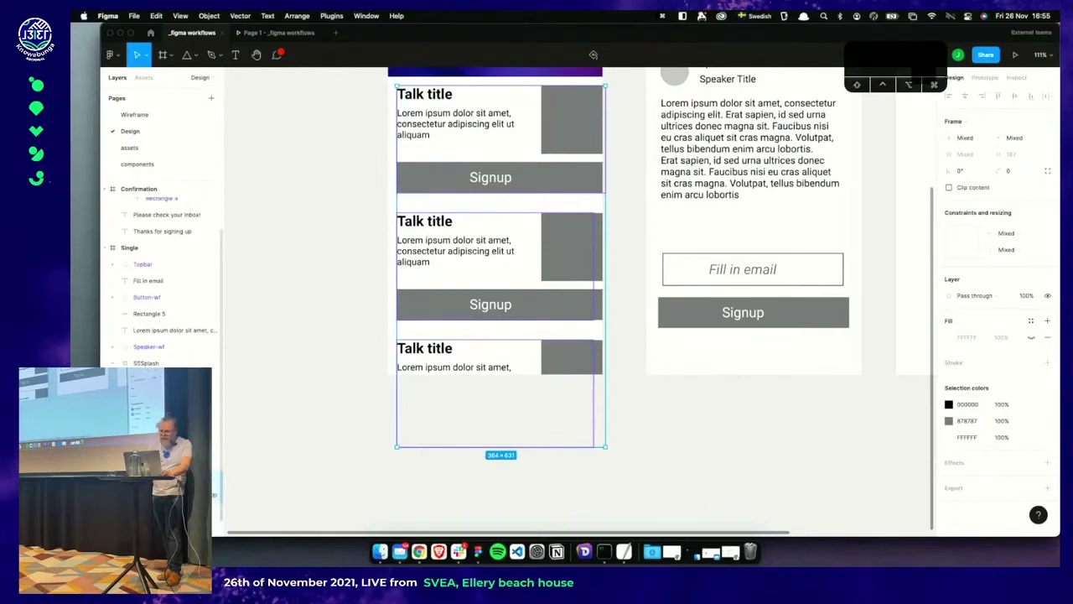
pyautogui.click(545, 263)
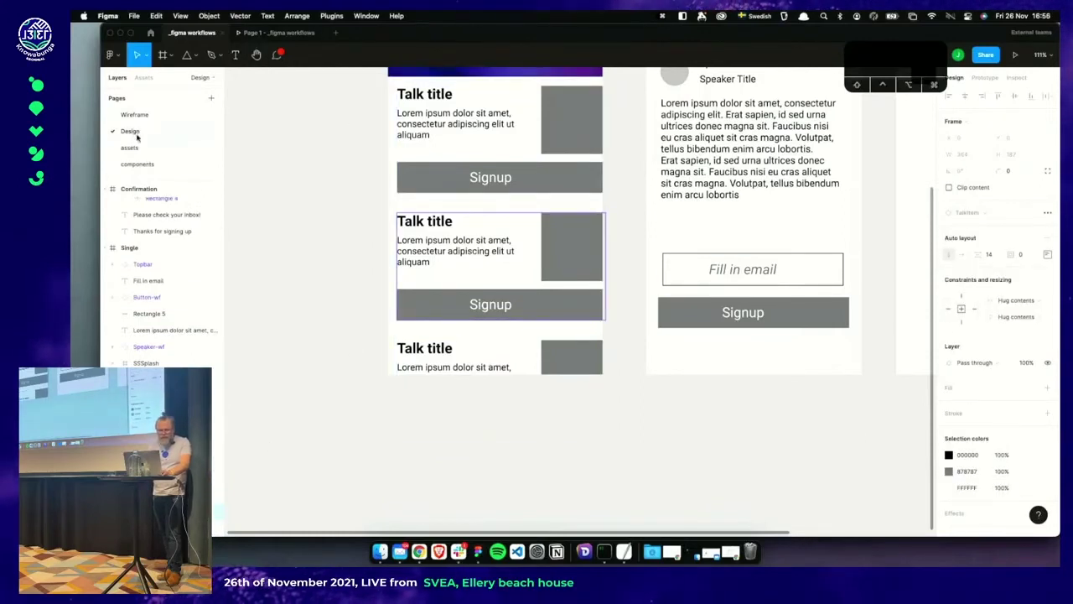
# Add auto layout to the TalkItem component on the components page
pyautogui.click(138, 164)
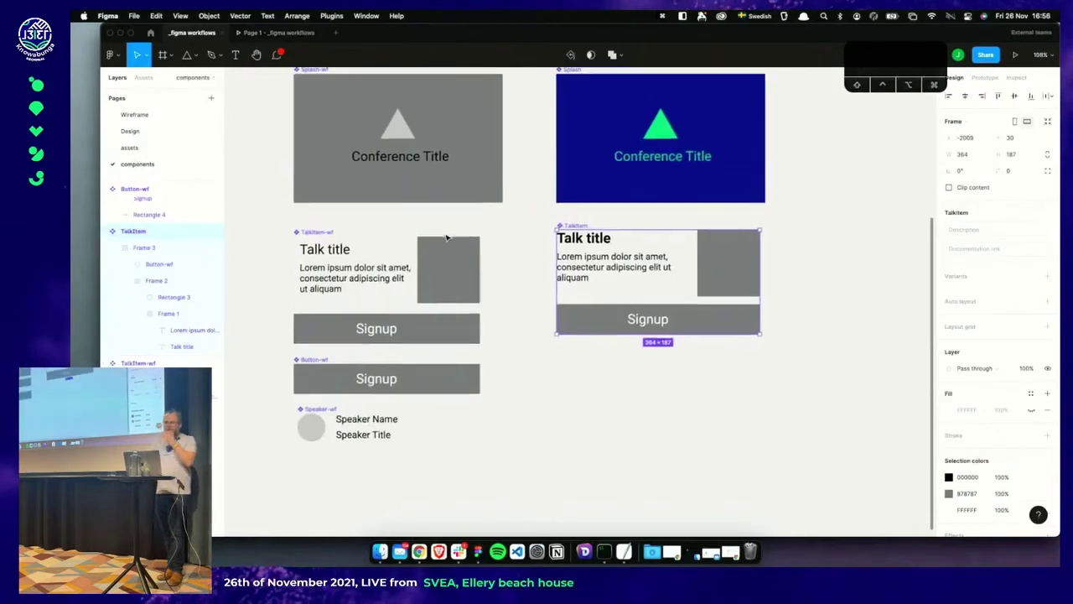
pyautogui.hscroll(-3, 447, 238)
pyautogui.scroll(-2, 447, 239)
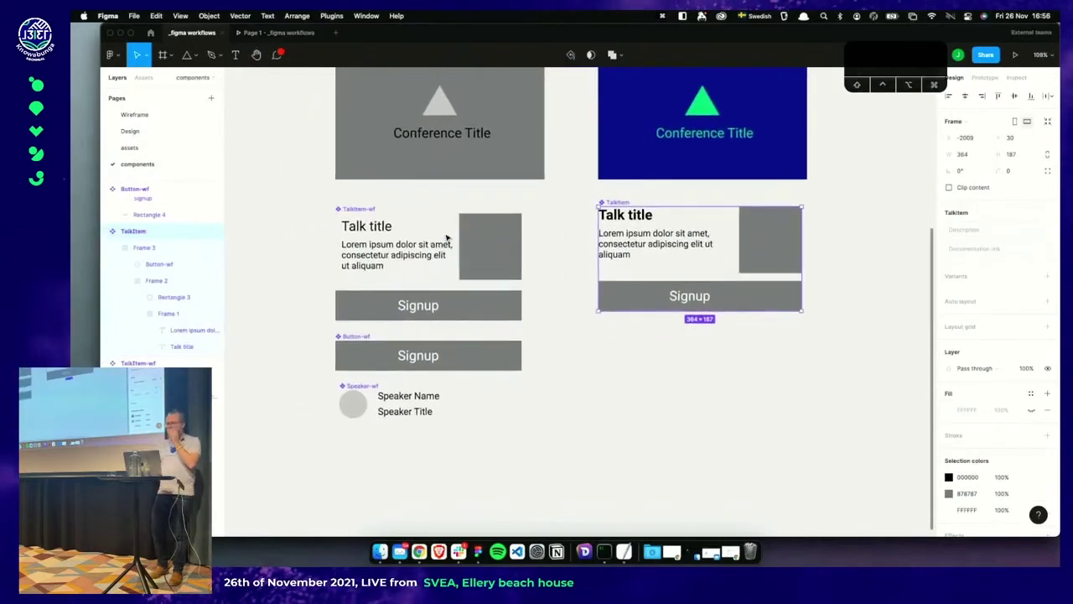
pyautogui.rightClick(637, 236)
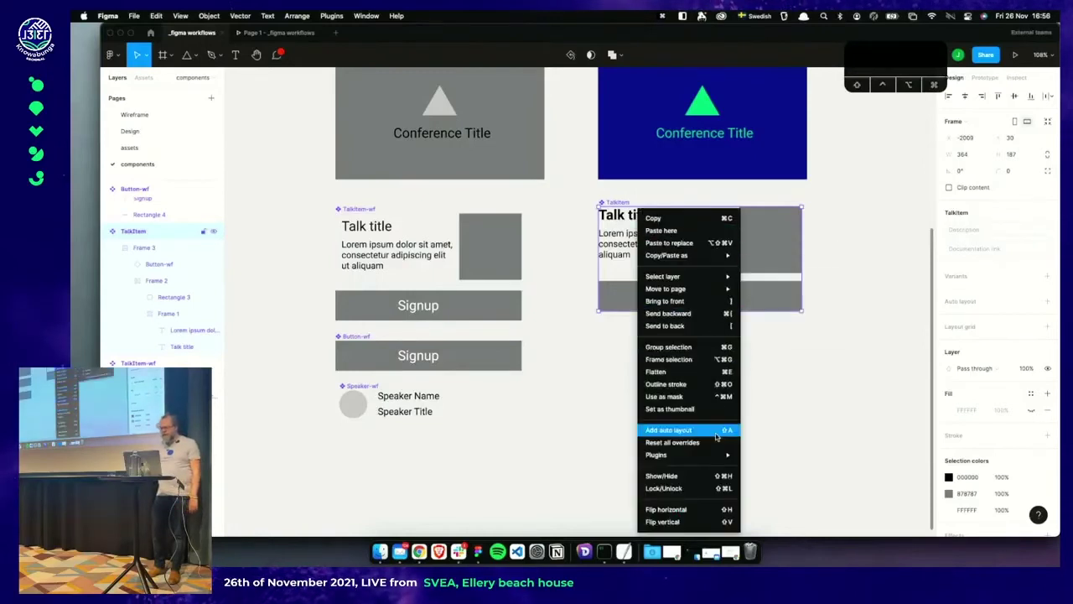
# Move the TalkItem component from the components page to the Design page
pyautogui.moveTo(711, 270)
pyautogui.moveTo(713, 289)
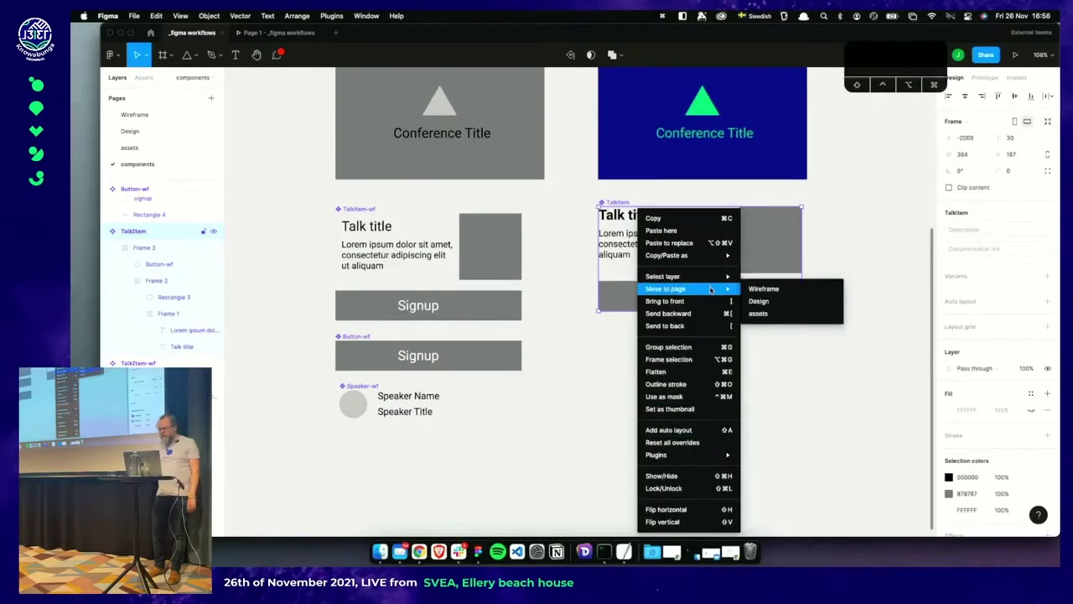
pyautogui.click(760, 300)
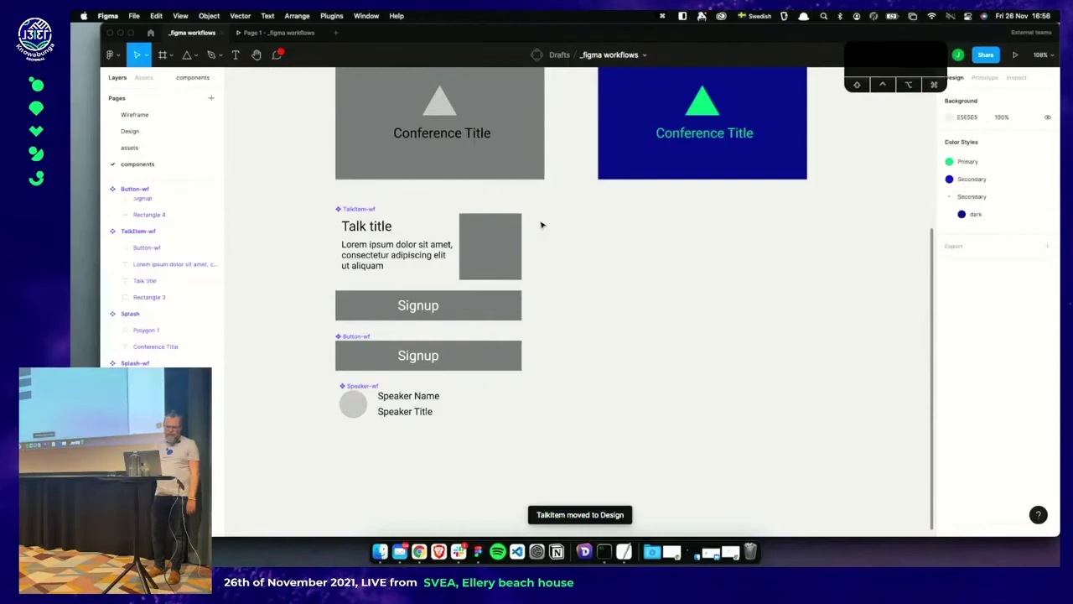
# Open the Design page and place the TalkItem component on empty canvas beside the talk list, at about X -2217, Y 261
pyautogui.click(161, 137)
pyautogui.hscroll(-2, 462, 366)
pyautogui.click(401, 102)
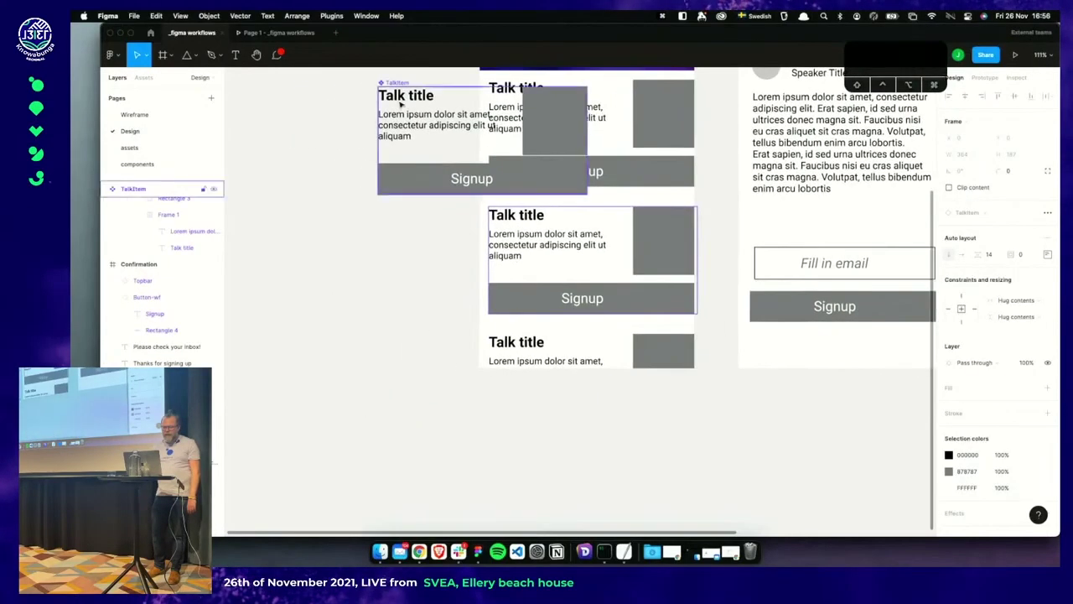
pyautogui.moveTo(392, 84); pyautogui.dragTo(273, 215)
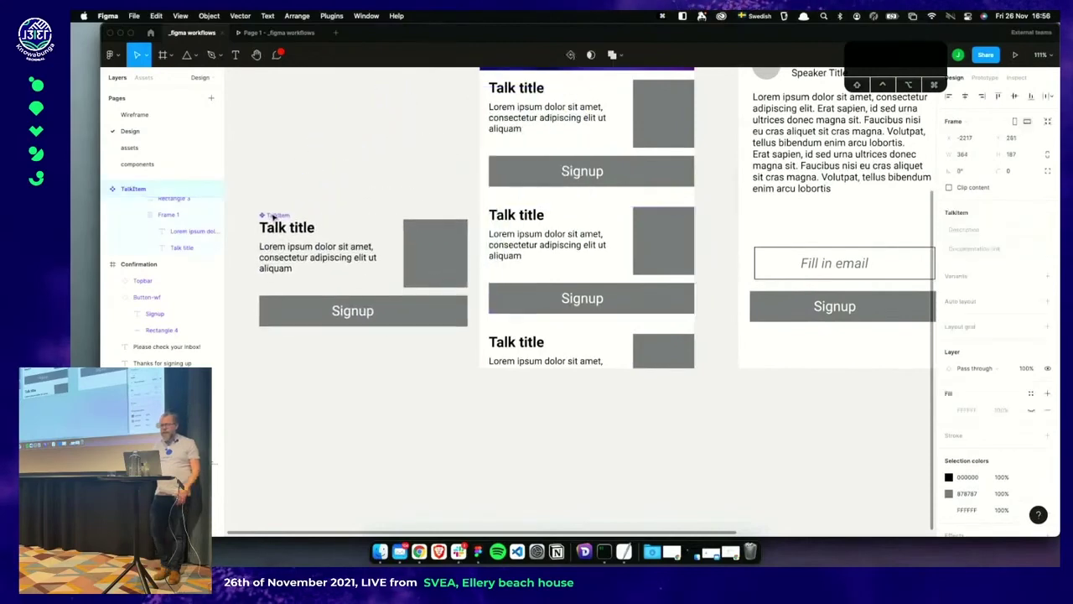
# Set the horizontal resizing of Frame 2, the text-and-image row inside TalkItem, to Fill container
pyautogui.click(435, 260)
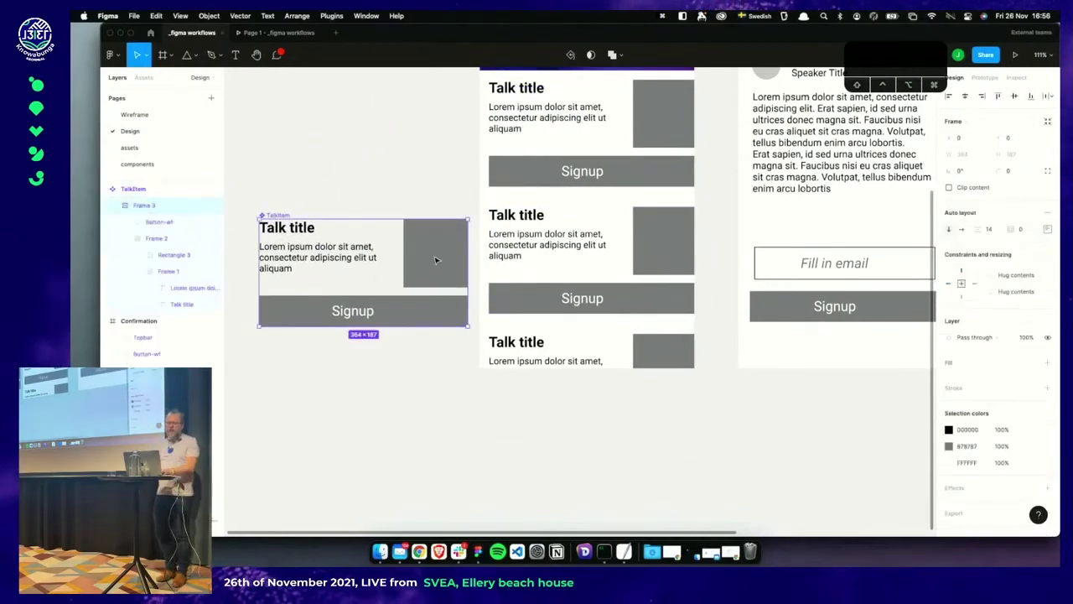
pyautogui.click(435, 260)
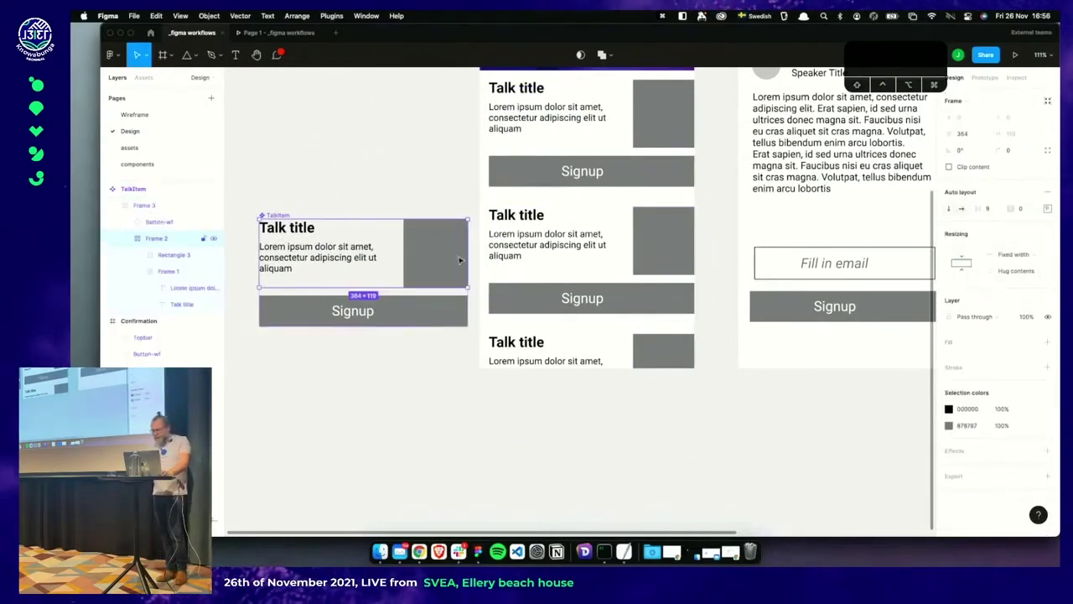
pyautogui.click(1021, 257)
pyautogui.click(1023, 279)
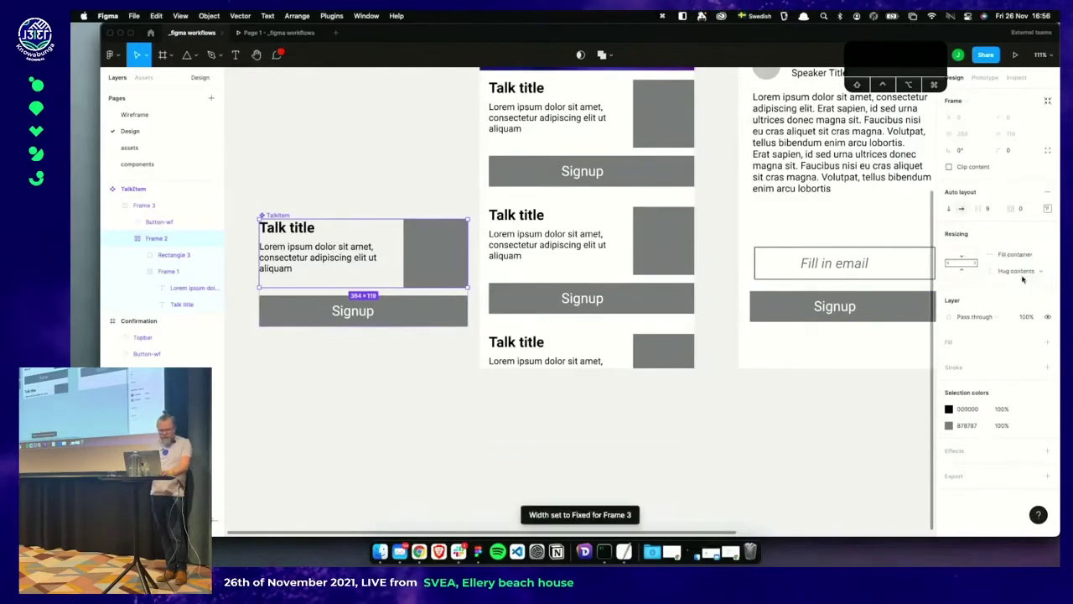
# Check the resizing settings of the Signup button, text frame and image rectangle inside the TalkItem component
pyautogui.click(319, 312)
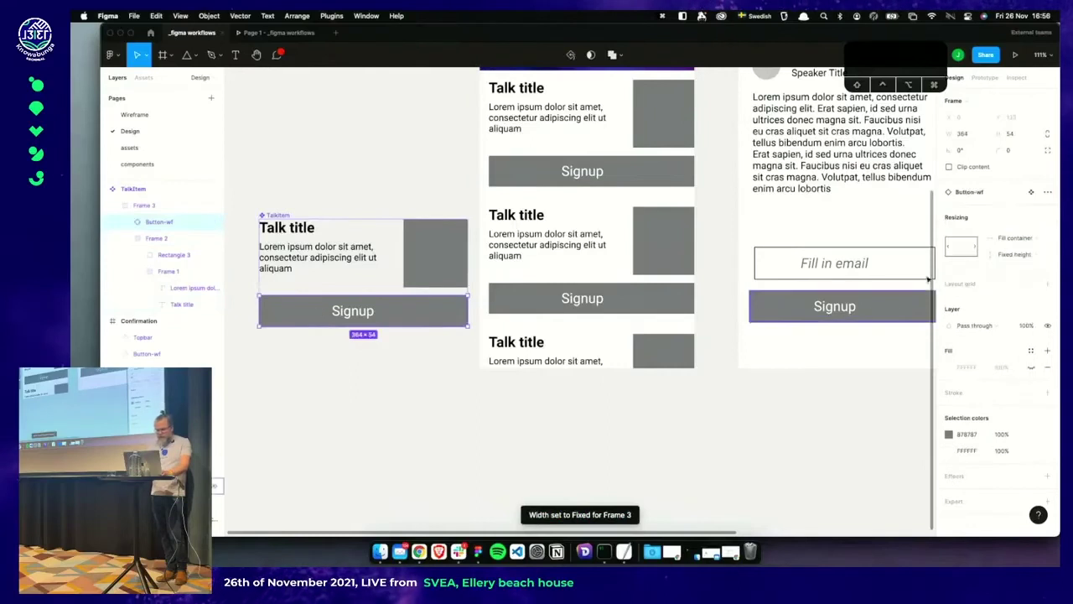
pyautogui.click(329, 258)
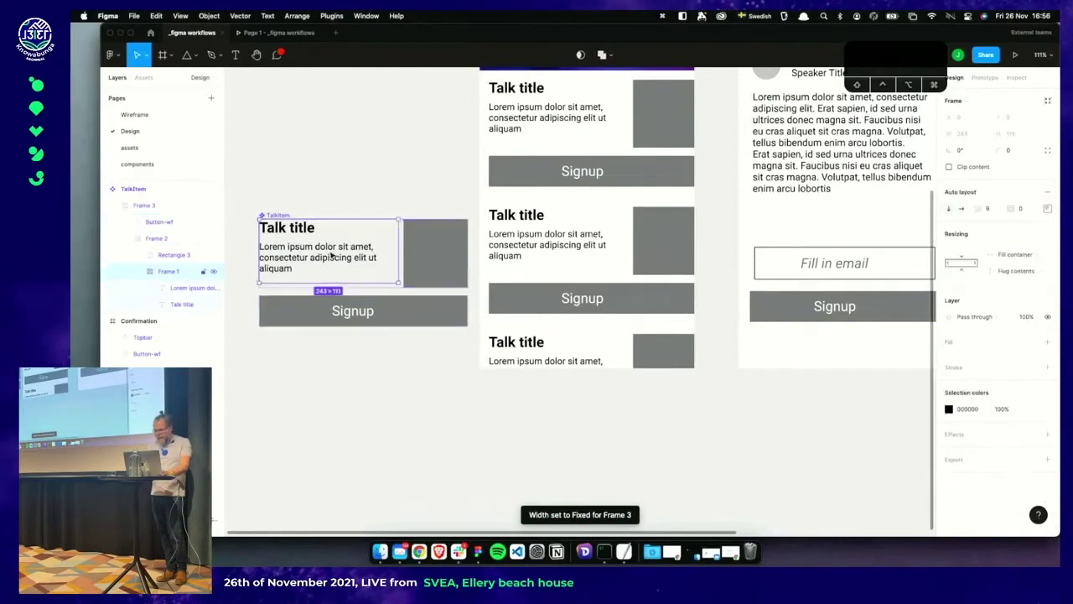
pyautogui.click(329, 258)
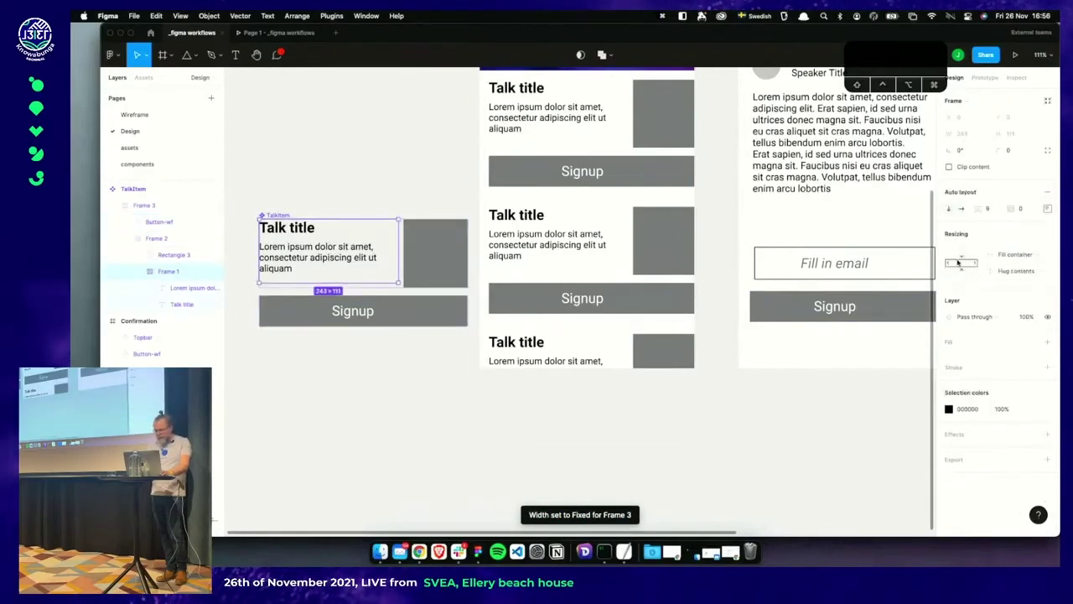
pyautogui.doubleClick(427, 266)
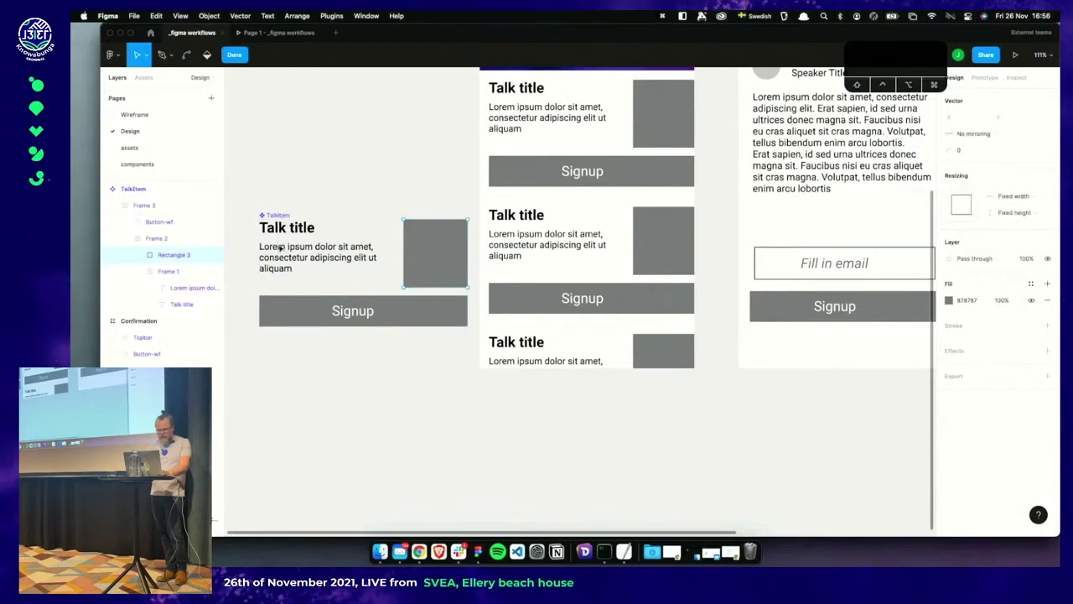
pyautogui.press('Escape')
# Examine the layout and resizing settings of the talk list frame and its lowest talk item instance
pyautogui.click(602, 193)
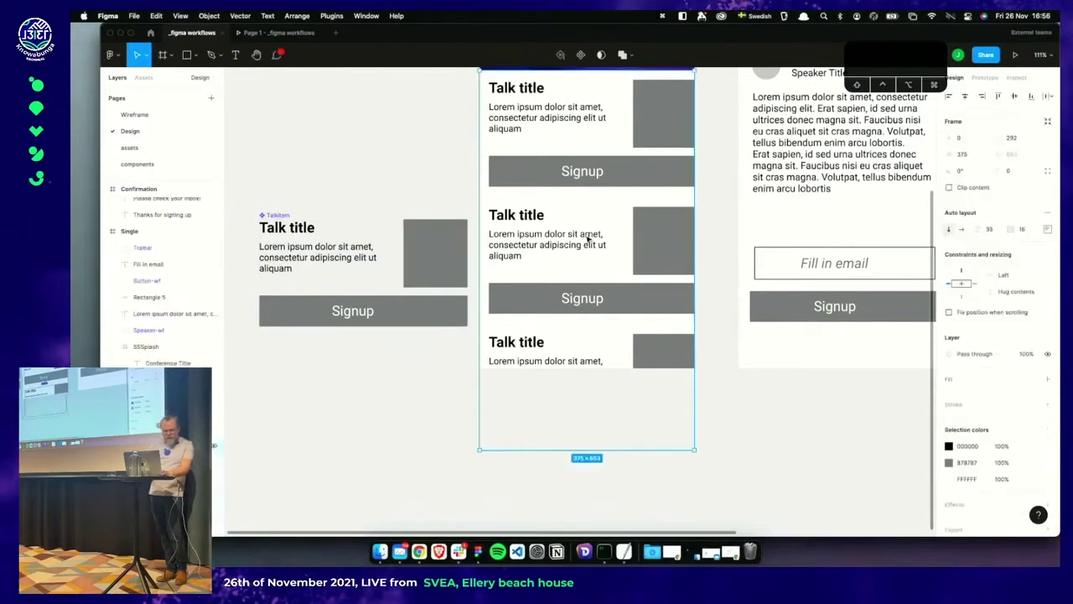
pyautogui.click(587, 243)
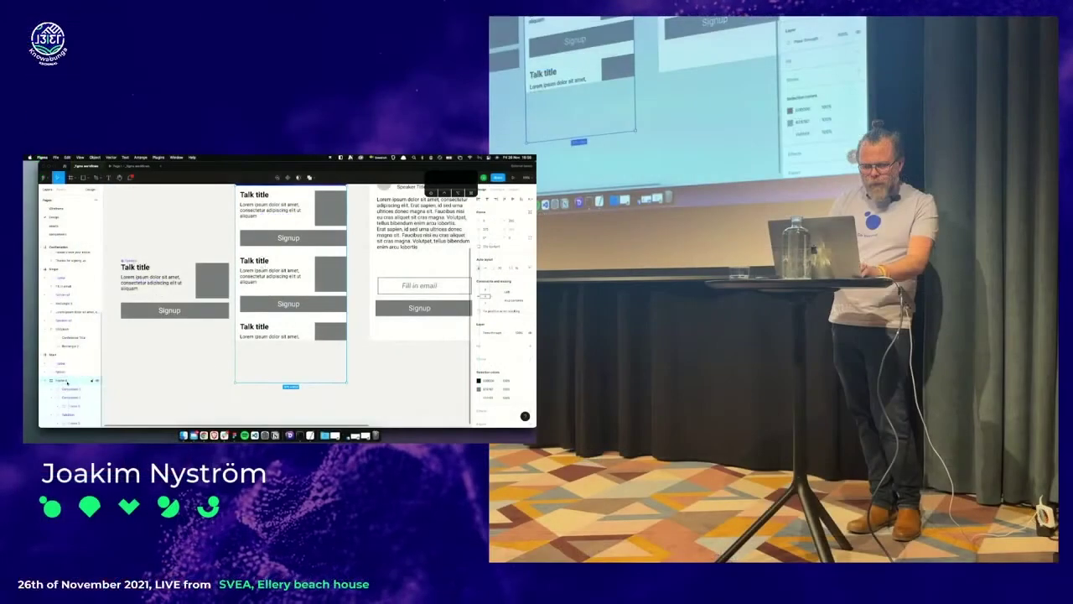
pyautogui.click(70, 389)
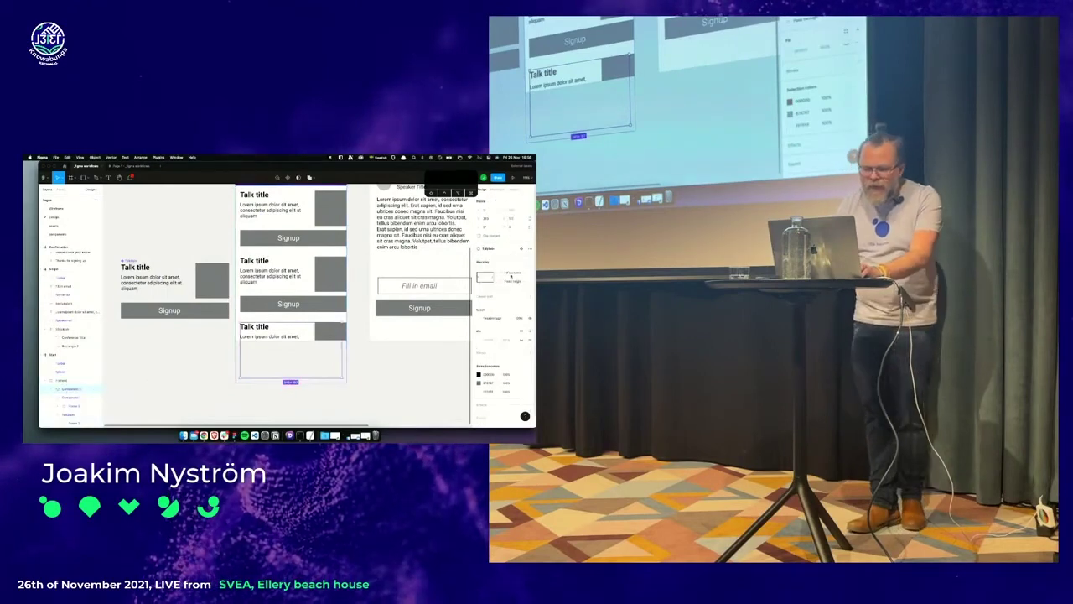
pyautogui.click(62, 405)
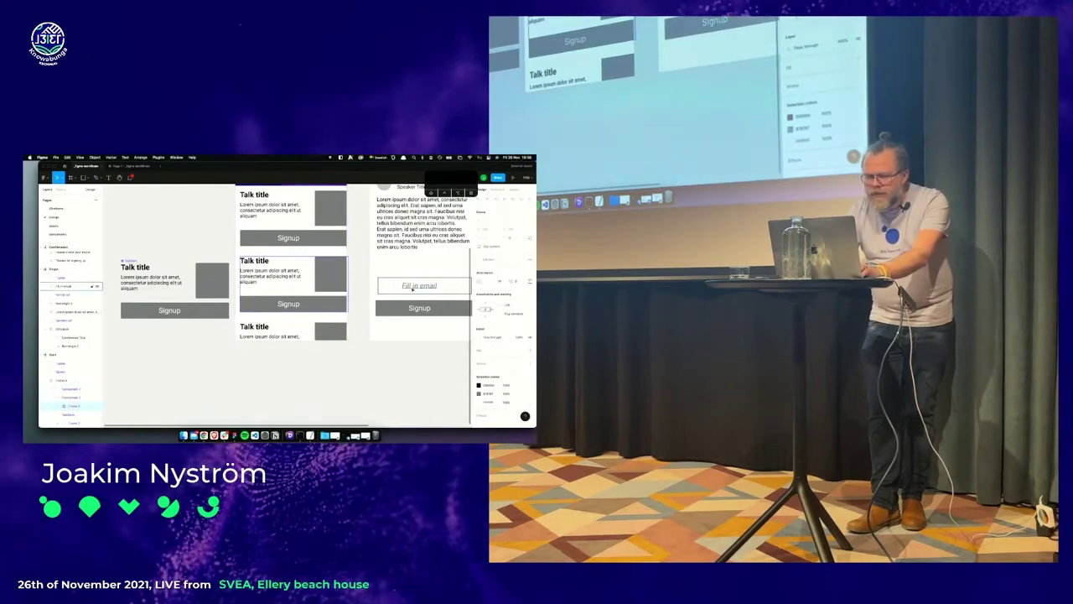
pyautogui.click(63, 398)
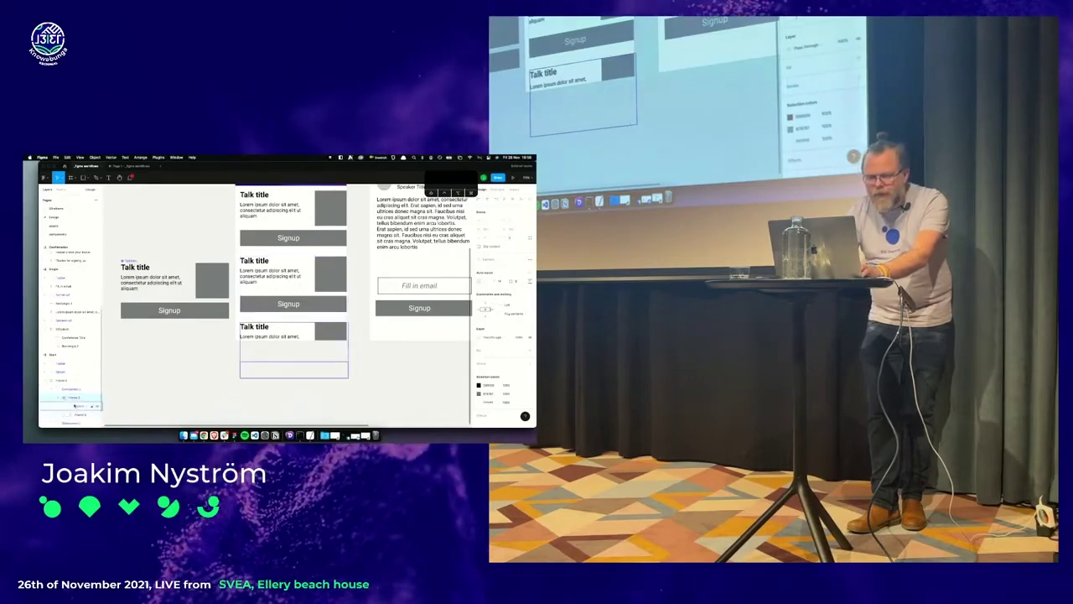
pyautogui.click(64, 389)
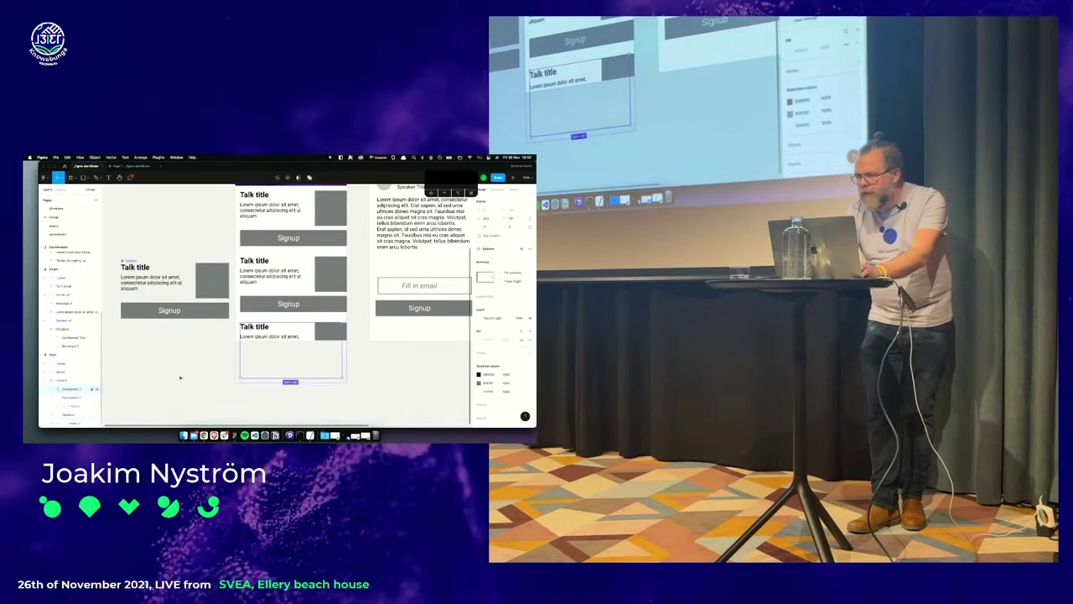
# Inspect the constraint and resizing options of the inner frames in the first talk item of the list
pyautogui.click(336, 239)
pyautogui.click(332, 221)
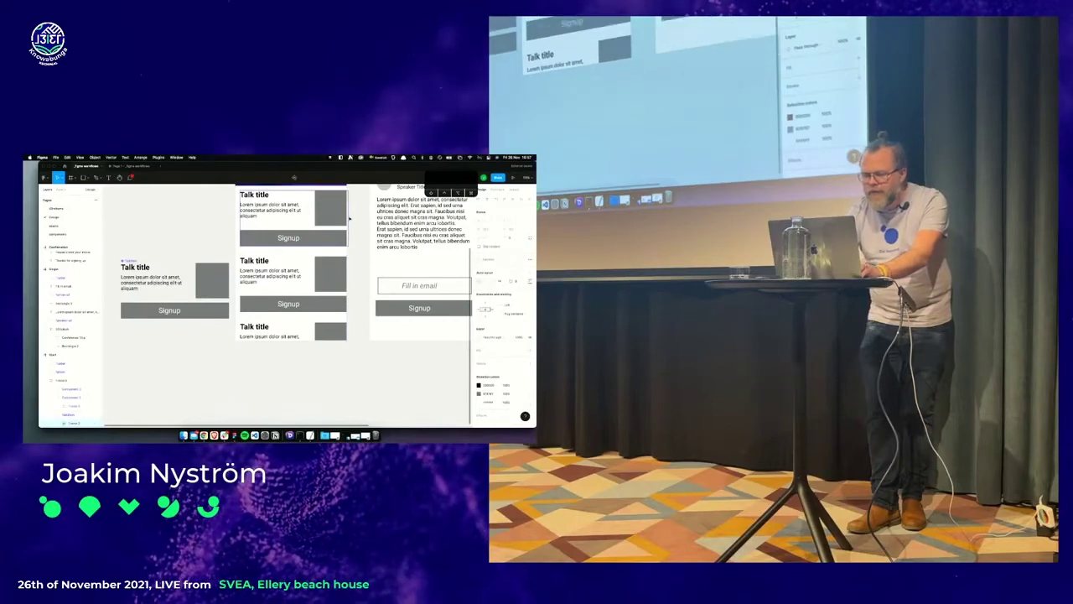
pyautogui.scroll(-2, 349, 220)
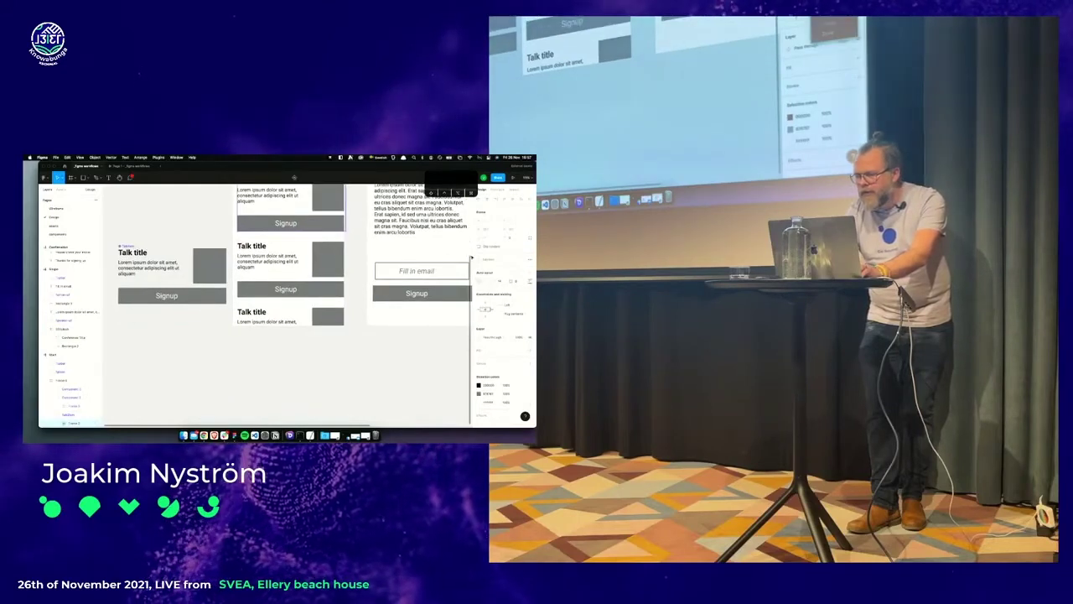
pyautogui.click(507, 308)
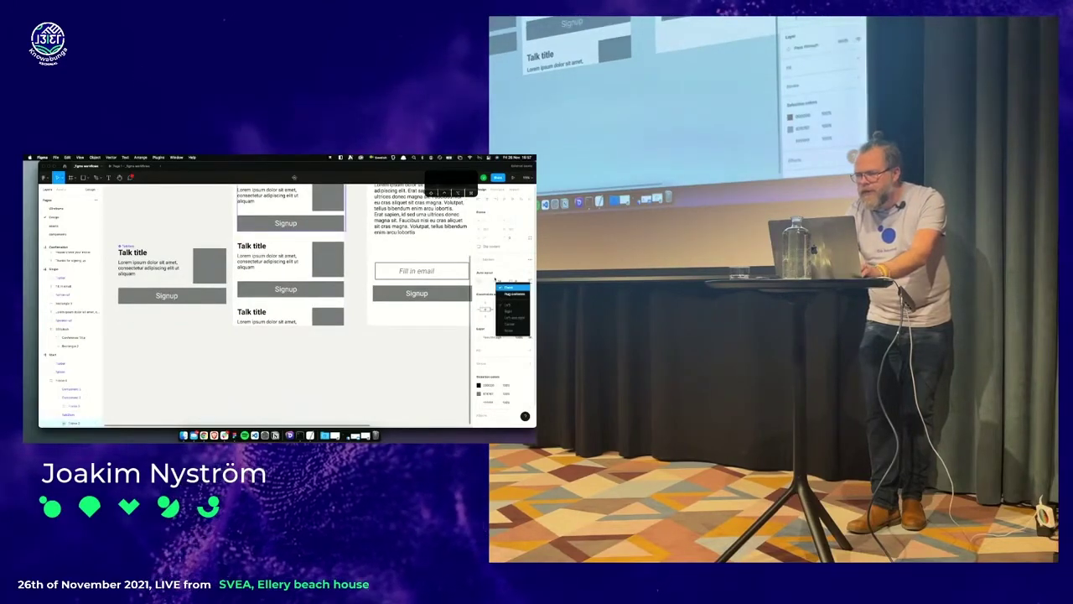
pyautogui.click(516, 307)
pyautogui.scroll(5, 314, 241)
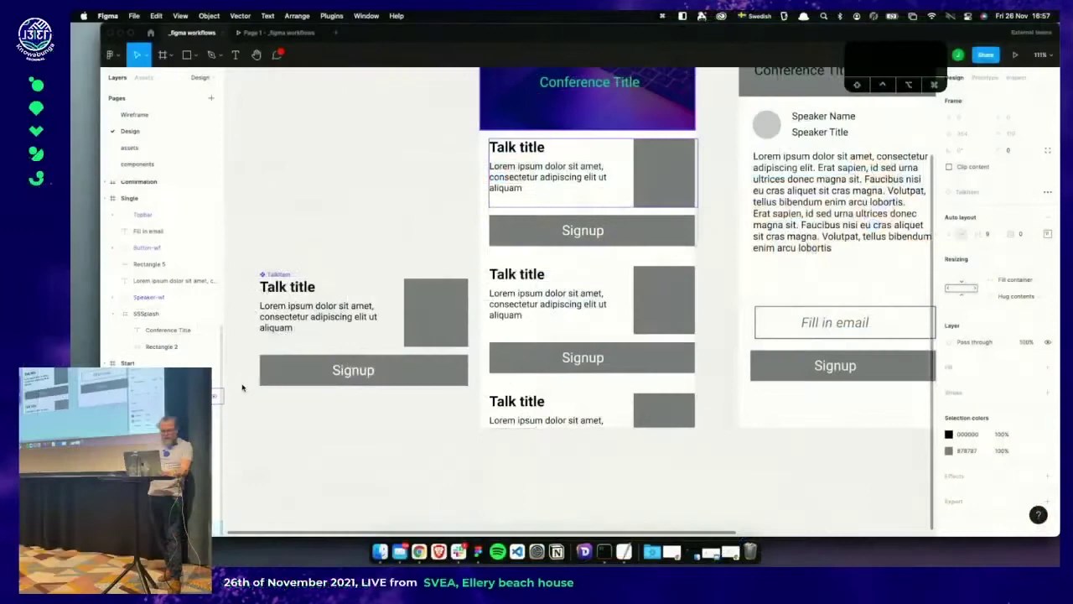
# Create an instance of the TalkItem component below the original and widen it to about 605
pyautogui.click(362, 302)
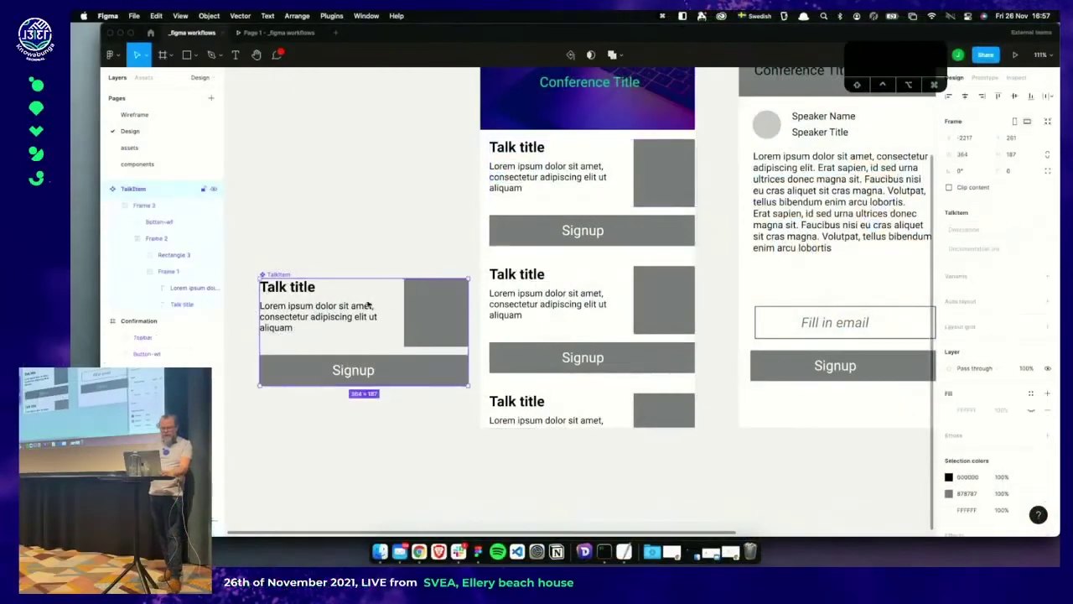
pyautogui.scroll(-3, 379, 324)
pyautogui.hscroll(-2, 379, 324)
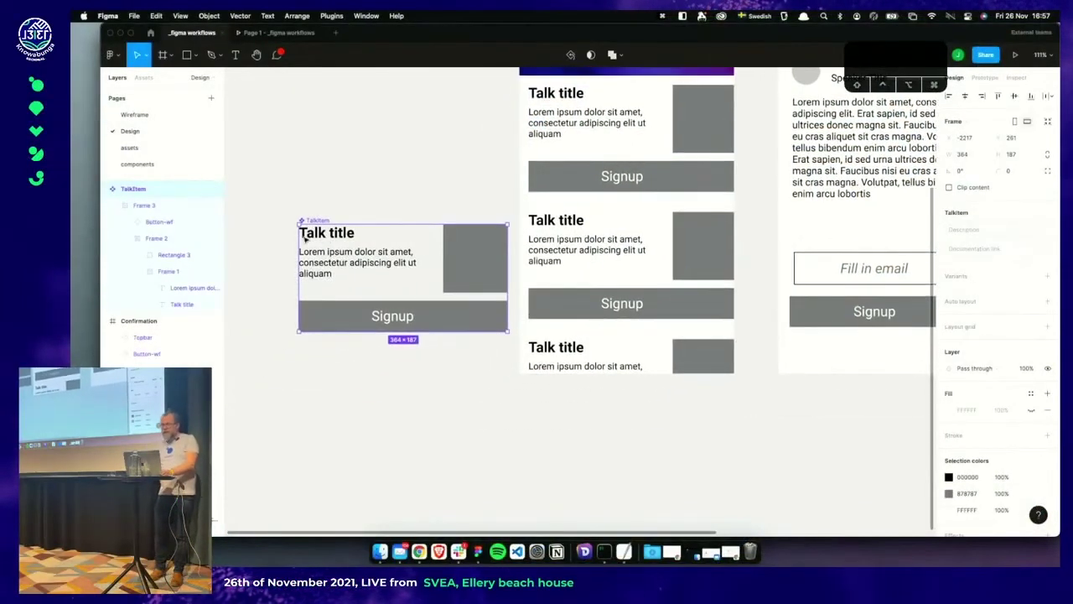
pyautogui.scroll(-1, 305, 254)
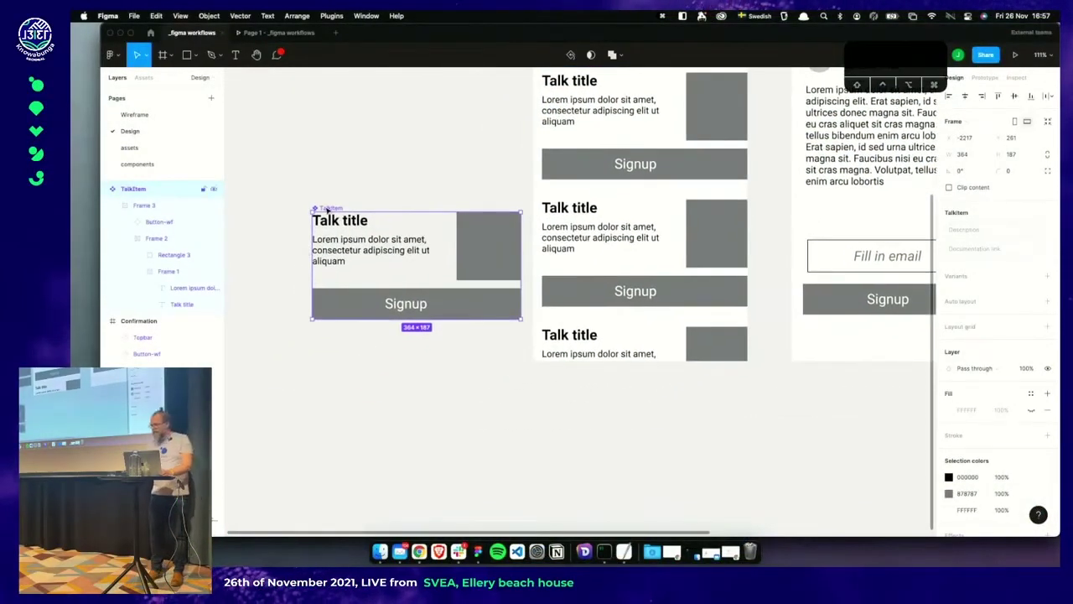
pyautogui.moveTo(326, 209); pyautogui.dragTo(293, 392)
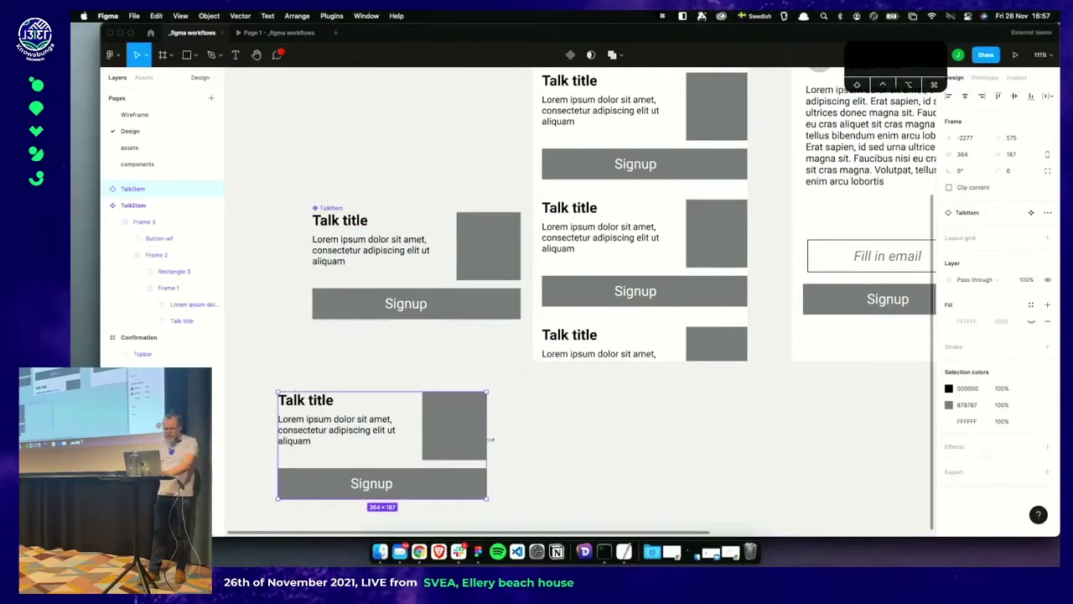
pyautogui.moveTo(489, 439); pyautogui.dragTo(623, 437)
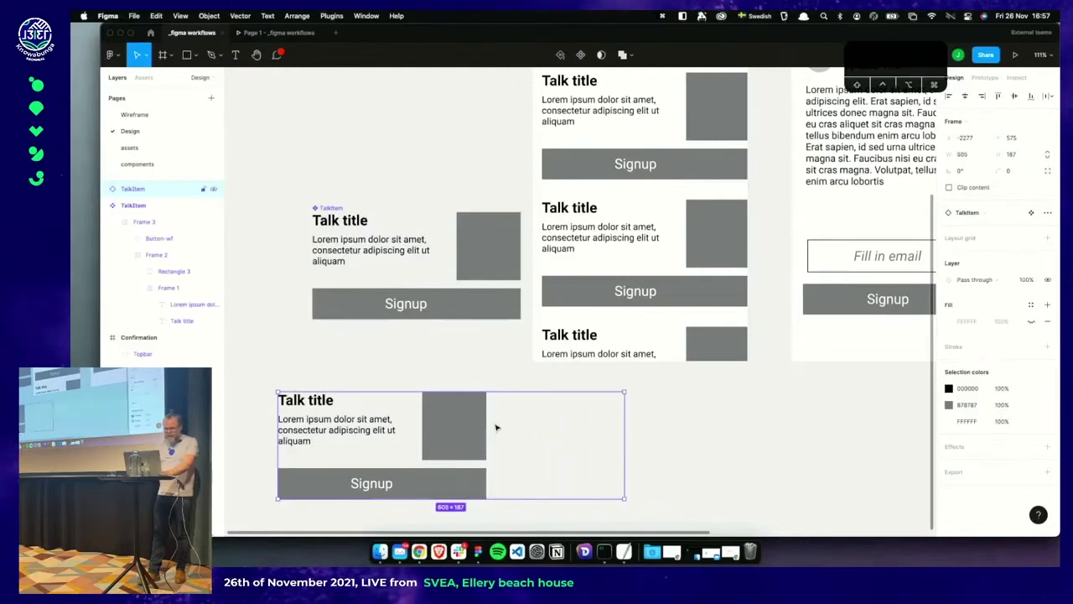
# Check the horizontal resizing option of Frame 2 in the main TalkItem component, keeping Fill container
pyautogui.click(435, 286)
pyautogui.hotkey('ctrl', 'z')
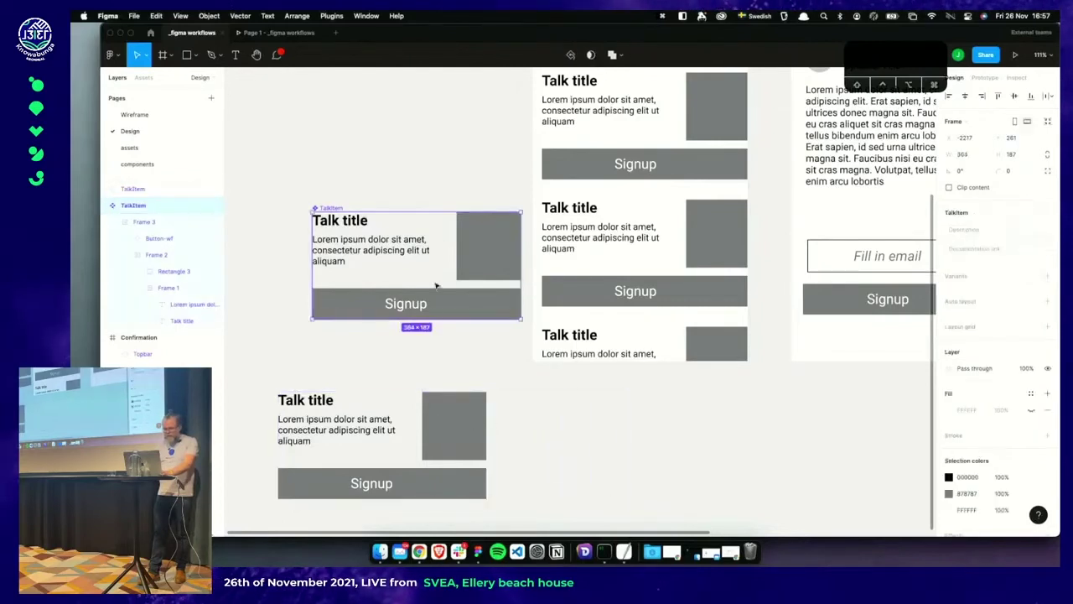
pyautogui.press('Return')
pyautogui.click(459, 237)
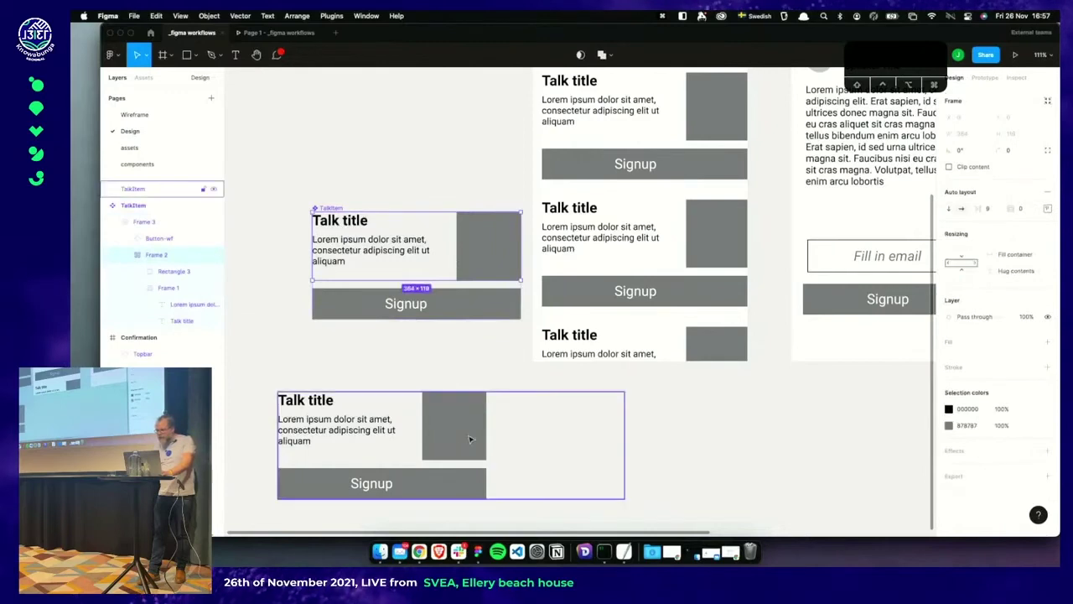
pyautogui.click(1019, 256)
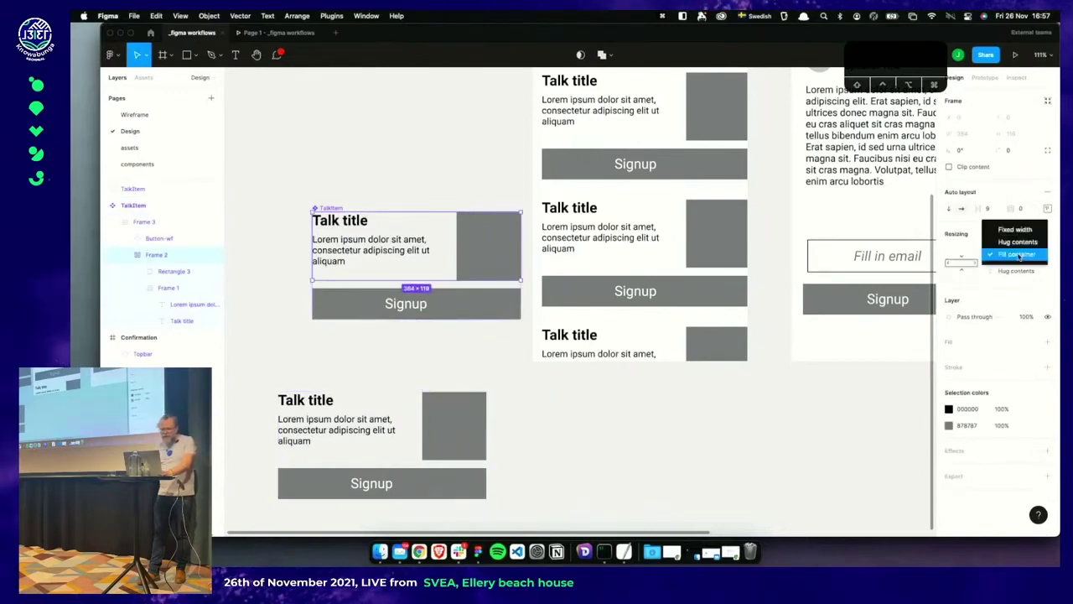
pyautogui.click(1019, 256)
# Remove the Button-wf instance and Frame 2 together from Frame 3 of the main TalkItem component
pyautogui.click(329, 208)
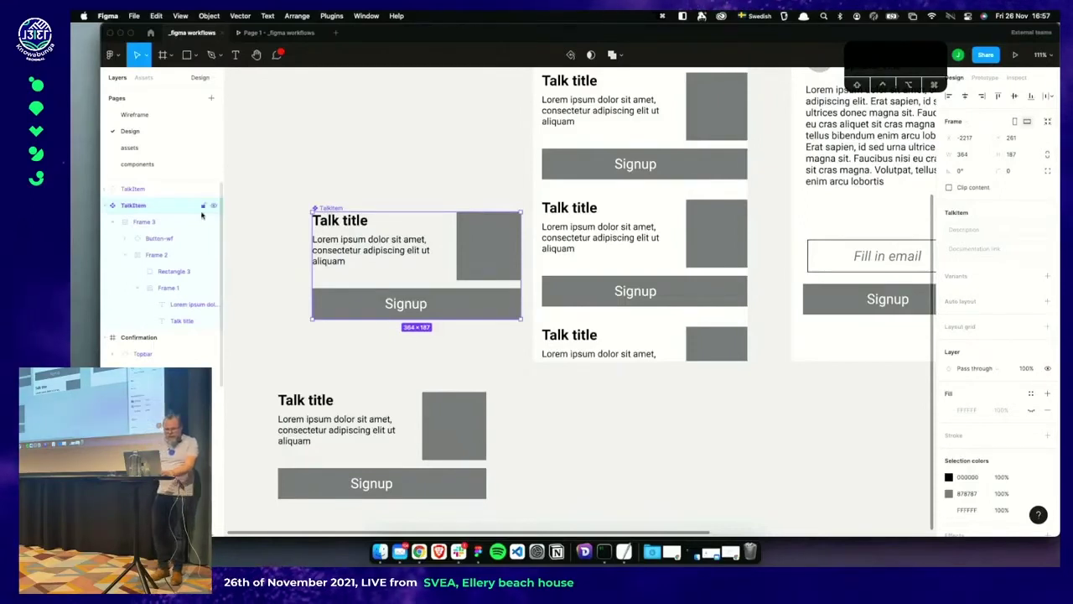
pyautogui.click(157, 238)
pyautogui.click(158, 255)
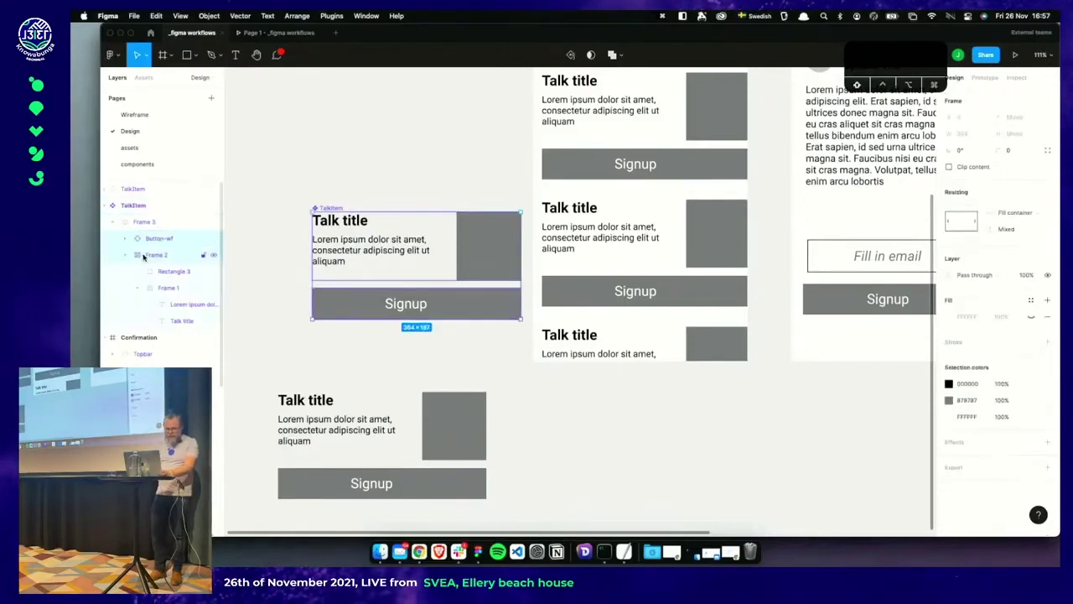
pyautogui.click(126, 255)
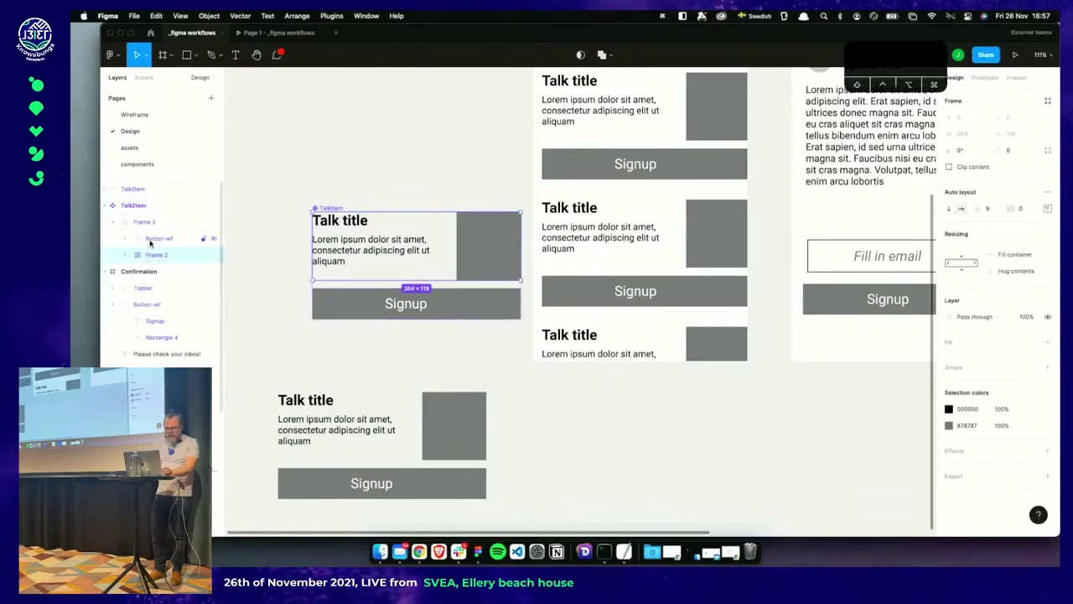
pyautogui.keyDown('shift'); pyautogui.click(157, 239); pyautogui.keyUp('shift')
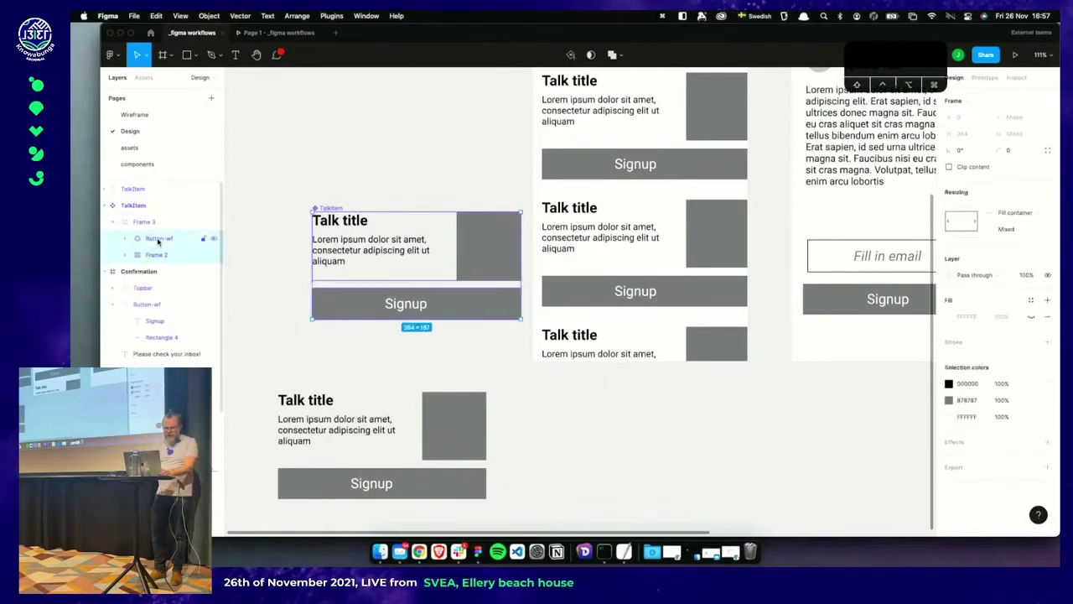
pyautogui.press('BackSpace')
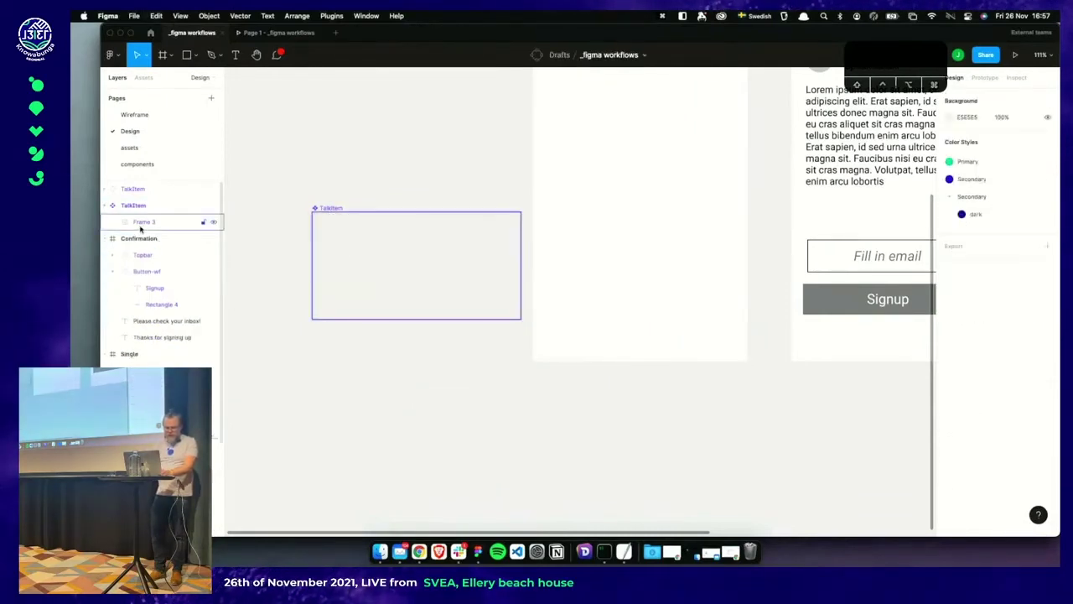
# Delete the empty Frame 3 wrapper and select the main TalkItem component
pyautogui.click(141, 224)
pyautogui.press('BackSpace')
pyautogui.click(168, 206)
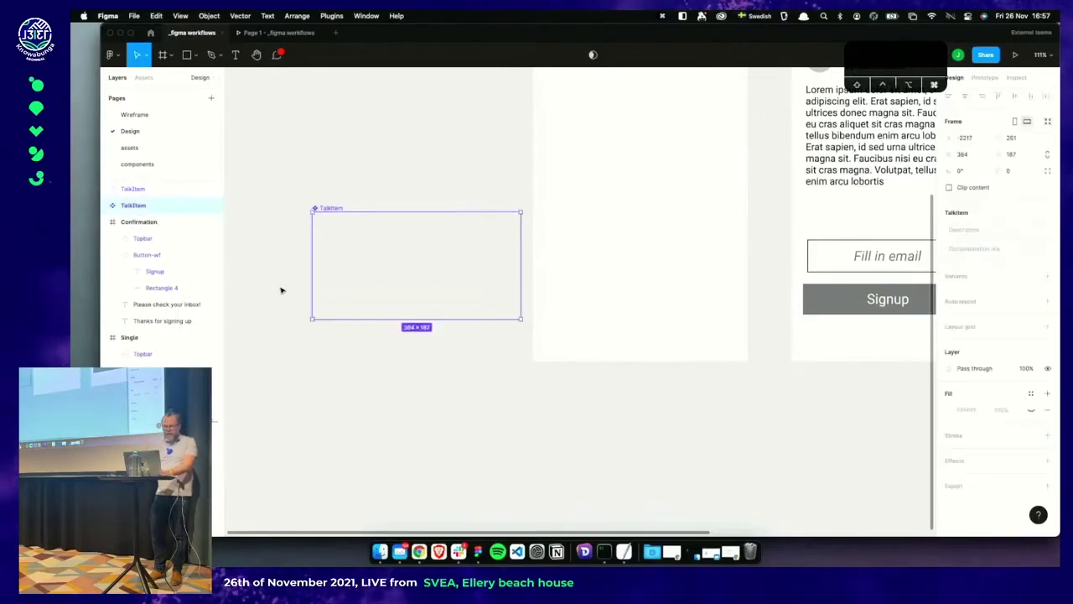
# Paste the Button-wf instance and Frame 2 directly into the main TalkItem component and add auto layout to it
pyautogui.press('super+v')
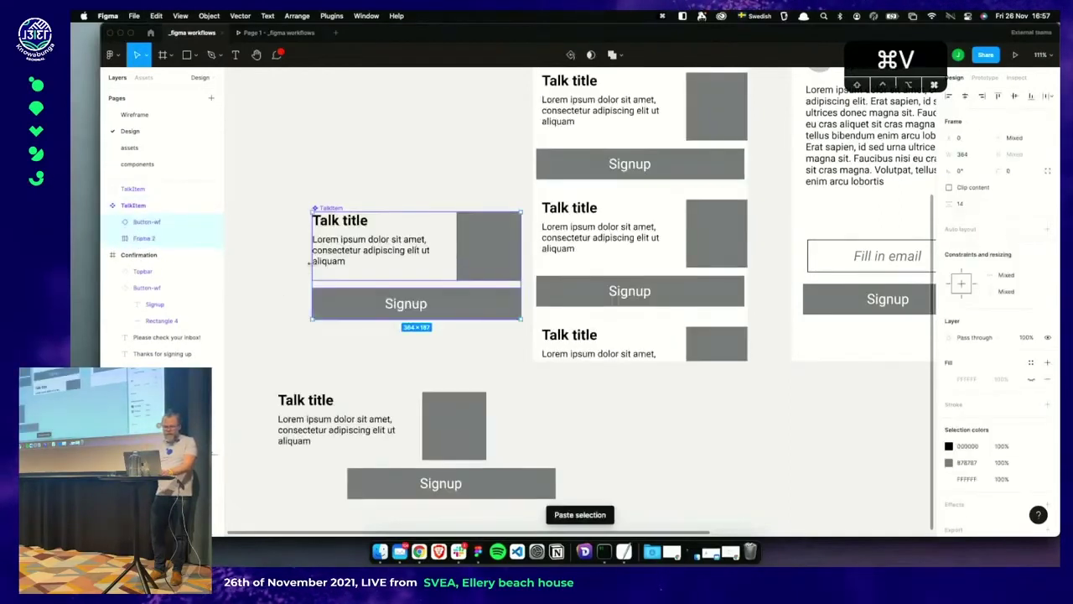
pyautogui.click(150, 211)
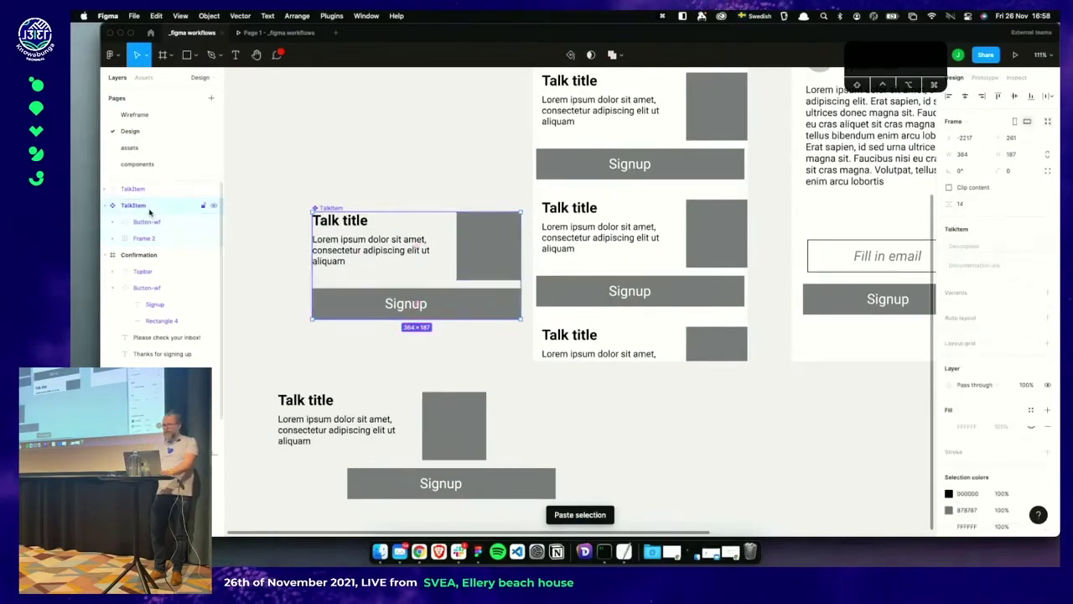
pyautogui.click(1049, 318)
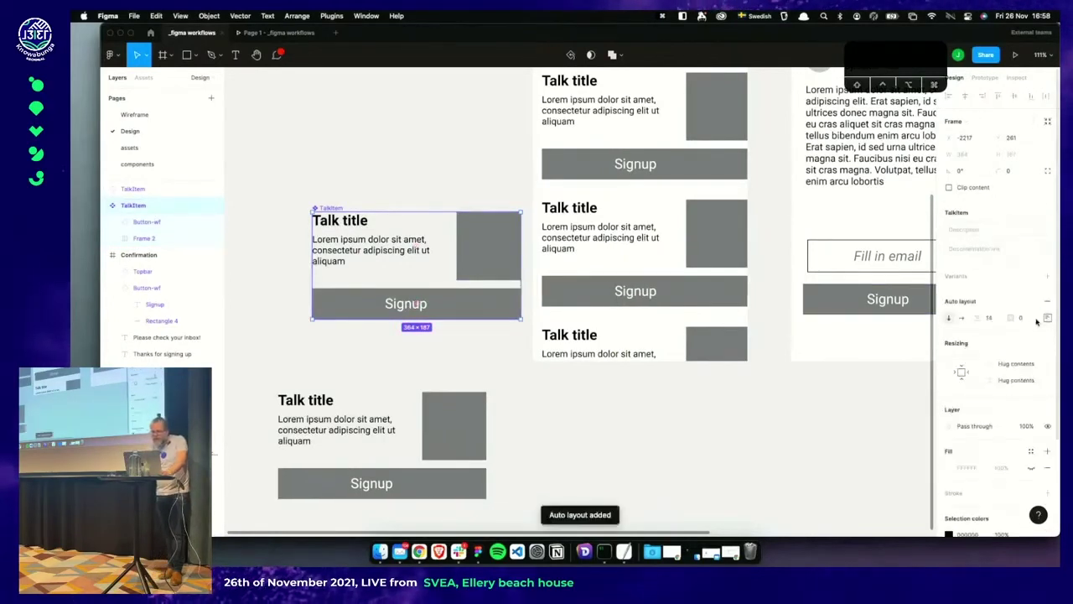
pyautogui.click(1027, 371)
pyautogui.click(1016, 363)
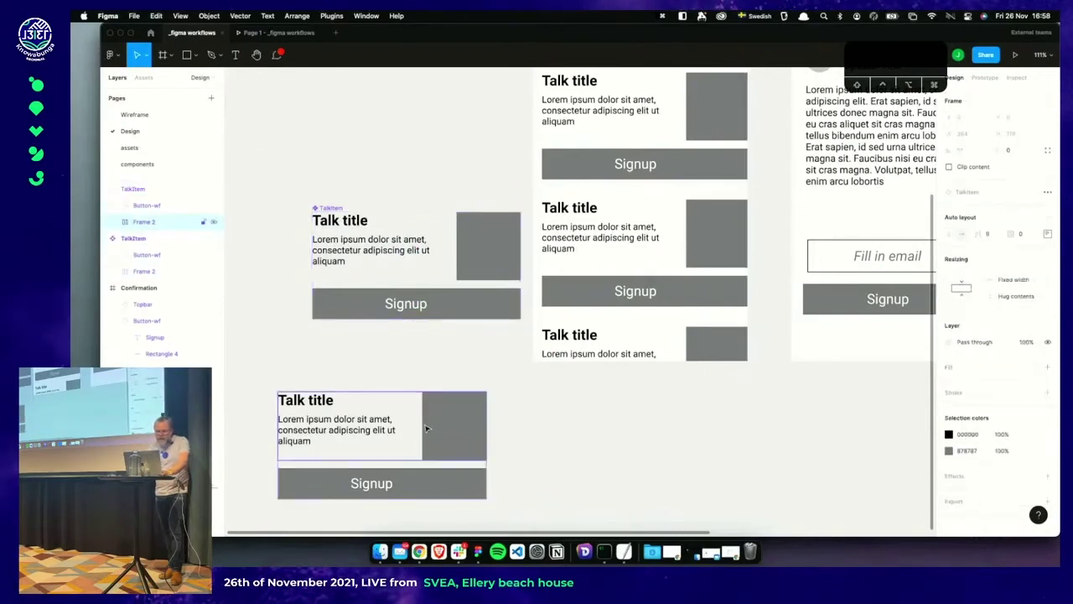
# Set the horizontal resizing of Frame 2 and the Button-wf instance in the main TalkItem component to Fill container
pyautogui.doubleClick(464, 234)
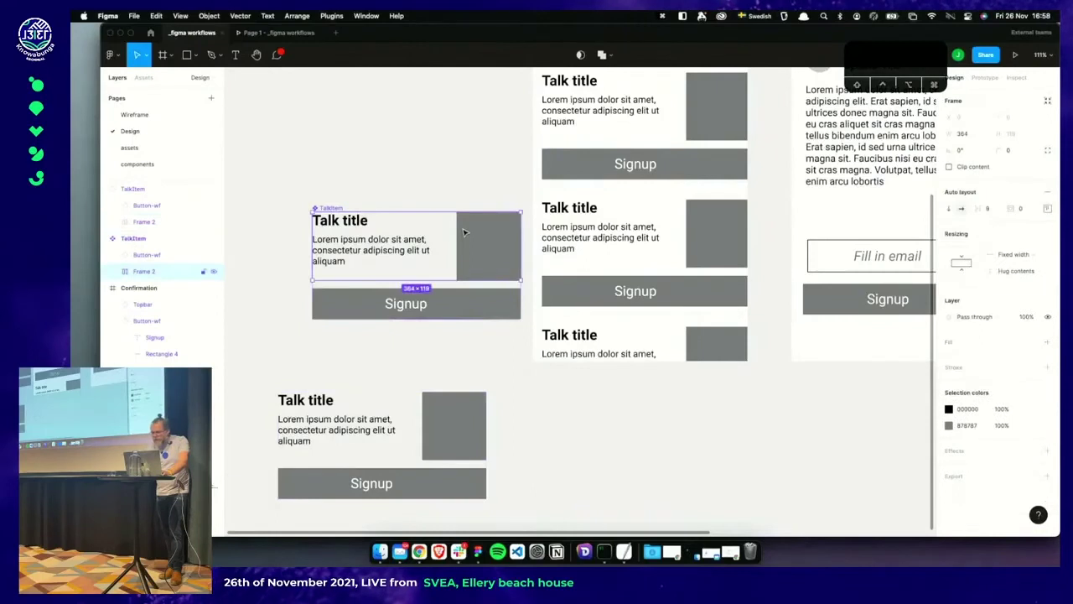
pyautogui.click(1008, 257)
pyautogui.click(1013, 281)
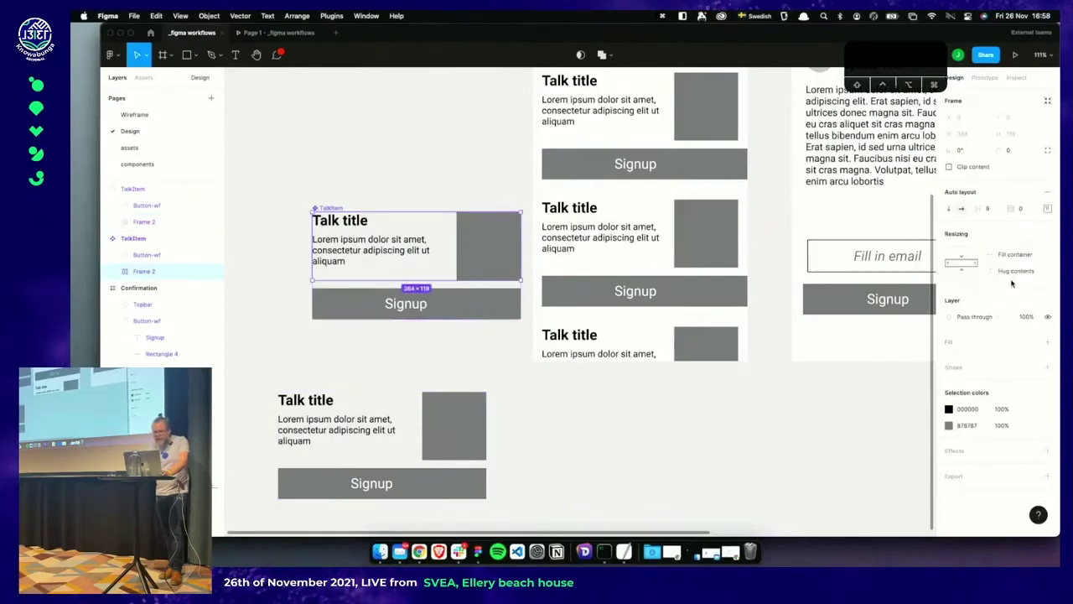
pyautogui.click(400, 305)
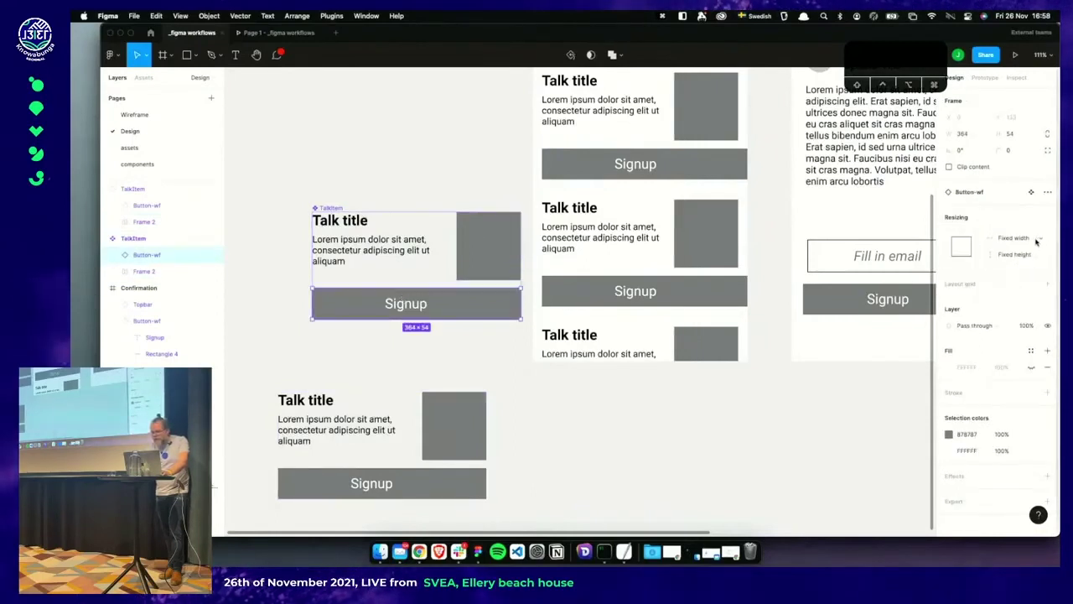
pyautogui.click(1037, 241)
pyautogui.click(1006, 237)
pyautogui.click(668, 419)
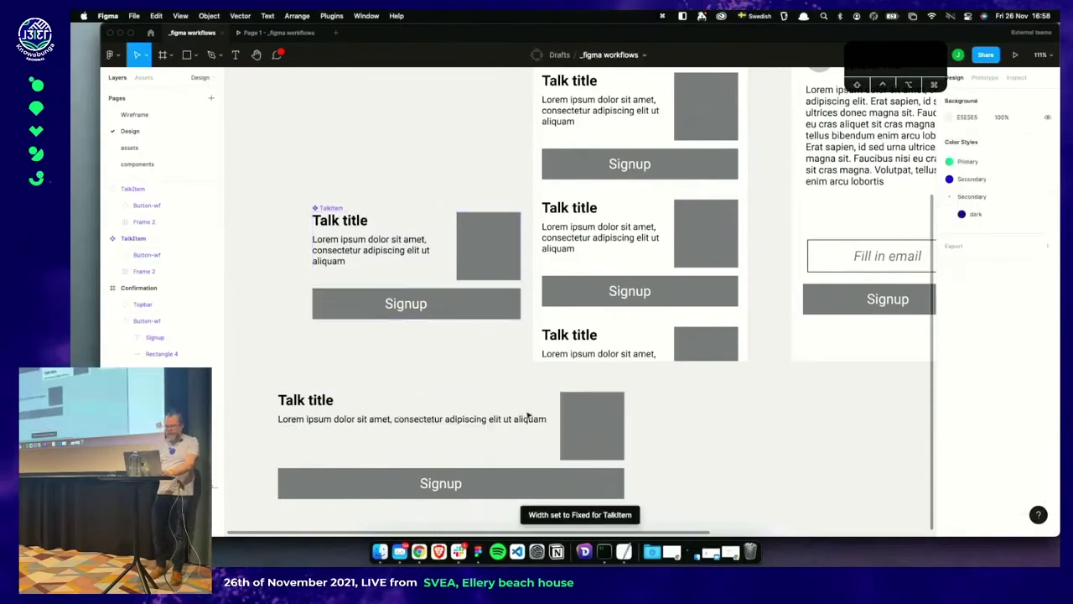
# Delete the wide TalkItem instance below the main component
pyautogui.scroll(-3, 528, 415)
pyautogui.click(355, 367)
pyautogui.hscroll(-5, 354, 366)
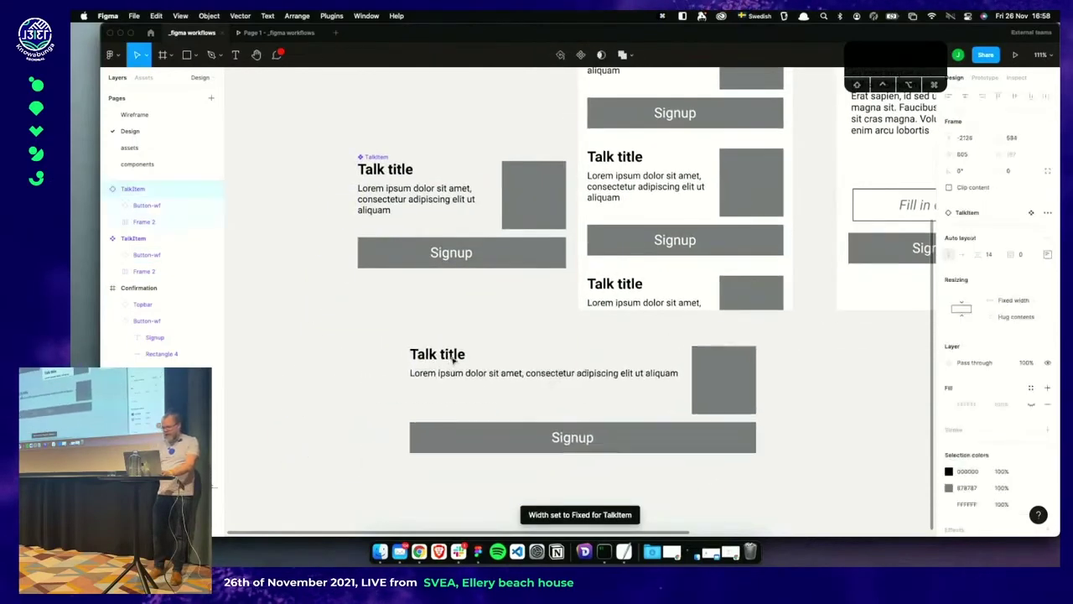
pyautogui.moveTo(452, 359); pyautogui.dragTo(473, 358)
pyautogui.press('Delete')
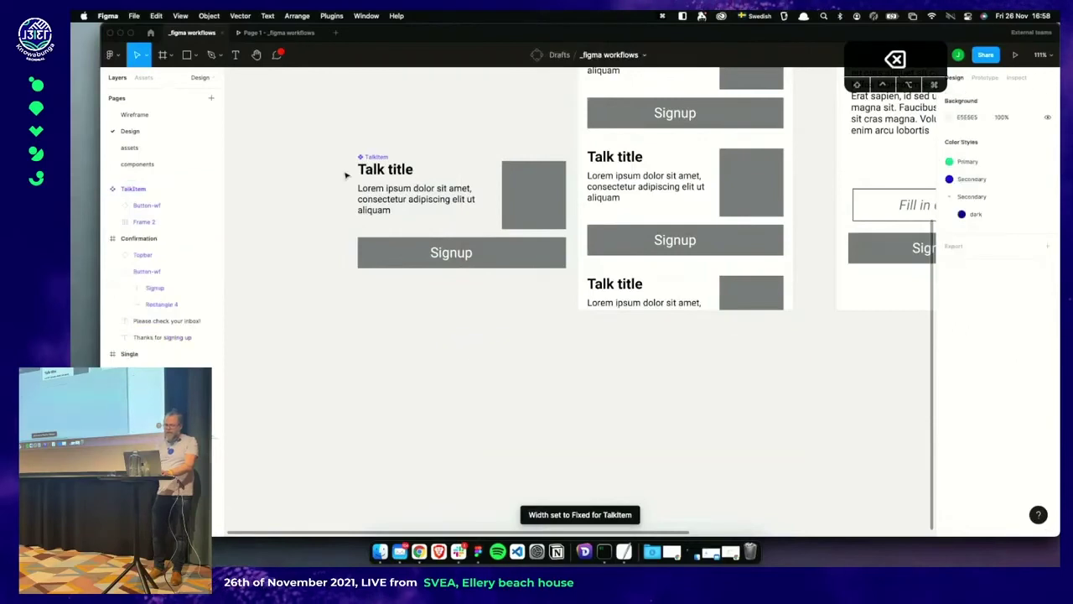
# Move the main TalkItem component to the components page
pyautogui.scroll(3, 402, 276)
pyautogui.rightClick(406, 275)
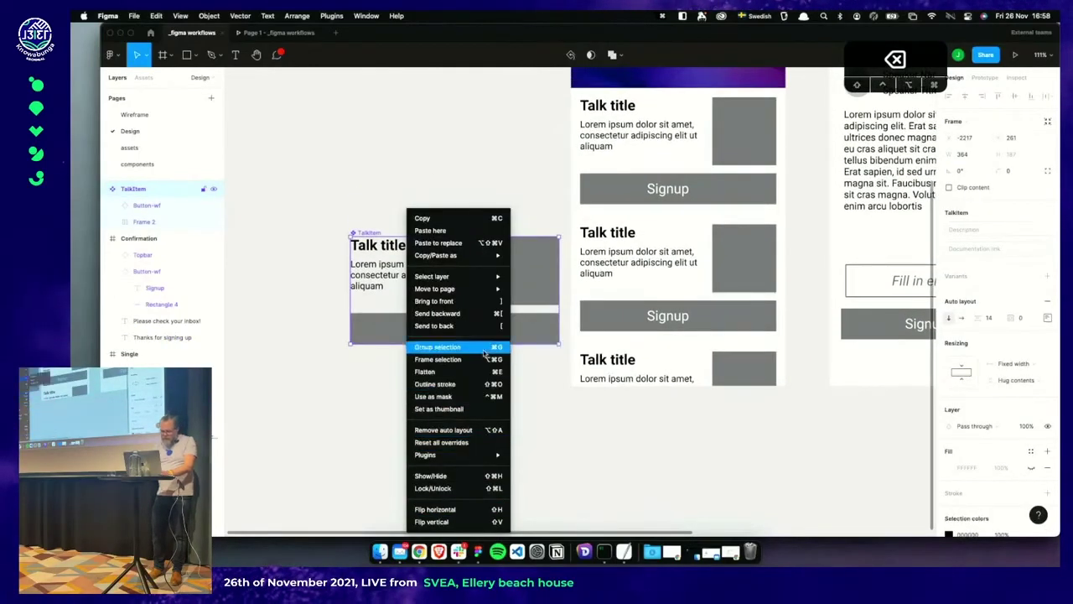
pyautogui.moveTo(474, 289)
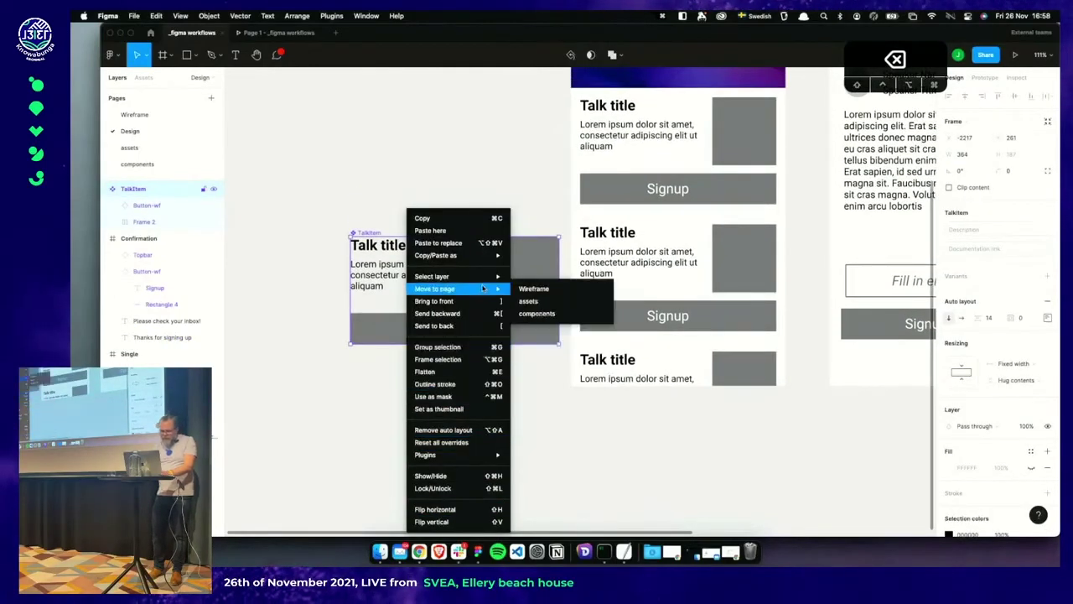
pyautogui.click(539, 313)
# Open the components page and place the TalkItem component beside TalkItem-wf, below the blue Splash component
pyautogui.hscroll(3, 690, 293)
pyautogui.scroll(5, 690, 293)
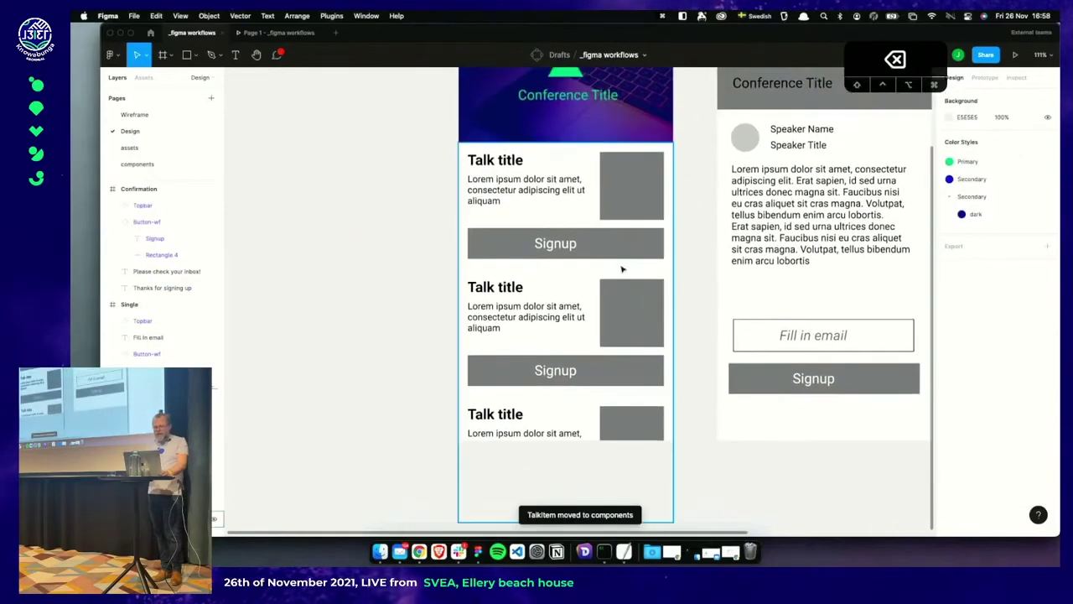
pyautogui.hscroll(2, 623, 271)
pyautogui.scroll(-2, 649, 232)
pyautogui.hscroll(2, 649, 232)
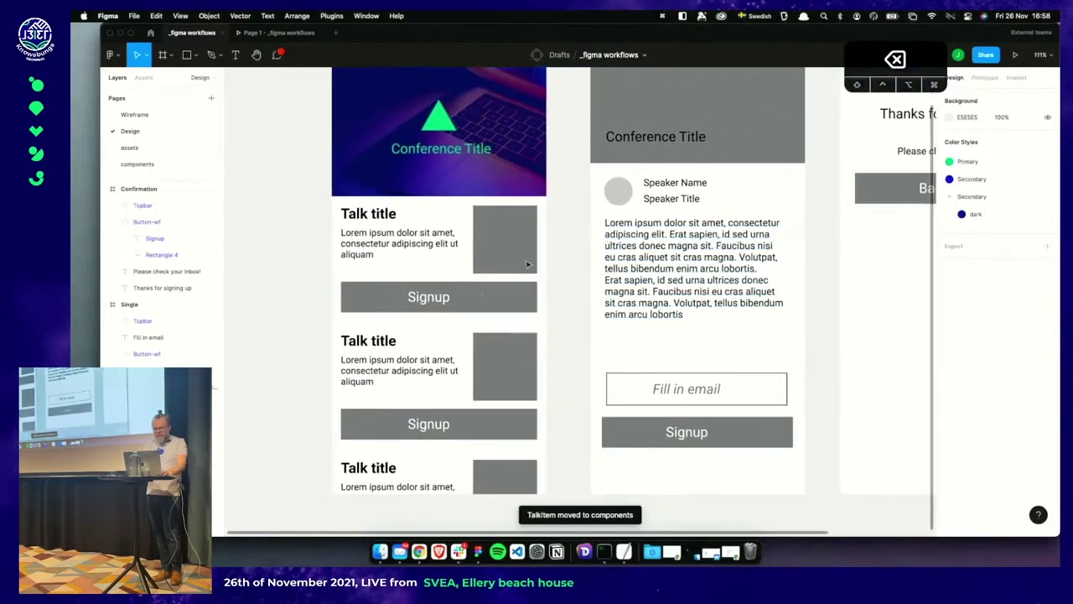
pyautogui.scroll(2, 635, 364)
pyautogui.hscroll(1, 635, 364)
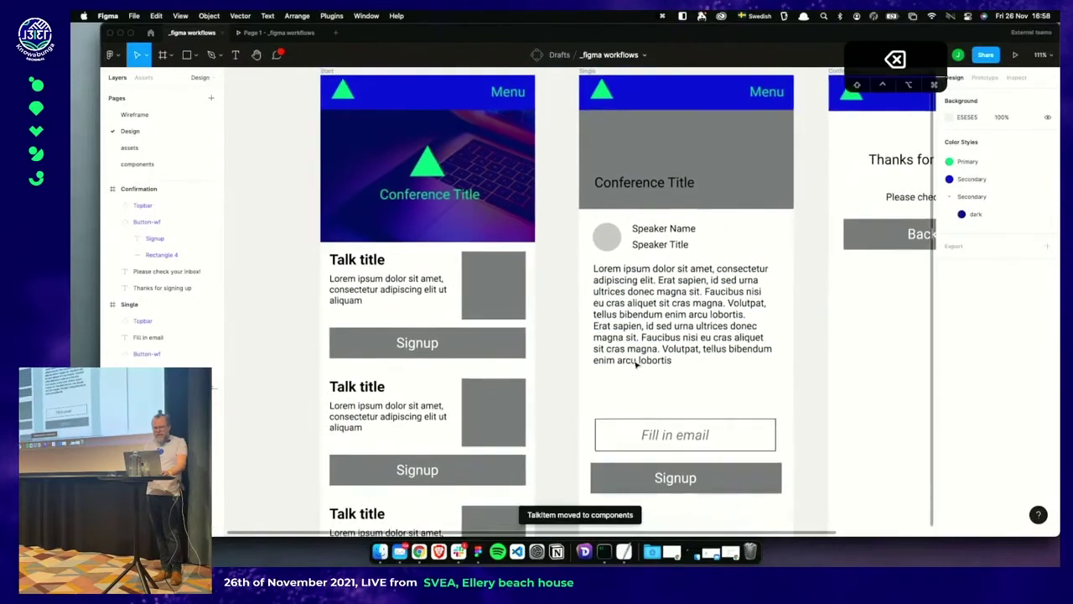
pyautogui.click(146, 164)
pyautogui.scroll(-4, 532, 268)
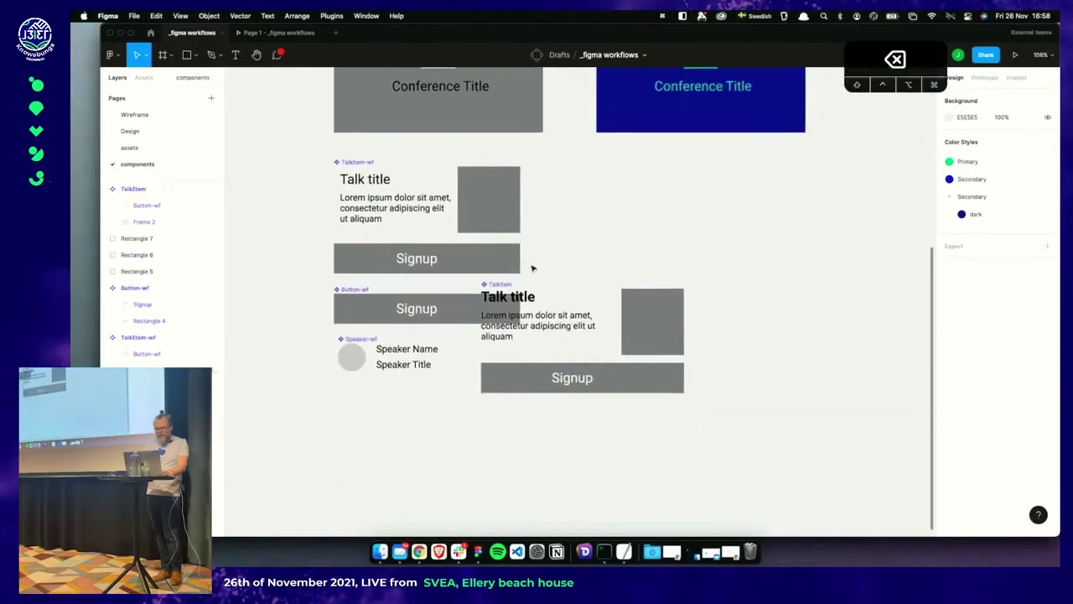
pyautogui.click(505, 262)
pyautogui.moveTo(504, 260); pyautogui.dragTo(617, 134)
pyautogui.click(573, 221)
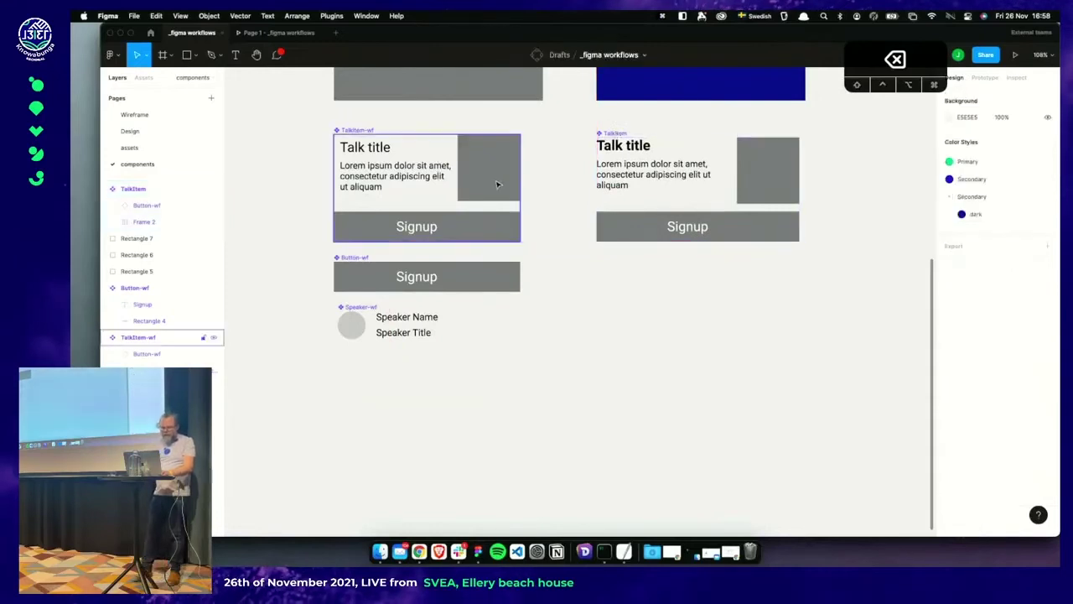
# Place a detached copy of Button-wf below the TalkItem component and delete the copy's Rectangle 4 background
pyautogui.click(382, 276)
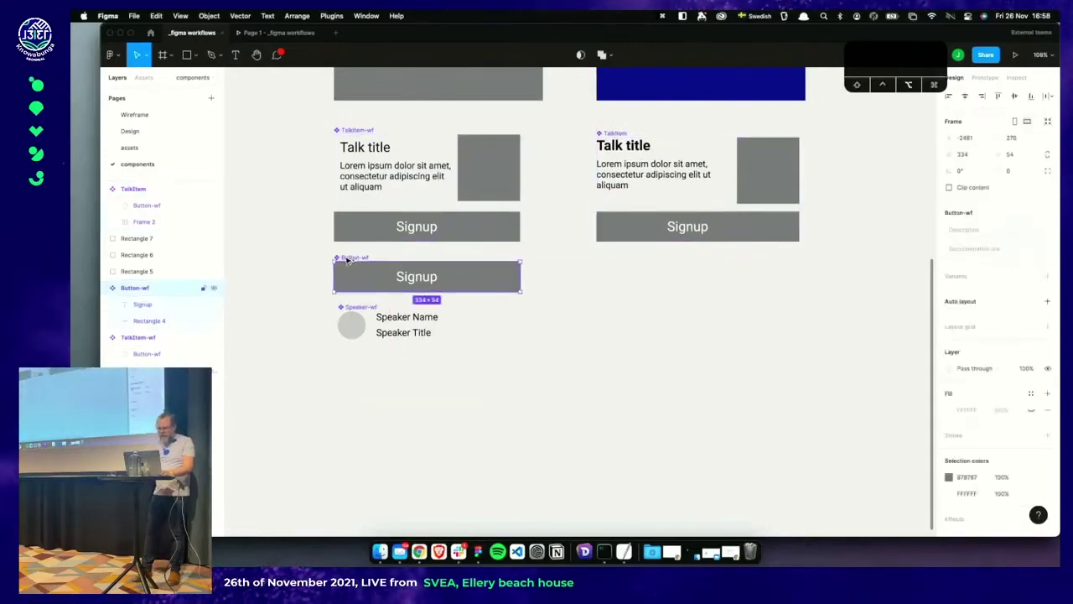
pyautogui.moveTo(356, 262); pyautogui.dragTo(618, 262)
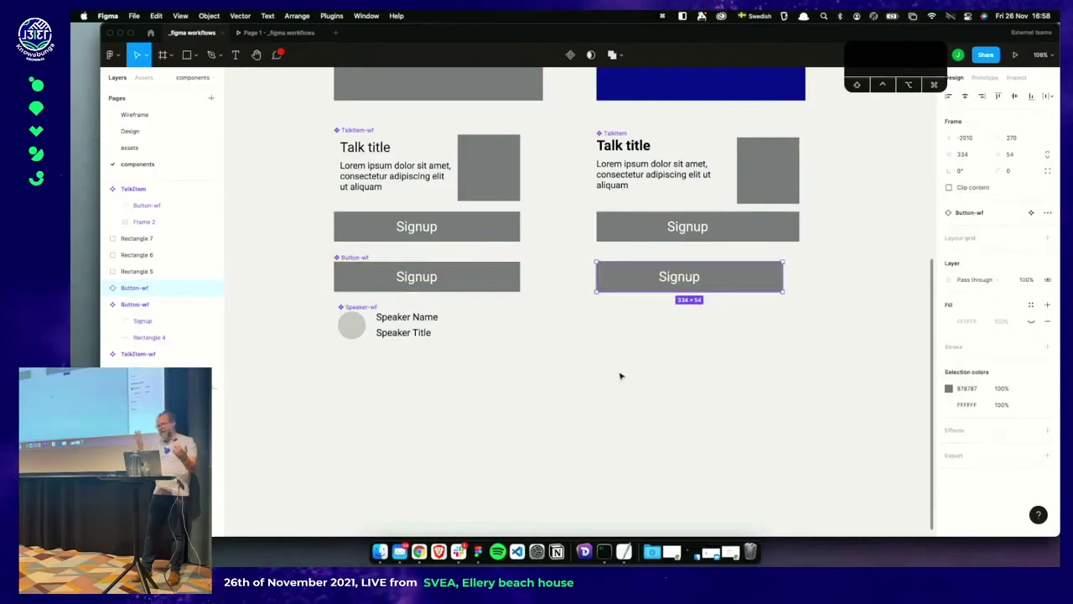
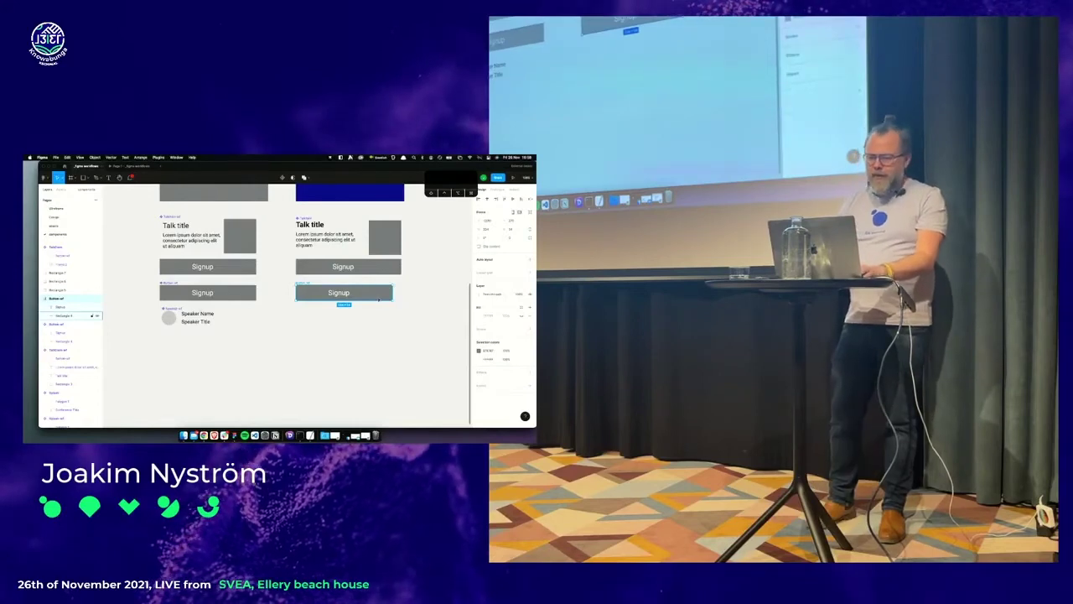
pyautogui.click(67, 315)
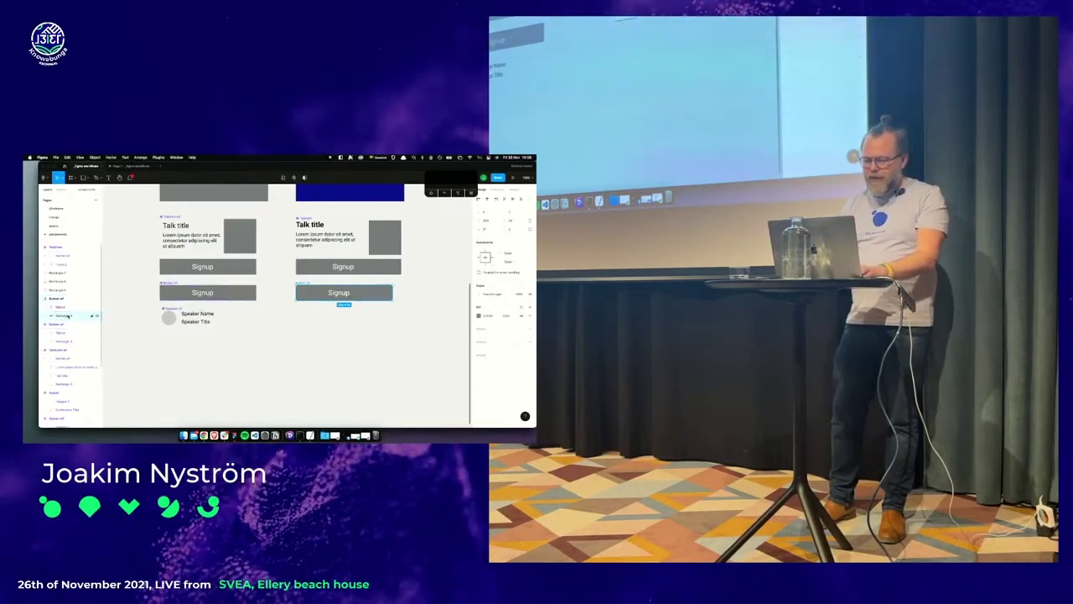
pyautogui.press('BackSpace')
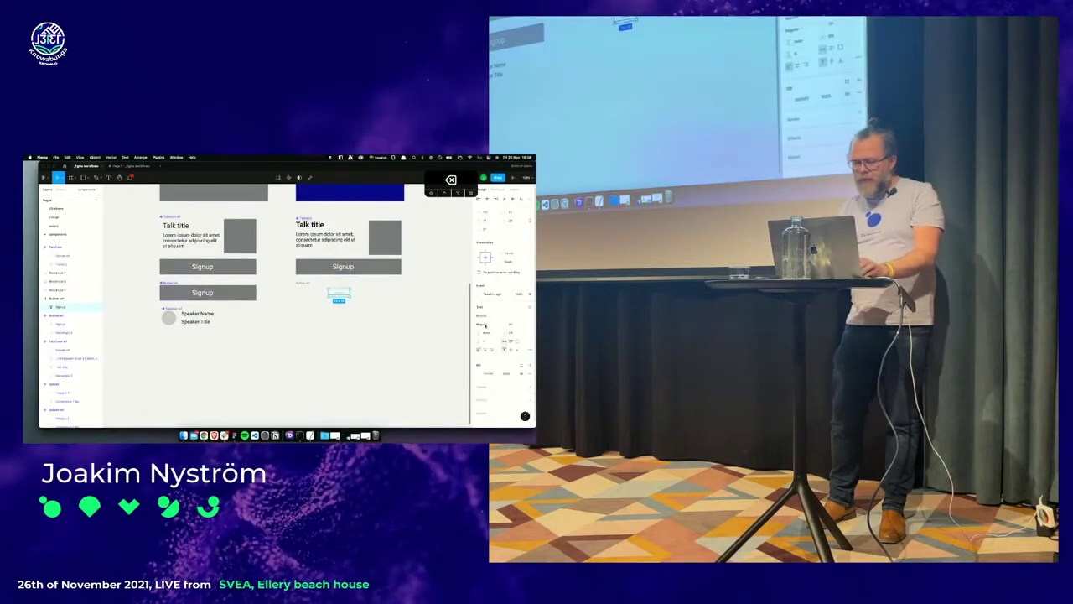
pyautogui.press('fn')
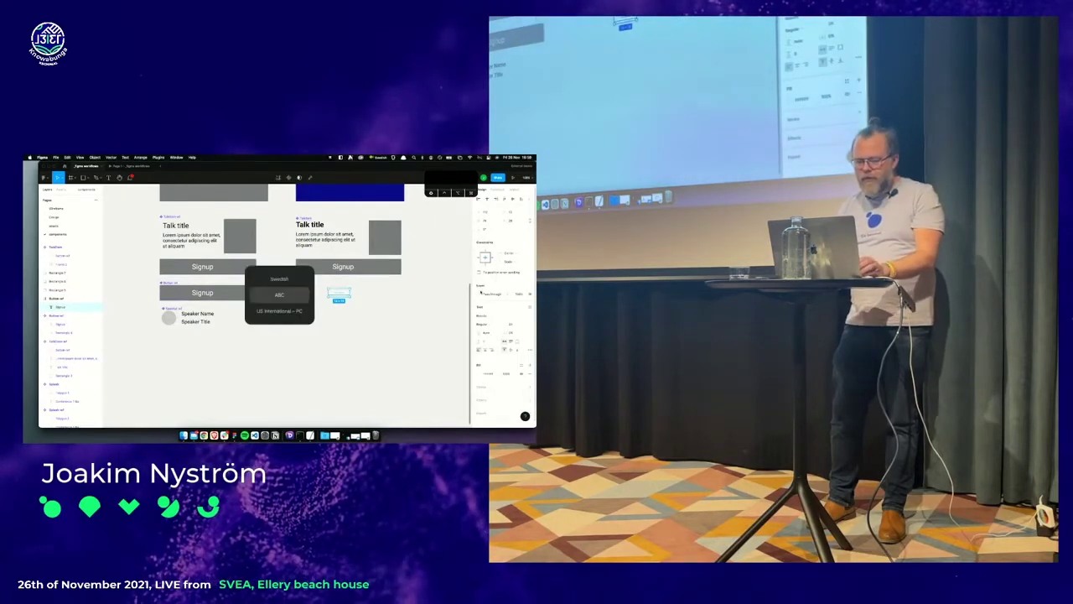
pyautogui.press('fn')
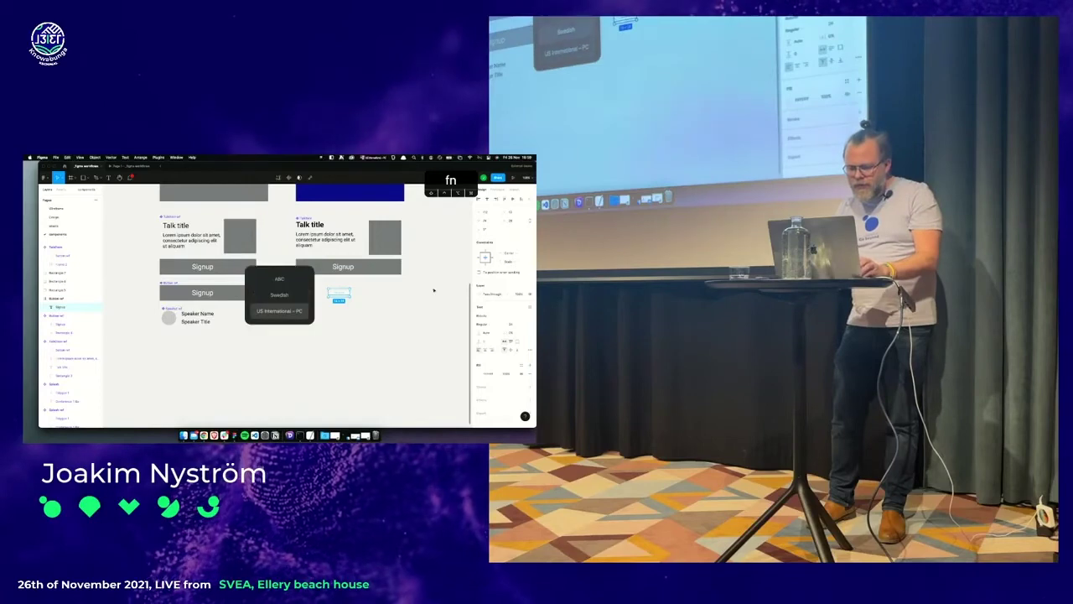
pyautogui.press('fn')
pyautogui.press('fn')
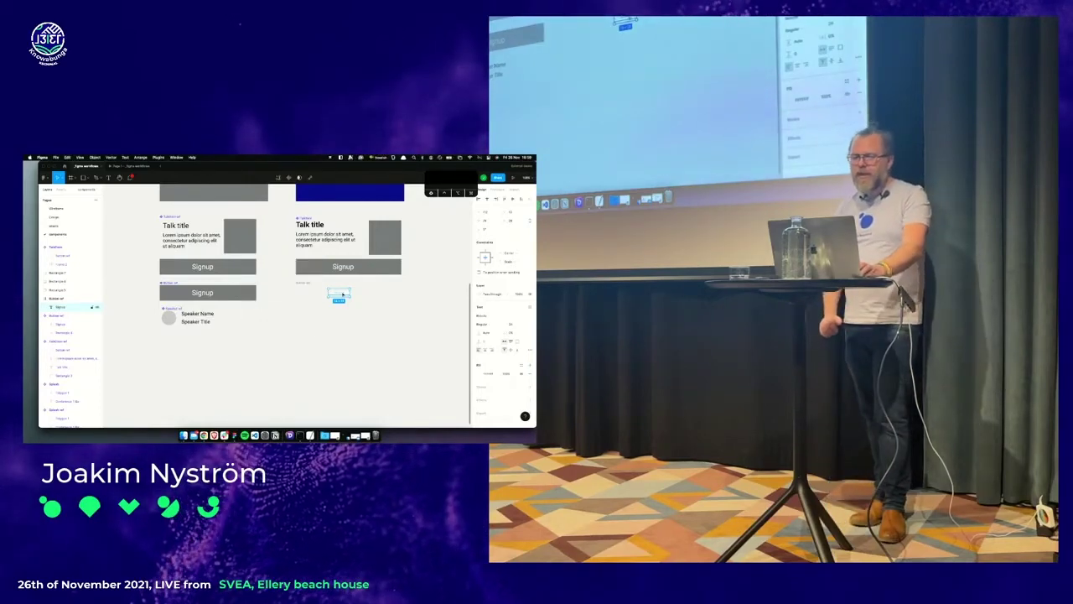
# Wrap the copied button's Signup text in an auto layout frame filled with the Secondary color style
pyautogui.hotkey('shift', 'a')
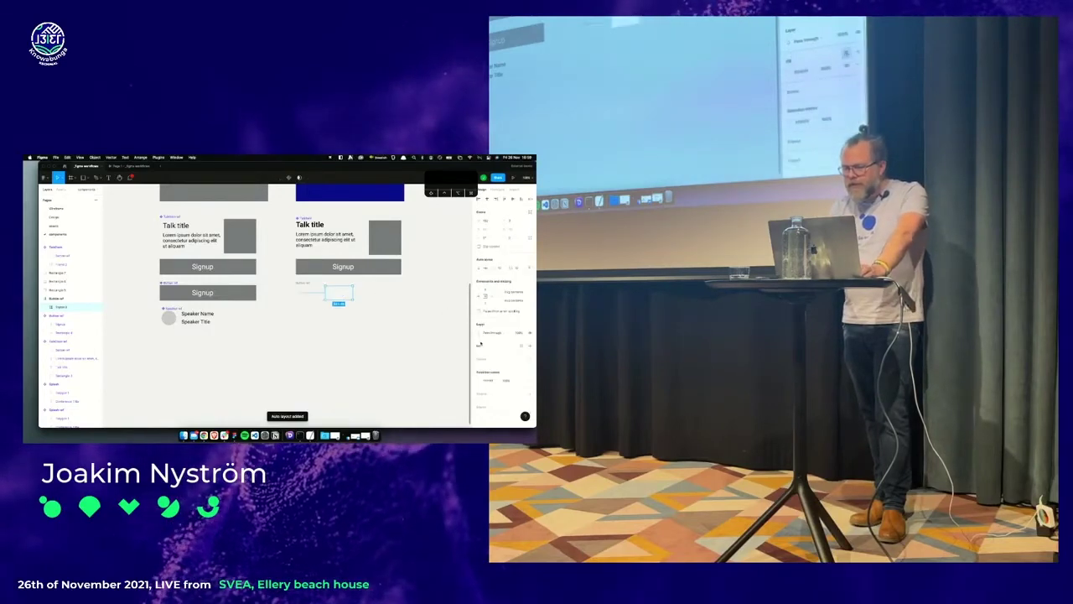
pyautogui.click(521, 345)
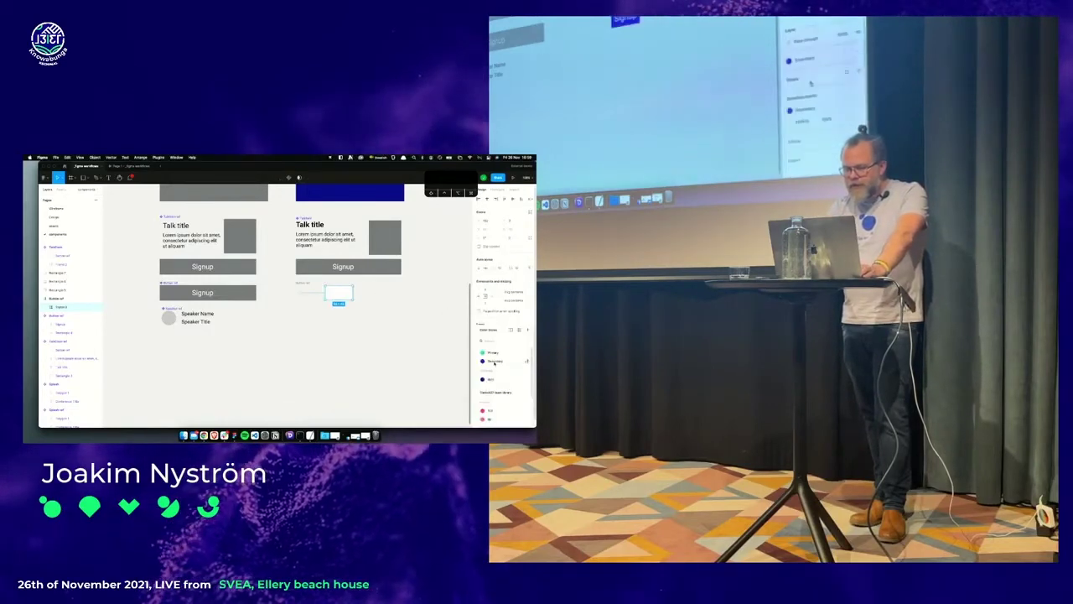
pyautogui.click(494, 361)
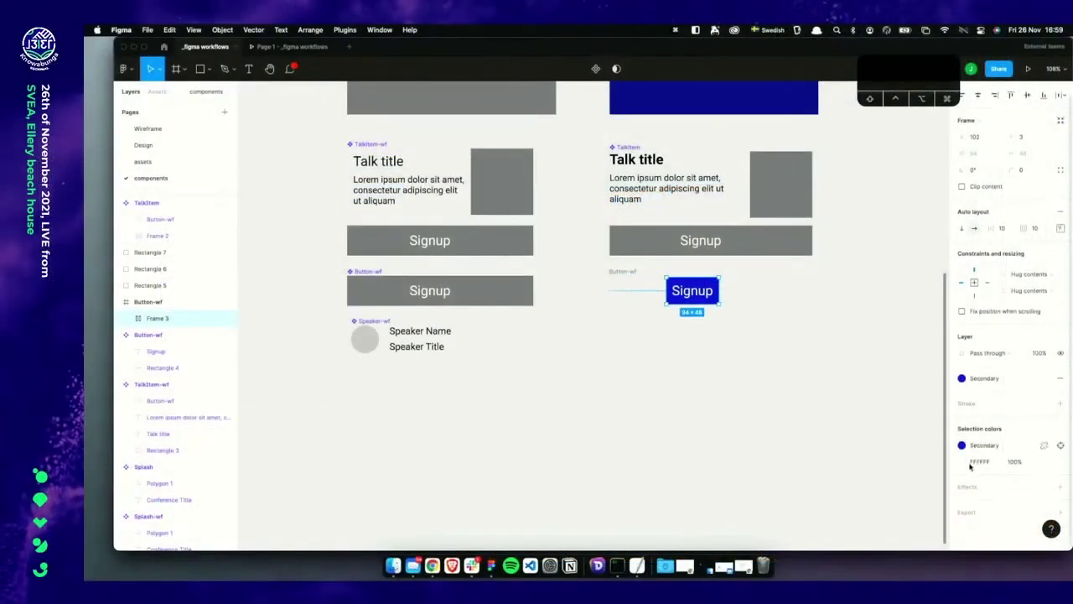
# Apply the Primary color style to the Signup text in the new button
pyautogui.doubleClick(701, 294)
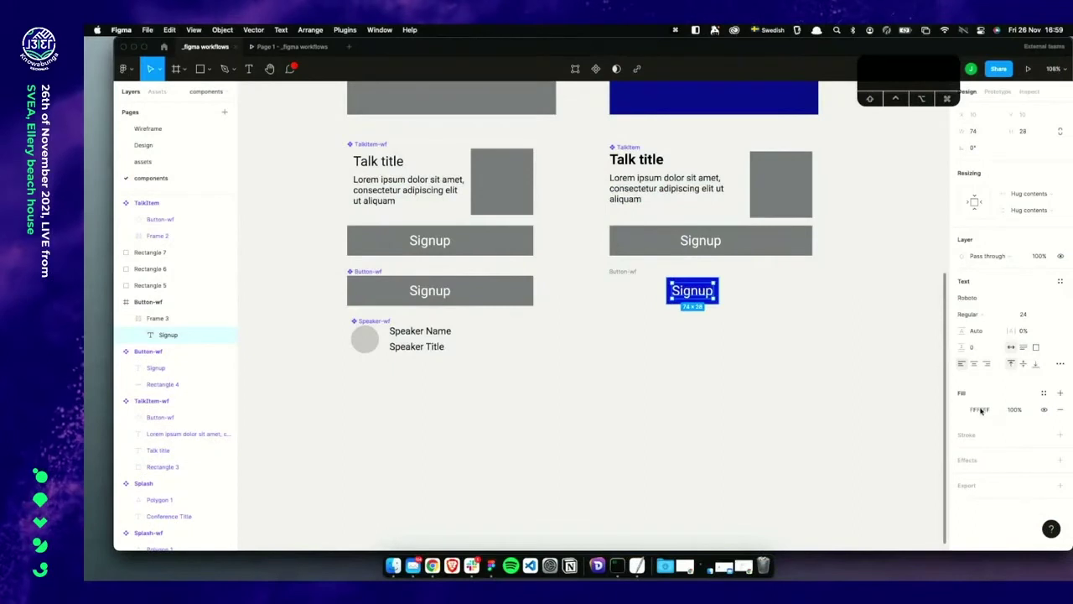
pyautogui.click(1042, 394)
pyautogui.click(990, 406)
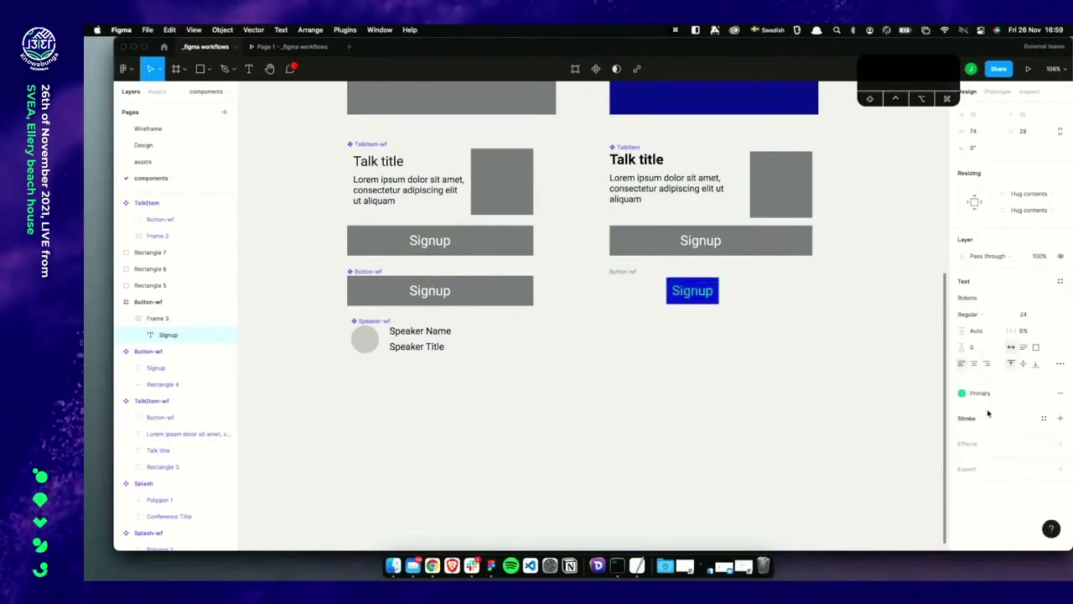
pyautogui.click(805, 361)
# Test the blue button's resizing by adding extra text after Signup, restoring the original label
pyautogui.click(704, 295)
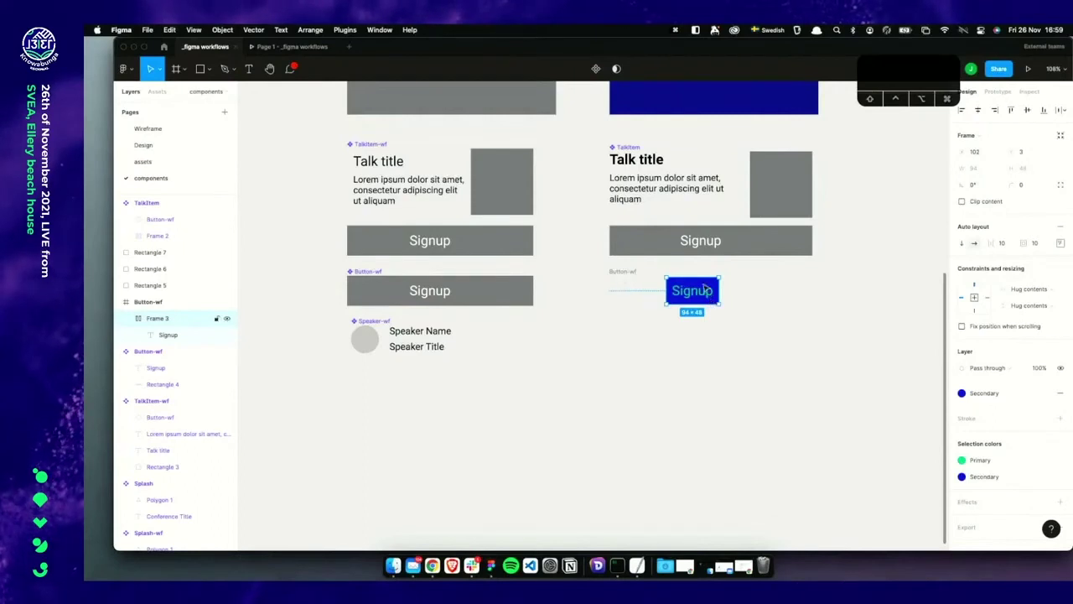
pyautogui.doubleClick(707, 295)
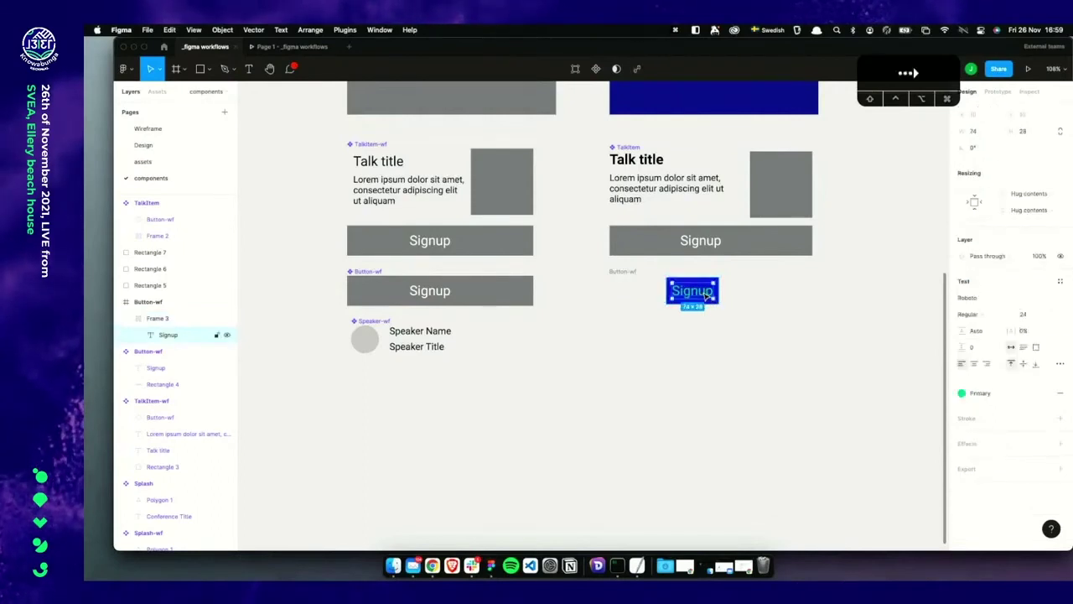
pyautogui.doubleClick(707, 295)
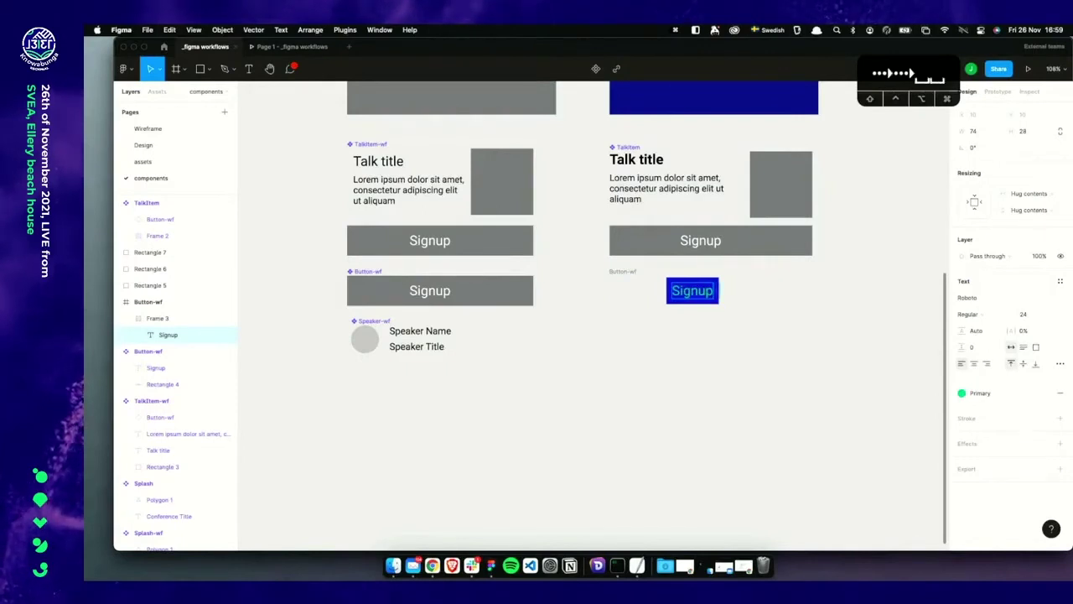
pyautogui.write('wererwrewr ewrwer')
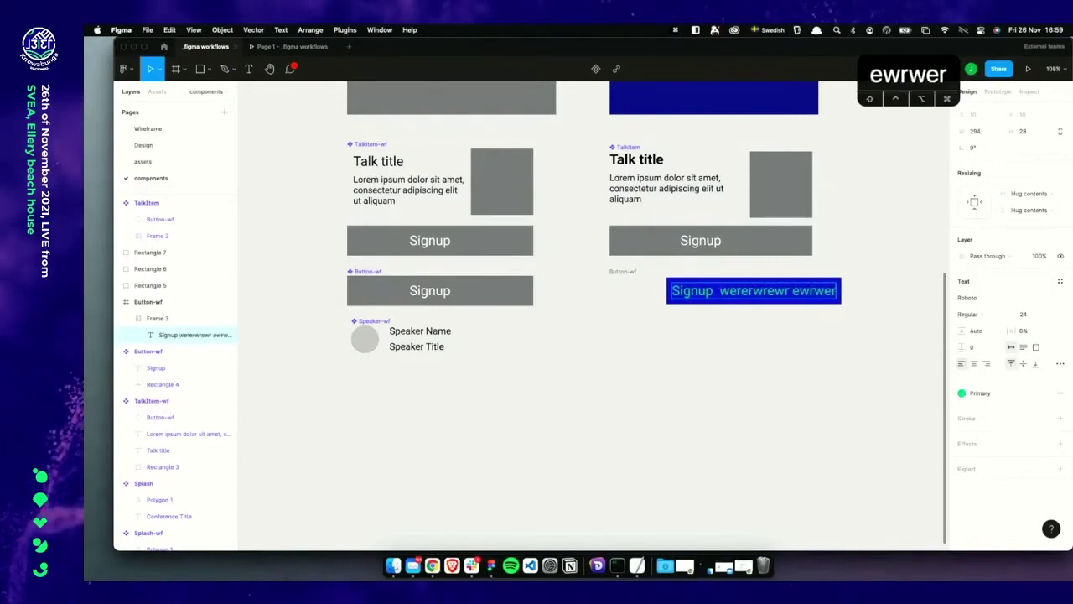
pyautogui.press('super+a')
pyautogui.press('BackSpace')
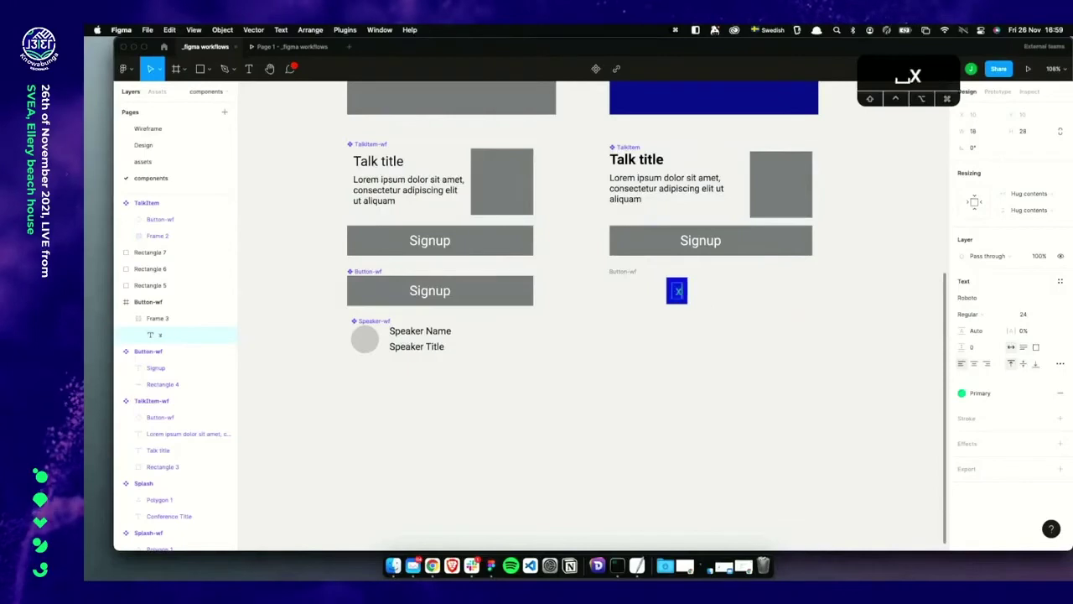
pyautogui.press('super+z')
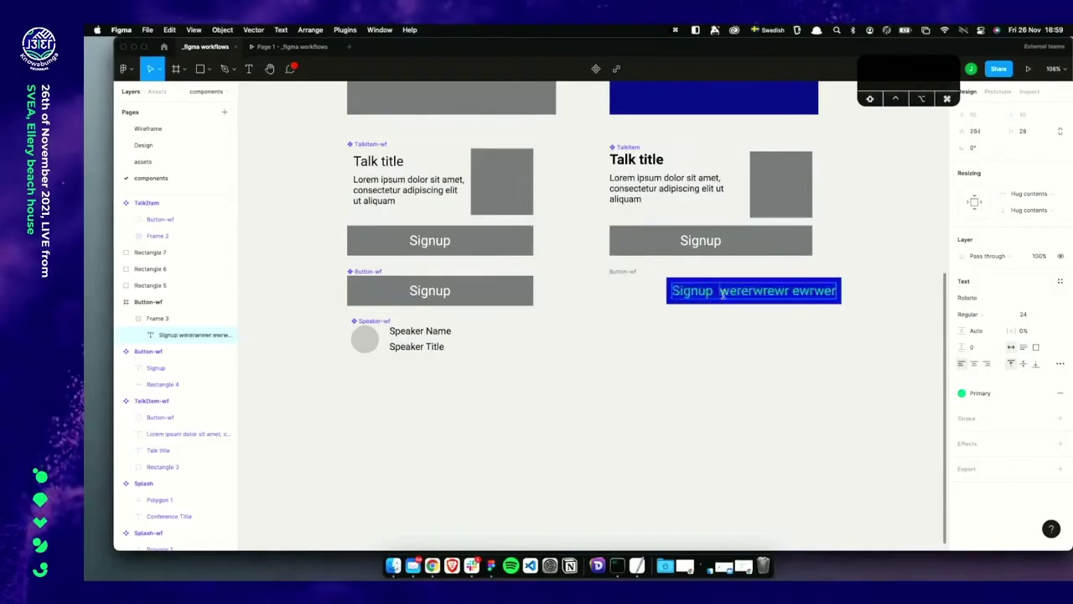
pyautogui.moveTo(719, 293); pyautogui.dragTo(837, 293)
pyautogui.press('BackSpace')
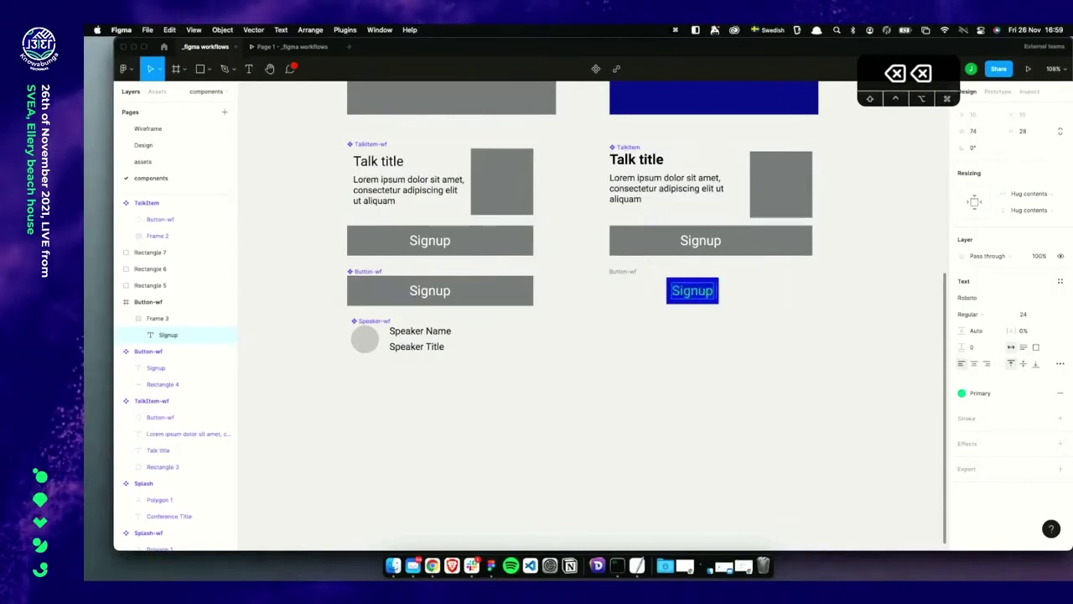
pyautogui.press('BackSpace')
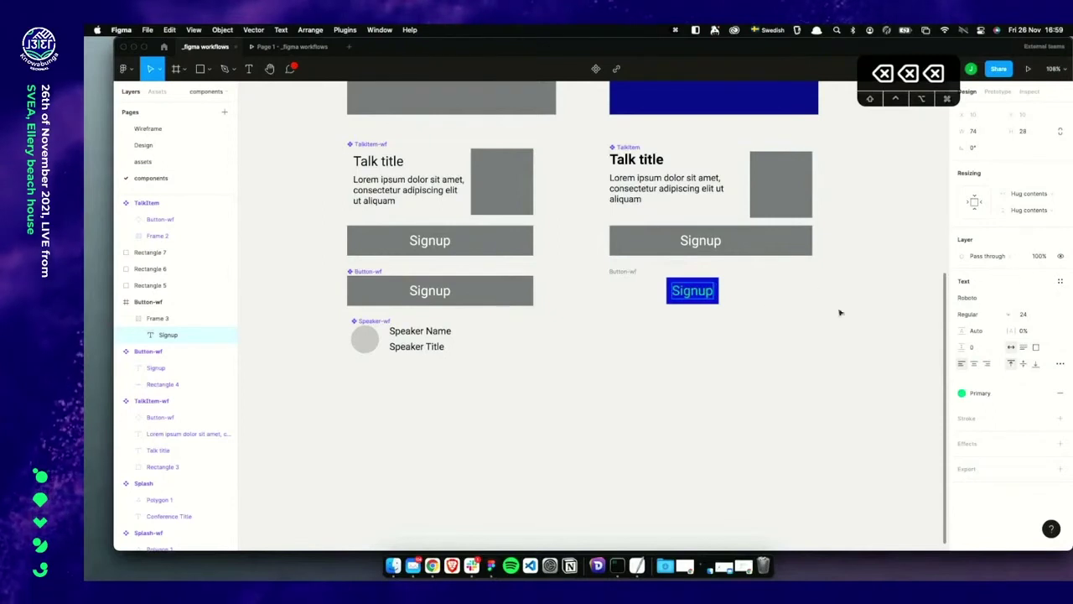
pyautogui.press('Escape')
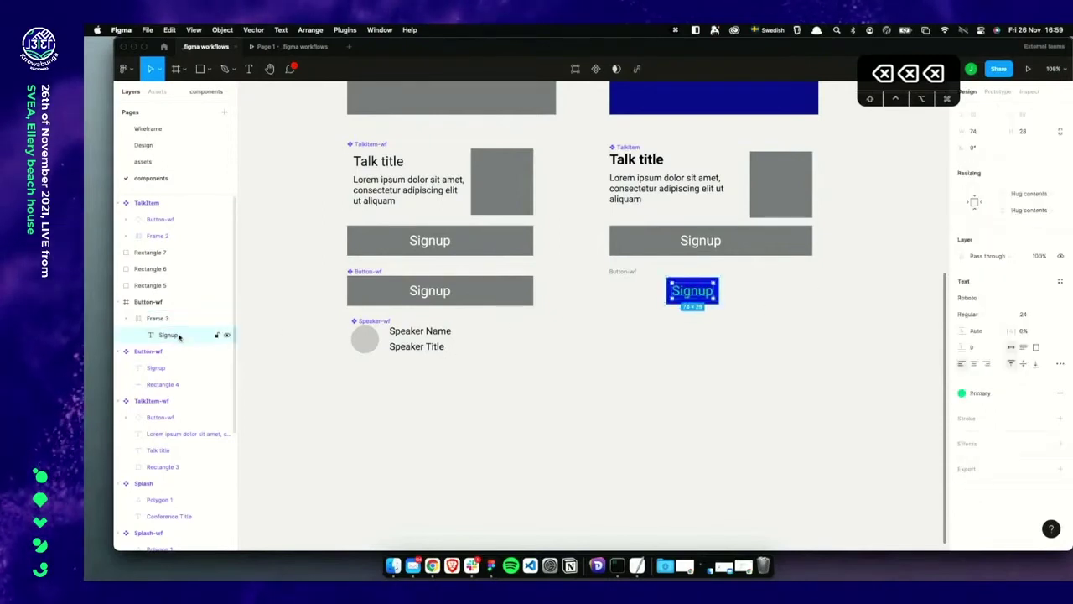
# Move the Signup text out of Frame 3 directly into Button-wf and delete the emptied Frame 3
pyautogui.moveTo(166, 323); pyautogui.dragTo(164, 324)
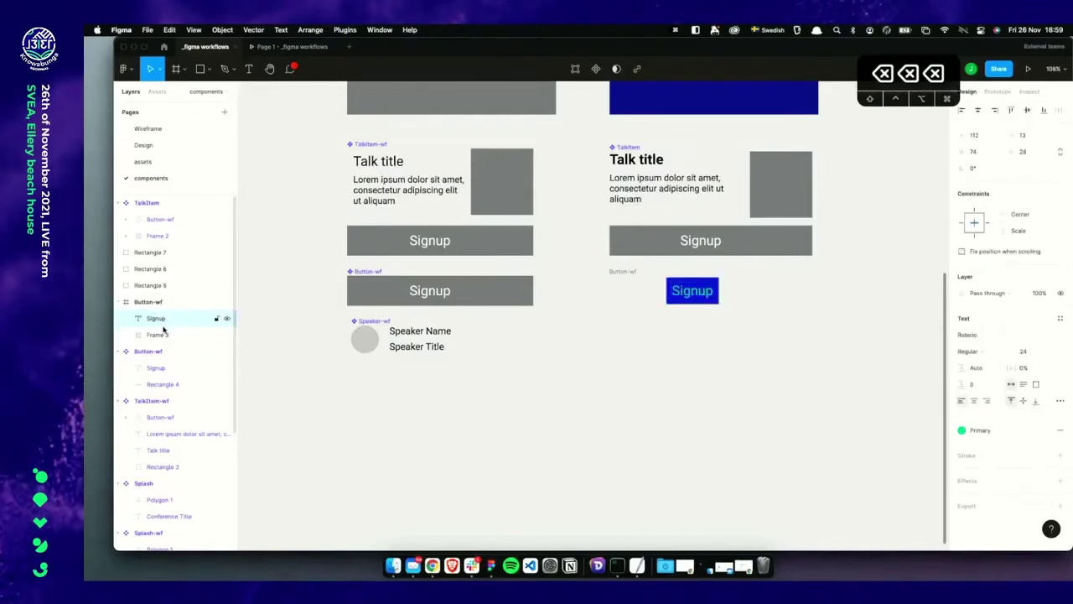
pyautogui.click(160, 331)
pyautogui.press('BackSpace')
# Add auto layout to the copied Button-wf frame and fill it with the Secondary color style
pyautogui.click(155, 304)
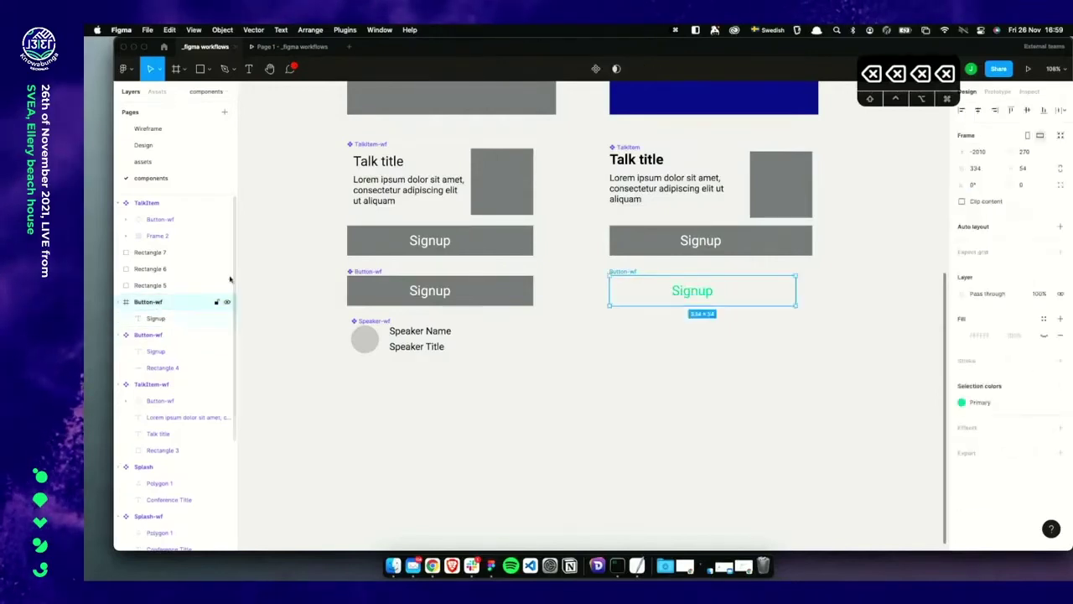
pyautogui.hotkey('shift', 'a')
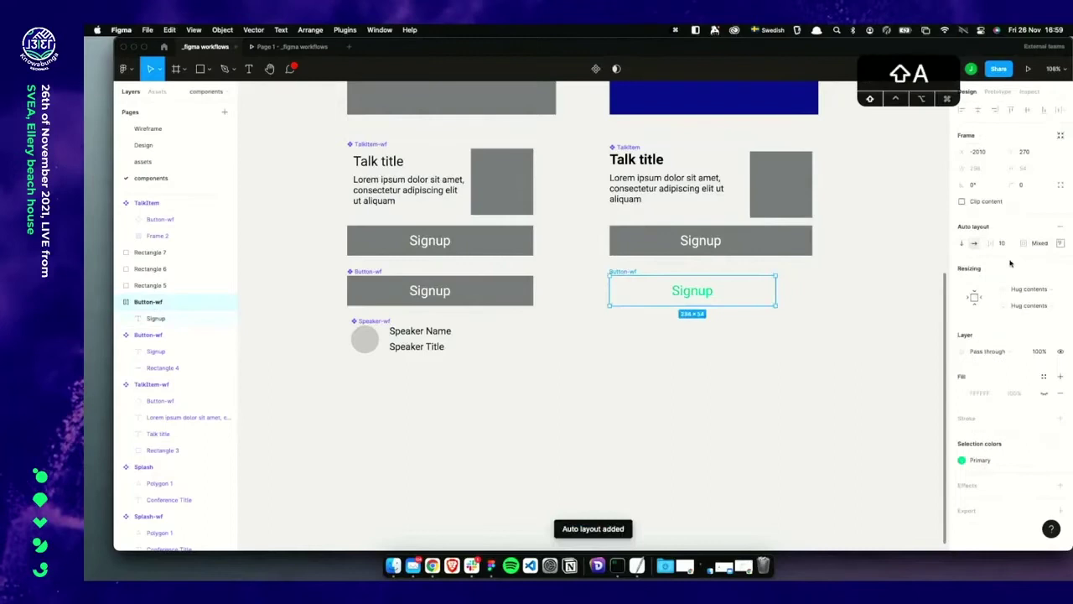
pyautogui.click(1044, 377)
pyautogui.click(984, 421)
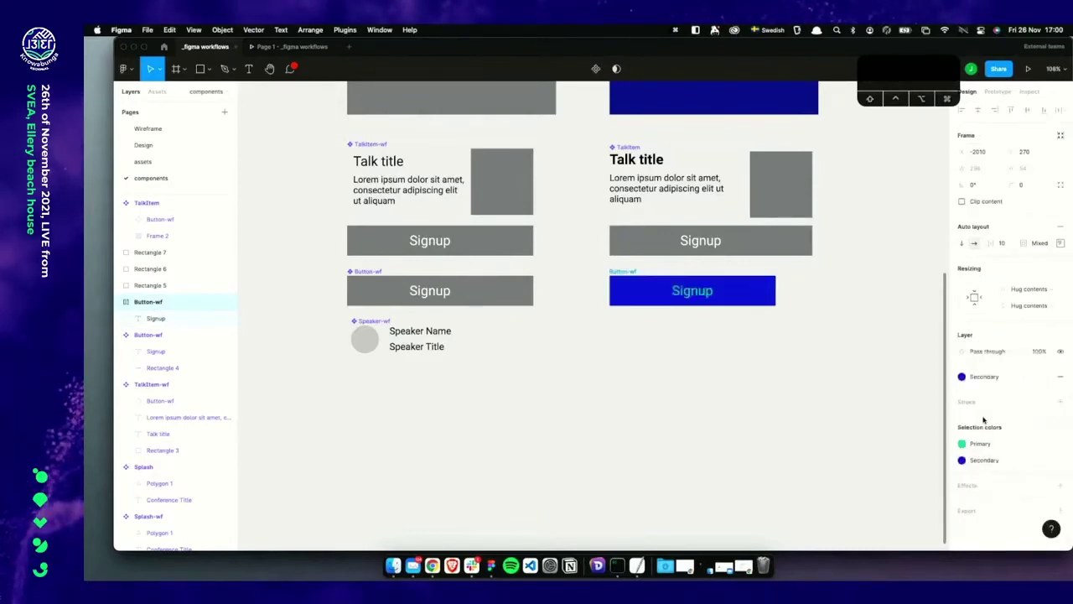
pyautogui.click(824, 366)
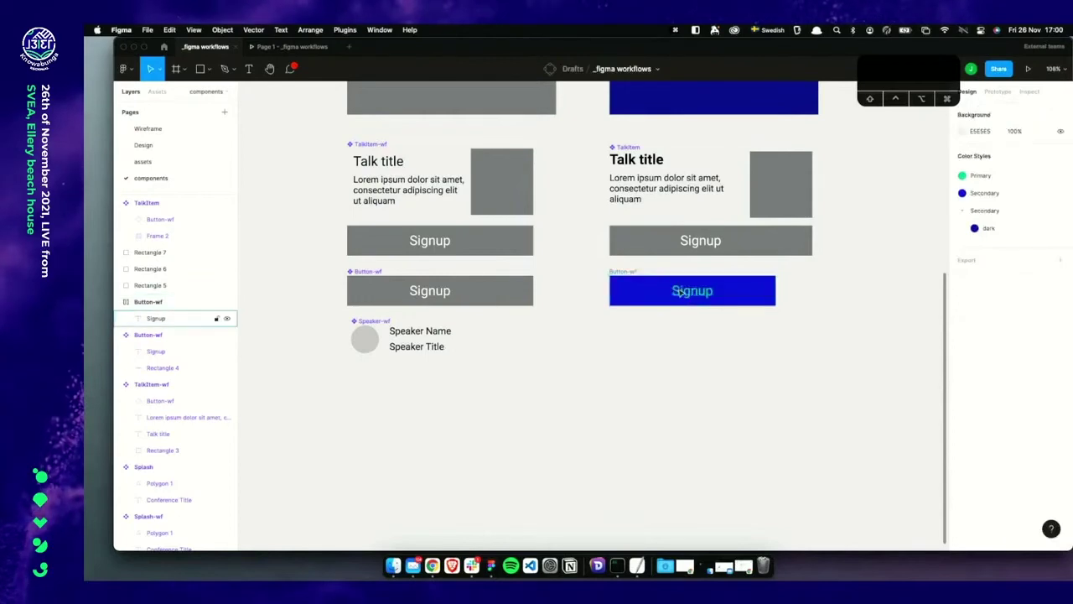
# Resize the blue Button-wf frame to a width of 270
pyautogui.click(691, 293)
pyautogui.click(783, 292)
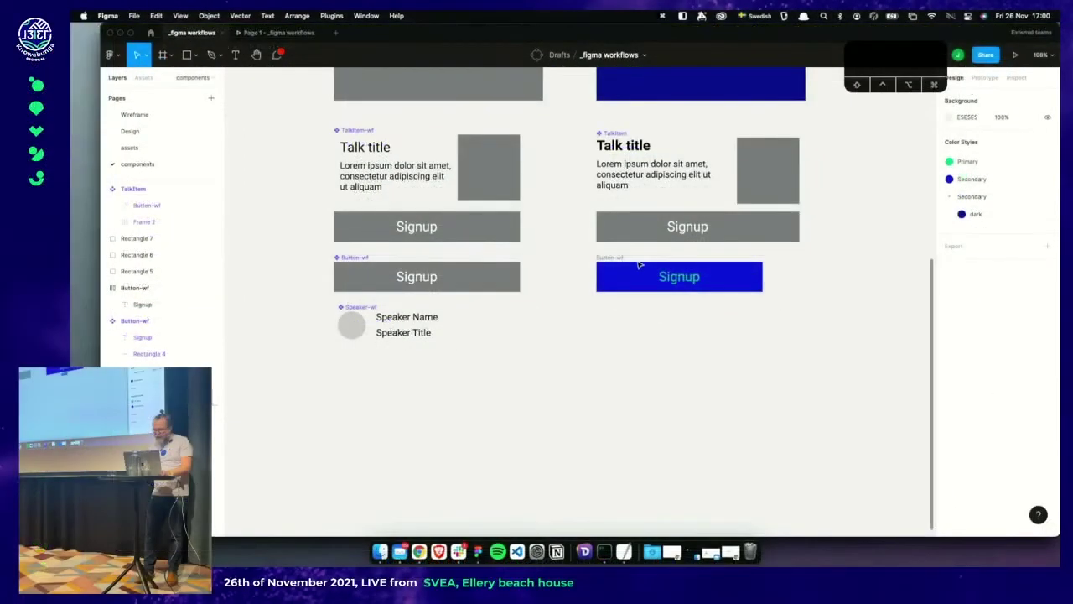
pyautogui.click(609, 259)
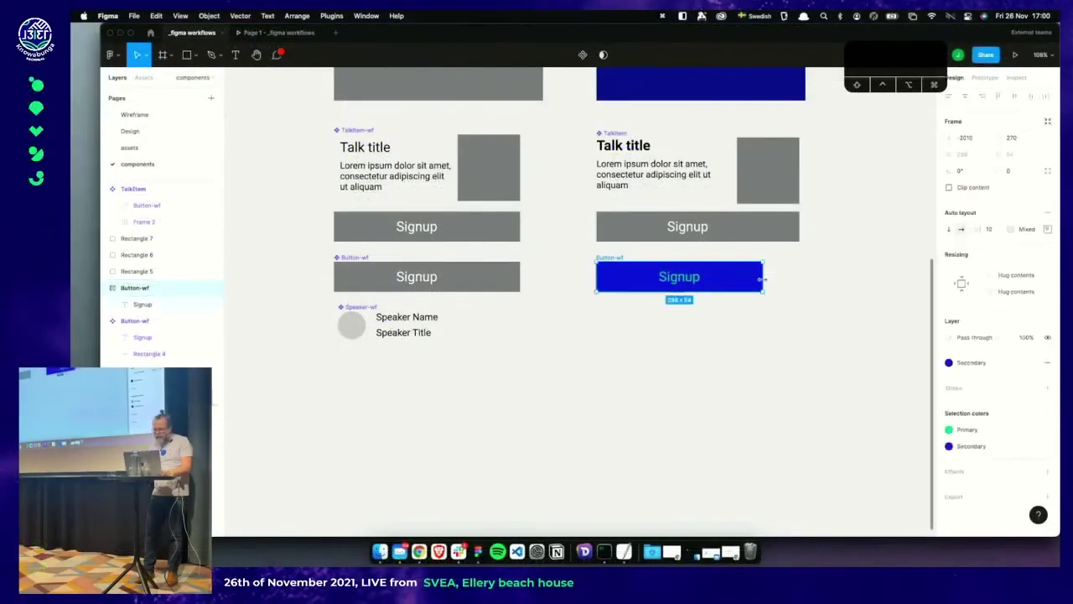
pyautogui.moveTo(765, 279)
pyautogui.mouseDown()
pyautogui.moveTo(690, 278)
pyautogui.moveTo(746, 280)
pyautogui.mouseUp()
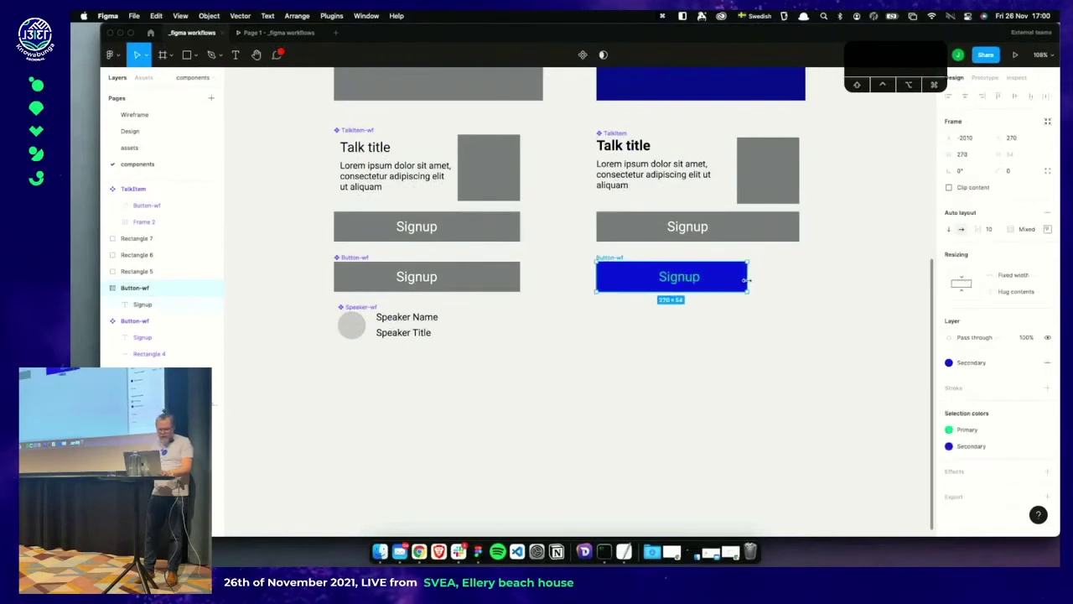
# Wrap the Signup text in its own auto layout frame and move it out onto the canvas below Button-wf
pyautogui.doubleClick(697, 278)
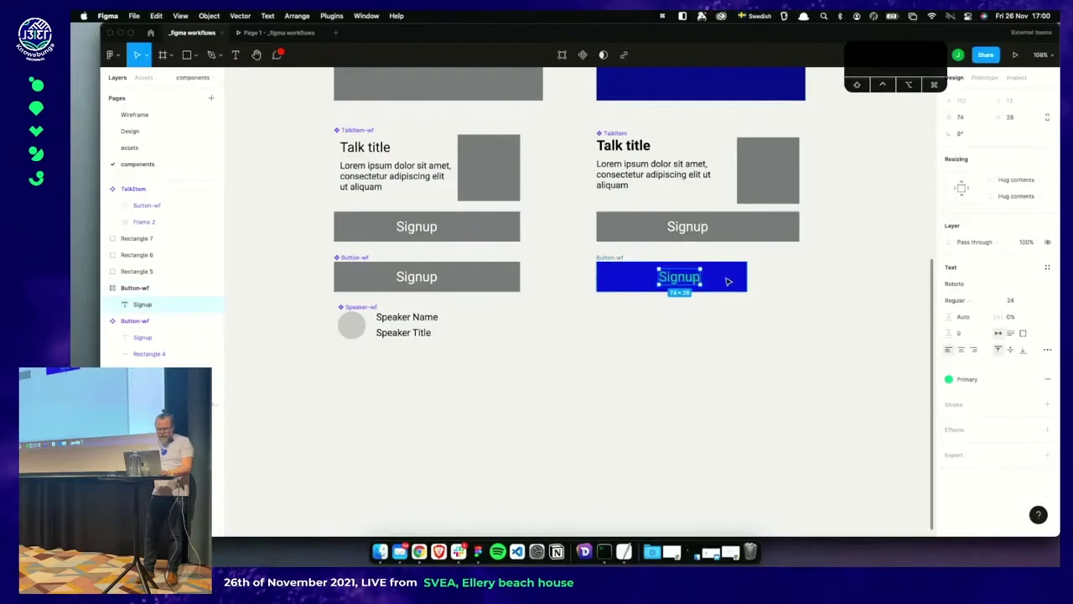
pyautogui.press('Escape')
pyautogui.click(607, 257)
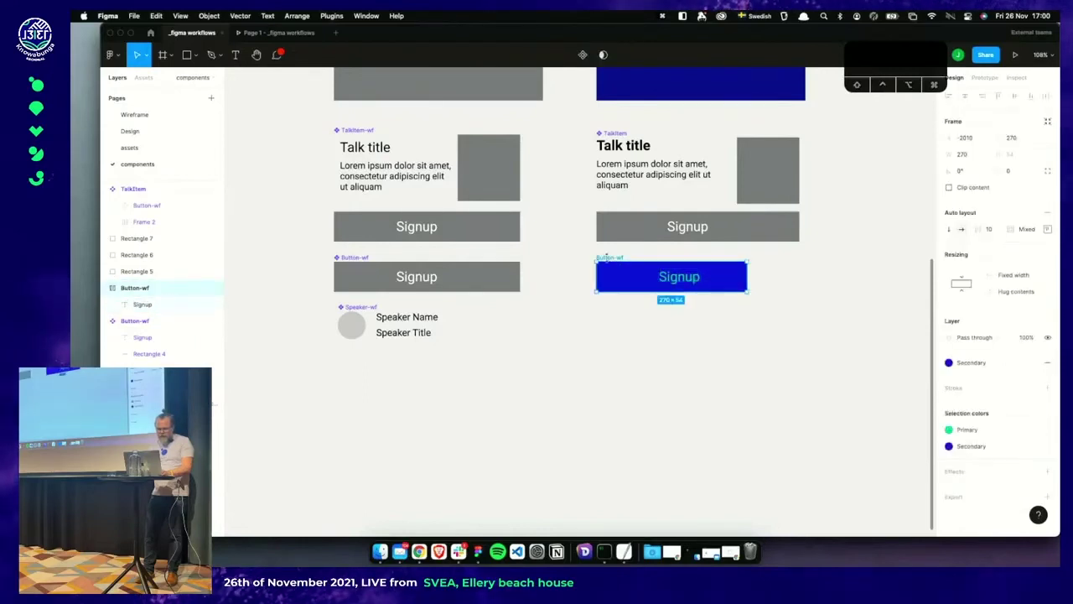
pyautogui.press('Return')
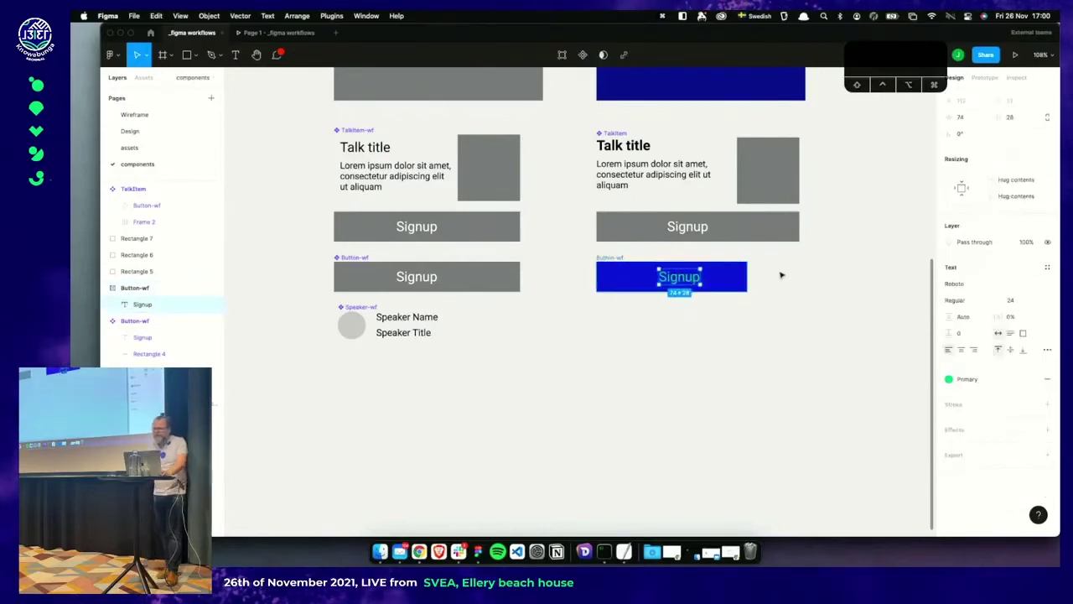
pyautogui.hotkey('shift', 'a')
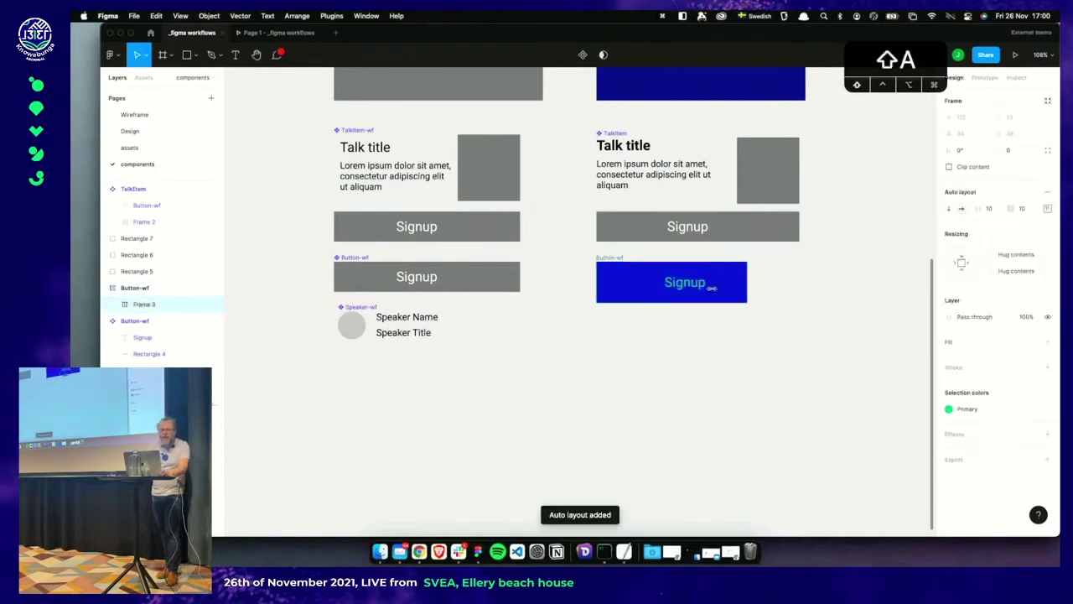
pyautogui.moveTo(699, 283); pyautogui.dragTo(702, 370)
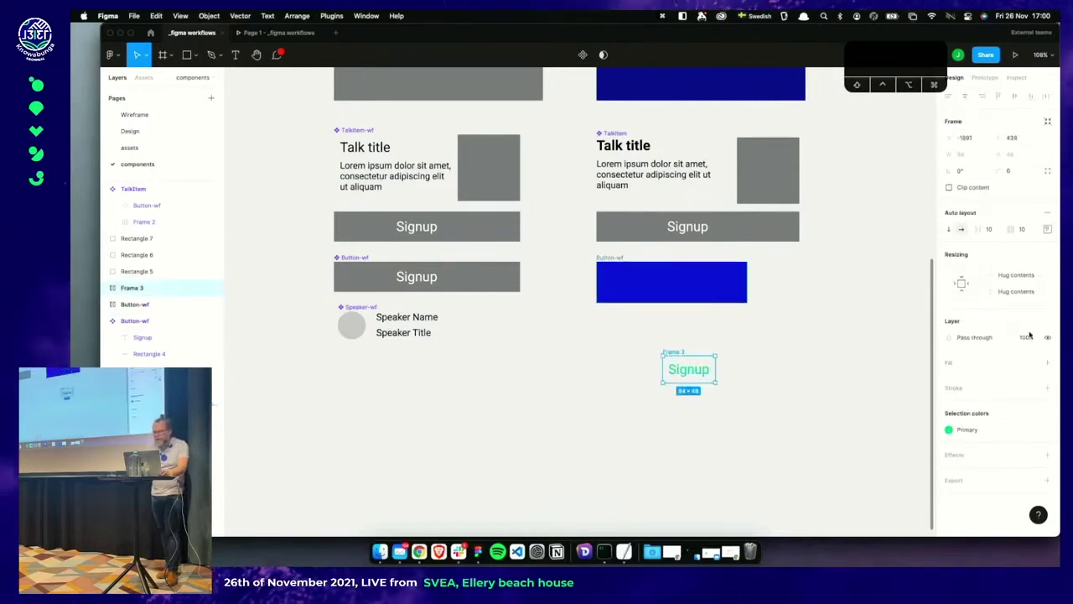
# Fill the new Signup frame with the Secondary color style and set its auto layout padding to 8, 16
pyautogui.click(1032, 363)
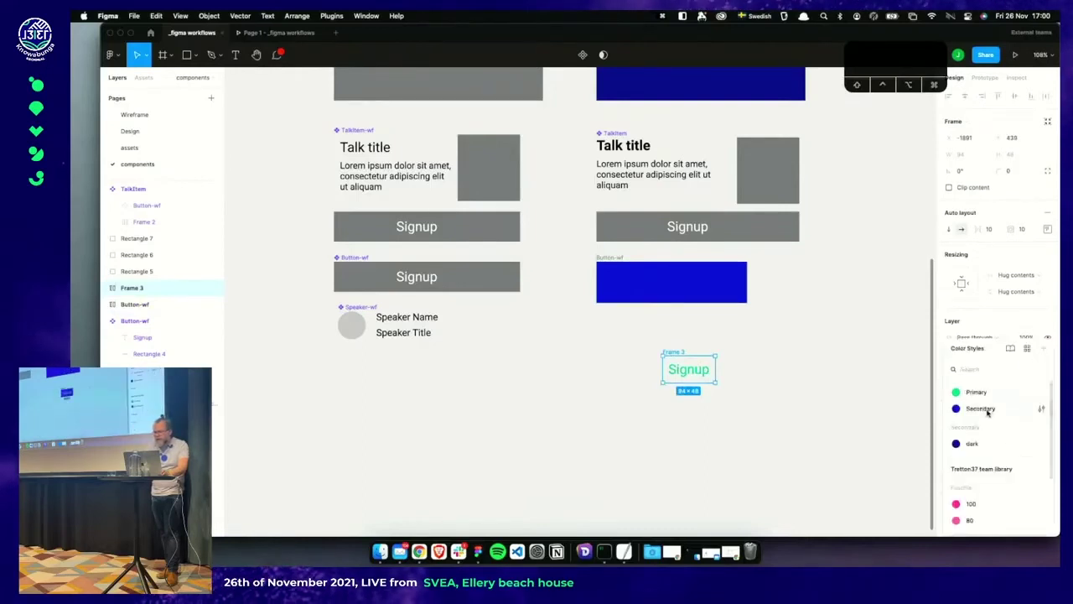
pyautogui.click(989, 411)
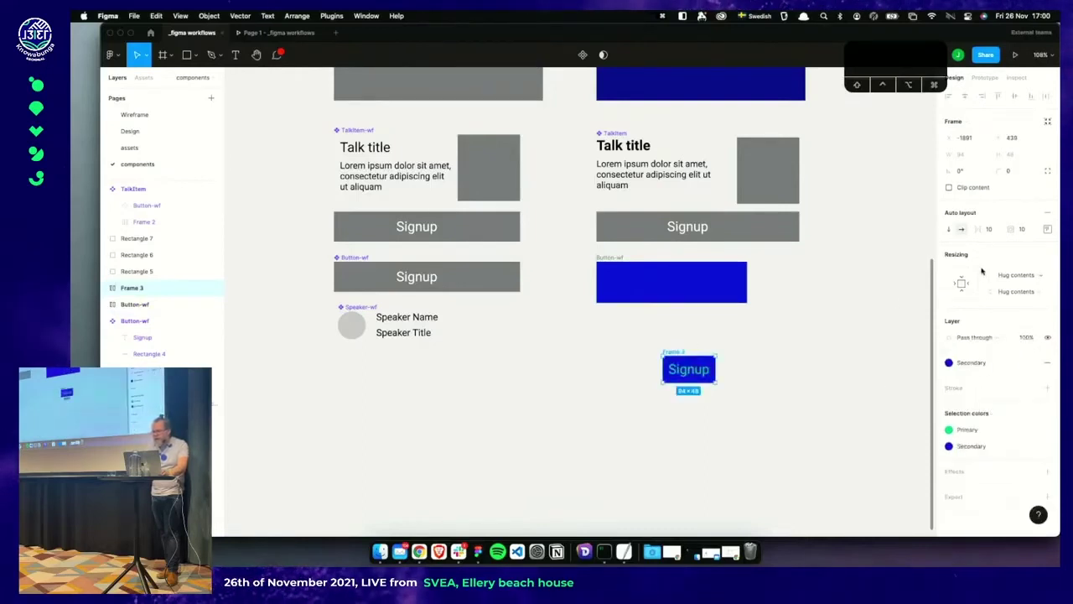
pyautogui.click(1023, 230)
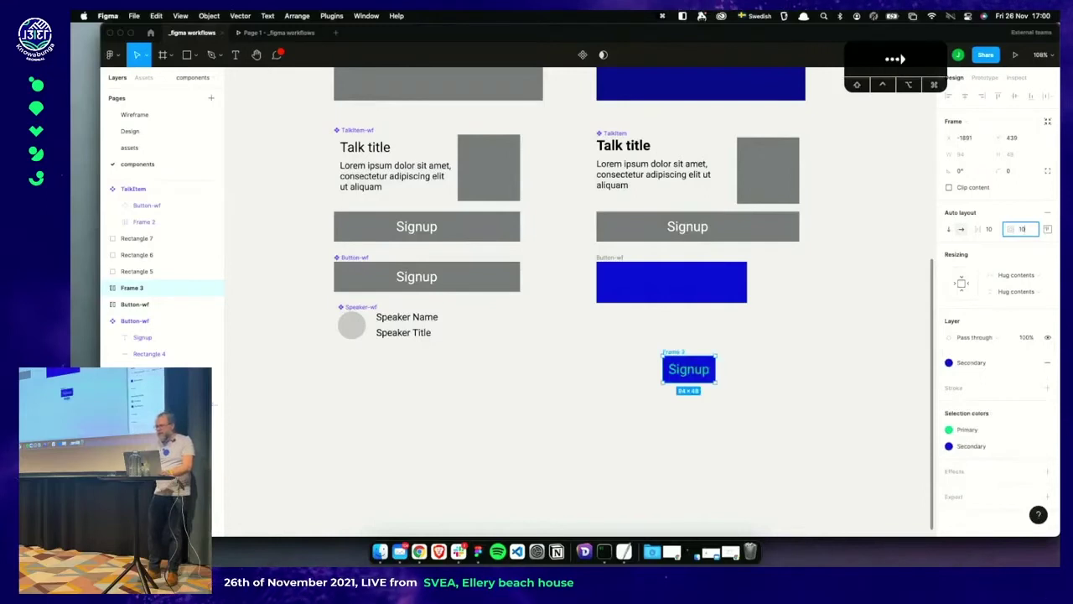
pyautogui.write('8,')
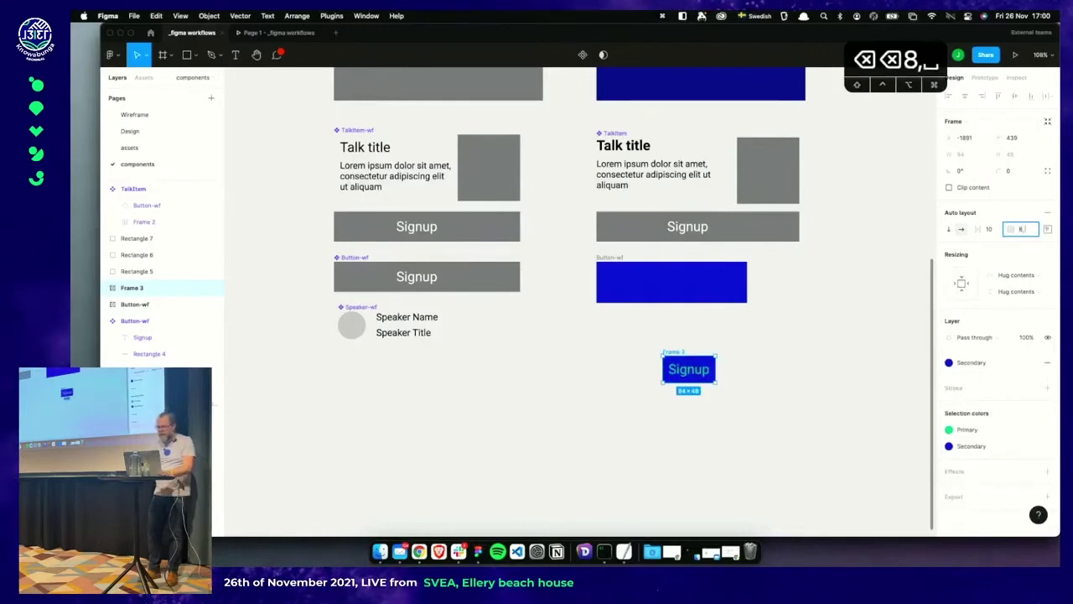
pyautogui.write(' 16')
pyautogui.press('Return')
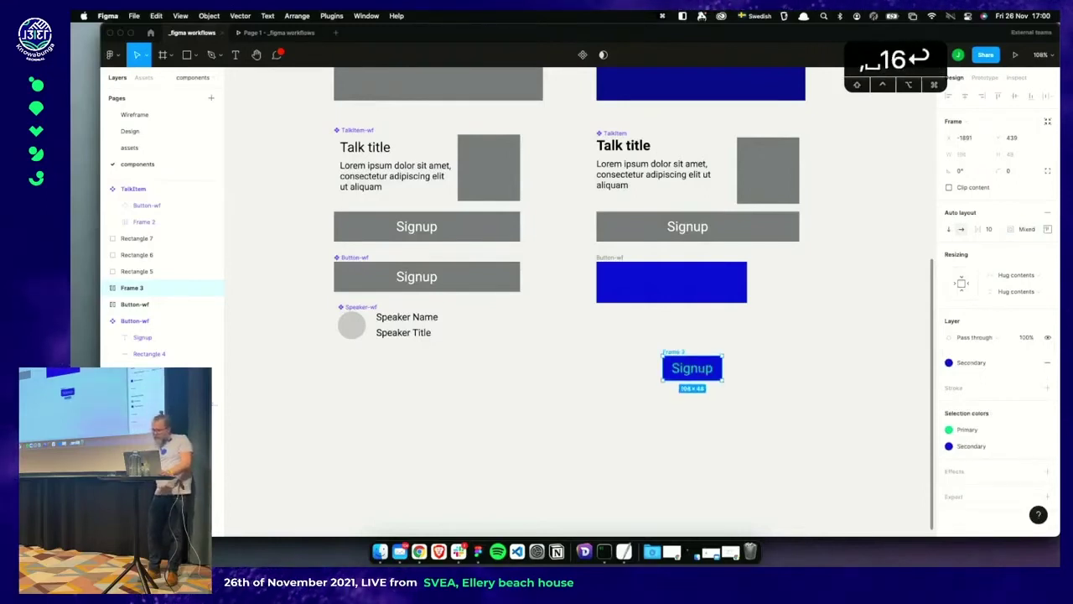
# Set the Signup frame's auto layout padding to 12 vertically and 24 horizontally
pyautogui.click(1026, 229)
pyautogui.write('12')
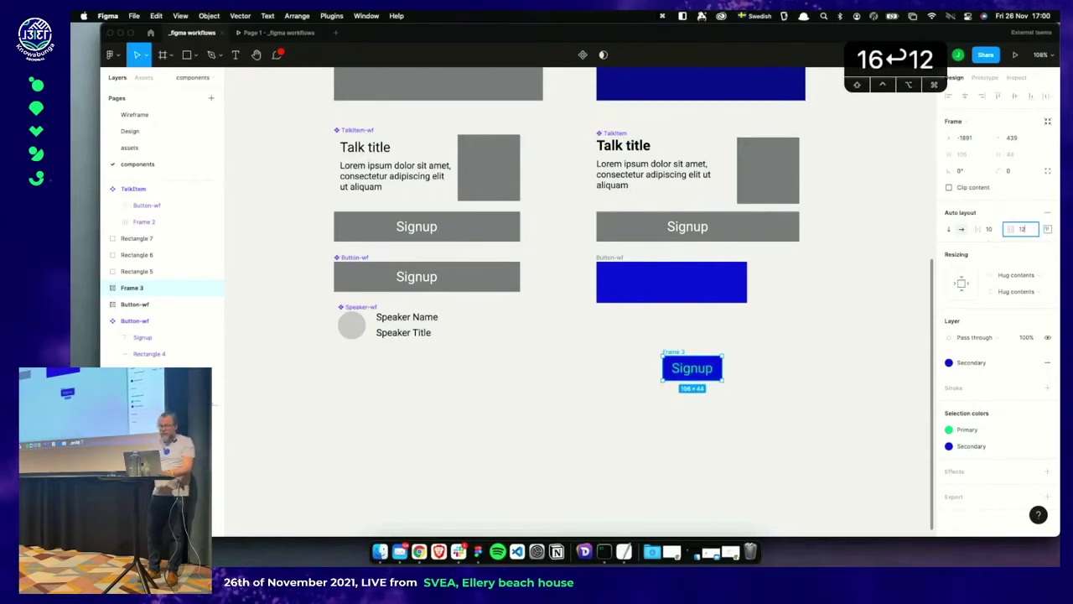
pyautogui.write(', ')
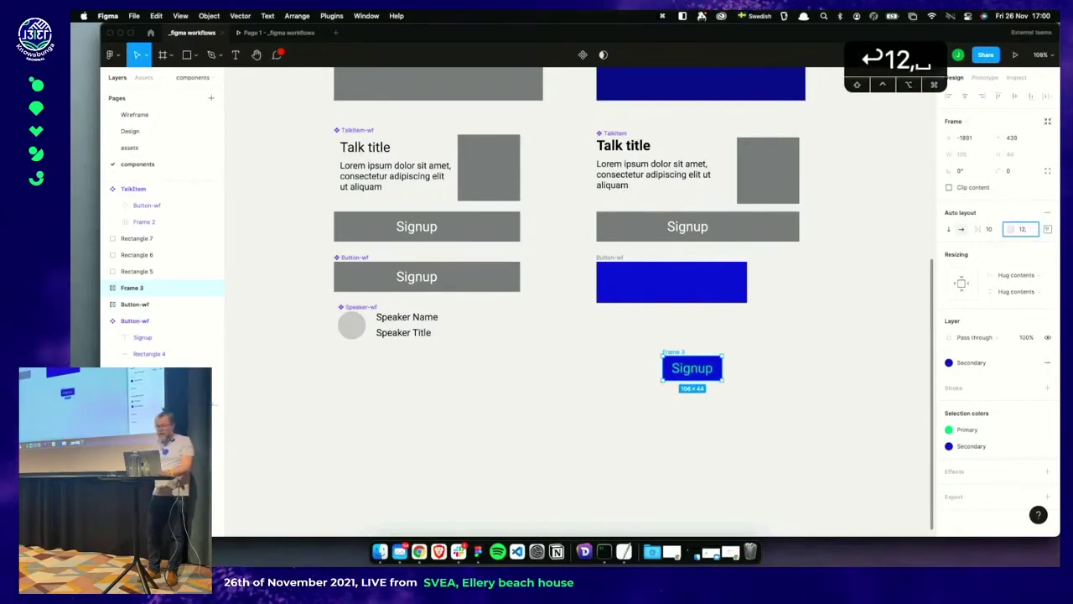
pyautogui.write('24')
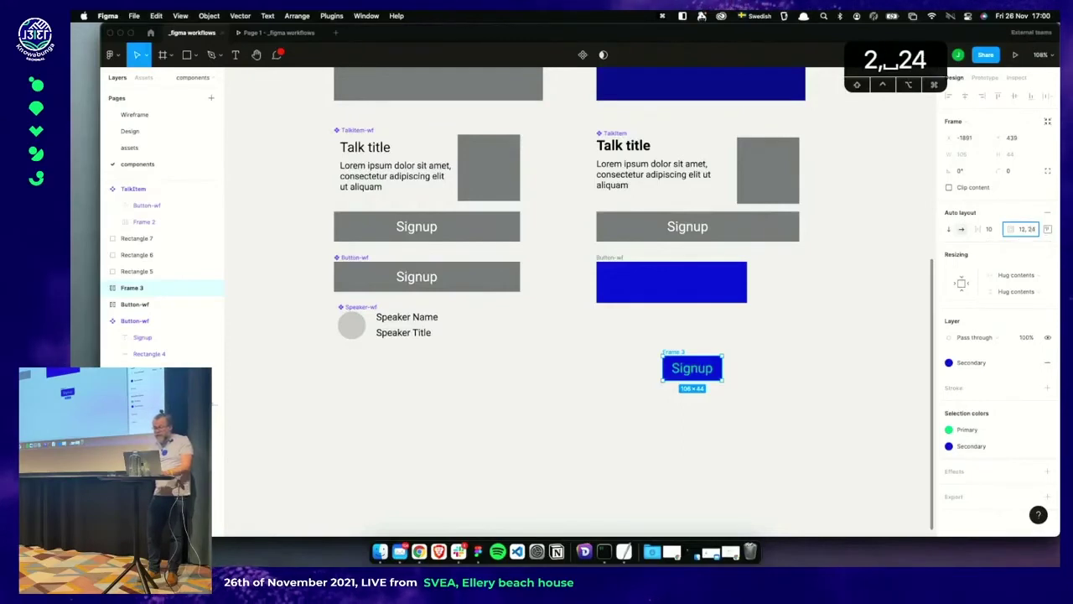
pyautogui.press('Return')
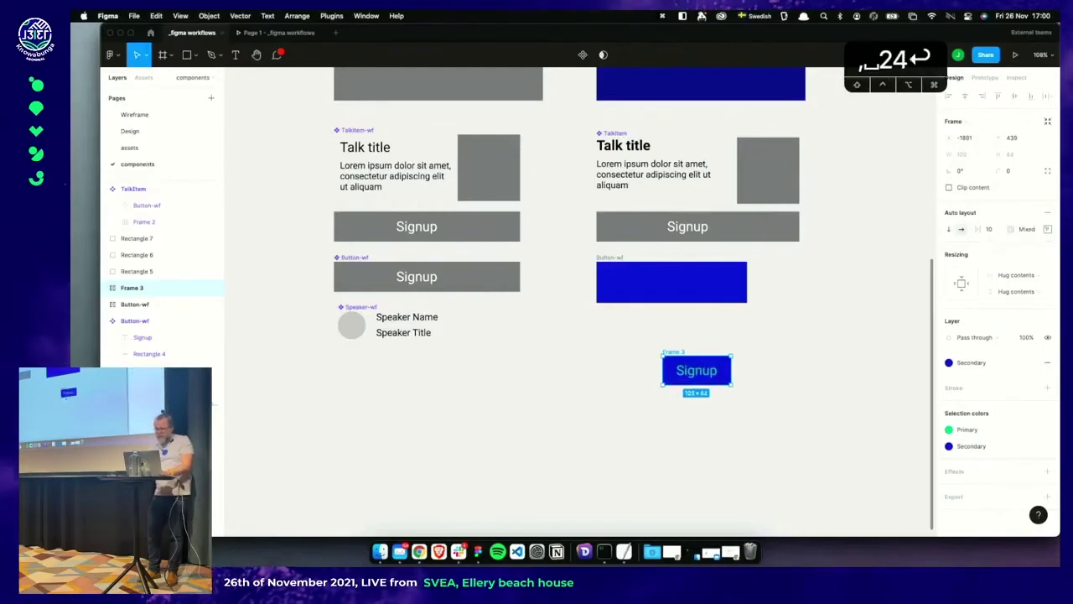
pyautogui.click(805, 378)
# Replace the empty blue Button-wf frame with the Signup frame, positioned below TalkItem and widened to 297
pyautogui.click(678, 278)
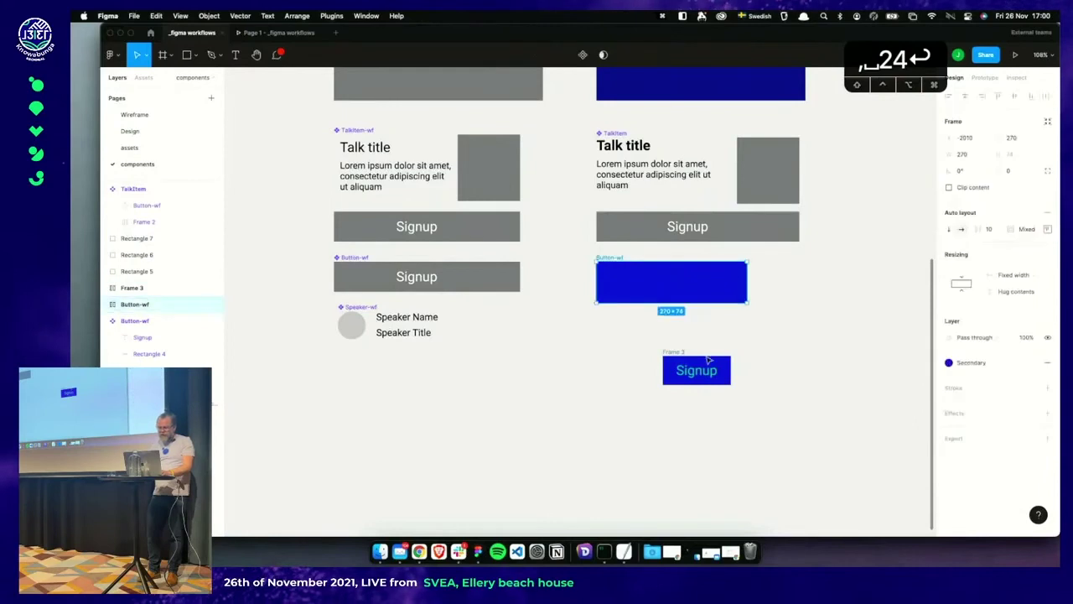
pyautogui.press('BackSpace')
pyautogui.moveTo(687, 357); pyautogui.dragTo(762, 279)
# Centre the Signup text within the blue frame by changing the frame's auto layout alignment
pyautogui.click(644, 287)
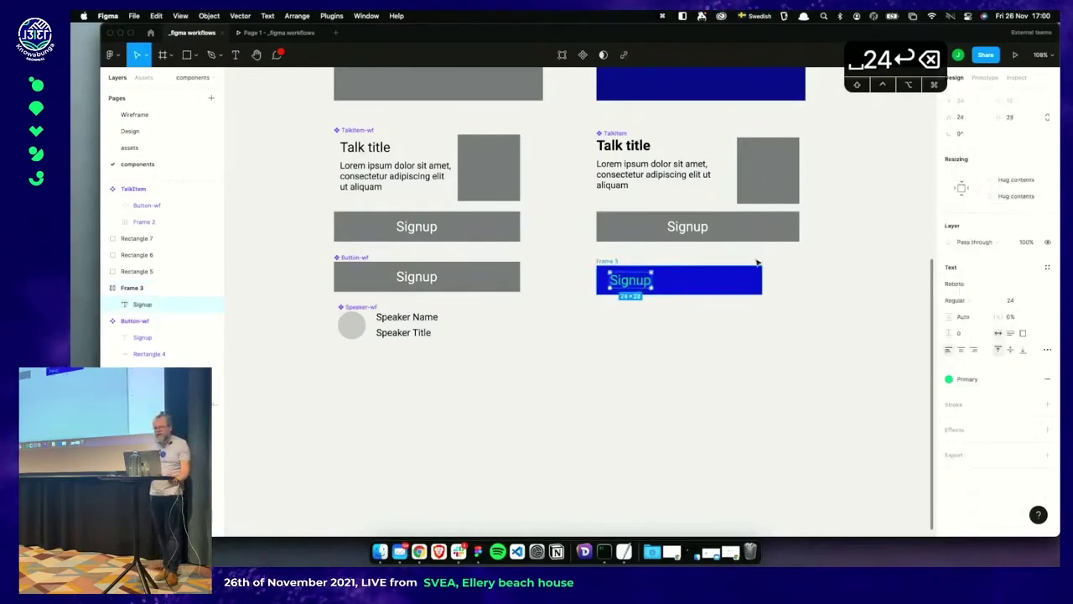
pyautogui.click(616, 257)
pyautogui.click(600, 262)
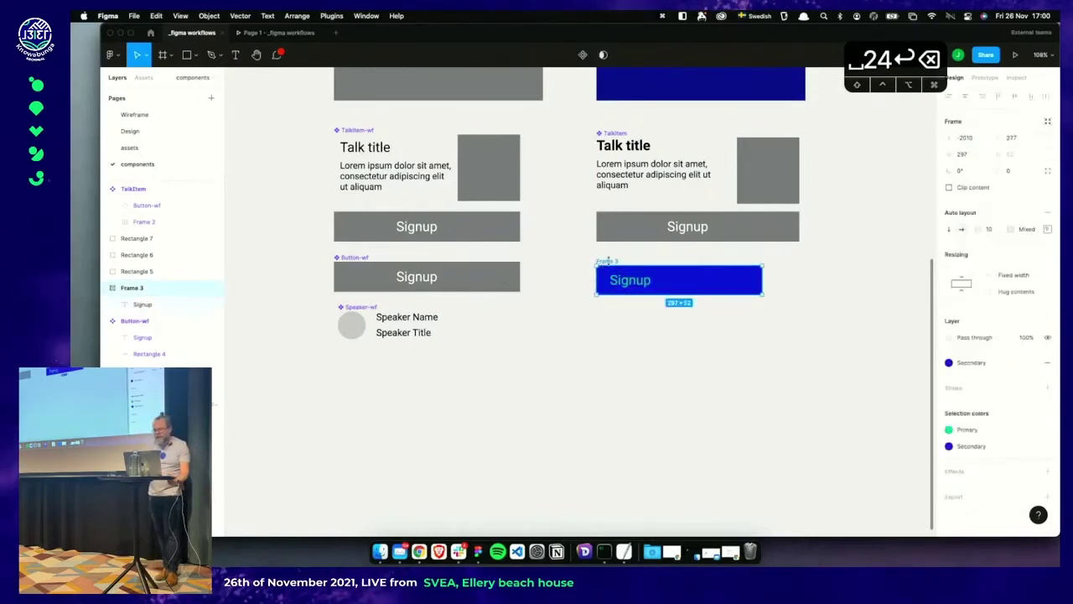
pyautogui.click(1048, 230)
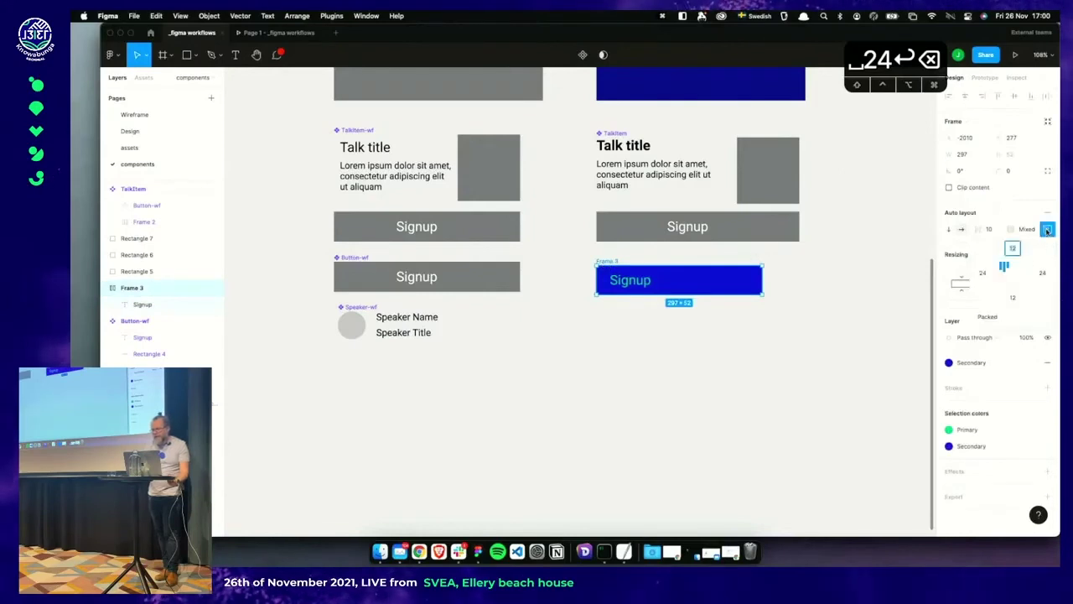
pyautogui.click(1014, 276)
pyautogui.click(839, 266)
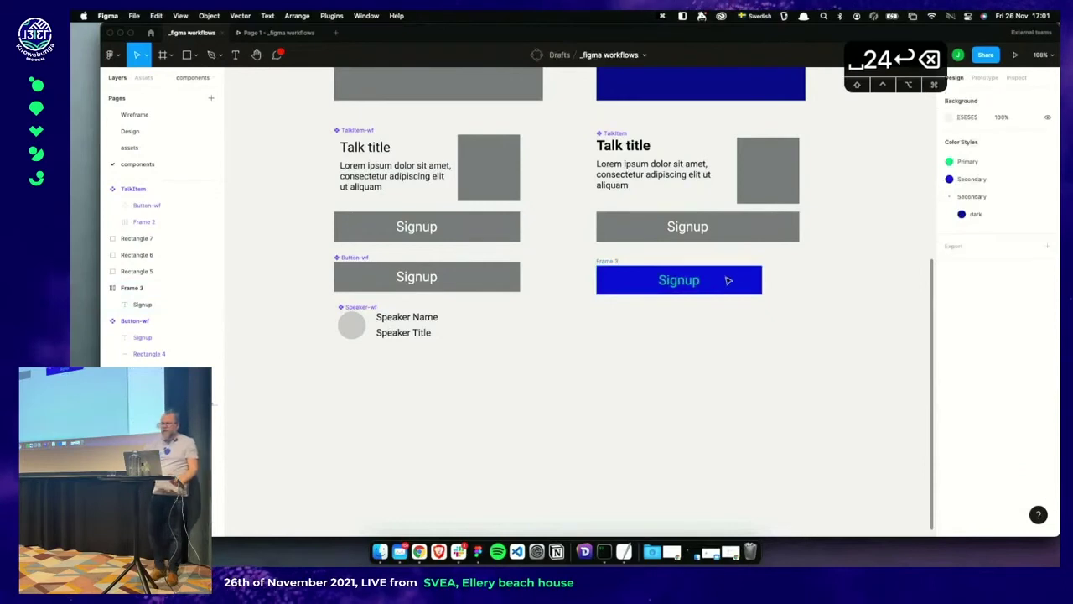
# Rename the blue Signup frame as Button
pyautogui.click(613, 265)
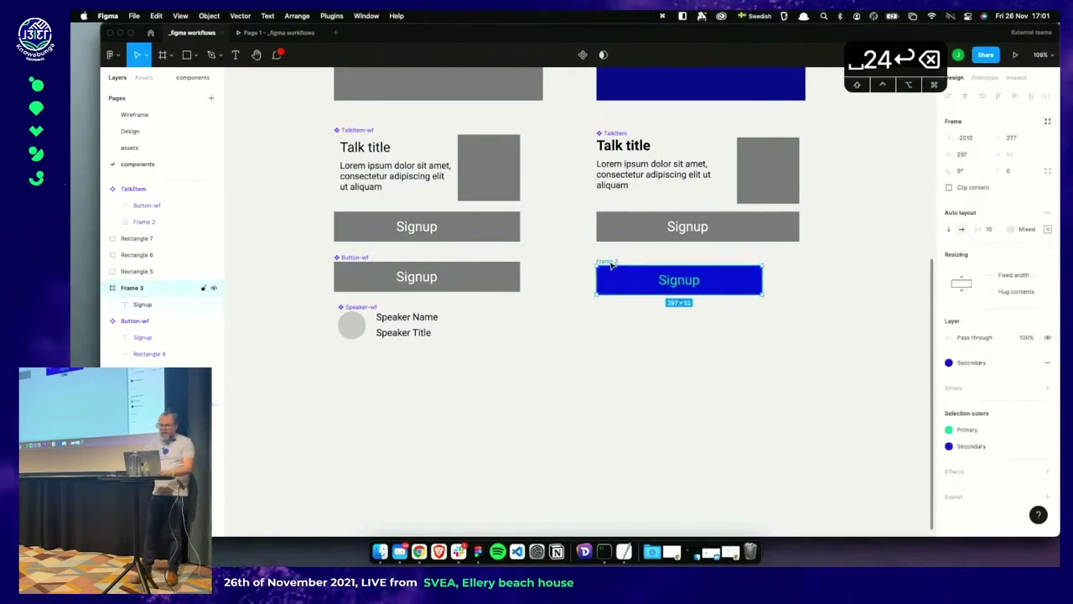
pyautogui.press('super+r')
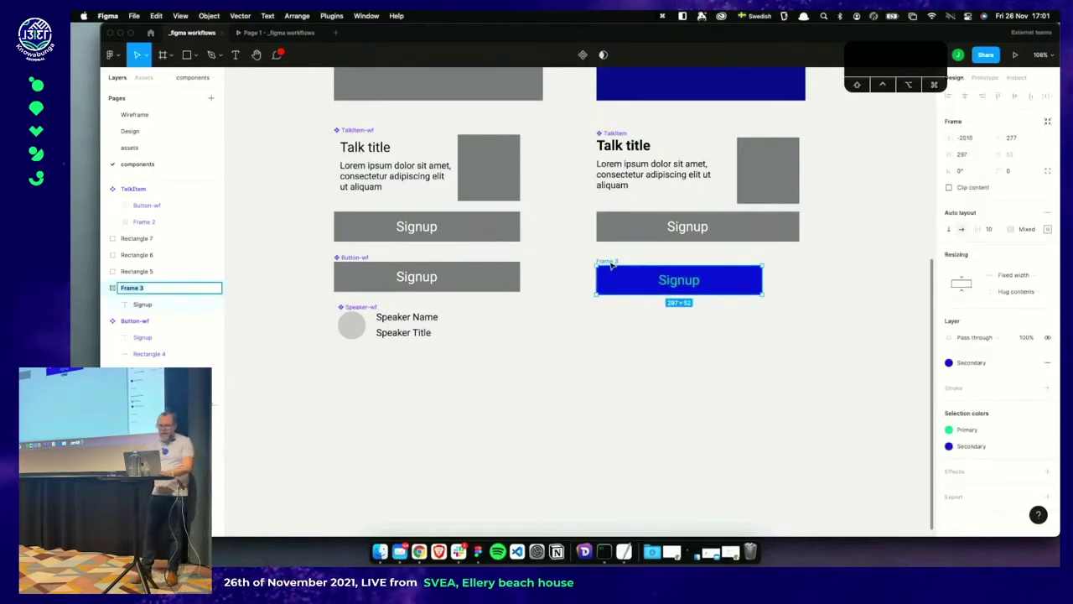
pyautogui.write('Button')
pyautogui.press('Return')
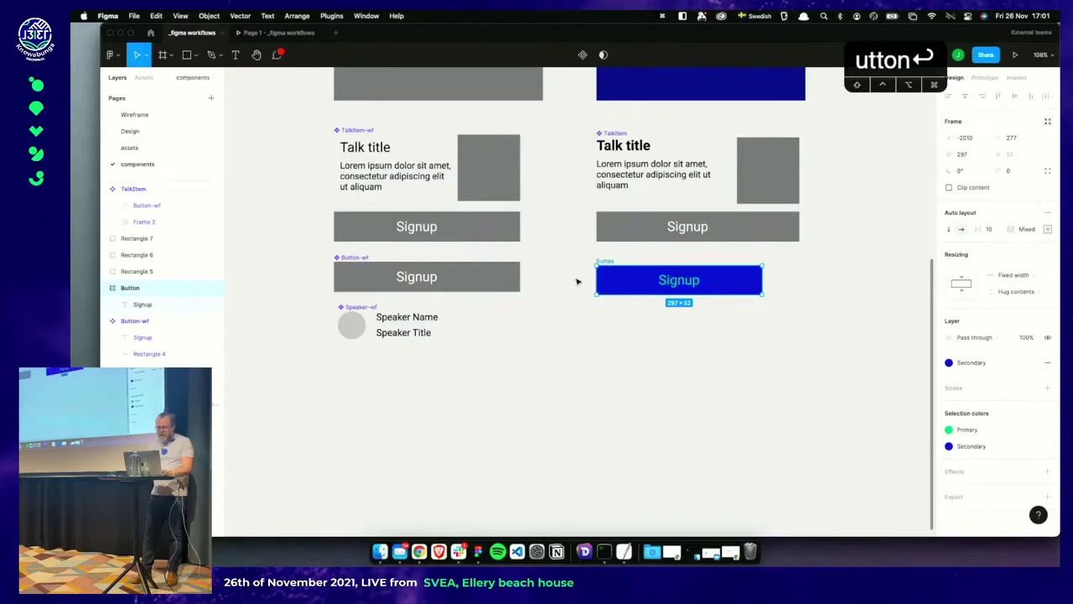
pyautogui.click(634, 237)
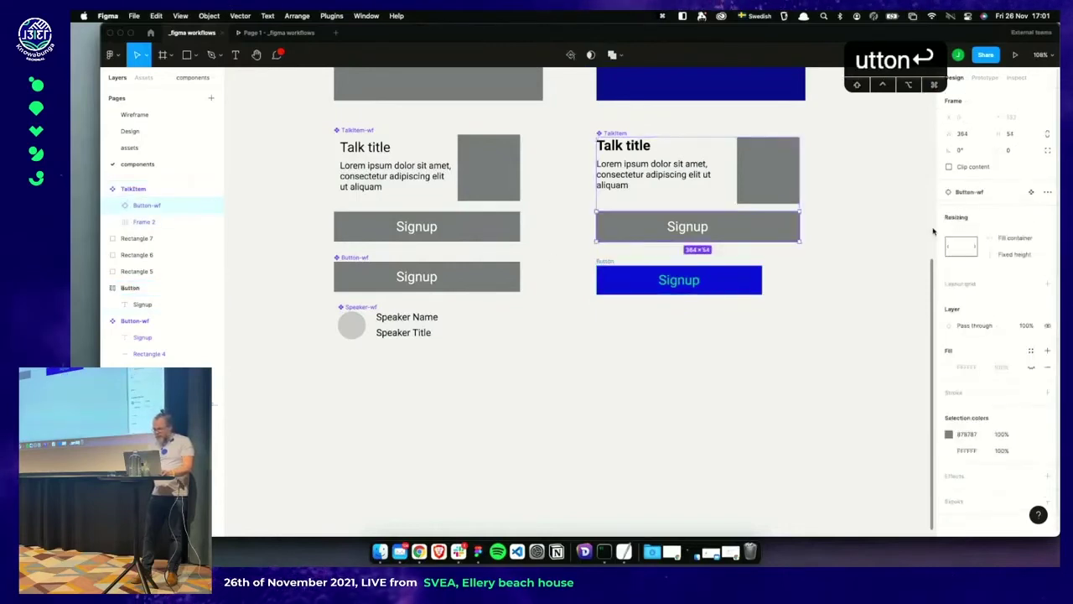
pyautogui.click(791, 240)
pyautogui.click(785, 237)
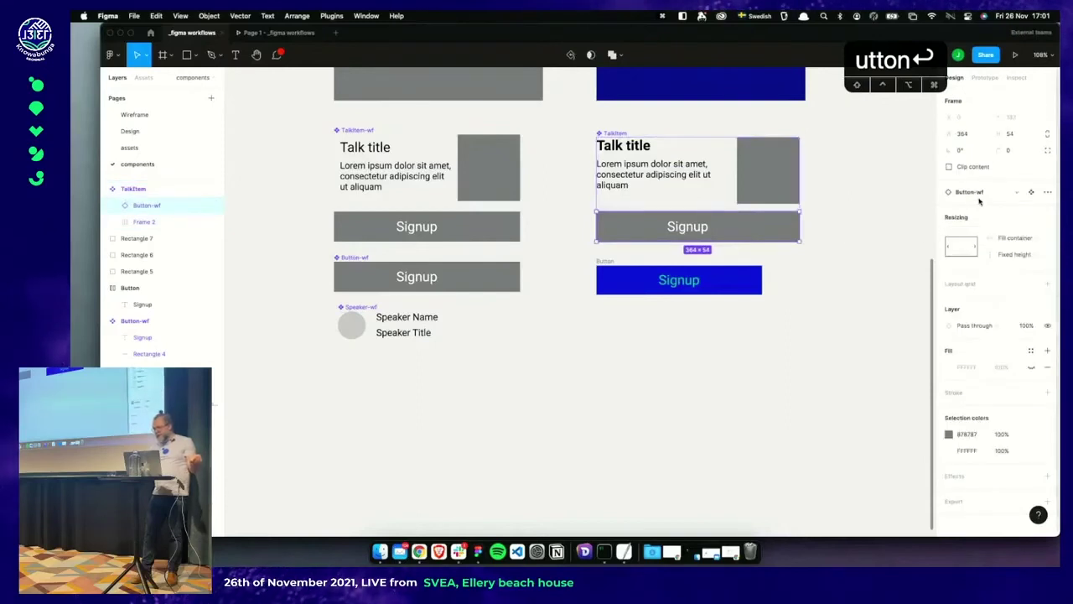
pyautogui.click(973, 193)
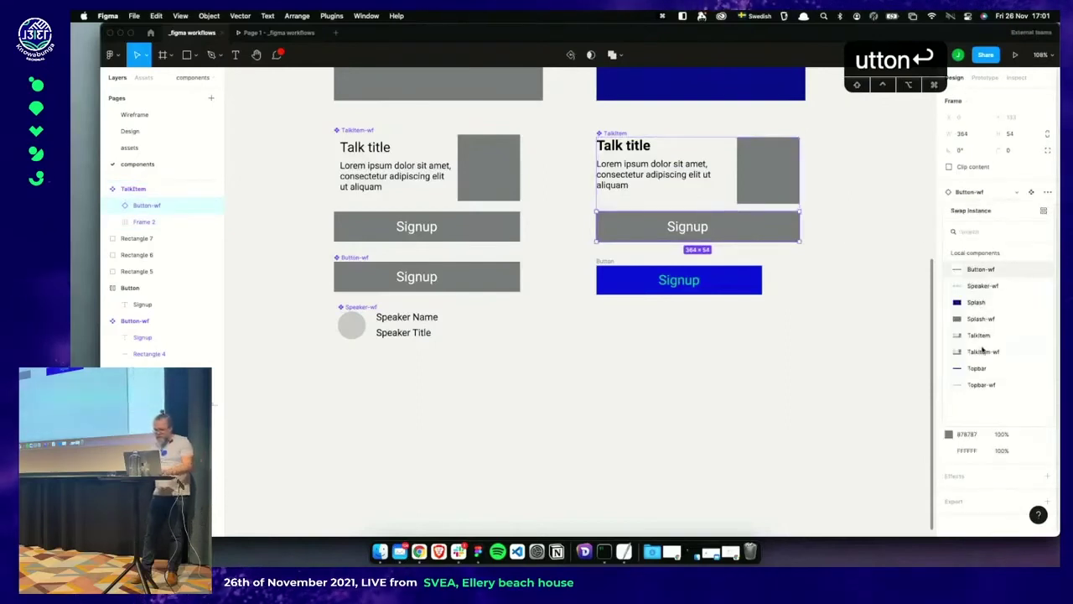
pyautogui.click(766, 327)
# Turn the Button frame into a component and swap the Button-wf instance inside TalkItem for Button
pyautogui.click(613, 260)
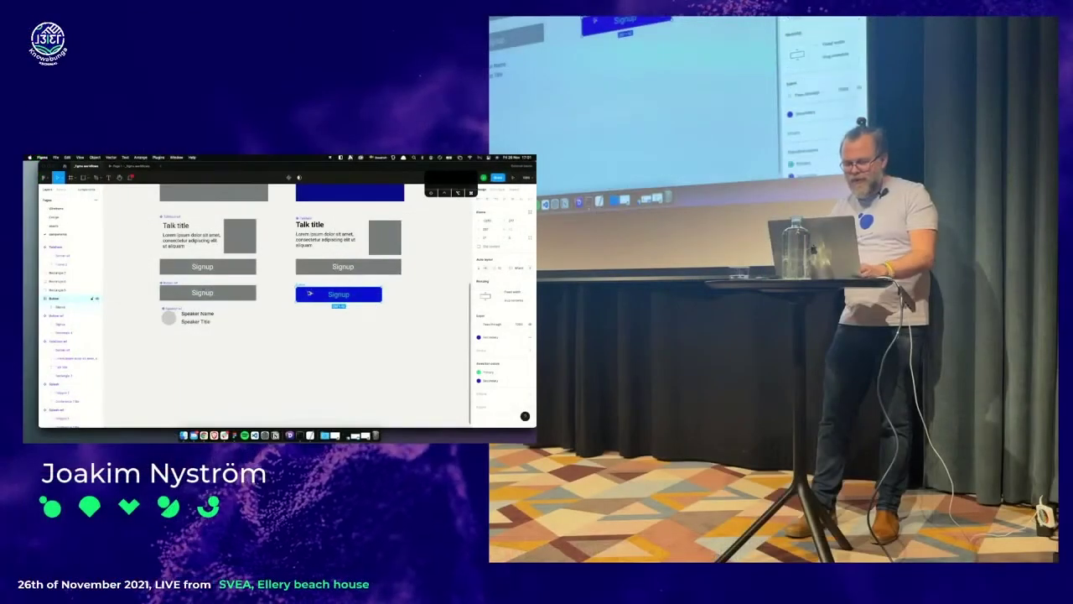
pyautogui.click(324, 266)
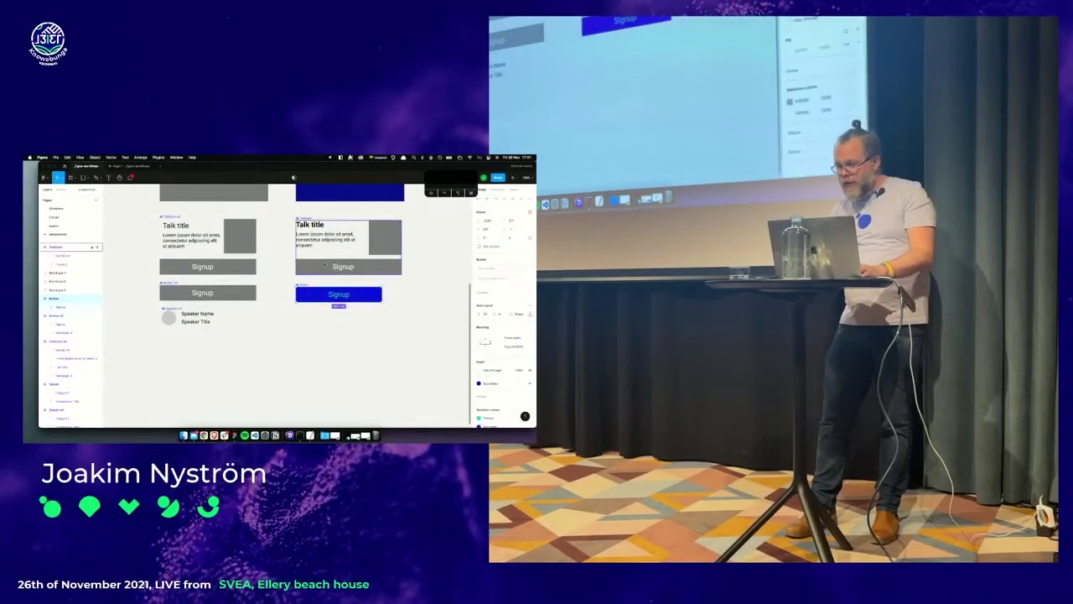
pyautogui.doubleClick(324, 266)
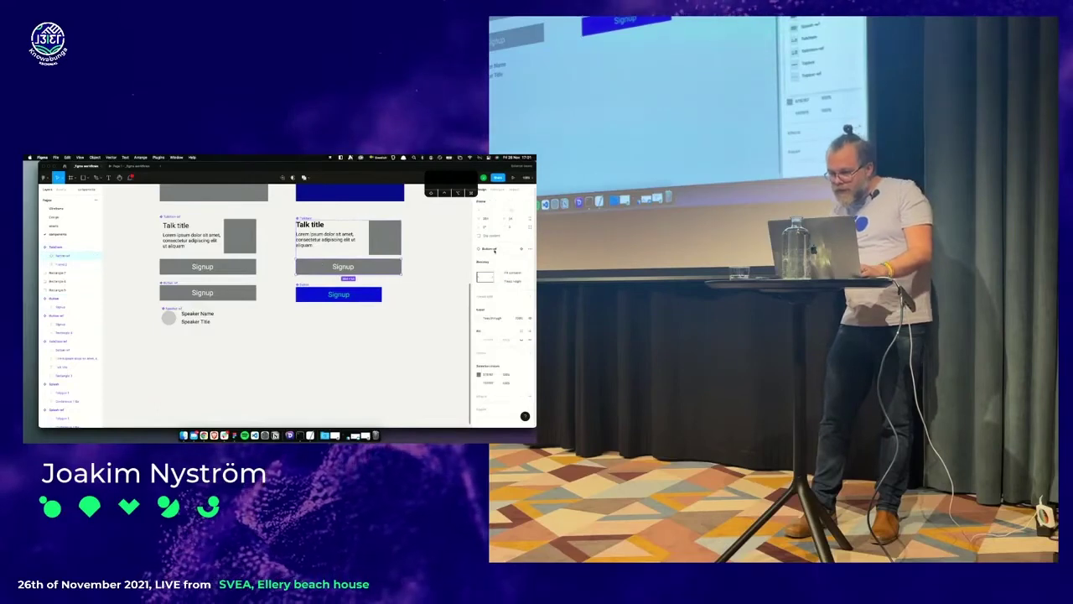
pyautogui.click(507, 270)
pyautogui.click(492, 289)
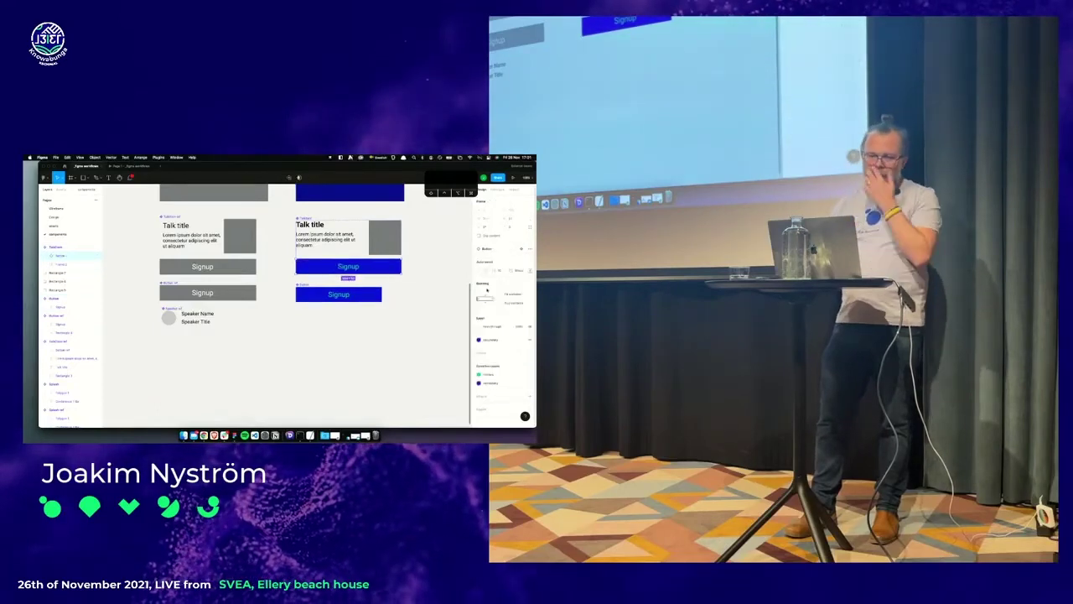
# On the Design page, load the second through fourth Unsplash images from the BG folder for placement
pyautogui.click(53, 216)
pyautogui.scroll(-3, 225, 287)
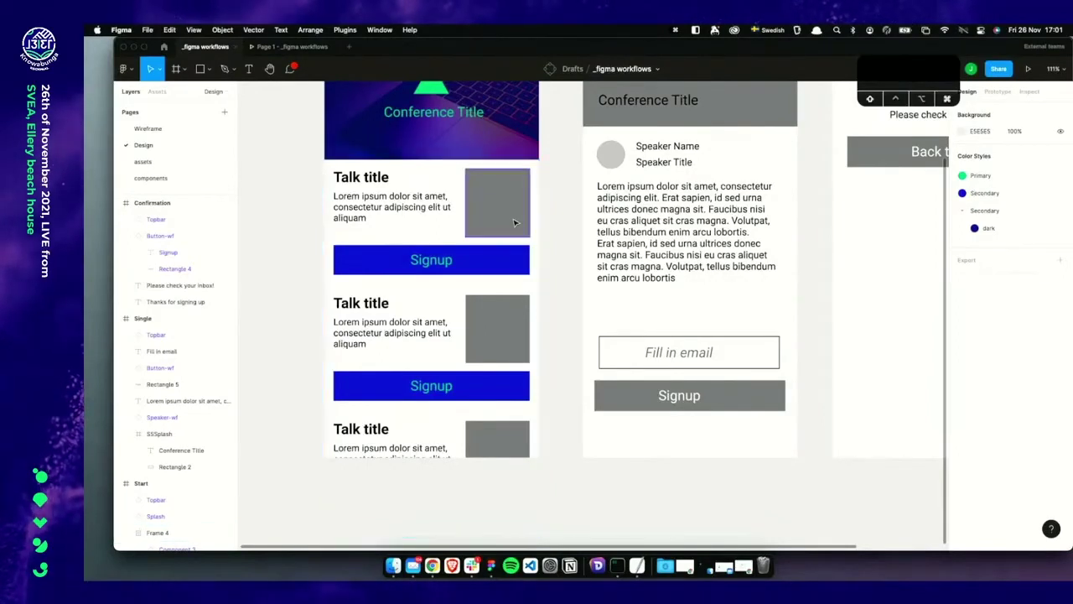
pyautogui.click(515, 222)
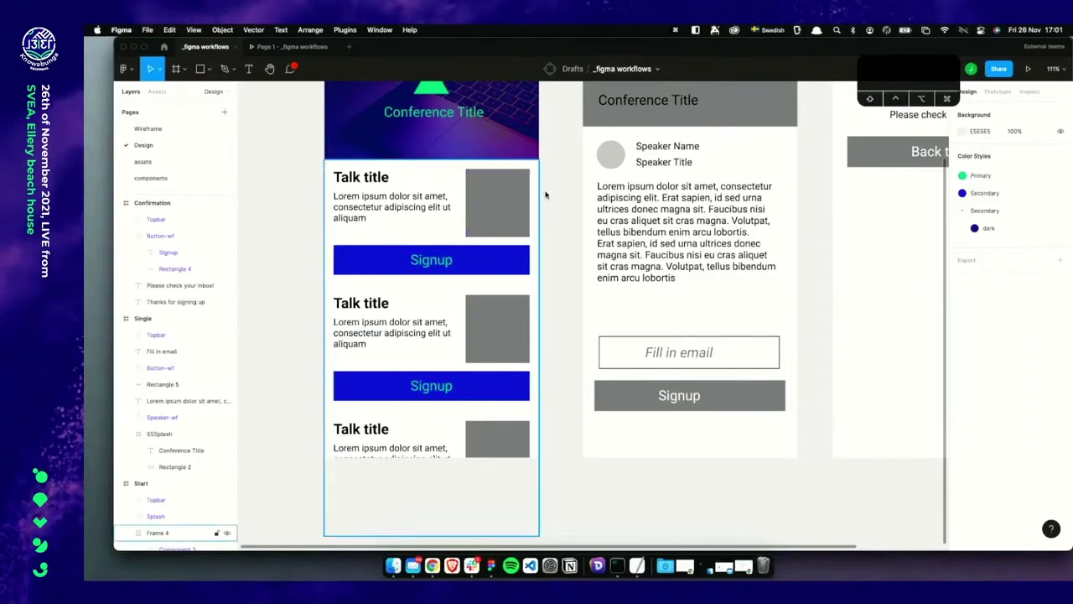
pyautogui.press('shift+super+k')
pyautogui.click(526, 235)
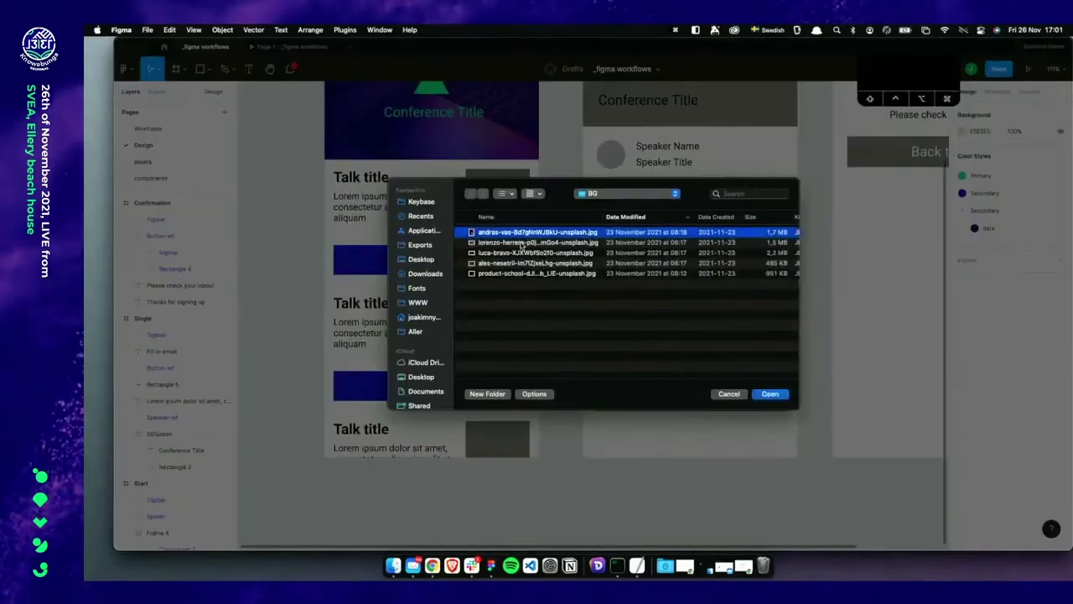
pyautogui.click(522, 243)
pyautogui.keyDown('shift'); pyautogui.click(515, 263); pyautogui.keyUp('shift')
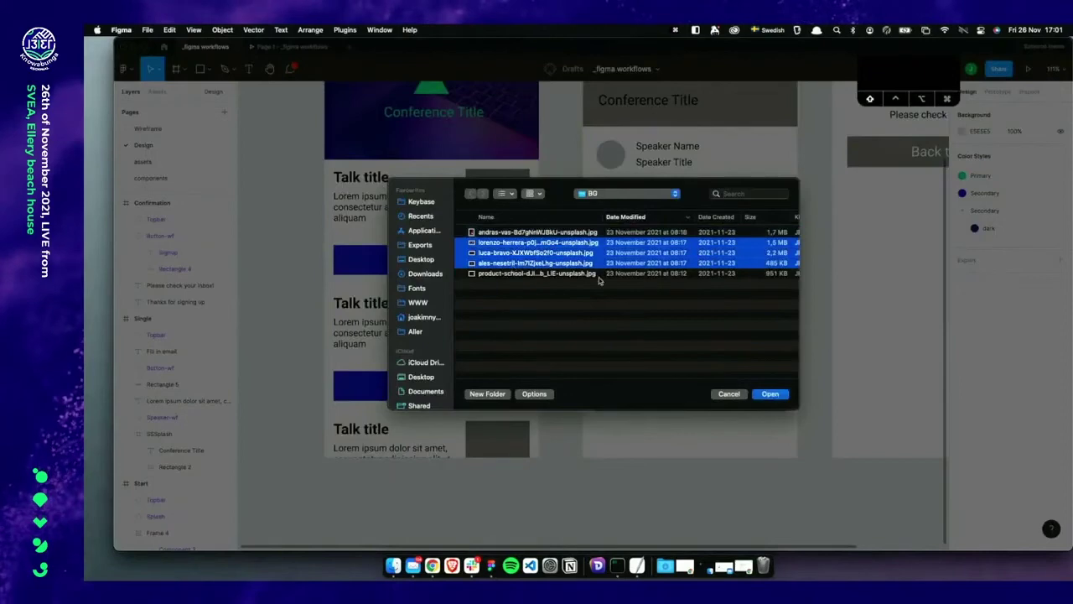
pyautogui.click(770, 395)
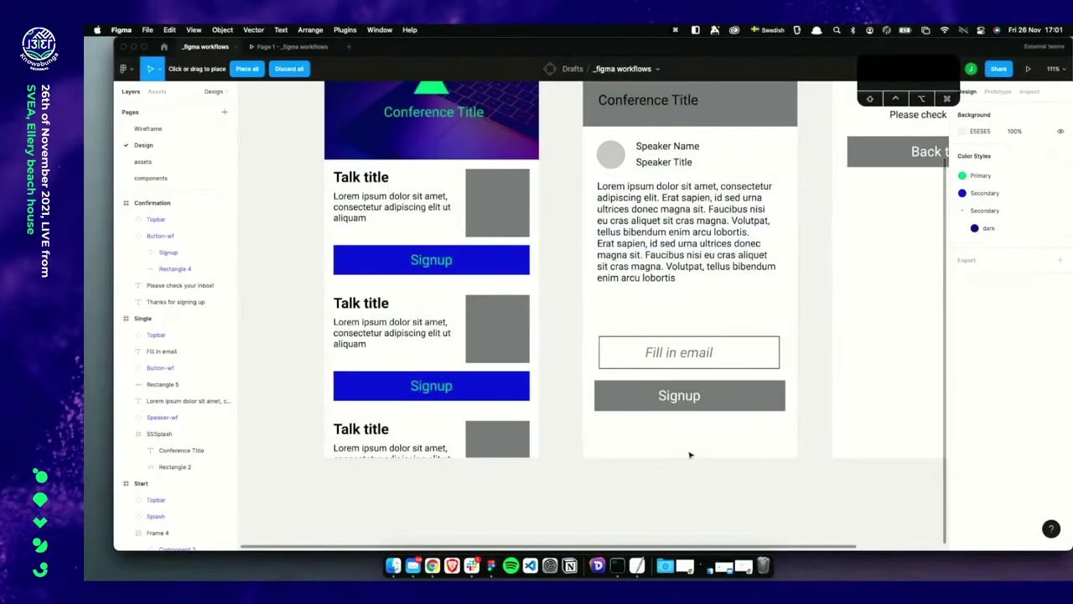
# Place the three loaded images into the grey squares of the three talk items on the Start screen
pyautogui.click(508, 197)
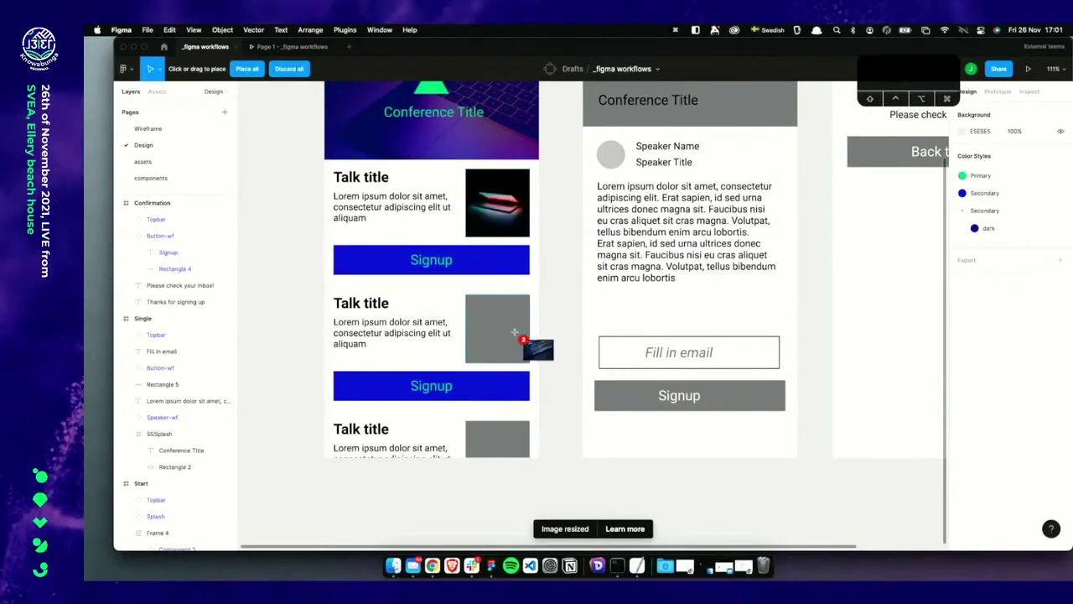
pyautogui.click(513, 327)
pyautogui.click(511, 434)
pyautogui.click(630, 503)
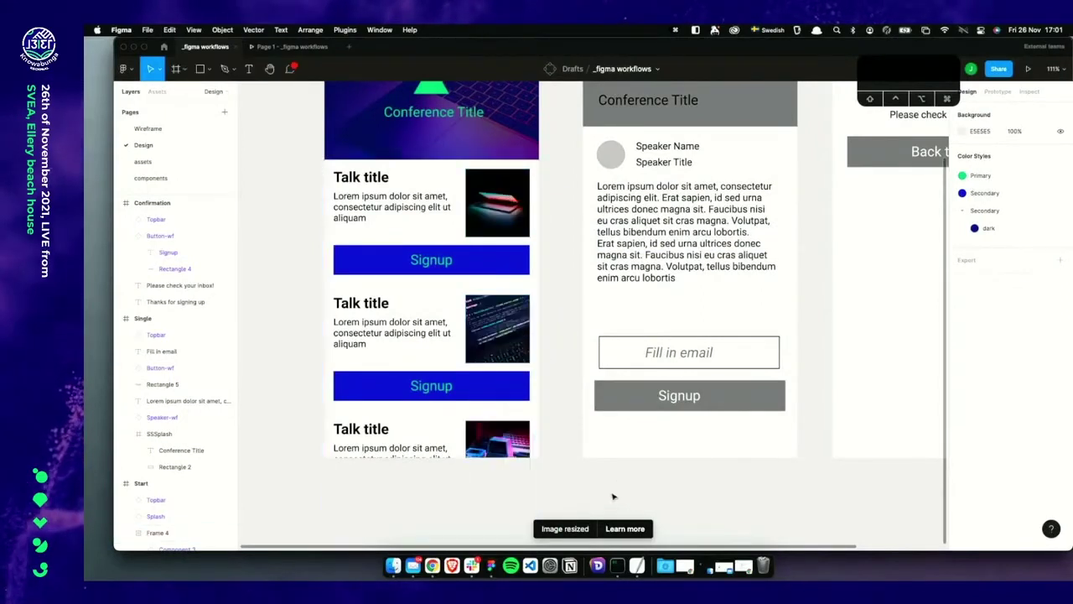
# Examine the Single screen's speaker block, email field and signup button for parts still in wireframe style
pyautogui.scroll(5, 634, 469)
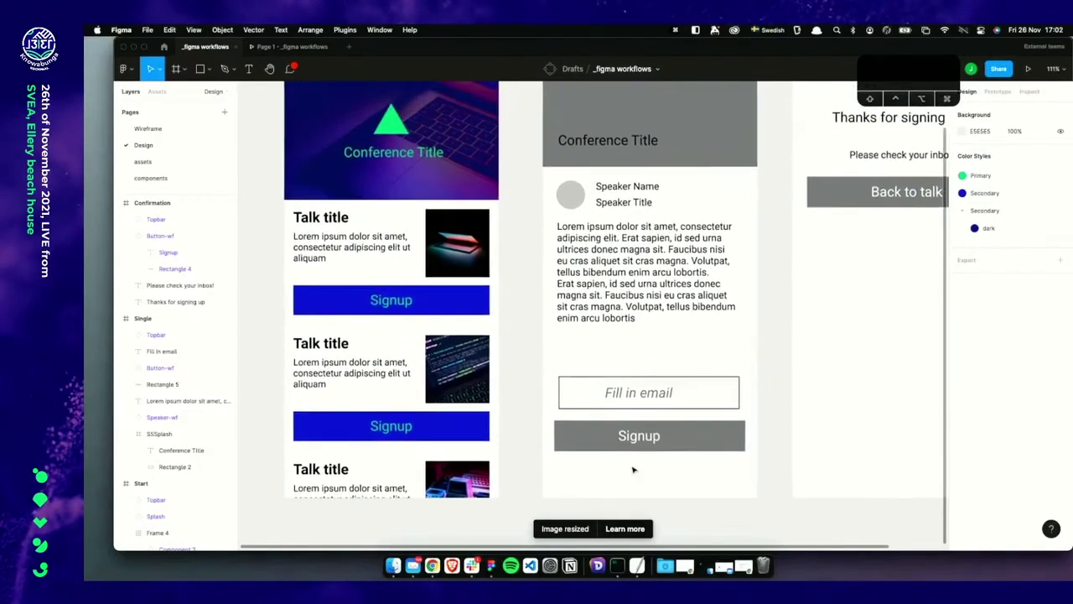
pyautogui.scroll(-4, 633, 470)
pyautogui.click(629, 450)
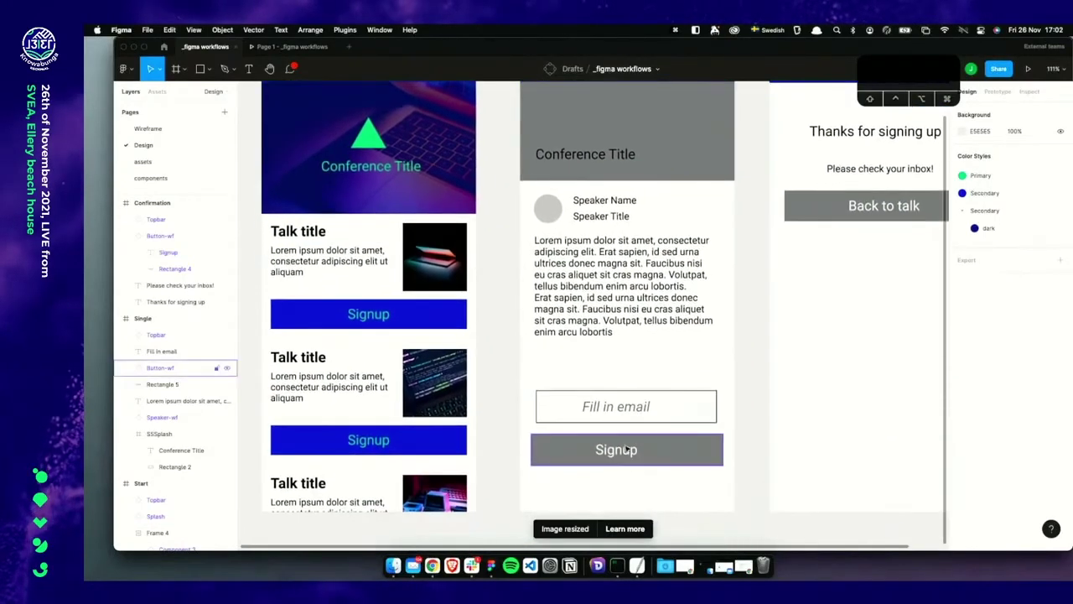
pyautogui.click(641, 408)
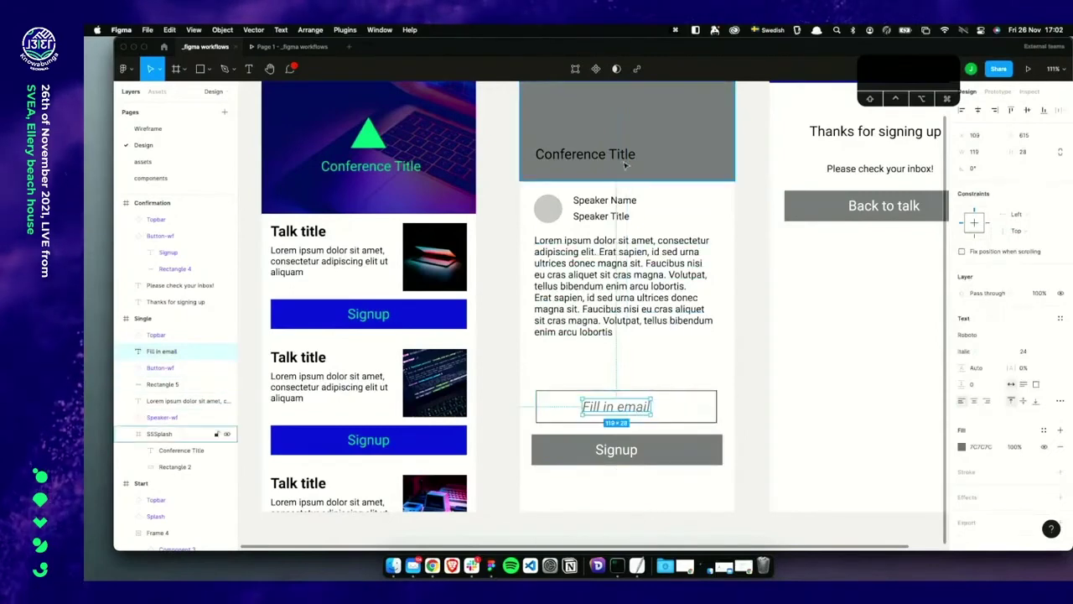
pyautogui.scroll(2, 627, 154)
pyautogui.scroll(-1, 627, 154)
pyautogui.click(605, 255)
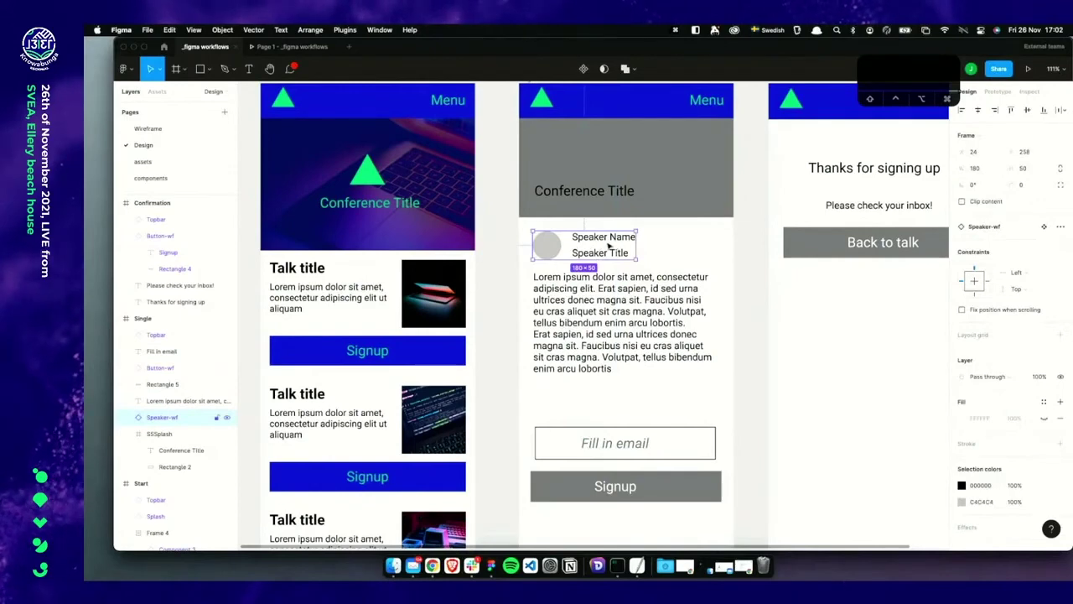
pyautogui.hscroll(-1, 607, 245)
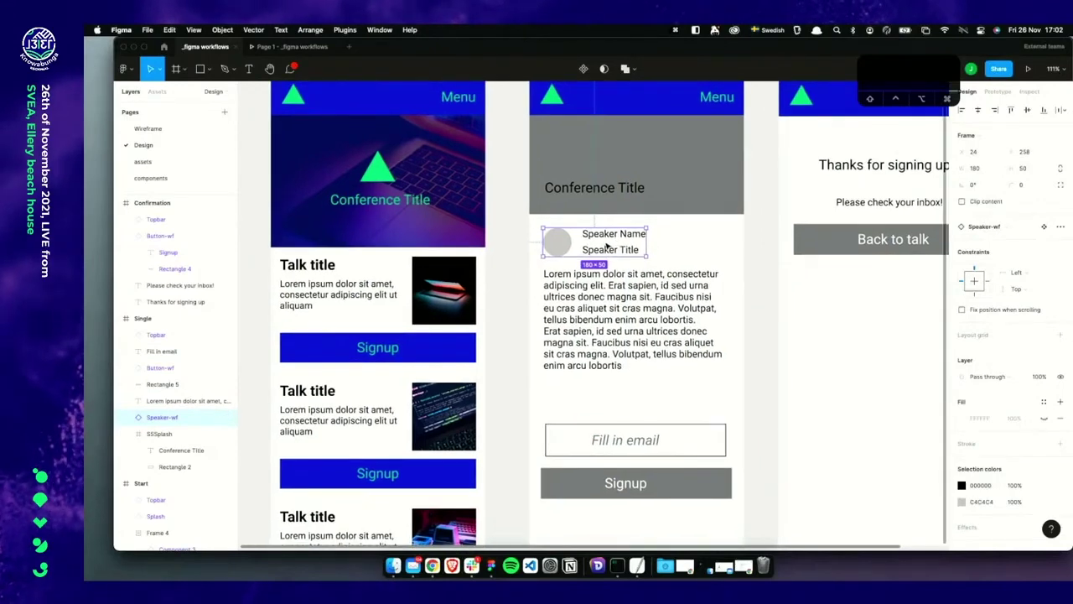
# On the components page, duplicate Speaker-wf below the Button component and detach the copy from its component
pyautogui.click(153, 178)
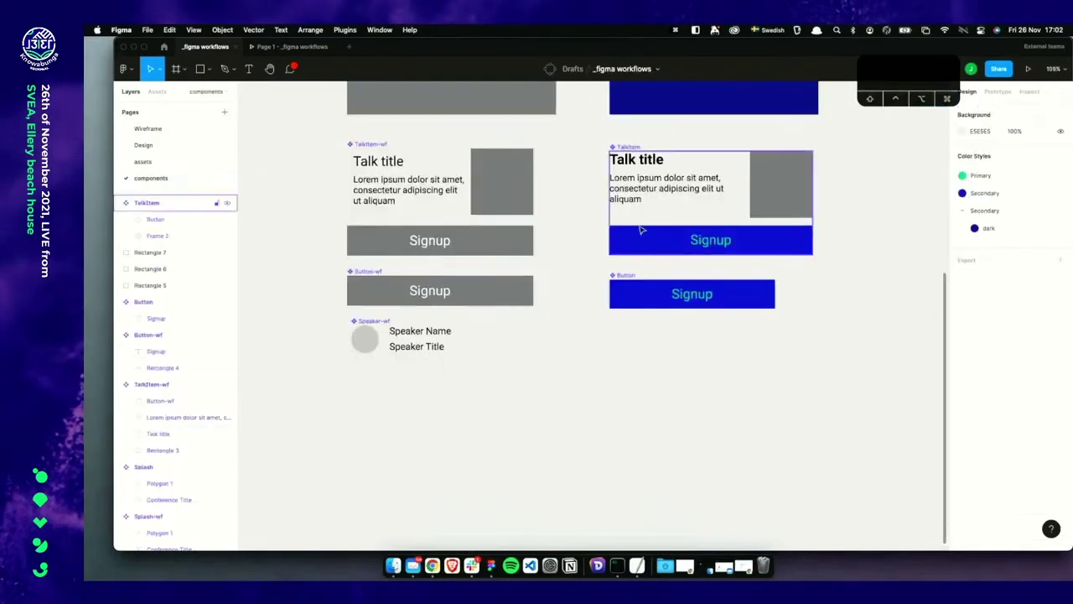
pyautogui.click(399, 323)
pyautogui.moveTo(400, 322); pyautogui.dragTo(634, 321)
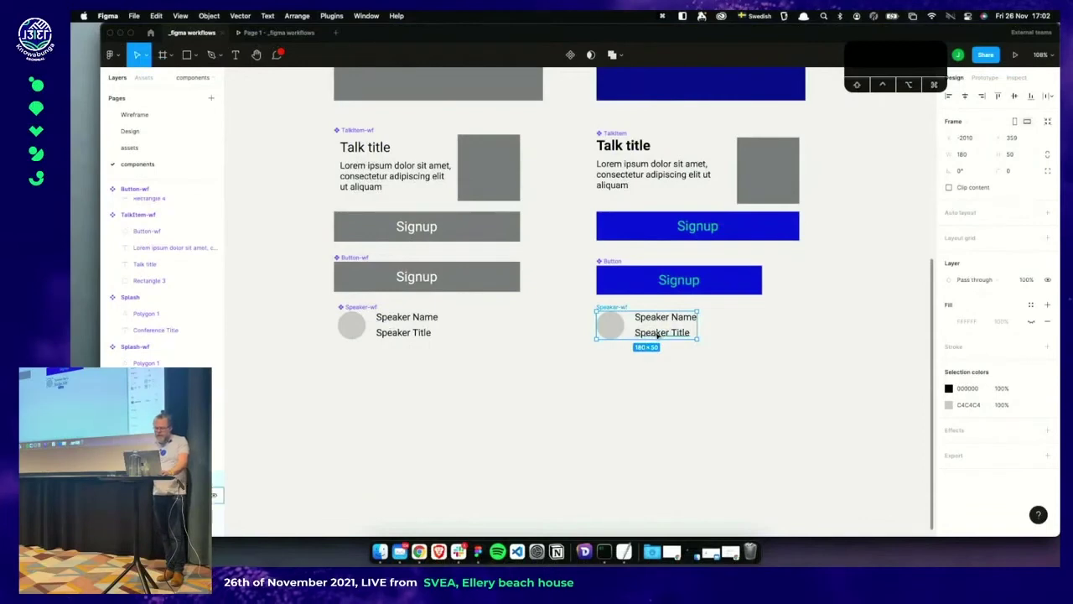
# Set the font weight of the Speaker Name text in the copied speaker frame to Black
pyautogui.doubleClick(681, 332)
pyautogui.doubleClick(675, 326)
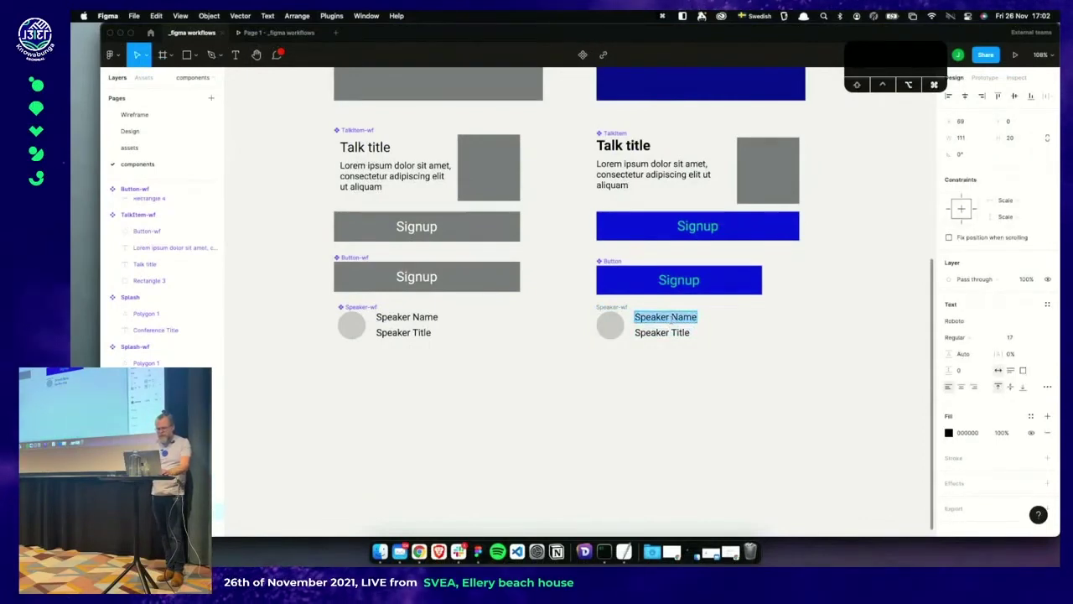
pyautogui.press('alt+super+period')
pyautogui.press('alt+super+period')
pyautogui.press('alt+super+period')
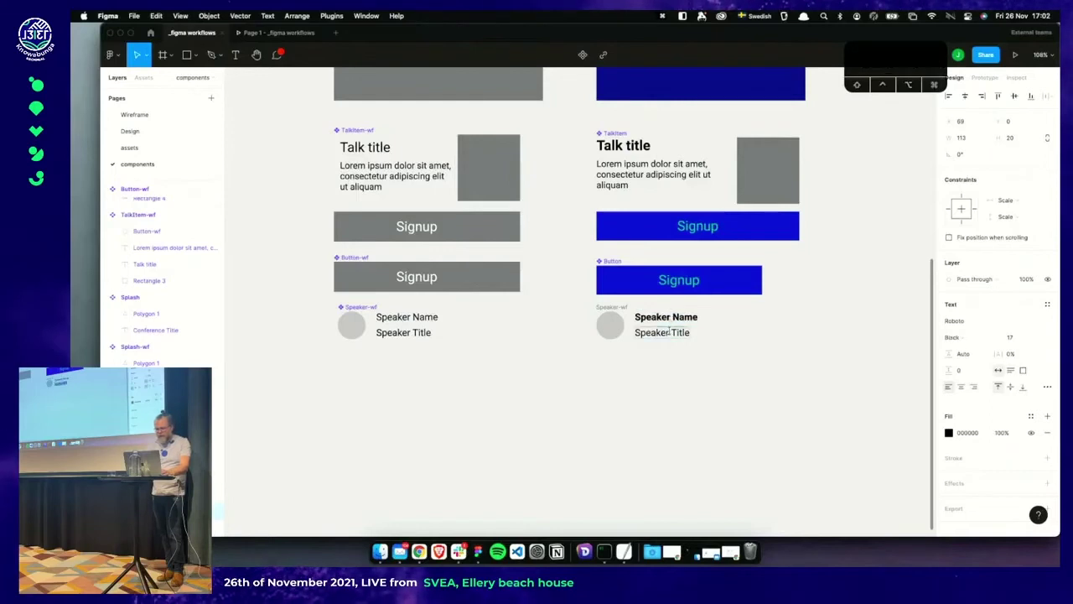
pyautogui.doubleClick(669, 332)
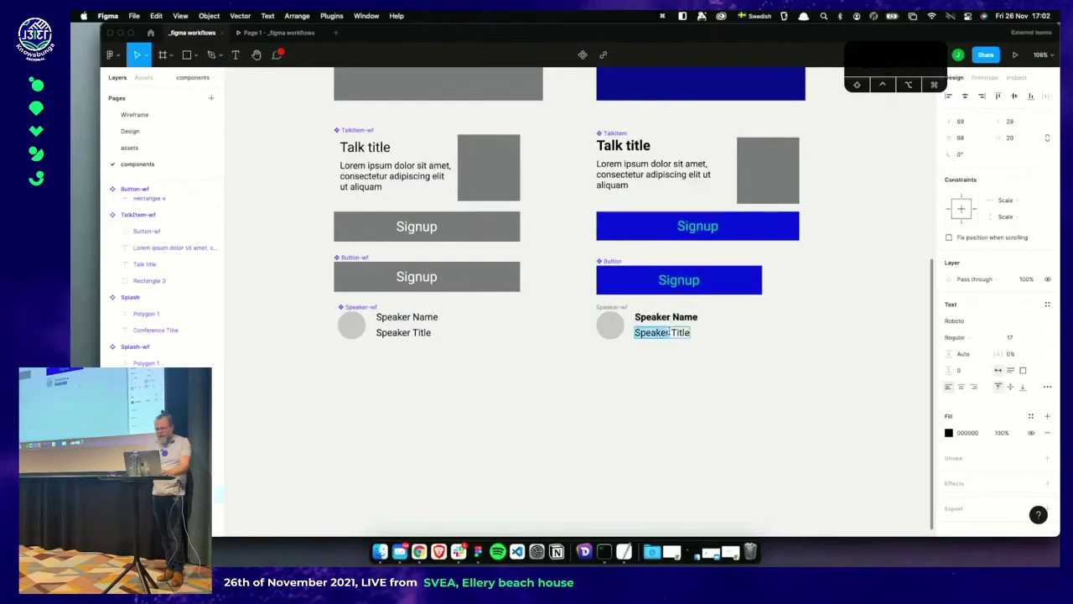
pyautogui.click(611, 324)
pyautogui.click(610, 325)
pyautogui.click(713, 316)
pyautogui.click(666, 320)
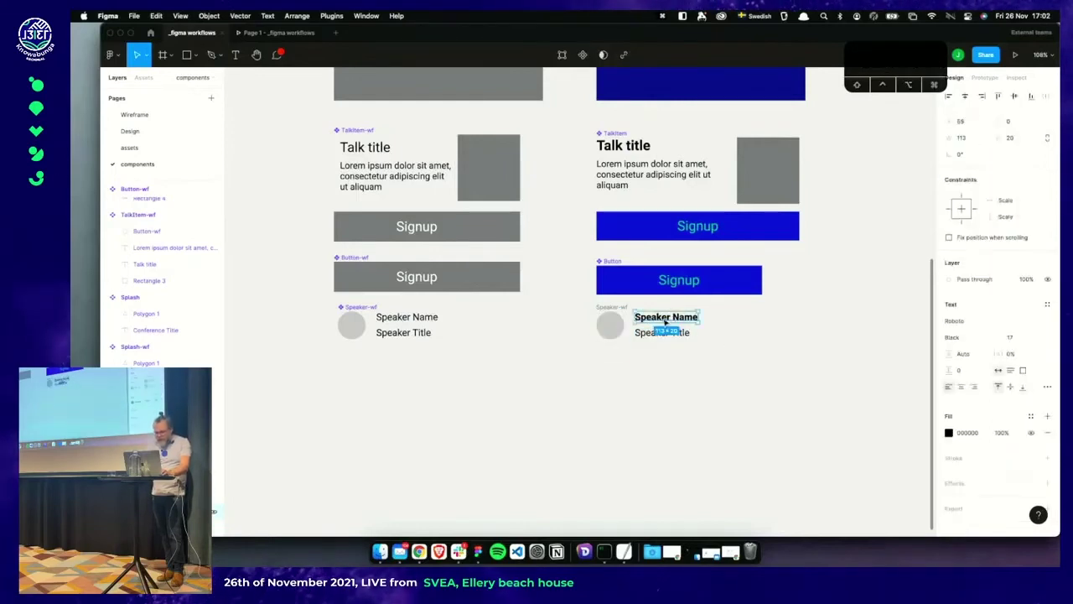
pyautogui.click(614, 309)
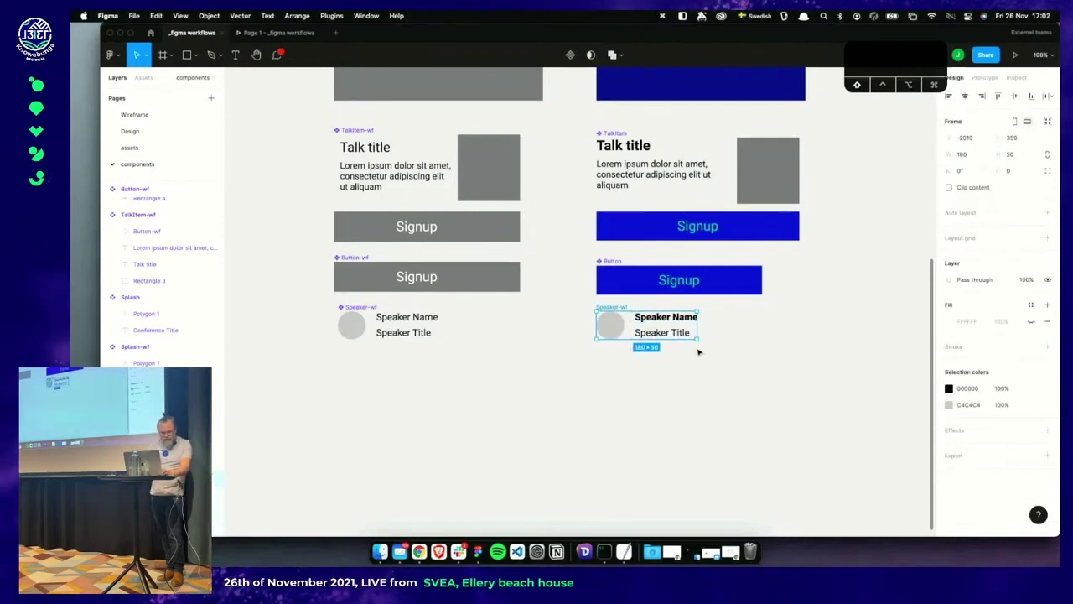
pyautogui.scroll(-2, 214, 495)
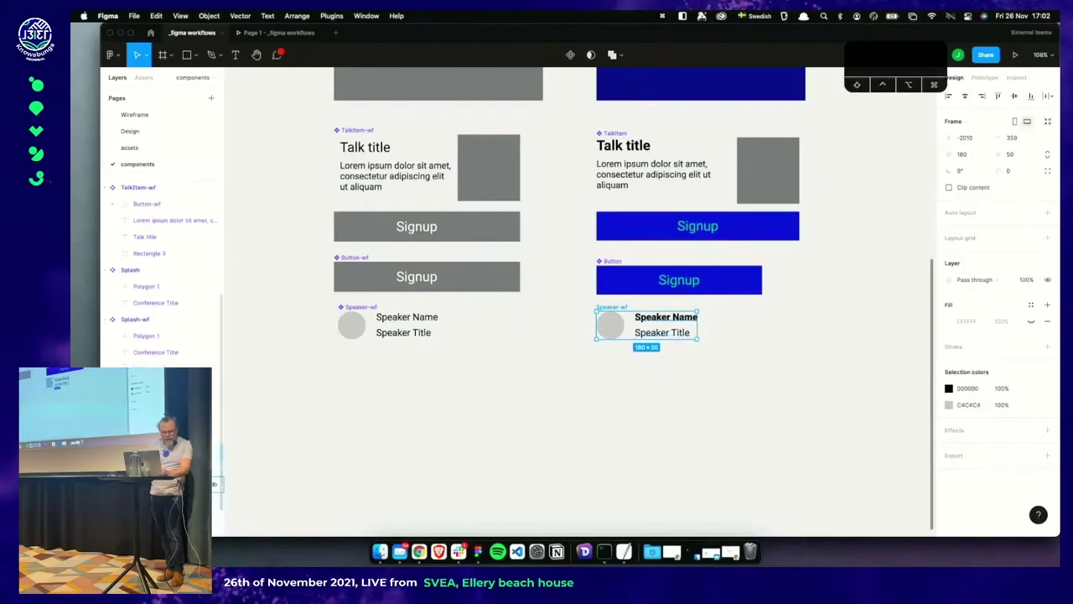
pyautogui.click(666, 317)
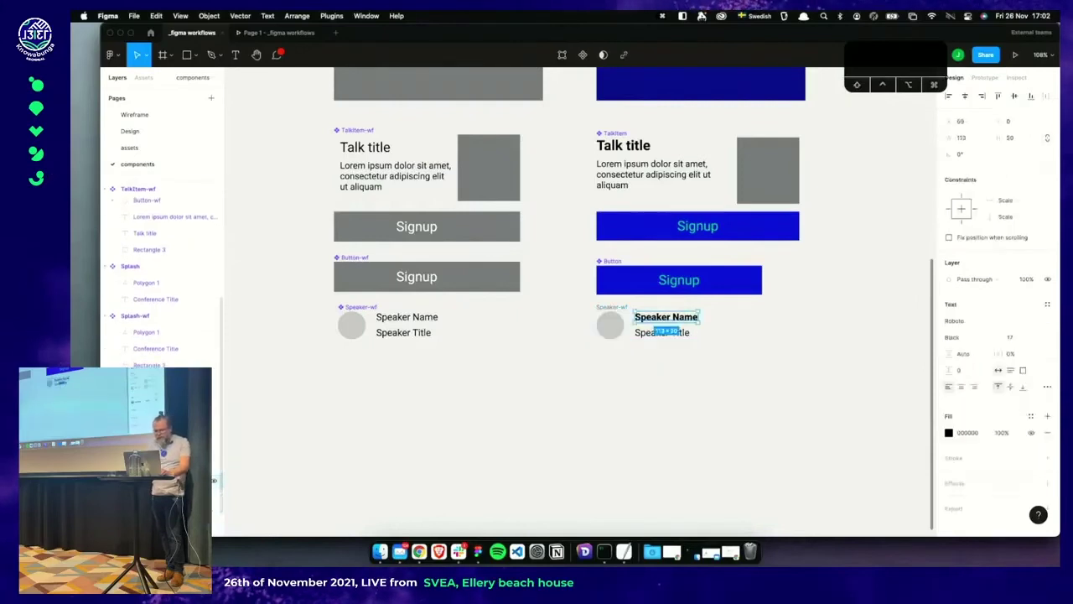
# Add auto layout to the copied speaker's name and title texts, and wrap them with the circle in an outer auto layout frame
pyautogui.click(662, 333)
pyautogui.click(673, 352)
pyautogui.click(662, 321)
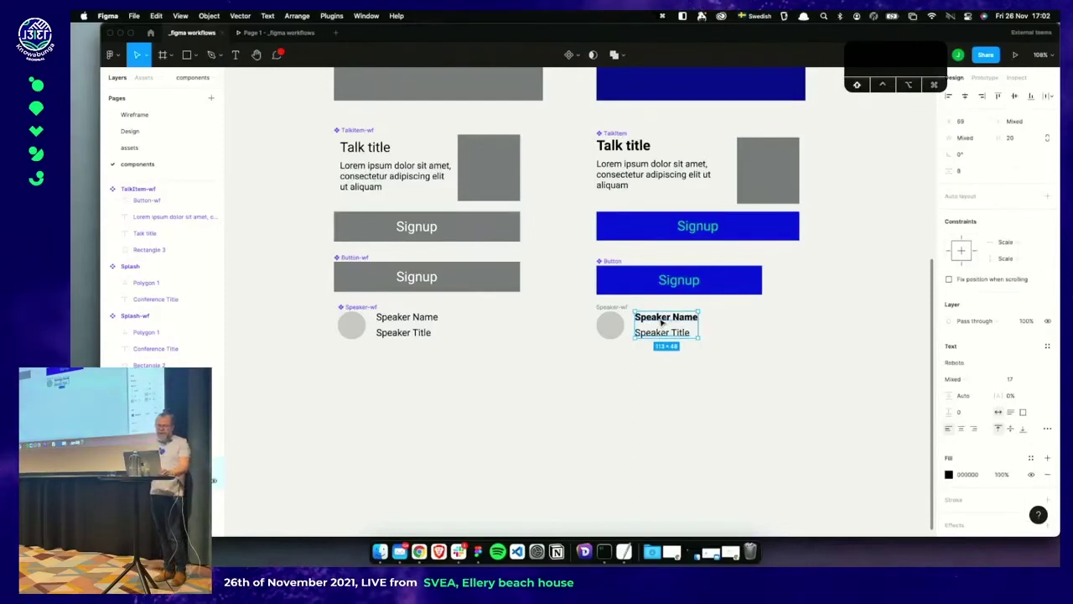
pyautogui.hotkey('shift', 'a')
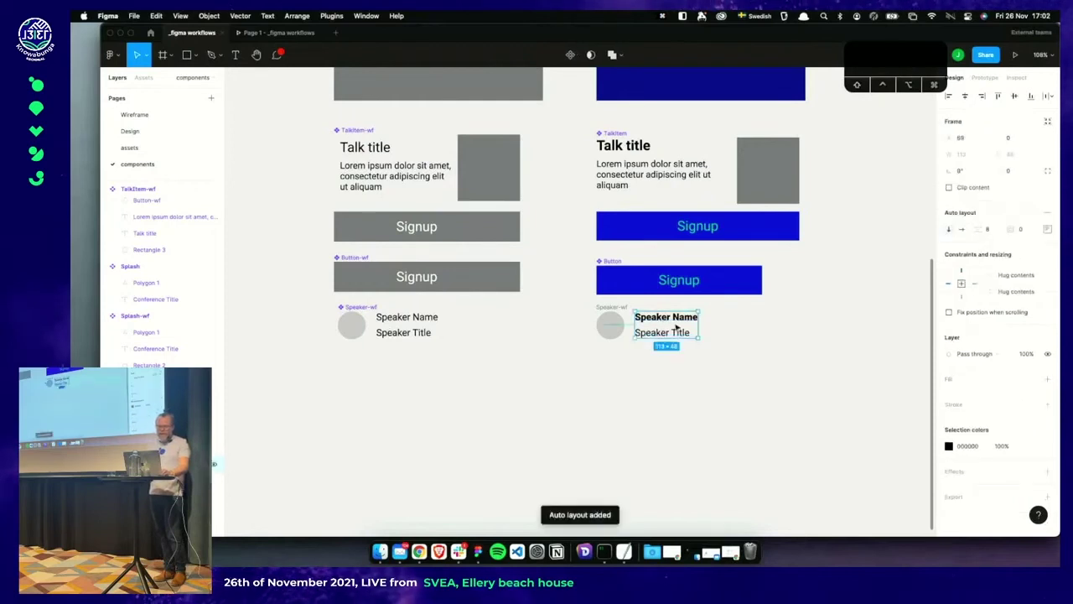
pyautogui.keyDown('shift'); pyautogui.click(615, 321); pyautogui.keyUp('shift')
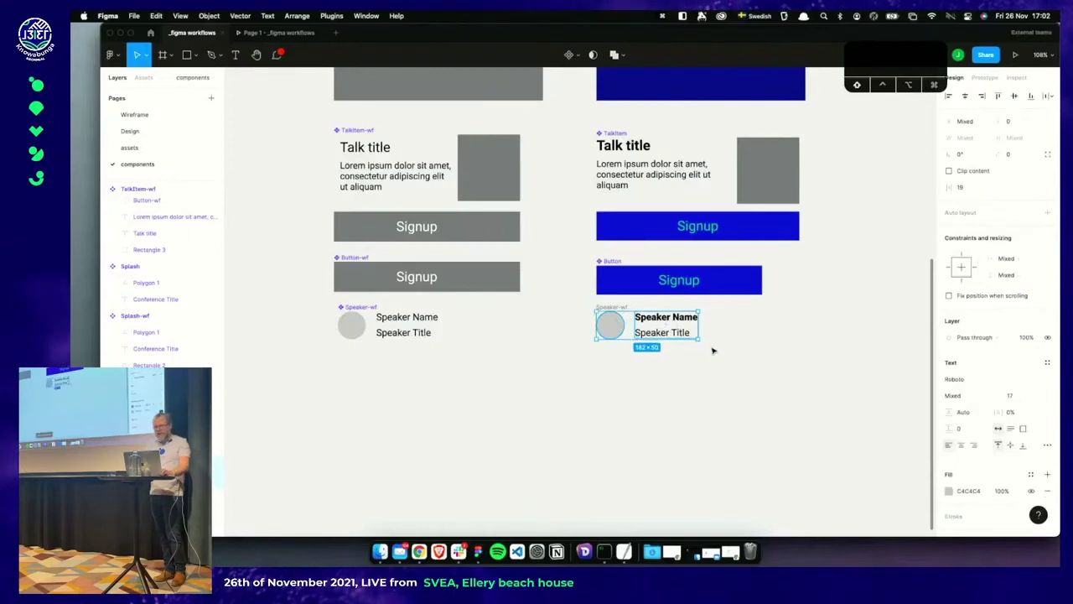
pyautogui.hotkey('shift', 'a')
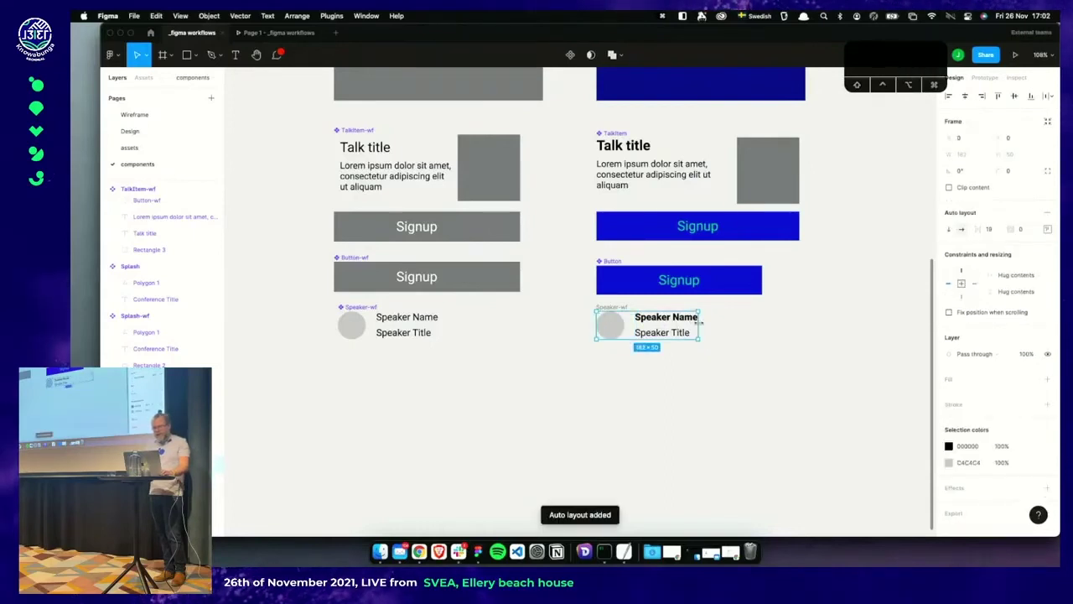
# Widen the copied speaker's outer auto layout frame to about 253 px
pyautogui.moveTo(699, 320); pyautogui.dragTo(801, 323)
pyautogui.click(697, 319)
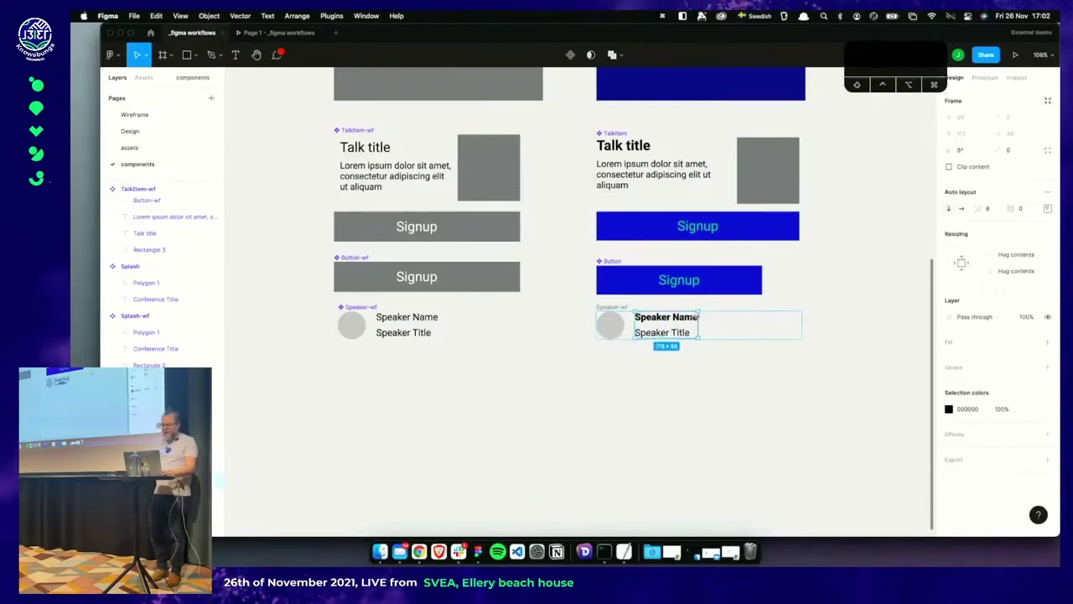
pyautogui.doubleClick(692, 319)
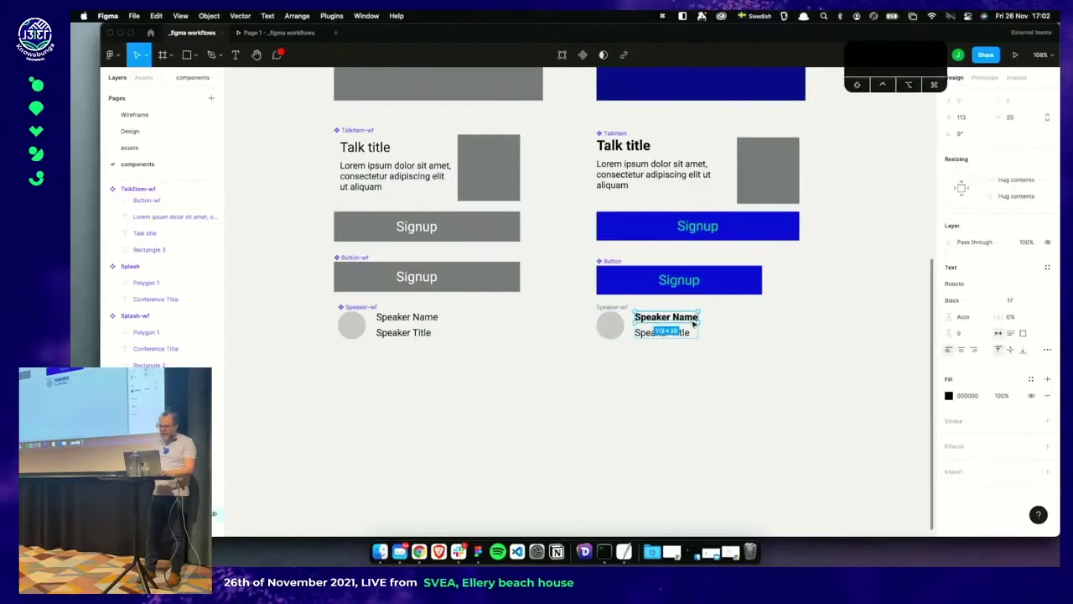
pyautogui.doubleClick(695, 318)
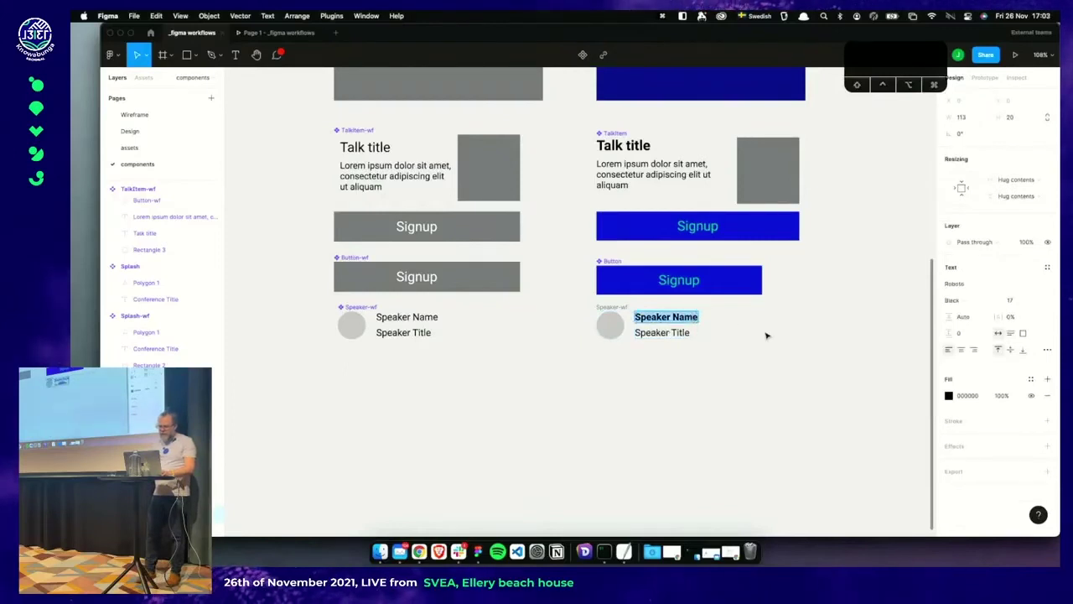
pyautogui.press('Escape')
pyautogui.press('Escape')
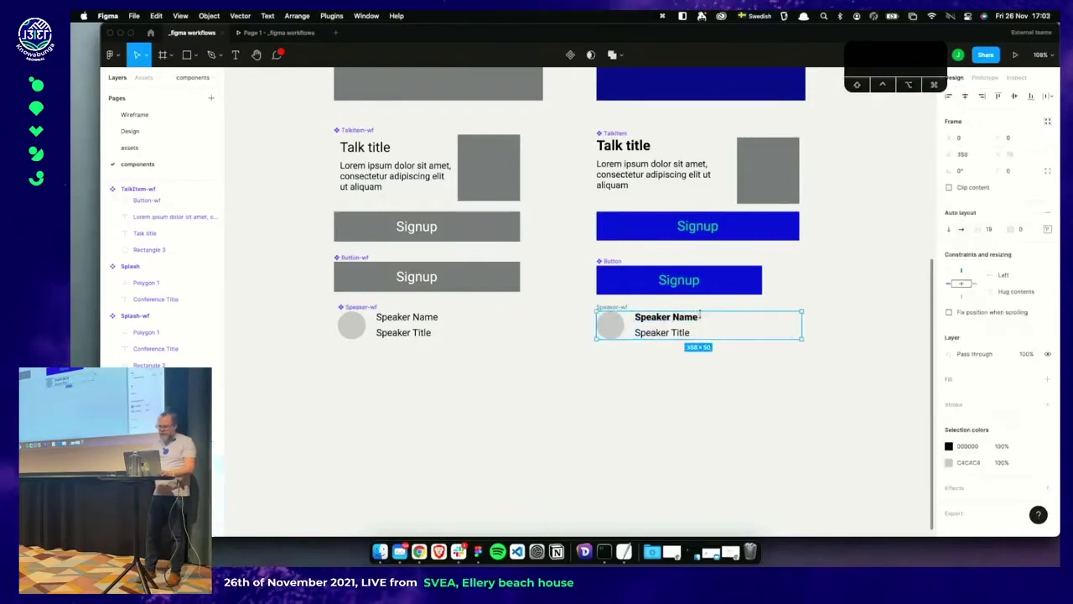
pyautogui.moveTo(805, 318); pyautogui.dragTo(738, 323)
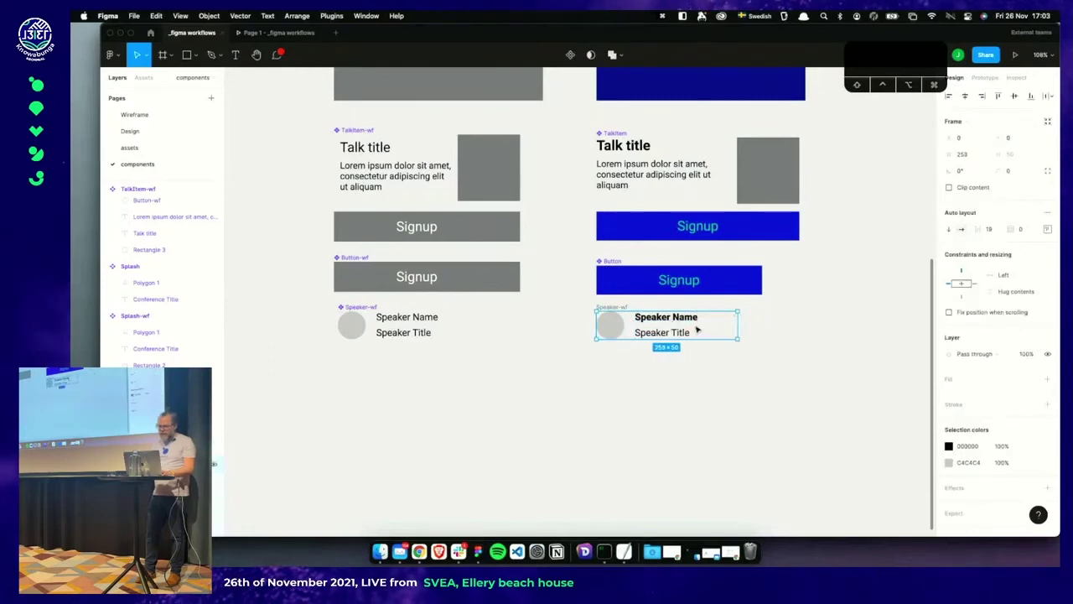
# Extend the copied speaker's name text to "Speaker Name with very long name" and check the resizing settings of its enclosing frames
pyautogui.click(695, 319)
pyautogui.click(695, 318)
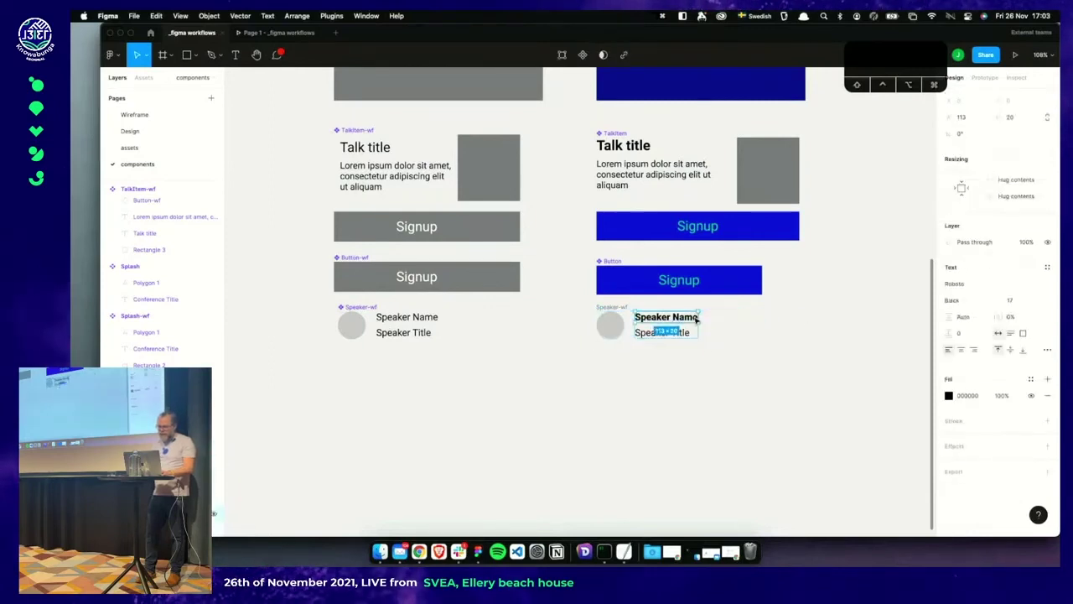
pyautogui.doubleClick(695, 318)
pyautogui.press('Right')
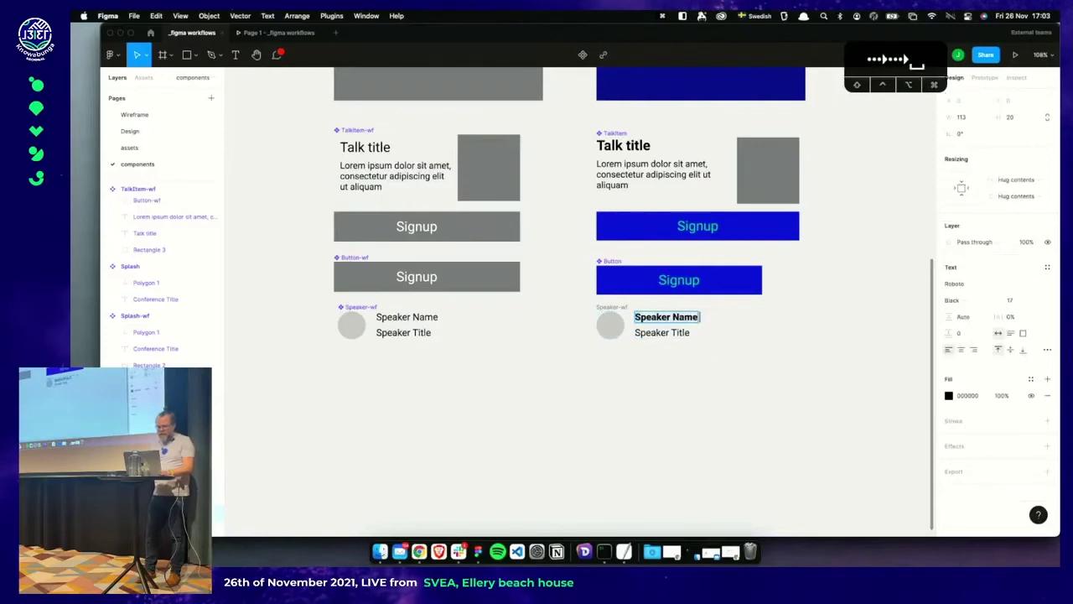
pyautogui.write('witha')
pyautogui.press('BackSpace')
pyautogui.press('BackSpace')
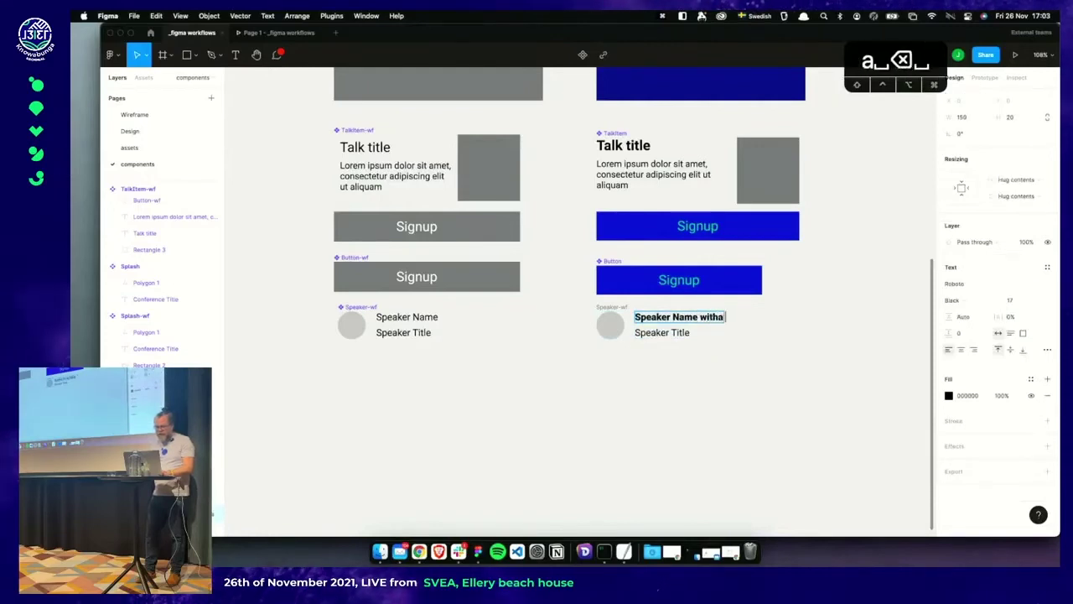
pyautogui.write('a')
pyautogui.press('BackSpace')
pyautogui.write('v')
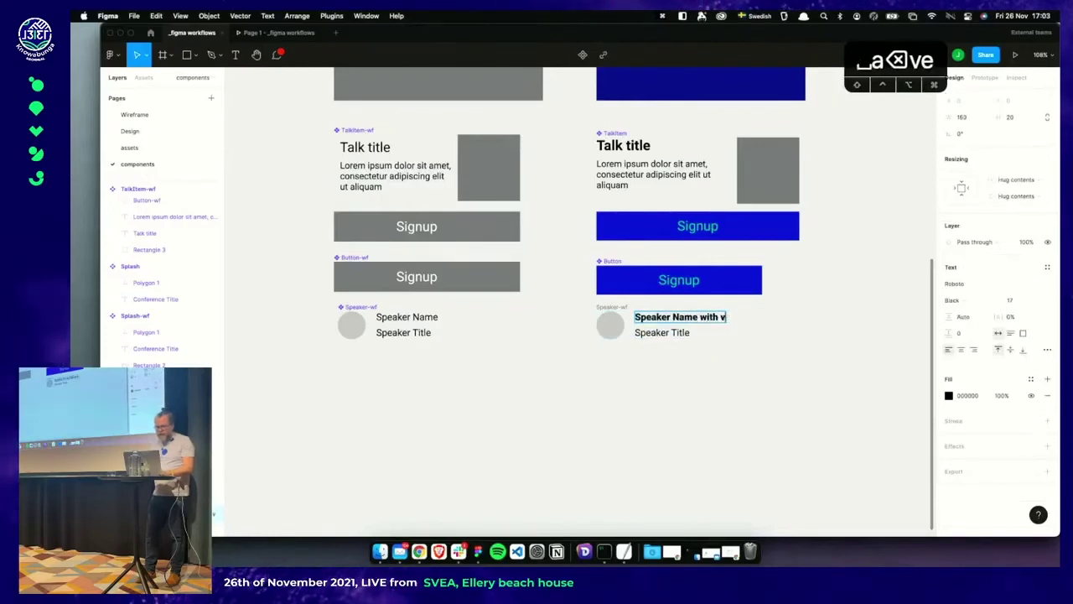
pyautogui.write('ery long name')
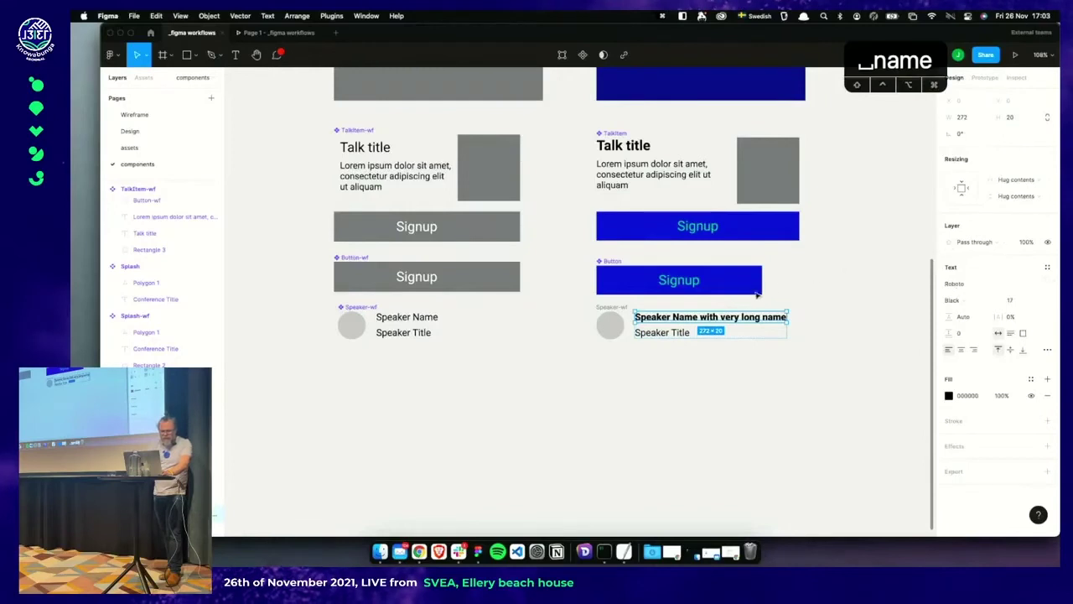
pyautogui.hotkey('shift', 'Return')
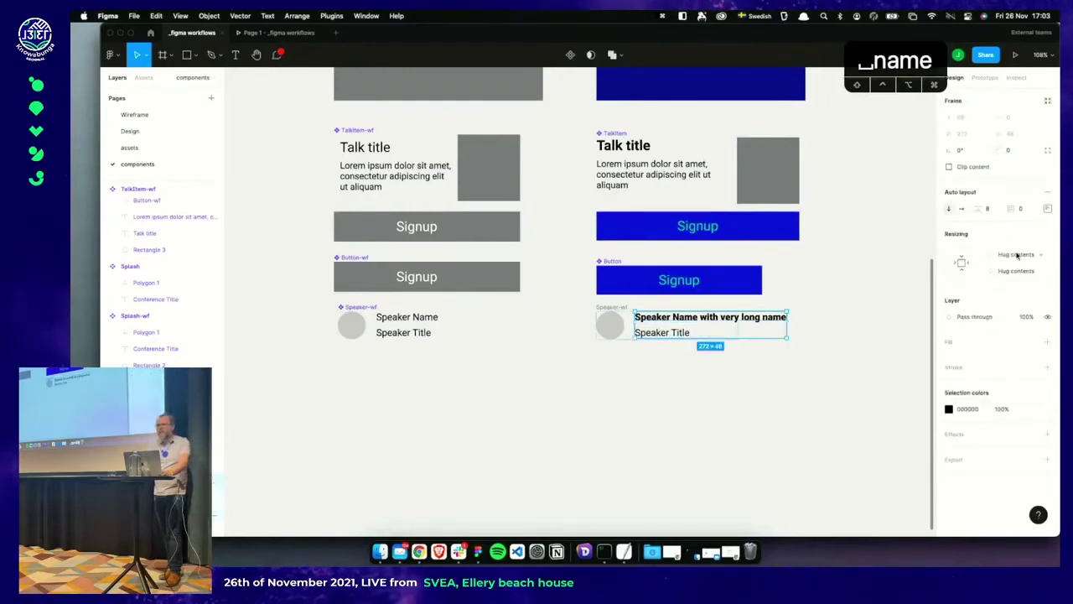
pyautogui.click(844, 360)
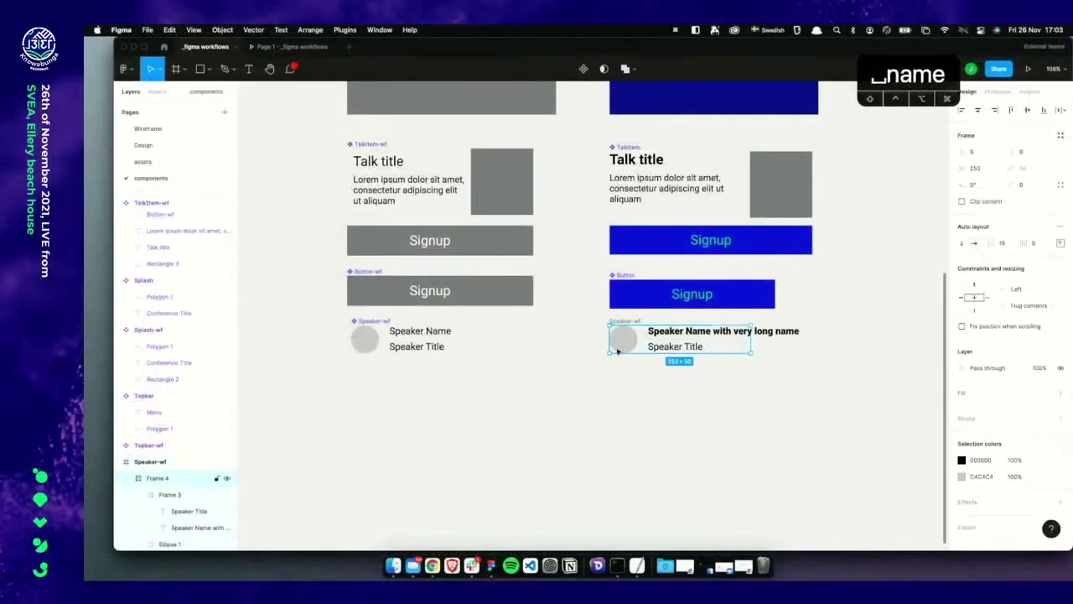
pyautogui.doubleClick(729, 336)
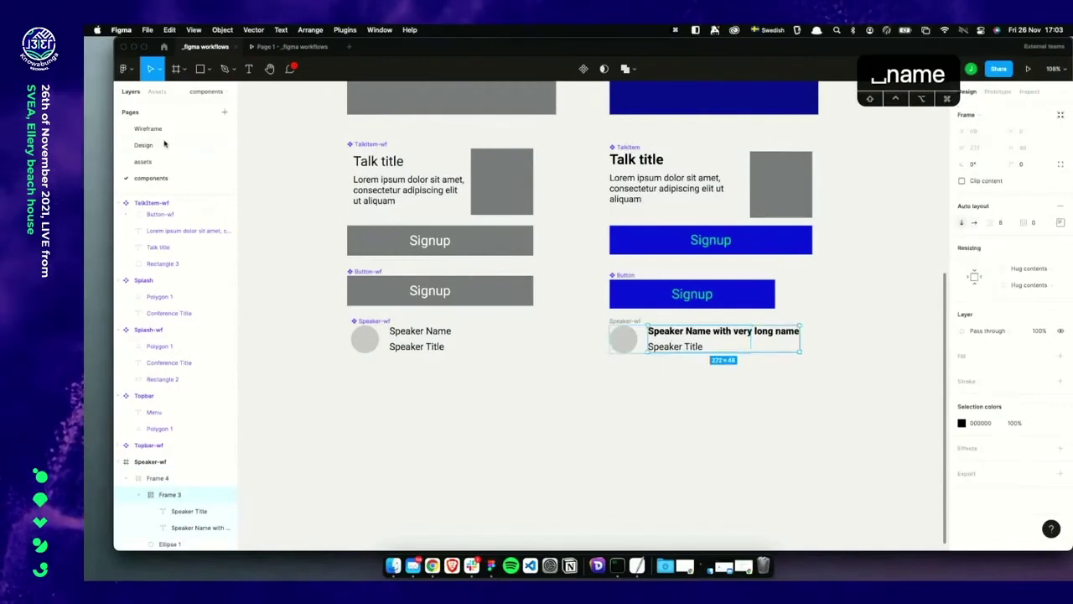
# On the Design page, look through the components available for swapping the Single screen's Speaker-wf instance
pyautogui.click(164, 144)
pyautogui.rightClick(602, 243)
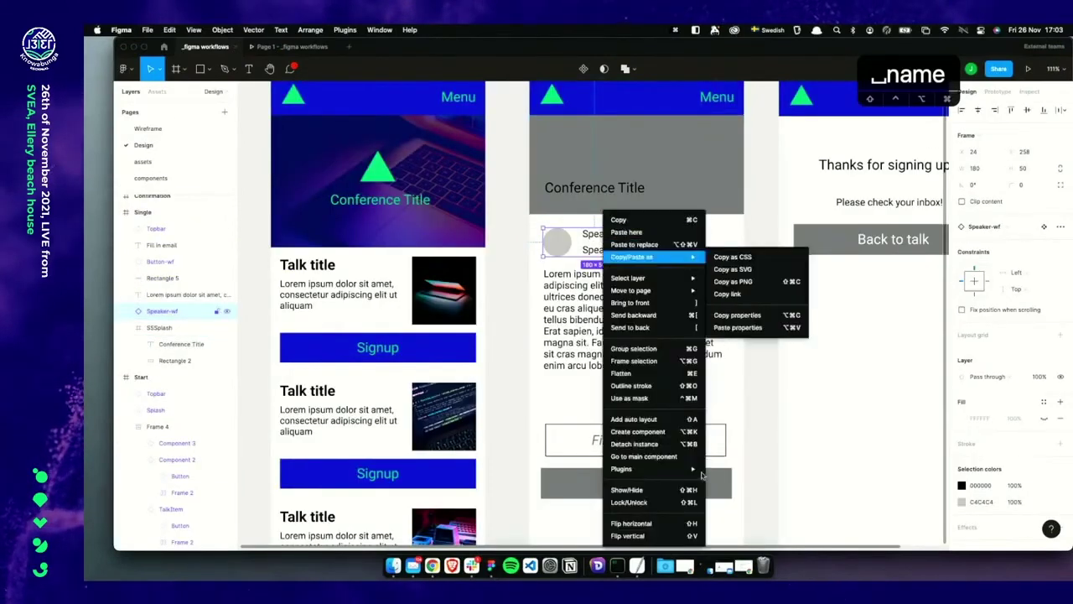
pyautogui.click(995, 223)
pyautogui.click(990, 227)
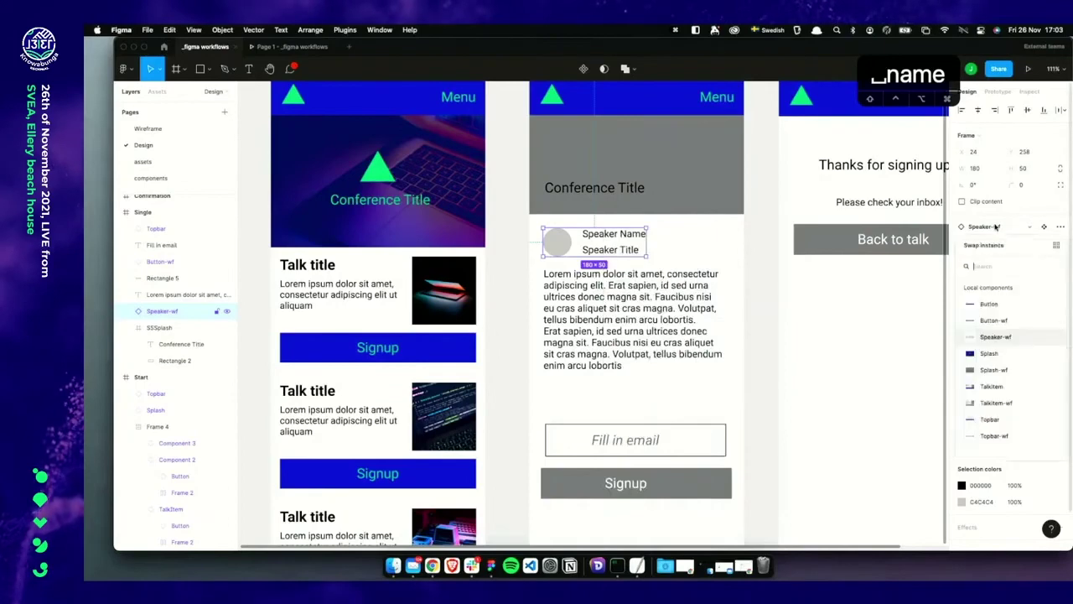
# On the components page, rename the copied Speaker-wf frame as Speaker and turn it into a component
pyautogui.click(164, 177)
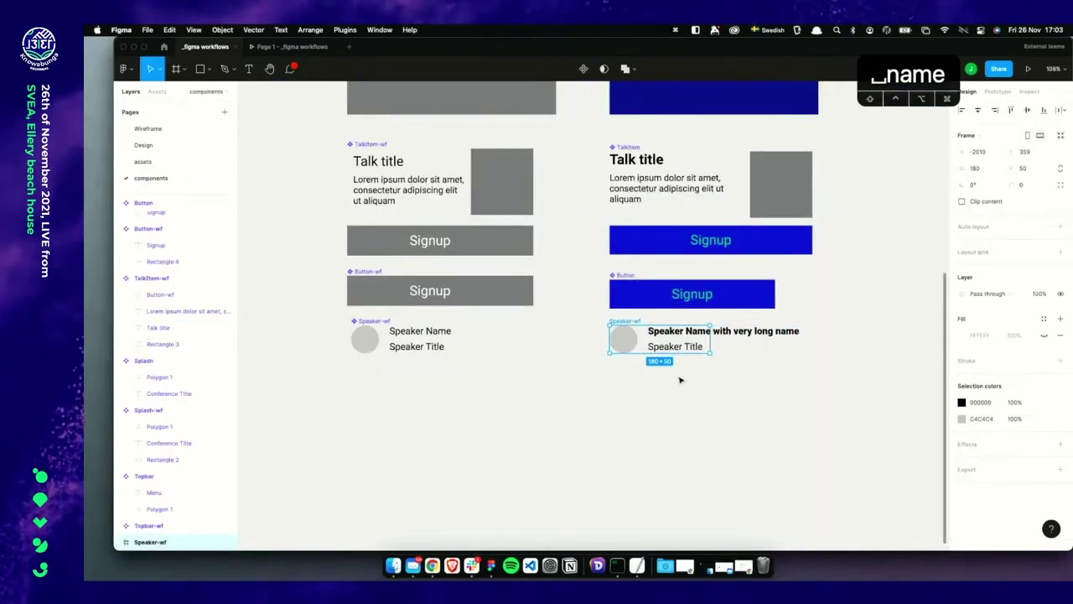
pyautogui.press('super+r')
pyautogui.press('Right')
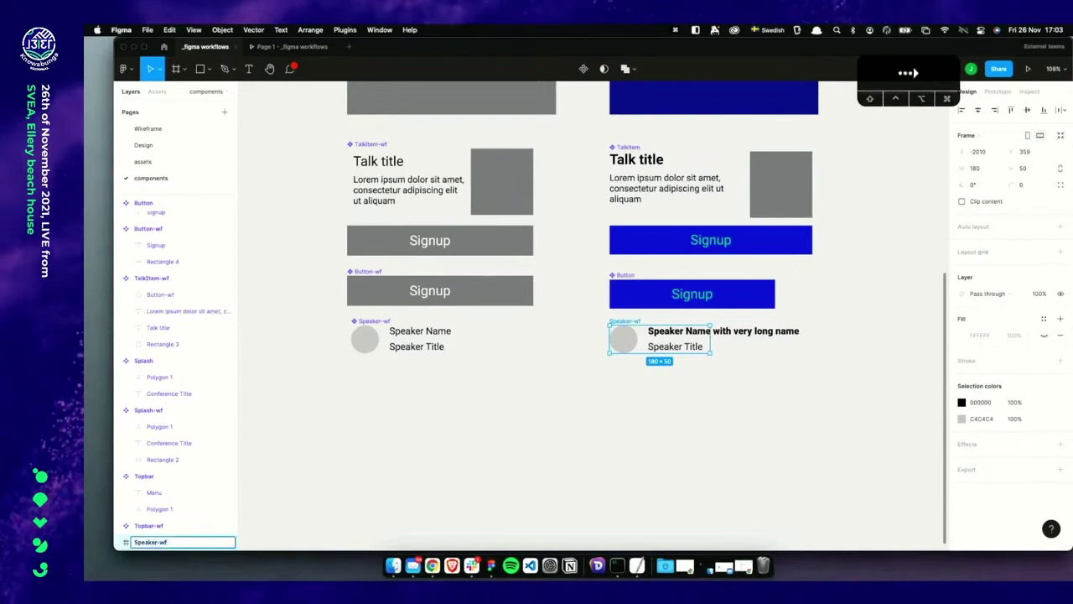
pyautogui.press('BackSpace')
pyautogui.press('BackSpace')
pyautogui.press('BackSpace')
pyautogui.press('Return')
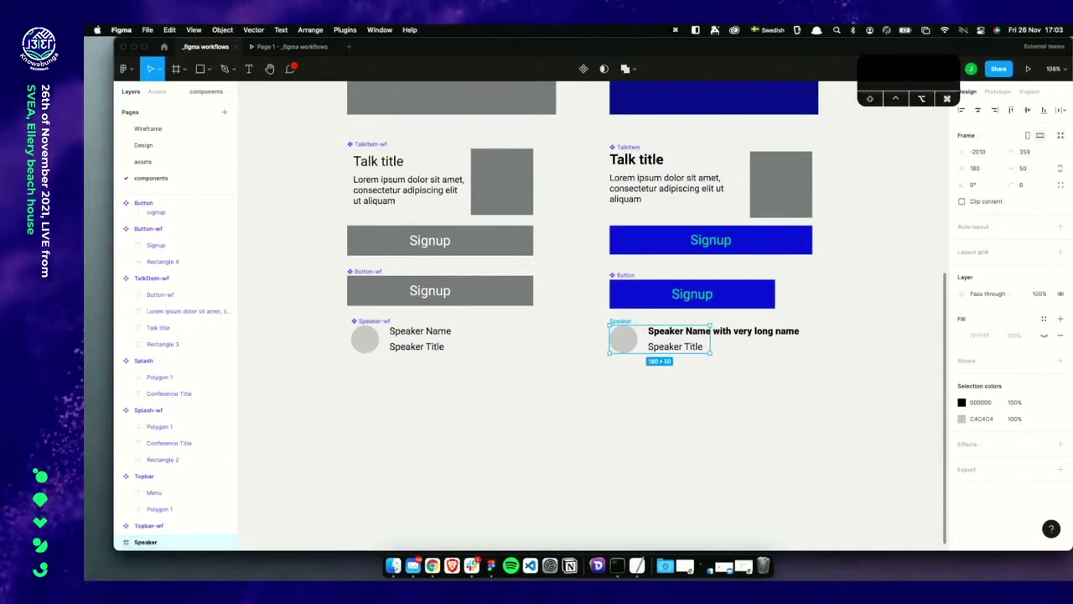
pyautogui.press('alt+super+k')
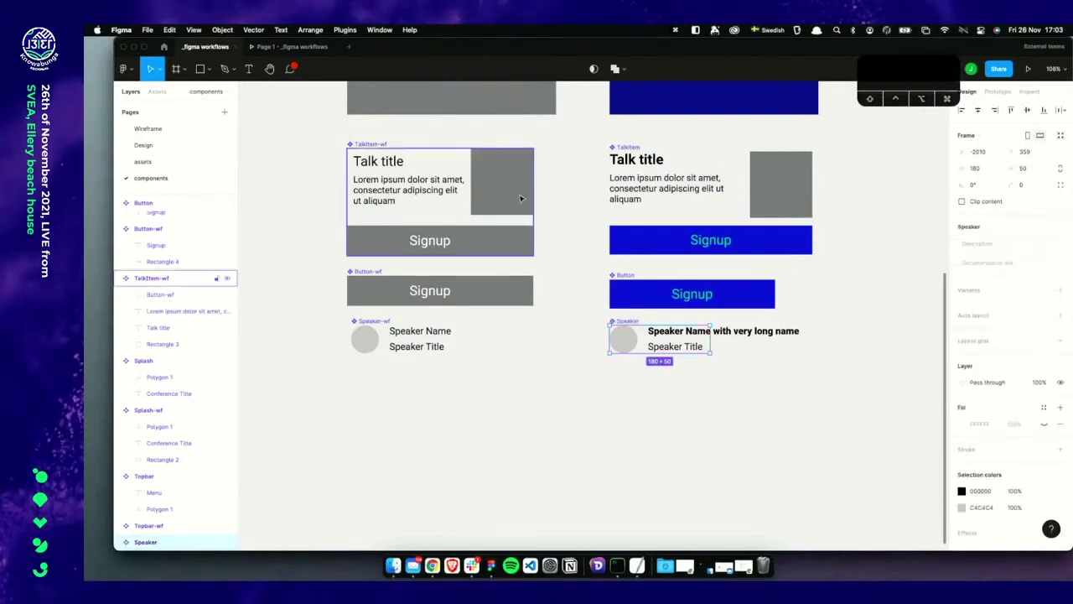
# On the Design page, swap the Single screen's Speaker-wf instance for the Speaker component and inspect its inner frame
pyautogui.click(167, 147)
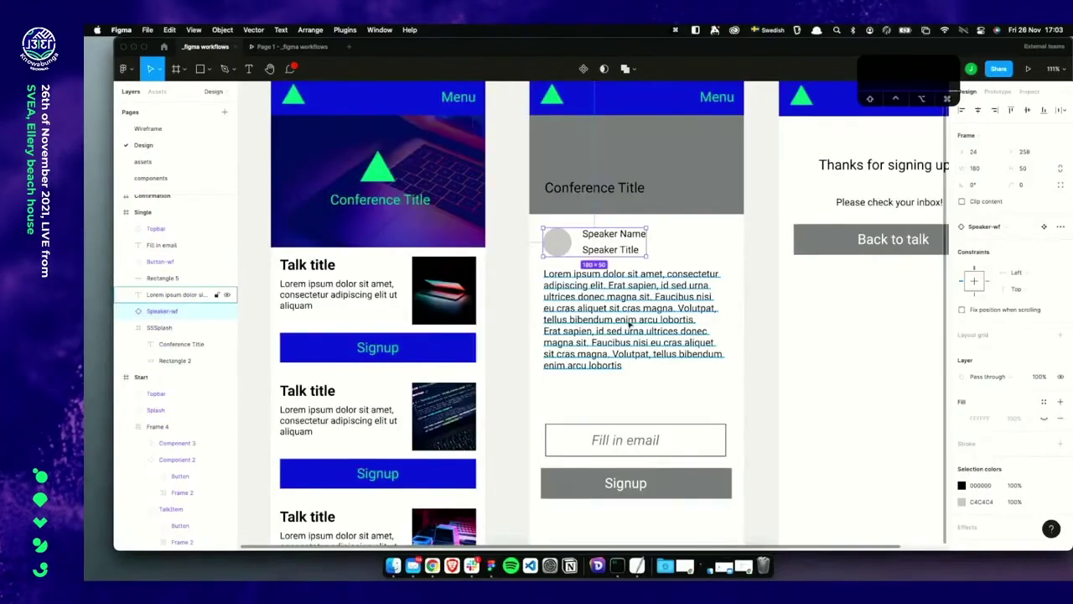
pyautogui.scroll(-1, 597, 249)
pyautogui.rightClick(604, 236)
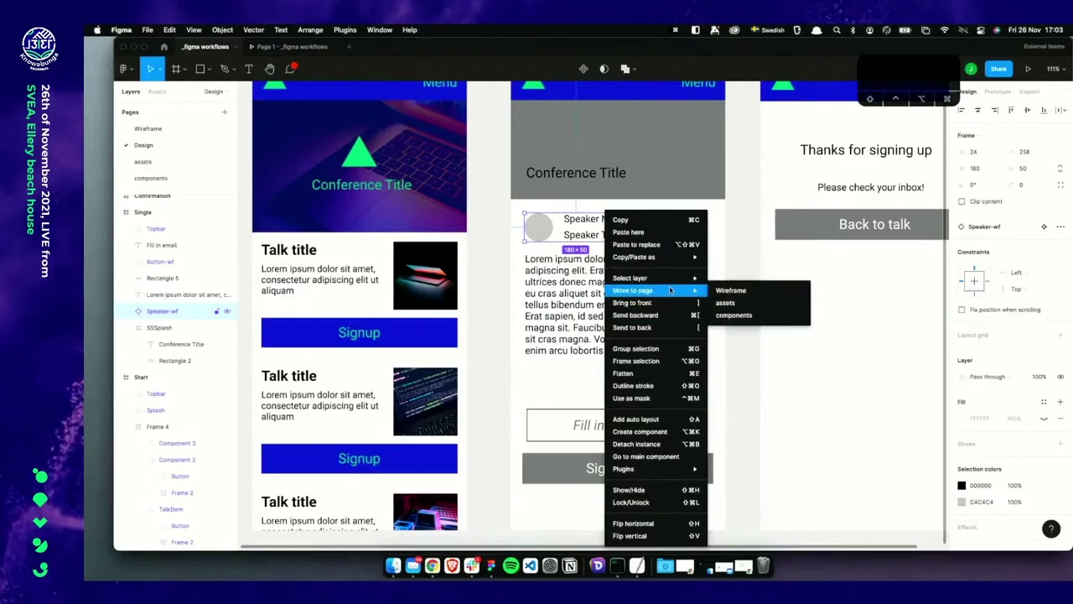
pyautogui.moveTo(669, 268)
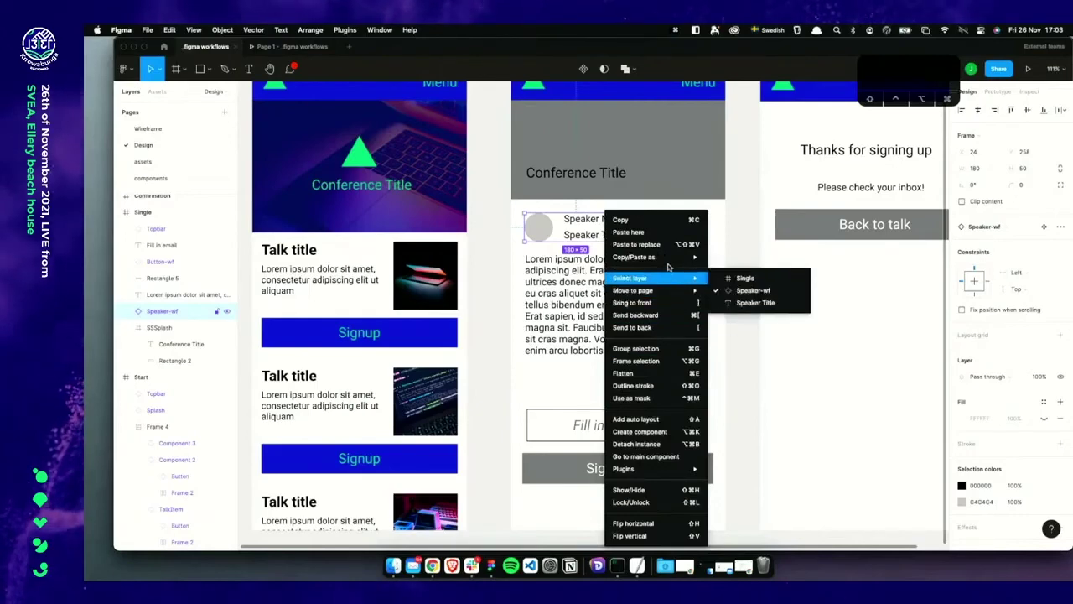
pyautogui.click(730, 316)
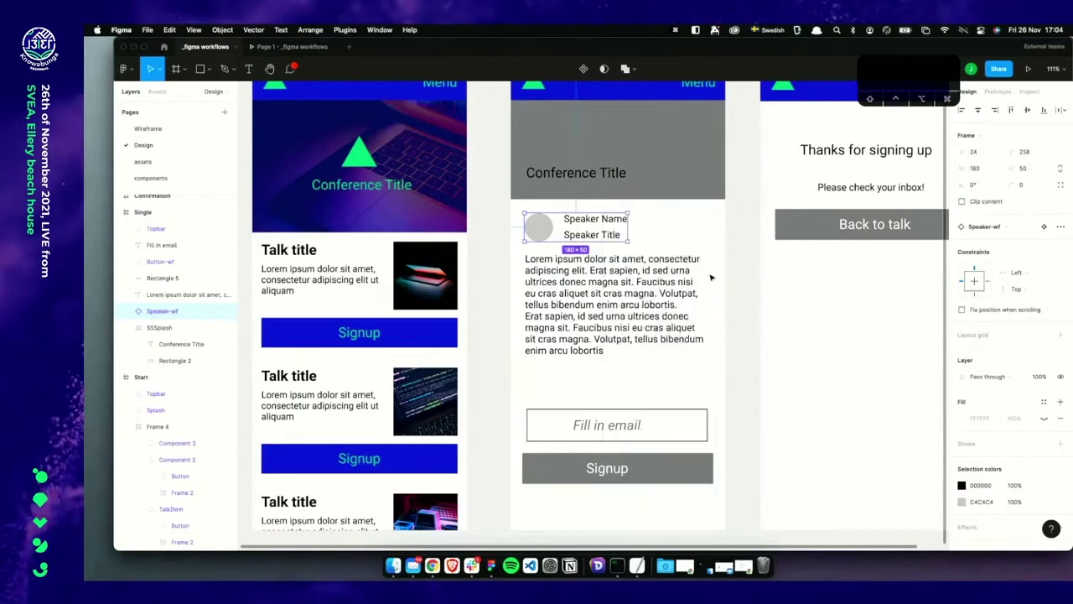
pyautogui.click(1009, 225)
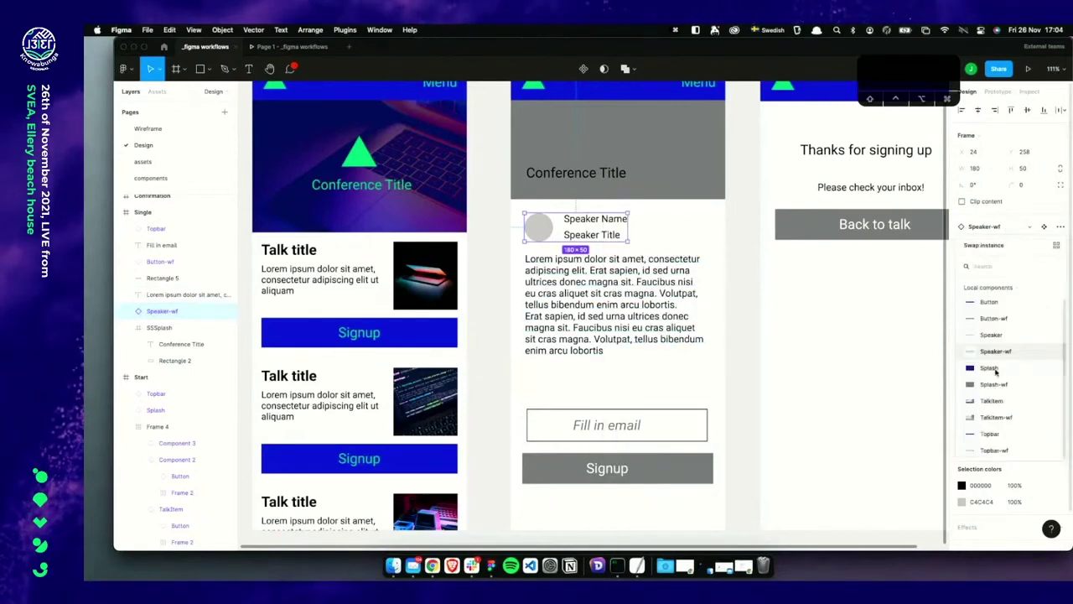
pyautogui.click(992, 335)
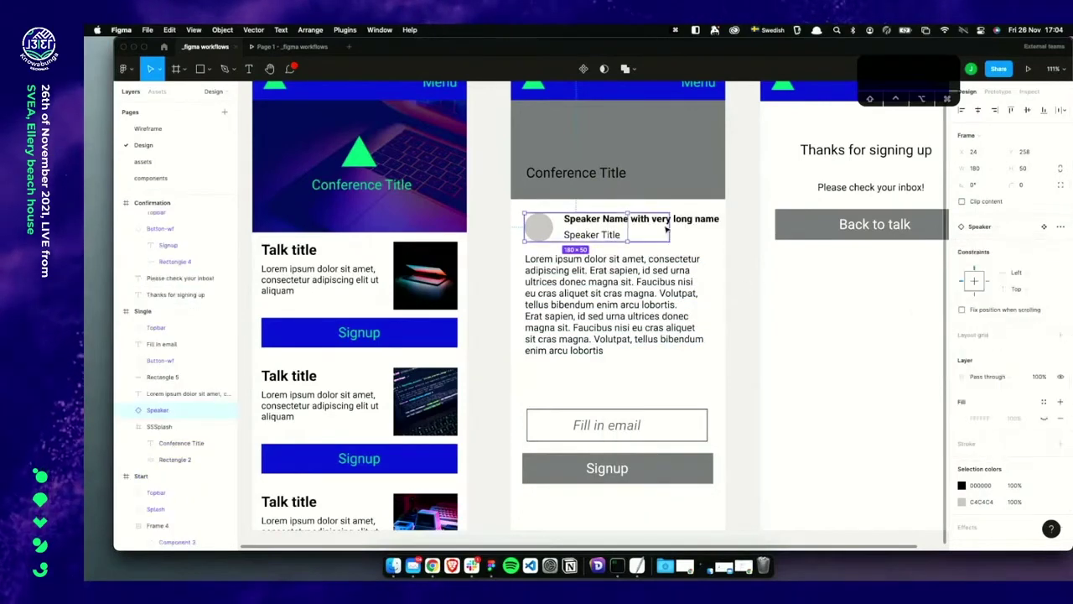
pyautogui.click(666, 227)
pyautogui.hscroll(2, 671, 226)
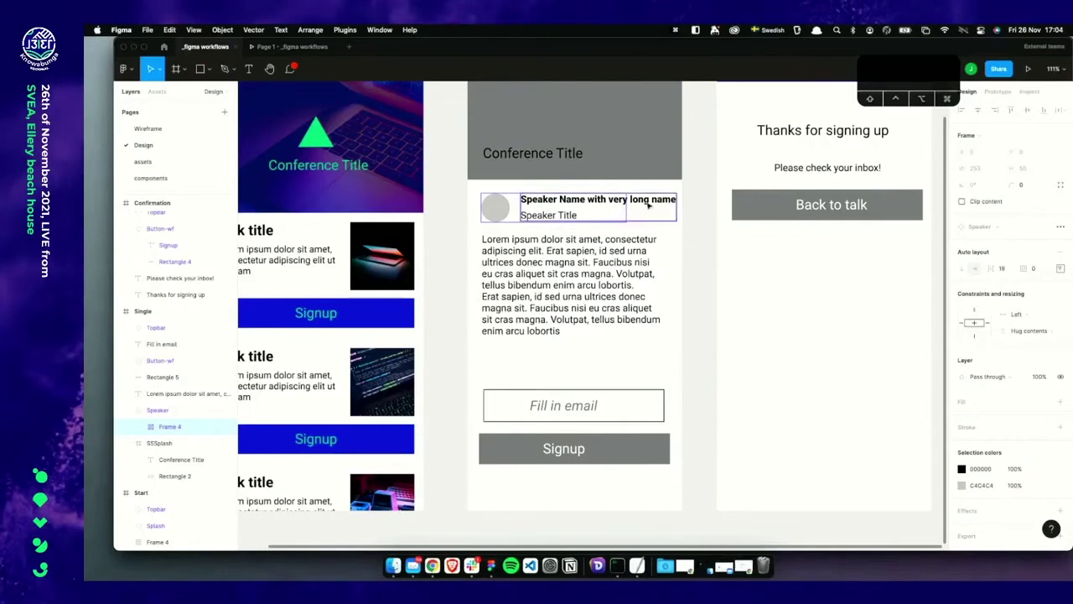
pyautogui.scroll(4, 629, 249)
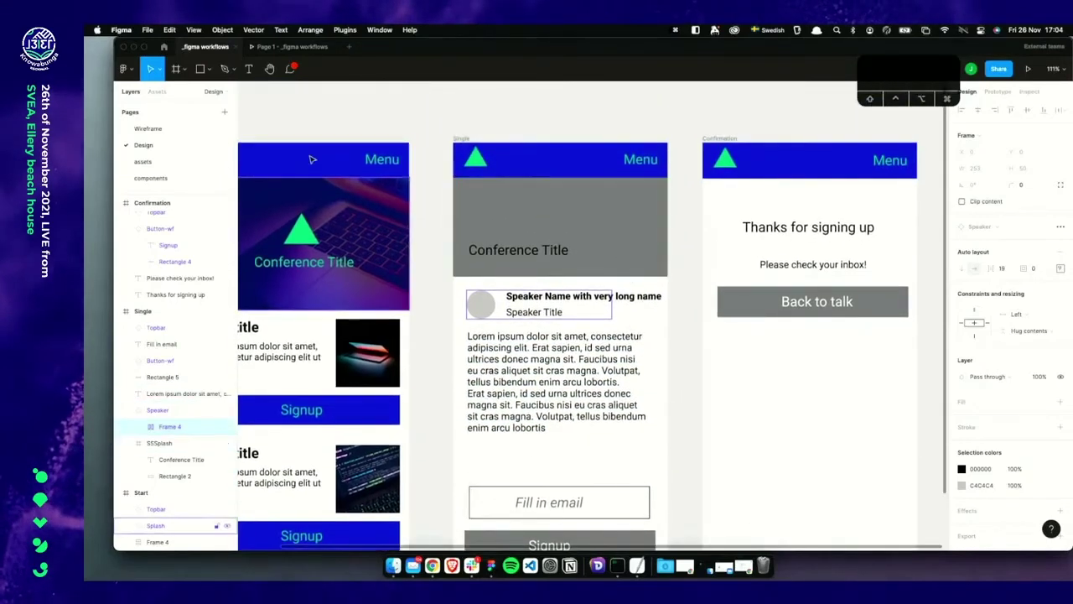
# Move the Speaker component from the components page to the Design page
pyautogui.click(142, 165)
pyautogui.click(144, 176)
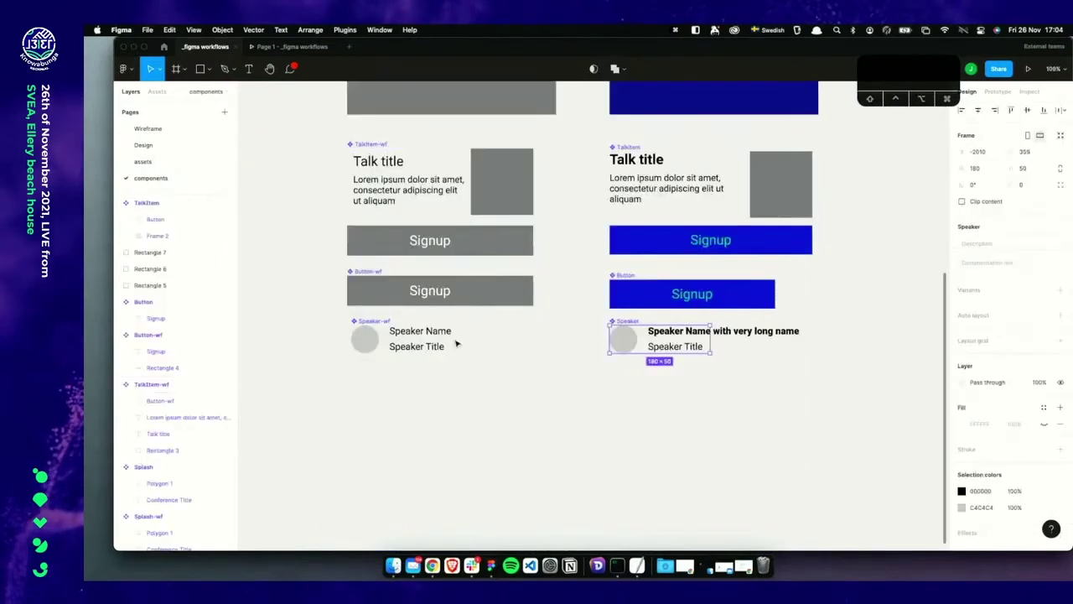
pyautogui.rightClick(633, 338)
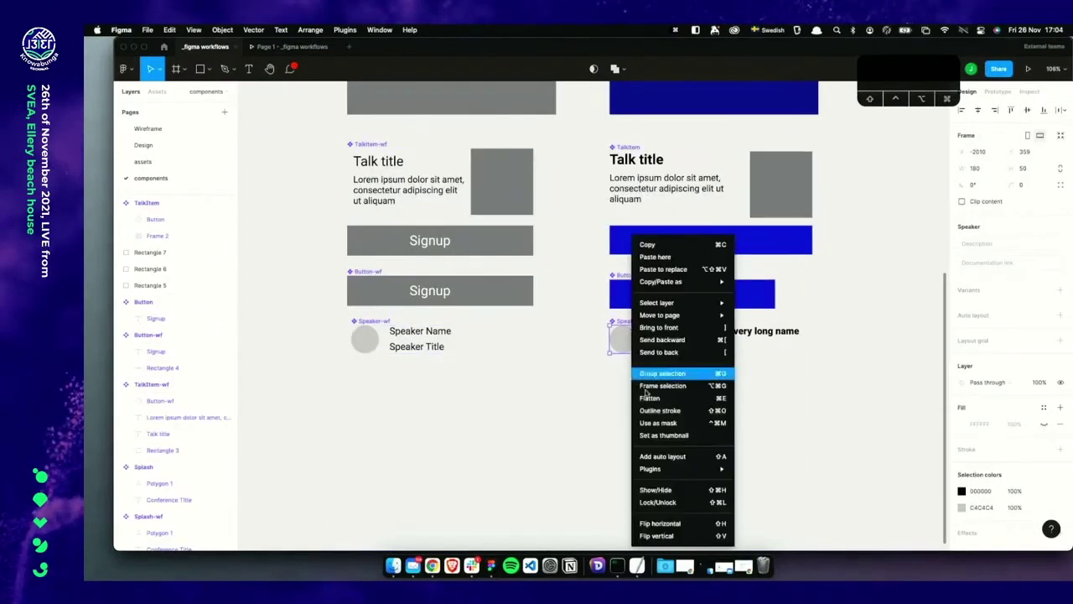
pyautogui.moveTo(709, 321)
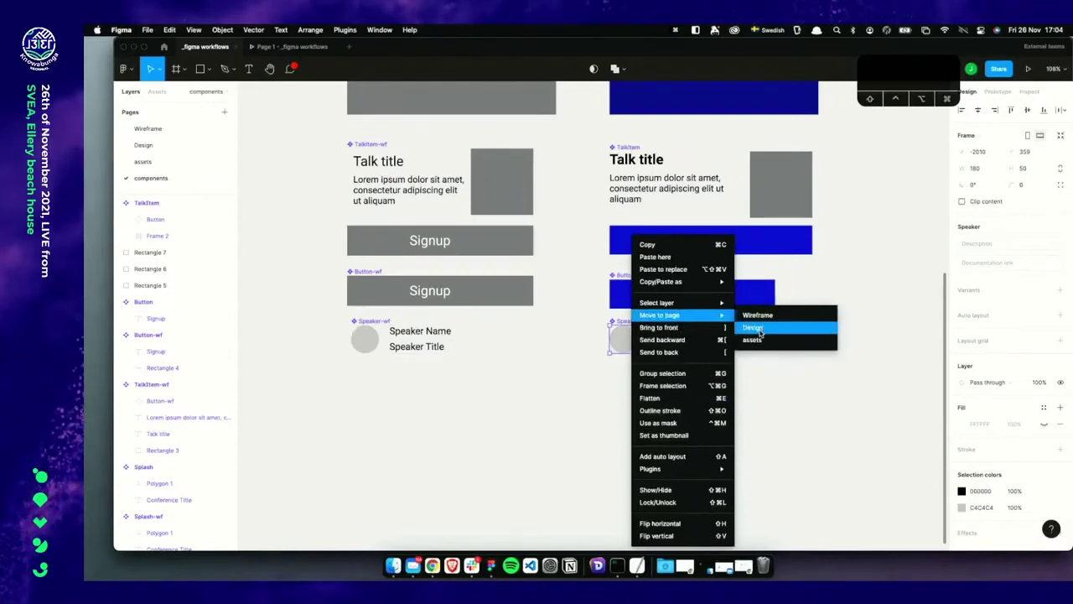
pyautogui.click(753, 327)
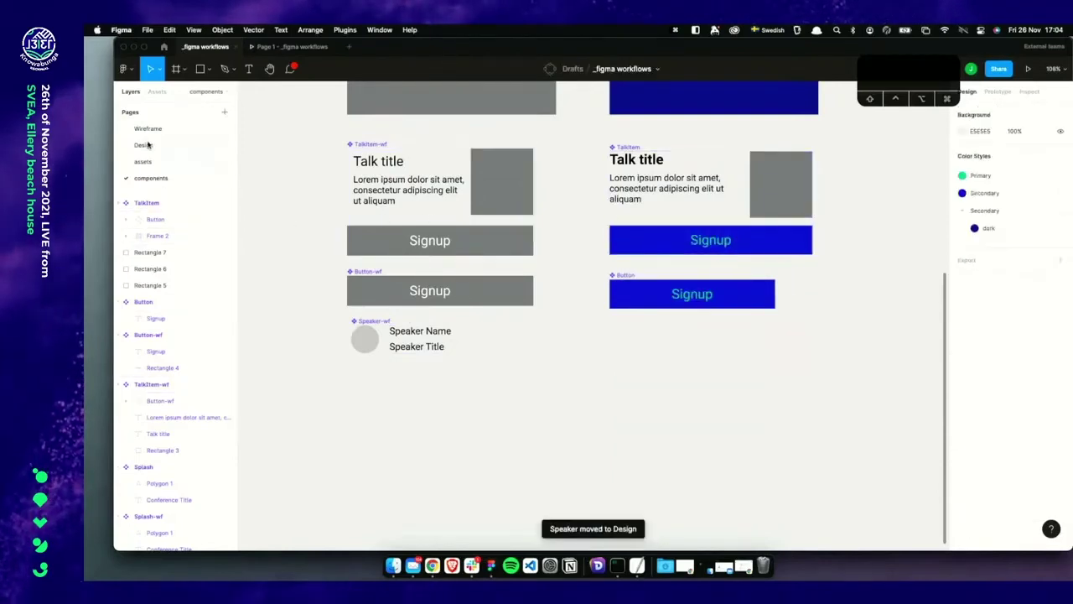
# On the Design page, move the Speaker component from beside the Start screen to the space above the Single screen
pyautogui.click(144, 145)
pyautogui.scroll(-5, 602, 255)
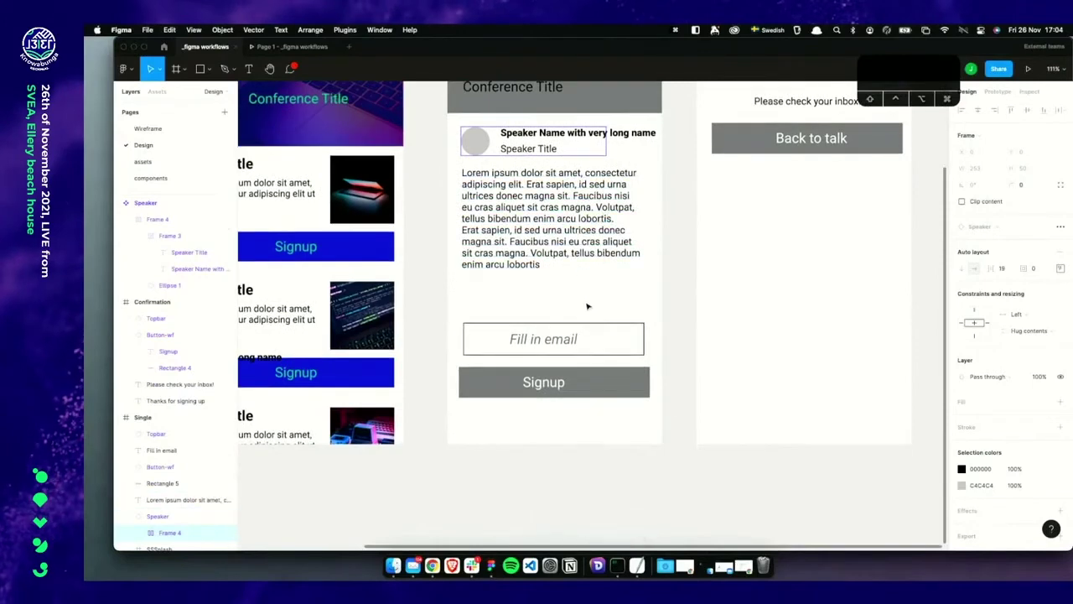
pyautogui.scroll(-5, 588, 306)
pyautogui.click(360, 329)
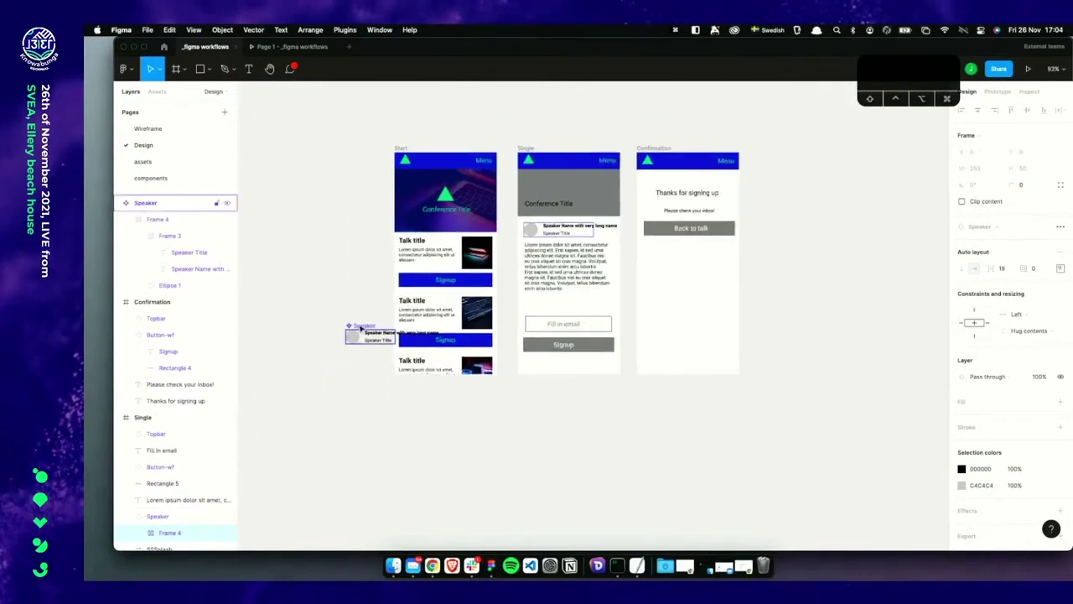
pyautogui.moveTo(360, 330); pyautogui.dragTo(551, 132)
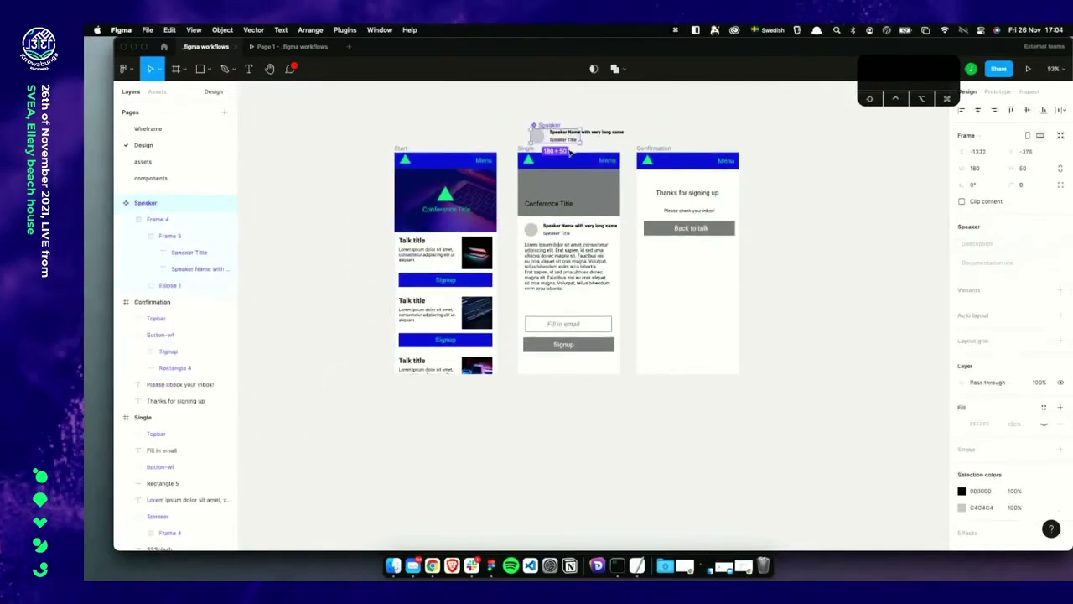
pyautogui.scroll(-2, 570, 152)
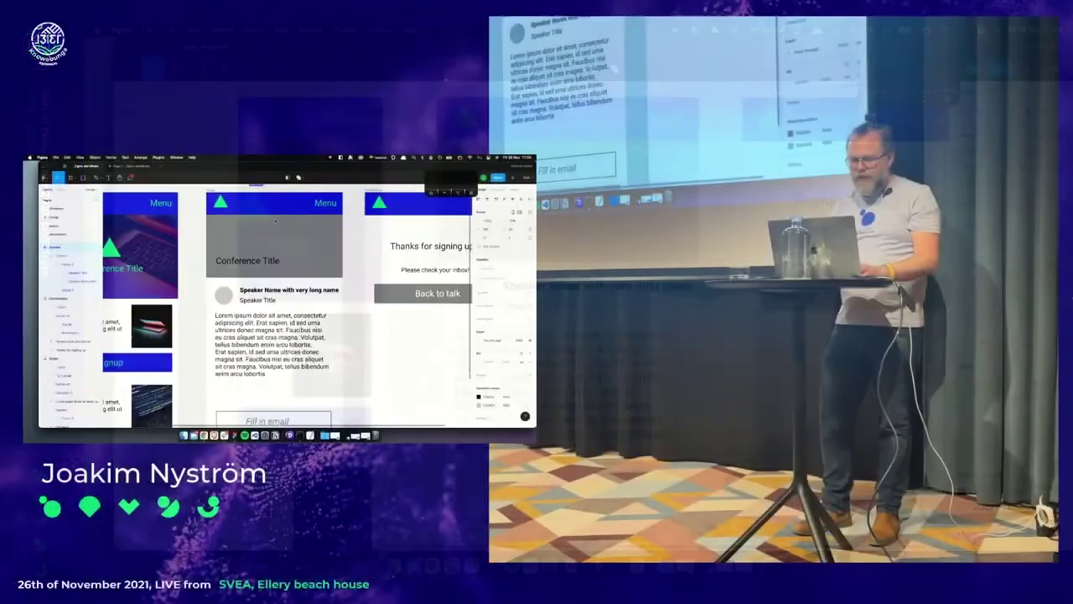
# Try resizing the speaker name's text box inside the Speaker component above the Single screen
pyautogui.scroll(5, 276, 249)
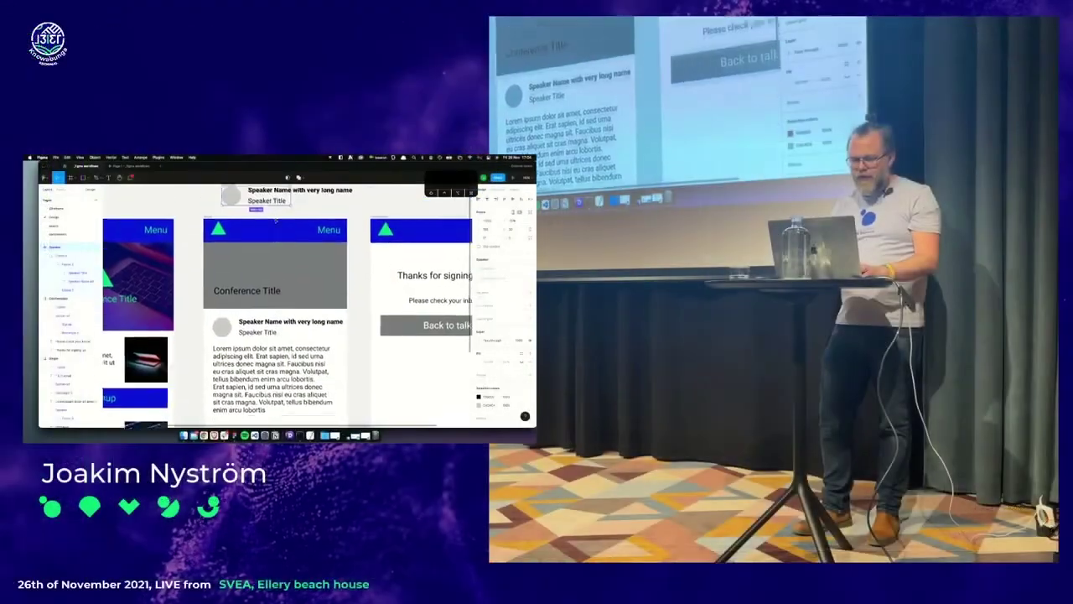
pyautogui.doubleClick(275, 250)
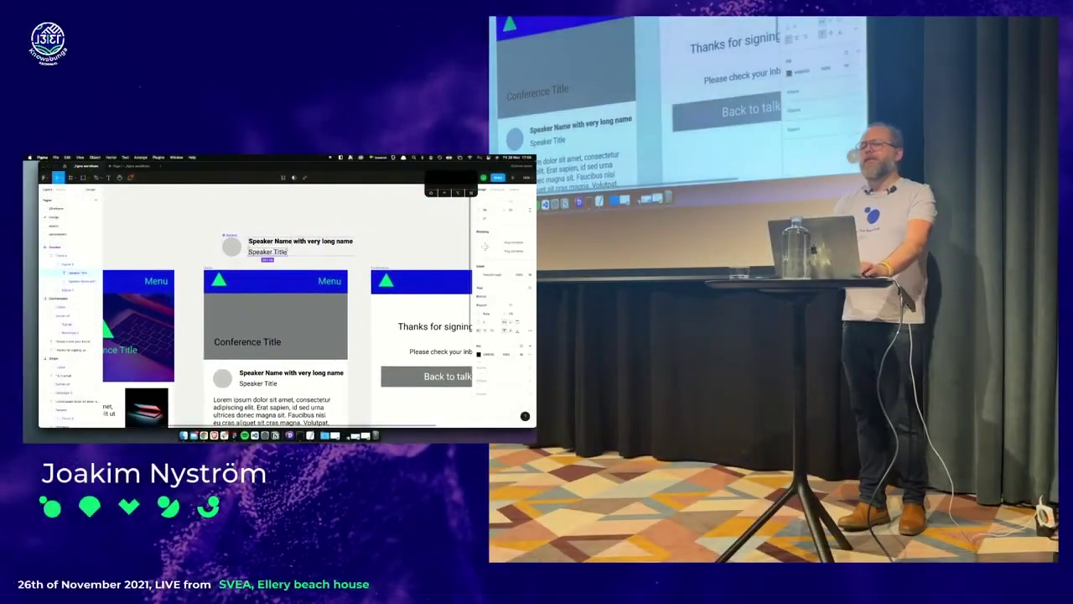
pyautogui.press('Escape')
pyautogui.click(286, 252)
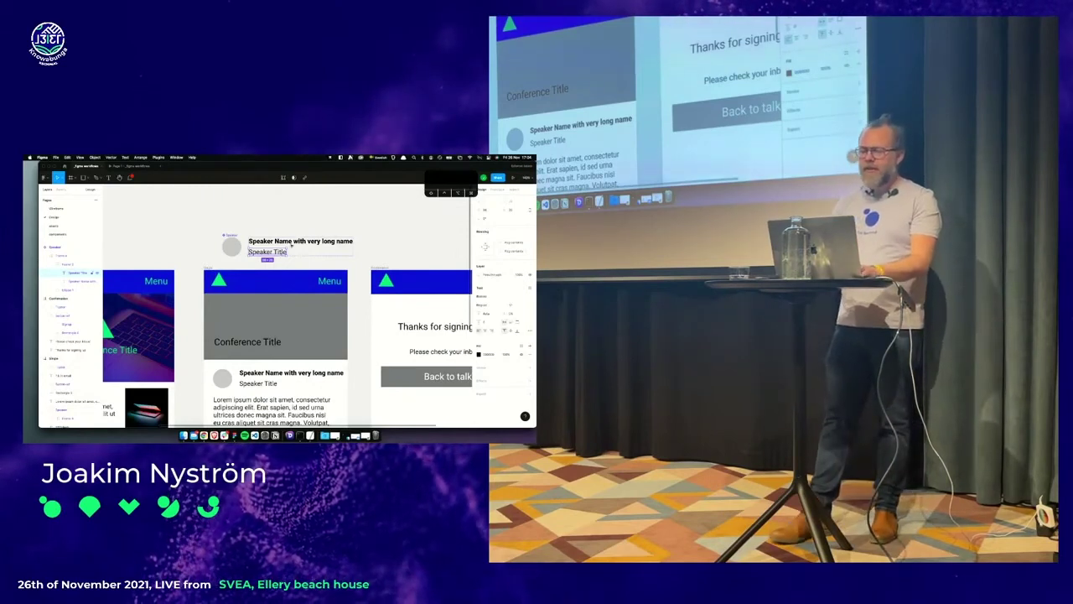
pyautogui.click(307, 242)
pyautogui.moveTo(353, 240); pyautogui.dragTo(335, 241)
pyautogui.doubleClick(341, 241)
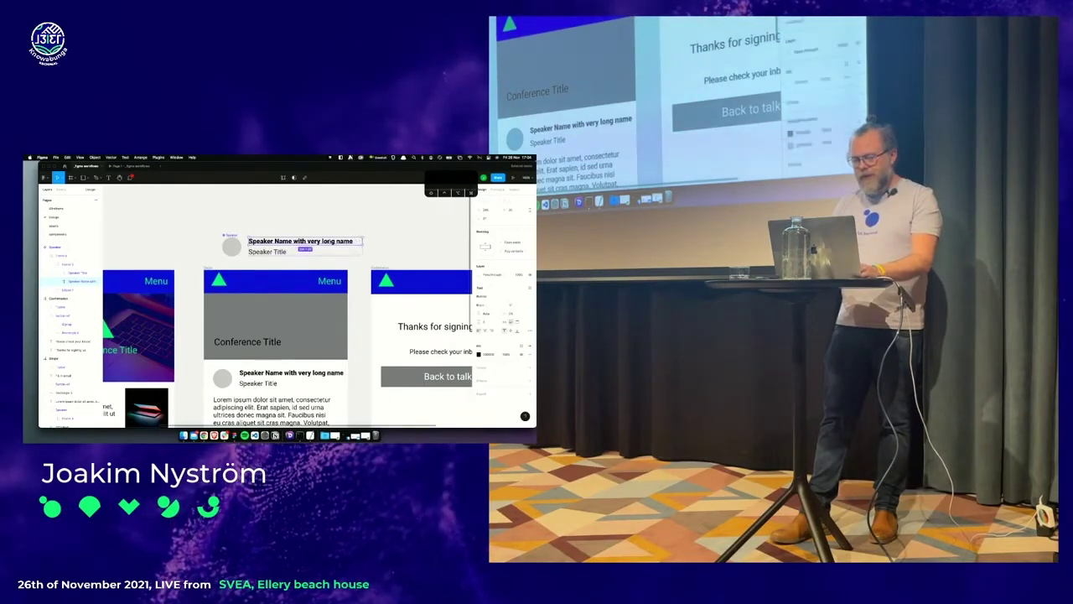
pyautogui.press('Escape')
# Adjust the position of the Single screen's Speaker instance and widen it to about 336 px
pyautogui.click(260, 378)
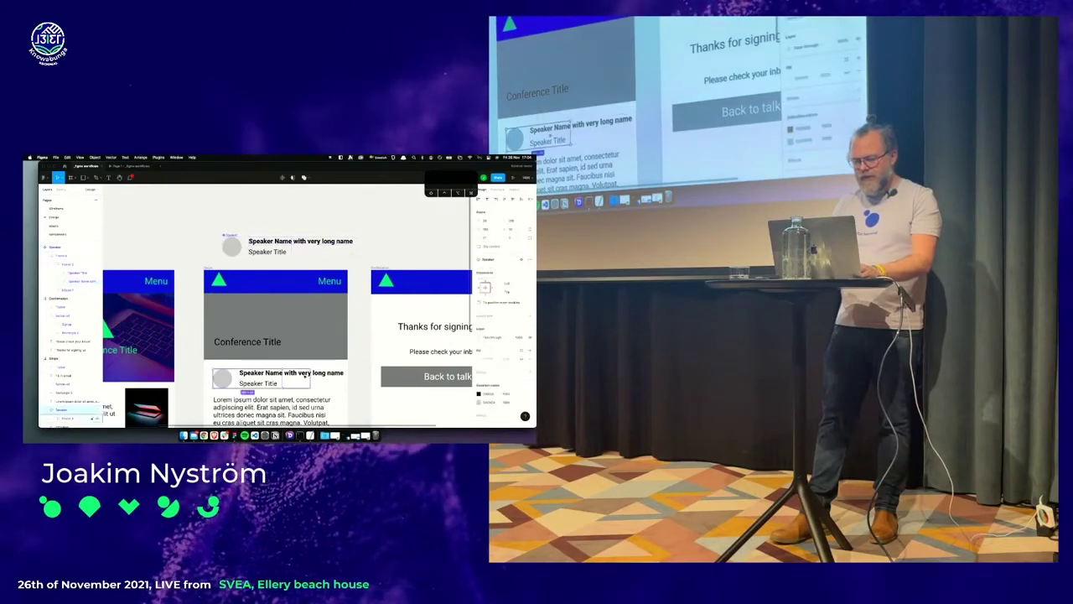
pyautogui.doubleClick(343, 385)
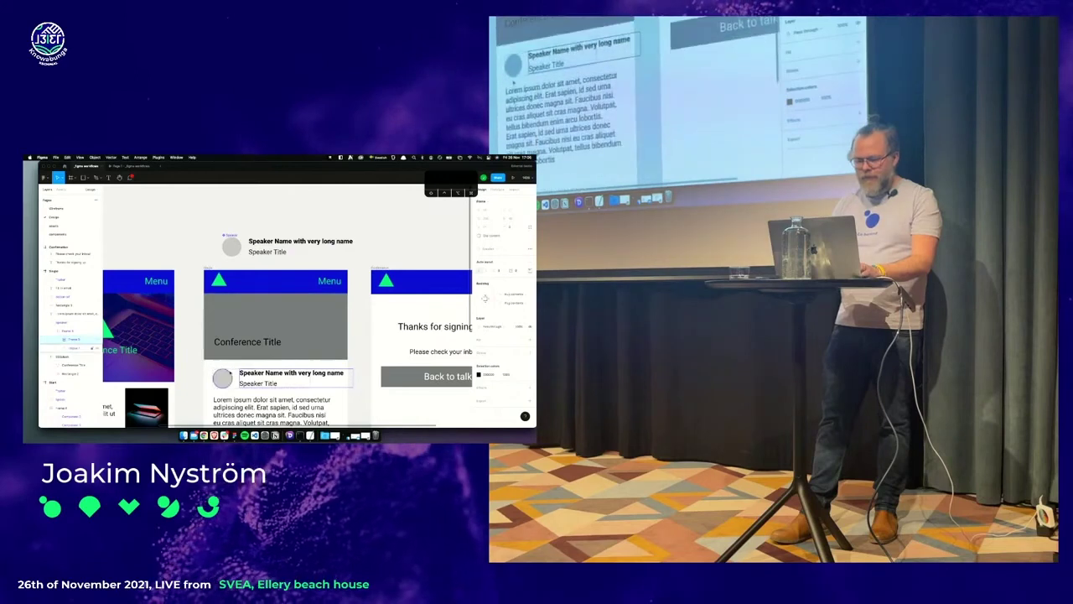
pyautogui.scroll(-3, 258, 359)
pyautogui.click(221, 316)
pyautogui.click(330, 326)
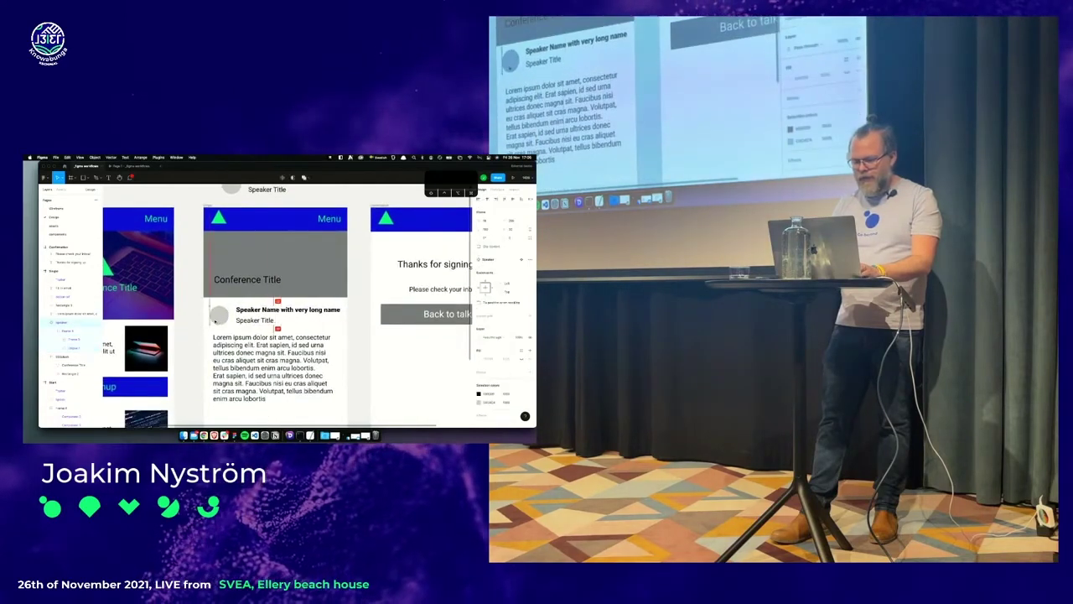
pyautogui.hotkey('shift', 'a')
pyautogui.press('Escape')
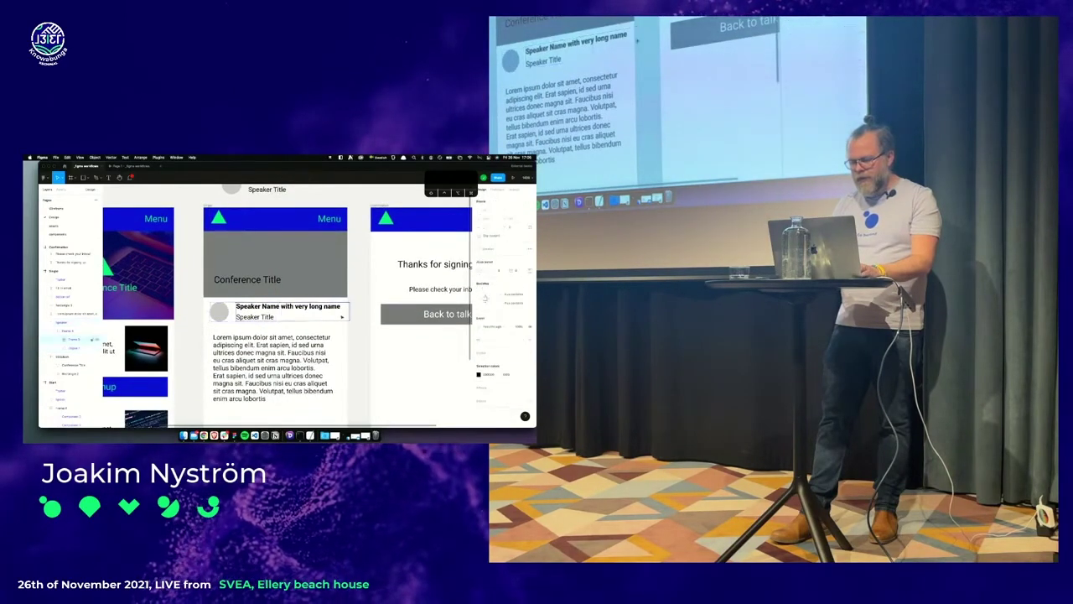
pyautogui.click(224, 308)
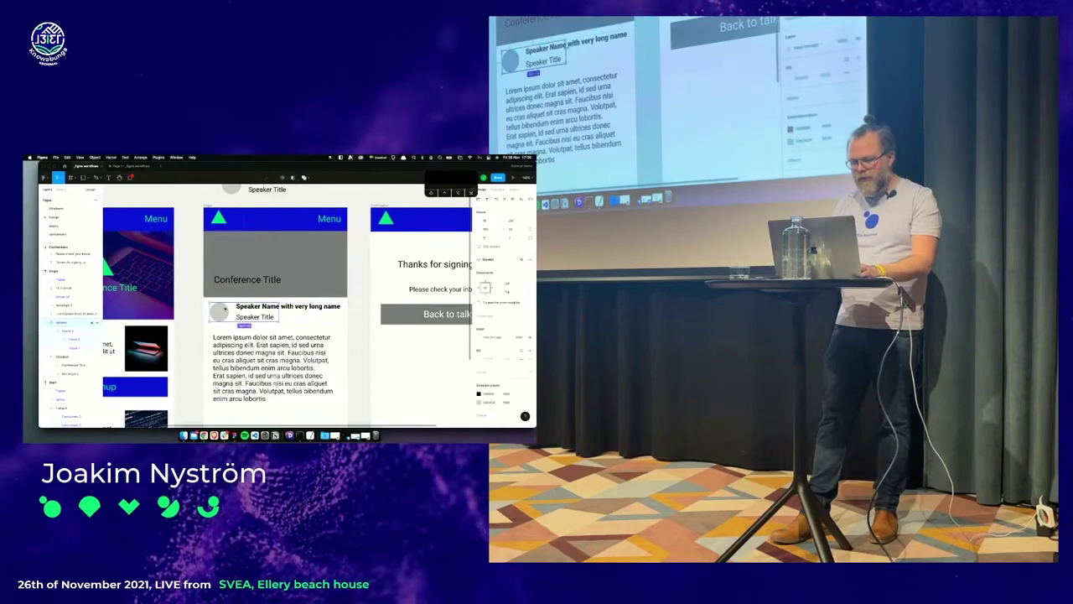
pyautogui.click(252, 307)
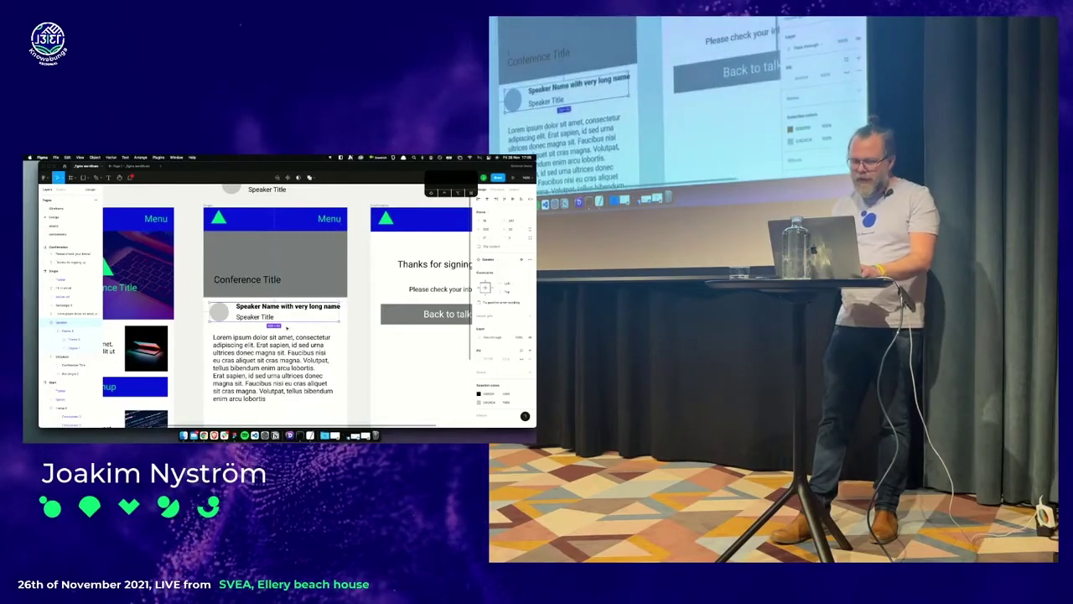
# In the Speaker component, set the horizontal resizing of Frame 3, which holds the name and title, to Fill container
pyautogui.scroll(2, 262, 212)
pyautogui.click(263, 212)
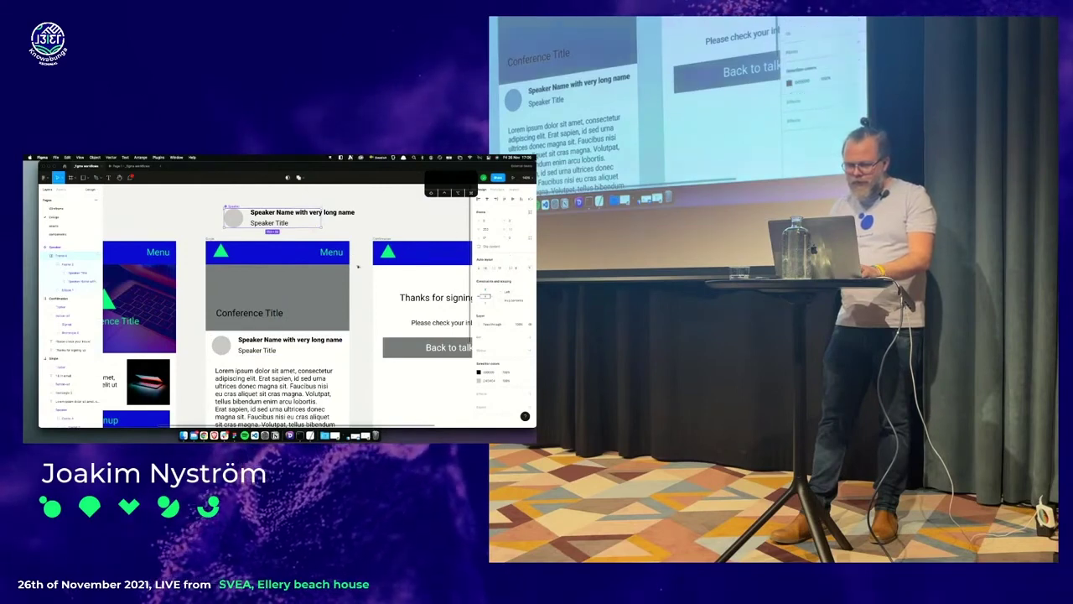
pyautogui.hotkey('shift', 'a')
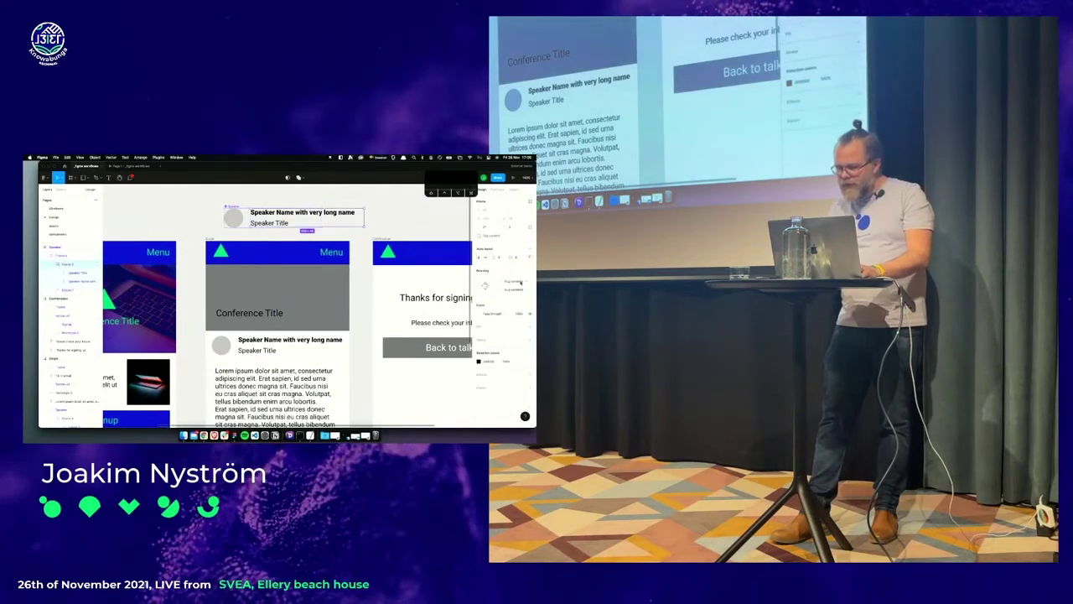
pyautogui.click(513, 281)
pyautogui.click(512, 287)
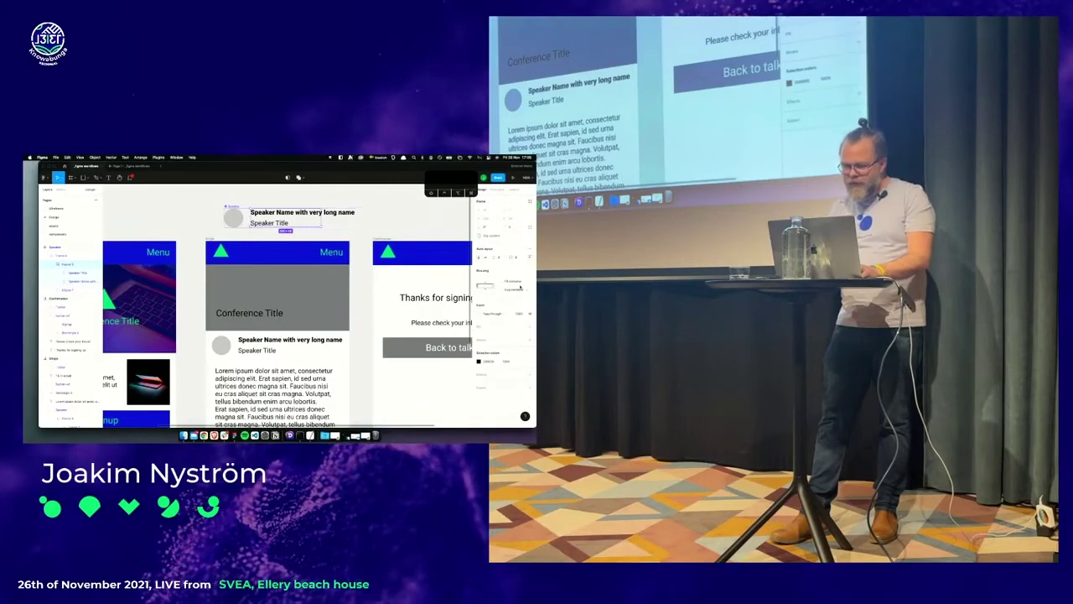
# Set the speaker name text's horizontal resizing to Fill container so that the long name wraps
pyautogui.click(296, 214)
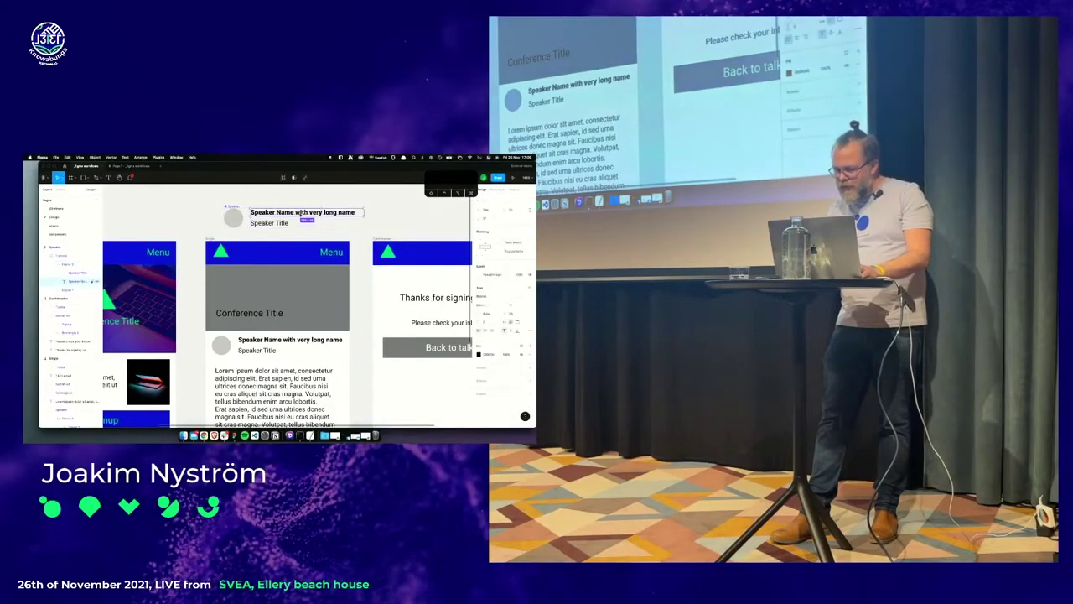
pyautogui.click(513, 244)
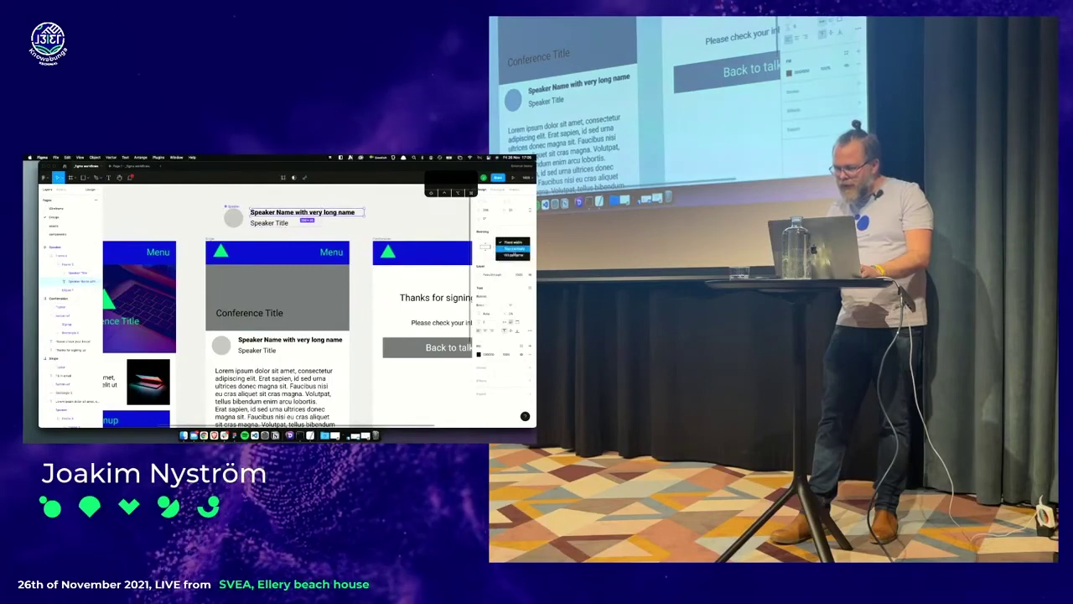
pyautogui.click(513, 249)
pyautogui.click(512, 246)
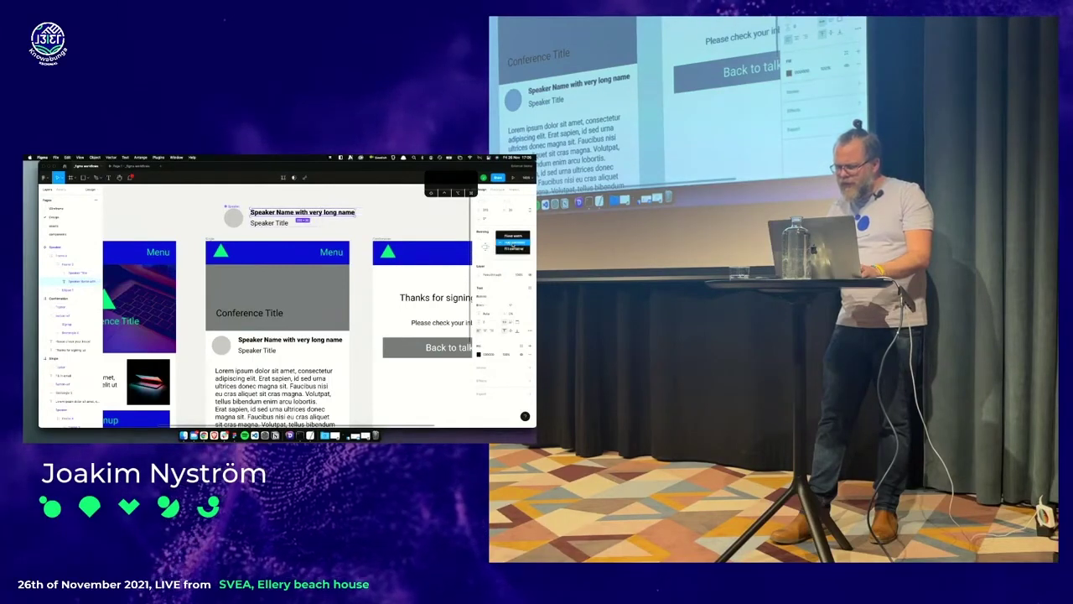
pyautogui.click(513, 250)
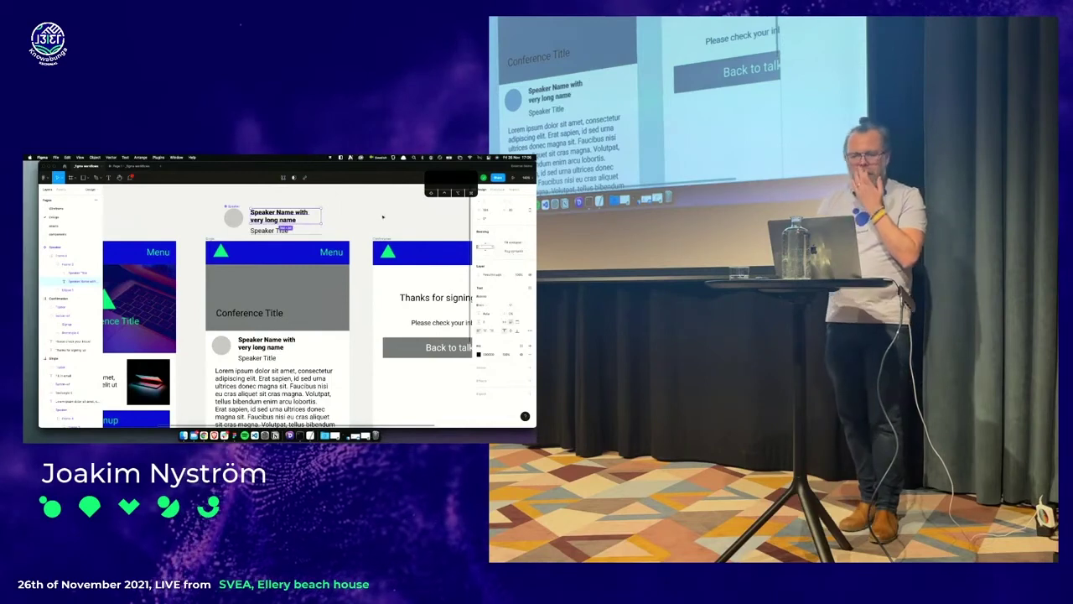
pyautogui.press('Escape')
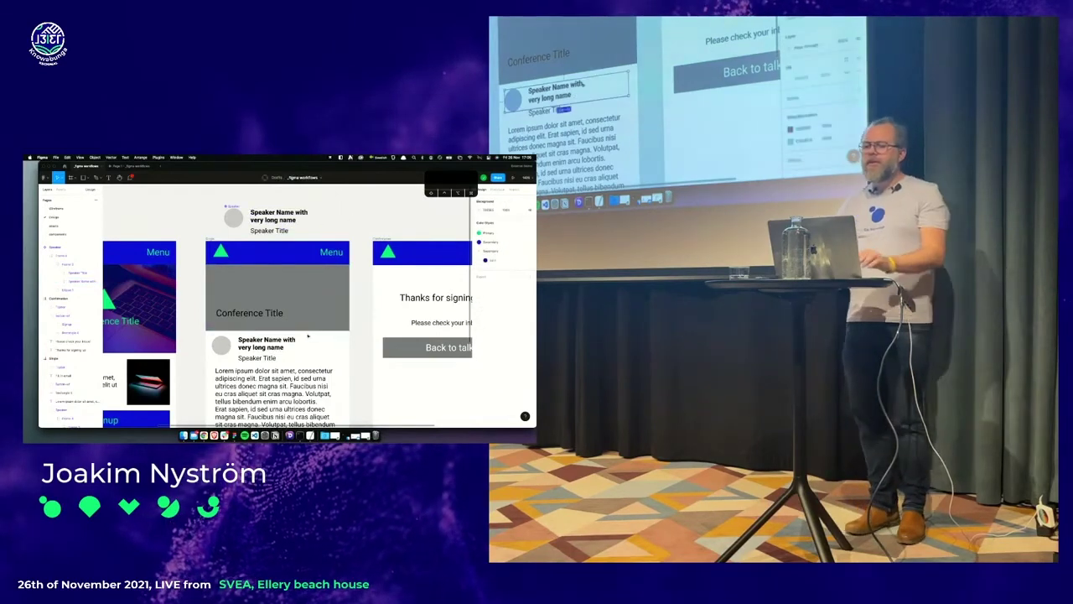
# Widen the main Speaker component to 253 px to match its inner Frame 4
pyautogui.click(336, 344)
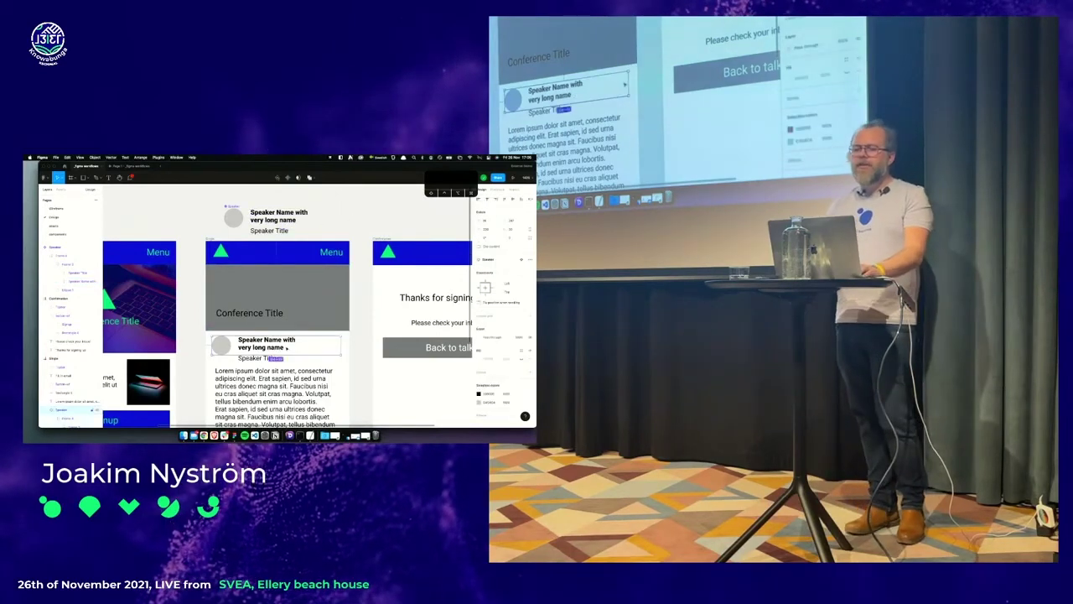
pyautogui.click(255, 230)
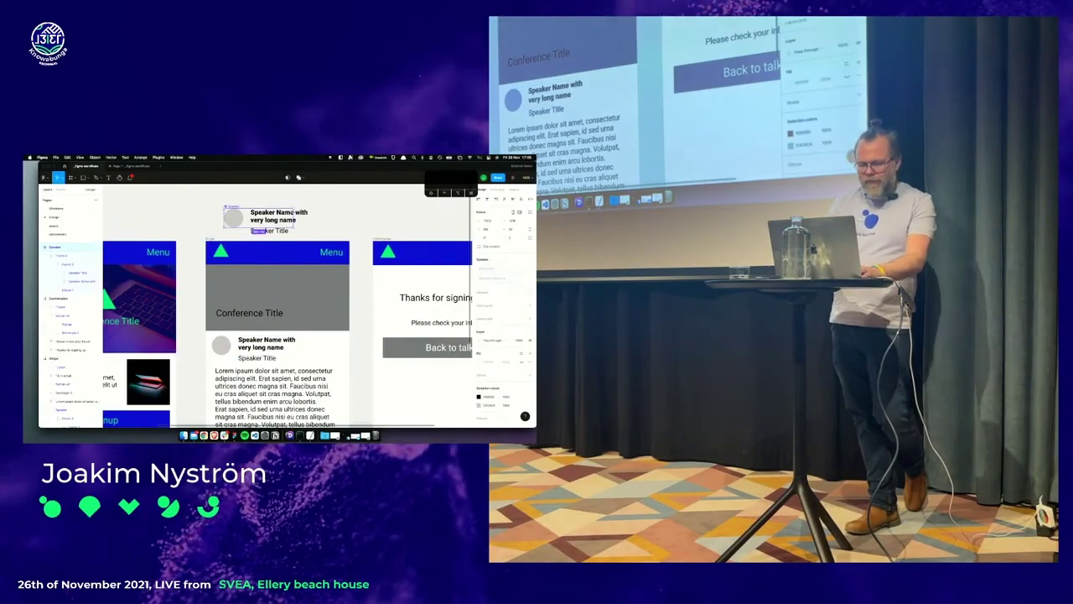
pyautogui.click(272, 230)
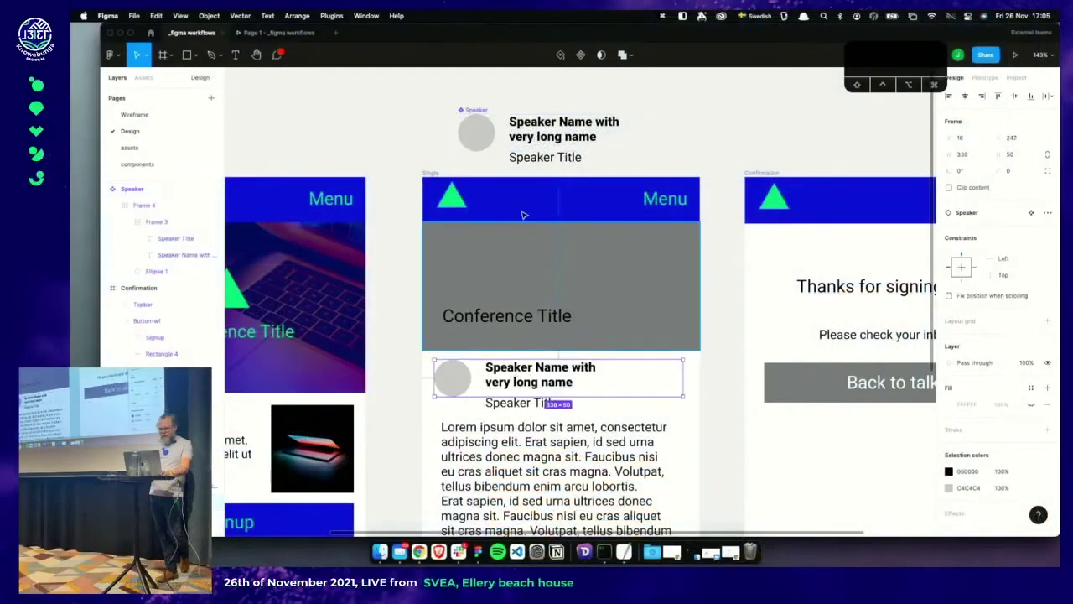
pyautogui.hotkey('shift', 'a')
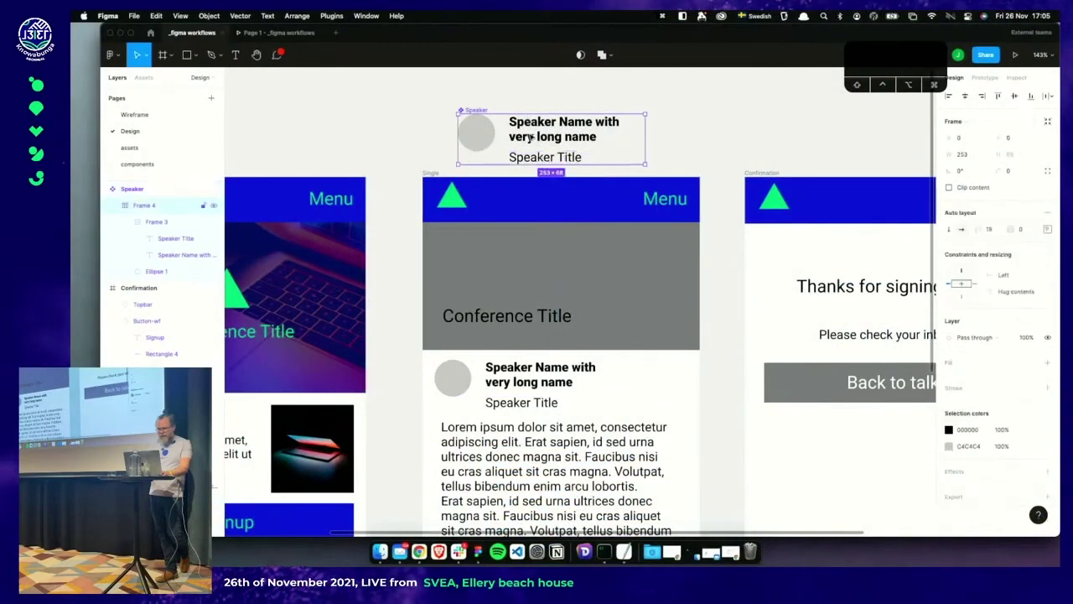
pyautogui.click(644, 142)
pyautogui.click(463, 110)
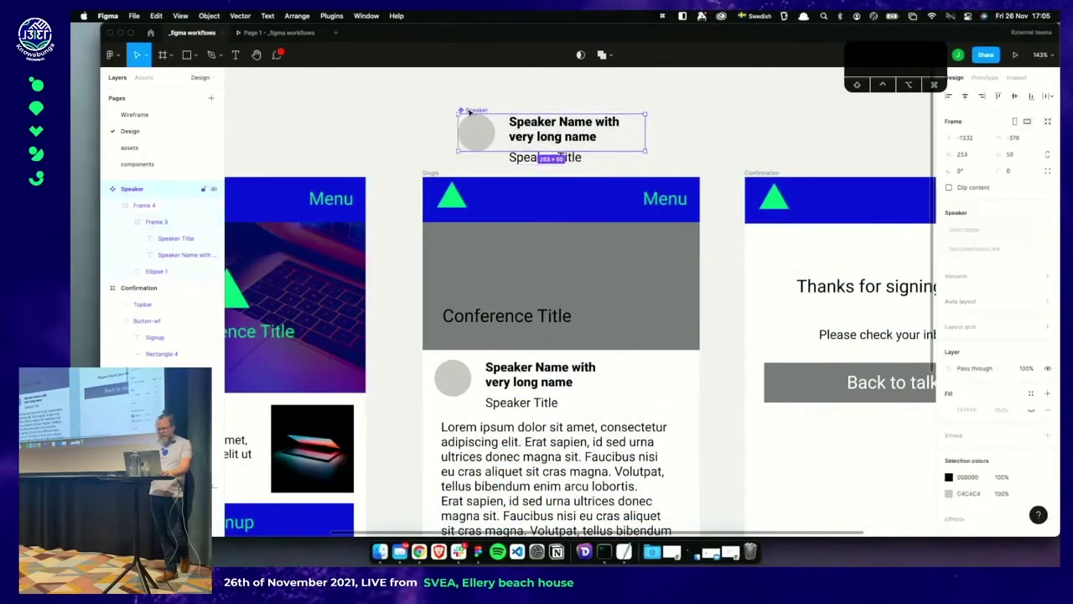
# Resize the main Speaker component to fit its contents, making it 253 × 68
pyautogui.click(520, 374)
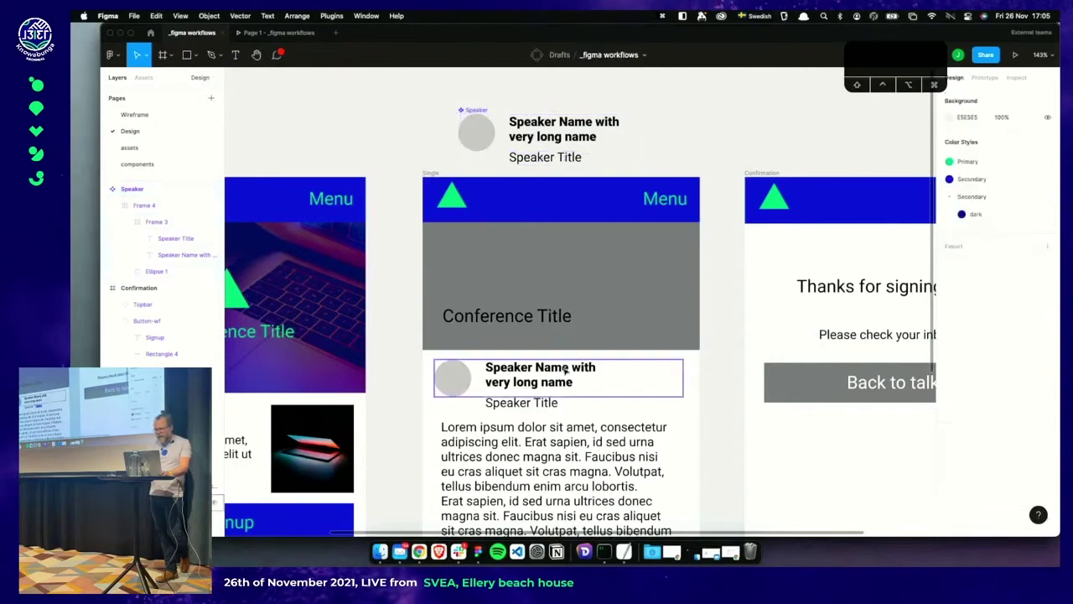
pyautogui.scroll(-2, 606, 340)
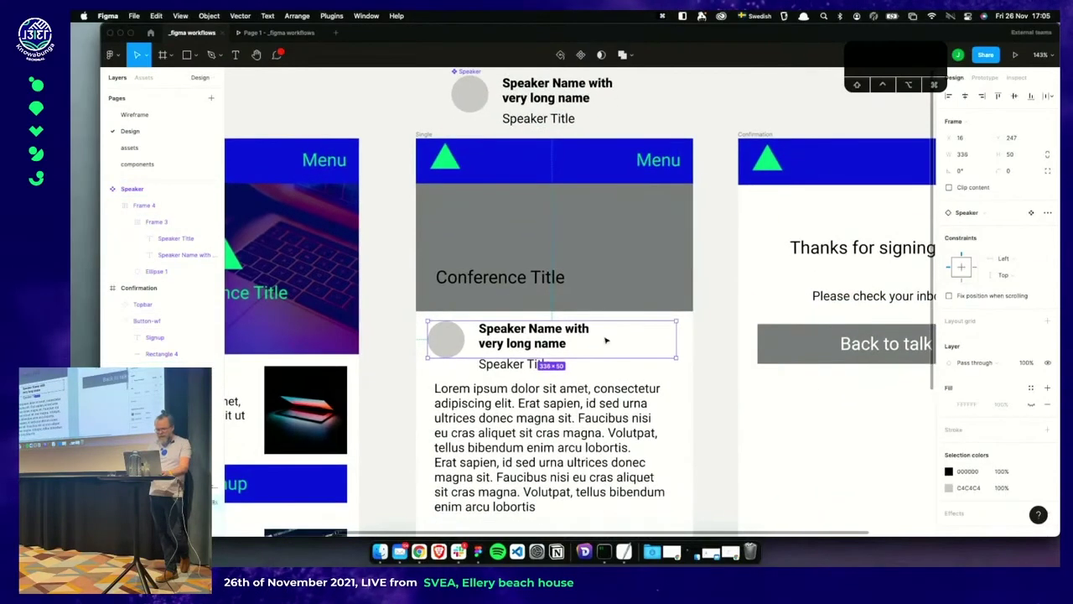
pyautogui.click(526, 105)
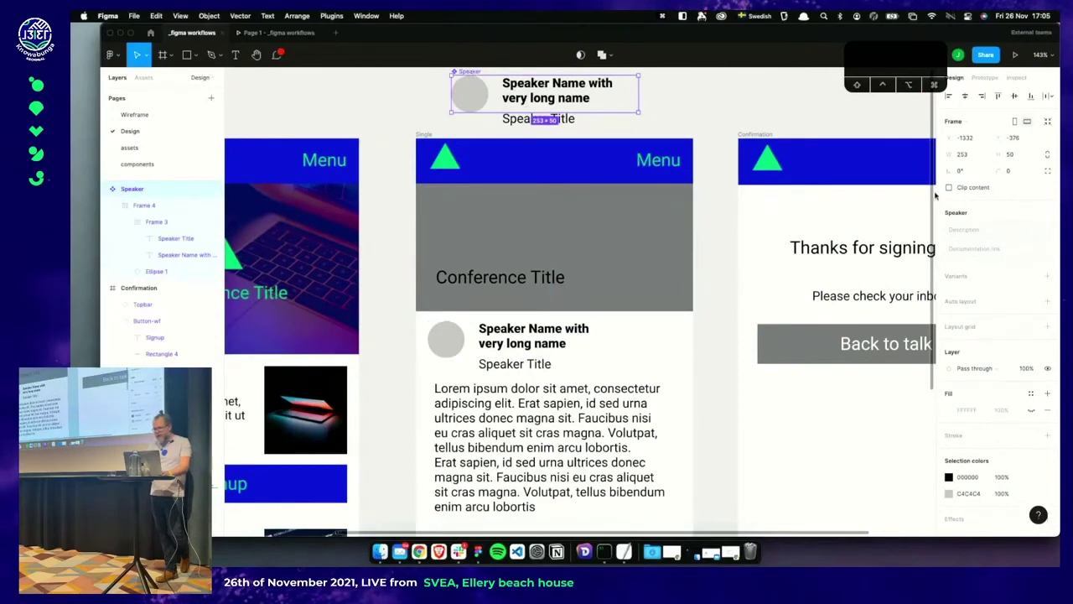
pyautogui.click(1048, 123)
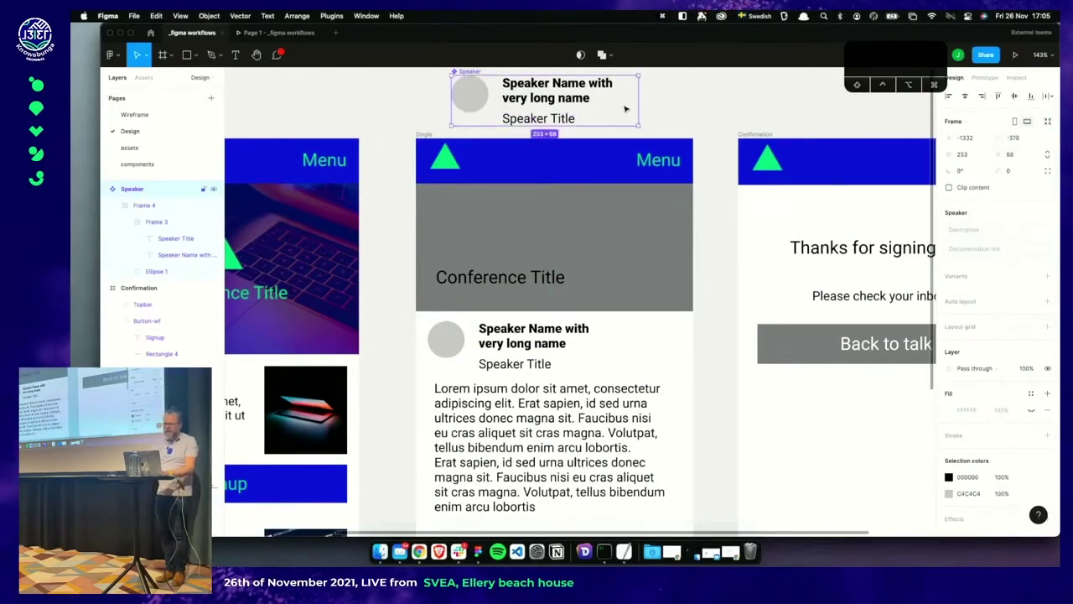
pyautogui.scroll(-3, 489, 289)
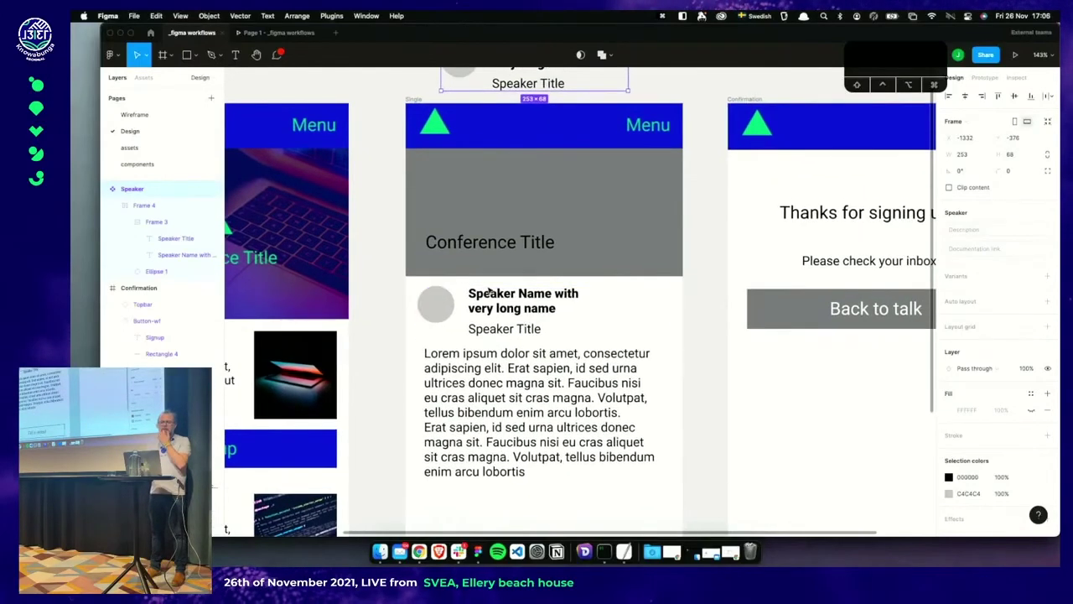
# Run the Unsplash plugin on the avatar circle of the Speaker instance in the Single frame
pyautogui.click(541, 245)
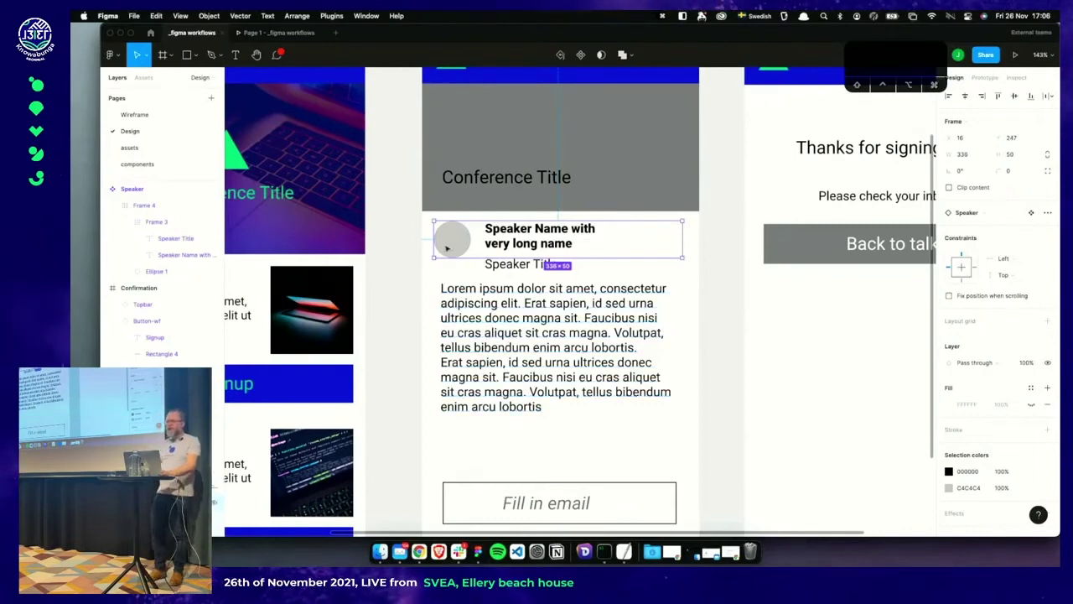
pyautogui.click(447, 247)
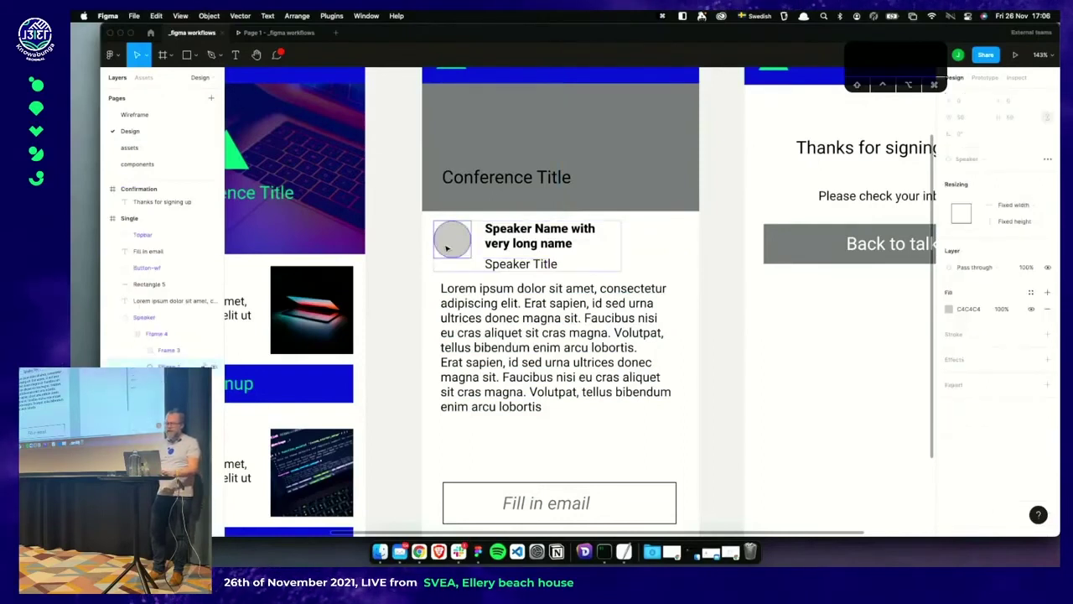
pyautogui.press('super+slash')
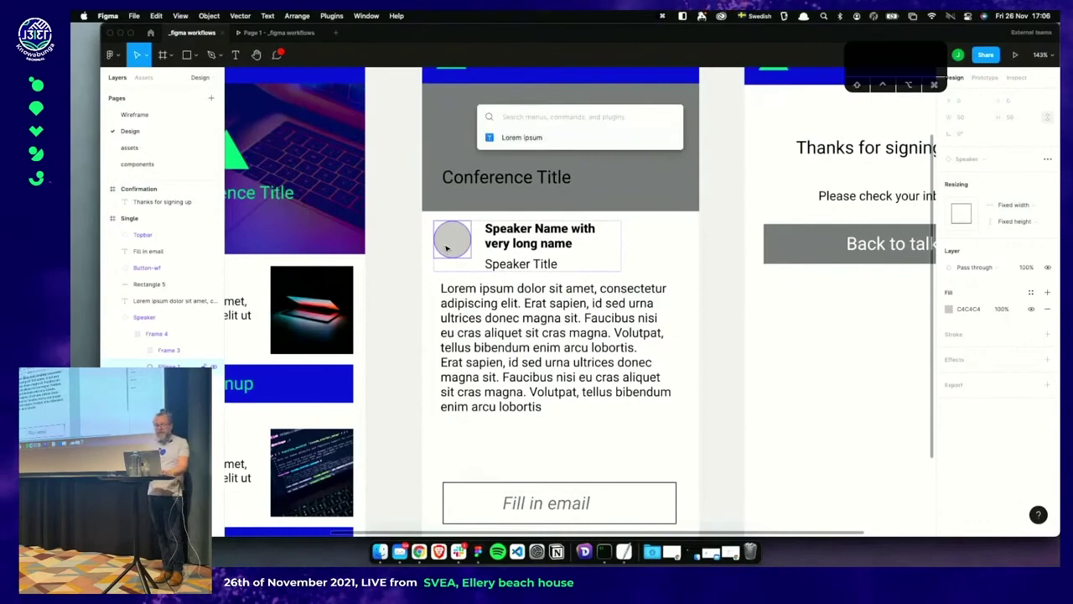
pyautogui.write('unspl')
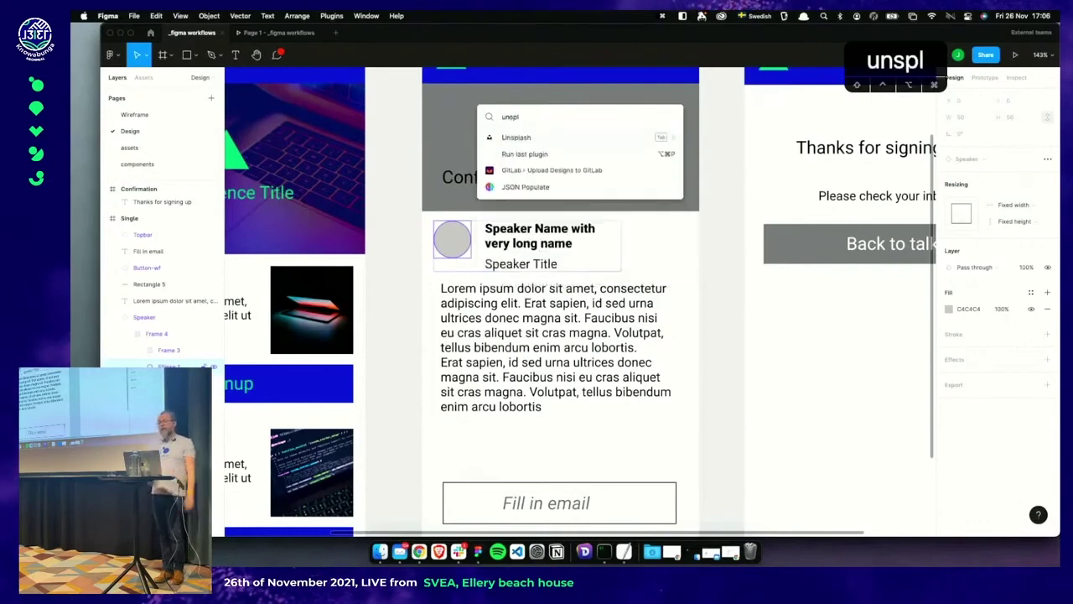
pyautogui.press('Return')
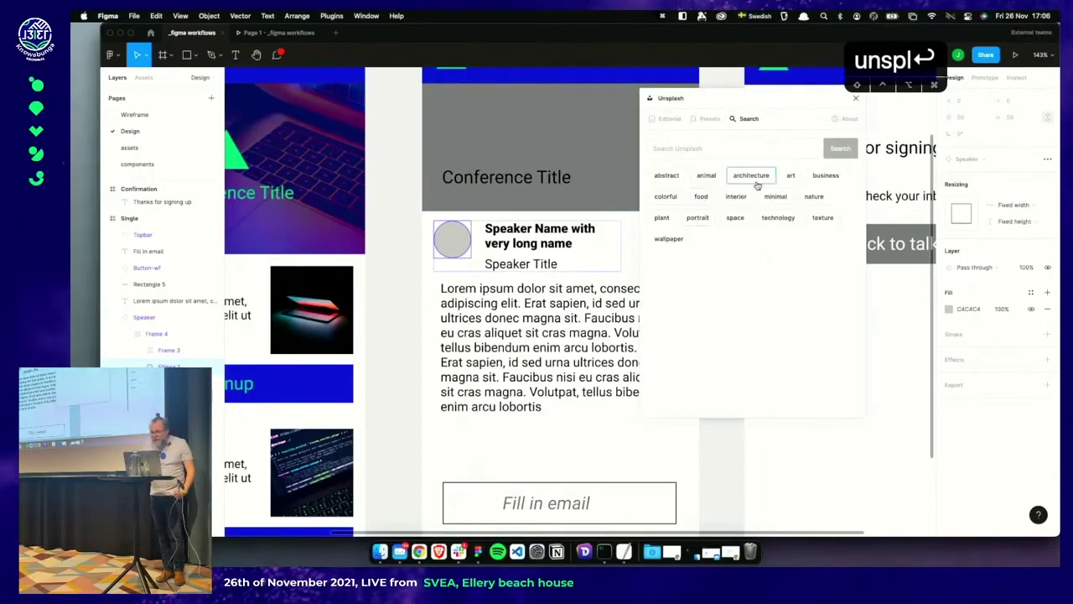
# Fill the avatar circle with the portrait of the bearded man in a dark sweater from Unsplash's portrait category, and close the plugin
pyautogui.click(696, 218)
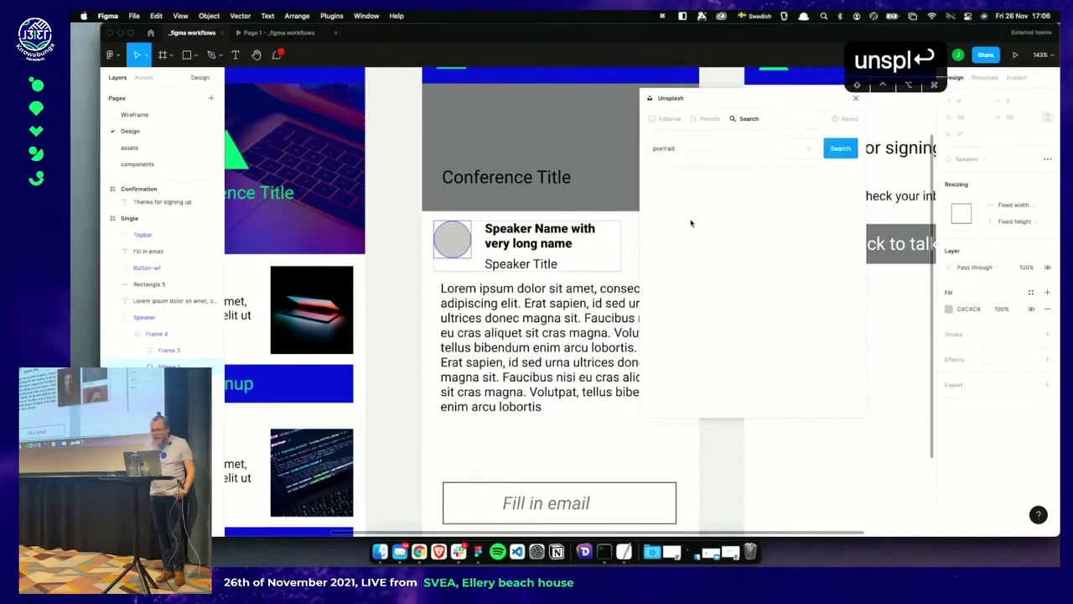
pyautogui.scroll(-2, 782, 318)
pyautogui.scroll(1, 783, 319)
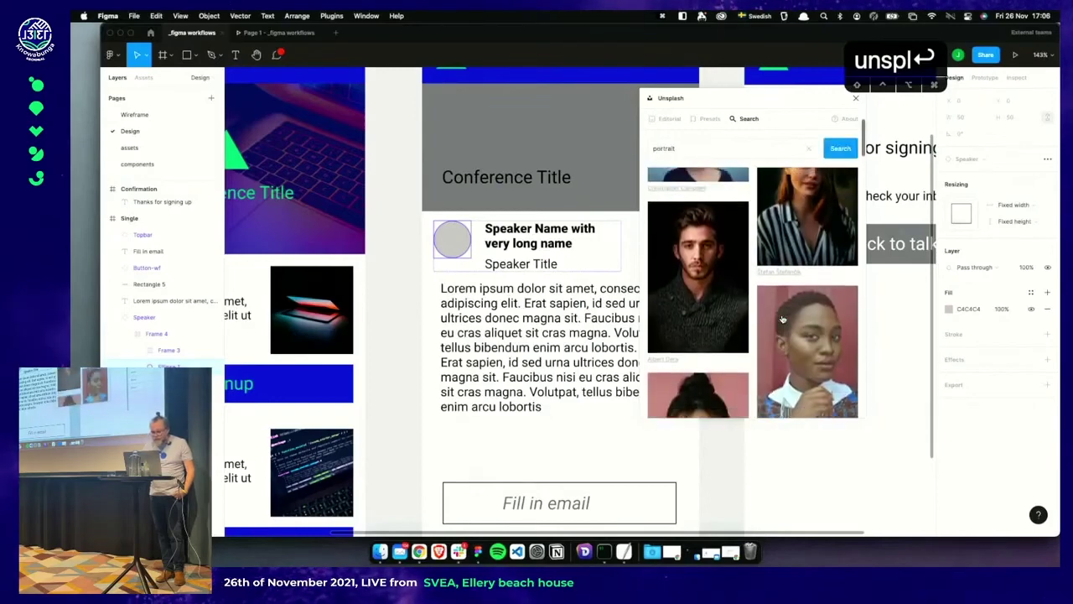
pyautogui.click(707, 270)
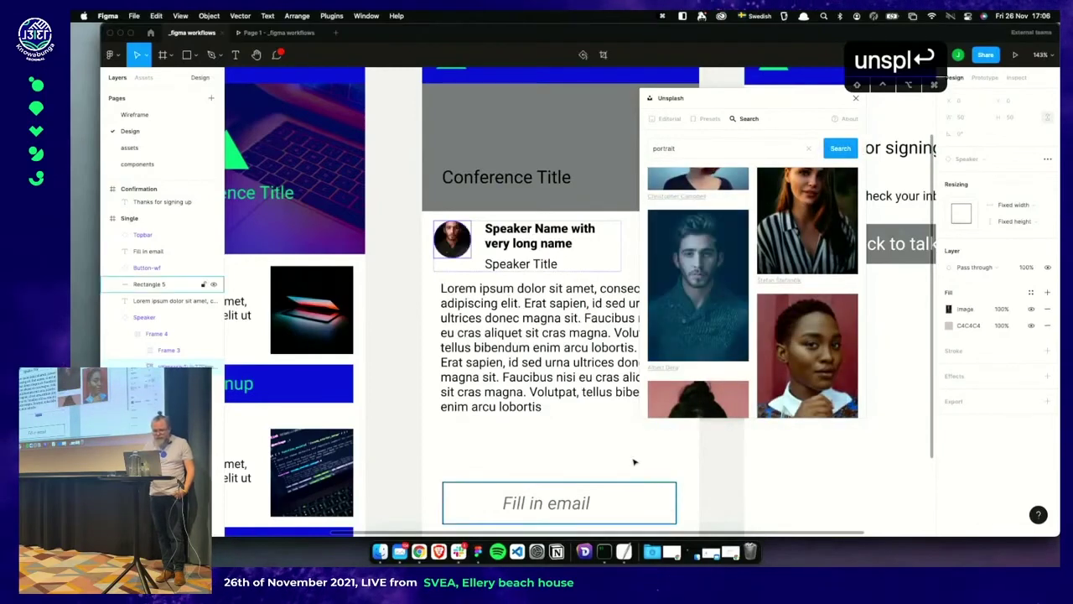
pyautogui.click(556, 290)
pyautogui.click(587, 222)
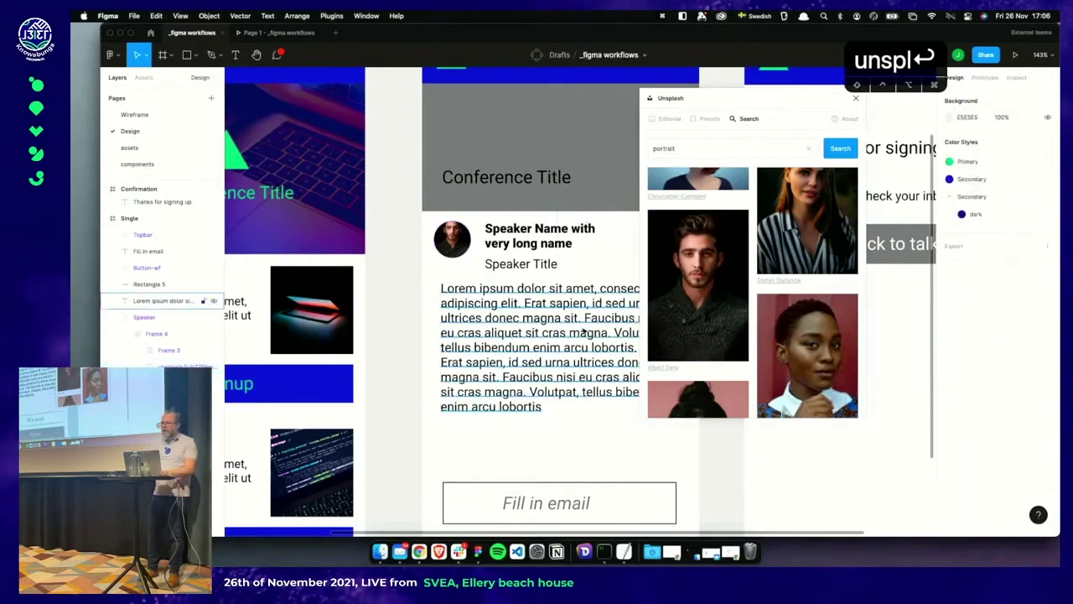
pyautogui.scroll(-3, 587, 222)
pyautogui.click(856, 99)
pyautogui.scroll(-4, 680, 263)
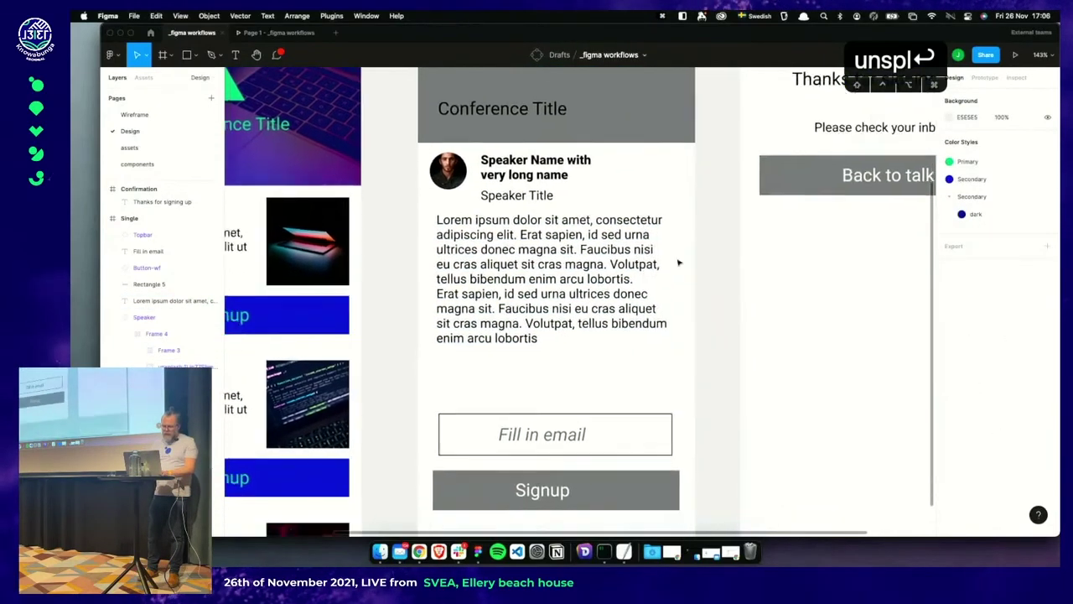
# Move the lorem ipsum paragraph below the speaker title and align it with the Speaker instance, at about X 16, Y 330
pyautogui.scroll(1, 679, 264)
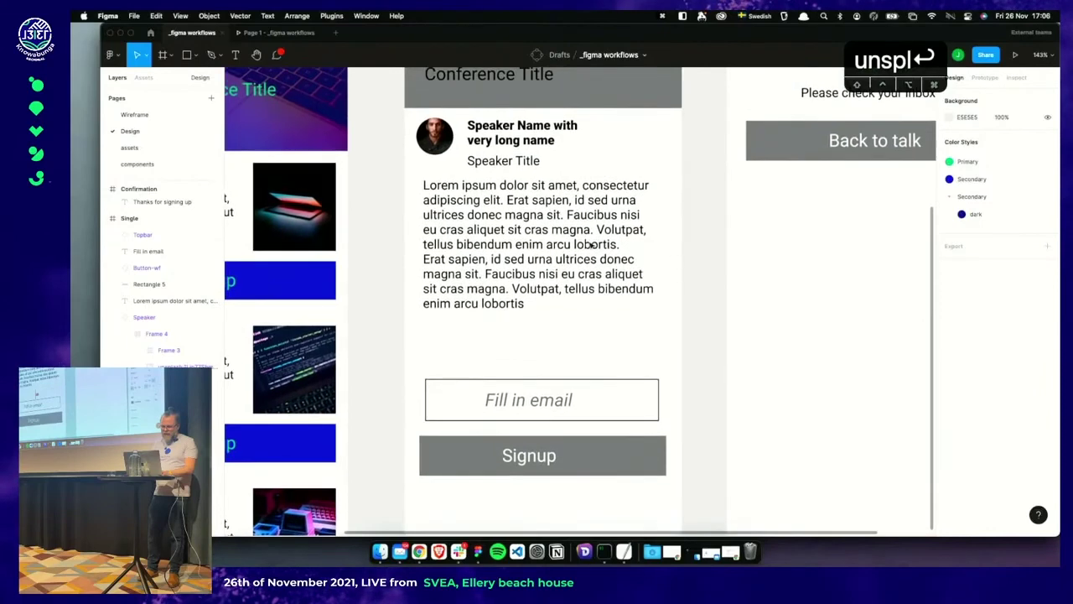
pyautogui.moveTo(571, 270); pyautogui.dragTo(573, 283)
pyautogui.scroll(4, 573, 284)
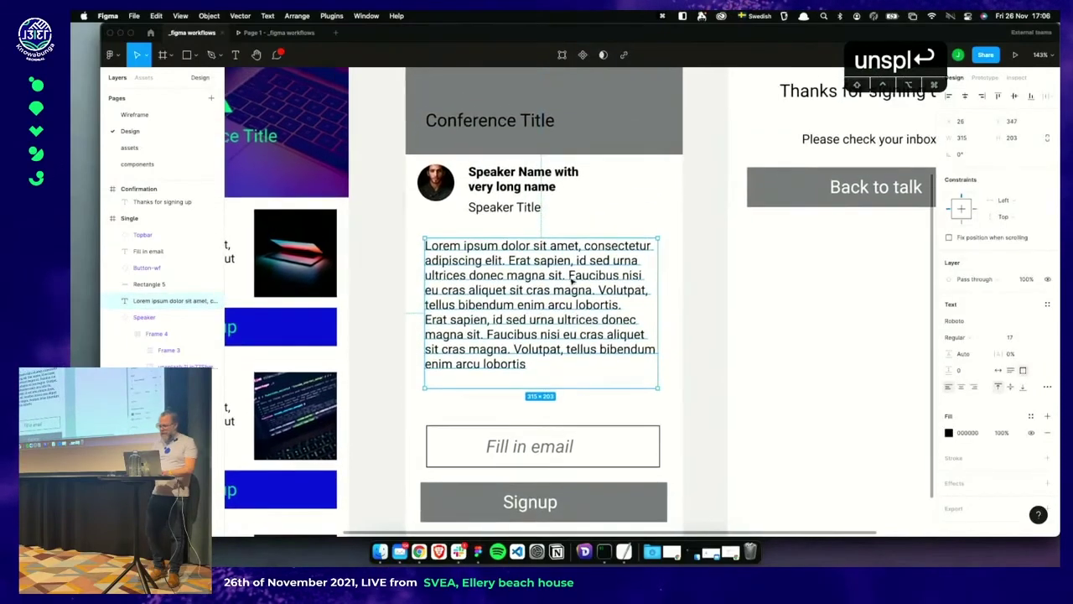
pyautogui.click(621, 209)
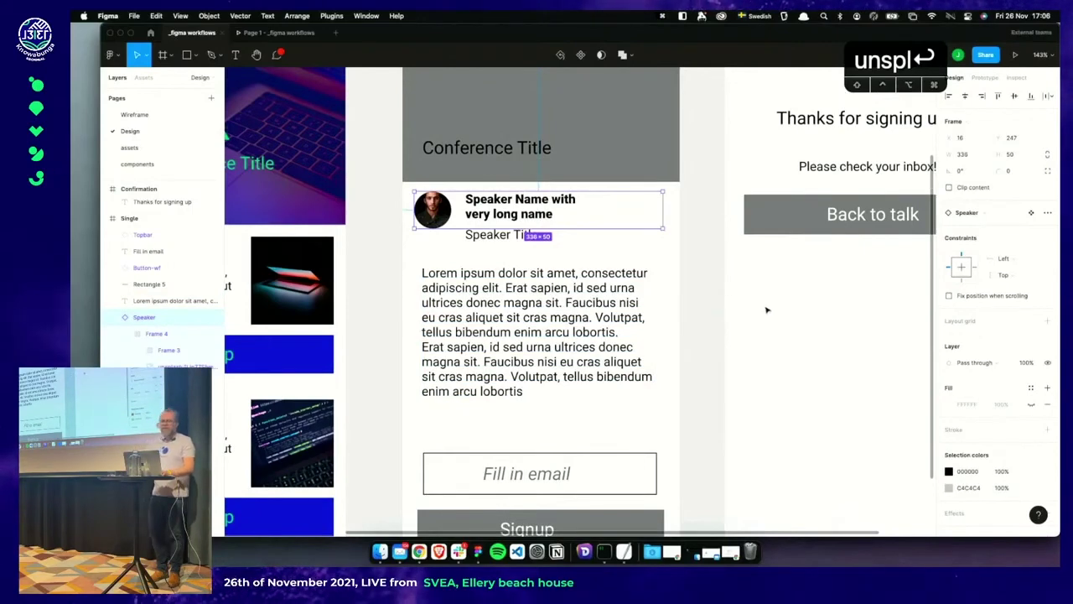
pyautogui.click(694, 272)
pyautogui.click(656, 210)
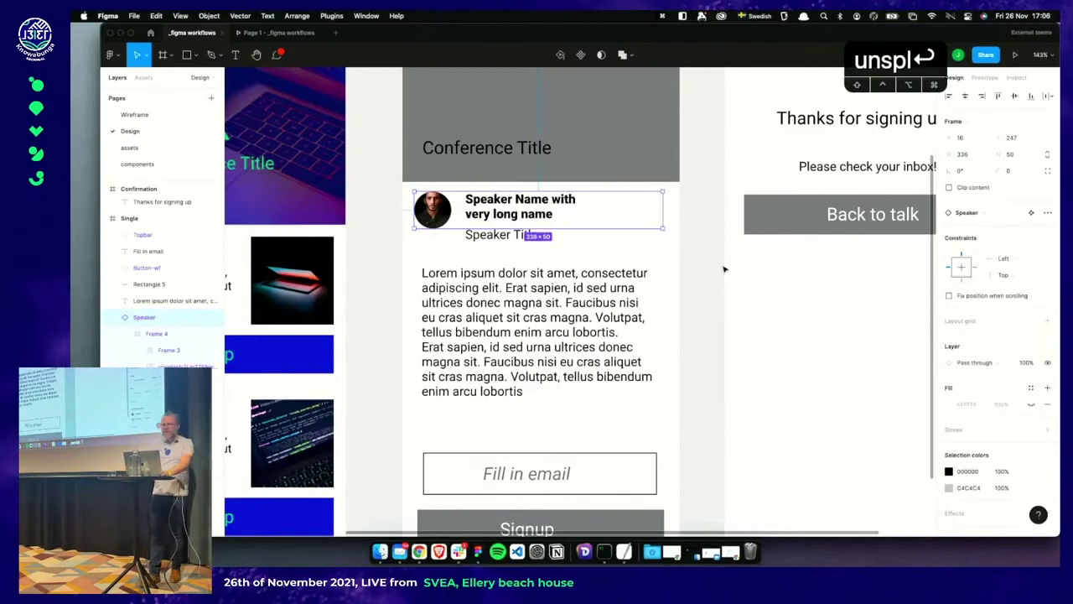
pyautogui.click(557, 312)
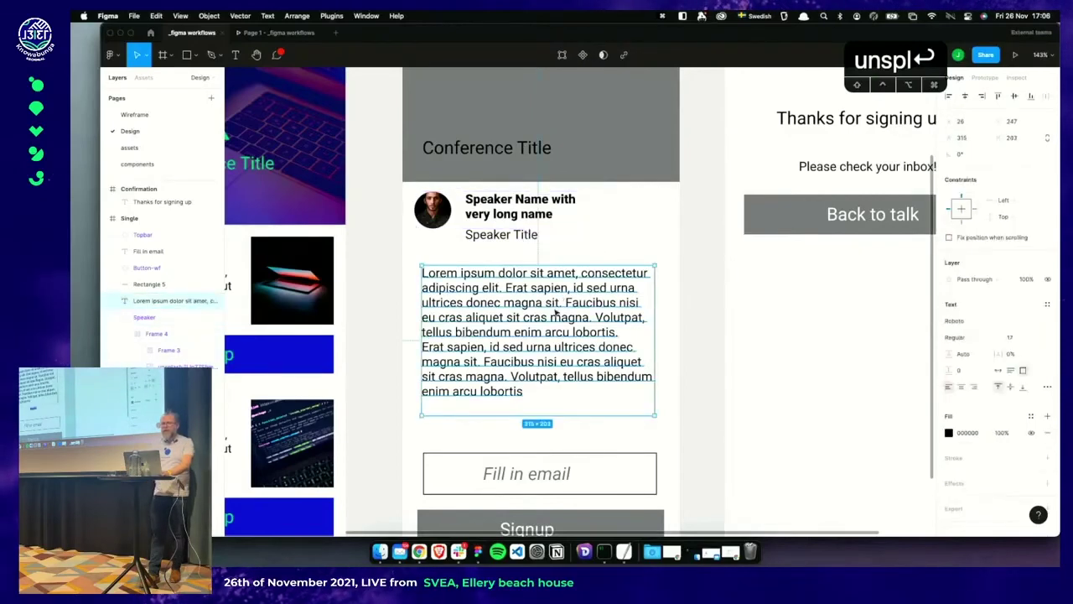
pyautogui.moveTo(558, 312); pyautogui.dragTo(550, 300)
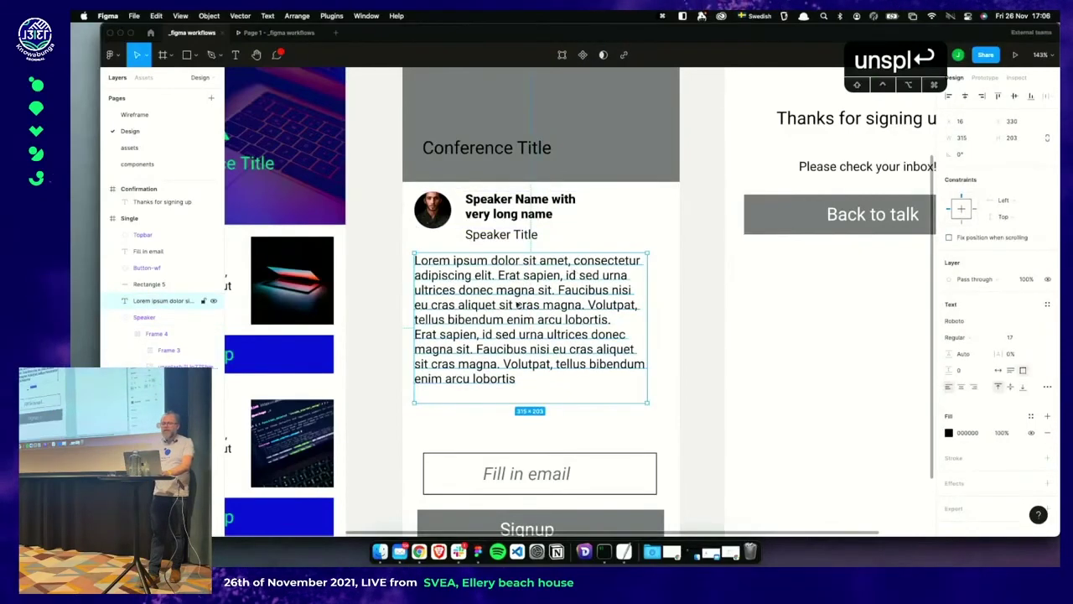
# Swap the Button-wf instance below the email field for the Button component and widen it to about 324 px
pyautogui.scroll(-2, 537, 352)
pyautogui.scroll(4, 504, 307)
pyautogui.scroll(-5, 503, 307)
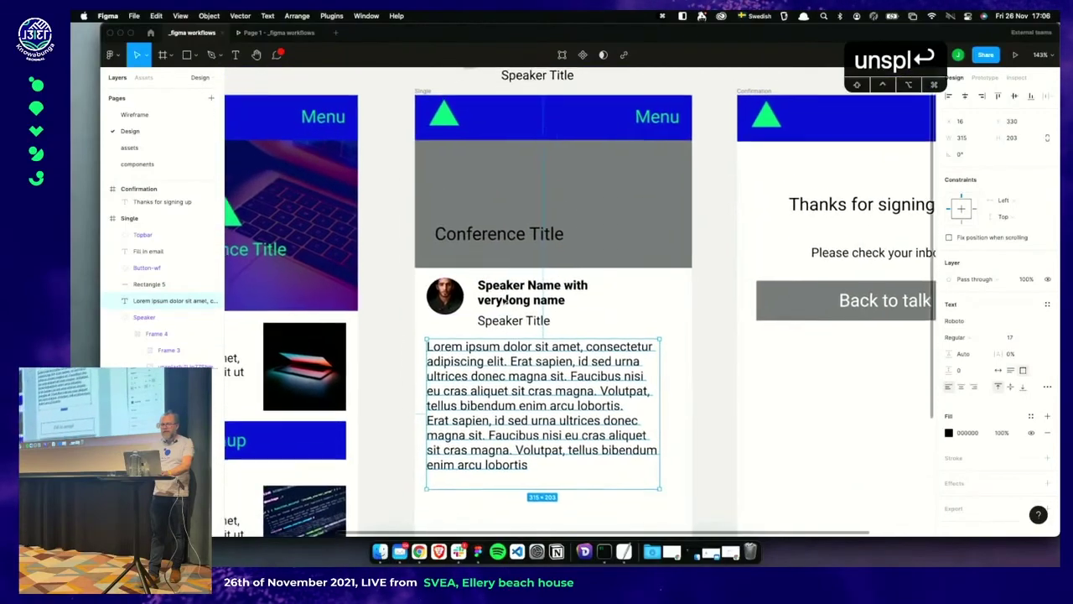
pyautogui.hscroll(-4, 503, 307)
pyautogui.scroll(-2, 504, 304)
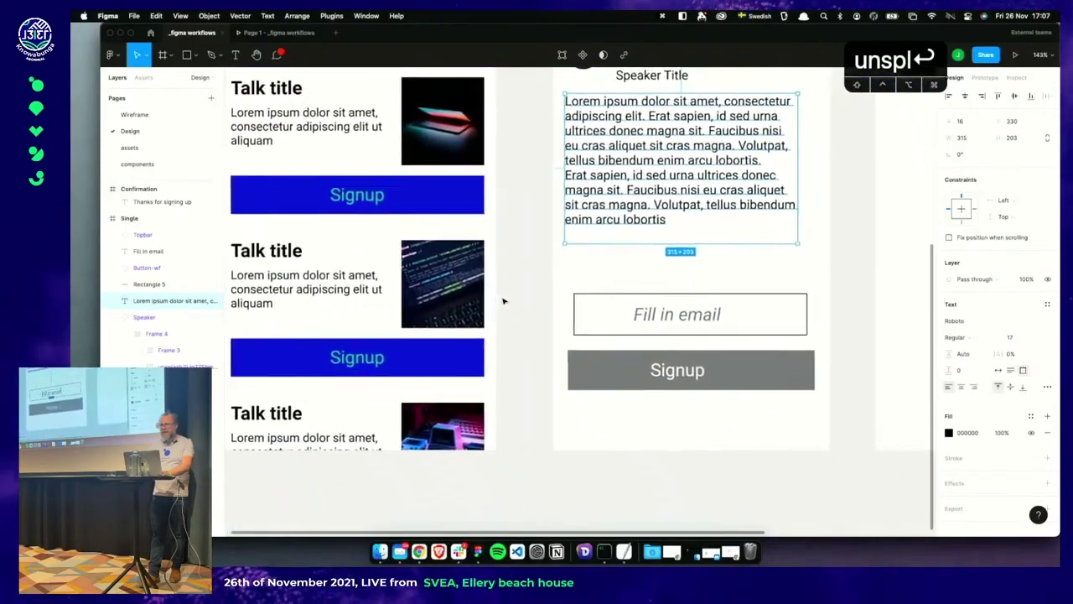
pyautogui.hscroll(3, 503, 303)
pyautogui.click(618, 361)
pyautogui.click(603, 419)
pyautogui.rightClick(602, 419)
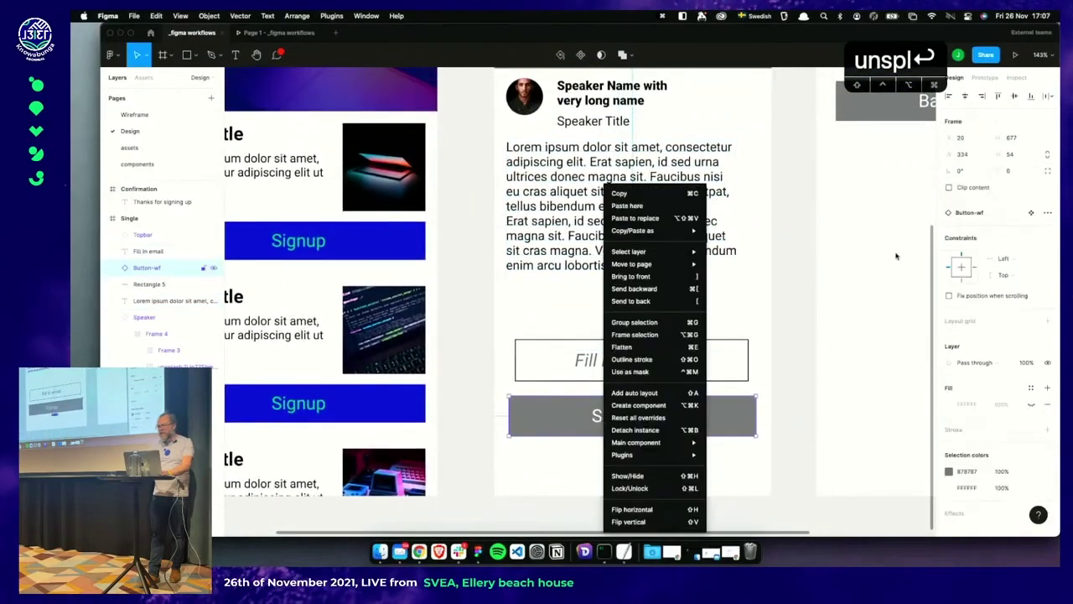
pyautogui.click(894, 301)
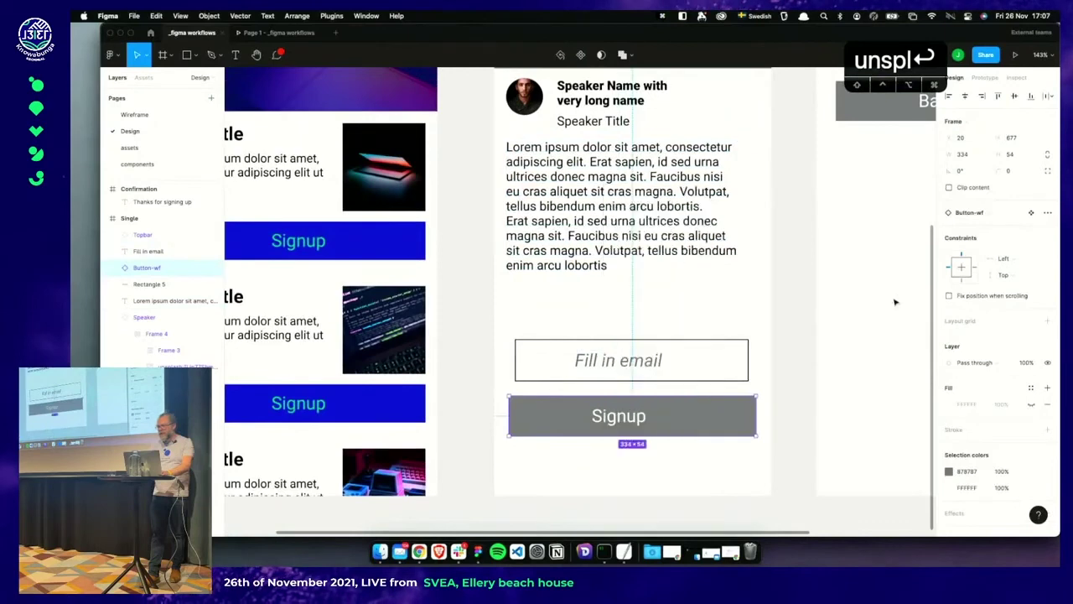
pyautogui.click(988, 212)
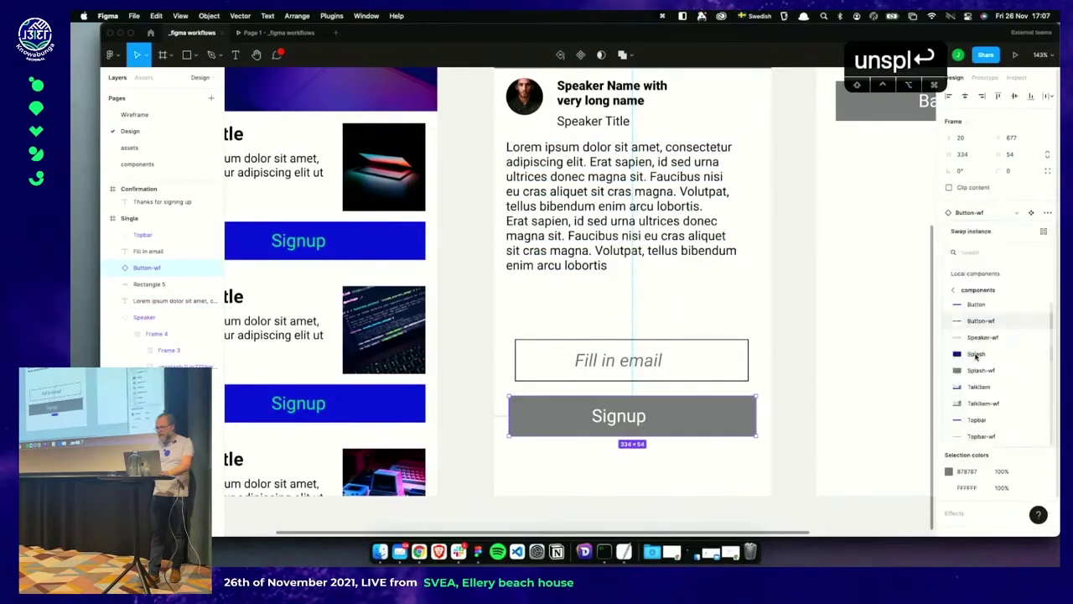
pyautogui.click(975, 305)
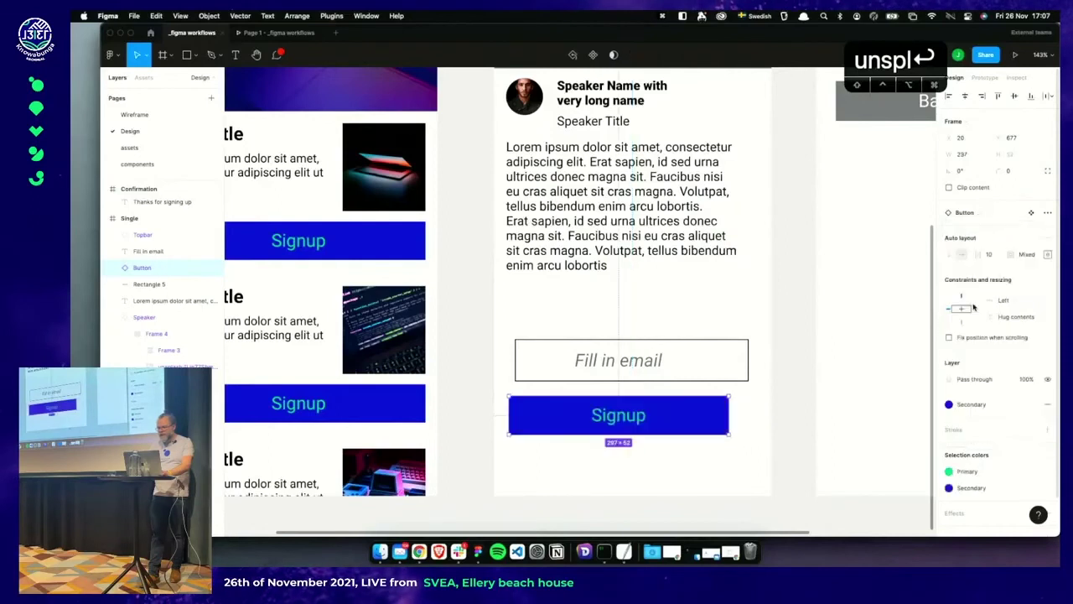
pyautogui.moveTo(726, 421); pyautogui.dragTo(749, 421)
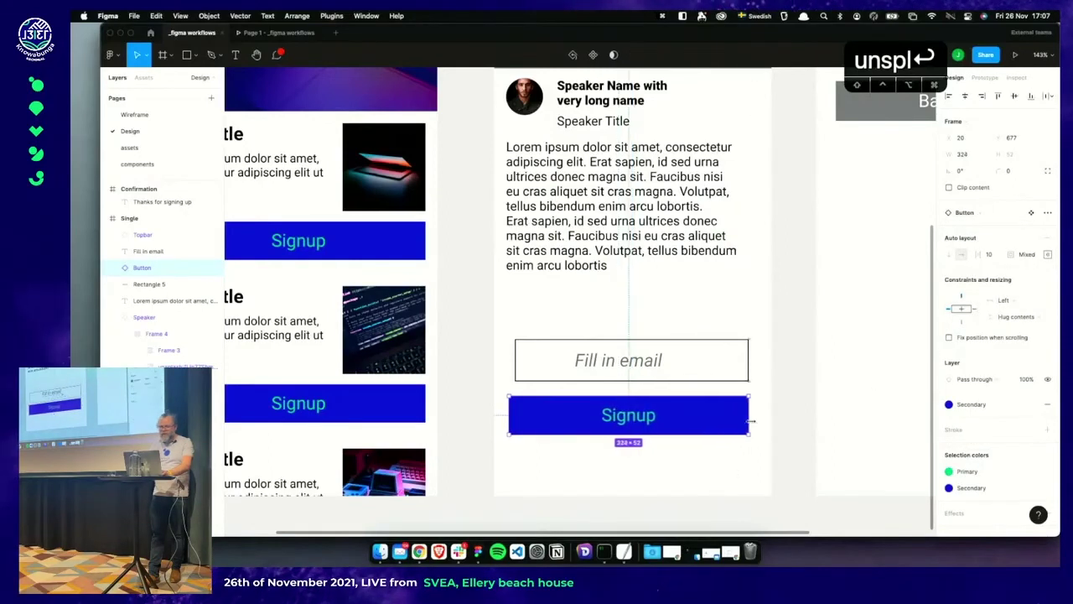
# Shift the email field's rectangle to about X 25, Y 600, and make it and the Fill in email text one component
pyautogui.moveTo(668, 364)
pyautogui.mouseDown()
pyautogui.moveTo(669, 374)
pyautogui.moveTo(659, 359)
pyautogui.moveTo(679, 353)
pyautogui.mouseUp()
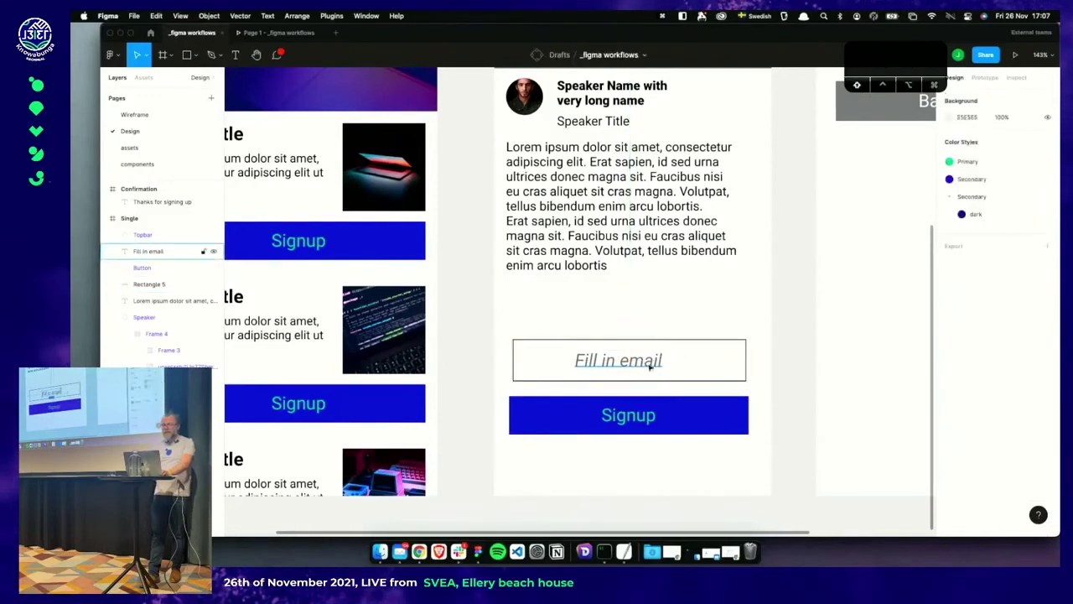
pyautogui.keyDown('shift'); pyautogui.click(650, 369); pyautogui.keyUp('shift')
pyautogui.keyDown('shift'); pyautogui.click(743, 353); pyautogui.keyUp('shift')
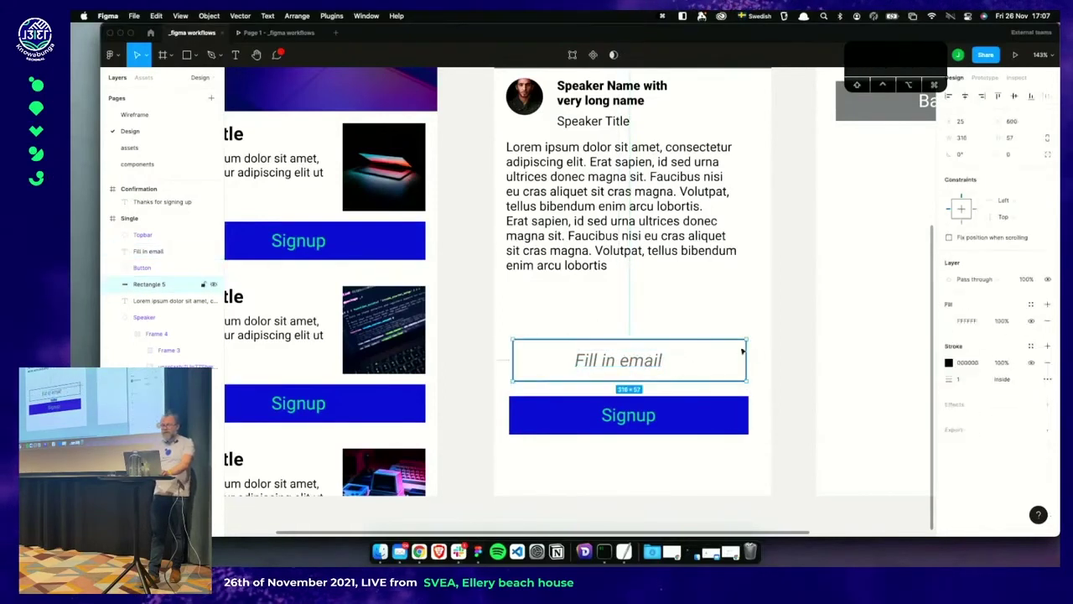
pyautogui.click(758, 352)
pyautogui.click(553, 360)
pyautogui.keyDown('shift'); pyautogui.click(587, 360); pyautogui.keyUp('shift')
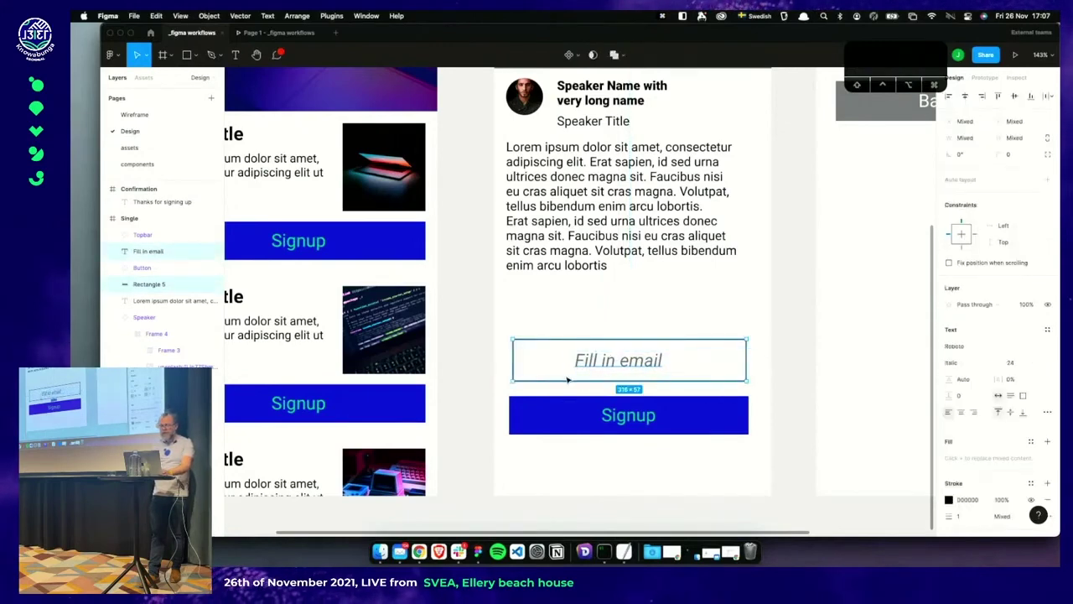
pyautogui.press('super+alt+k')
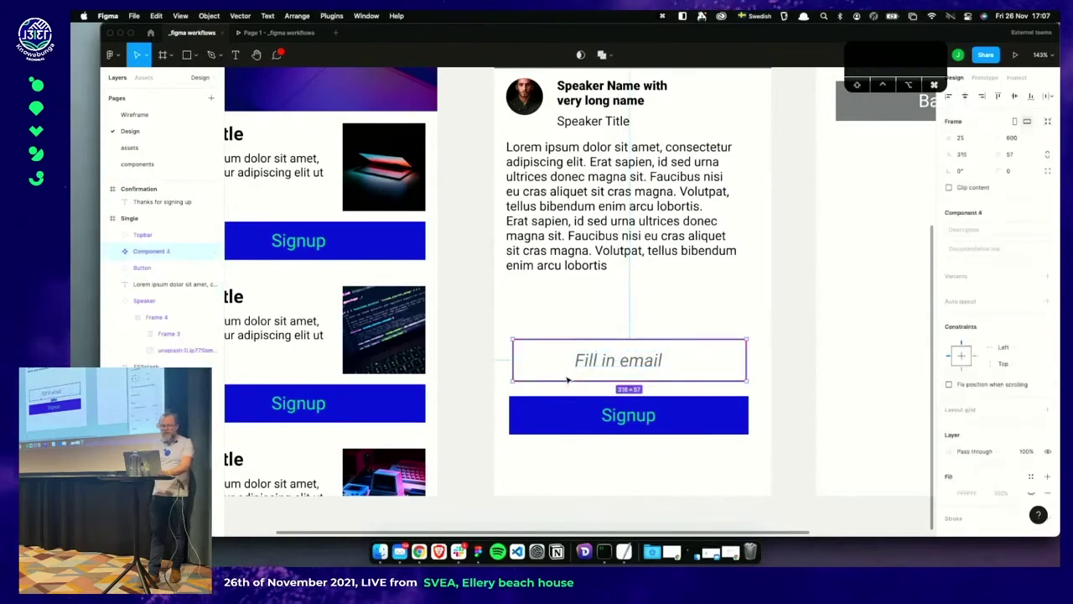
# Rename the new email field component as Field
pyautogui.press('super+r')
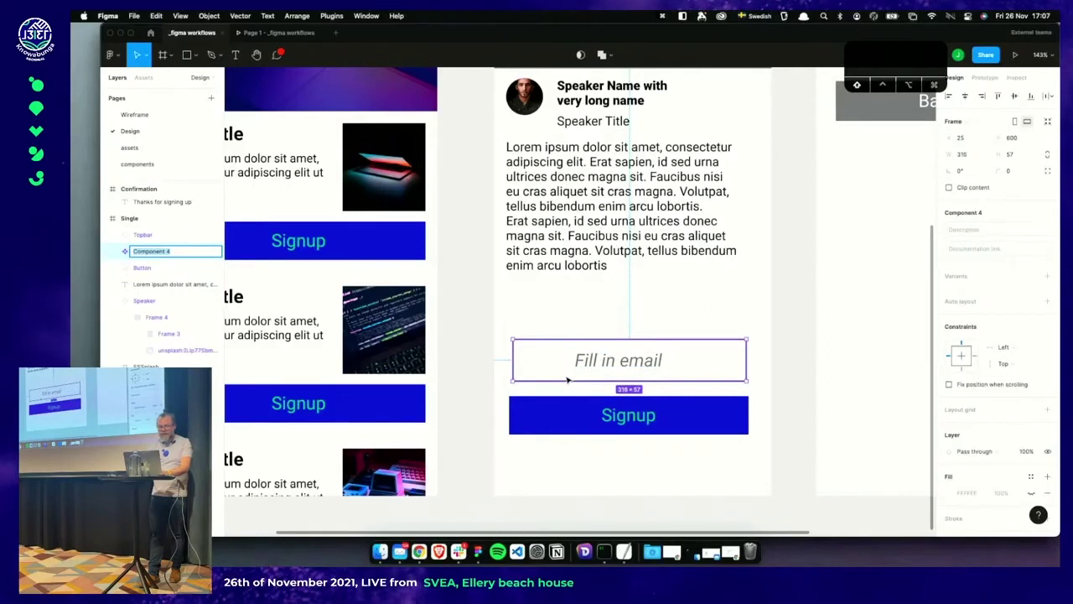
pyautogui.write('File')
pyautogui.press('BackSpace')
pyautogui.press('BackSpace')
pyautogui.press('BackSpace')
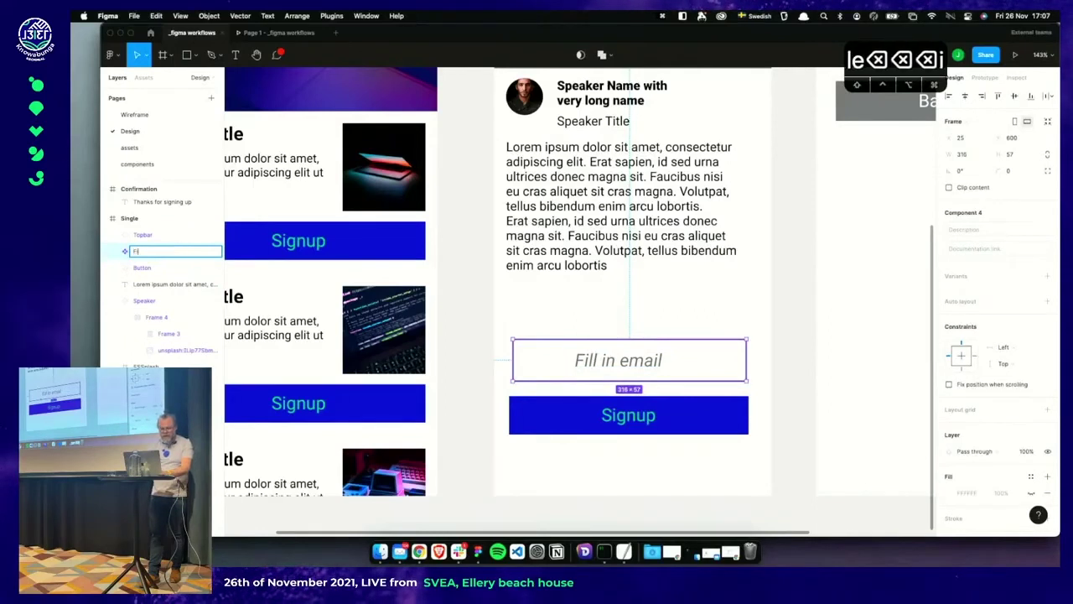
pyautogui.write('ile')
pyautogui.press('BackSpace')
pyautogui.write('elf')
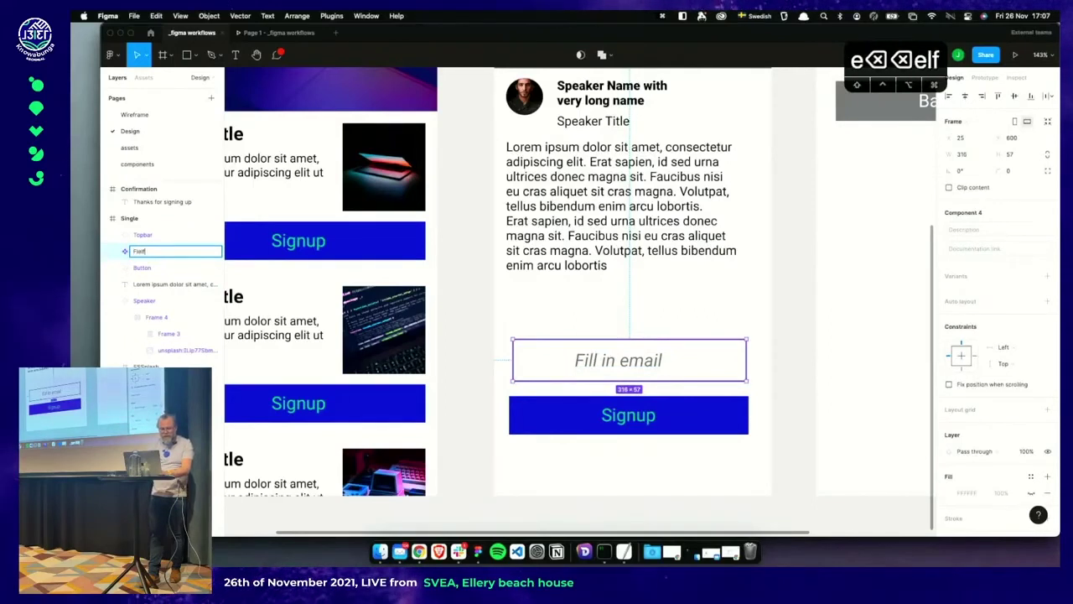
pyautogui.press('BackSpace')
pyautogui.write('d')
pyautogui.press('Return')
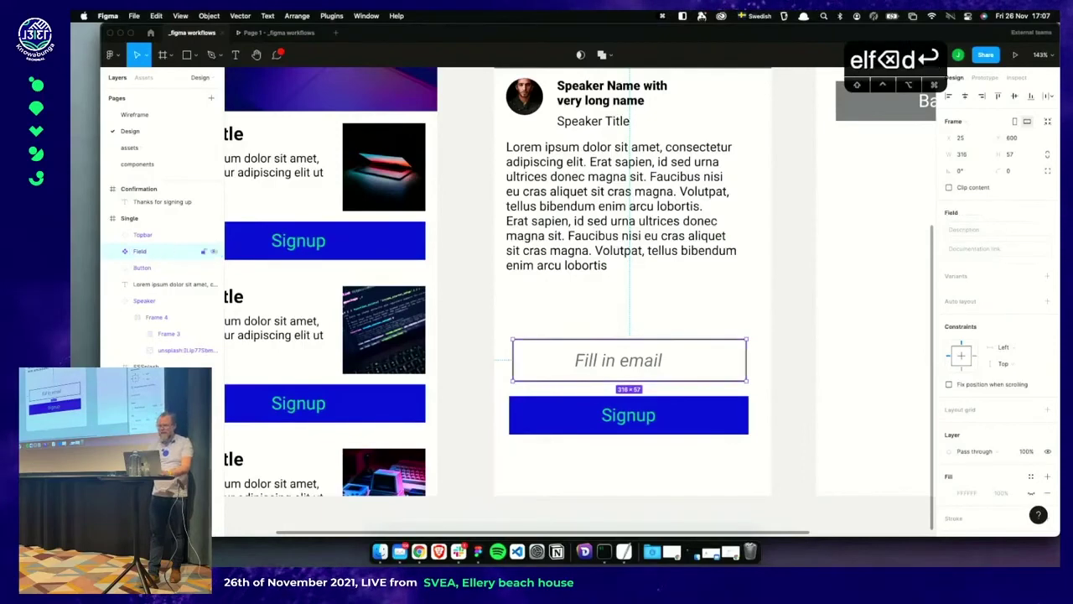
# Delete Rectangle 5 from the Field component, keeping only the Fill in email text
pyautogui.scroll(-2, 621, 369)
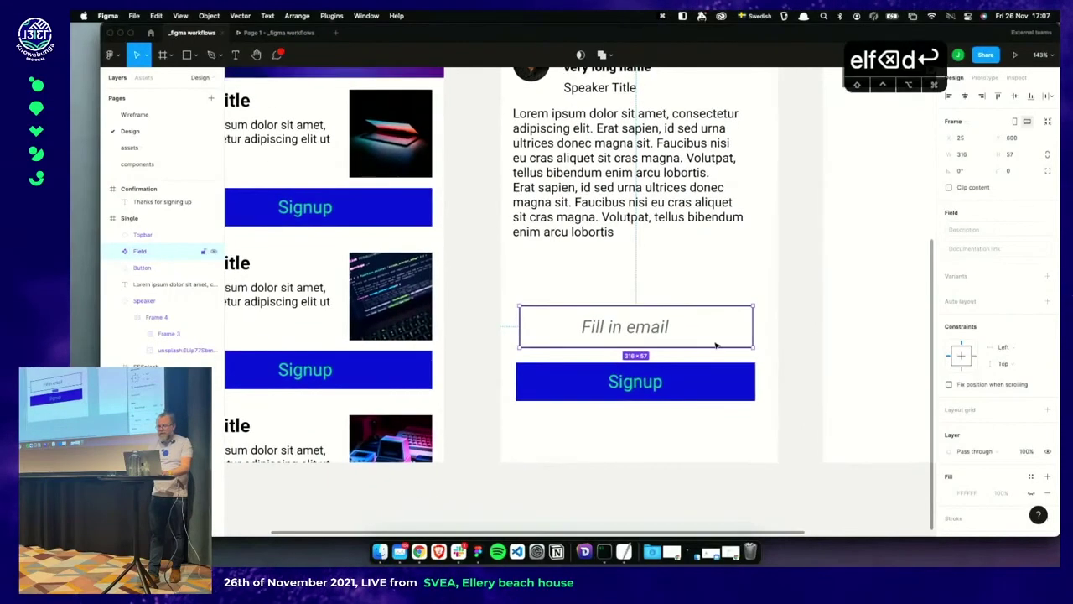
pyautogui.doubleClick(644, 328)
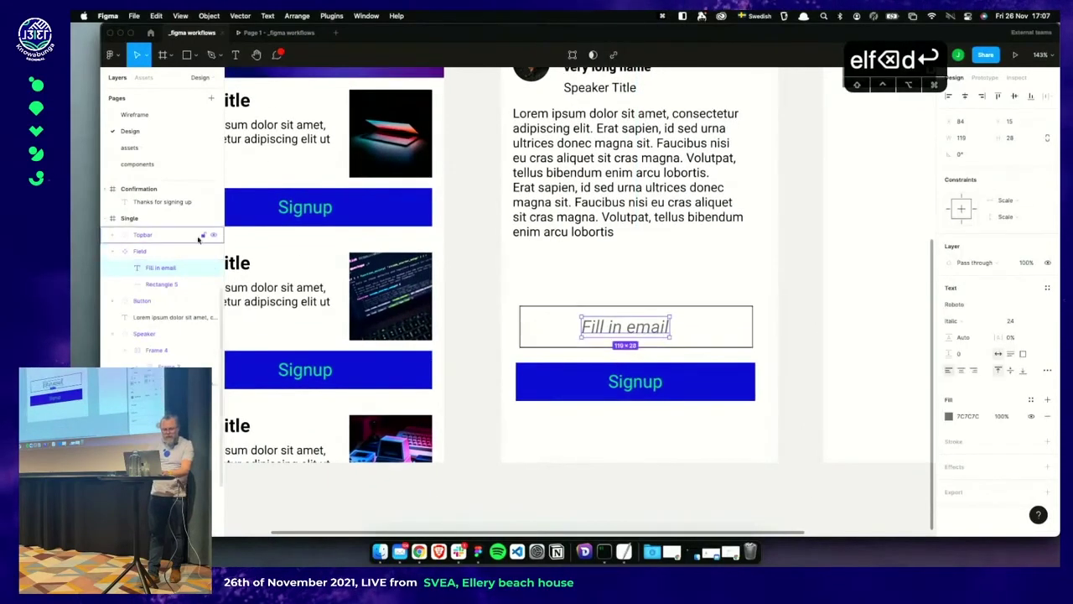
pyautogui.click(160, 284)
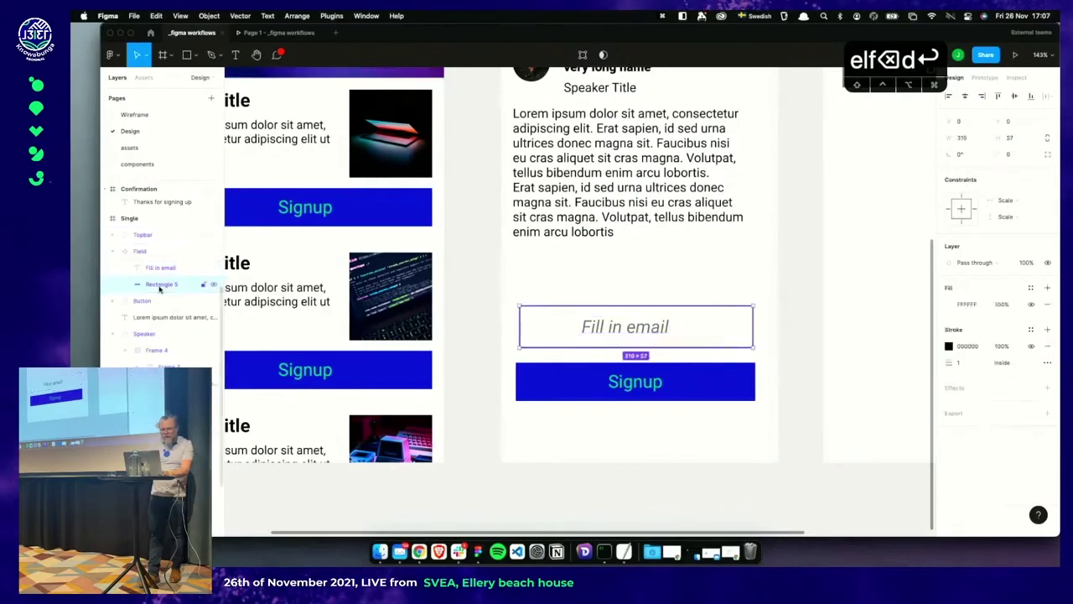
pyautogui.press('BackSpace')
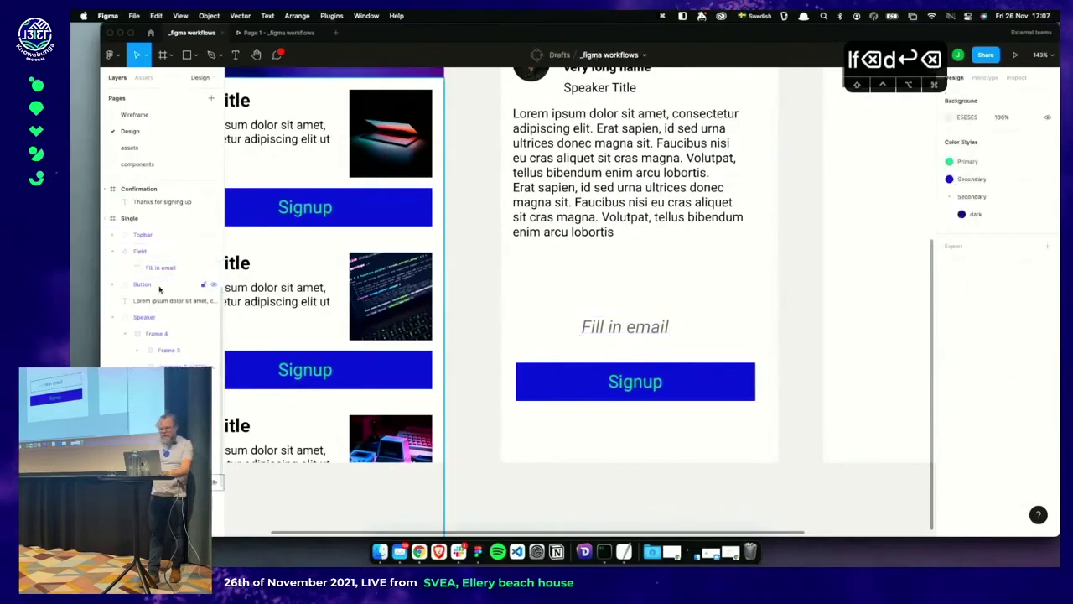
# Wrap the Fill in email text in an auto layout frame about 305 px wide with a 1 px black inside stroke
pyautogui.doubleClick(595, 329)
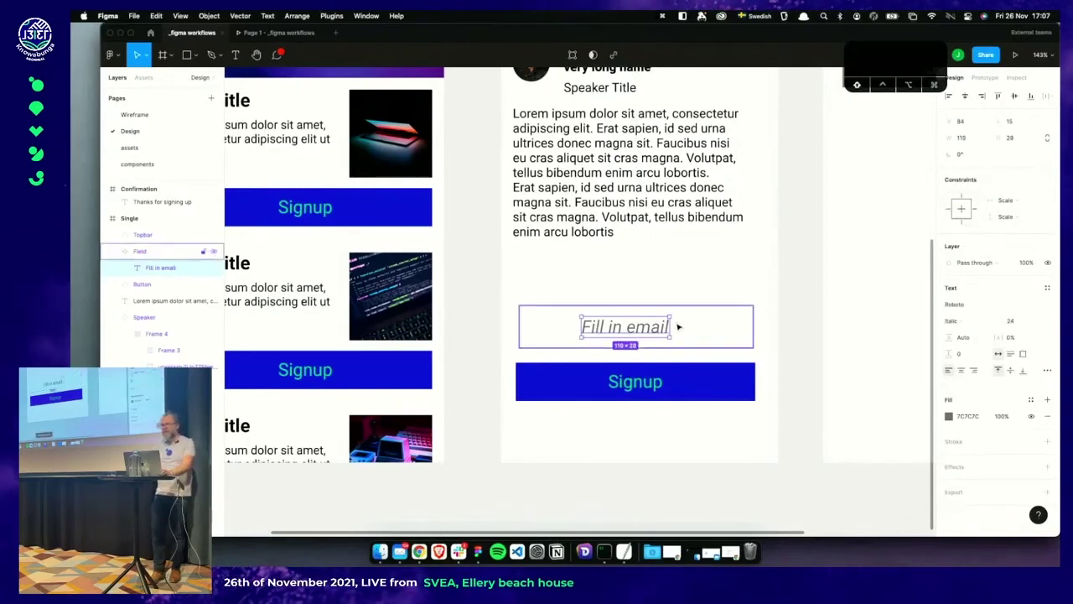
pyautogui.hotkey('shift', 'a')
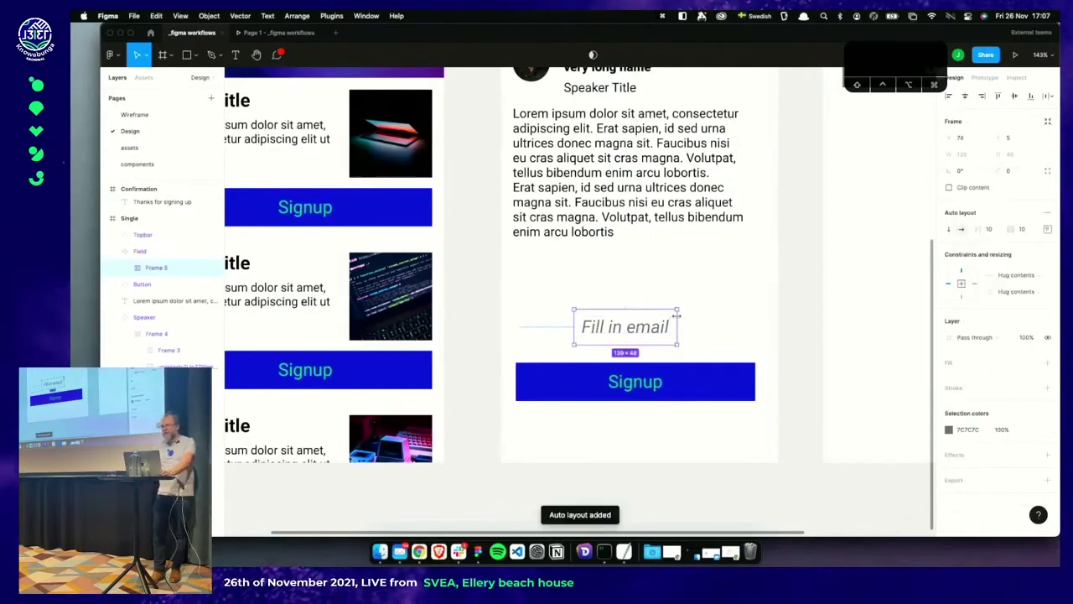
pyautogui.moveTo(677, 315); pyautogui.dragTo(738, 320)
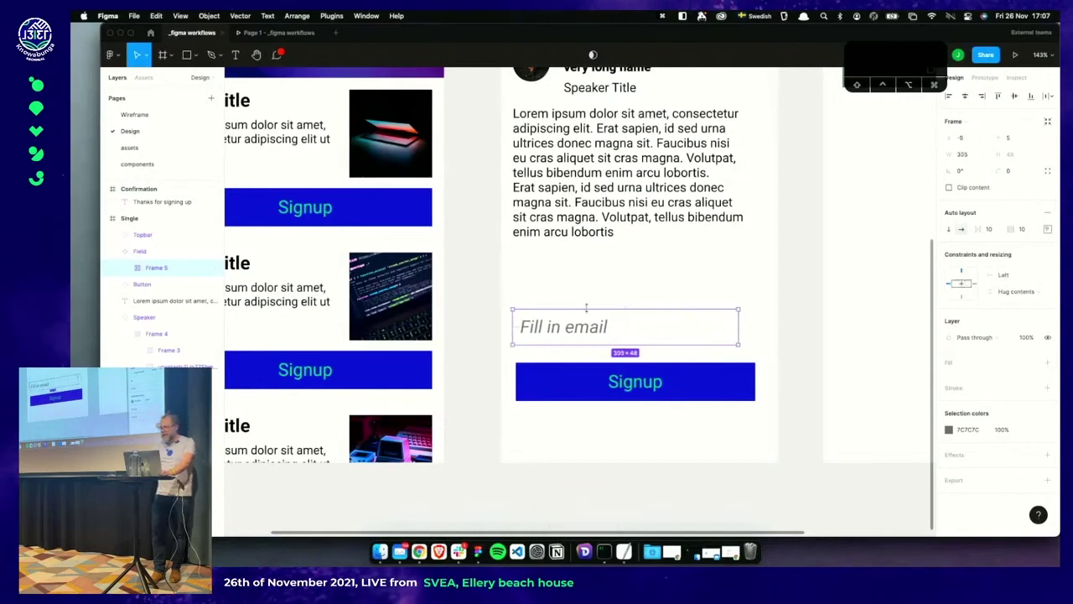
pyautogui.click(969, 387)
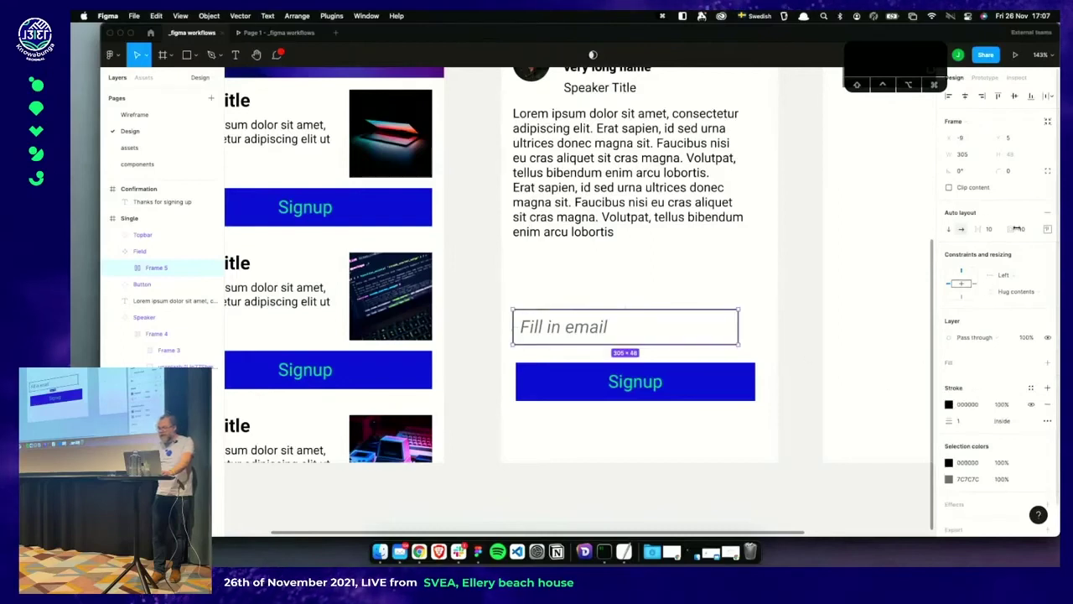
# Set the email text frame's padding to 8 px vertically and 16 px horizontally
pyautogui.press('Up')
pyautogui.press('Up')
pyautogui.press('Up')
pyautogui.press('Up')
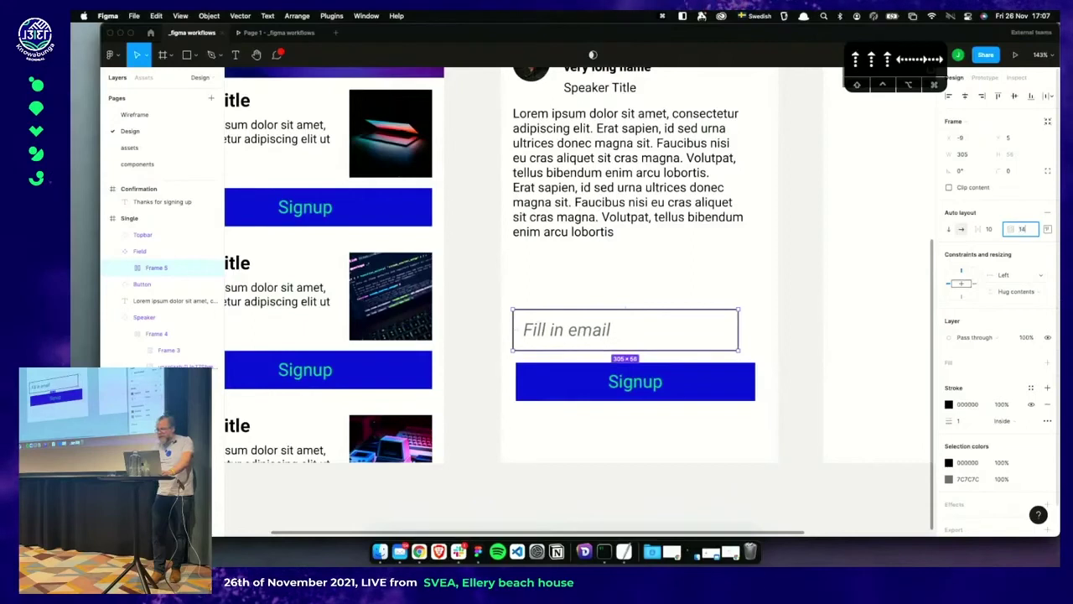
pyautogui.press('Up')
pyautogui.press('Up')
pyautogui.press('Up')
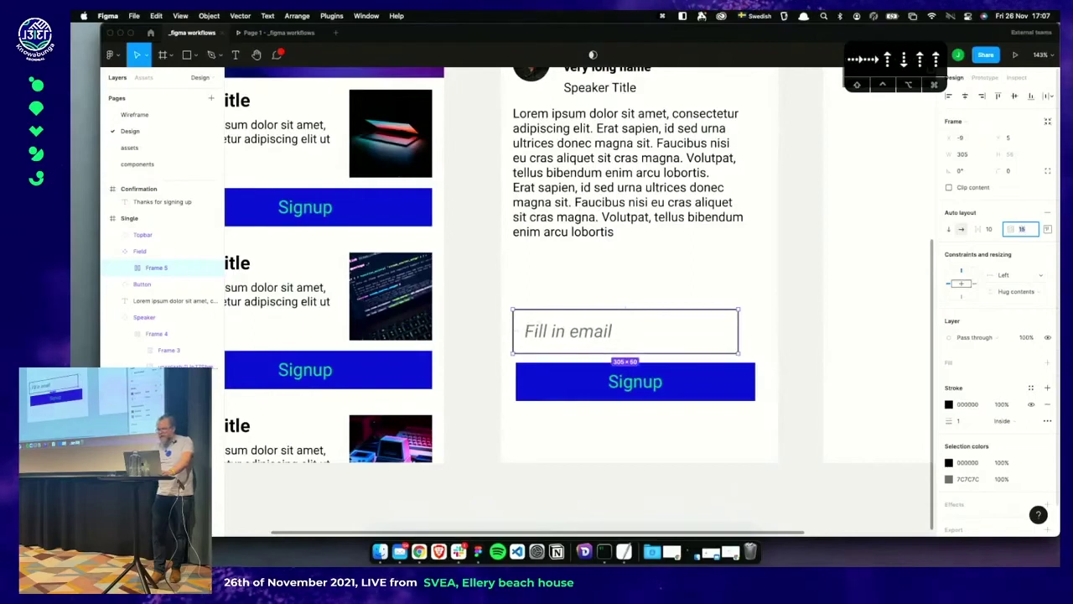
pyautogui.press('Left')
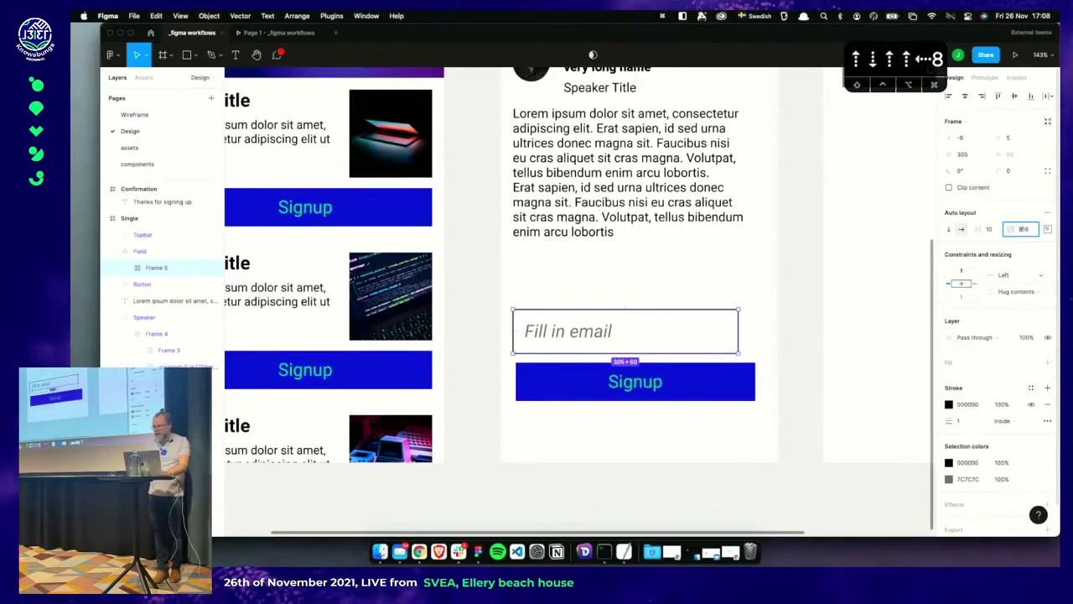
pyautogui.write('8,')
pyautogui.press('Return')
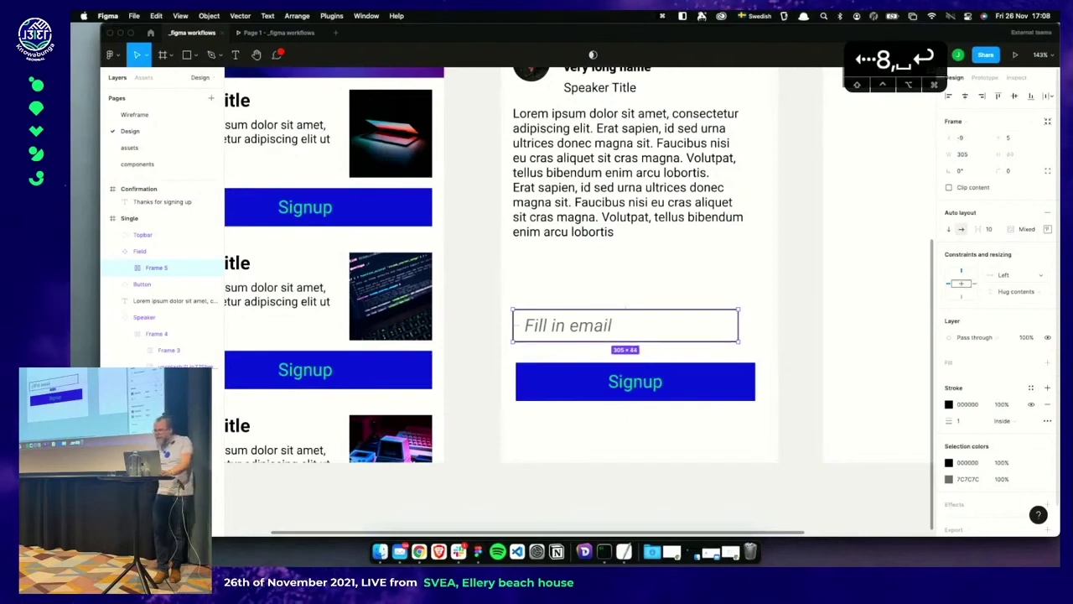
# Set the top and bottom padding of the email text frame to 12 px each
pyautogui.click(1047, 229)
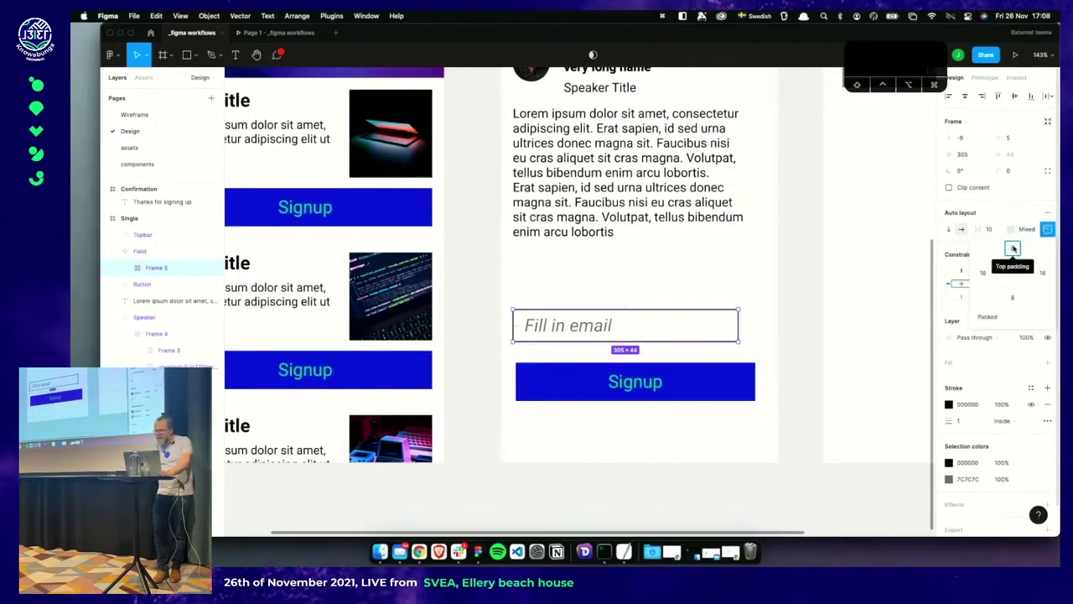
pyautogui.click(1013, 248)
pyautogui.write('12')
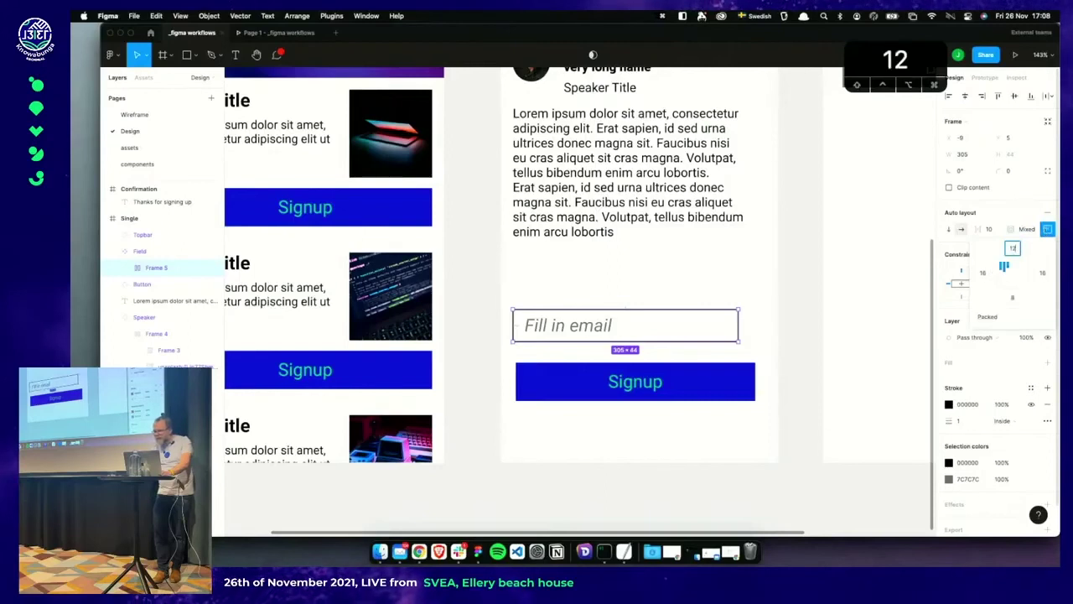
pyautogui.click(1013, 297)
pyautogui.write('12')
pyautogui.press('Tab')
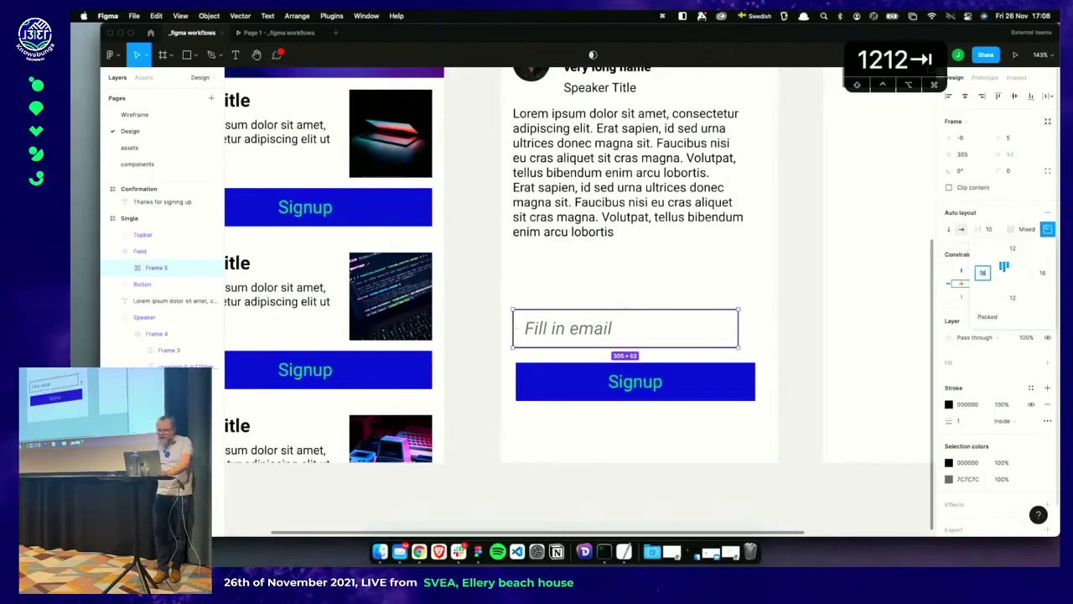
# Resize the Field component to fit its inner frame and collapse its layers
pyautogui.click(830, 339)
pyautogui.click(749, 336)
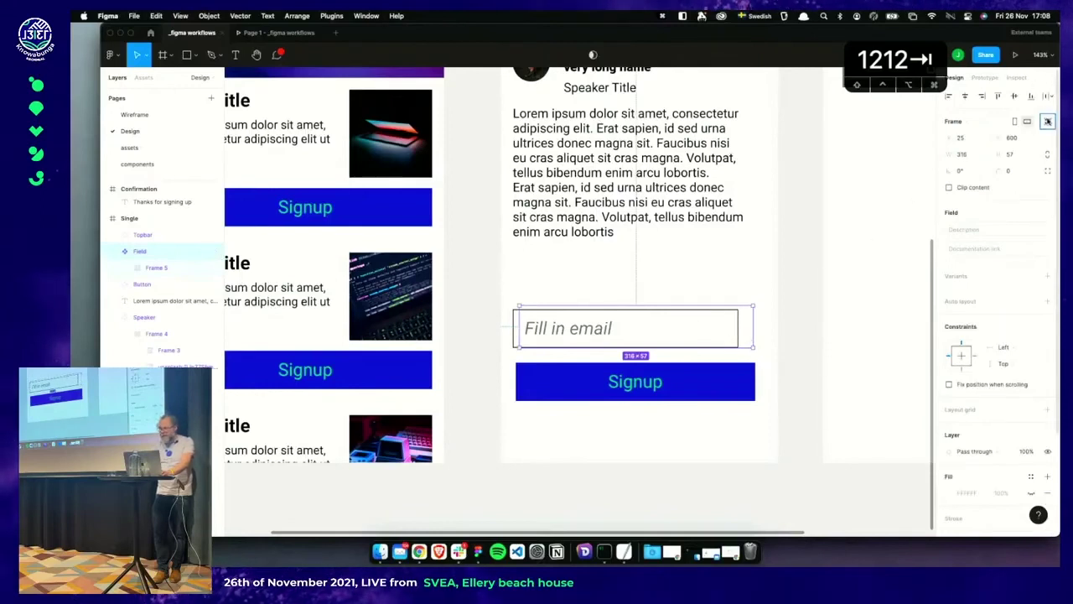
pyautogui.click(1047, 121)
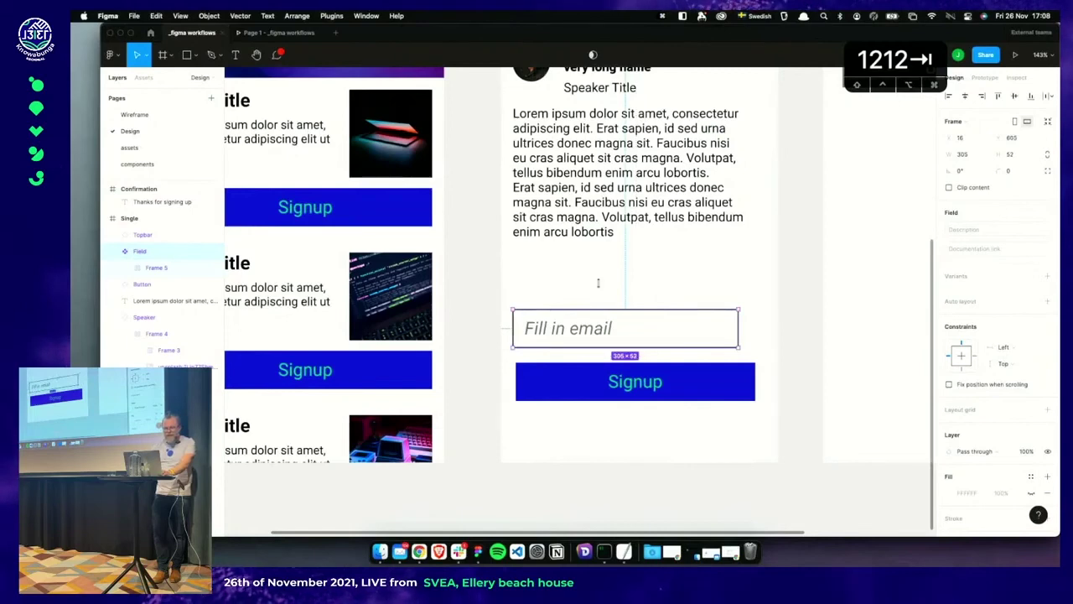
pyautogui.click(118, 252)
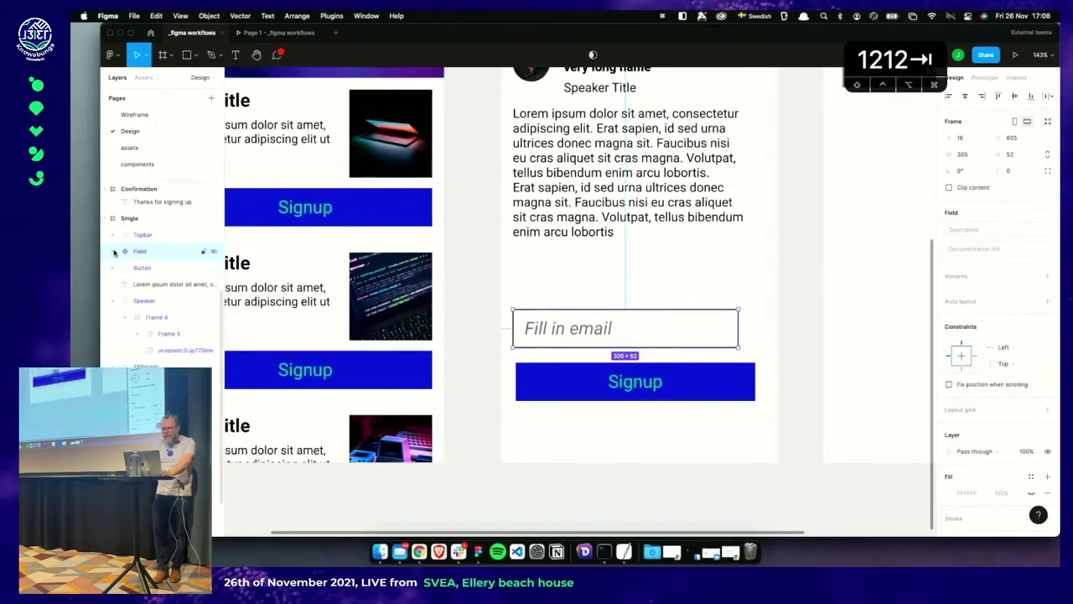
# Place the main Field component below the Single frame and an instance at about X 20, Y 620 above the Signup button, widened to 324 px
pyautogui.scroll(-2, 448, 378)
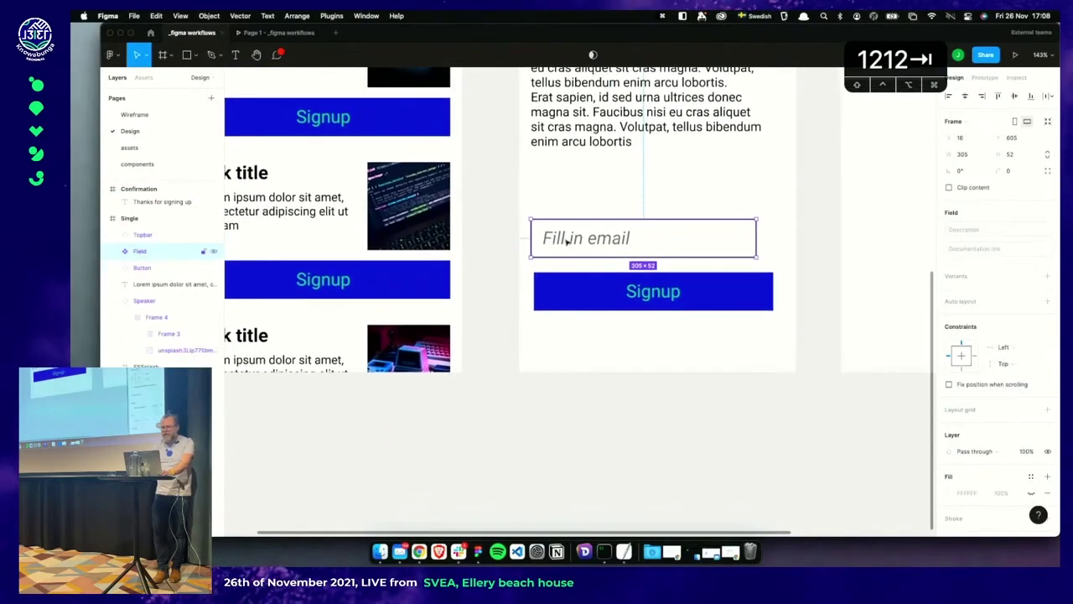
pyautogui.moveTo(570, 248)
pyautogui.mouseDown()
pyautogui.moveTo(569, 431)
pyautogui.moveTo(572, 248)
pyautogui.mouseUp()
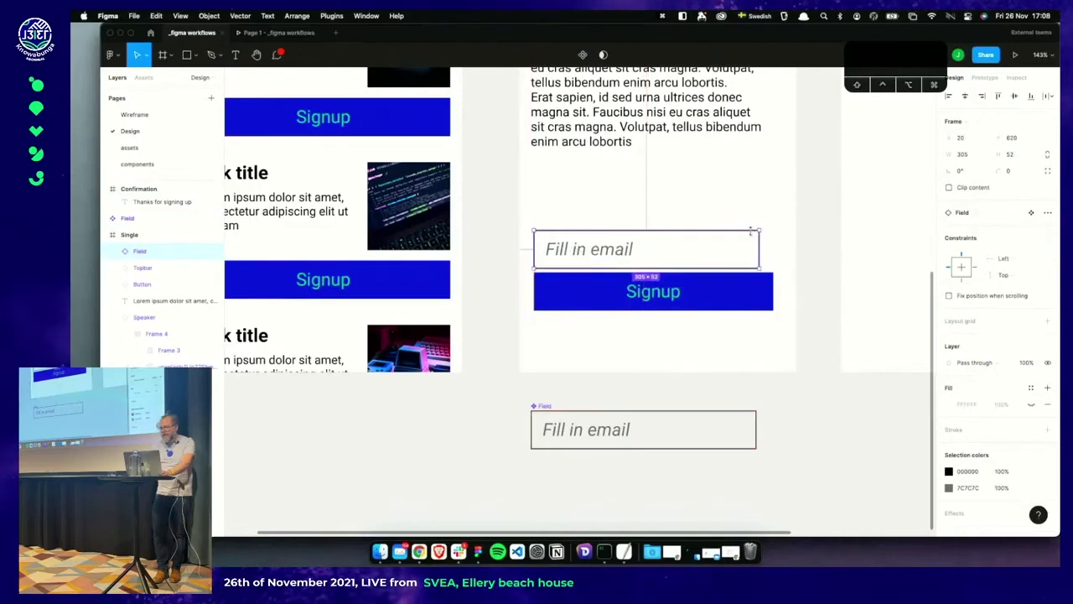
pyautogui.moveTo(760, 243); pyautogui.dragTo(774, 242)
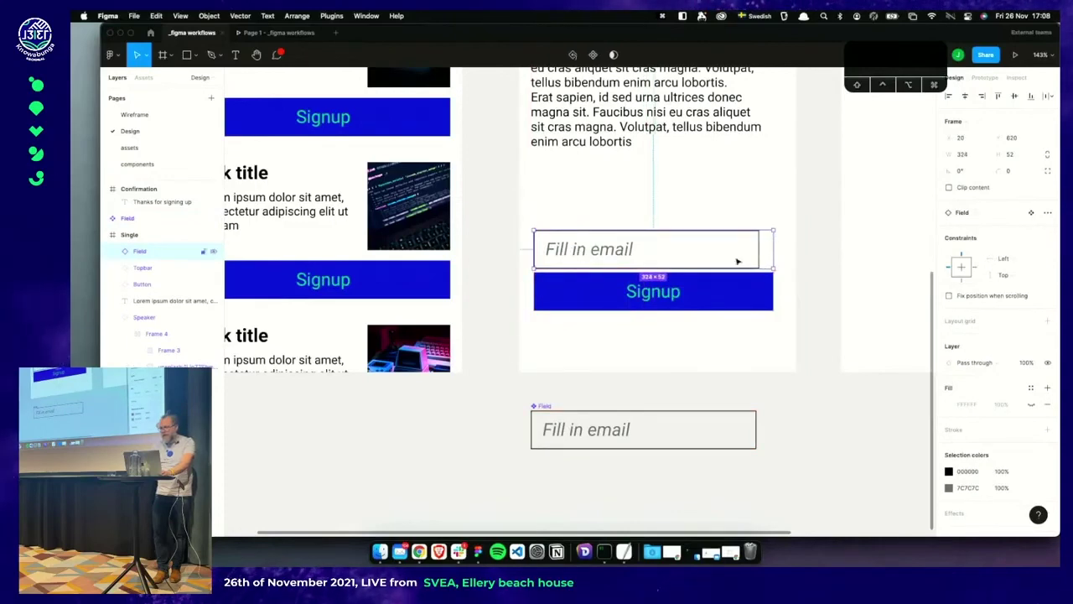
pyautogui.click(707, 440)
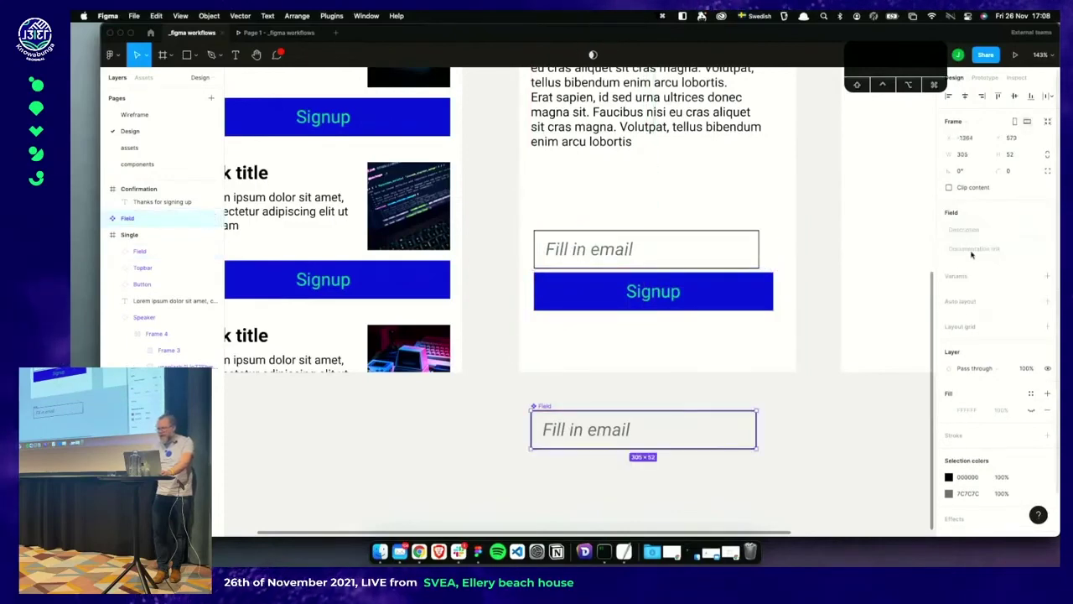
pyautogui.click(754, 252)
pyautogui.click(725, 387)
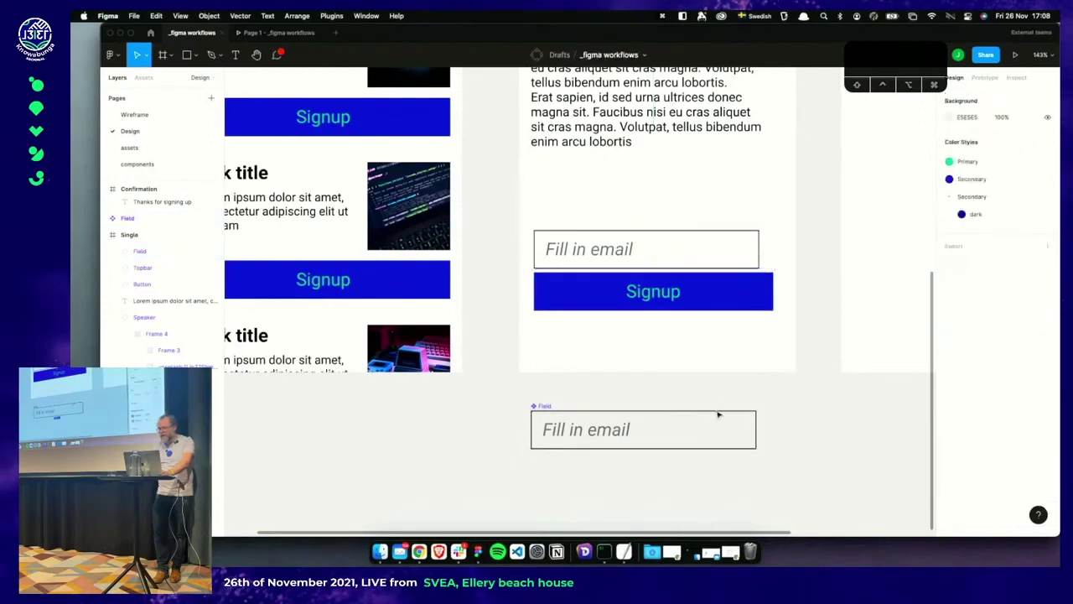
pyautogui.click(714, 411)
pyautogui.click(699, 243)
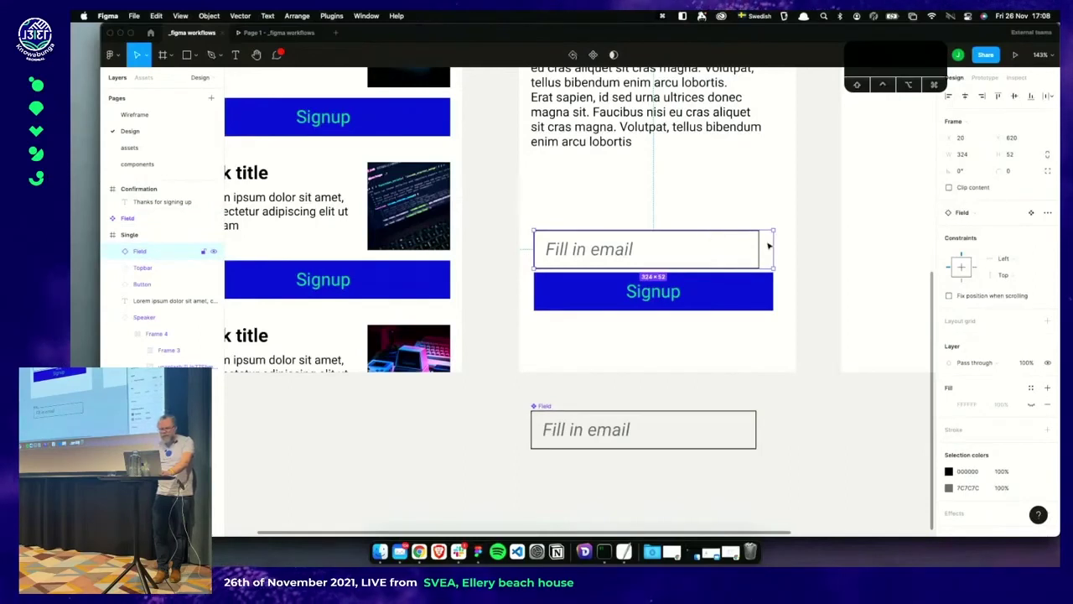
# Remove the inner auto layout frame from the main Field component, keeping the Fill in email text directly inside the component
pyautogui.click(540, 431)
pyautogui.click(106, 219)
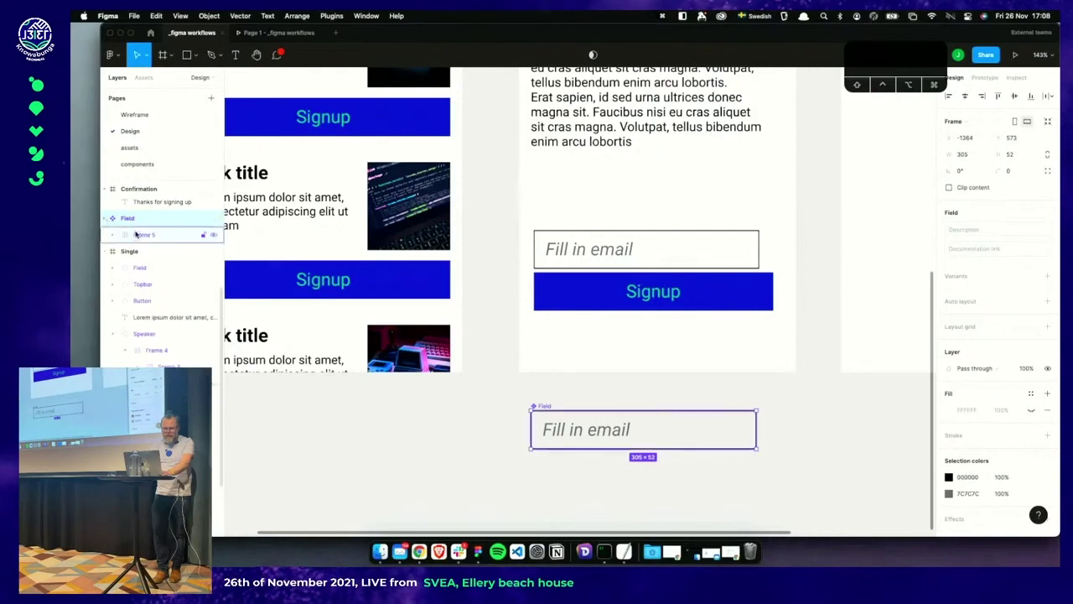
pyautogui.click(114, 236)
pyautogui.moveTo(151, 249); pyautogui.dragTo(145, 238)
pyautogui.click(136, 236)
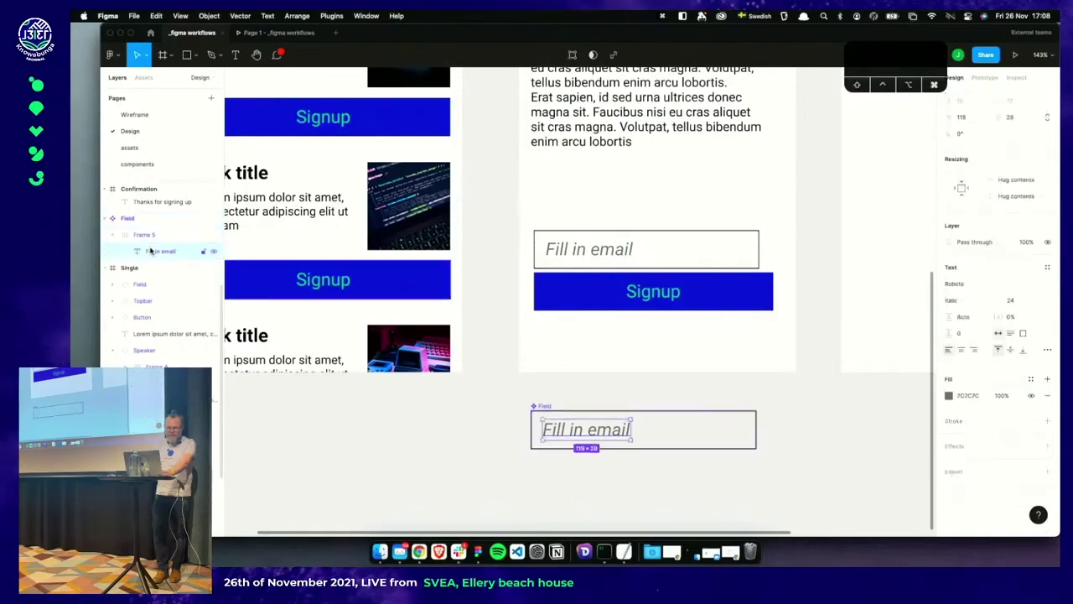
pyautogui.press('Delete')
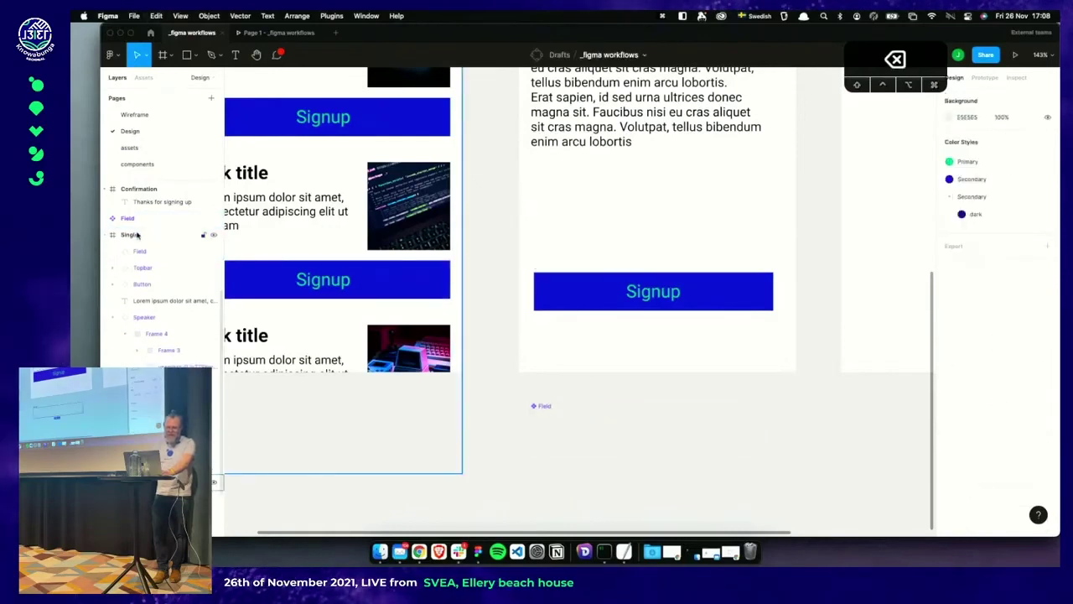
pyautogui.press('cmd+v')
# Add auto layout to the main Field component and turn on its white FFFFFF fill
pyautogui.click(134, 222)
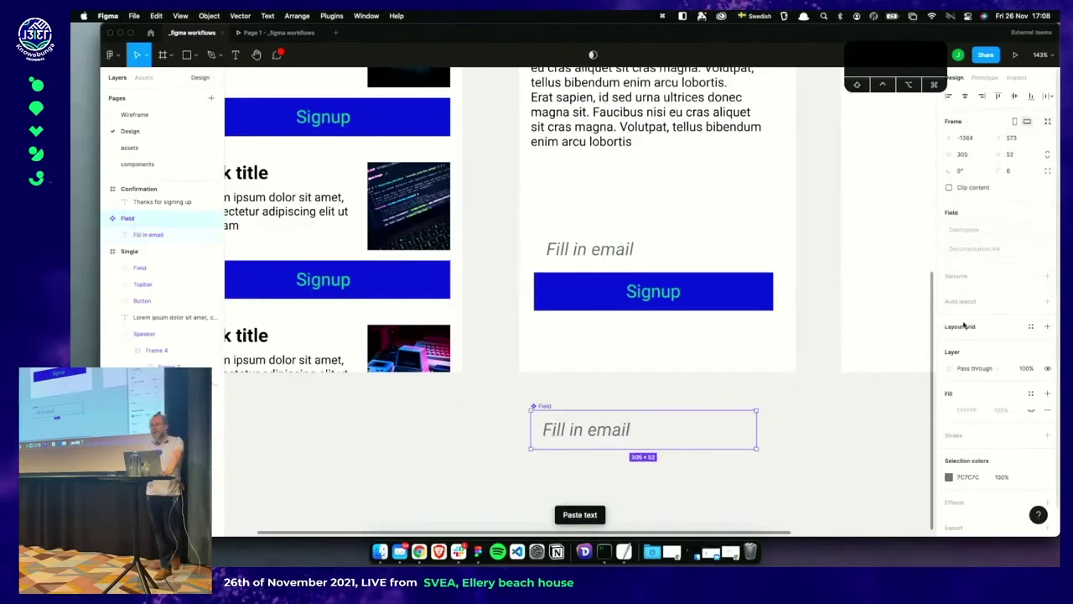
pyautogui.click(1046, 302)
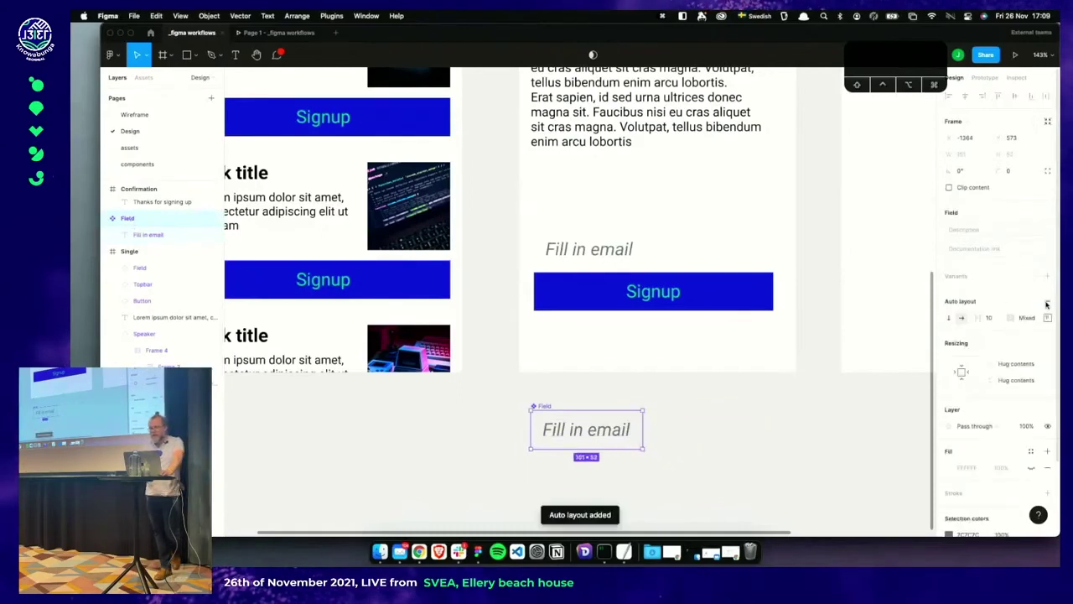
pyautogui.click(950, 467)
pyautogui.moveTo(860, 362); pyautogui.dragTo(769, 229)
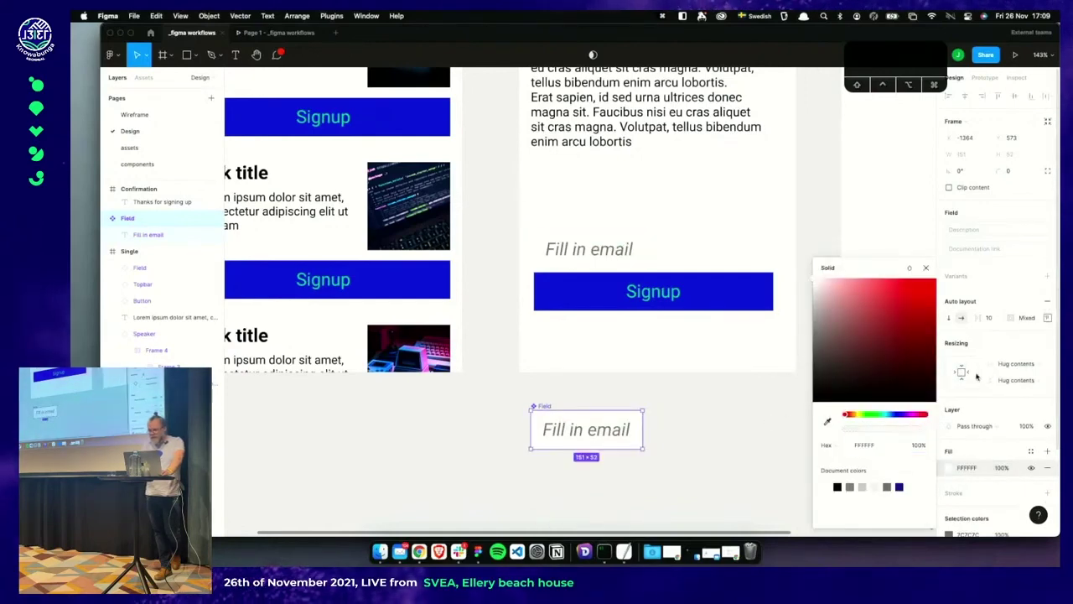
pyautogui.click(989, 345)
pyautogui.scroll(-1, 956, 426)
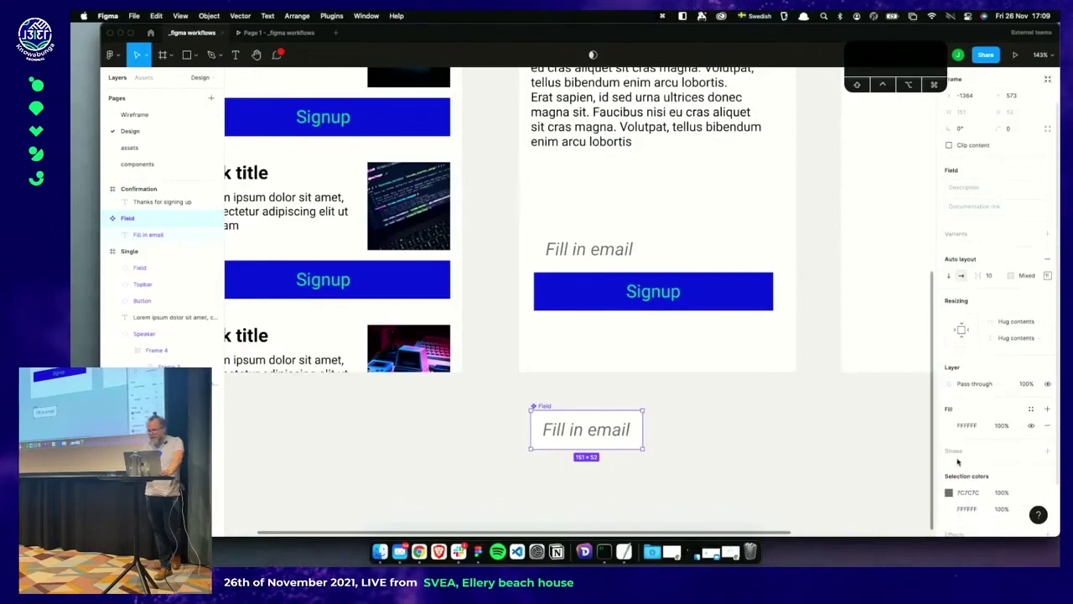
# Give the main Field component a 2 px inside stroke using the Secondary color style
pyautogui.click(957, 457)
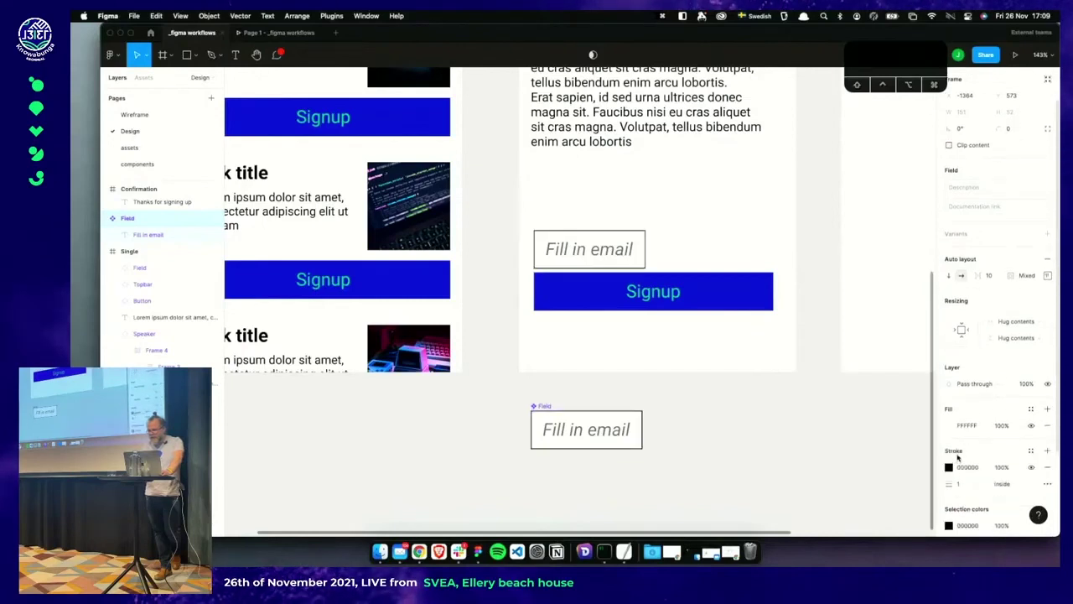
pyautogui.click(1031, 450)
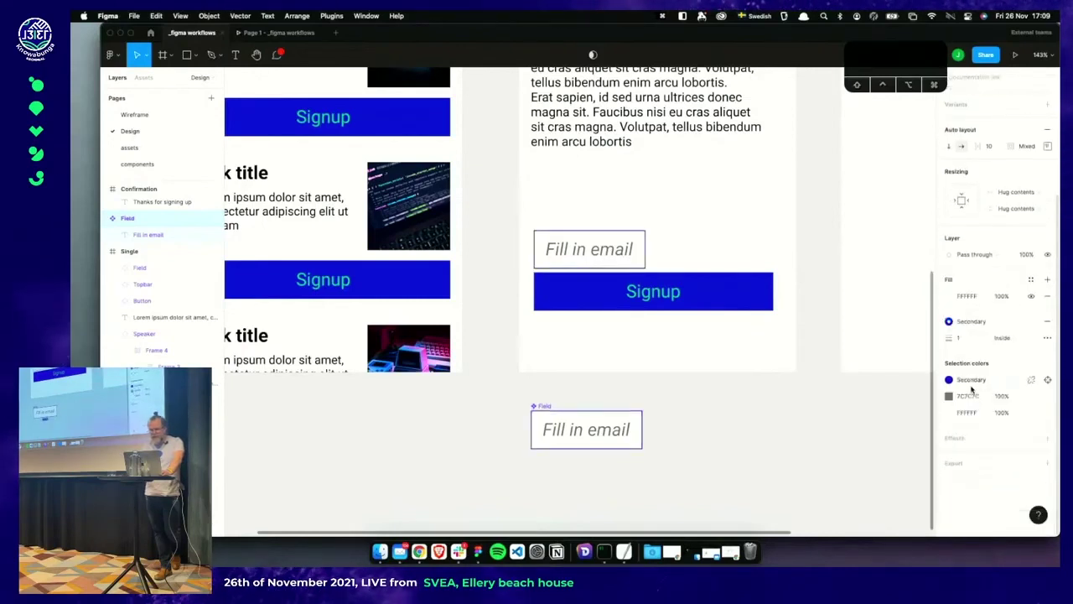
pyautogui.click(977, 384)
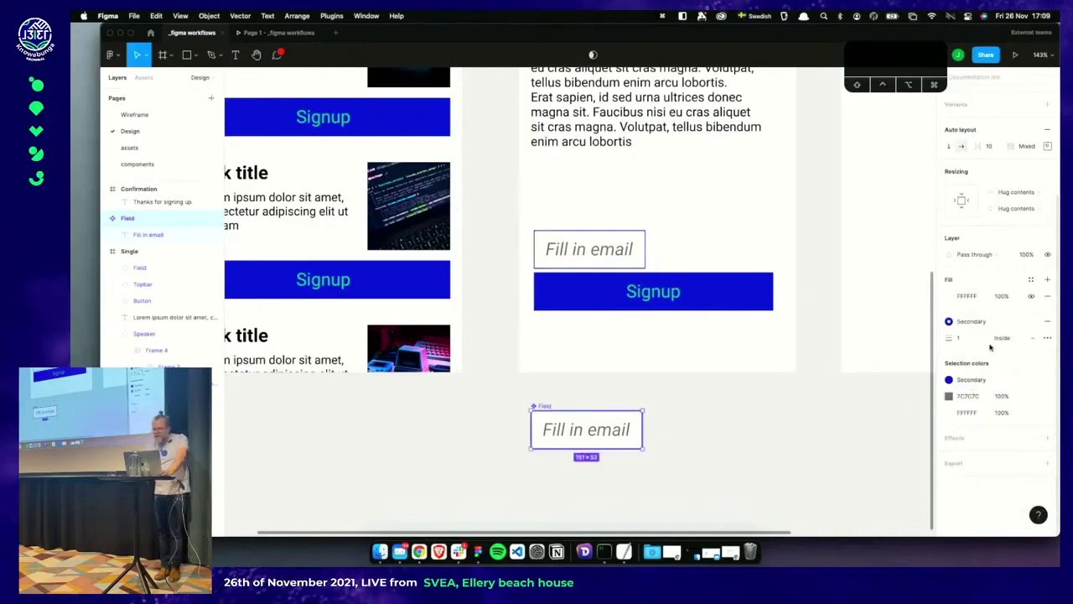
pyautogui.click(960, 337)
pyautogui.press('Up')
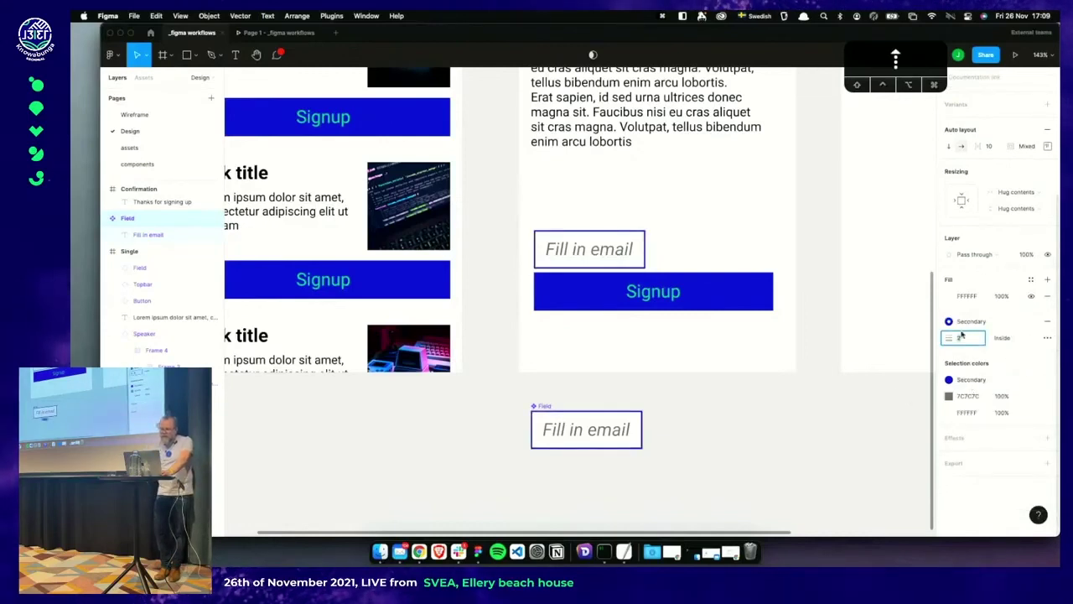
# Widen the Field instance above the Signup button to about 324 px, matching the button's width
pyautogui.click(777, 266)
pyautogui.click(637, 248)
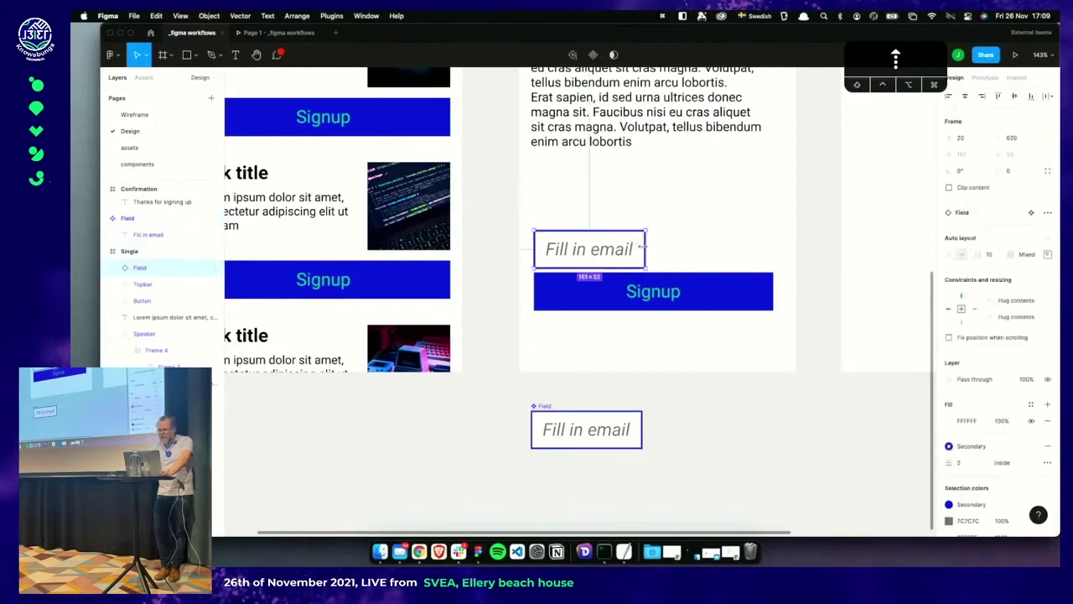
pyautogui.moveTo(643, 248); pyautogui.dragTo(775, 247)
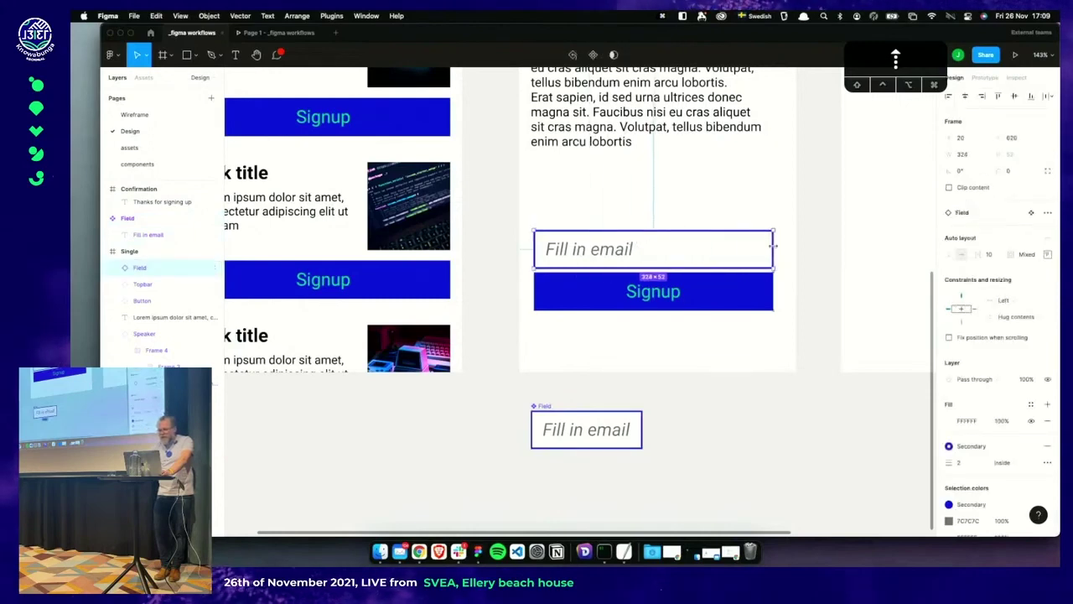
# Set the auto layout alignment of the main Field component to center so its Fill in email text is centered
pyautogui.click(597, 428)
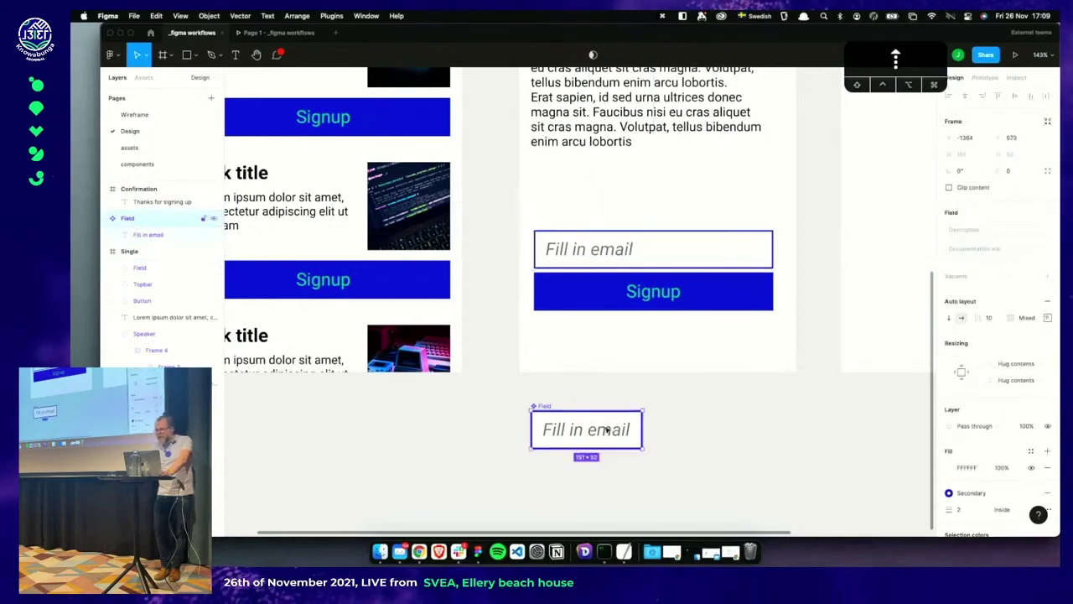
pyautogui.click(1034, 319)
pyautogui.click(1048, 318)
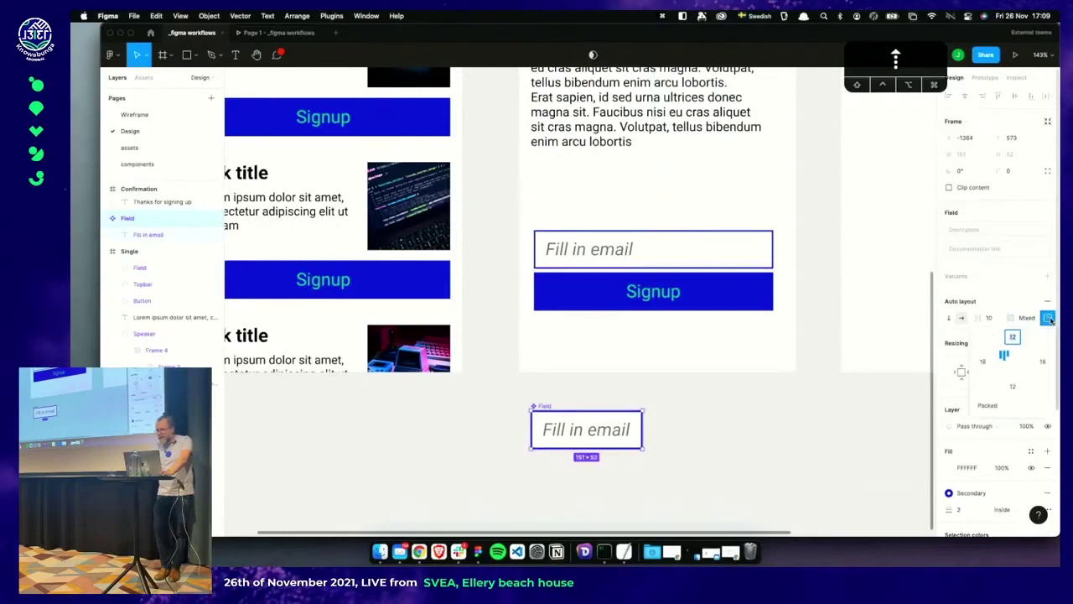
pyautogui.click(1013, 361)
pyautogui.click(818, 418)
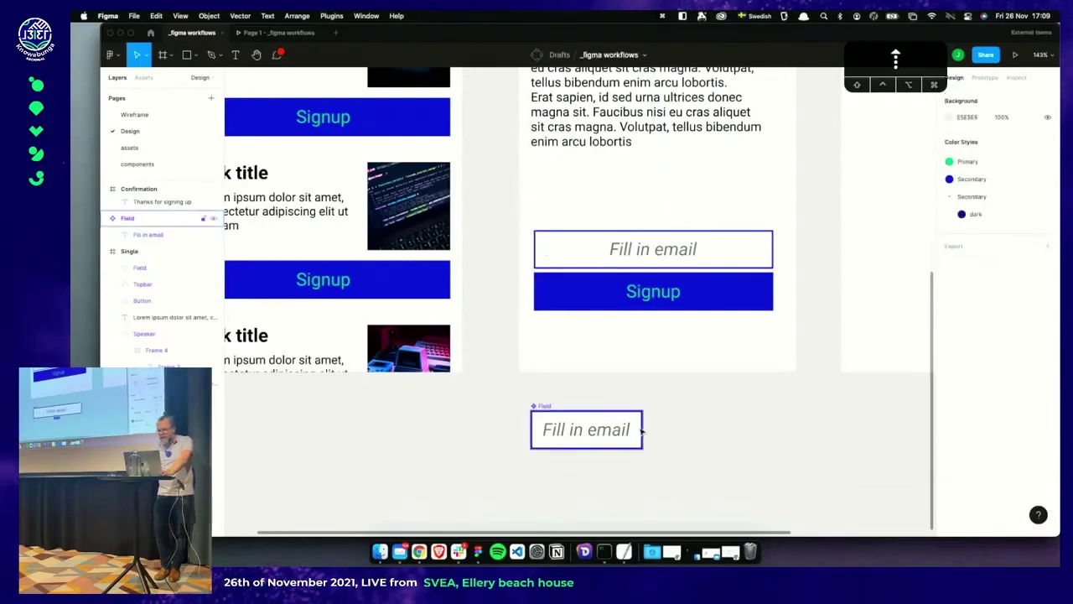
# Widen the main Field component to about 348 px and move it to the components page
pyautogui.moveTo(642, 430); pyautogui.dragTo(787, 425)
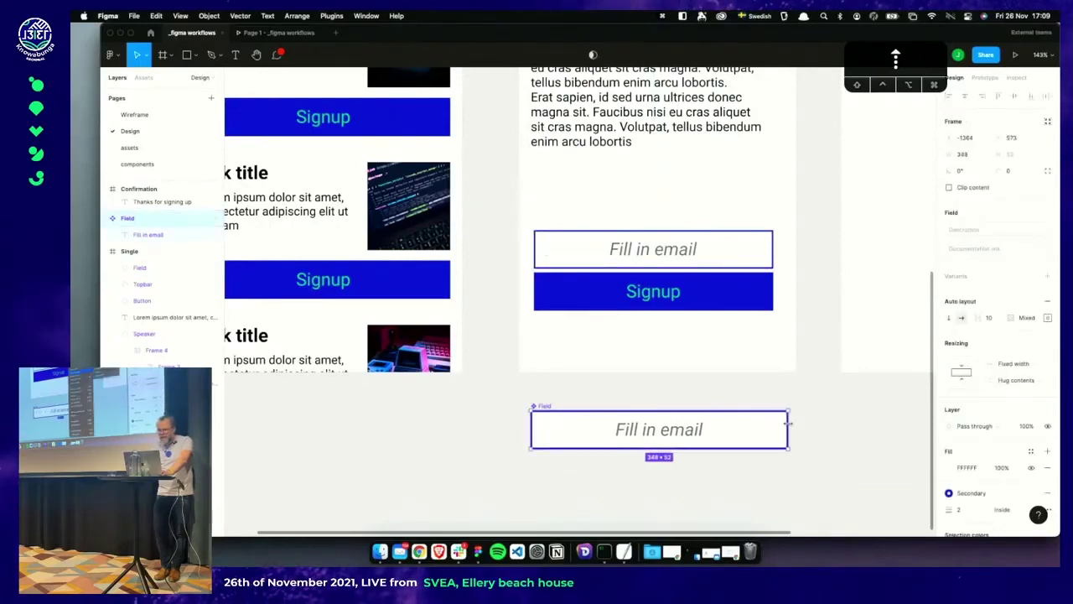
pyautogui.rightClick(696, 429)
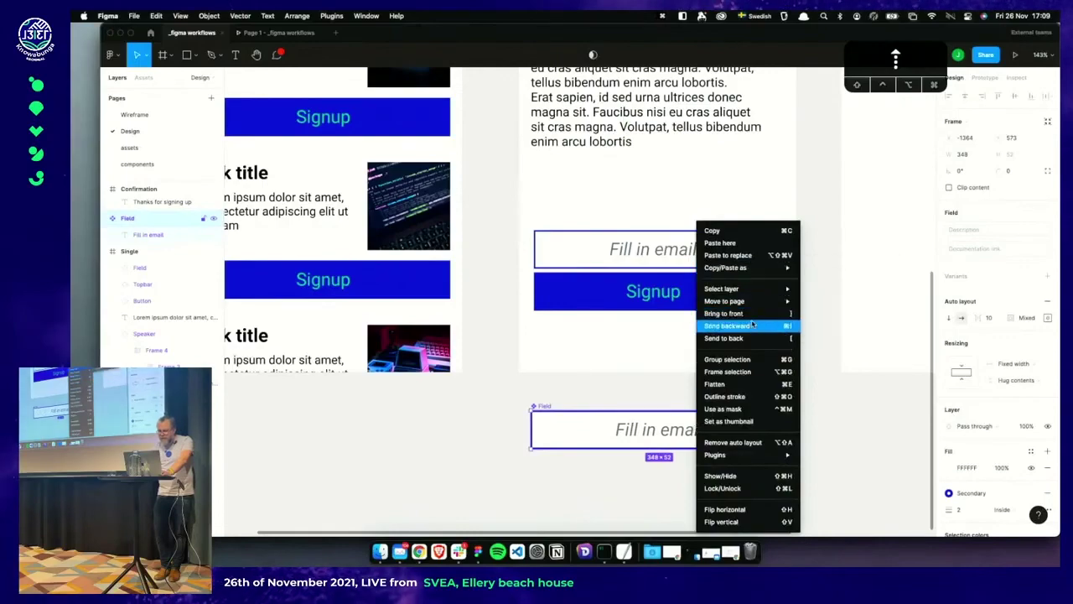
pyautogui.moveTo(771, 302)
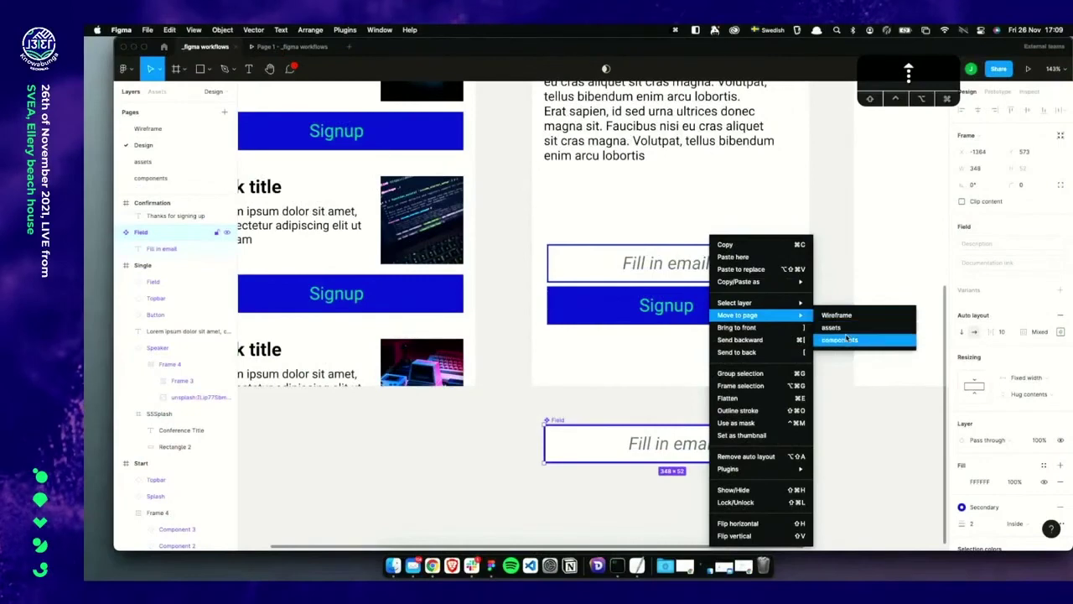
pyautogui.click(846, 339)
# Nudge the Lorem ipsum paragraph under the speaker in the Single frame slightly down, to about Y 335
pyautogui.scroll(5, 836, 375)
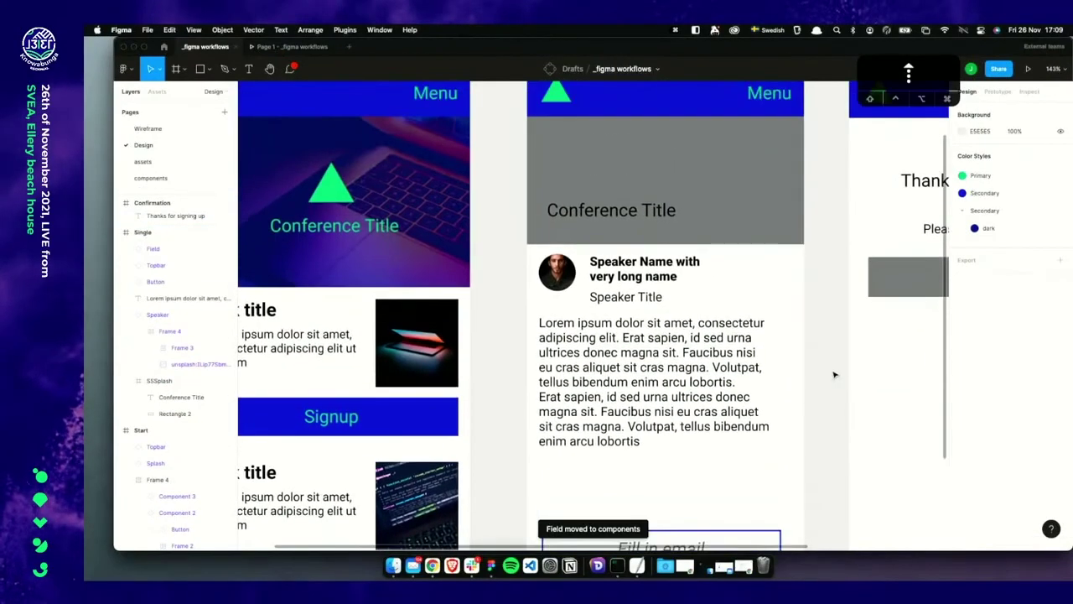
pyautogui.click(672, 352)
pyautogui.moveTo(672, 351); pyautogui.dragTo(673, 355)
pyautogui.scroll(1, 704, 277)
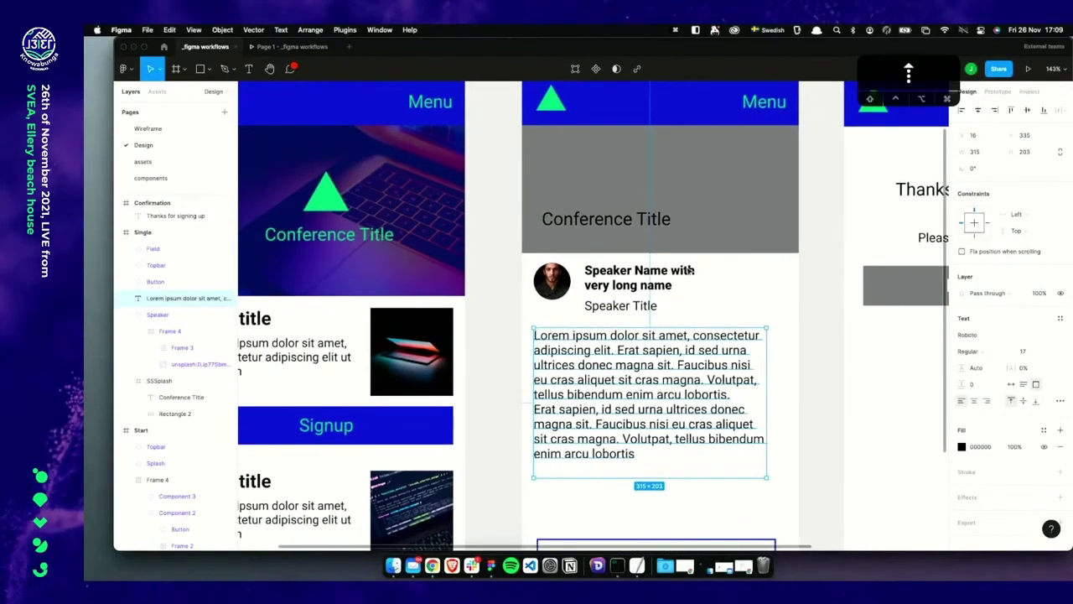